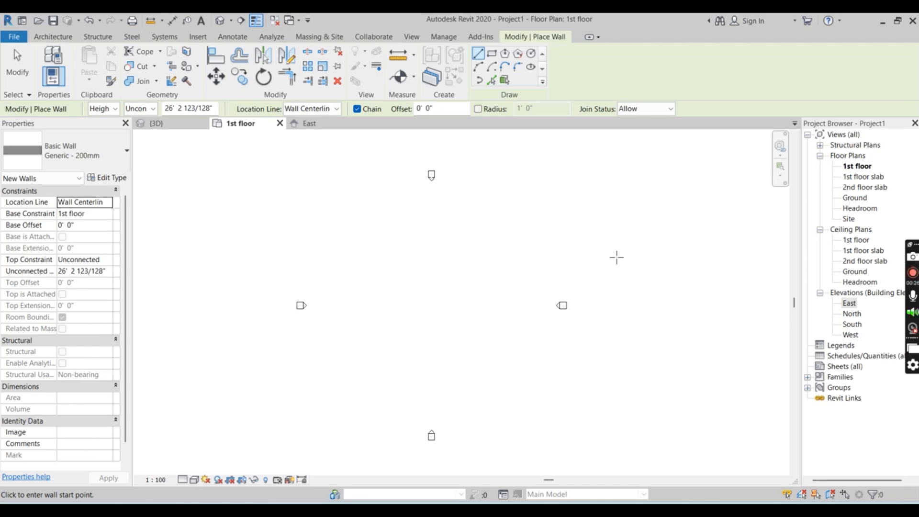
Draw a closed rectangle of Generic - 200mm walls on the 1st floor plan, with the long sides about 52' long
scroll(318, 243, "up", 2)
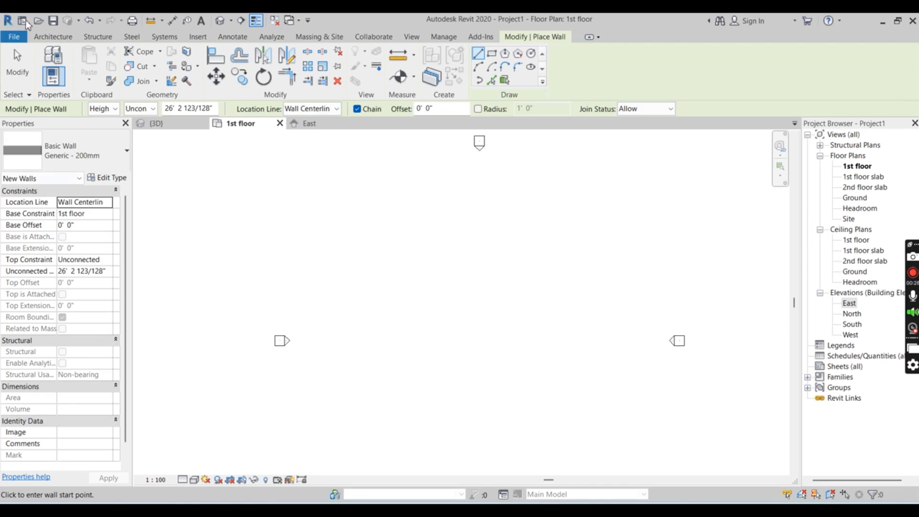
left_click(42, 38)
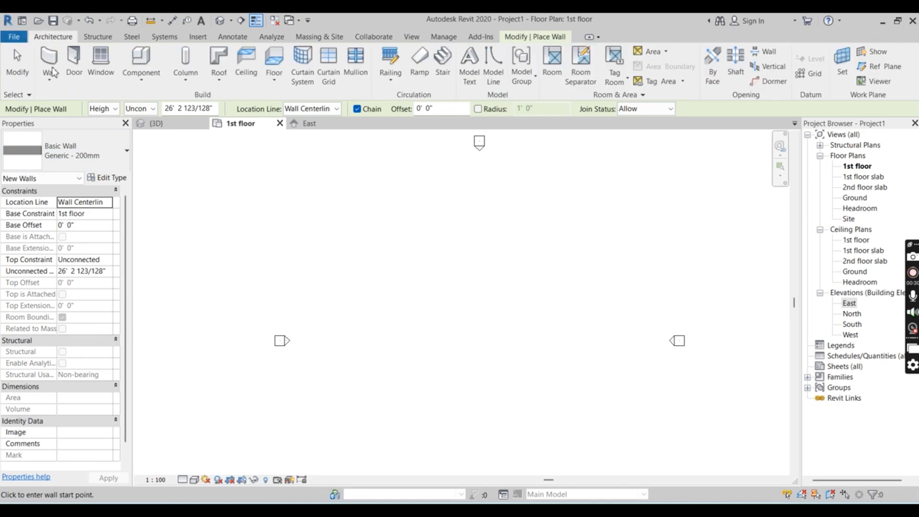
left_click(405, 410)
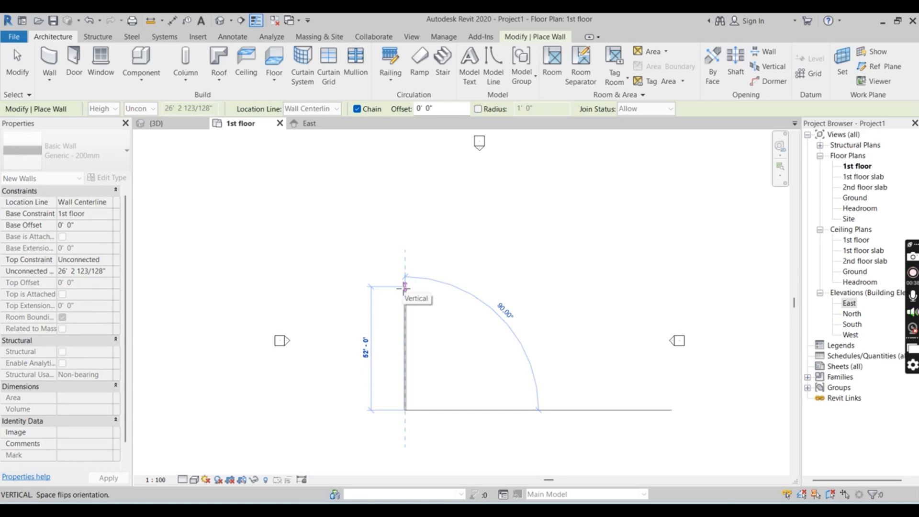
left_click(405, 287)
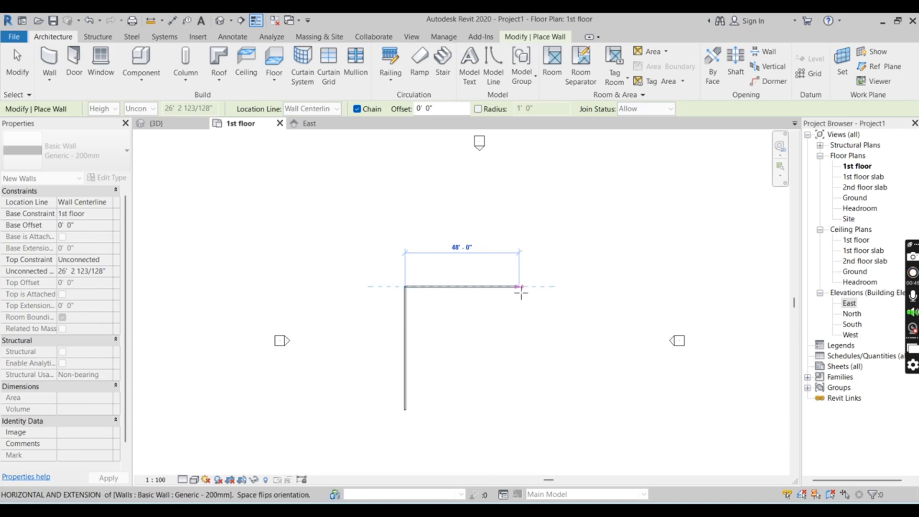
left_click(503, 288)
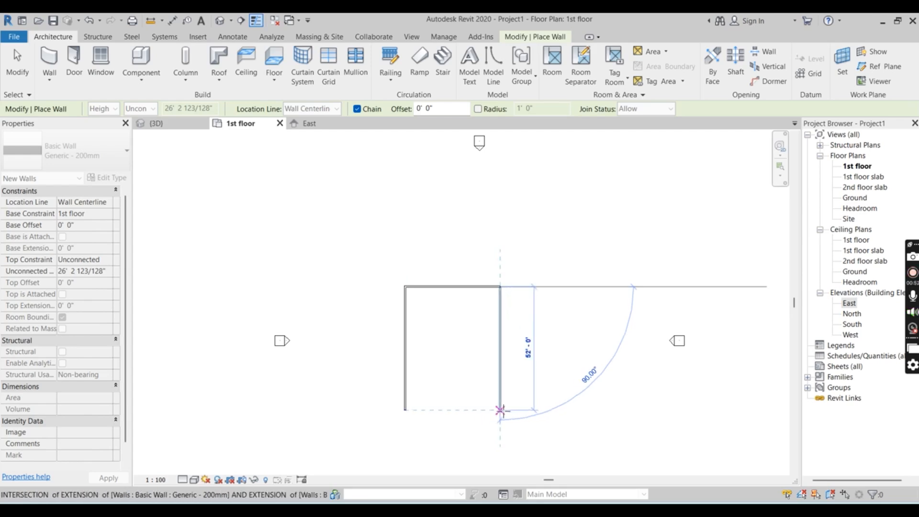
left_click(501, 410)
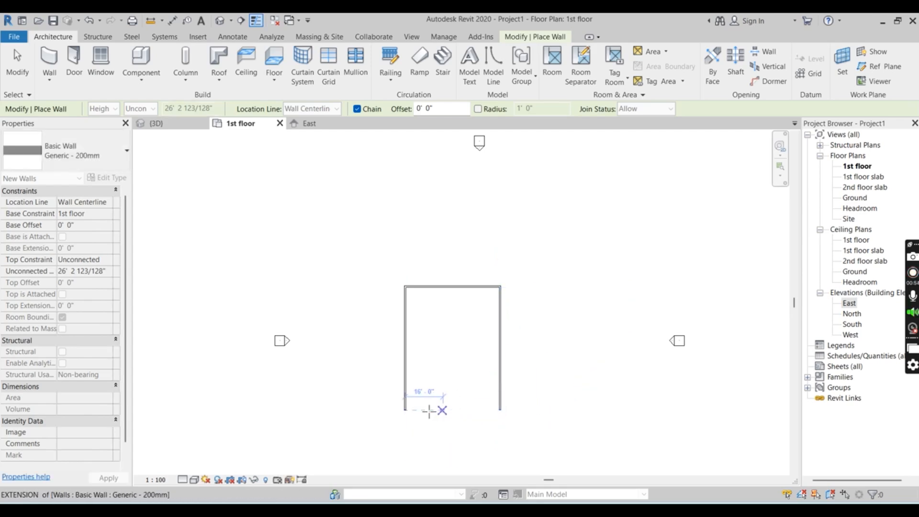
key("Escape")
left_click(406, 411)
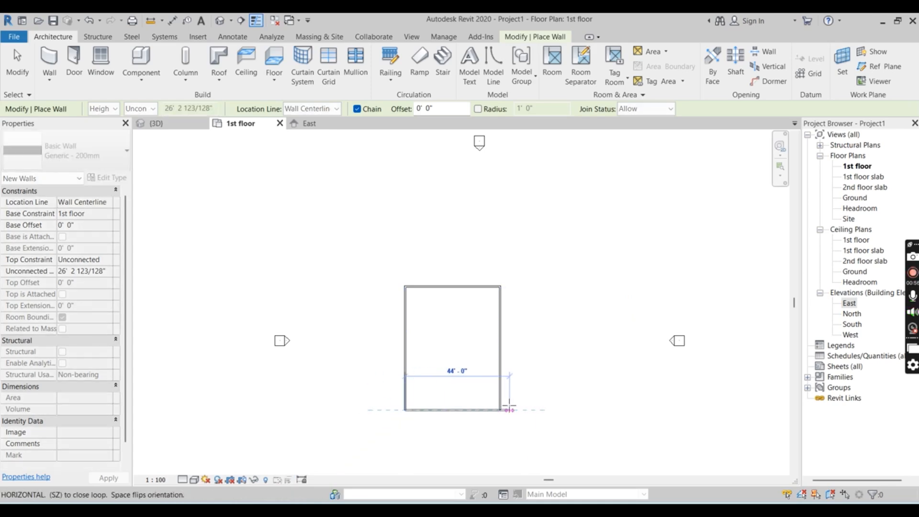
left_click(501, 410)
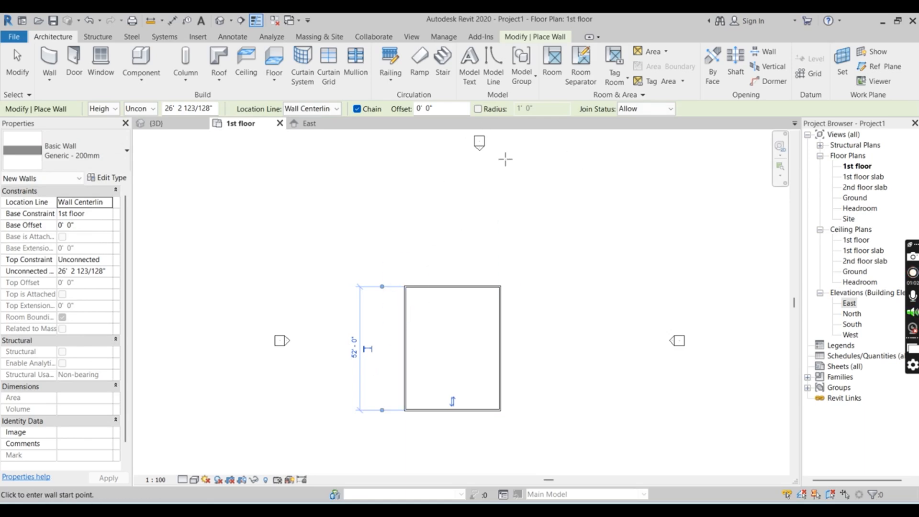
key("Escape")
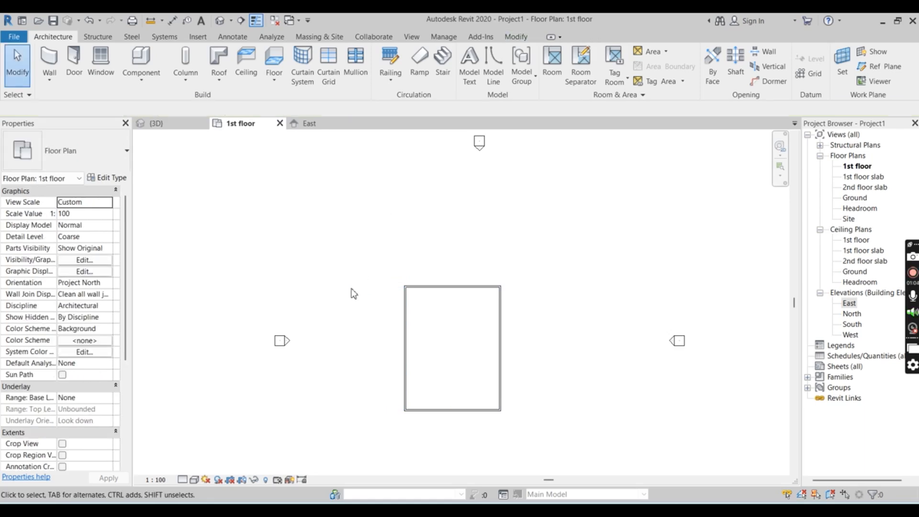
Delete all four walls of the rectangle on the 1st floor plan
left_click_drag(365, 256, 535, 465)
key("Escape")
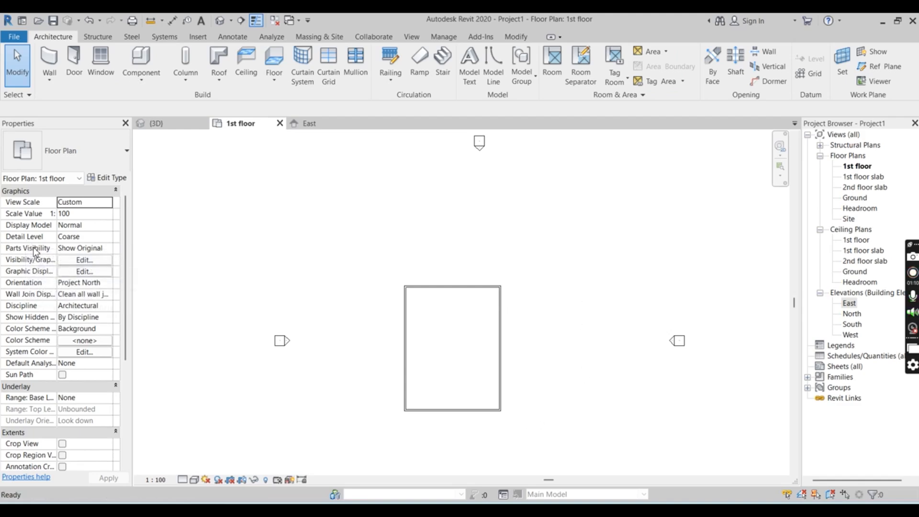
left_click_drag(371, 236, 599, 450)
key("Delete")
scroll(394, 174, "down", 2)
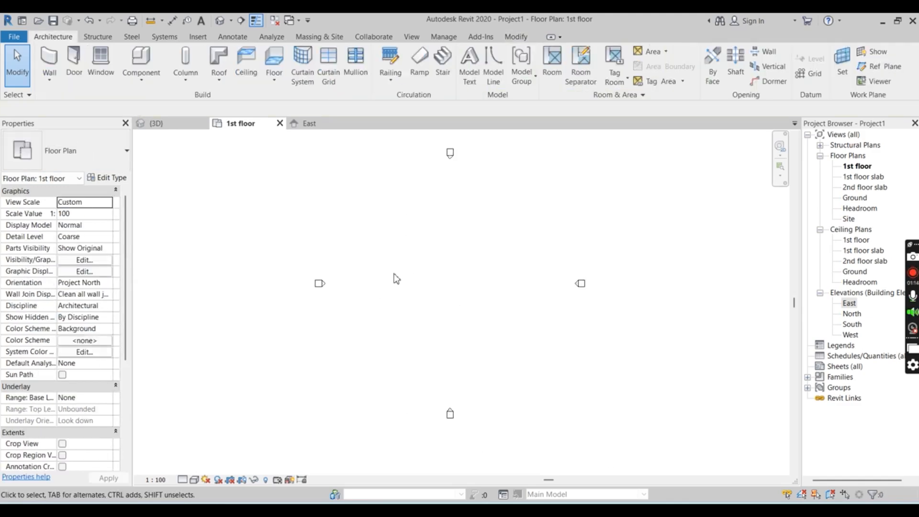
Start an architectural wall and set its base constraint to 1st floor
scroll(397, 279, "down", 1)
left_click(49, 75)
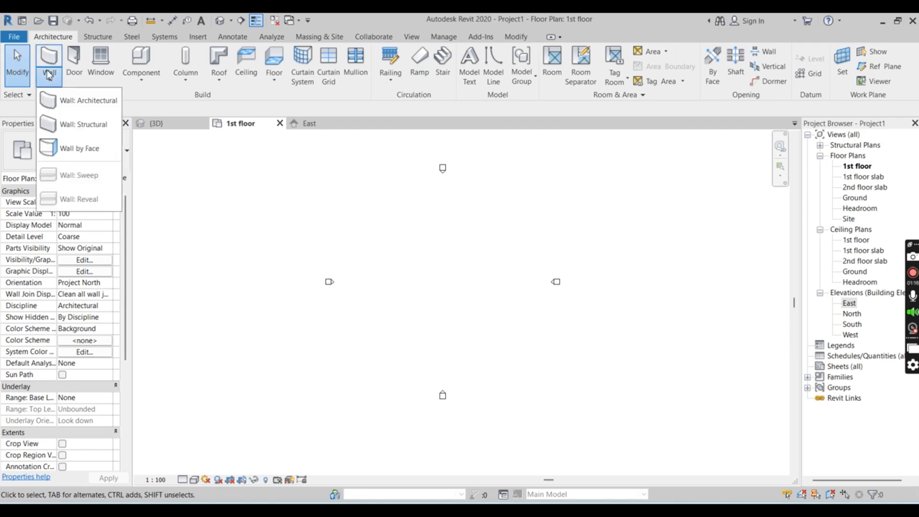
left_click(50, 59)
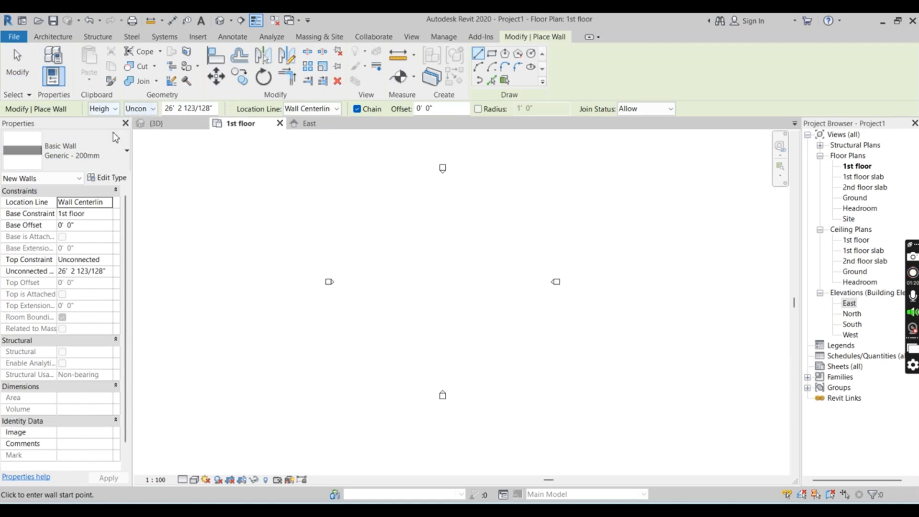
left_click(86, 218)
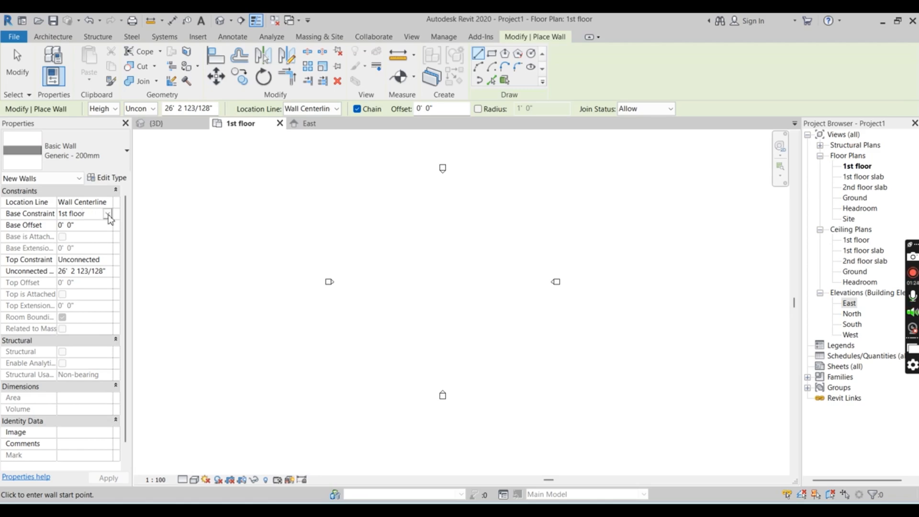
left_click(108, 216)
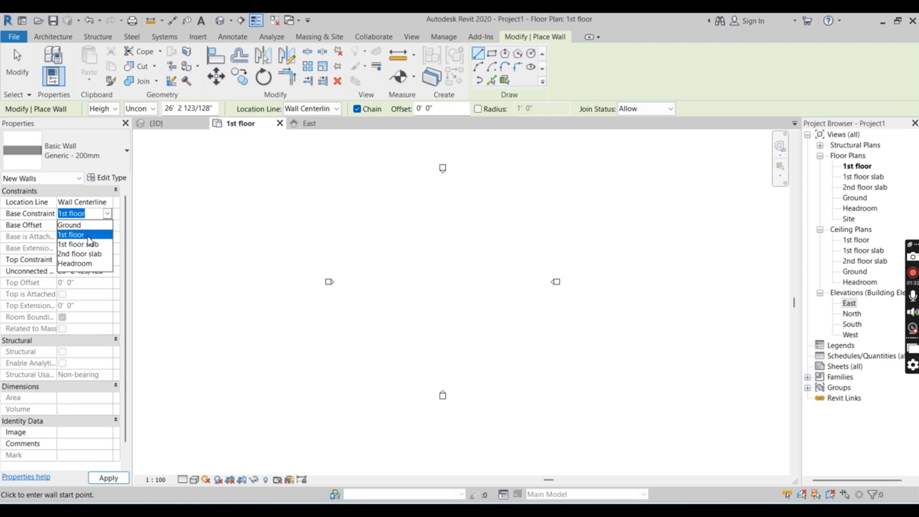
left_click(88, 236)
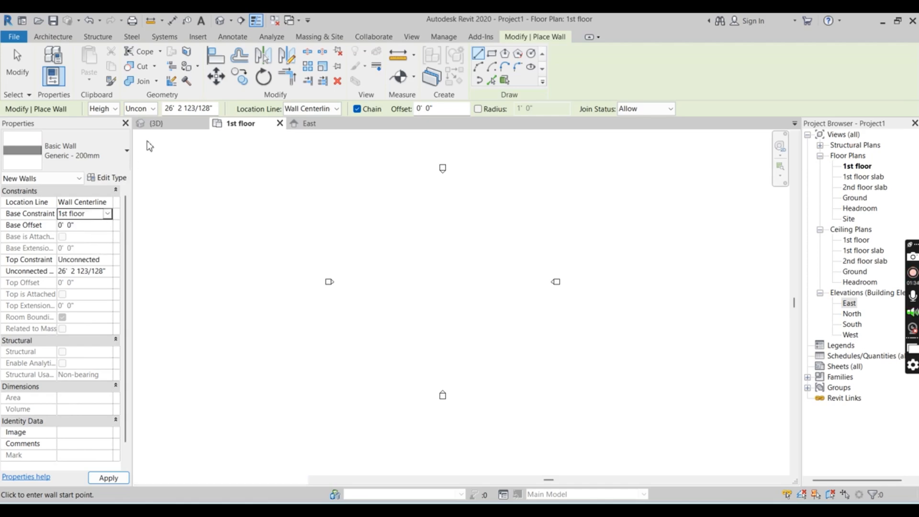
Set the new walls' height to reach the 1st floor slab level and check the top constraint
left_click(146, 110)
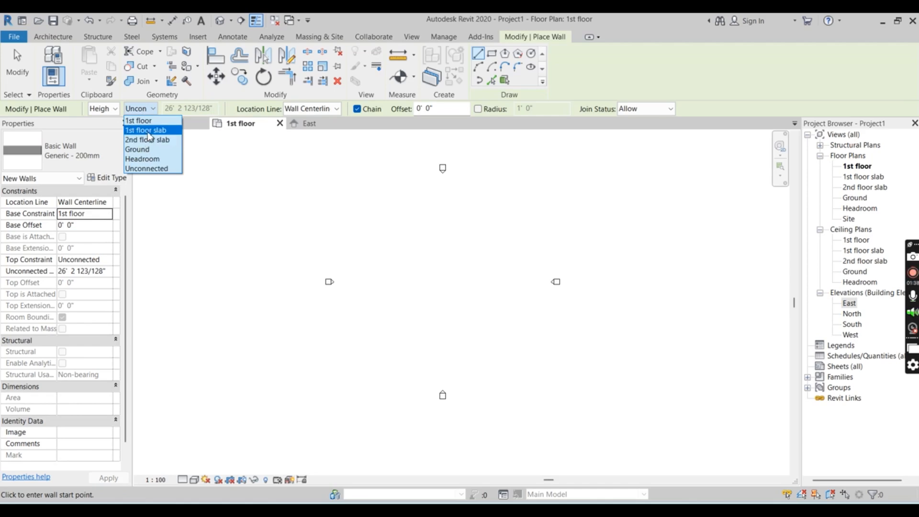
left_click(147, 130)
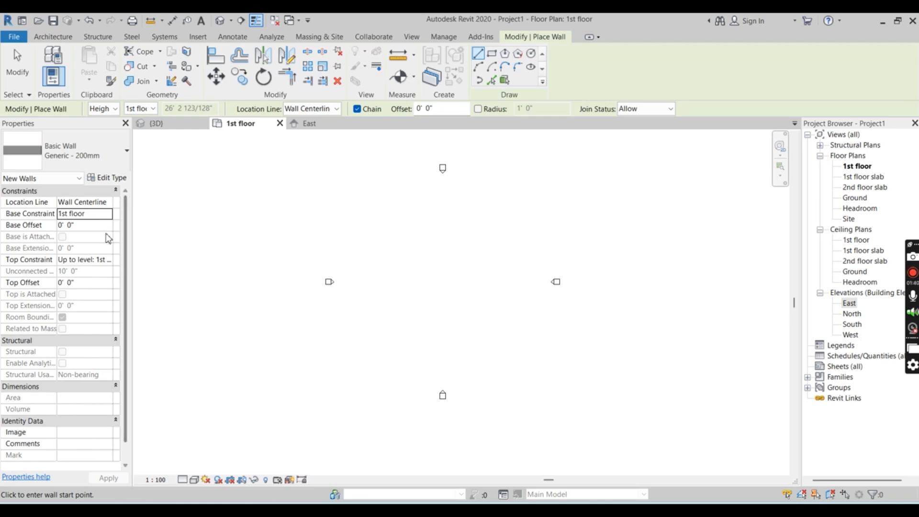
left_click(107, 261)
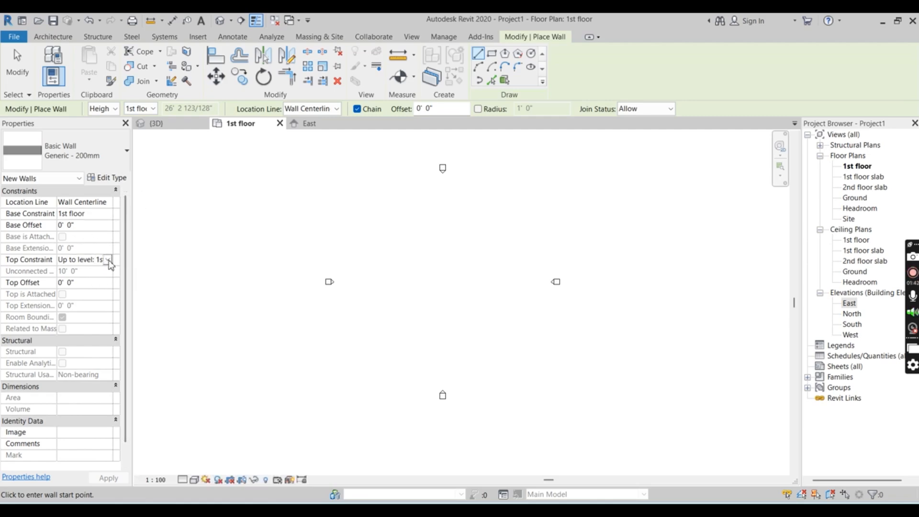
left_click(109, 261)
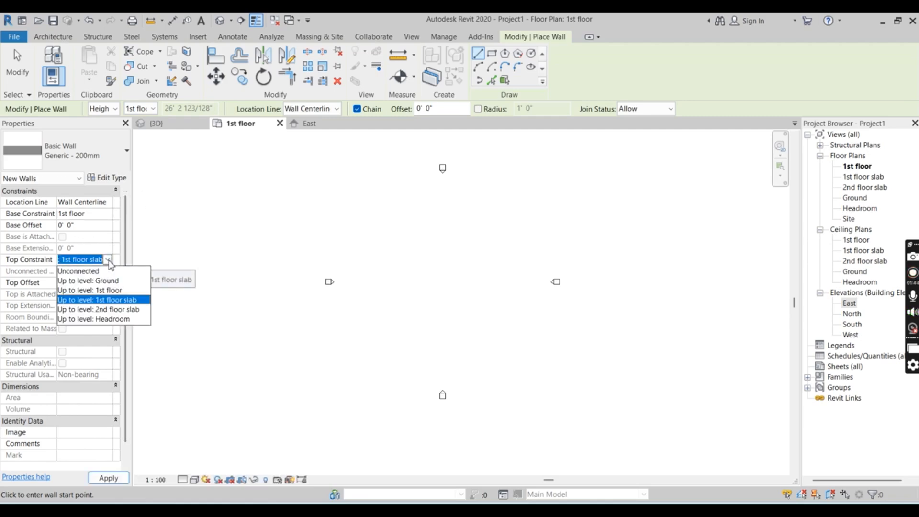
left_click(297, 269)
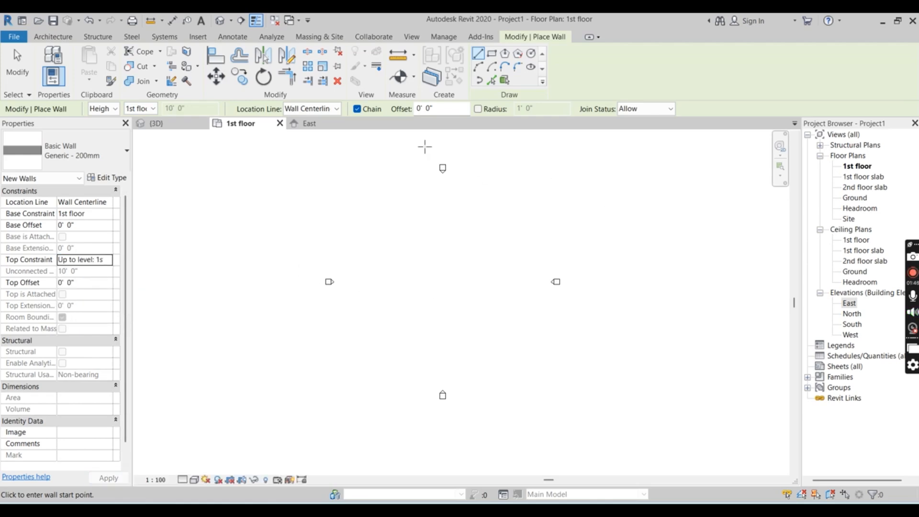
Draw a closed rectangle of Generic - 200mm walls between the elevation markers, with the long sides about 52' long
scroll(425, 146, "up", 1)
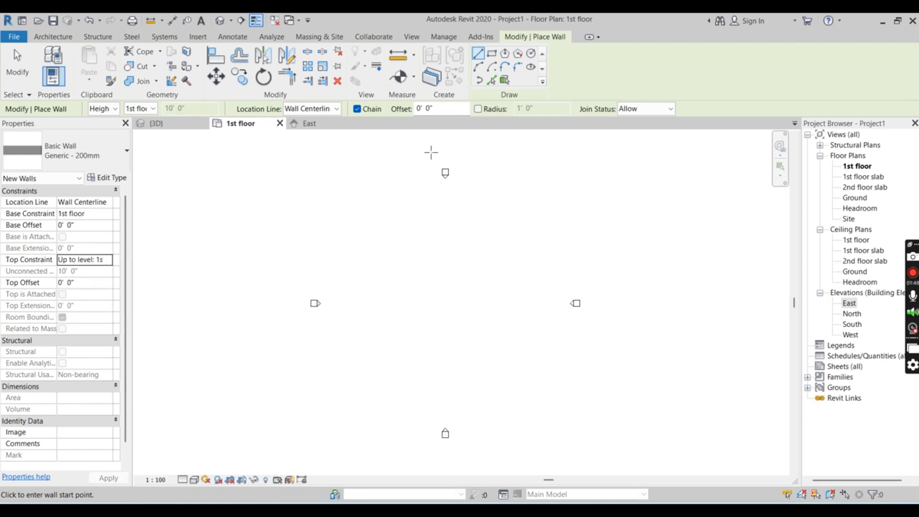
left_click(53, 37)
left_click(50, 60)
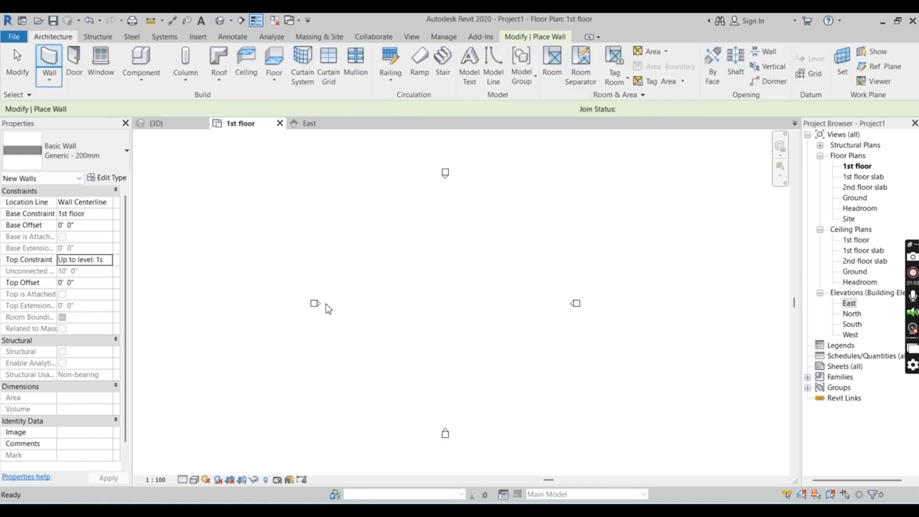
left_click(399, 350)
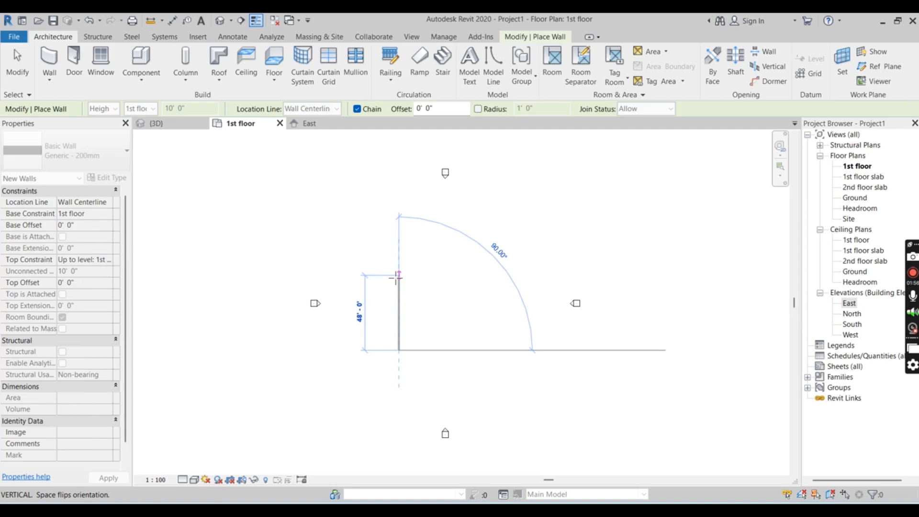
left_click(397, 271)
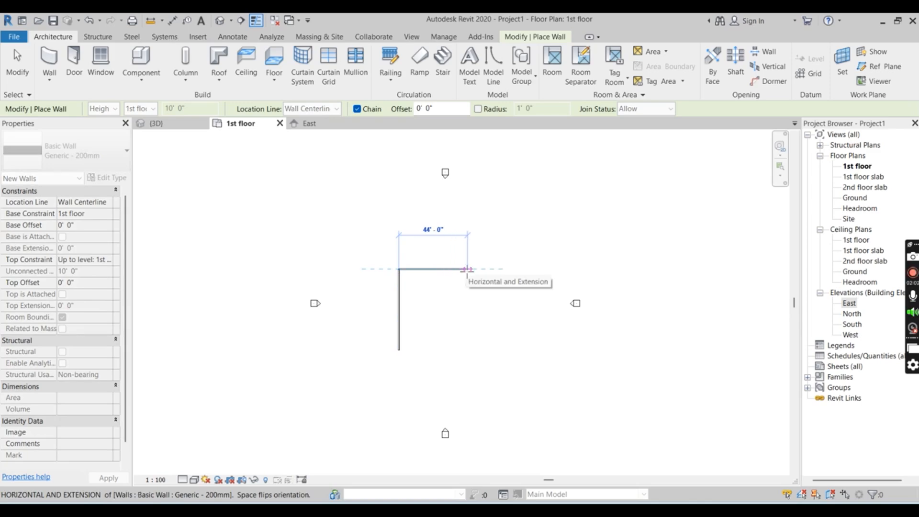
left_click(462, 269)
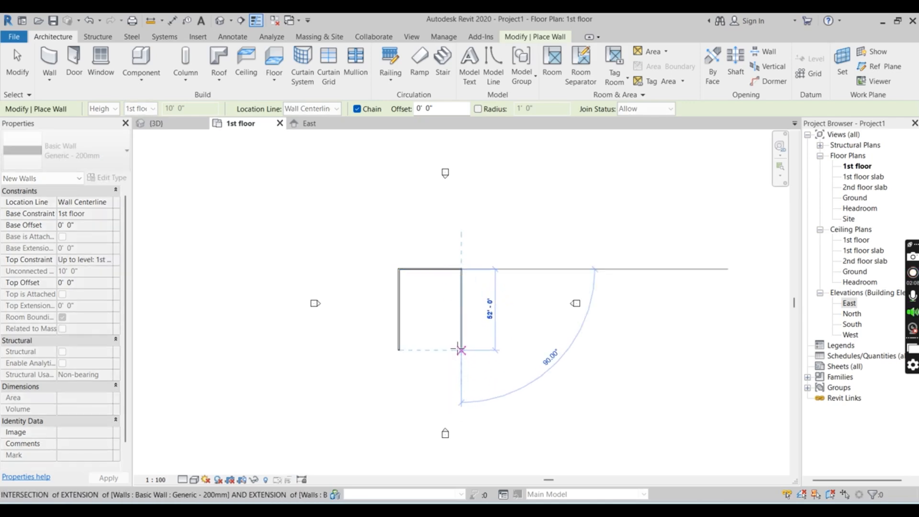
left_click(462, 351)
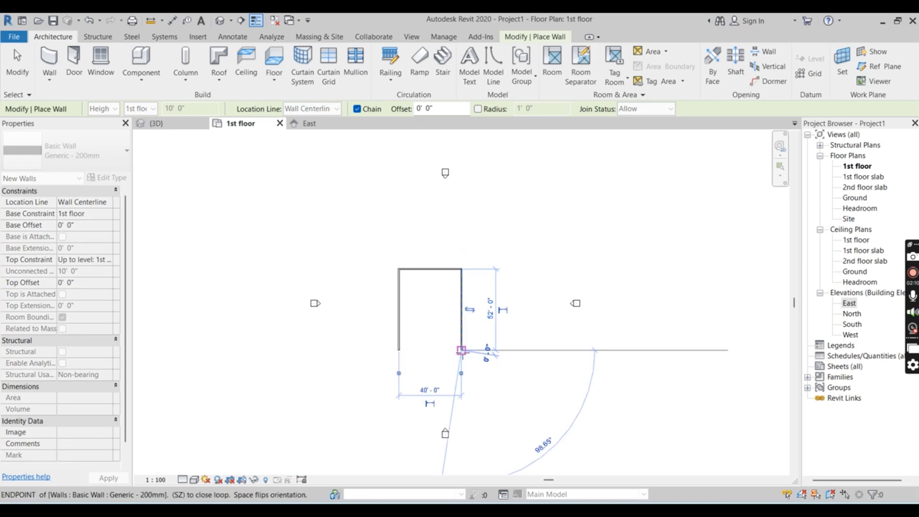
left_click(399, 350)
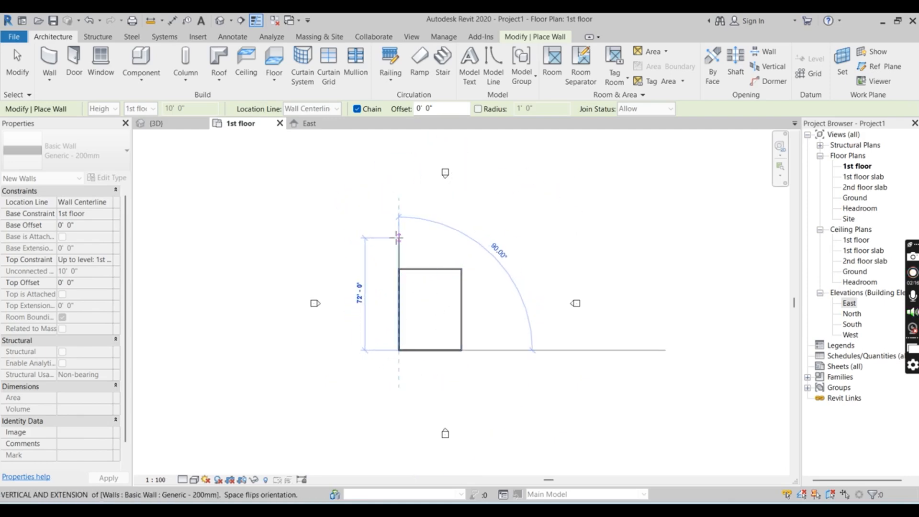
key("Escape")
Close the 3D view that is open alongside the 1st floor plan
scroll(439, 331, "up", 3)
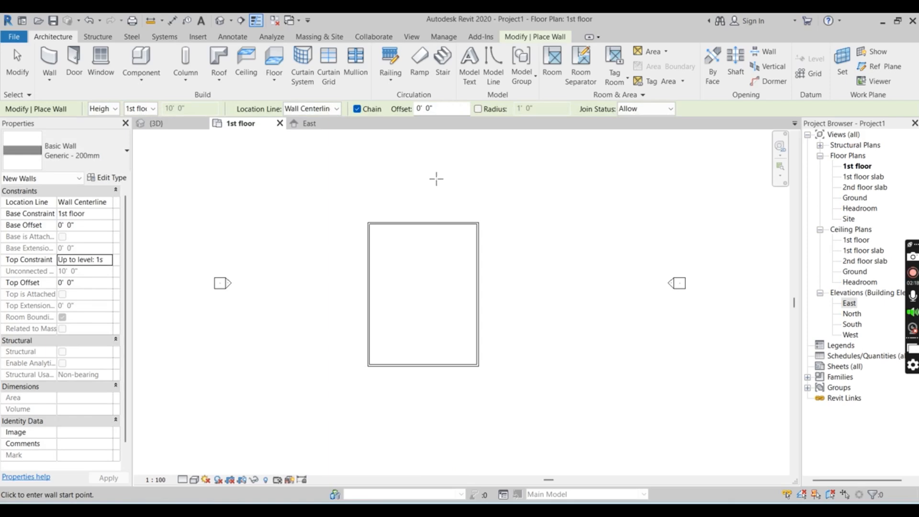
scroll(435, 196, "down", 1)
scroll(429, 240, "up", 2)
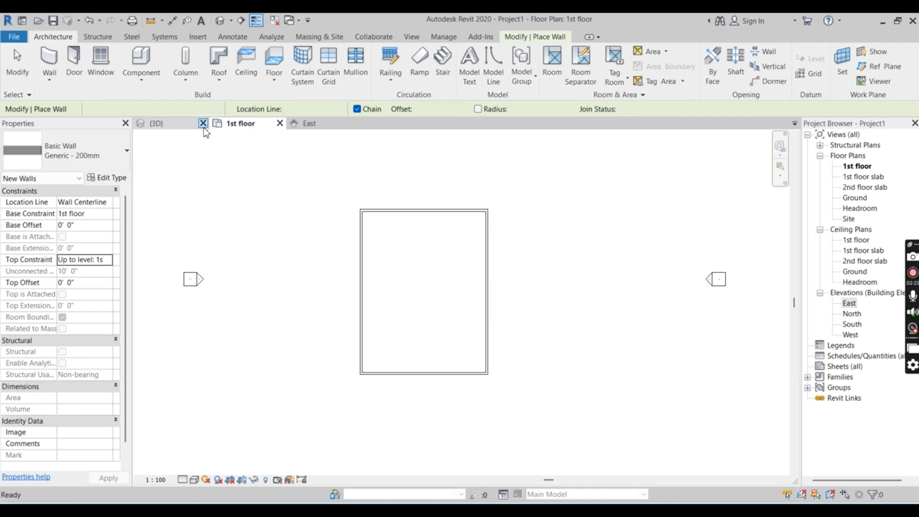
left_click(203, 124)
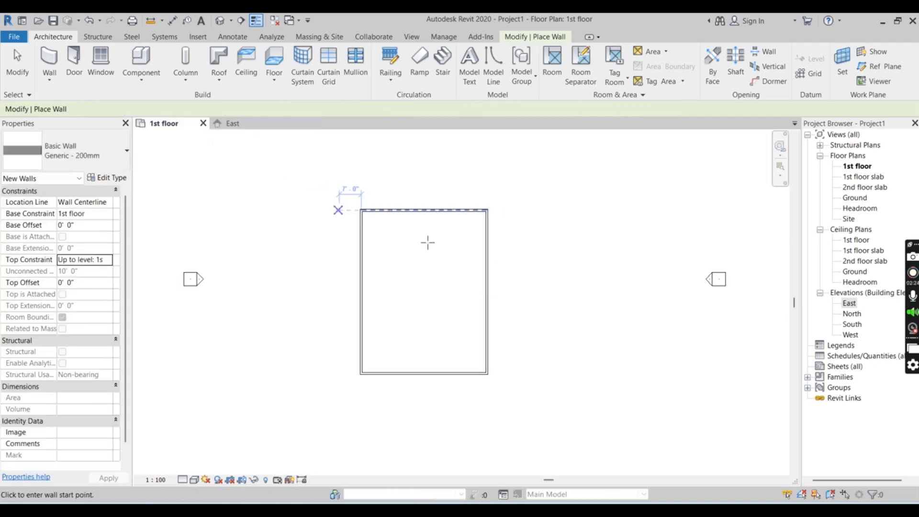
scroll(604, 284, "down", 2)
scroll(571, 177, "up", 1)
scroll(552, 350, "up", 1)
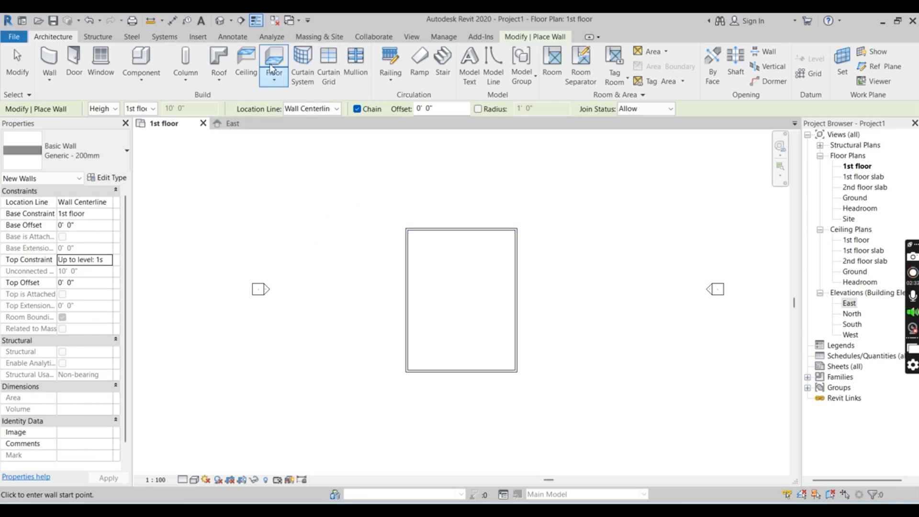
Open the default 3D view of the exterior walls and display it in the Shaded visual style
left_click(219, 20)
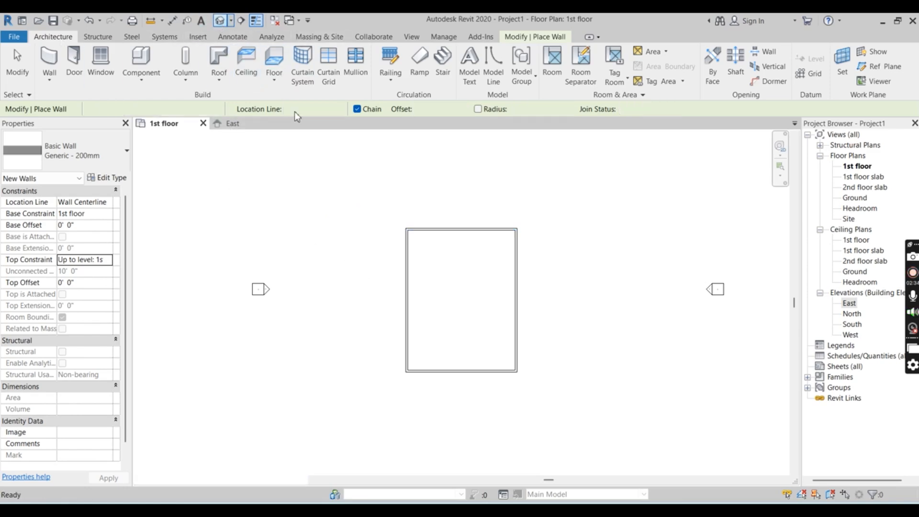
scroll(414, 348, "up", 3)
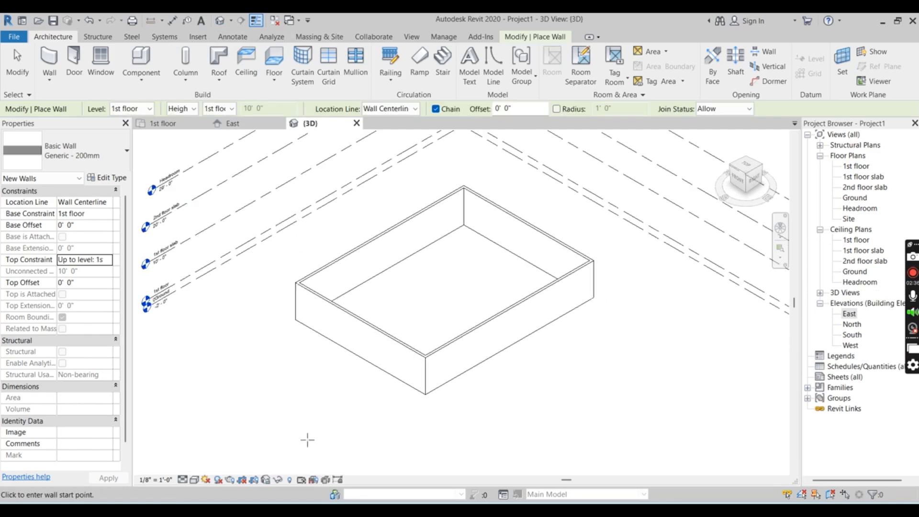
left_click(195, 479)
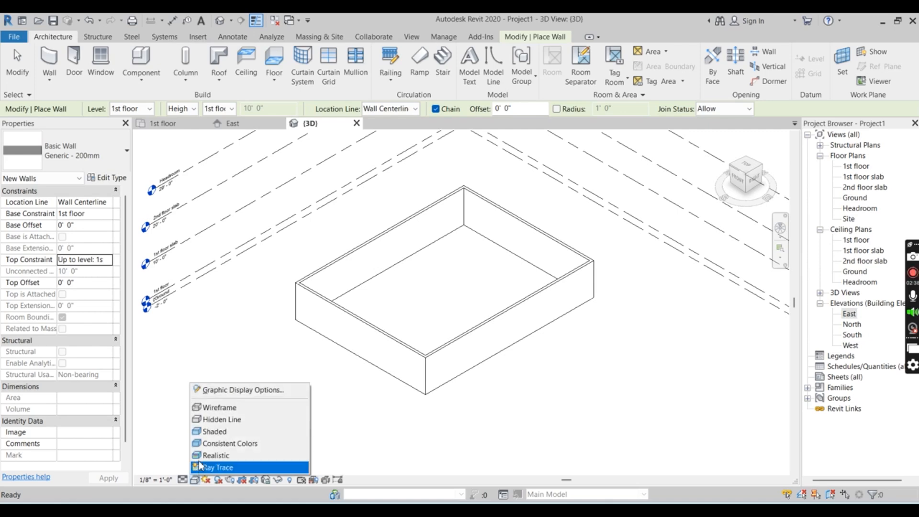
left_click(217, 433)
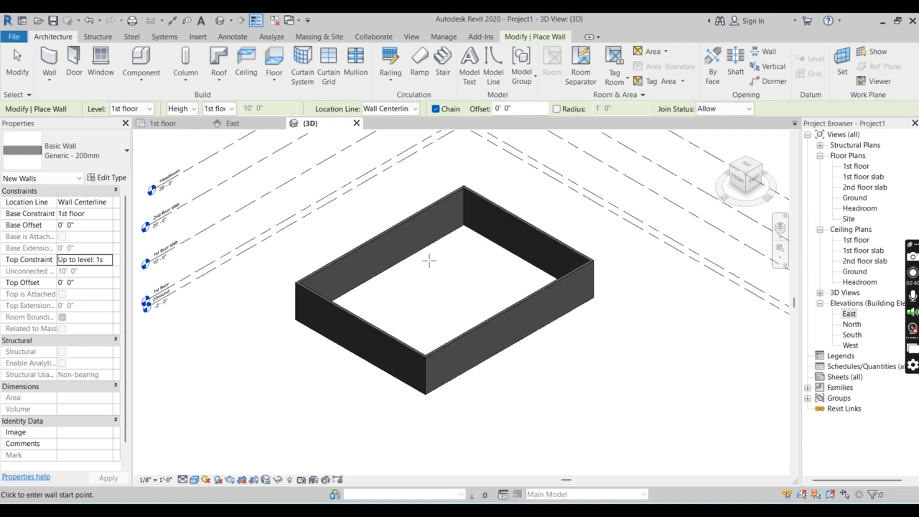
Return to the 1st floor plan and end the active wall placement
left_click(166, 125)
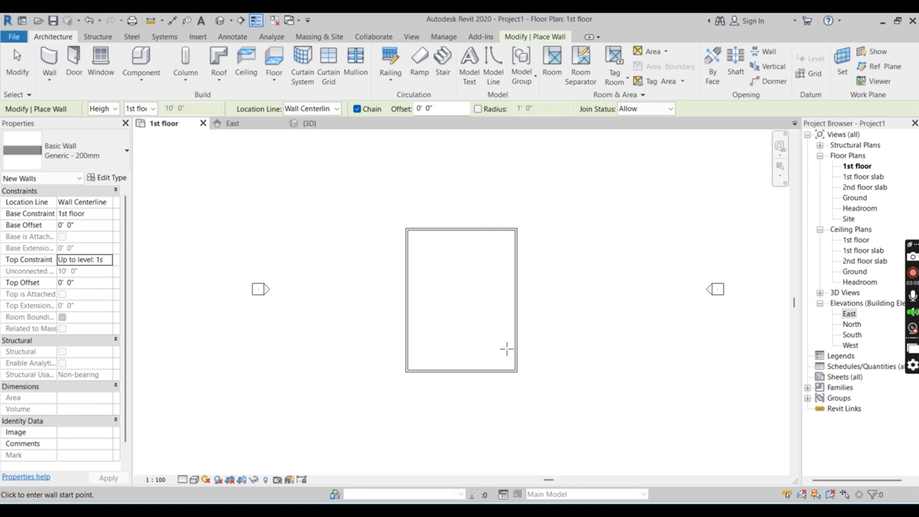
scroll(517, 355, "up", 2)
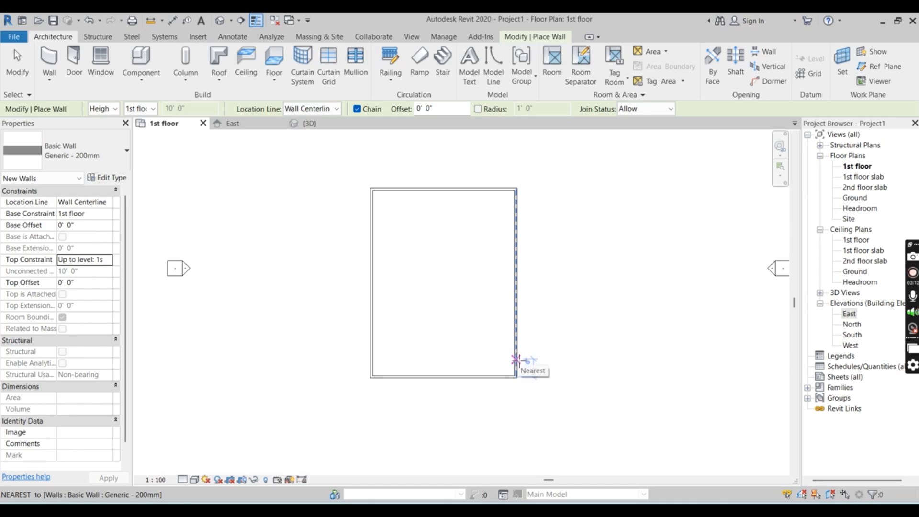
scroll(517, 364, "up", 1)
scroll(516, 359, "up", 1)
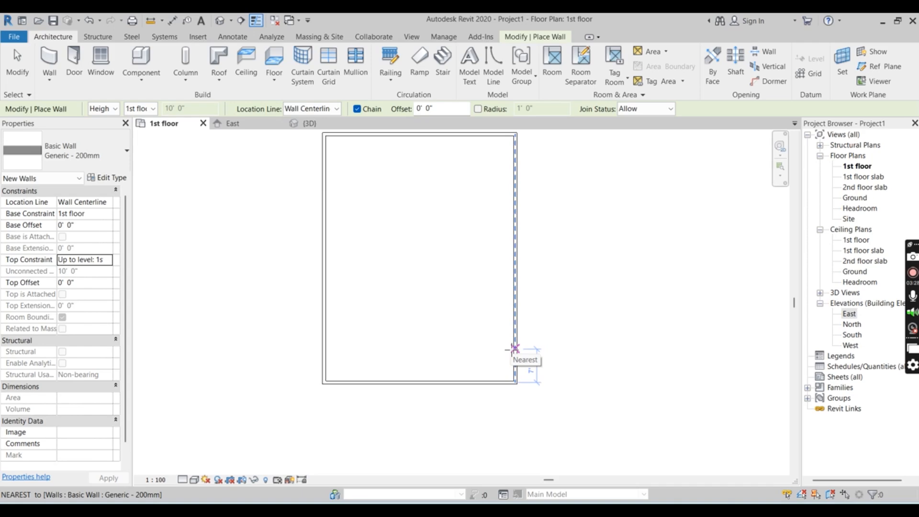
key("Escape")
key("Escape")
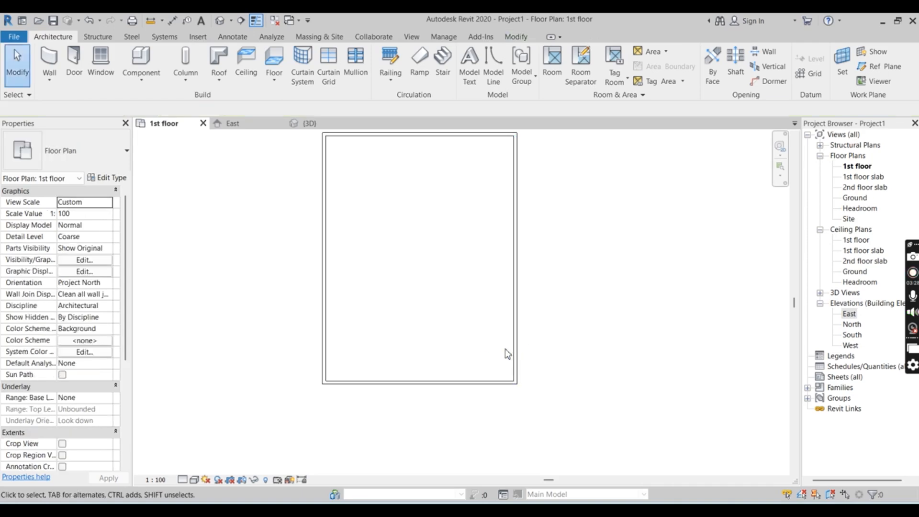
left_click(49, 65)
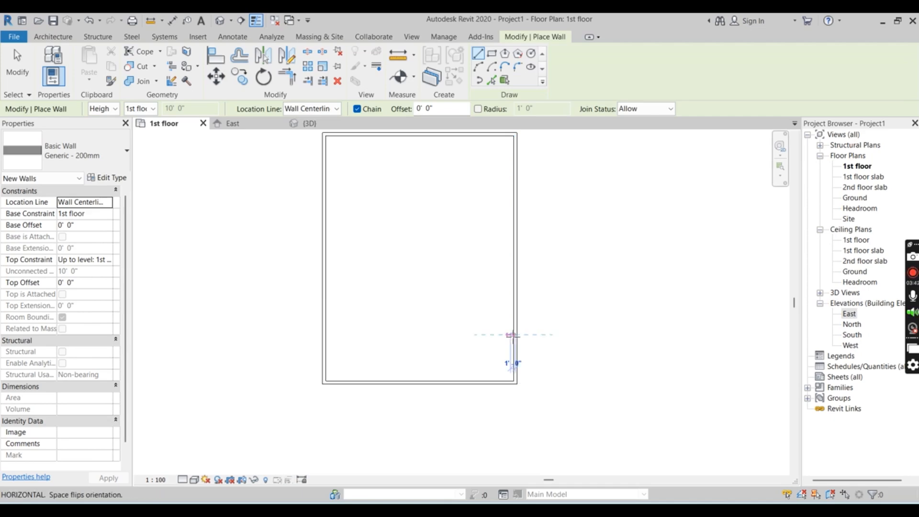
key("Escape")
key("Escape")
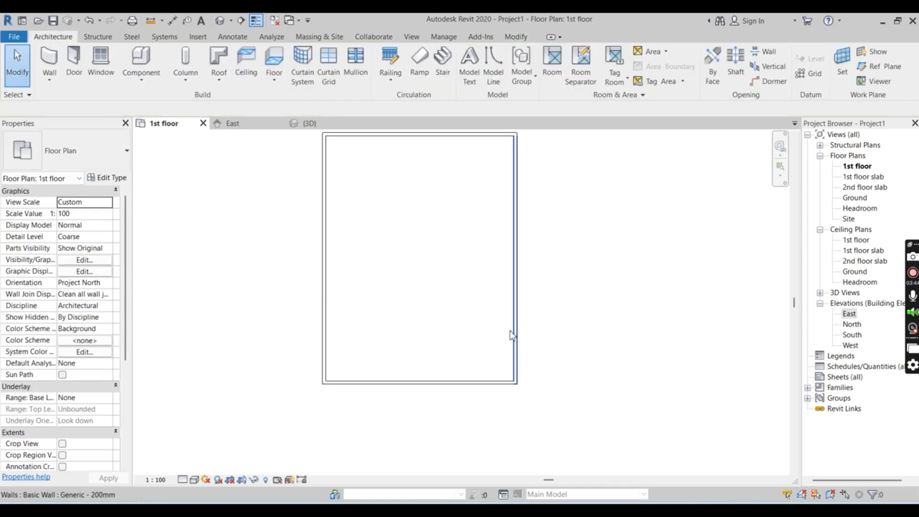
key("w")
key("a")
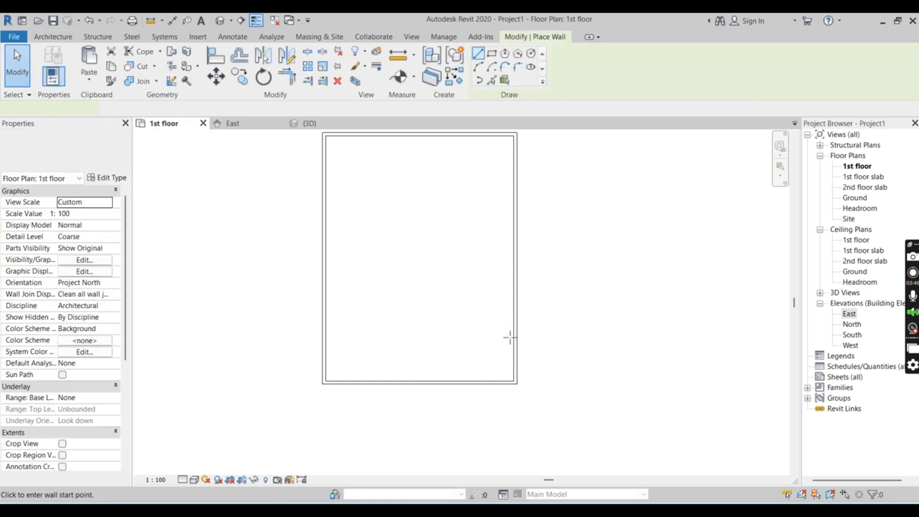
key("Escape")
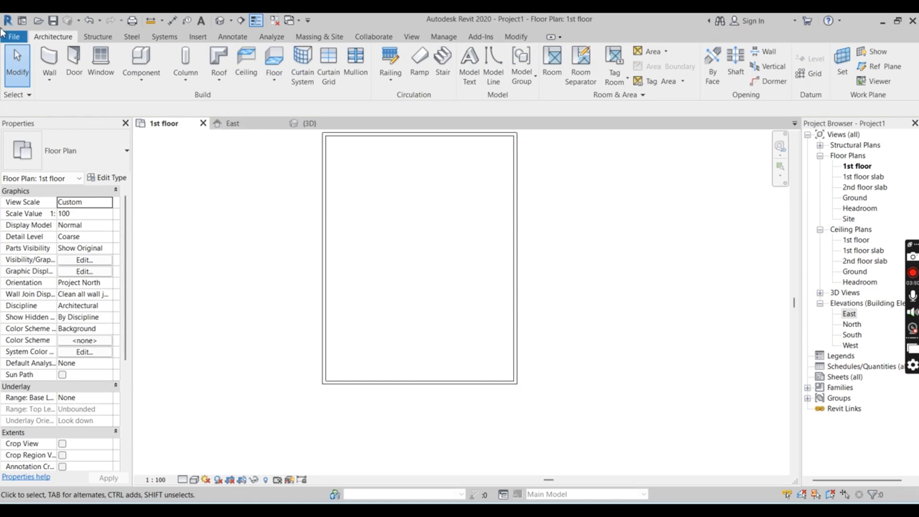
Draw a horizontal Generic - 200mm partition about 14' 6" long inward from the right exterior wall, about 13' above the bottom corner
left_click(48, 60)
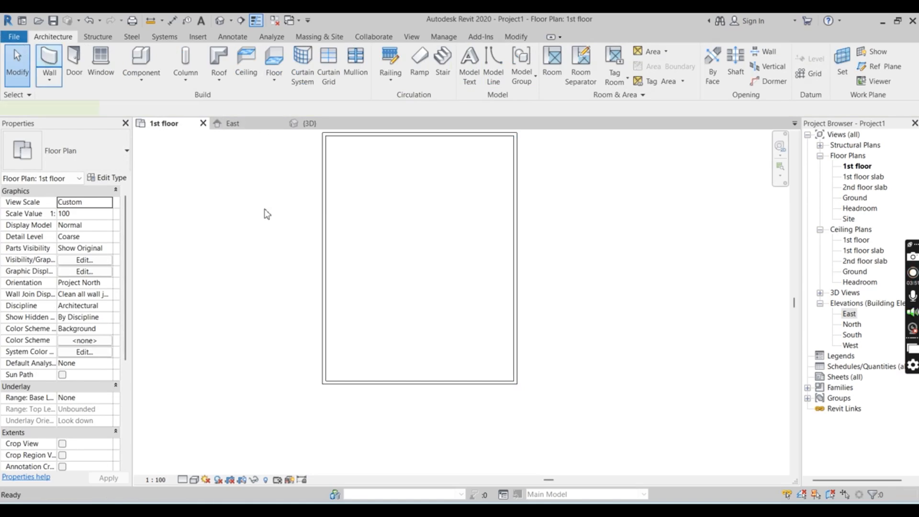
left_click(515, 321)
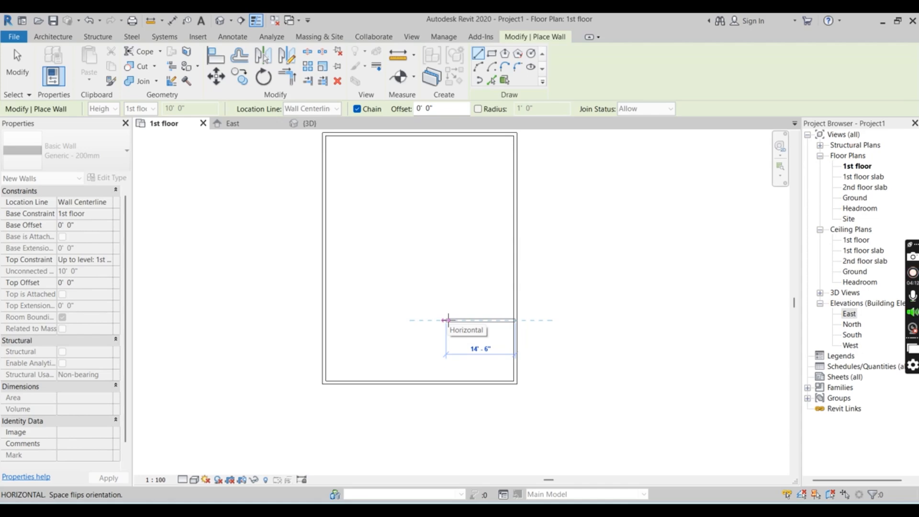
left_click(447, 320)
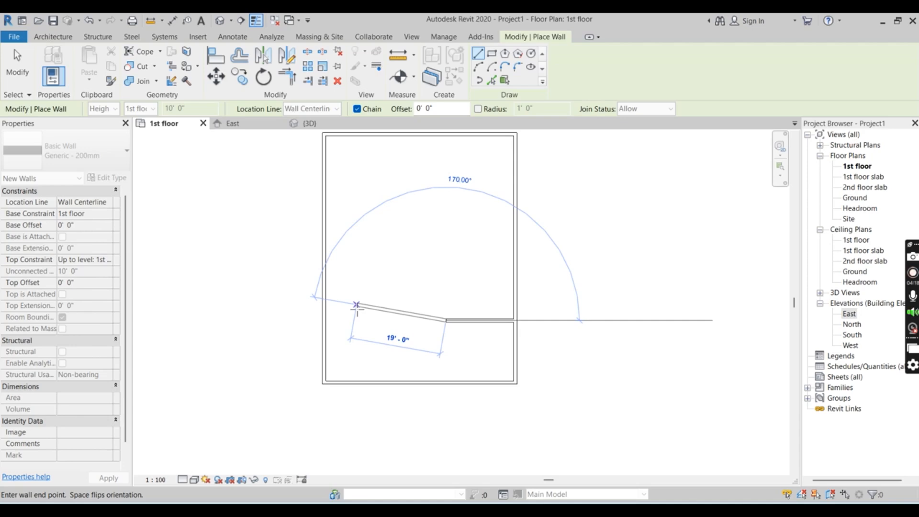
key("Escape")
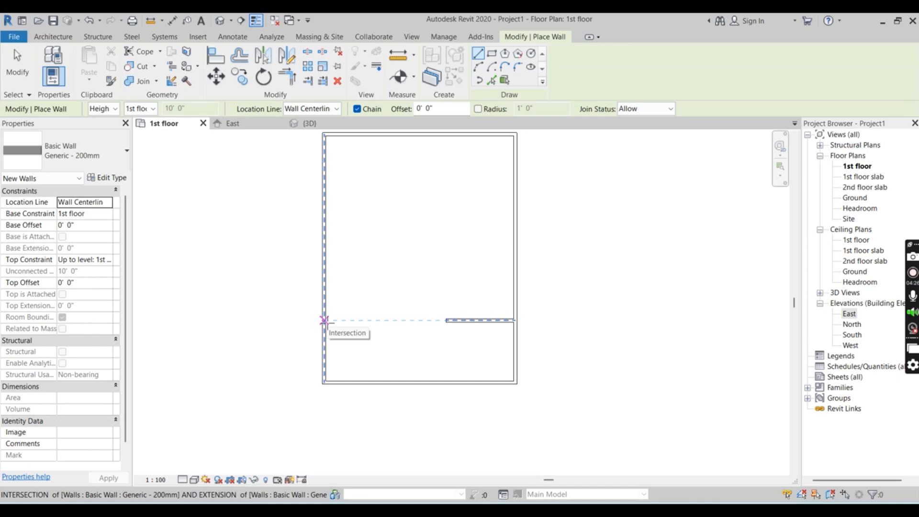
key("Escape")
key("Escape")
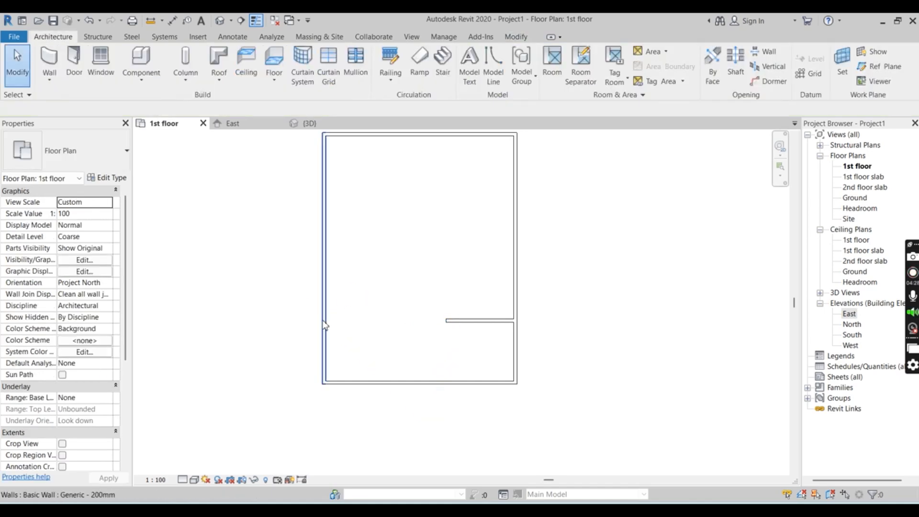
Draw a second partition about 16' long inward from the left exterior wall, in line with the first partition
left_click(324, 324)
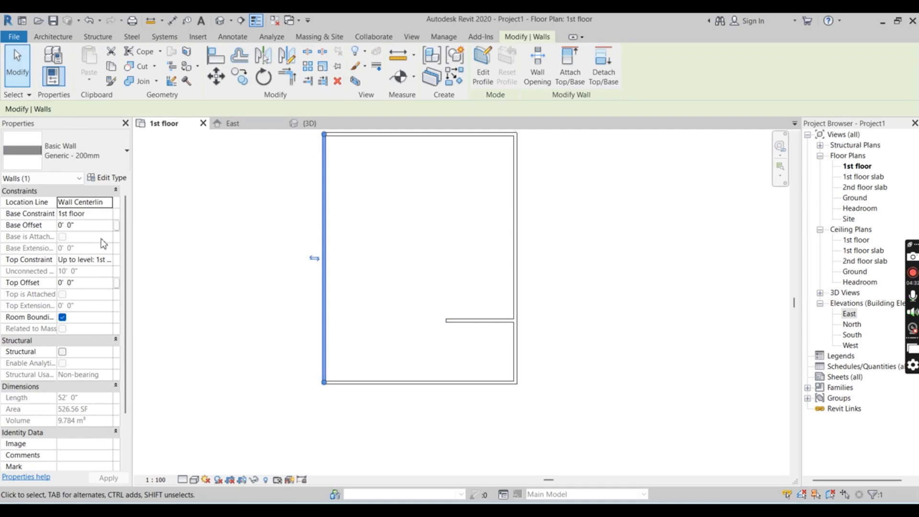
left_click(174, 254)
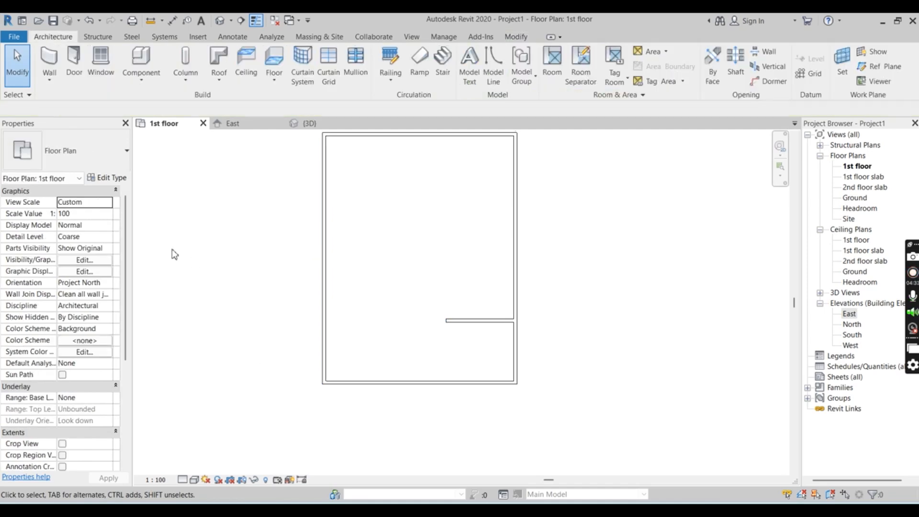
left_click(49, 61)
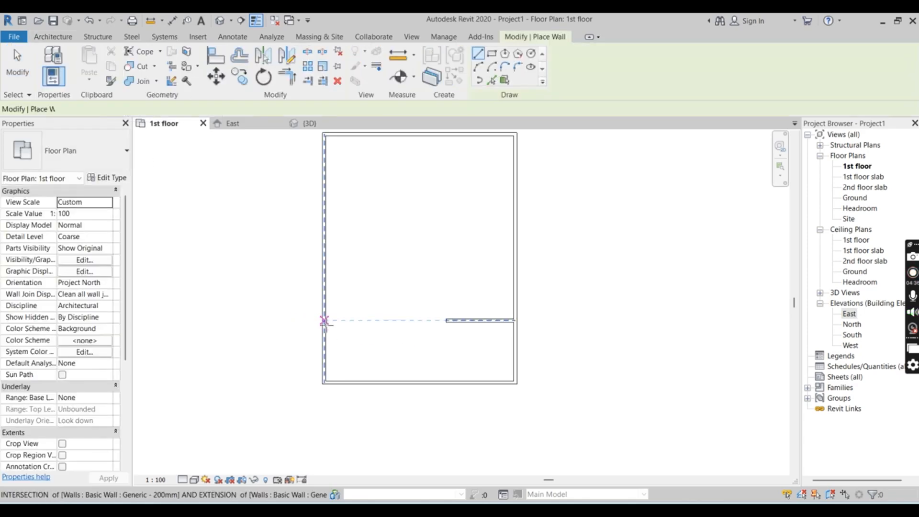
left_click(326, 322)
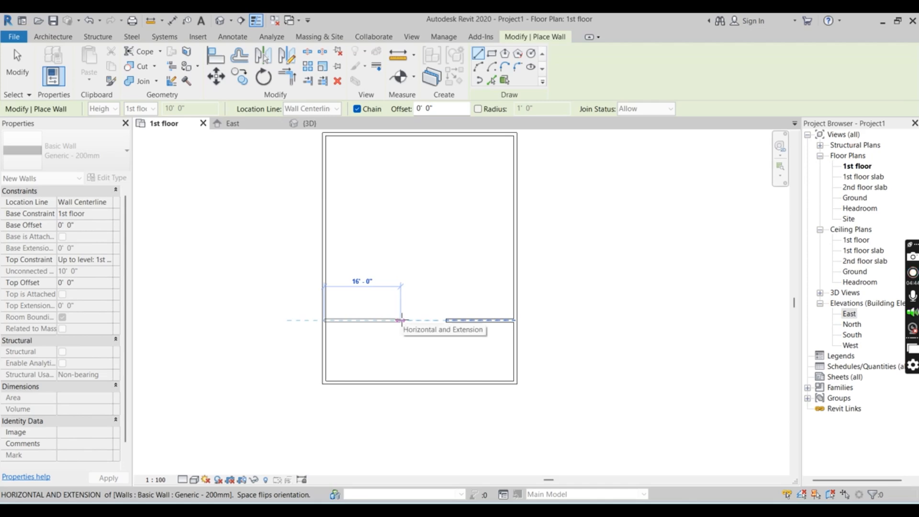
left_click(401, 321)
key("Escape")
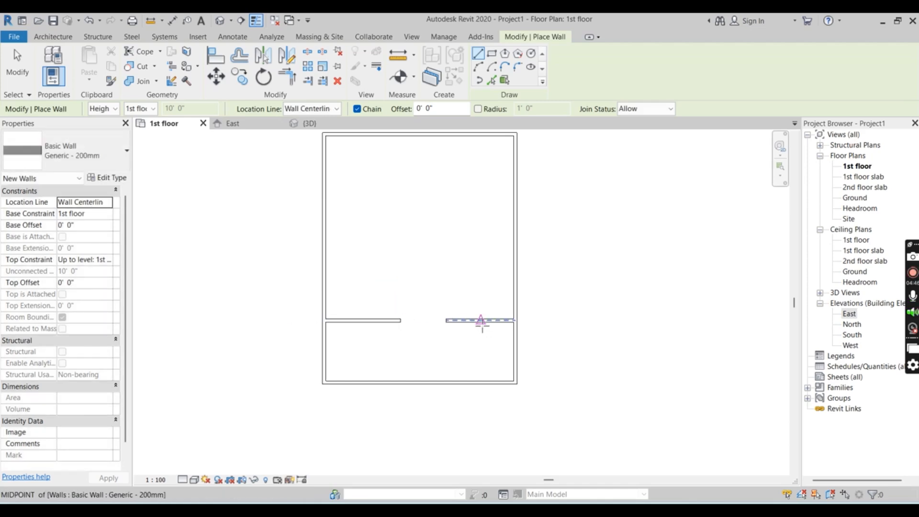
key("Escape")
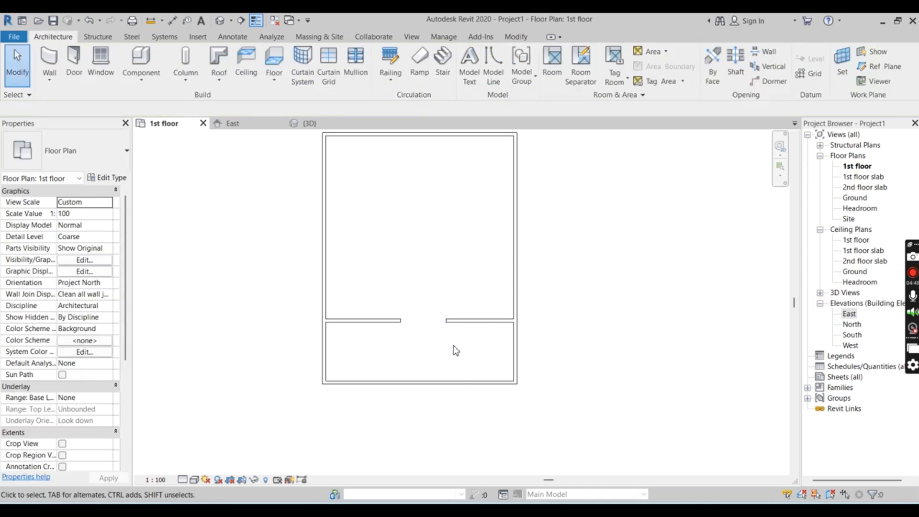
Set the distance between the right-hand partition and the bottom exterior wall to 8'
left_click(462, 321)
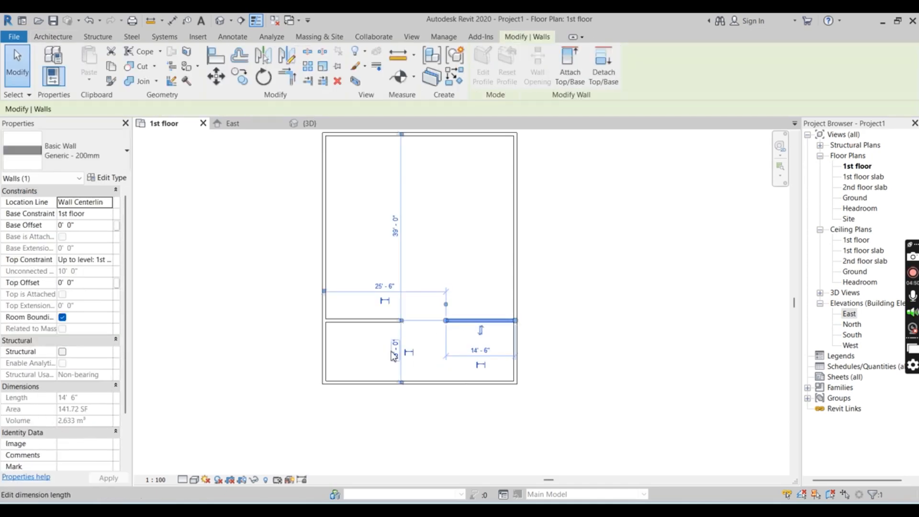
left_click(394, 355)
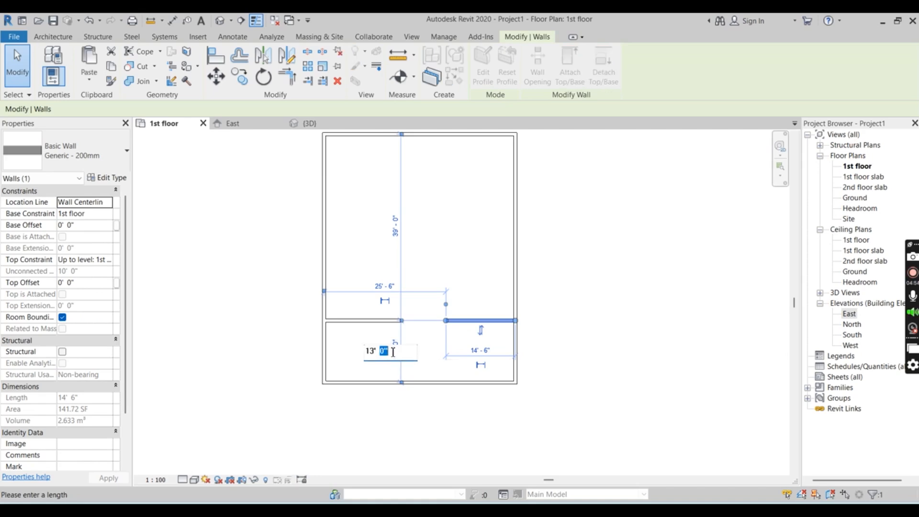
left_click_drag(398, 354, 365, 353)
left_click(360, 354)
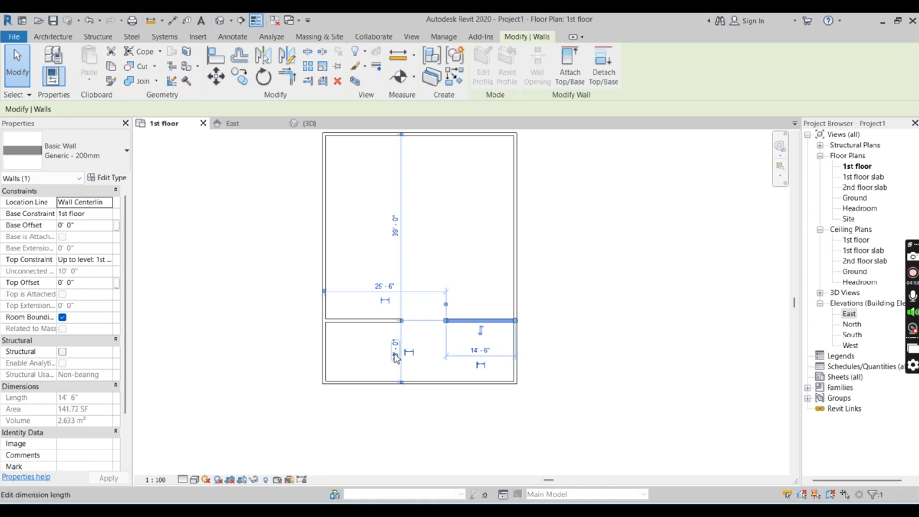
left_click(395, 356)
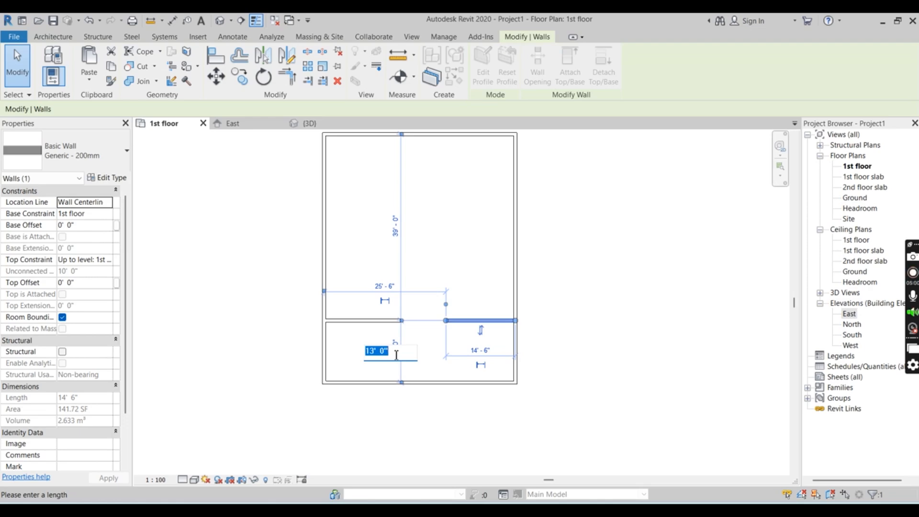
type("8")
key("Return")
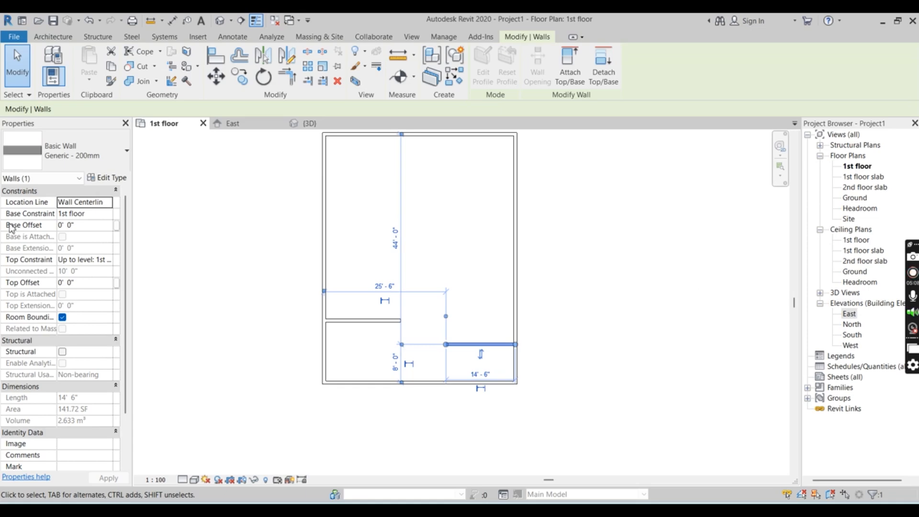
left_click(41, 38)
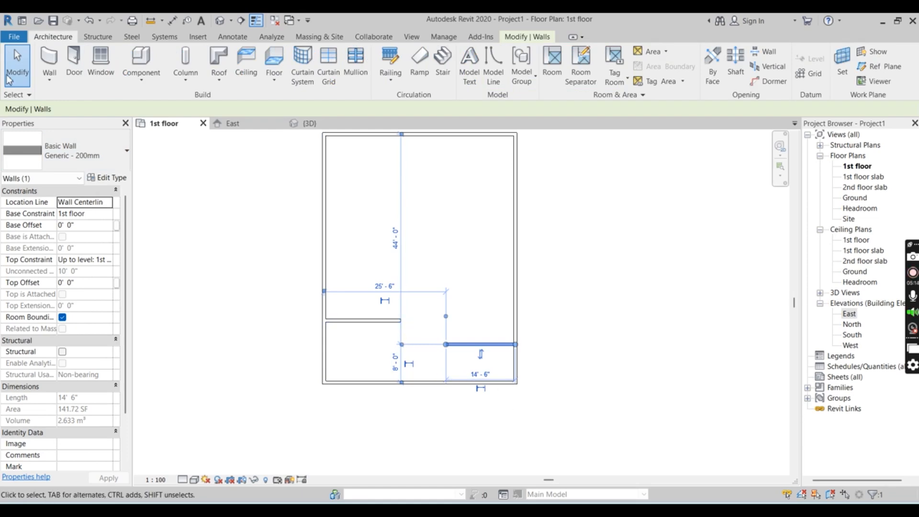
left_click(49, 58)
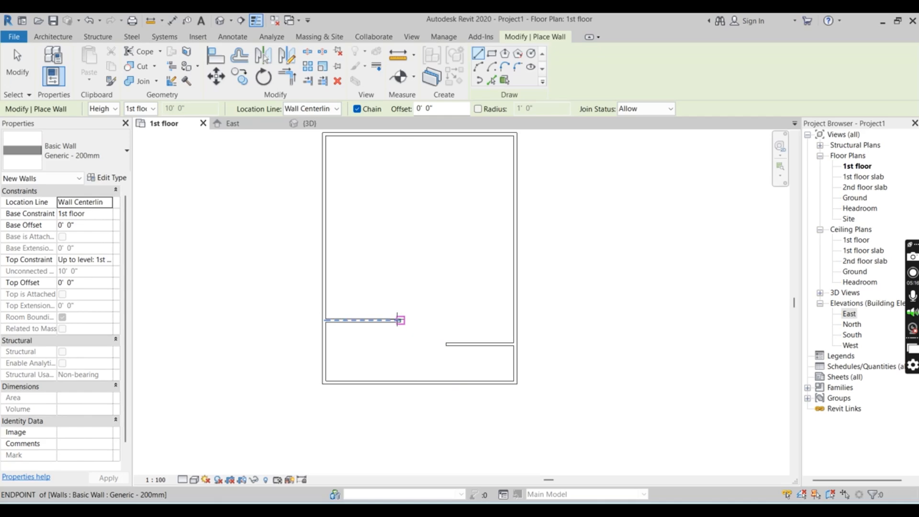
key("Escape")
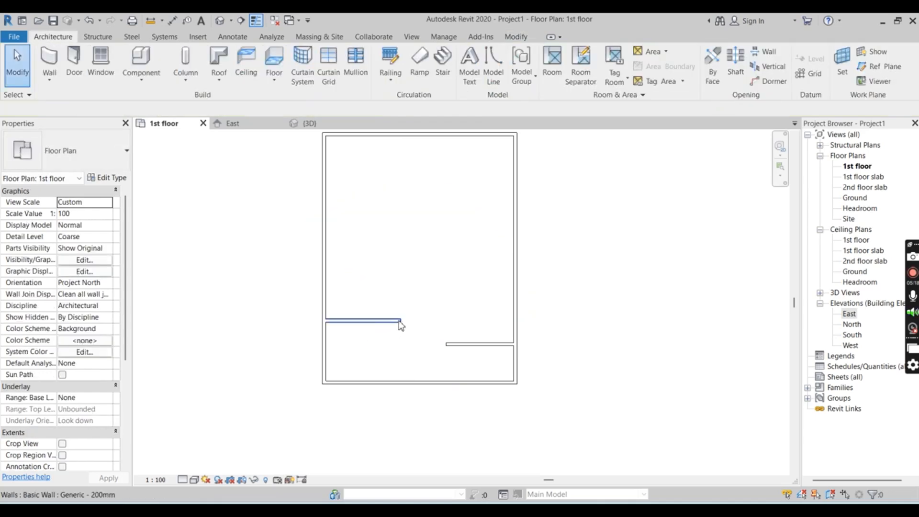
left_click(400, 321)
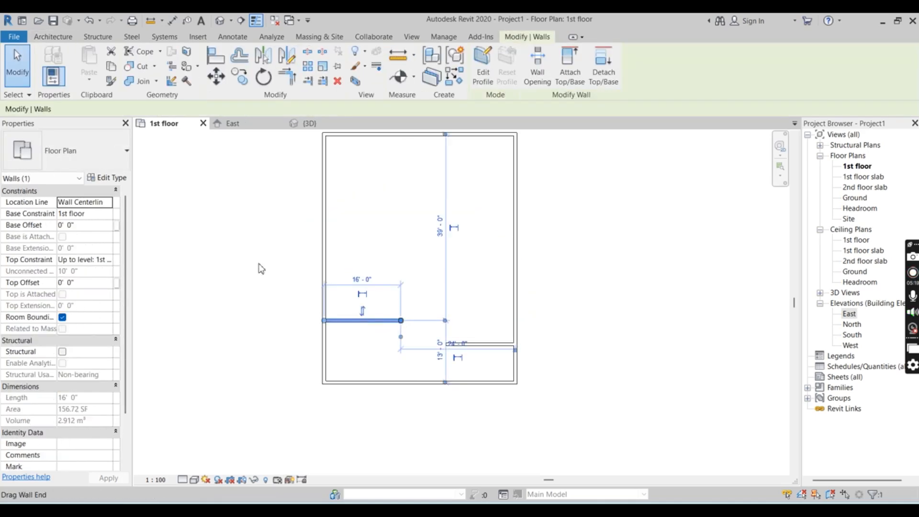
left_click(53, 37)
left_click(205, 224)
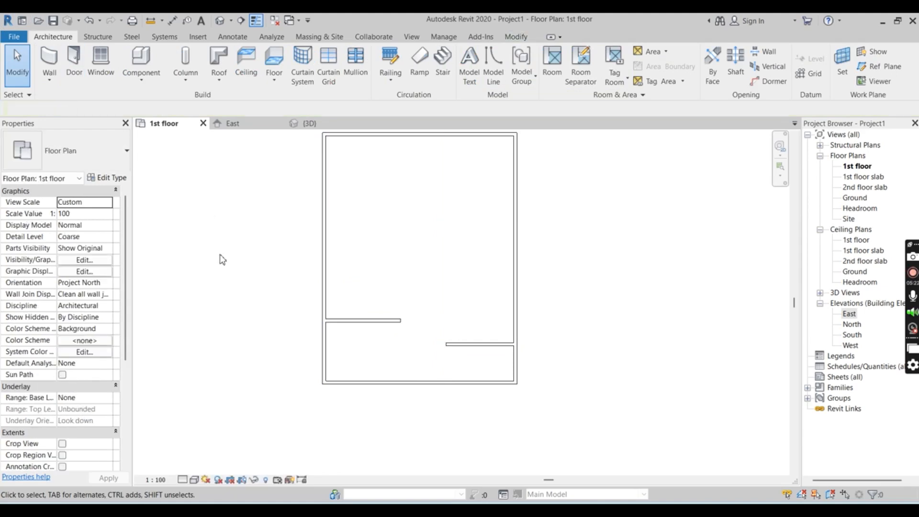
Draw a short vertical partition down from the left partition's inner end, stopping level with the right-hand partition
left_click(49, 59)
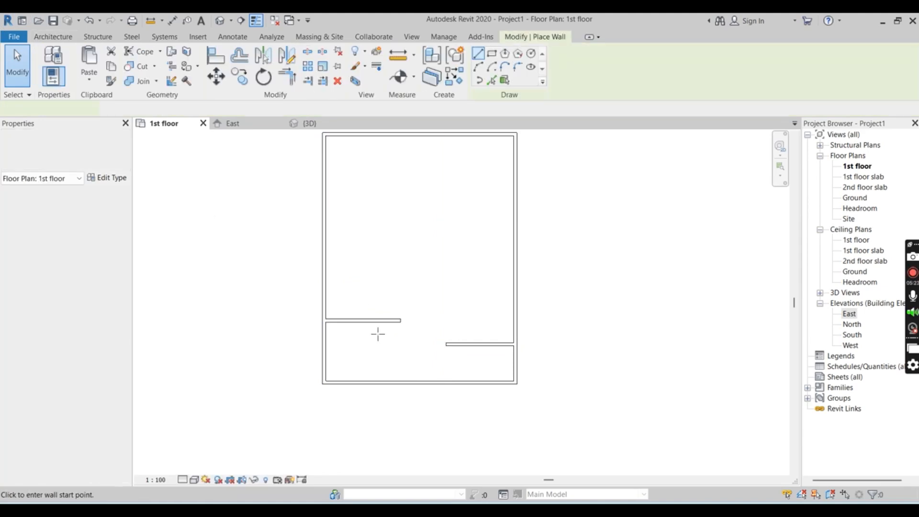
left_click(401, 320)
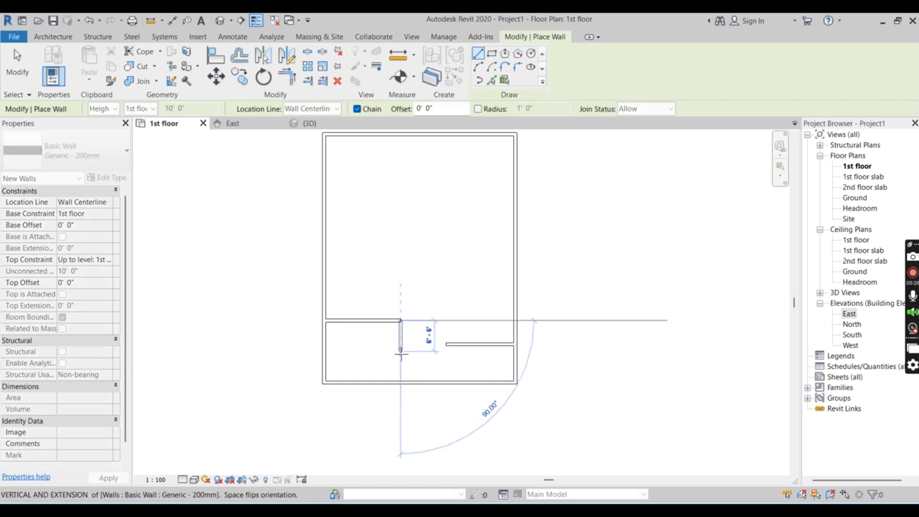
left_click(401, 344)
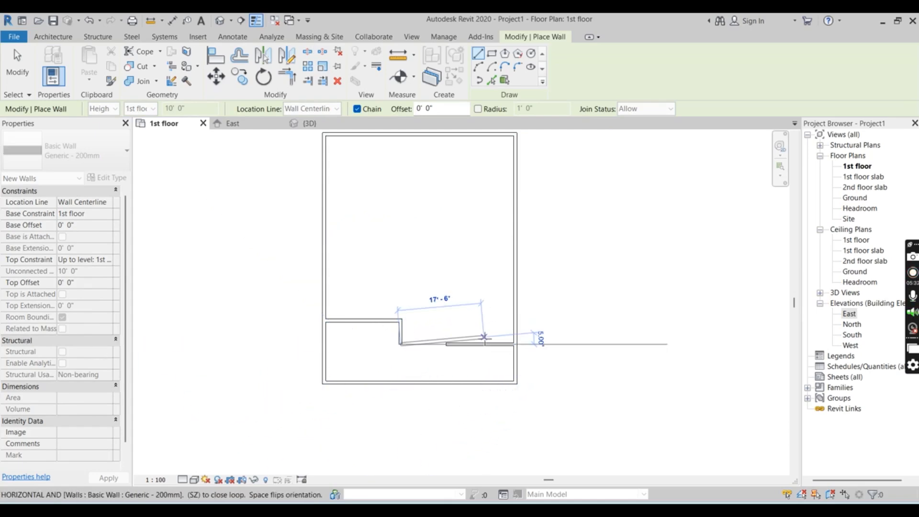
left_click(482, 344)
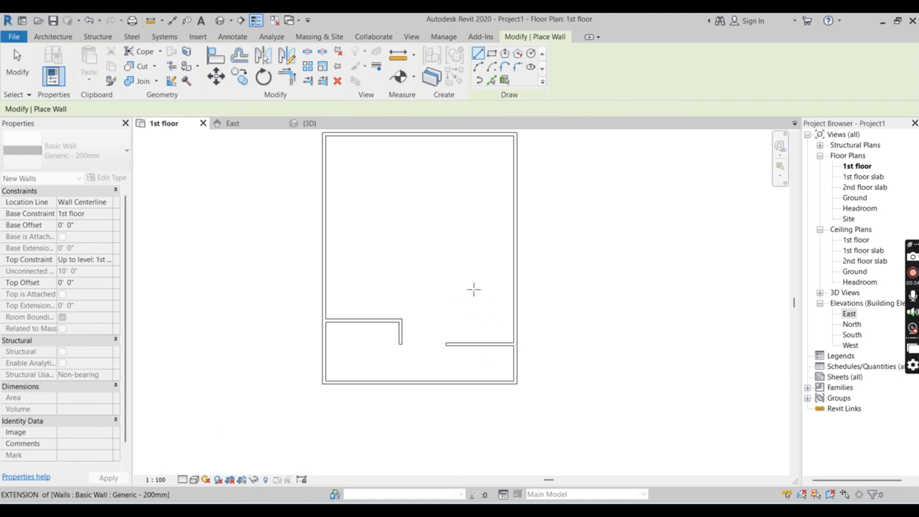
key("Escape")
scroll(370, 289, "up", 2)
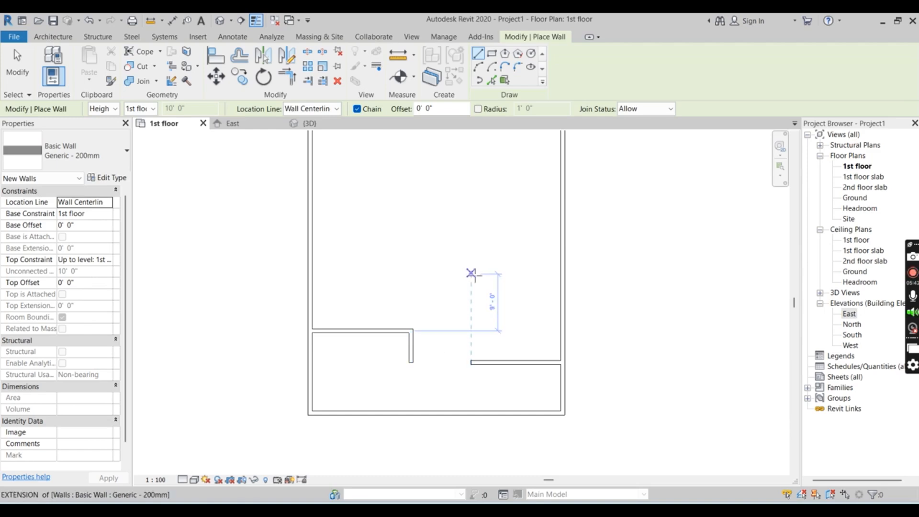
key("Escape")
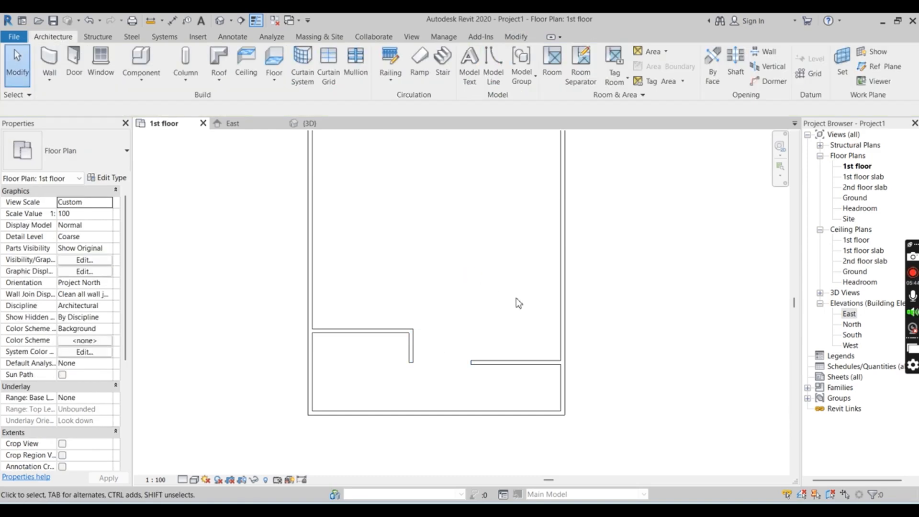
scroll(493, 292, "down", 3)
scroll(495, 221, "up", 2)
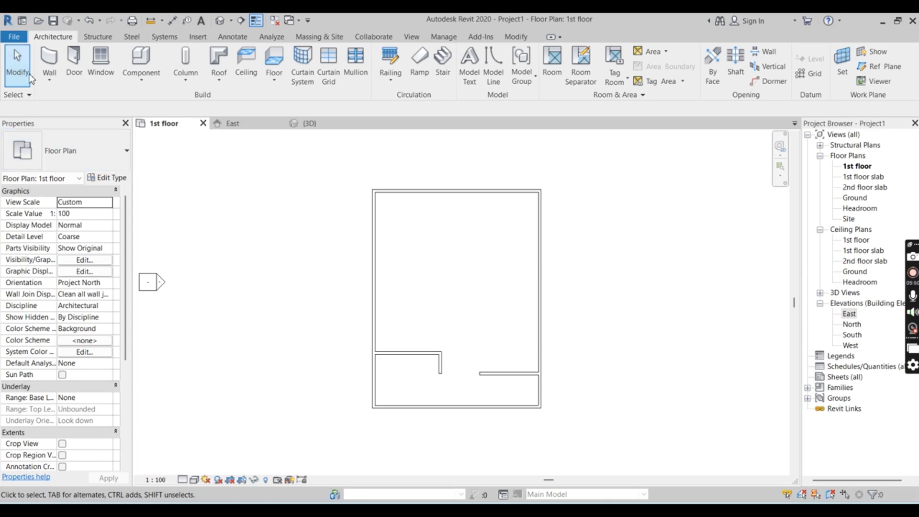
Enclose the plan's upper-left corner with a horizontal and a vertical Generic - 200mm partition, each about 14' 6" long
left_click(50, 60)
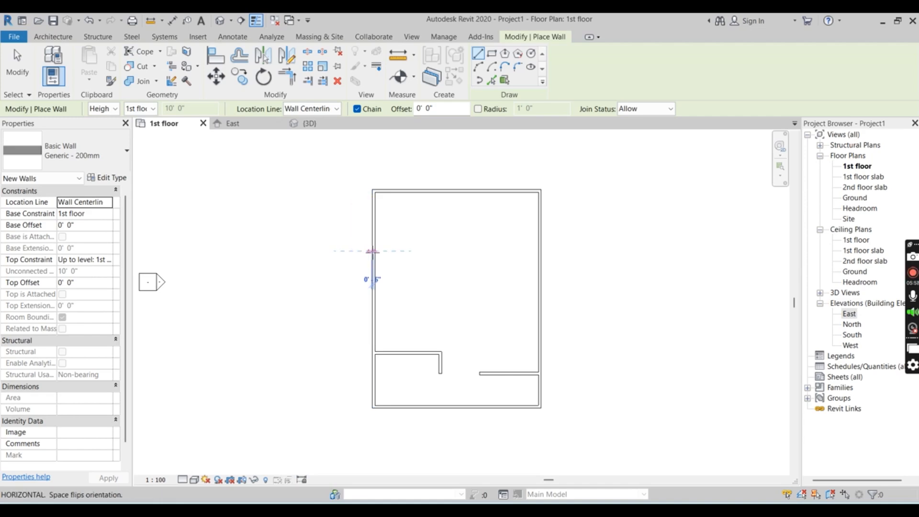
left_click(374, 251)
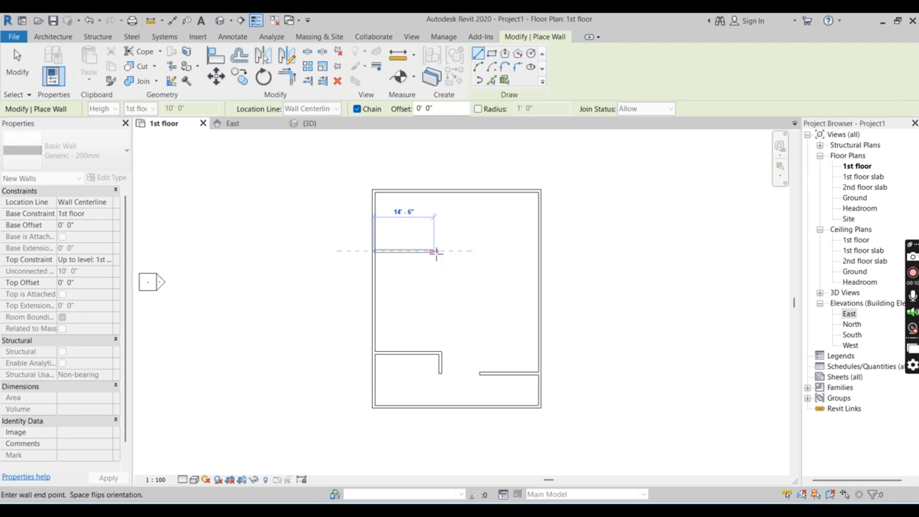
left_click(434, 250)
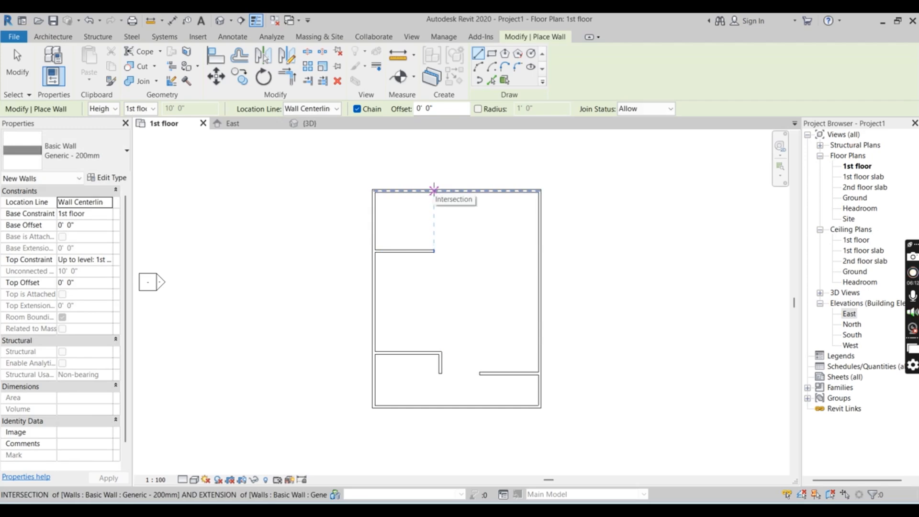
left_click(434, 191)
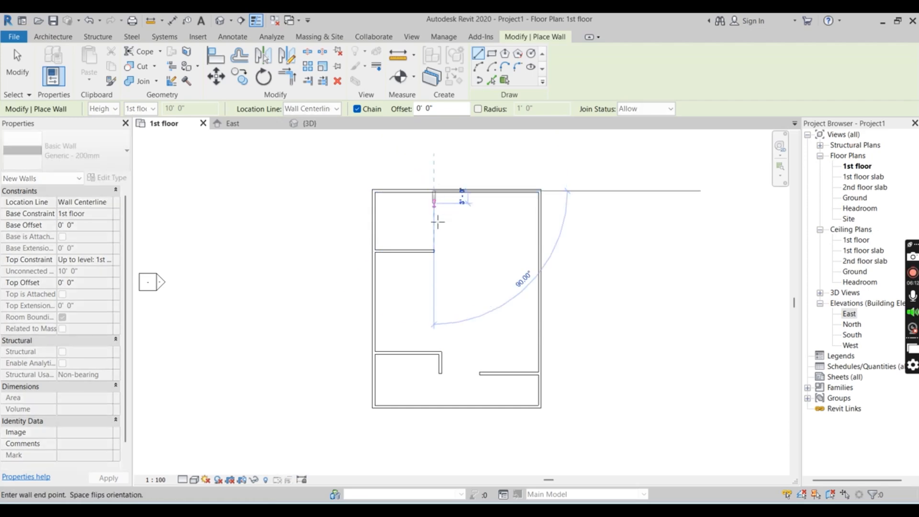
left_click(440, 251)
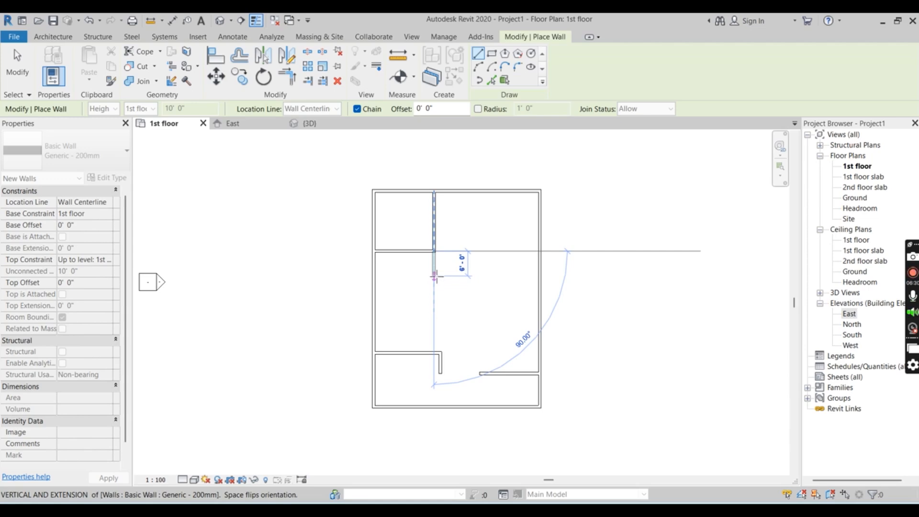
Continue the vertical partition about 6' further down, run it horizontally to the right exterior wall, and end wall placement
left_click(436, 276)
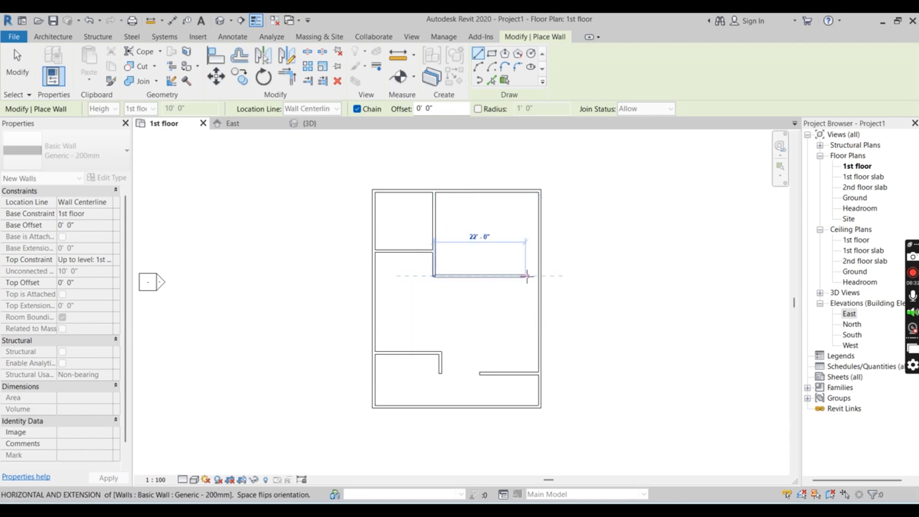
left_click(540, 276)
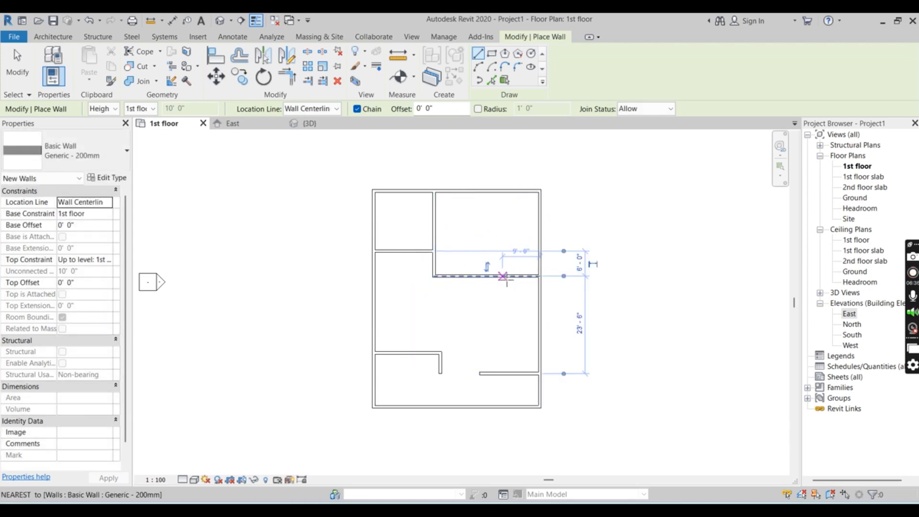
left_click(498, 277)
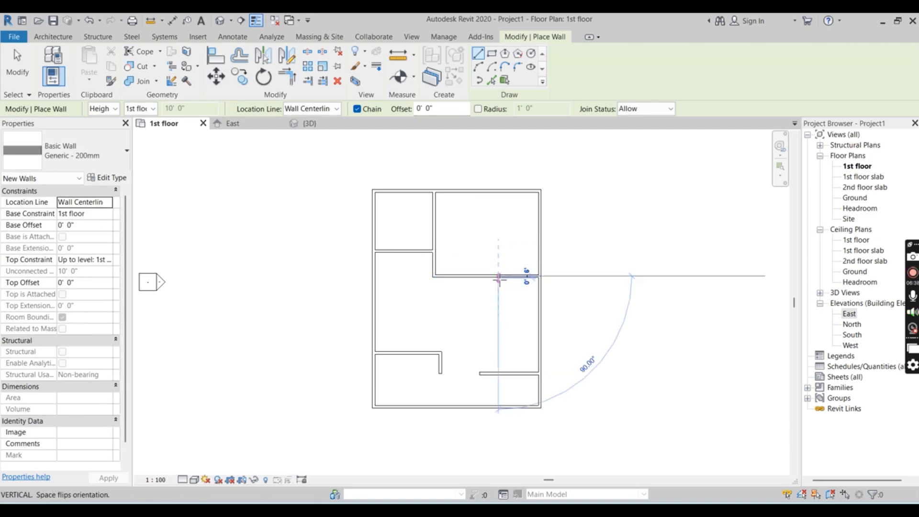
key("Escape")
key("Escape")
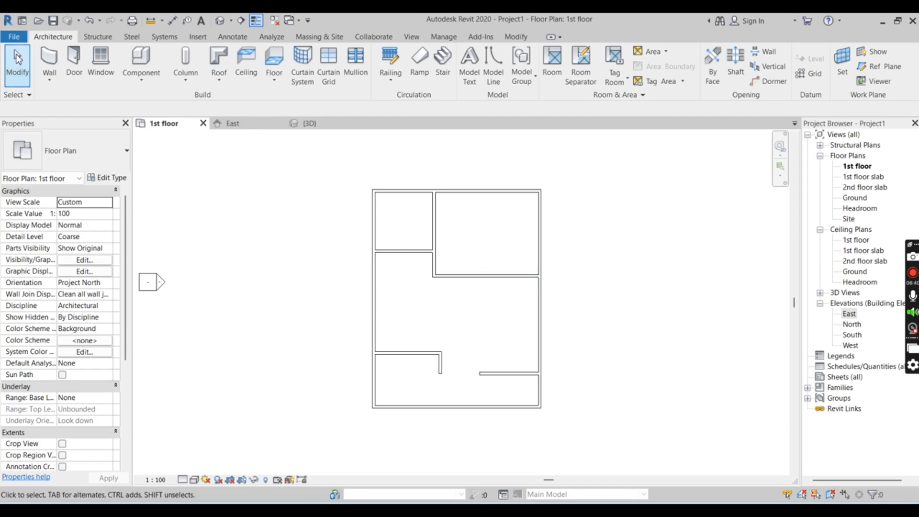
Enclose a small room about 10' by 6' 6" against the right exterior wall, directly below the new horizontal partition
left_click(49, 60)
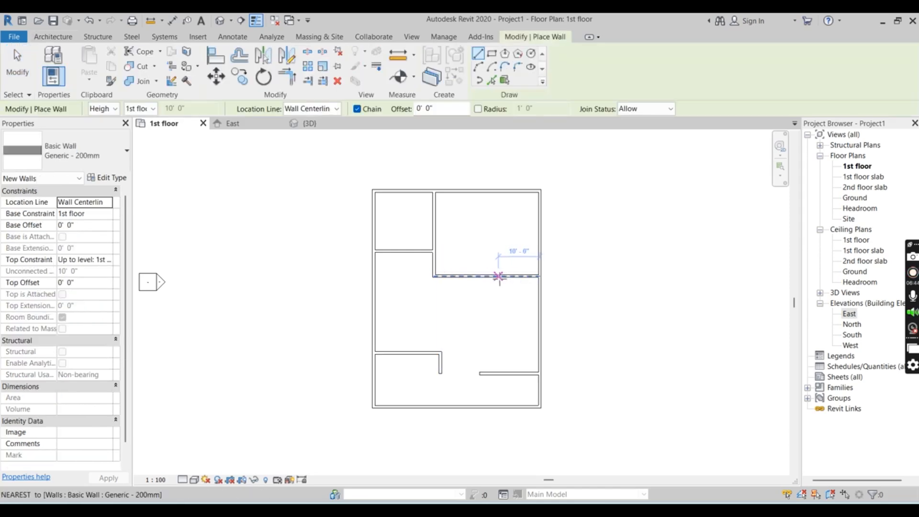
left_click(498, 276)
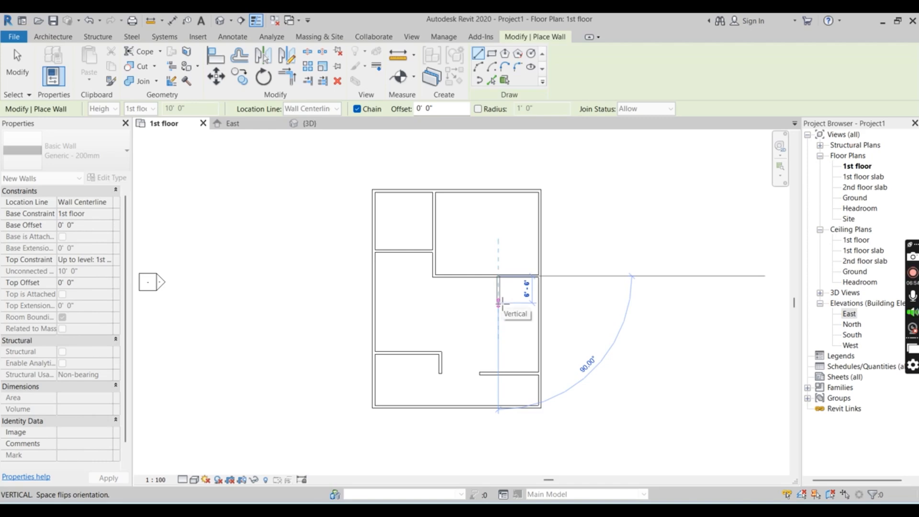
left_click(499, 303)
key("Escape")
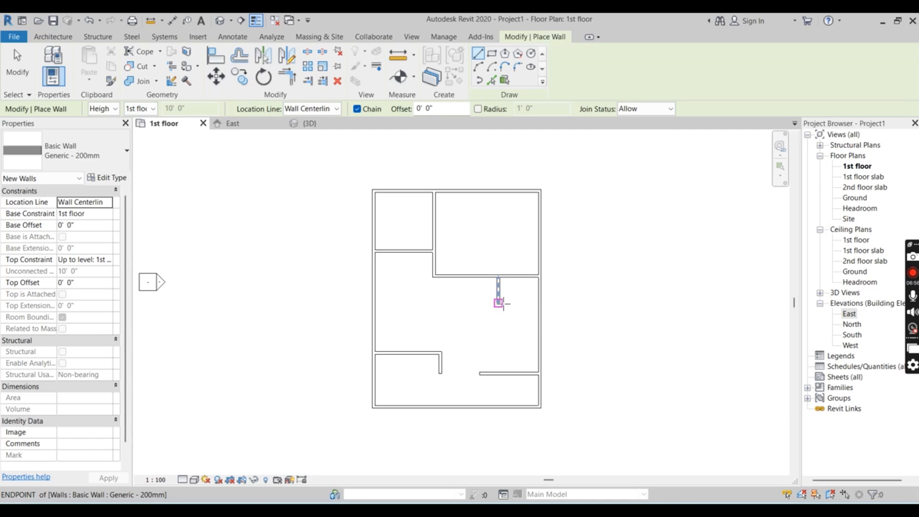
left_click(500, 303)
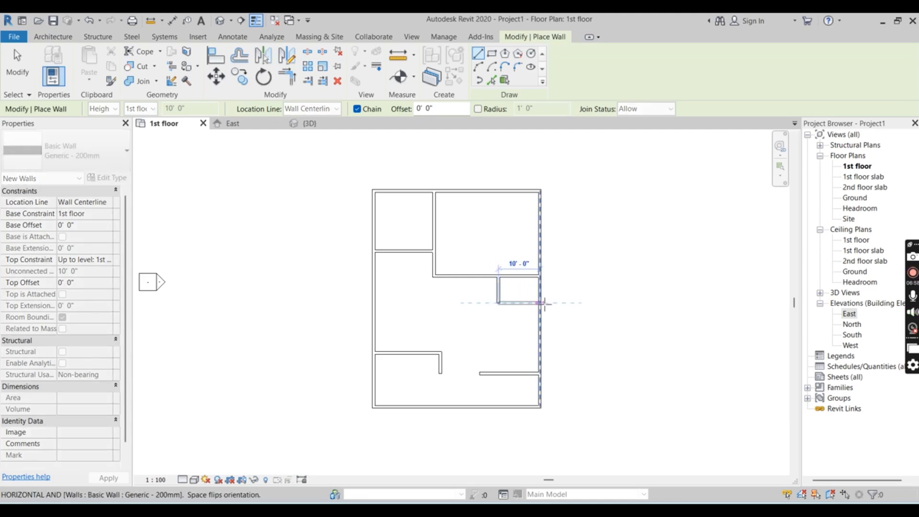
left_click(541, 303)
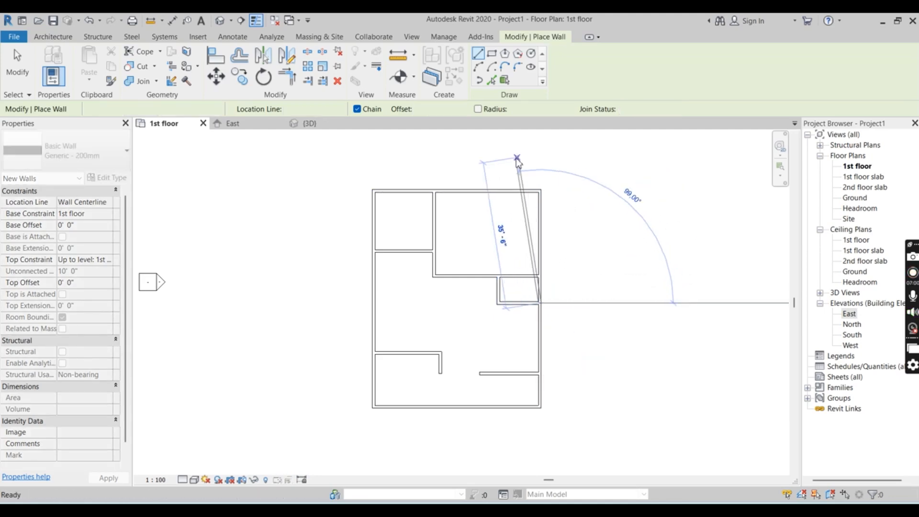
key("Escape")
scroll(558, 272, "up", 2)
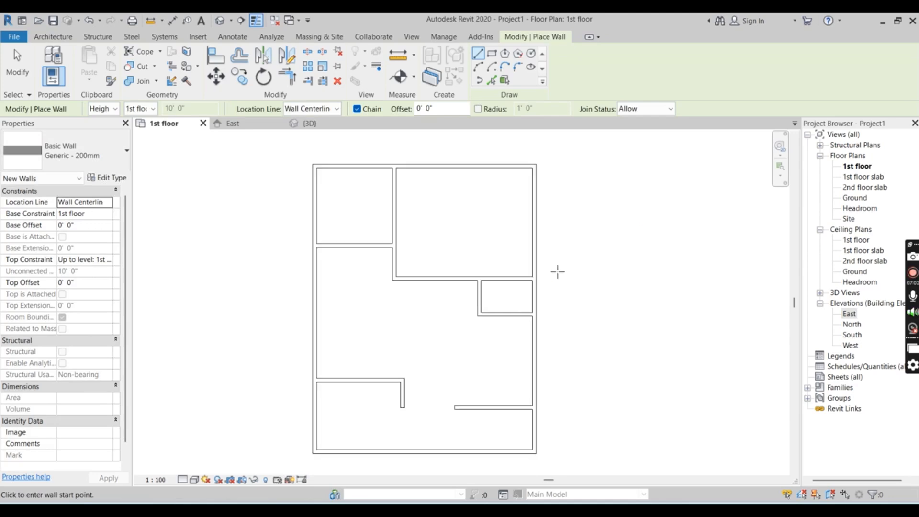
scroll(558, 272, "down", 1)
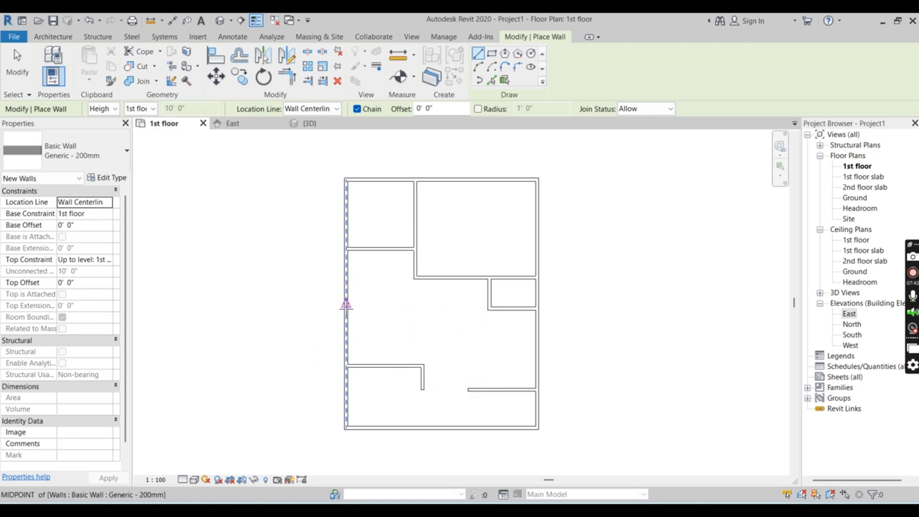
Check the partition walls in the 3D view and return to the 1st floor plan
left_click(52, 36)
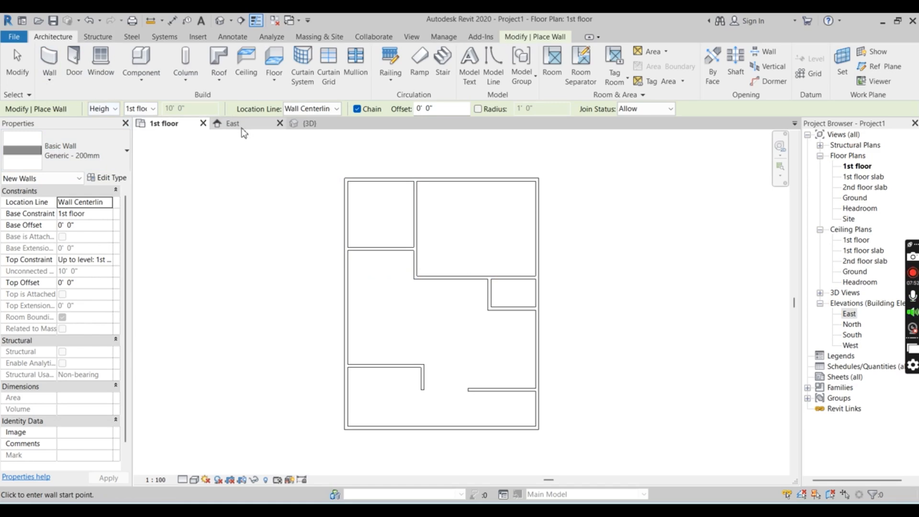
left_click(297, 124)
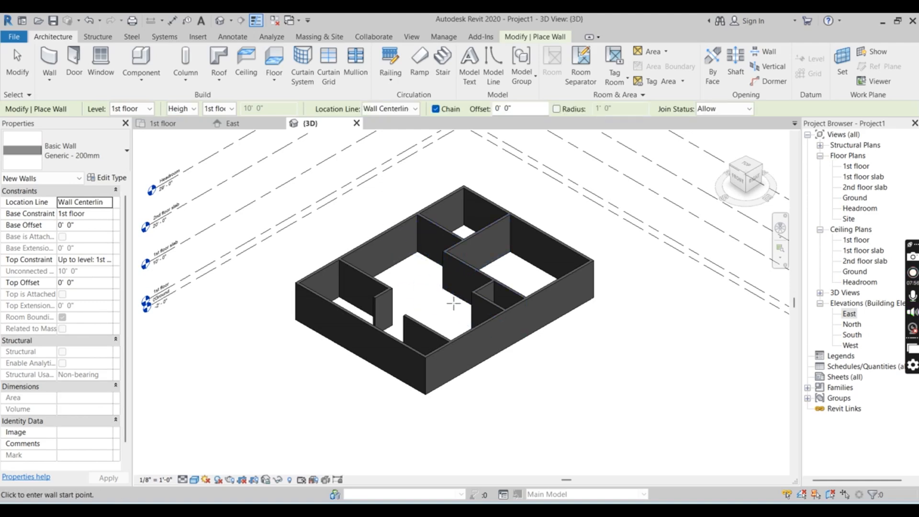
left_click(164, 125)
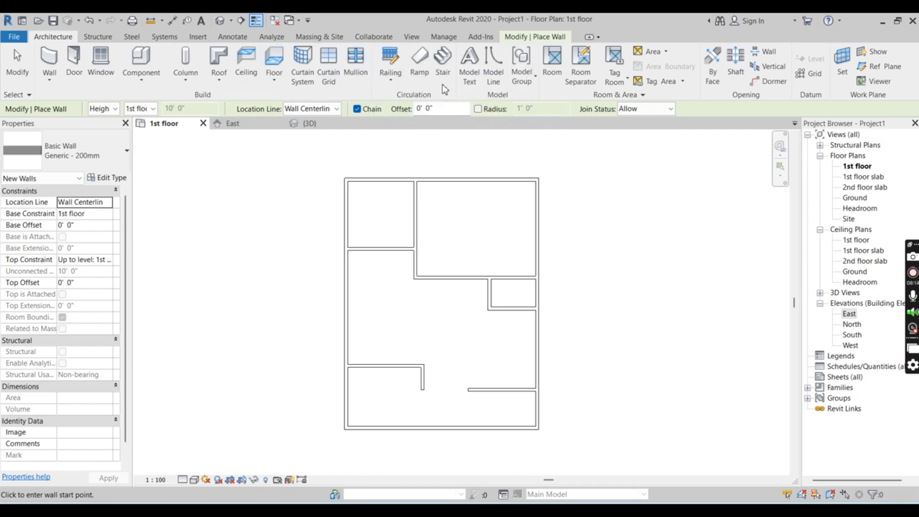
Place an L-shaped winder stair run above the lower-left room, about 8' 6" from the left exterior wall
left_click(443, 65)
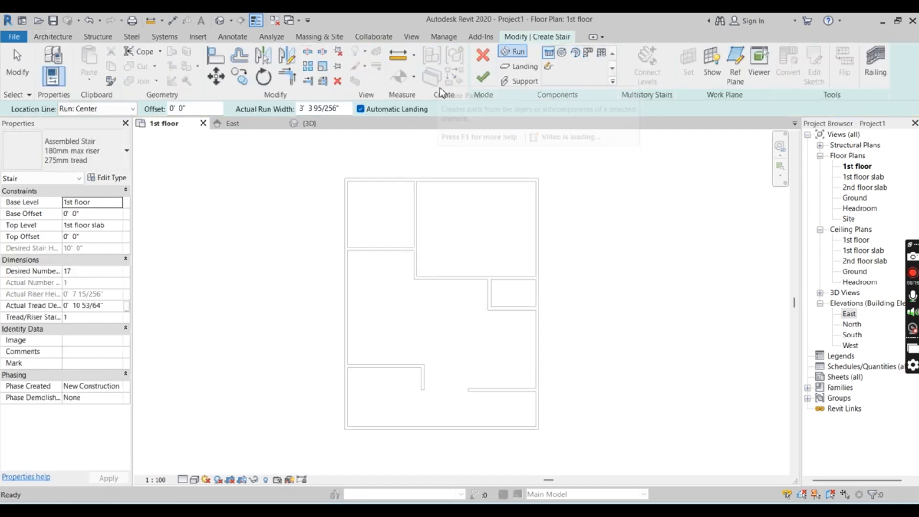
left_click(588, 55)
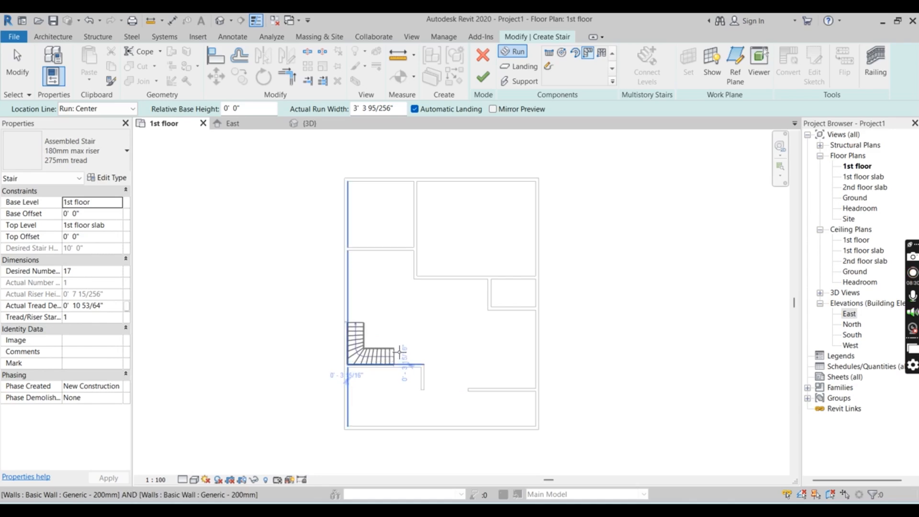
scroll(400, 353, "up", 3)
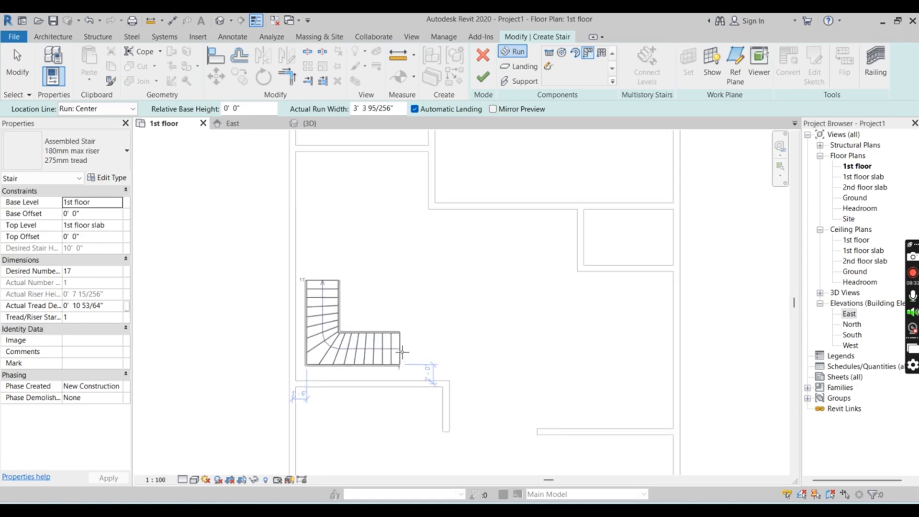
scroll(403, 352, "up", 2)
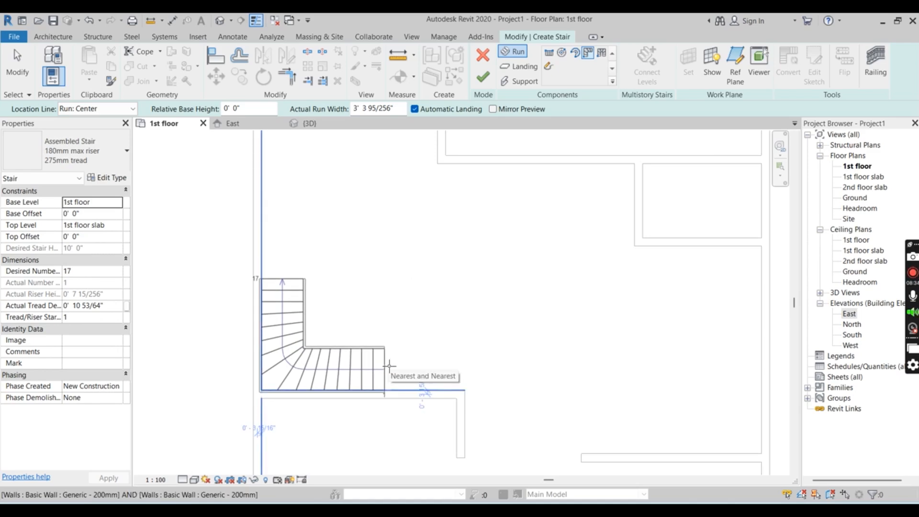
left_click(390, 368)
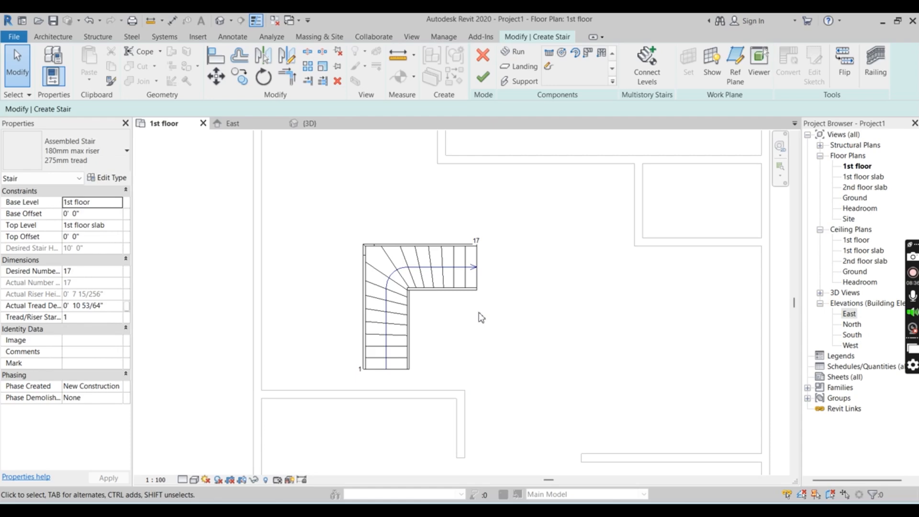
Select the winder stair run and inspect it up close in plan and in the 3D view
left_click(395, 274)
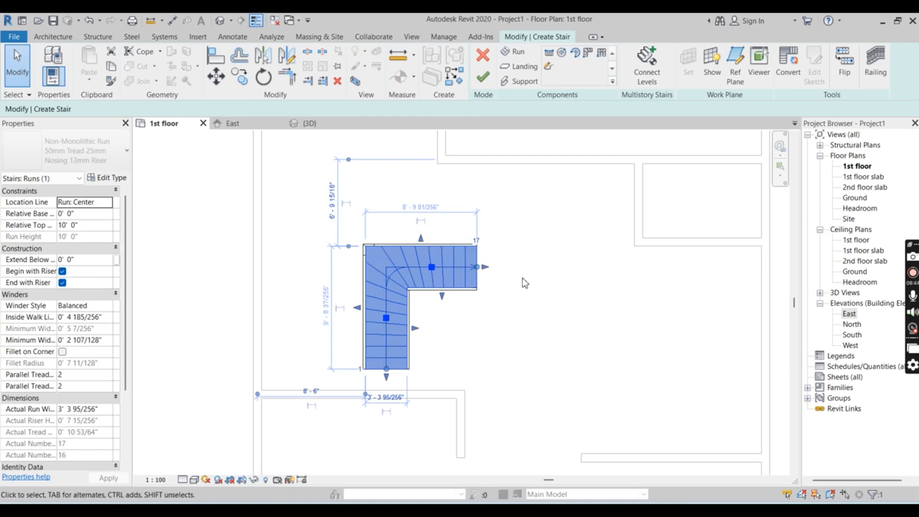
scroll(522, 278, "up", 1)
scroll(519, 285, "up", 2)
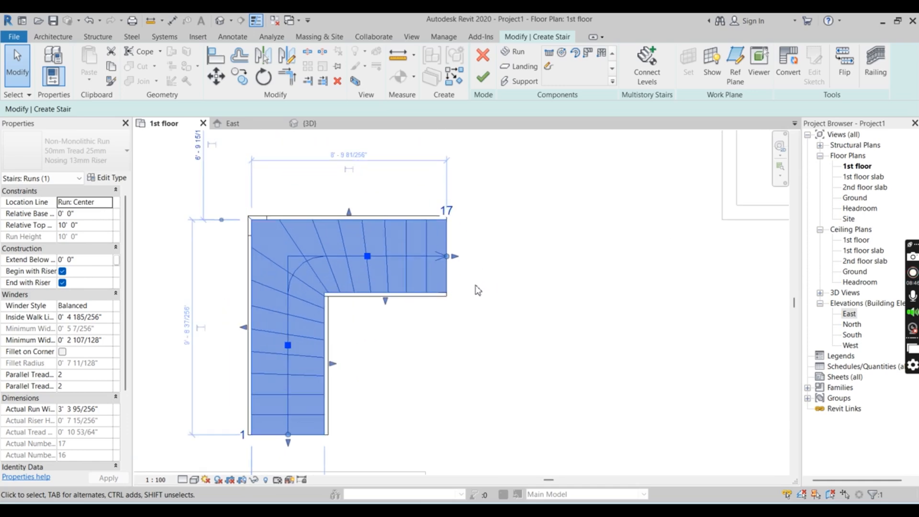
scroll(478, 291, "down", 2)
left_click(308, 123)
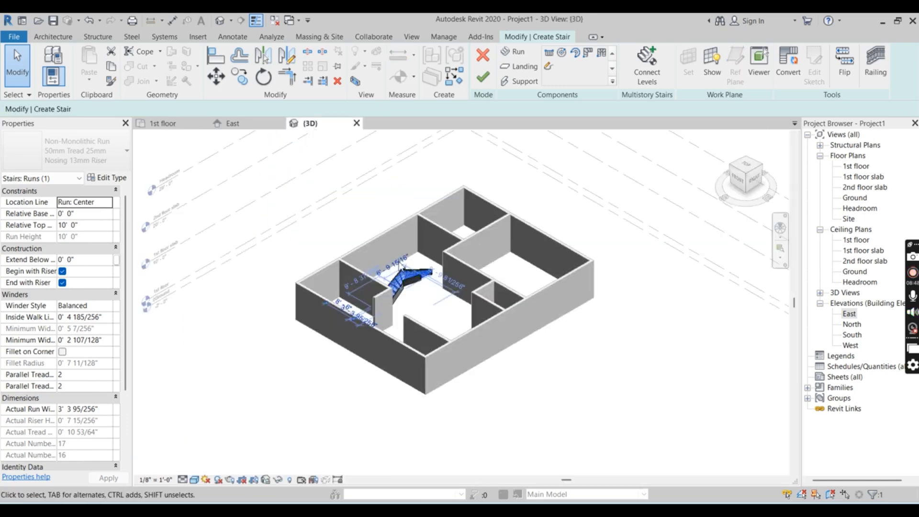
scroll(400, 265, "up", 6)
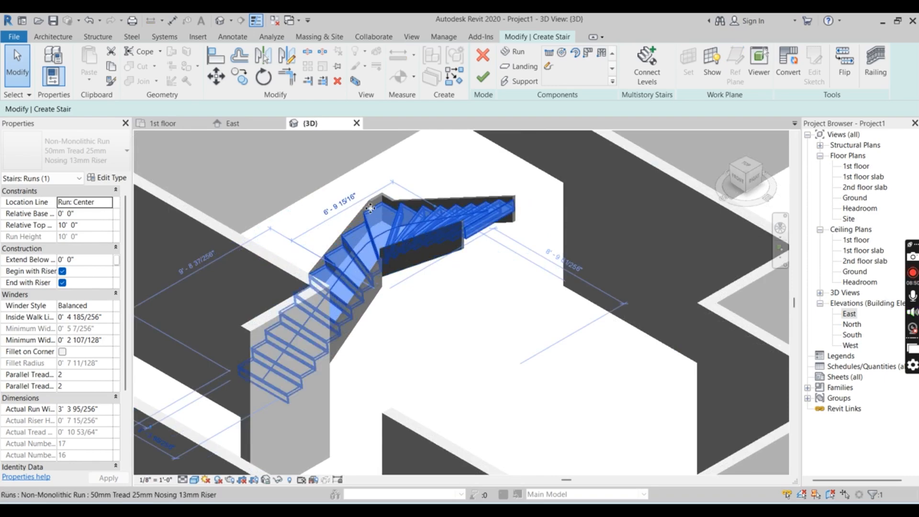
Move the winder stair run horizontally toward the left exterior wall, leaving a gap of about 1' 6" in the 1st floor plan
scroll(370, 207, "down", 3)
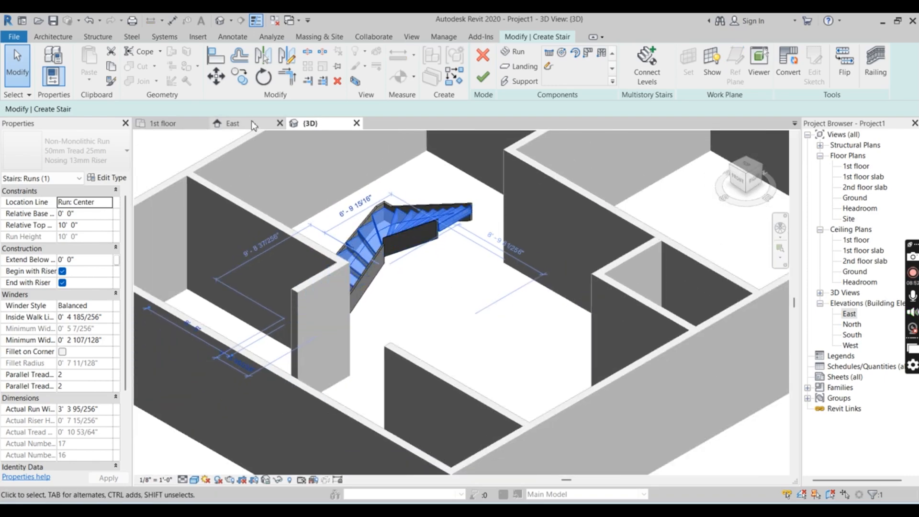
left_click(252, 123)
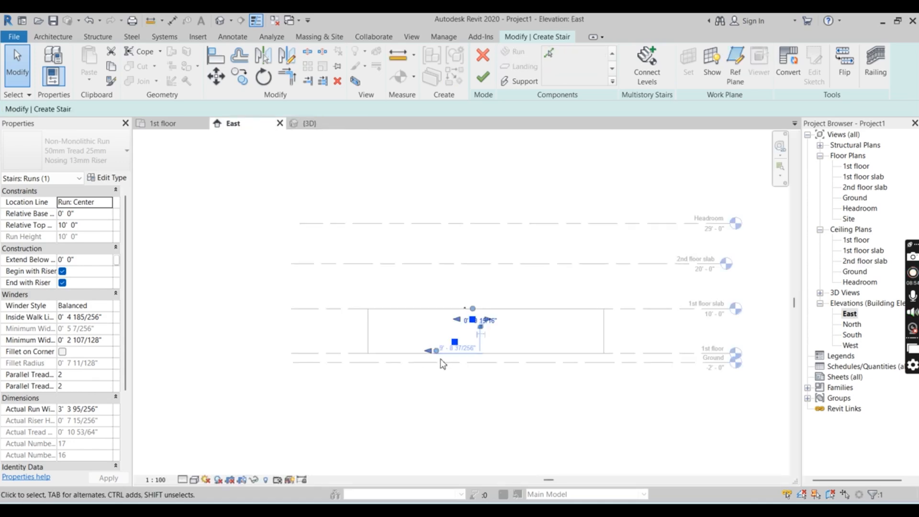
left_click(168, 122)
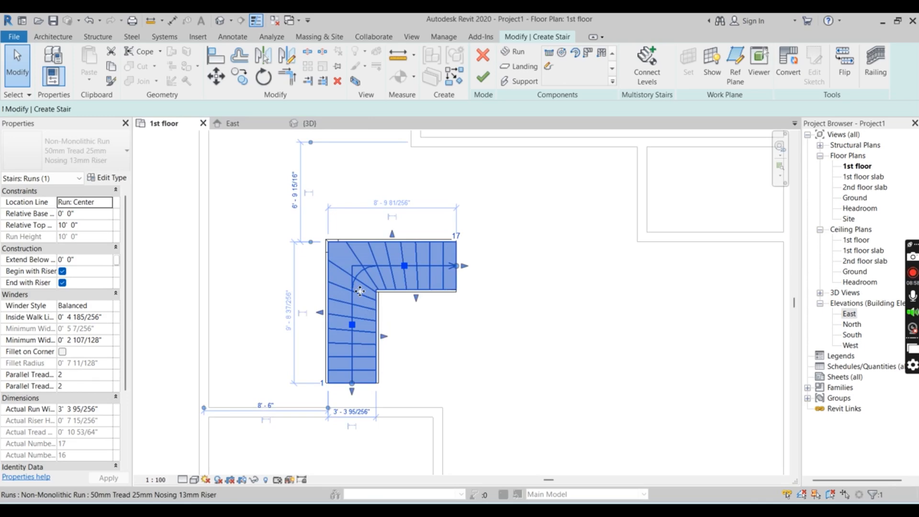
left_click_drag(360, 291, 257, 297)
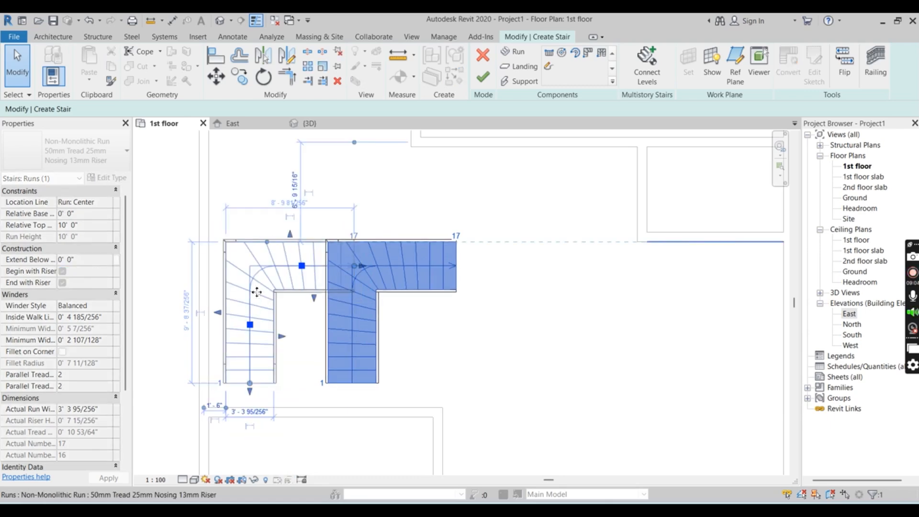
Examine the moved stair from several sides in the 3D view and in the 1st floor plan to judge its position and climbing direction
left_click(314, 127)
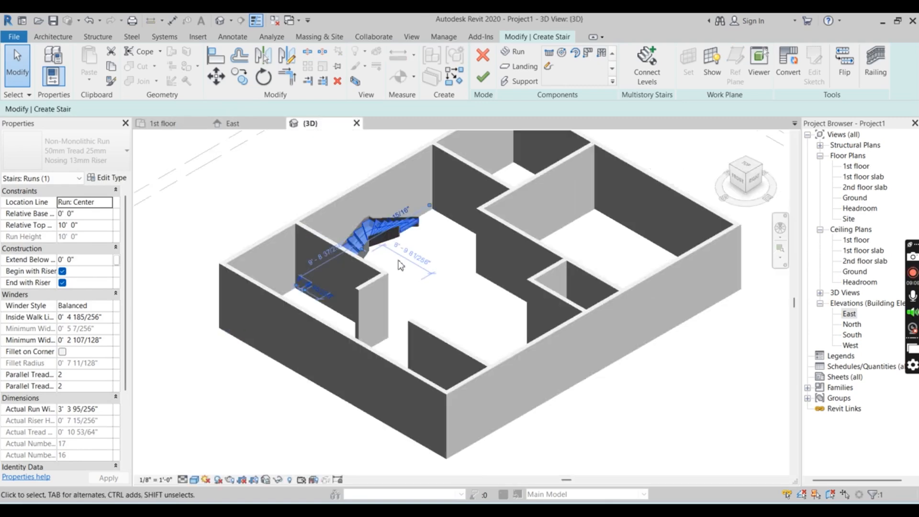
left_click(446, 290)
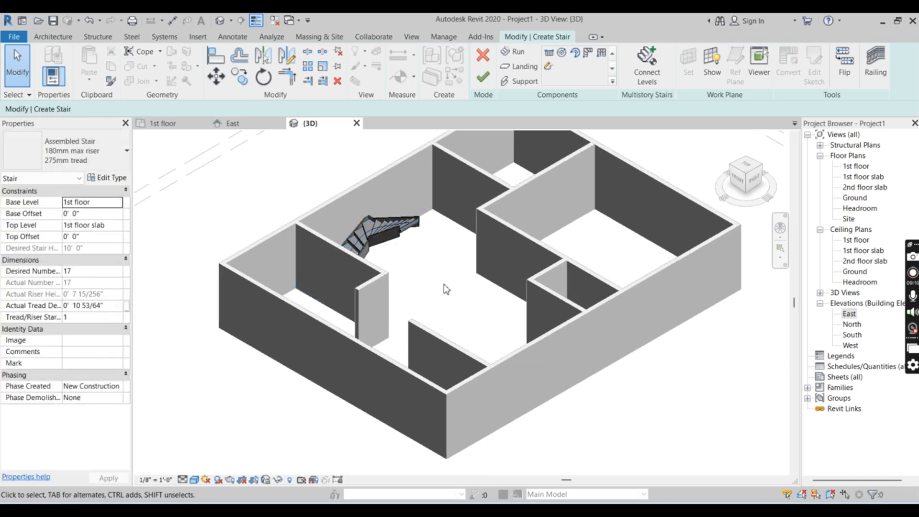
middle_click_drag(424, 288, 388, 280, "shift")
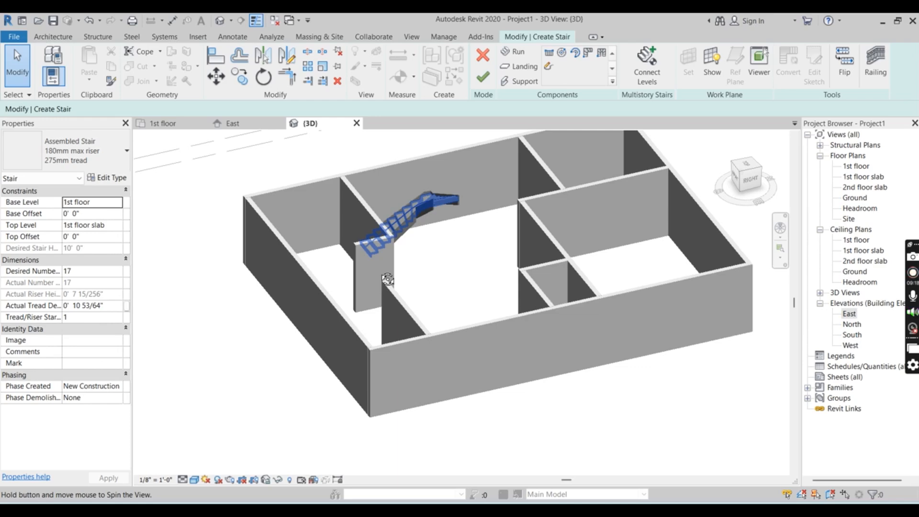
left_click(165, 124)
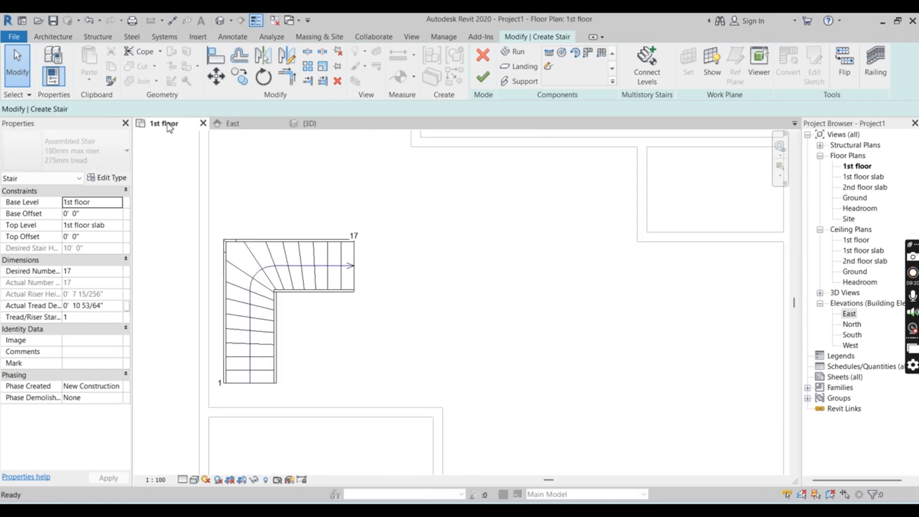
scroll(333, 269, "up", 2)
scroll(334, 270, "down", 1)
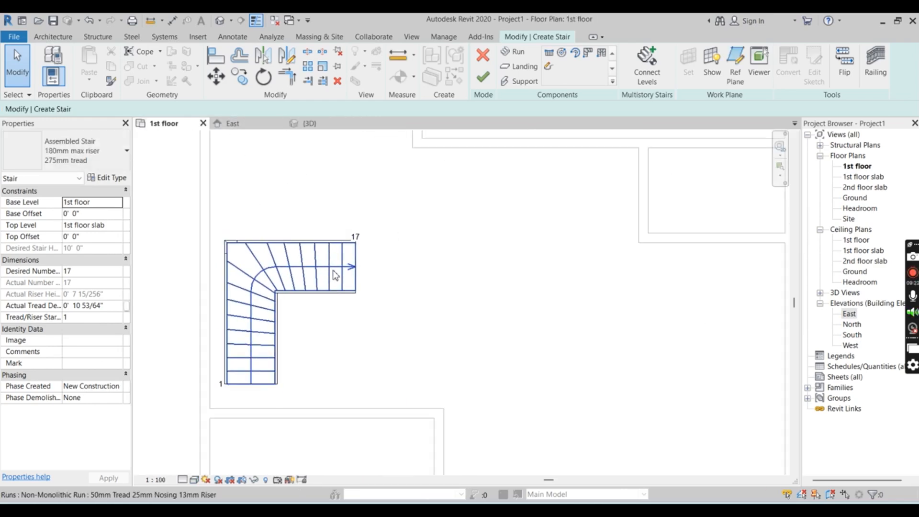
scroll(333, 284, "up", 1)
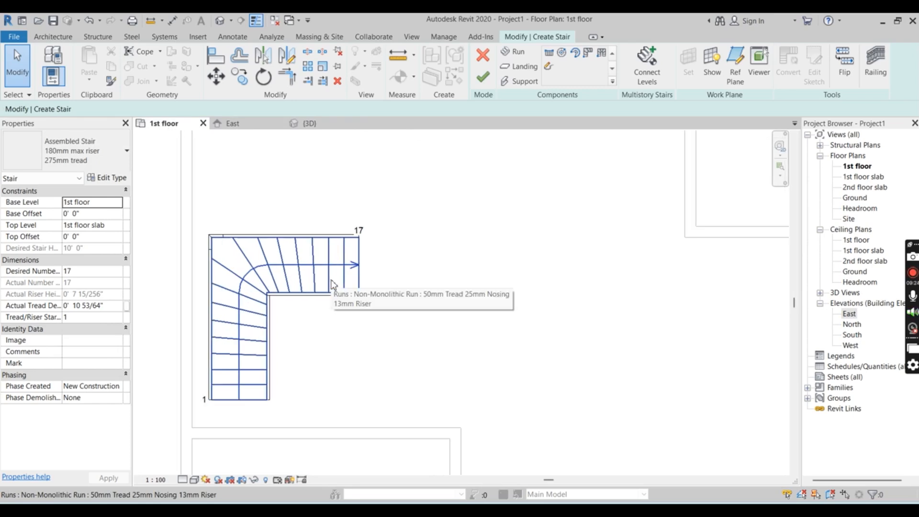
left_click(311, 124)
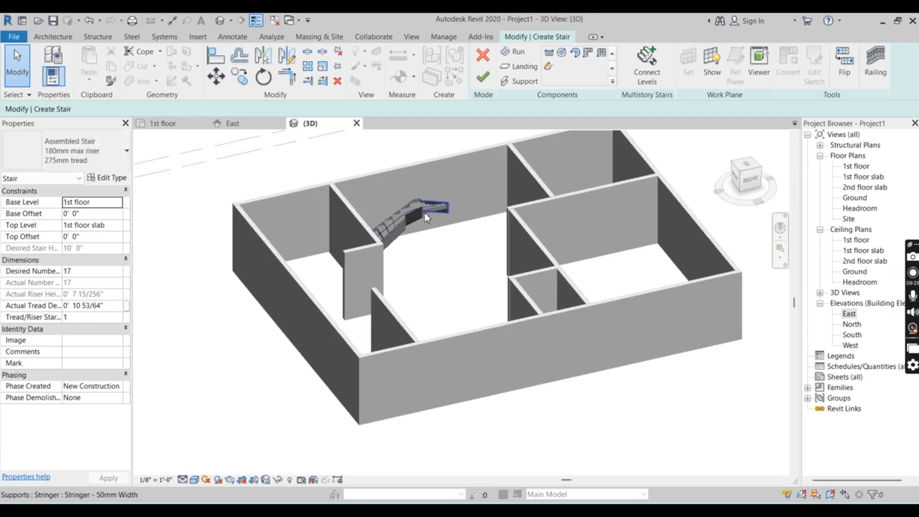
scroll(424, 212, "up", 2)
middle_click_drag(436, 209, 592, 335, "shift")
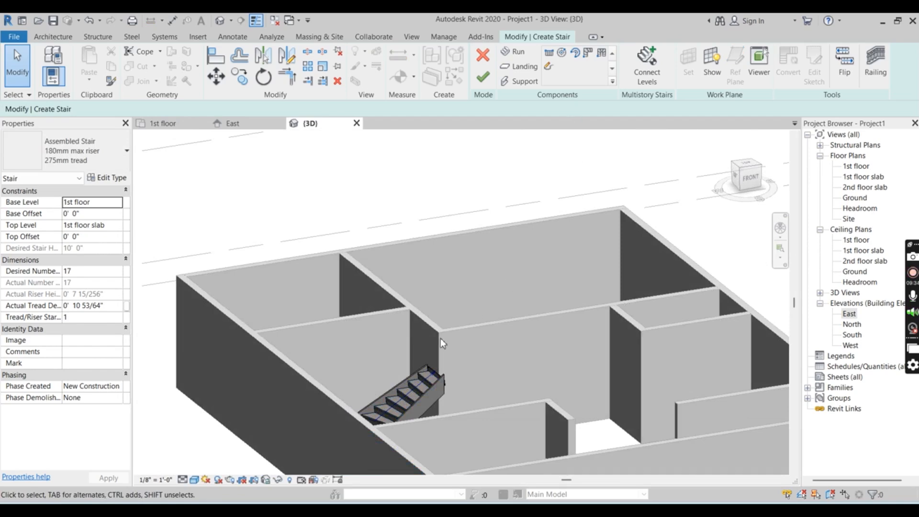
scroll(436, 390, "down", 1)
scroll(439, 384, "up", 2)
middle_click_drag(480, 383, 291, 380, "shift")
middle_click_drag(578, 413, 300, 384, "shift")
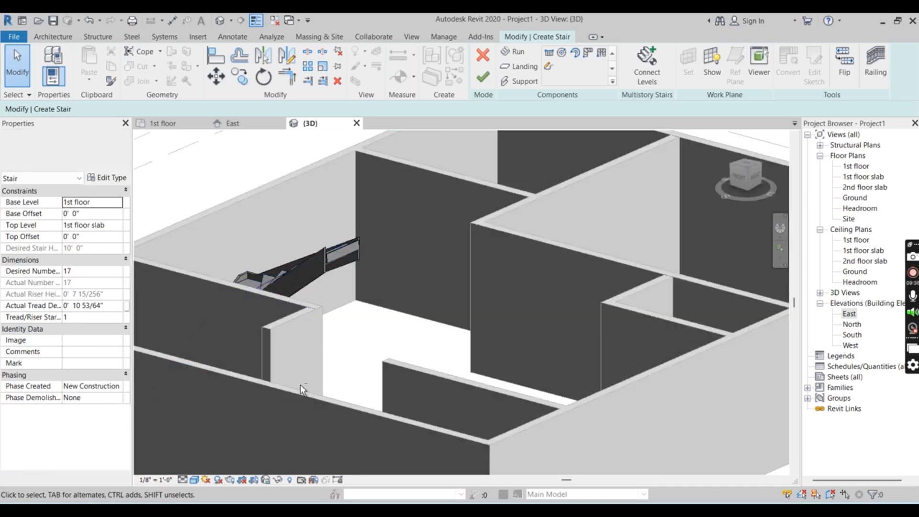
middle_click_drag(439, 310, 332, 318, "shift")
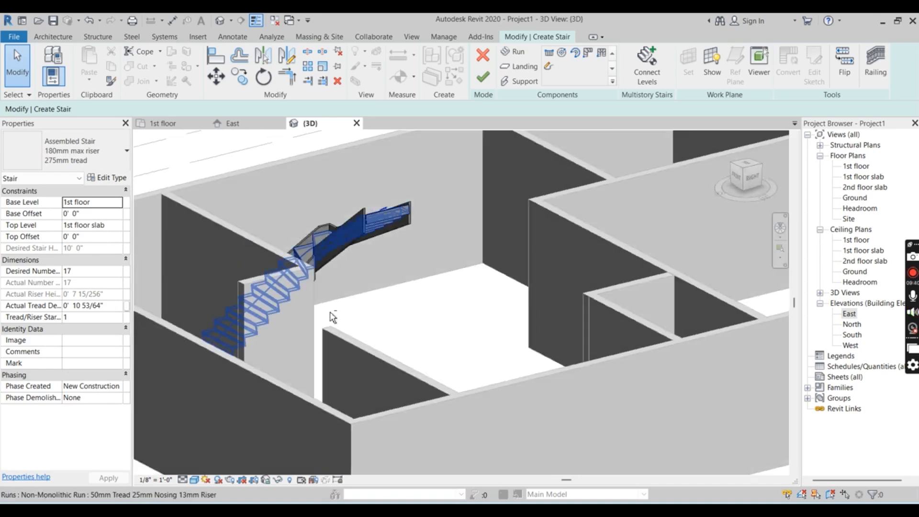
middle_click_drag(478, 278, 433, 318, "shift")
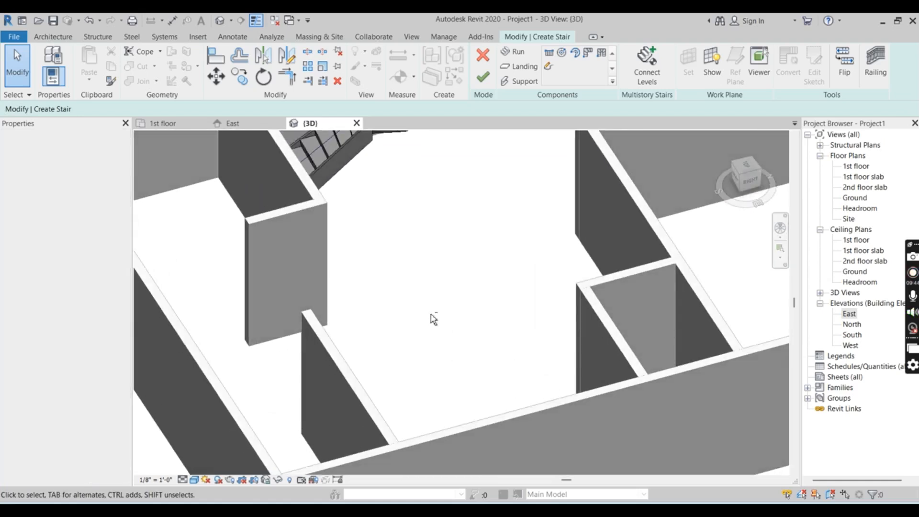
scroll(390, 267, "down", 4)
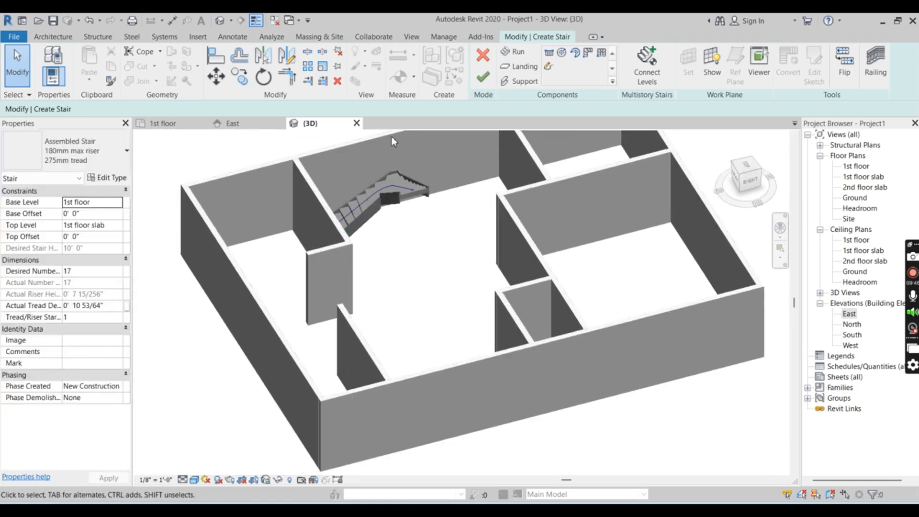
scroll(362, 218, "up", 5)
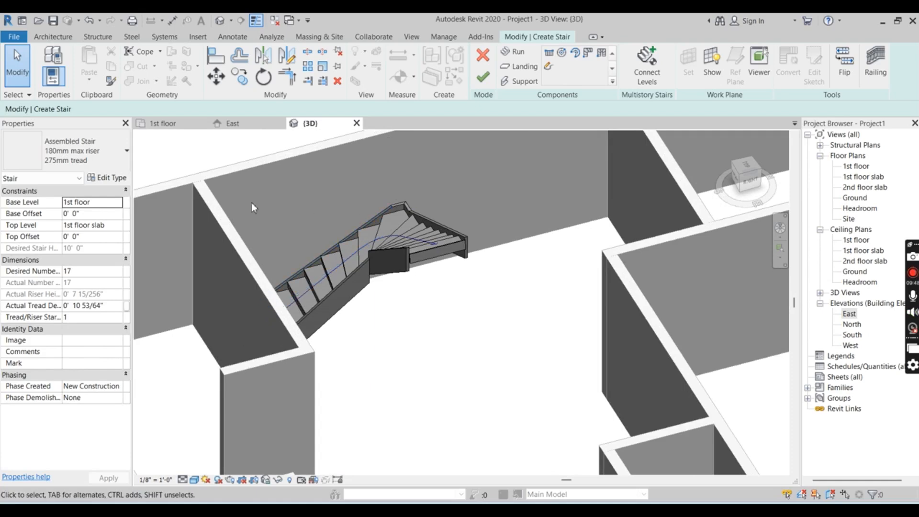
Rotate the stair run 90° counterclockwise in the 1st floor plan so its upper flight runs along the left exterior wall
left_click(176, 128)
left_click(287, 241)
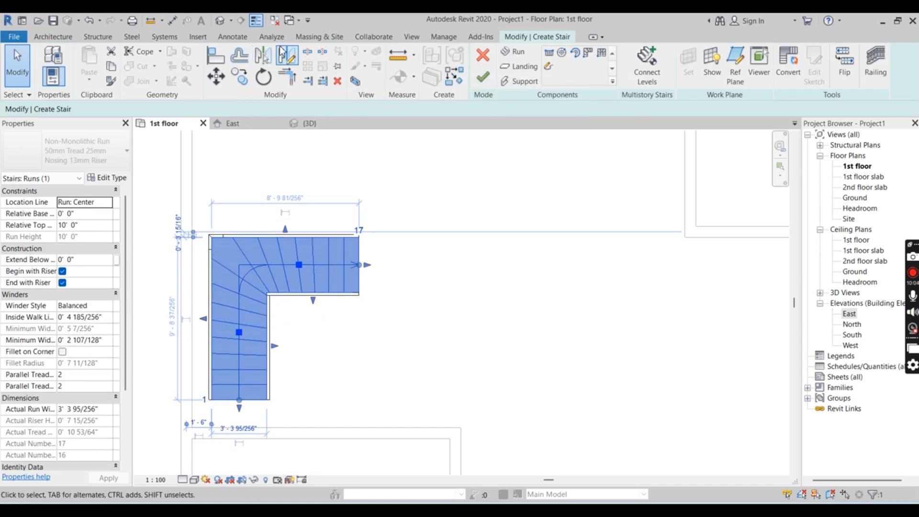
left_click(264, 77)
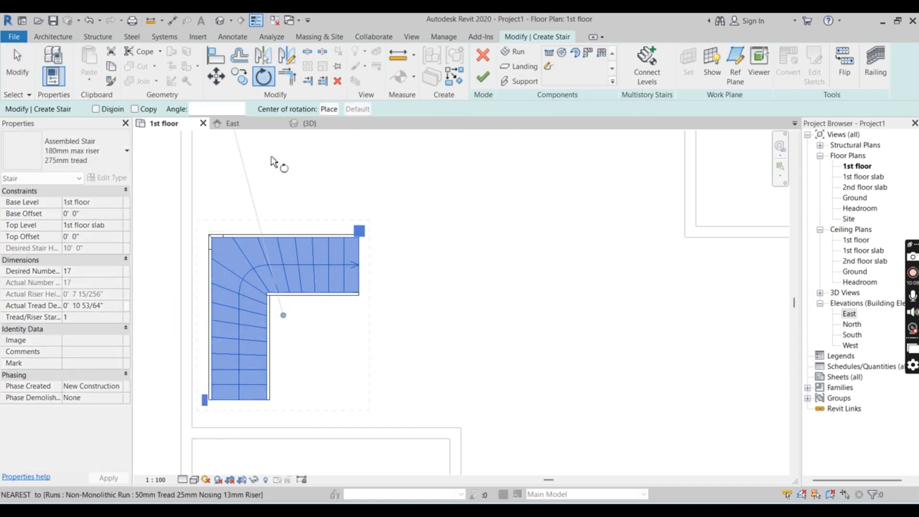
left_click(214, 315)
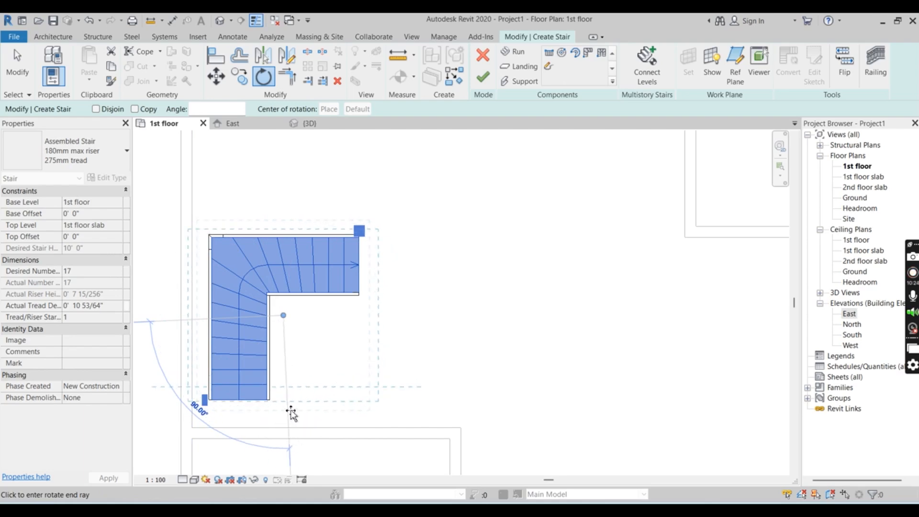
left_click(290, 410)
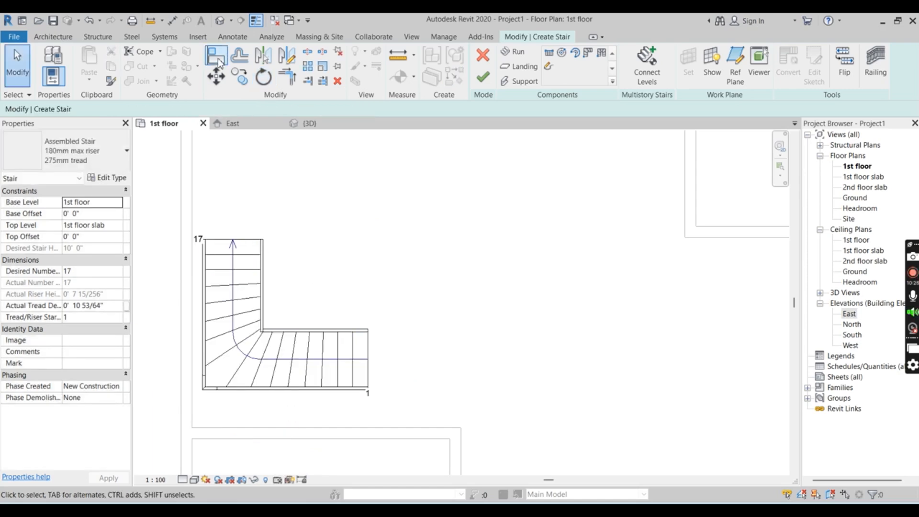
Check the rotated run in 3D and move it in plan to about 1' from the left exterior wall and the partition below
left_click(310, 123)
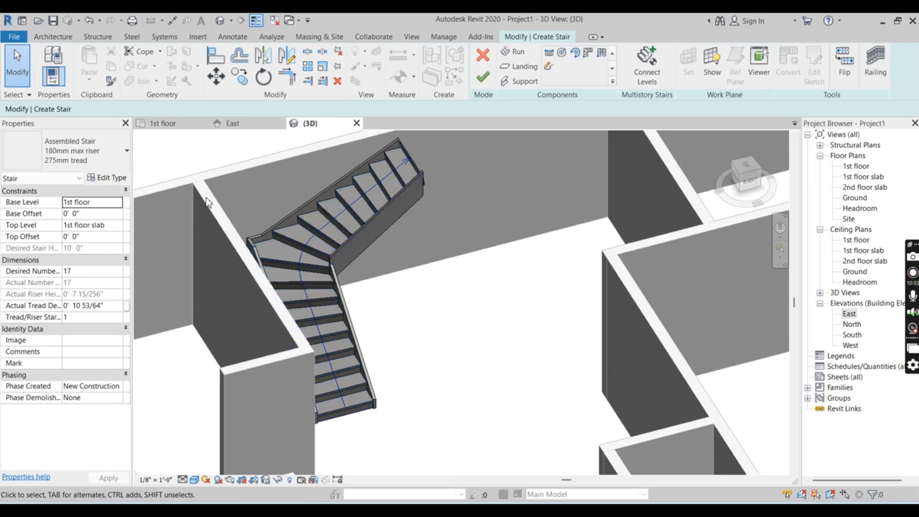
left_click(163, 123)
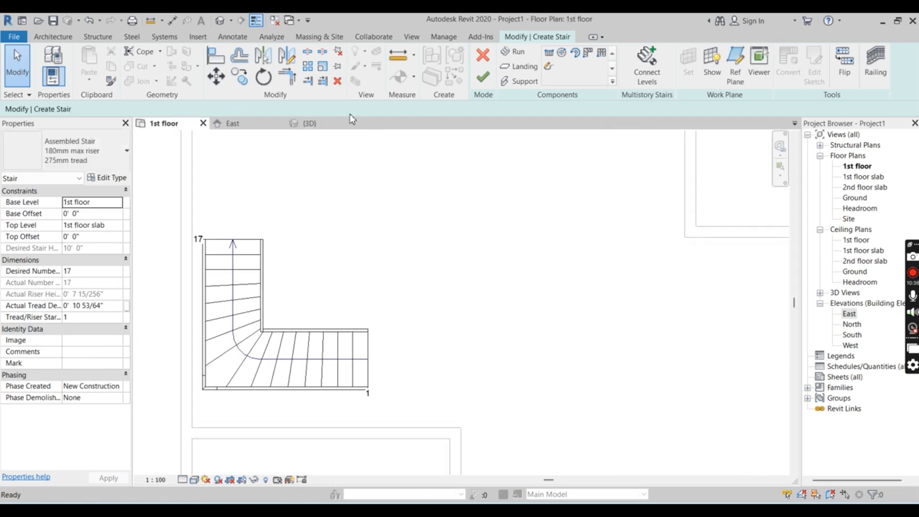
left_click(255, 334)
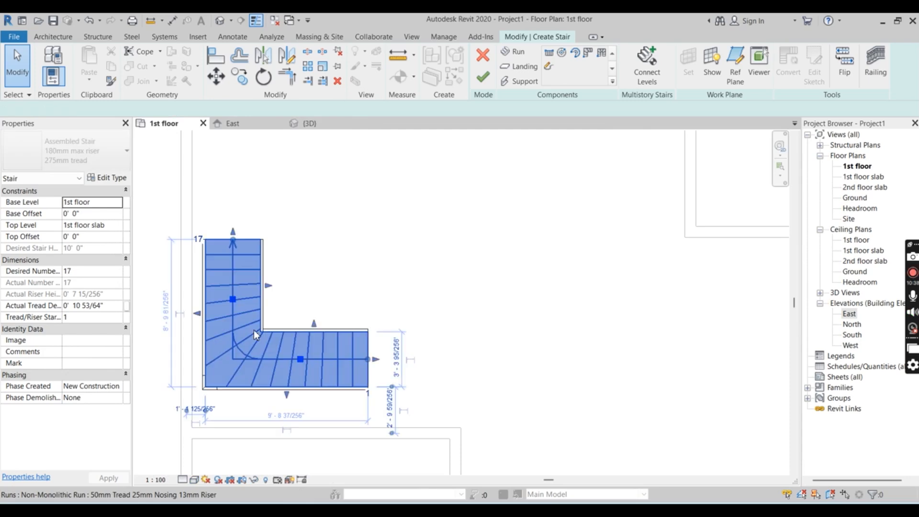
left_click_drag(238, 348, 240, 381)
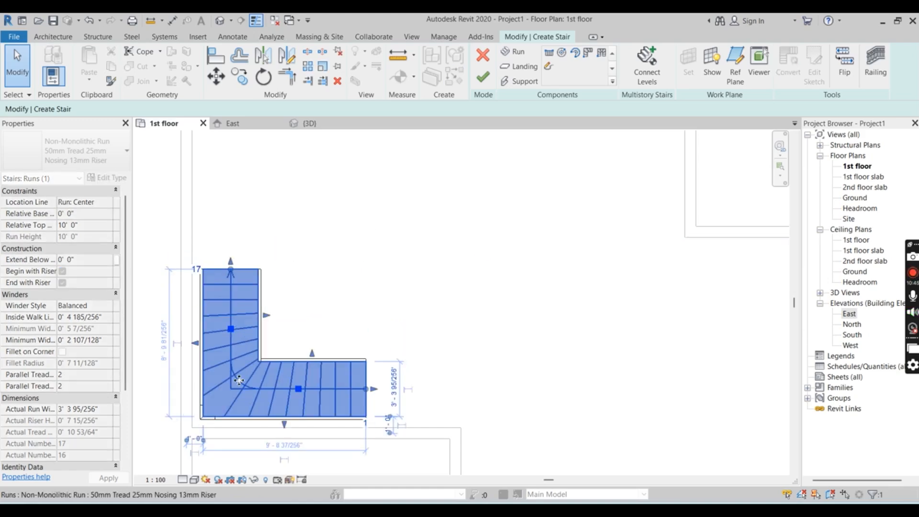
left_click(360, 299)
Check the repositioned stair in 3D and finish the stair from the 1st floor plan
left_click(307, 123)
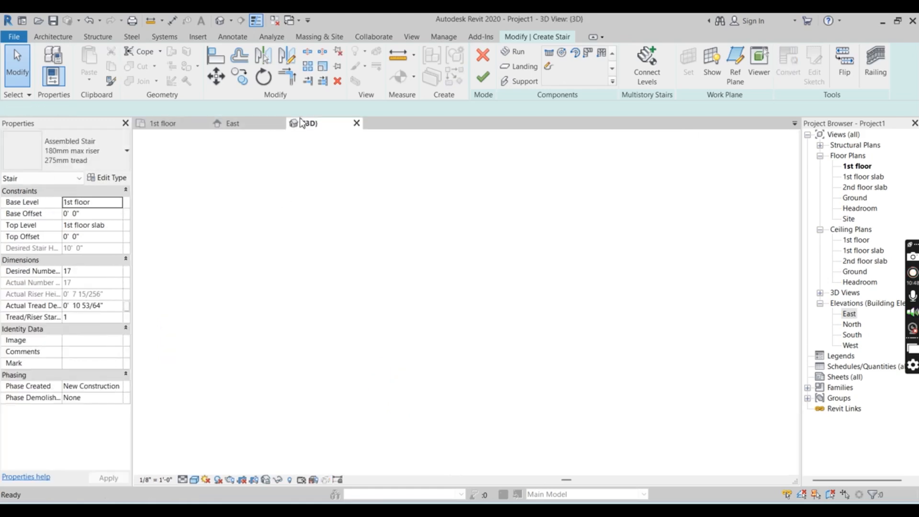
mouse_move(440, 422)
middle_mouse_down("shift")
mouse_move(359, 410)
mouse_move(450, 439)
mouse_move(453, 420)
middle_mouse_up("shift")
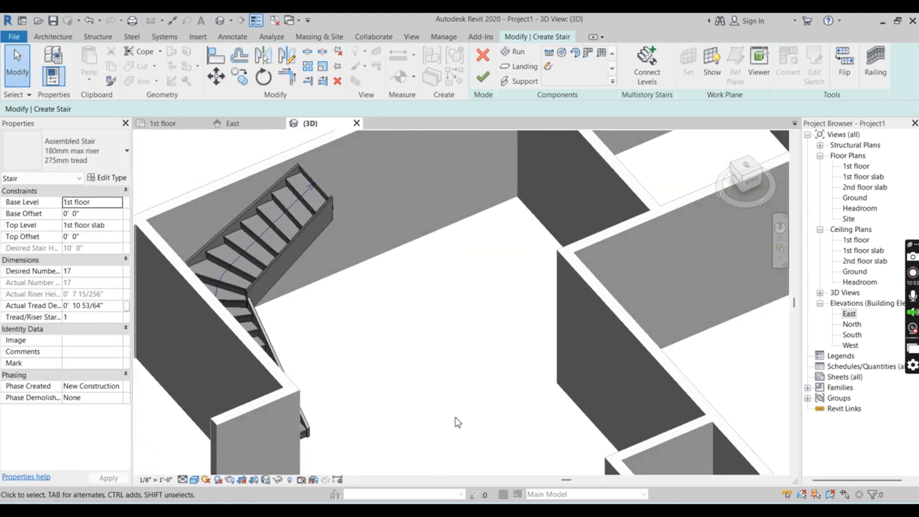
left_click(168, 124)
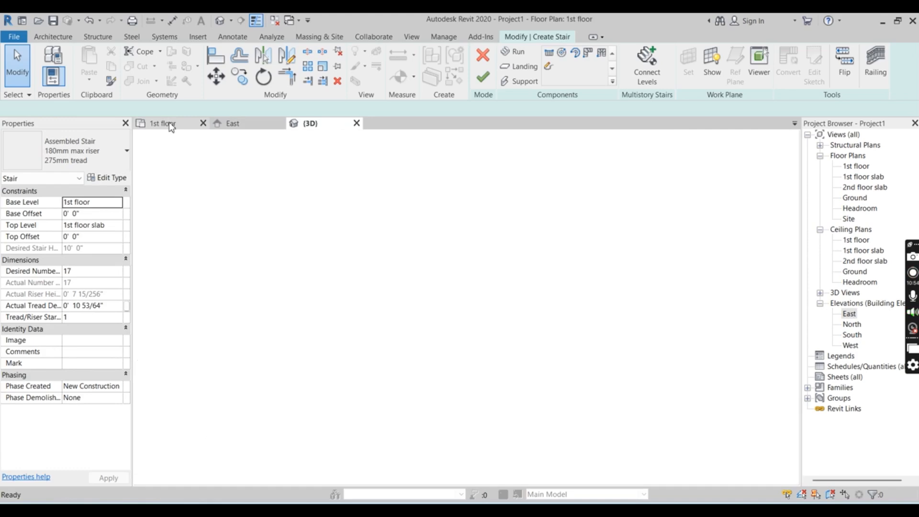
left_click(479, 82)
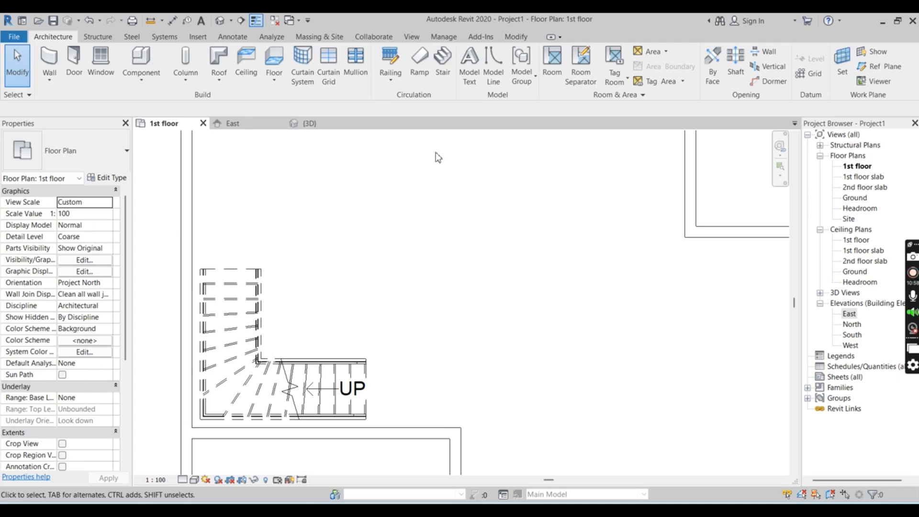
Start placing a door in the 1st floor plan and browse the family library to the India > Doors > Residential folder
scroll(434, 153, "down", 4)
left_click(413, 303)
scroll(413, 386, "down", 2)
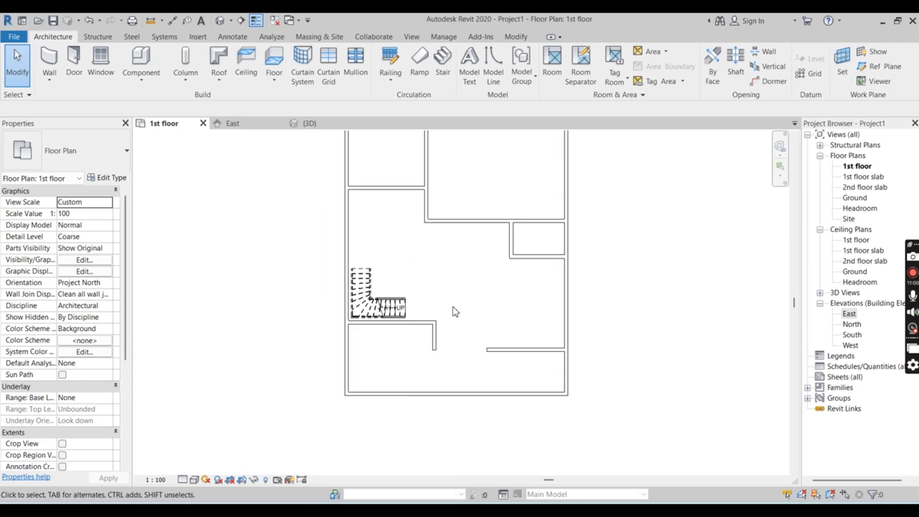
scroll(453, 308, "down", 3)
scroll(521, 175, "up", 2)
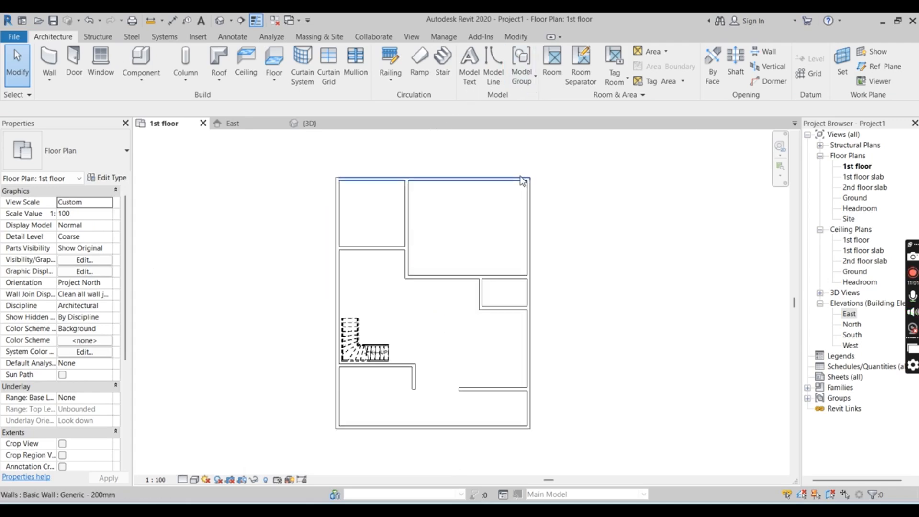
left_click(74, 59)
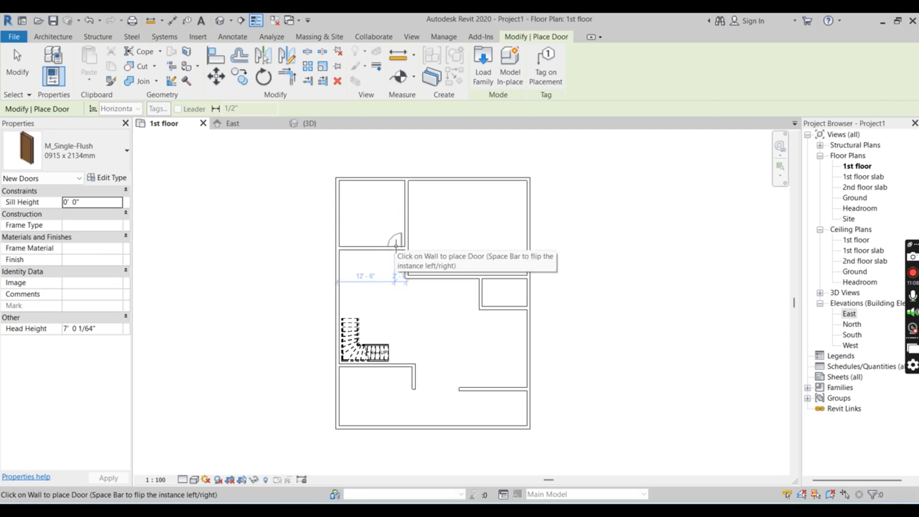
left_click(477, 67)
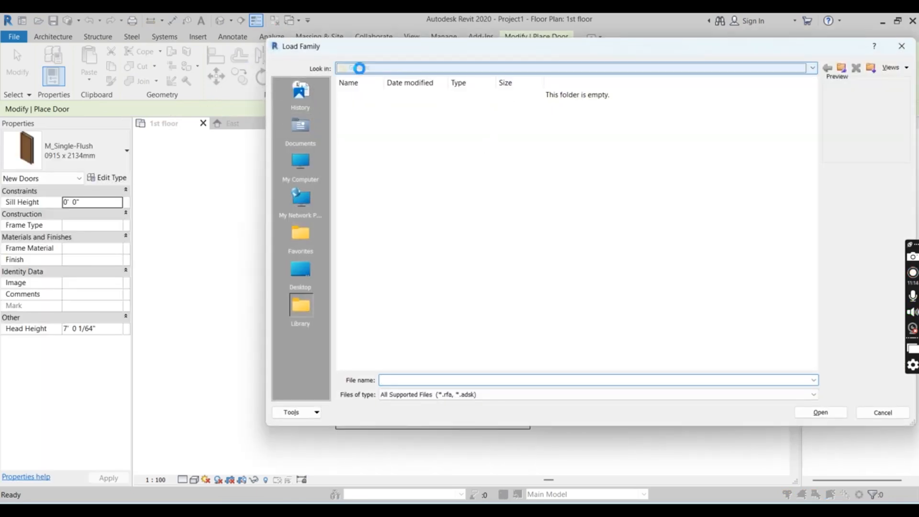
left_click(356, 67)
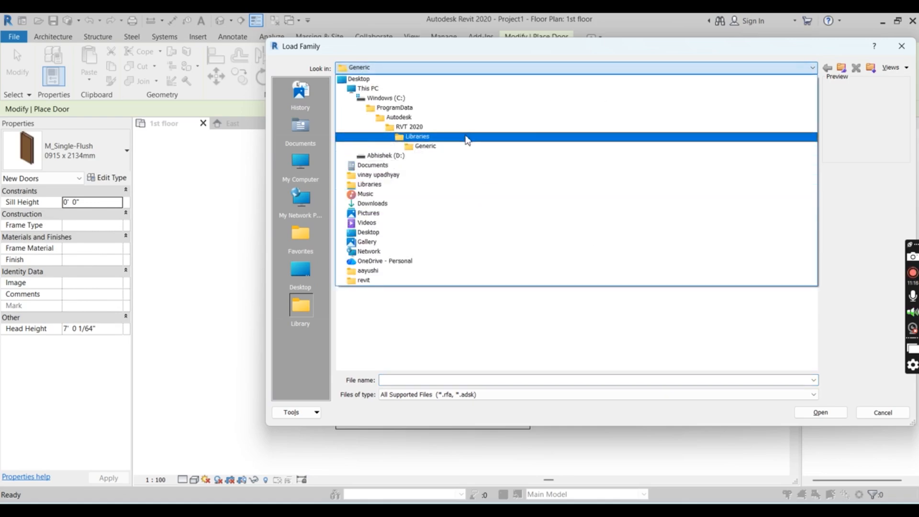
left_click(467, 138)
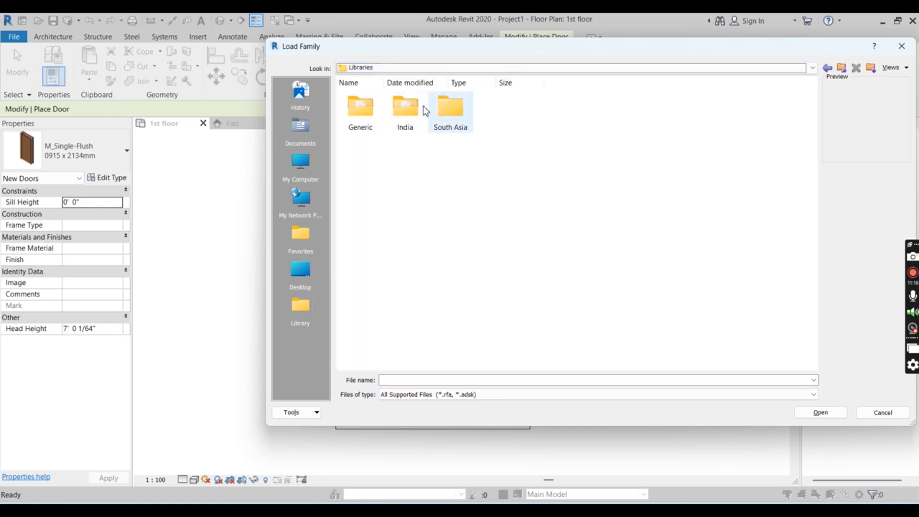
double_click(415, 104)
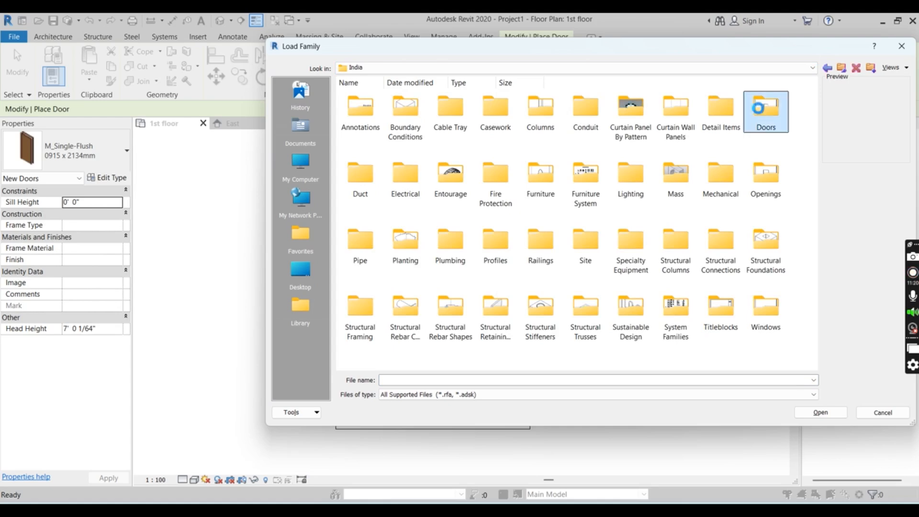
double_click(764, 108)
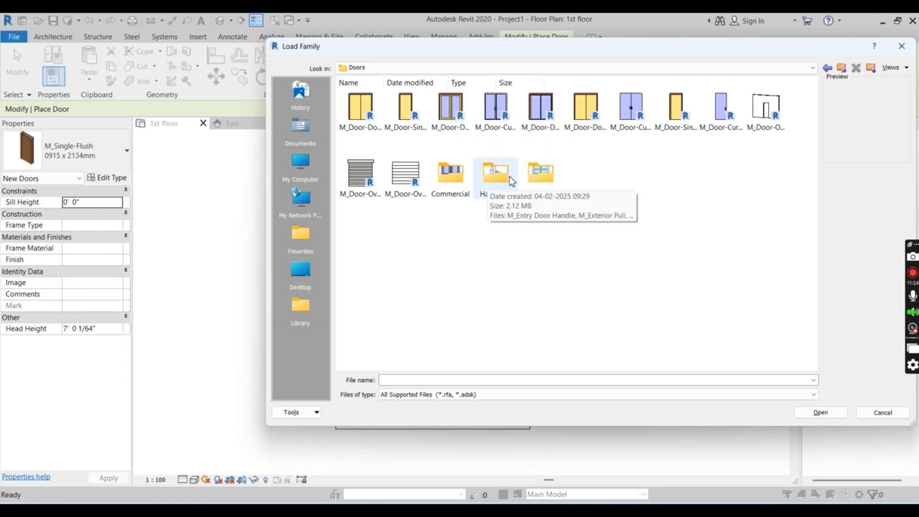
double_click(542, 173)
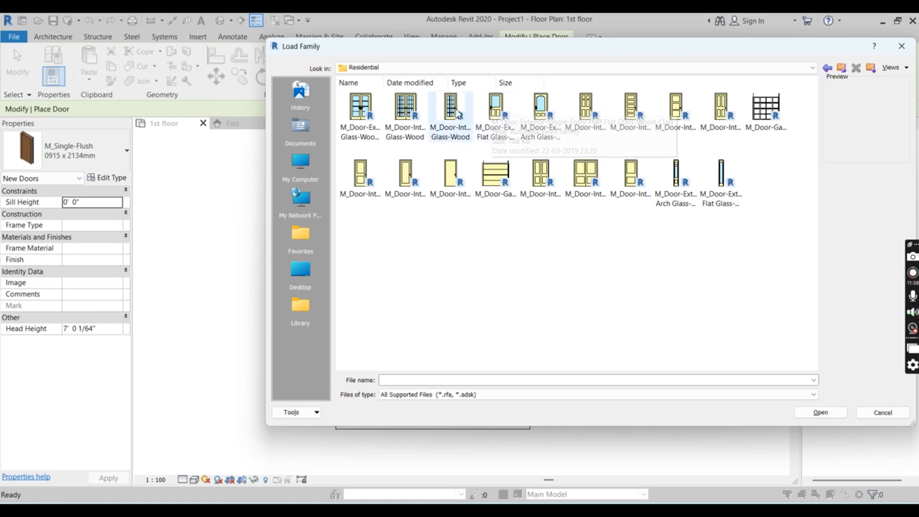
Load the M_Door-Interior-Single-Full Glass-Wood family with its 900 x 2400mm type
left_click(451, 109)
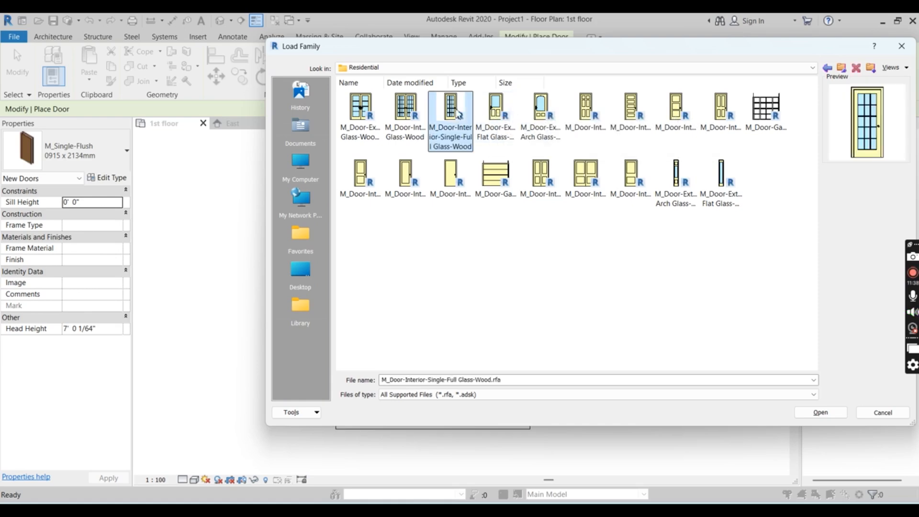
left_click(816, 415)
scroll(523, 264, "down", 10)
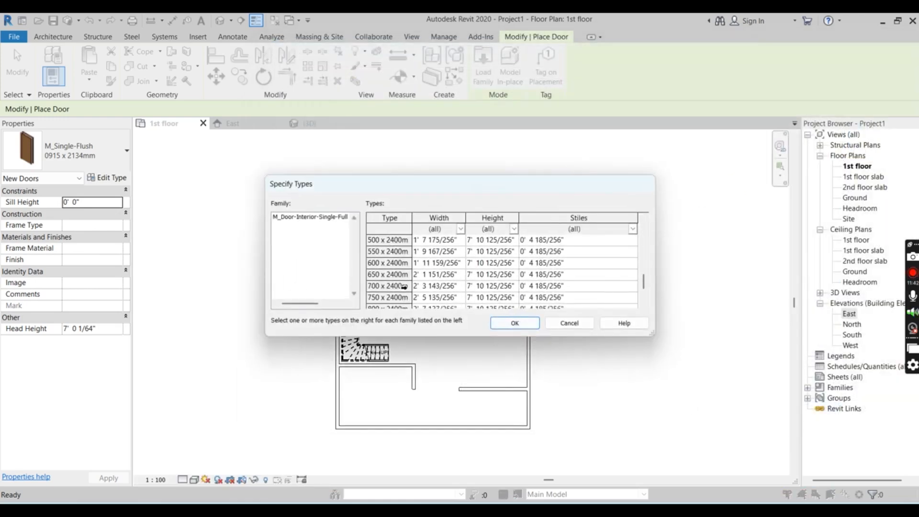
left_click(388, 288)
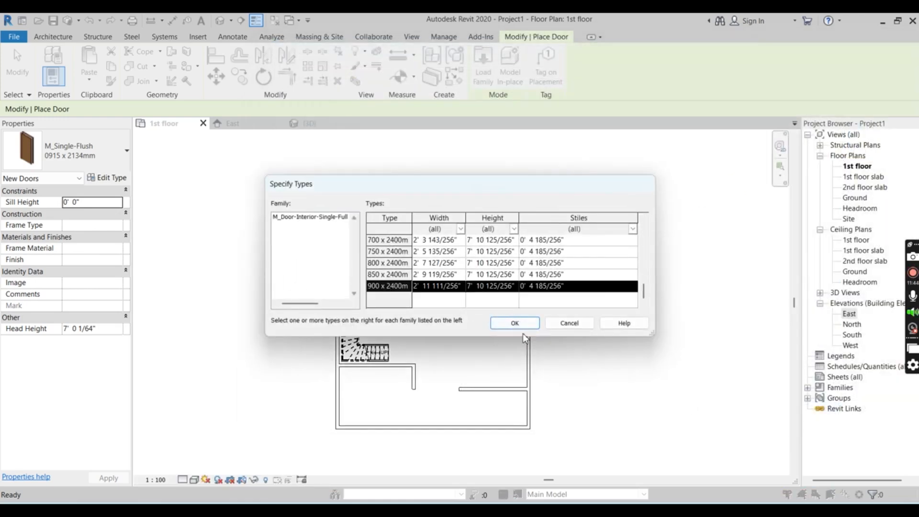
left_click(512, 322)
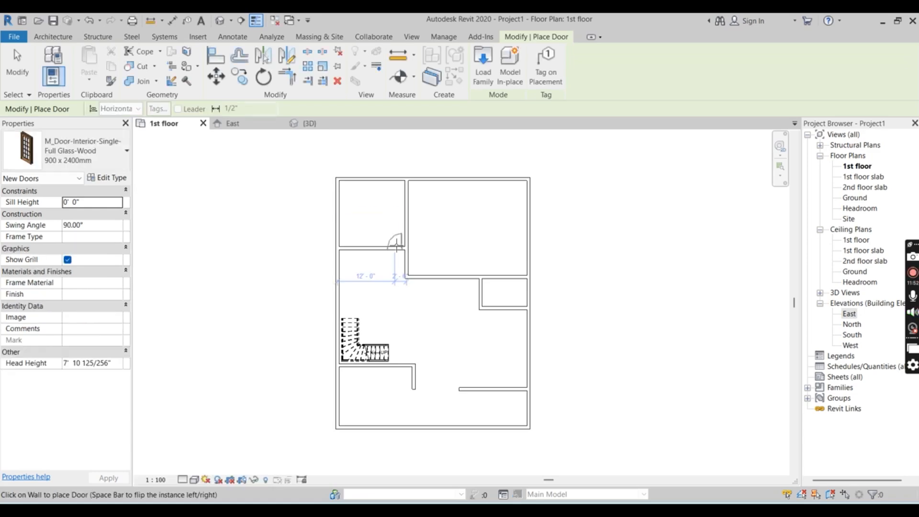
Place inward-opening doors in the upper-left room 2' 6" from its right wall, and in the small and large rooms 2' 0" from their nearest corners
scroll(397, 247, "up", 4)
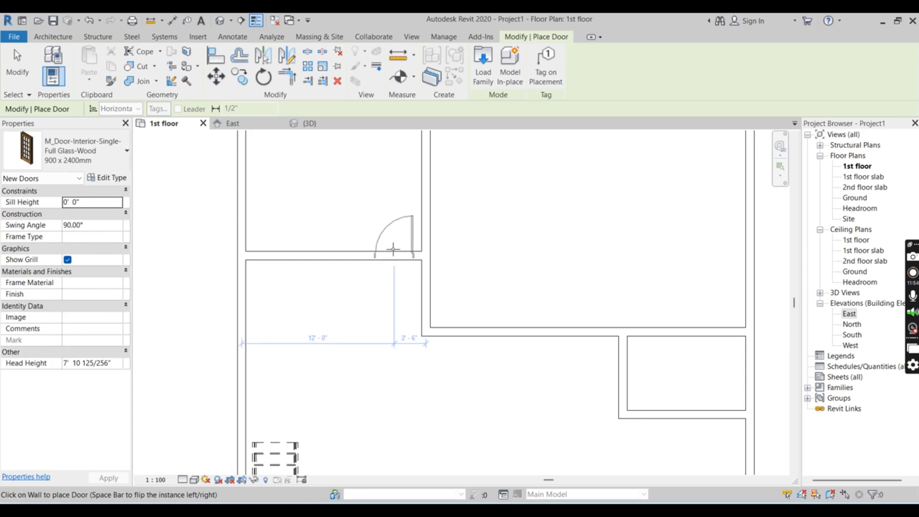
left_click(393, 248)
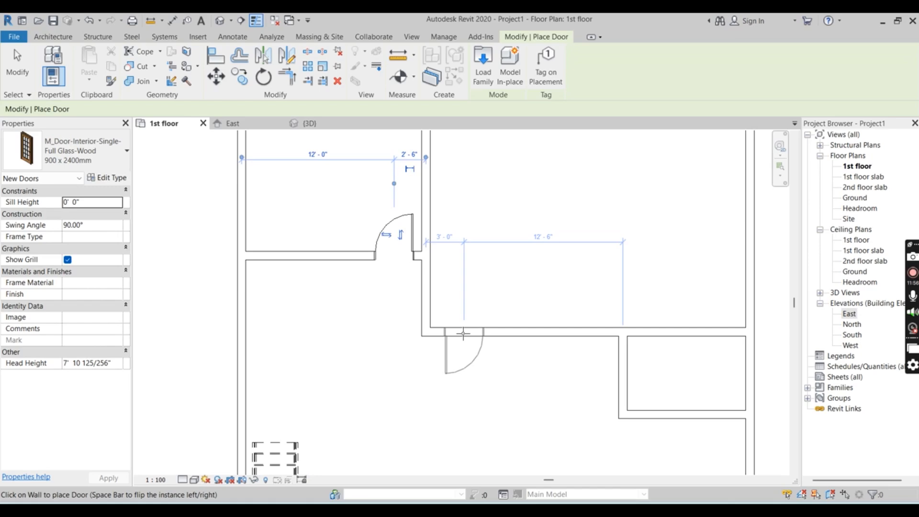
key("alt")
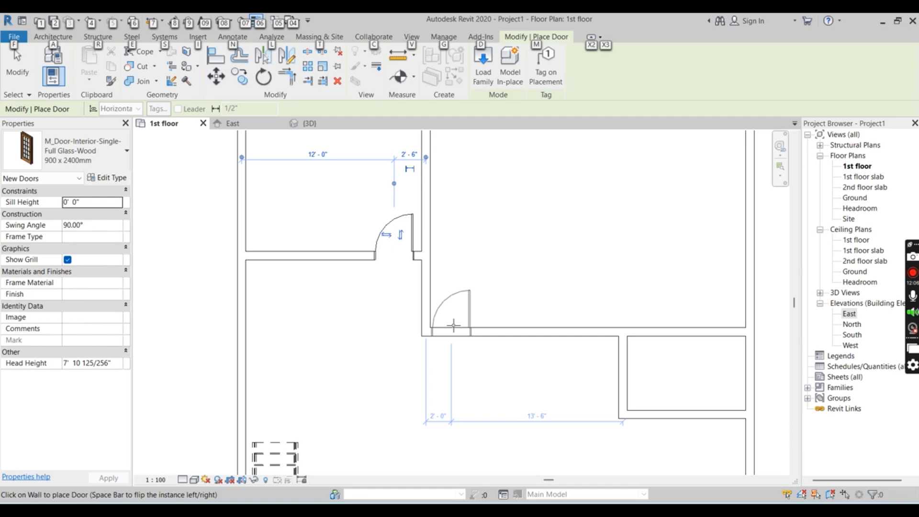
left_click(627, 390)
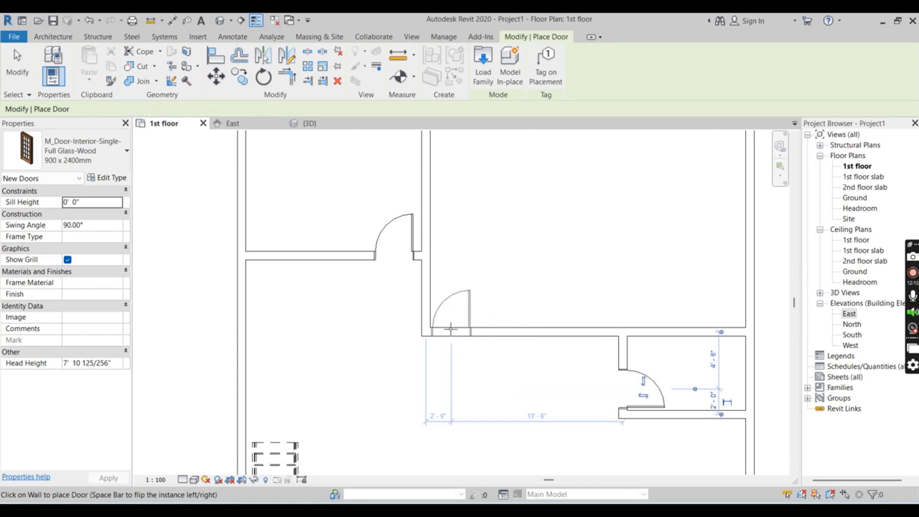
key("space")
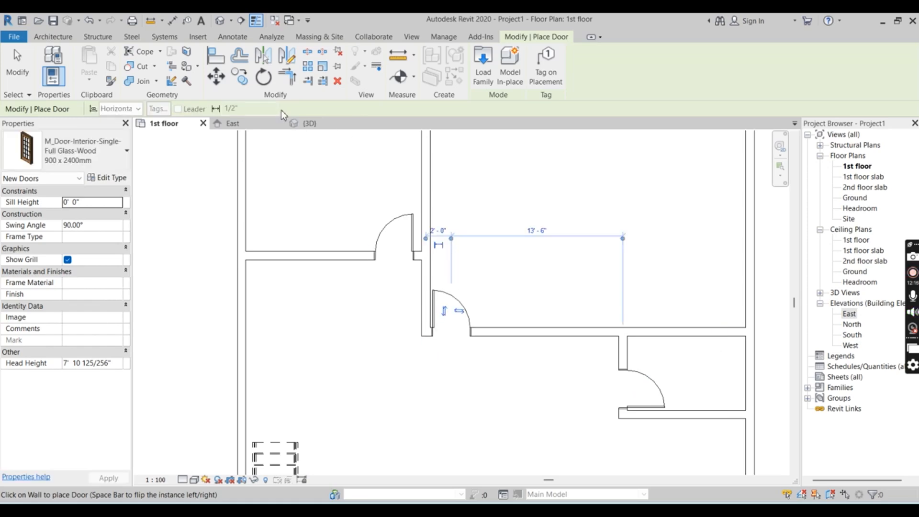
Examine the three placed doors and the surrounding walls from several sides in the 3D view
left_click(303, 123)
scroll(450, 228, "down", 6)
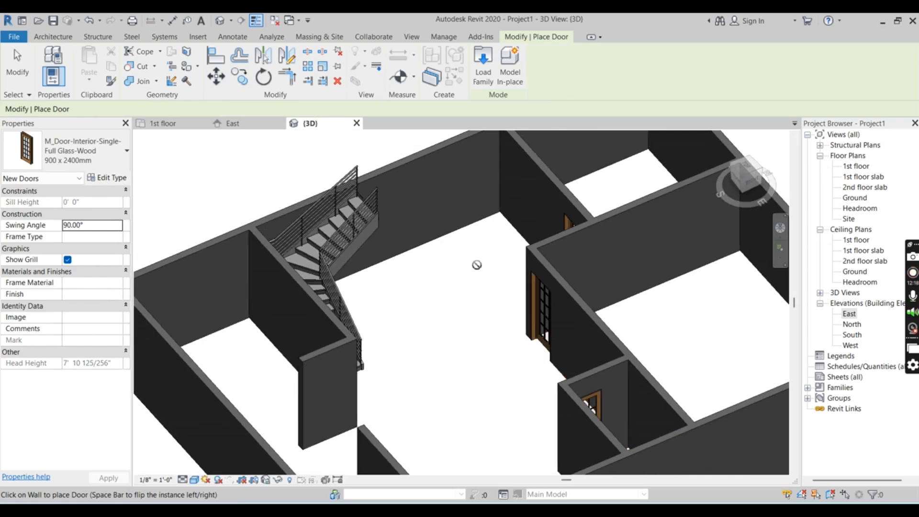
mouse_move(473, 301)
middle_mouse_down("shift")
mouse_move(537, 308)
mouse_move(626, 298)
mouse_move(491, 325)
mouse_move(481, 307)
middle_mouse_up("shift")
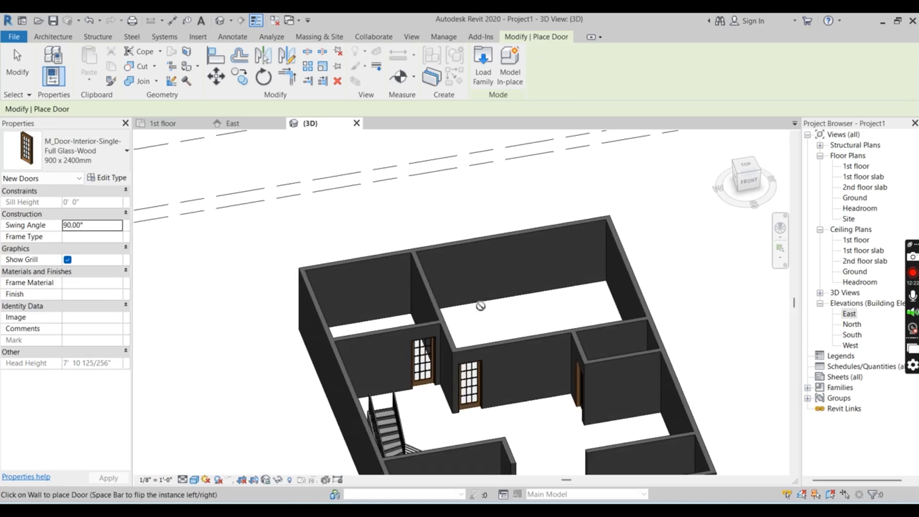
middle_click_drag(544, 388, 369, 338, "shift")
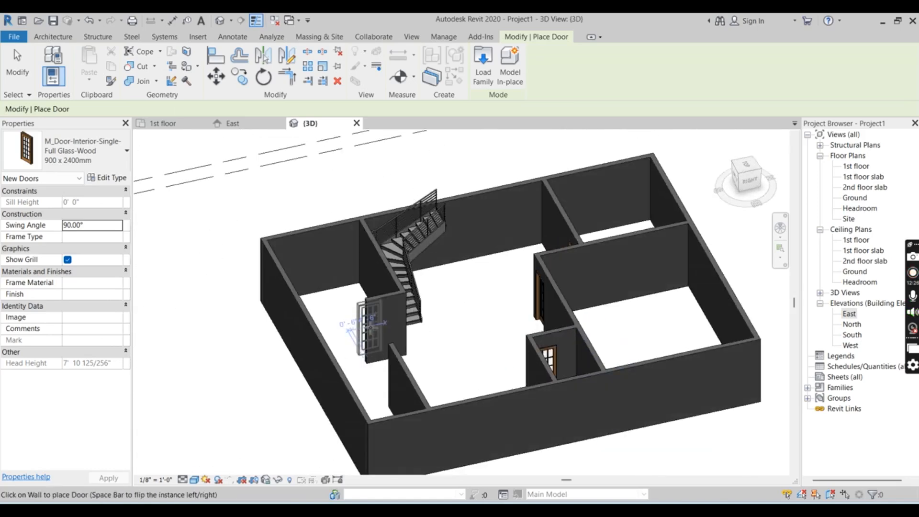
scroll(405, 253, "up", 1)
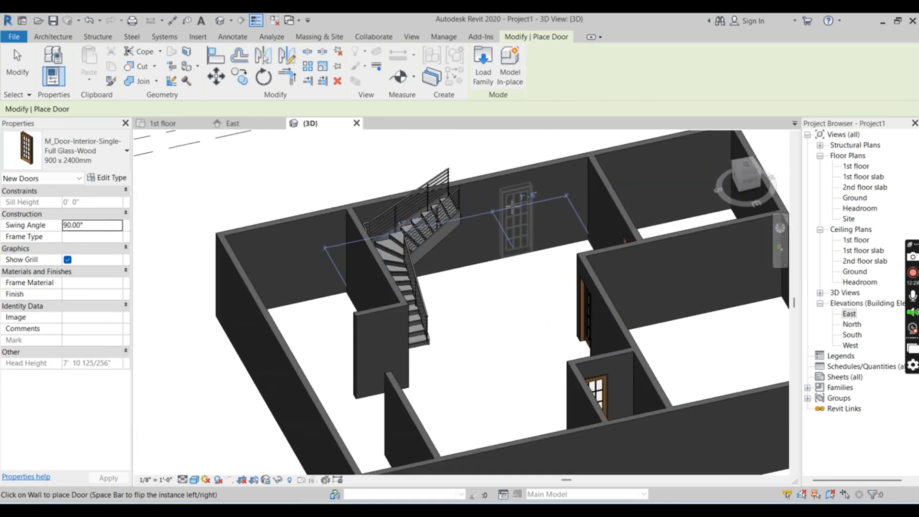
scroll(479, 239, "down", 2)
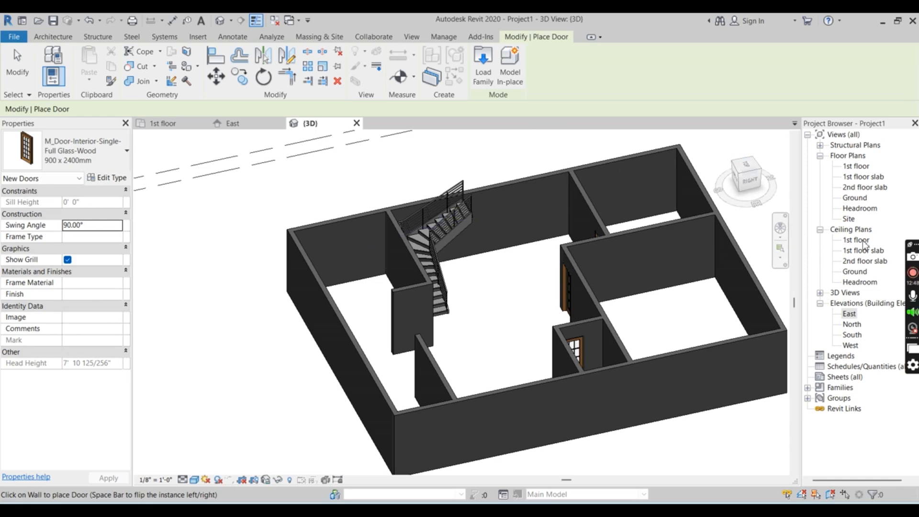
Open the Ground floor plan and start a Generic Floor - 400mm boundary sketch on the Ground level
double_click(858, 197)
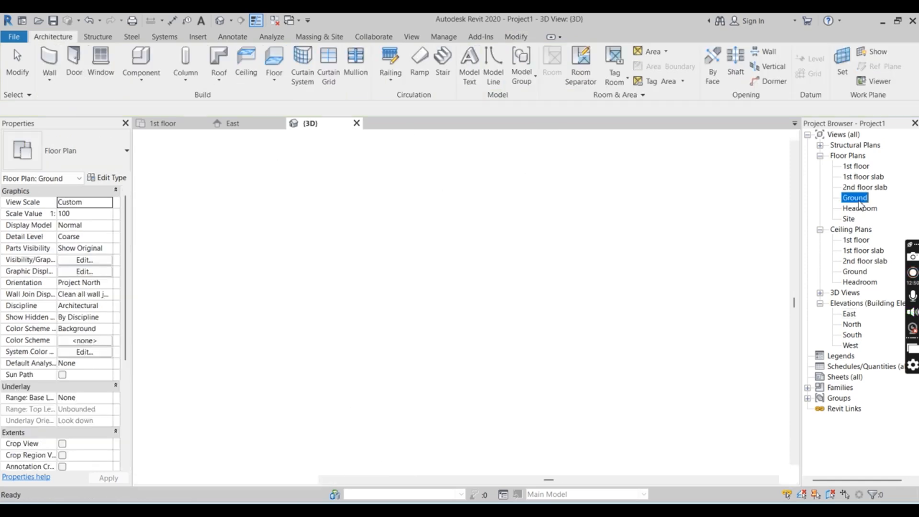
scroll(448, 334, "up", 5)
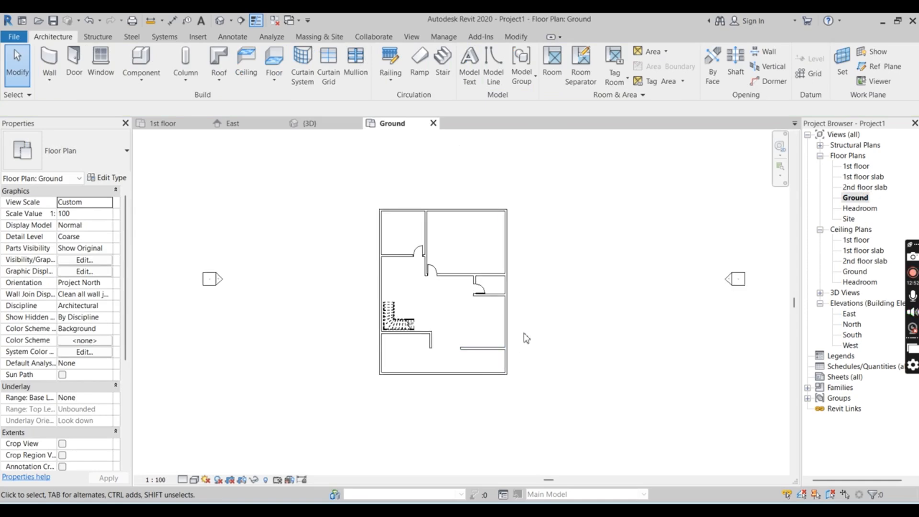
scroll(491, 173, "up", 1)
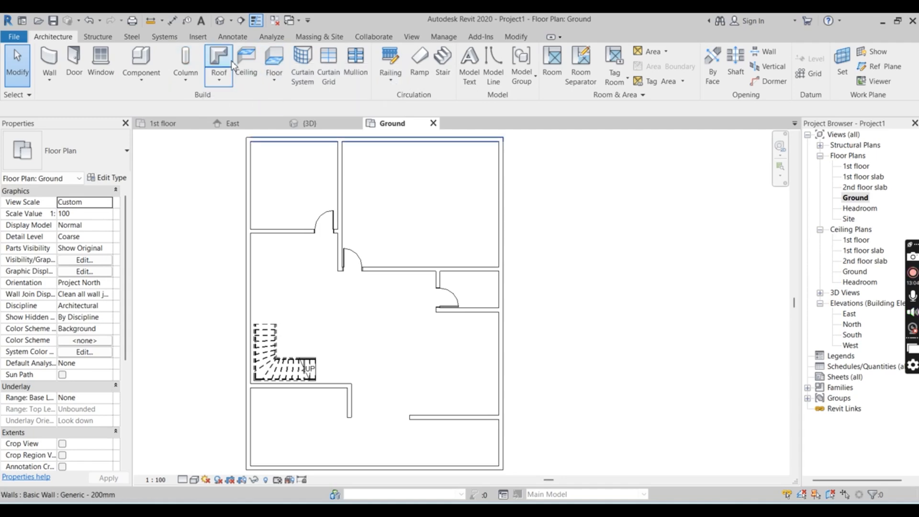
left_click(273, 60)
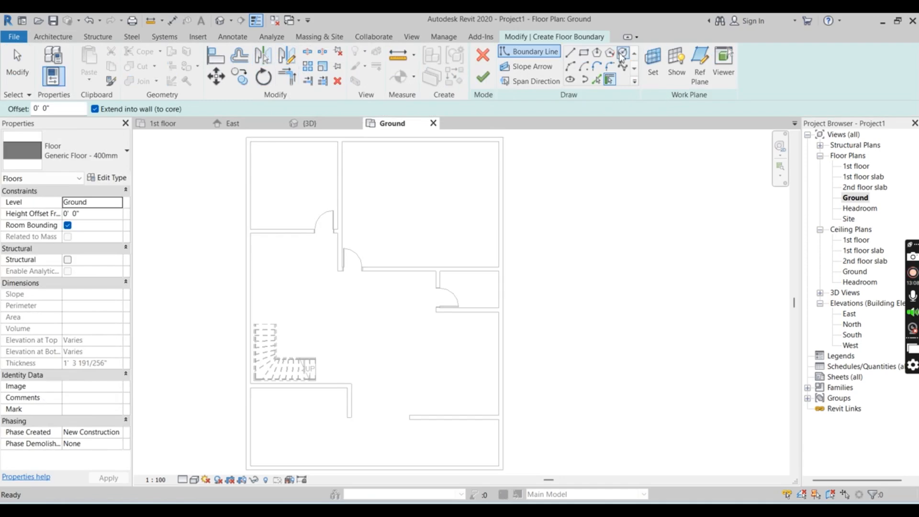
left_click(584, 55)
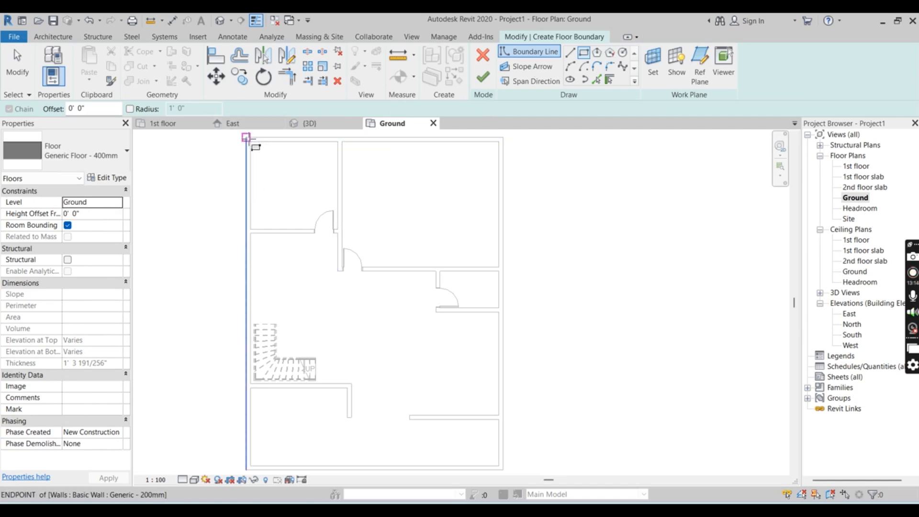
double_click(249, 140)
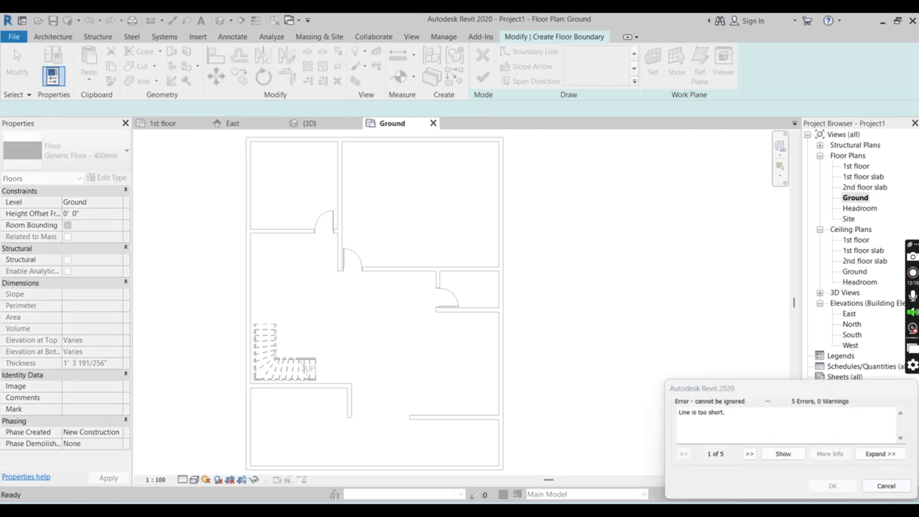
left_click(886, 486)
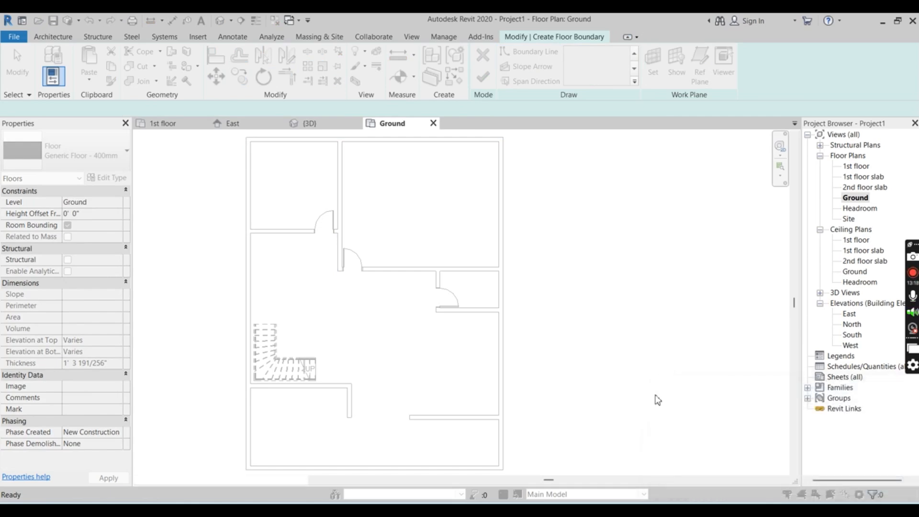
Sketch a rectangular floor boundary between opposite outer corners of the exterior walls and finish the floor
scroll(391, 202, "down", 1)
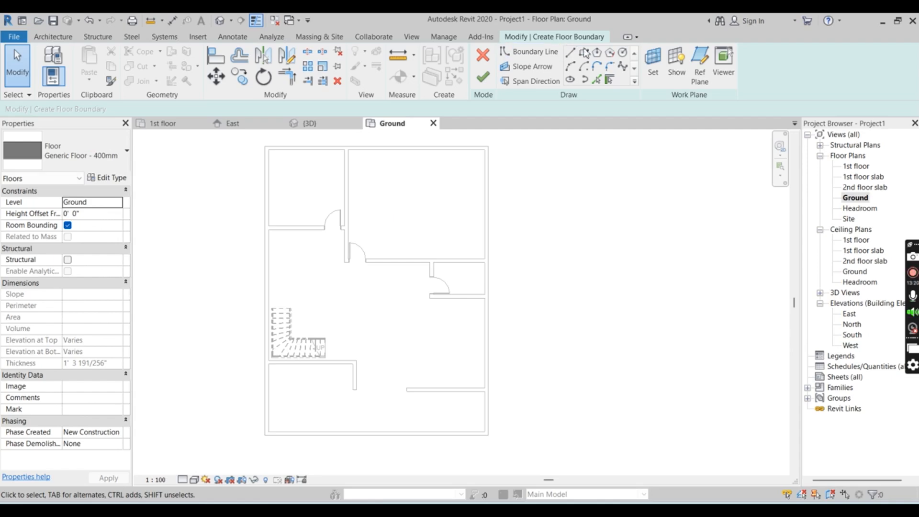
left_click(584, 53)
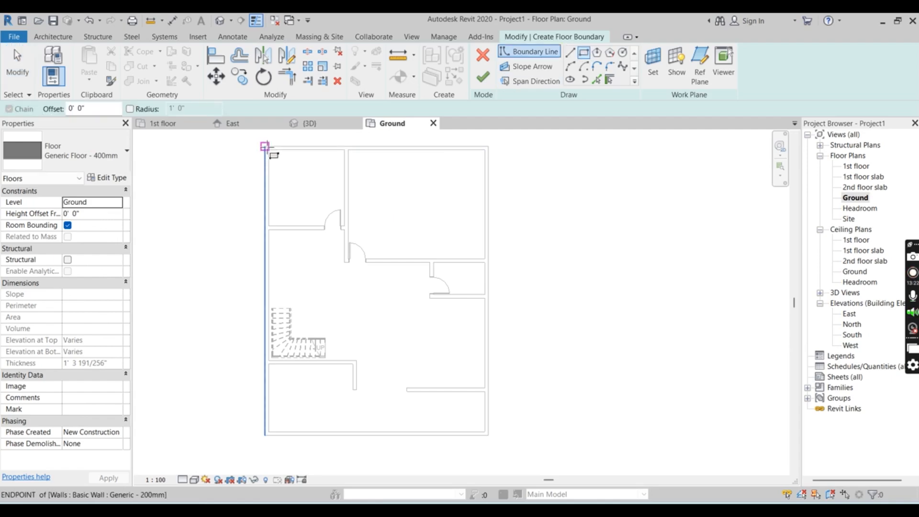
left_click(265, 147)
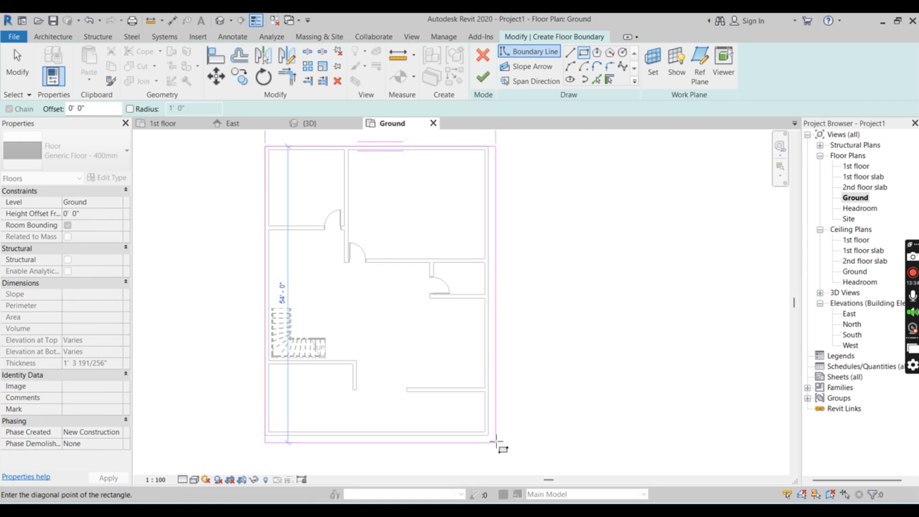
left_click(489, 435)
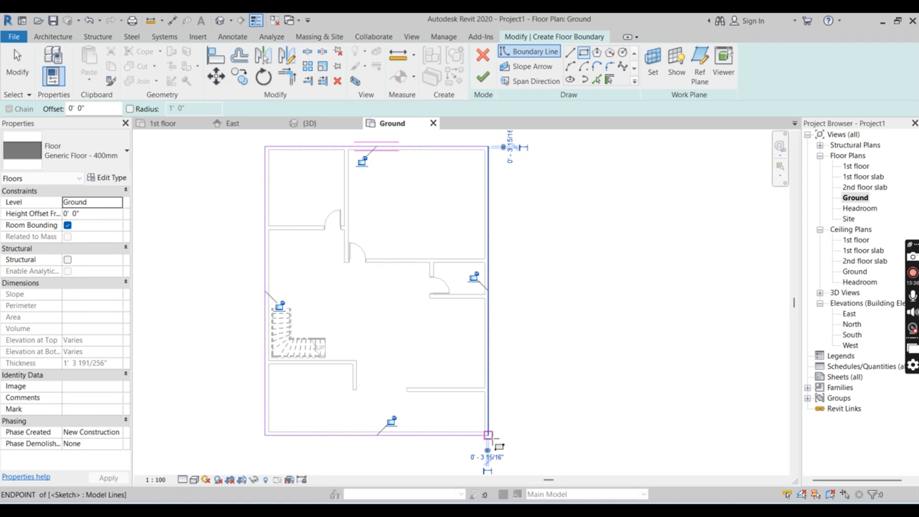
left_click(485, 77)
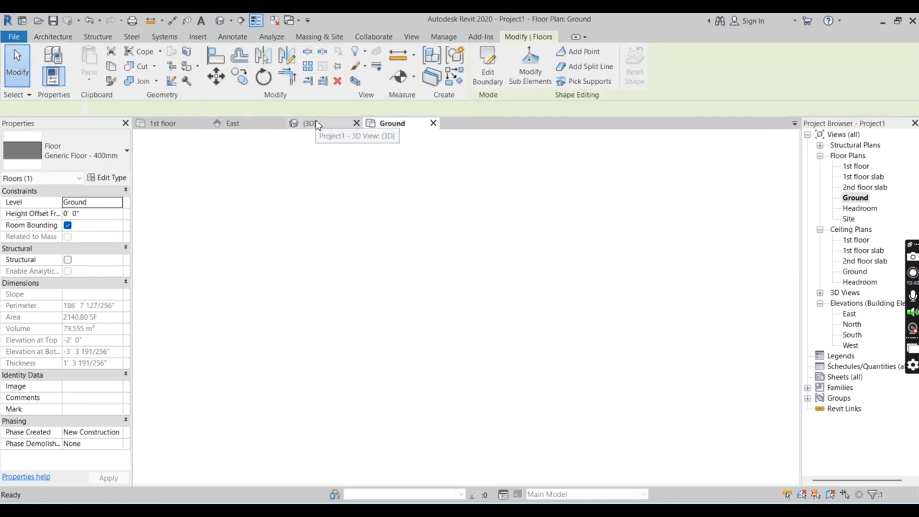
Raise the floor slab in the East elevation to the base of the walls, offset 2' 0" from Ground
left_click(315, 122)
scroll(481, 258, "down", 3)
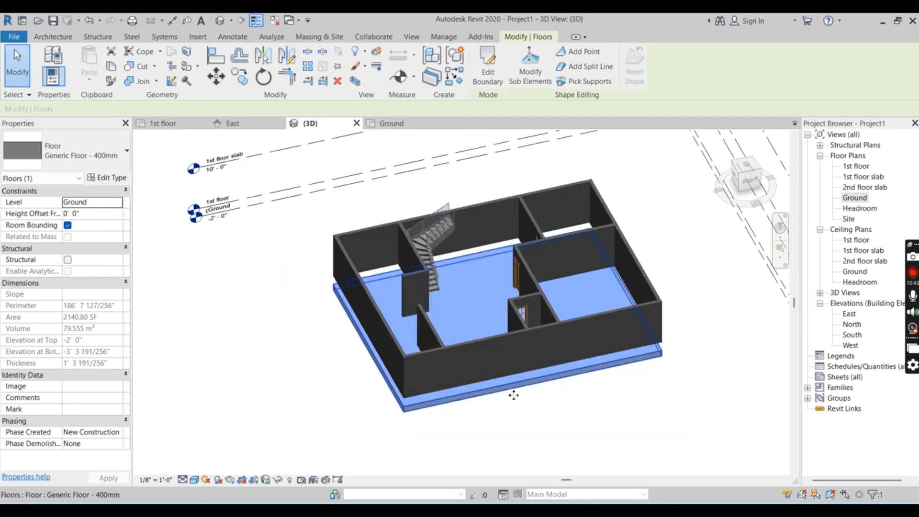
scroll(547, 443, "up", 2)
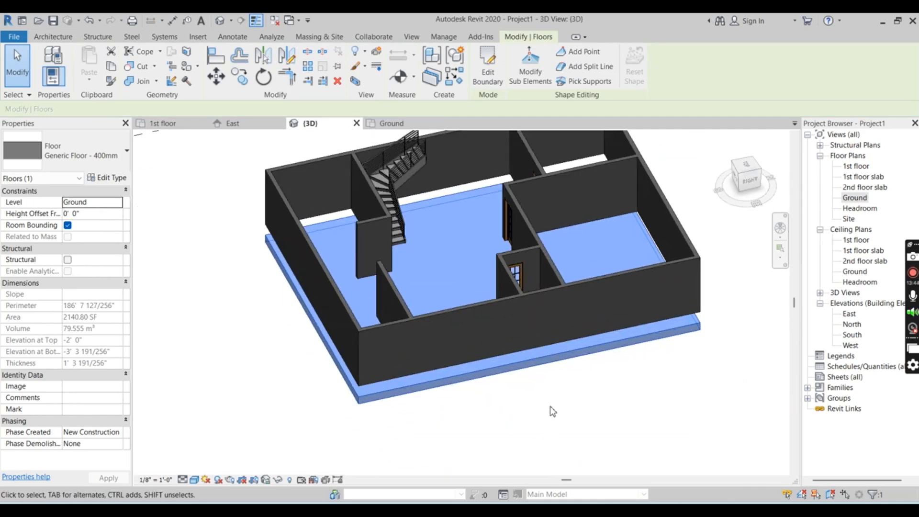
middle_click_drag(548, 409, 766, 399, "shift")
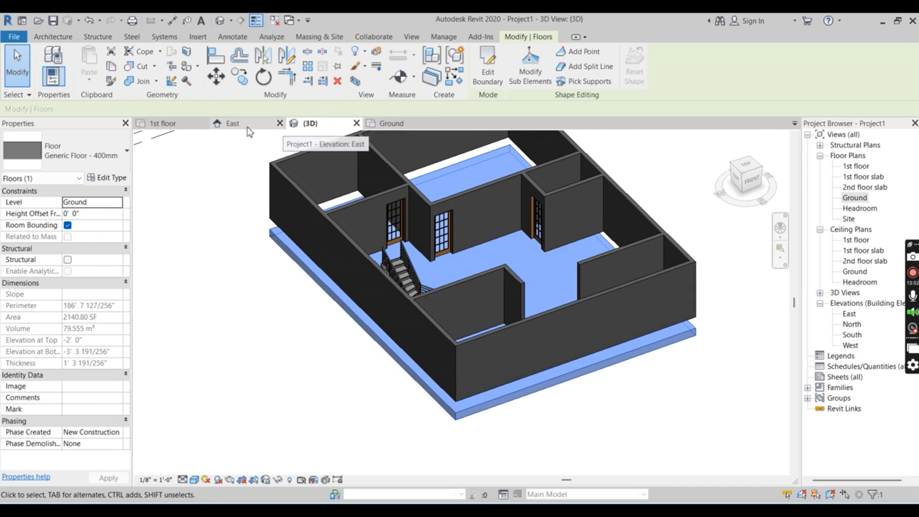
left_click(233, 124)
scroll(577, 415, "up", 3)
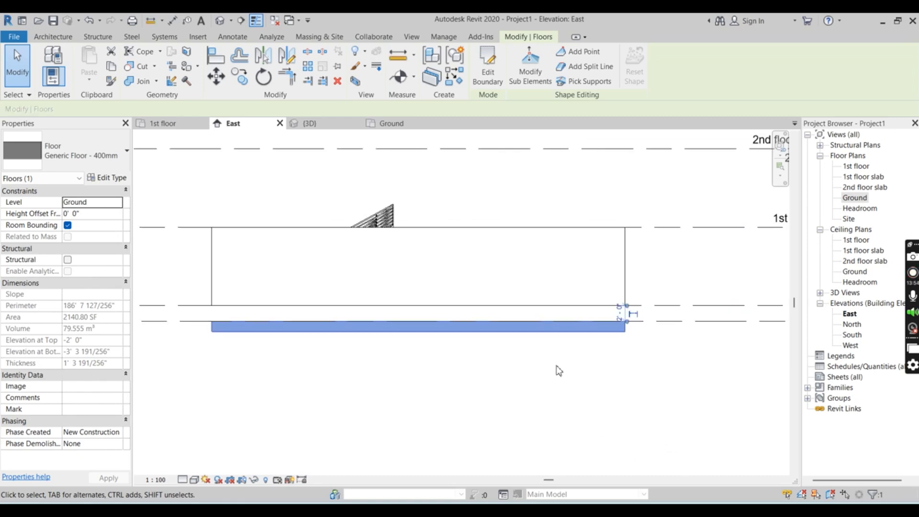
mouse_move(525, 327)
left_mouse_down()
mouse_move(525, 302)
mouse_move(524, 310)
left_mouse_up()
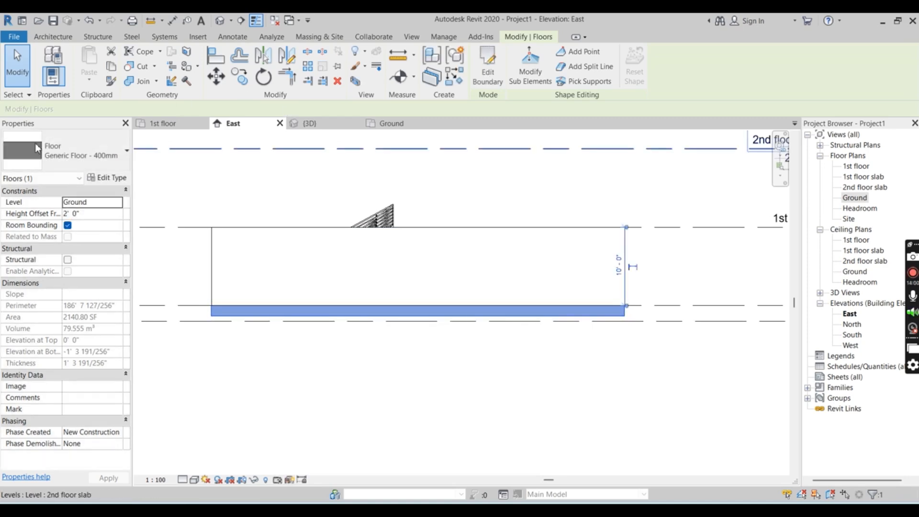
Examine the raised floor slab and its fit against the walls and rooms in the 3D view
left_click(317, 126)
left_click(560, 454)
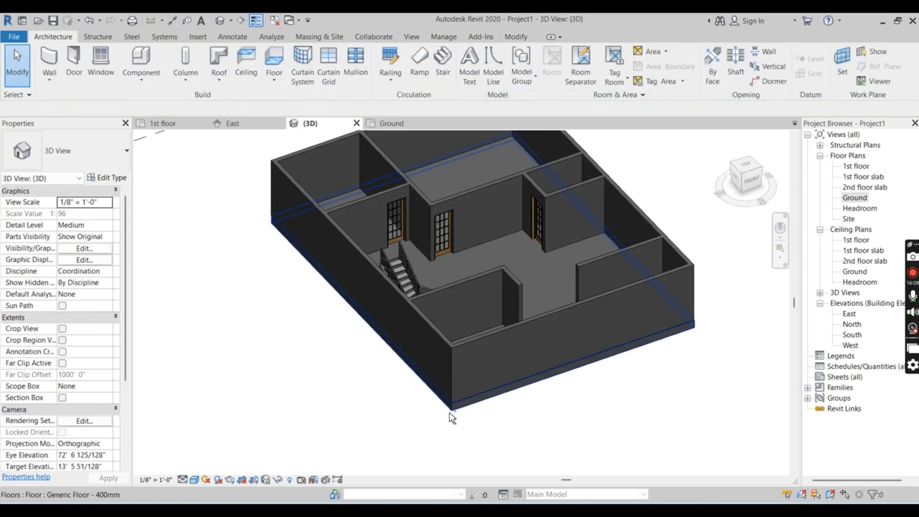
middle_click_drag(518, 441, 373, 461, "shift")
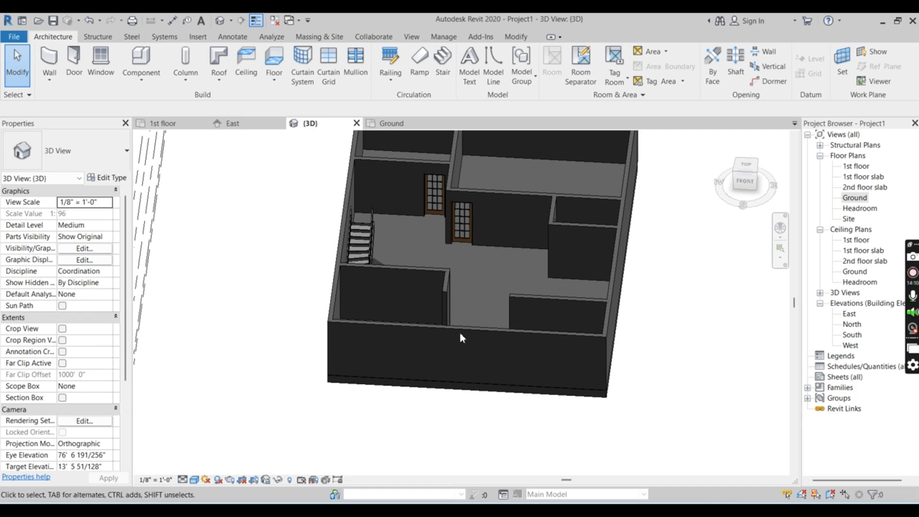
scroll(472, 314, "up", 5)
scroll(475, 314, "down", 4)
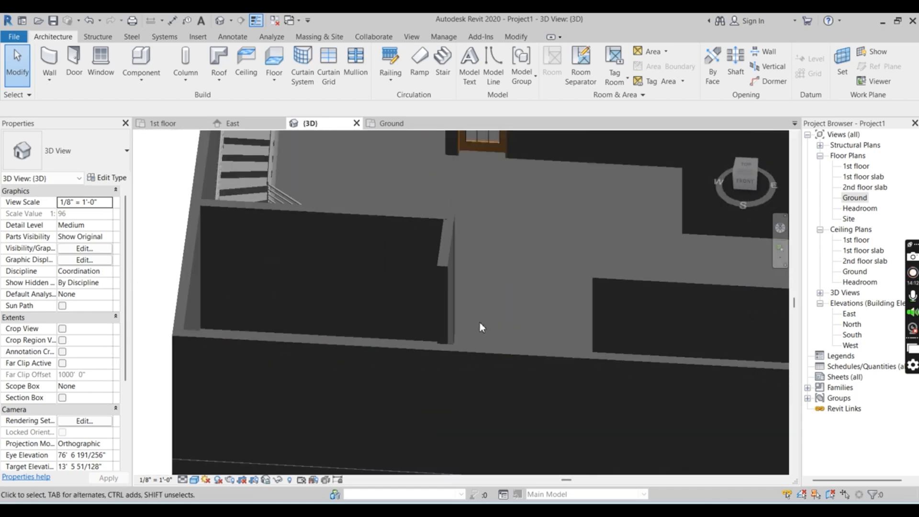
scroll(484, 335, "down", 4)
scroll(584, 251, "up", 3)
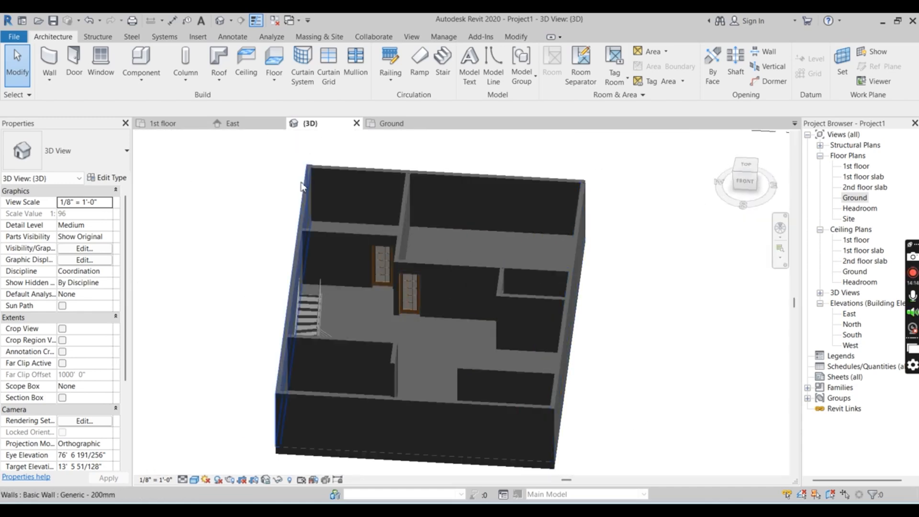
In the 1st floor plan, split the left exterior wall at the lower face of the partition below the stair
left_click(194, 123)
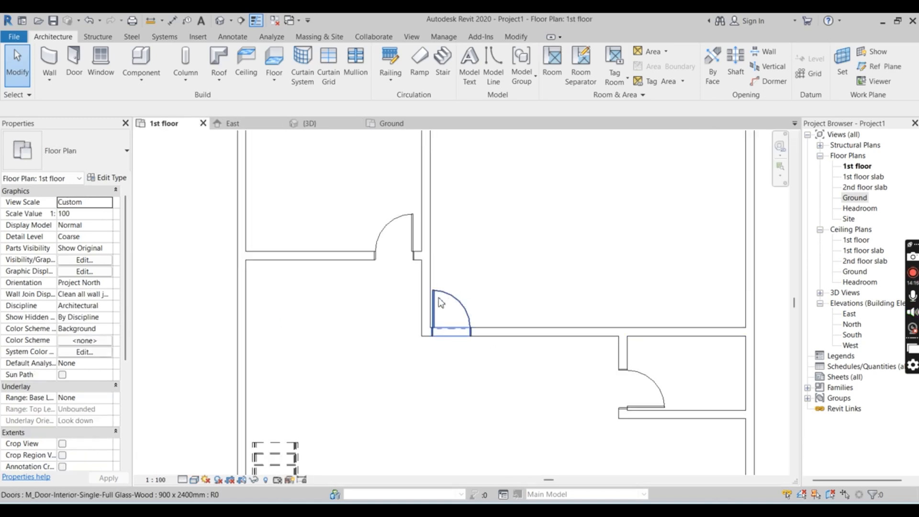
scroll(339, 314, "down", 3)
scroll(322, 436, "up", 4)
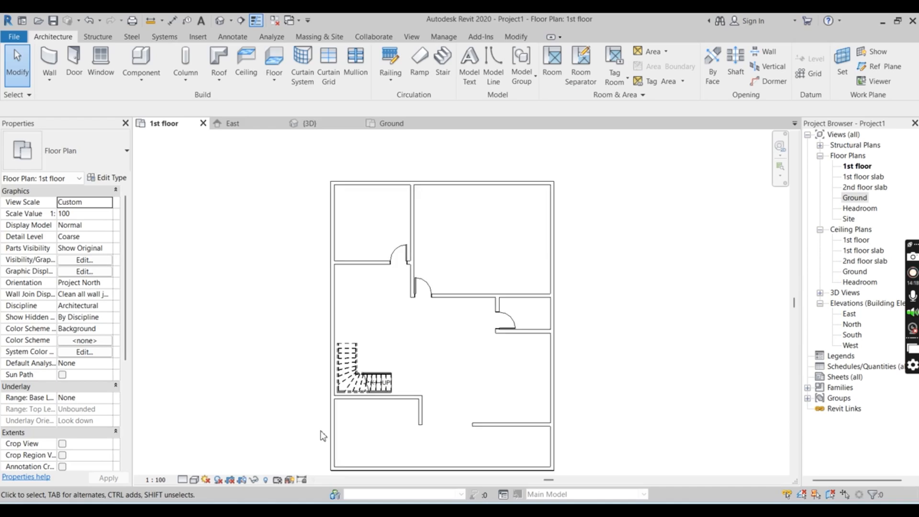
scroll(356, 363, "down", 3)
scroll(358, 382, "up", 3)
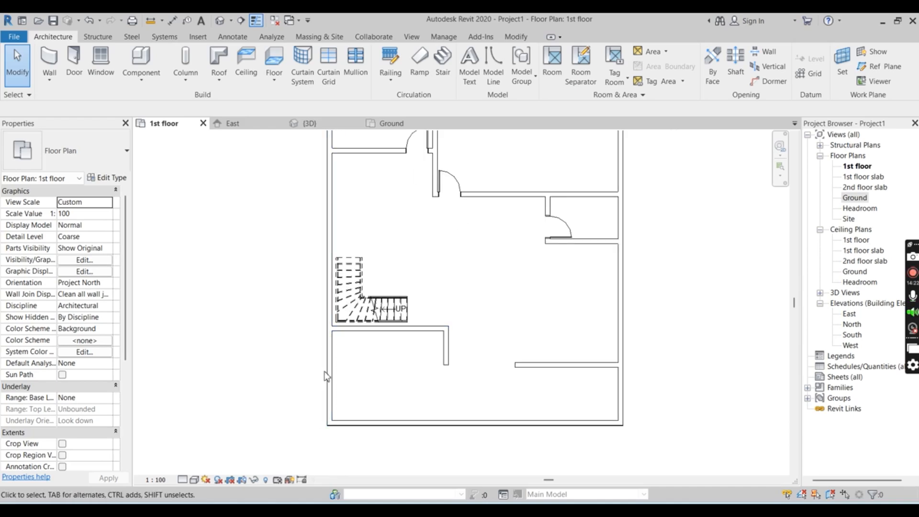
scroll(582, 424, "up", 2)
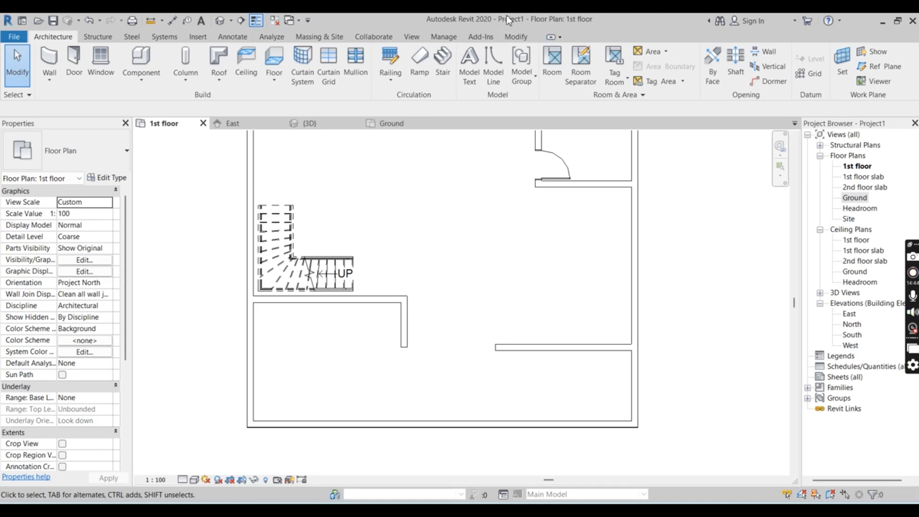
left_click(442, 37)
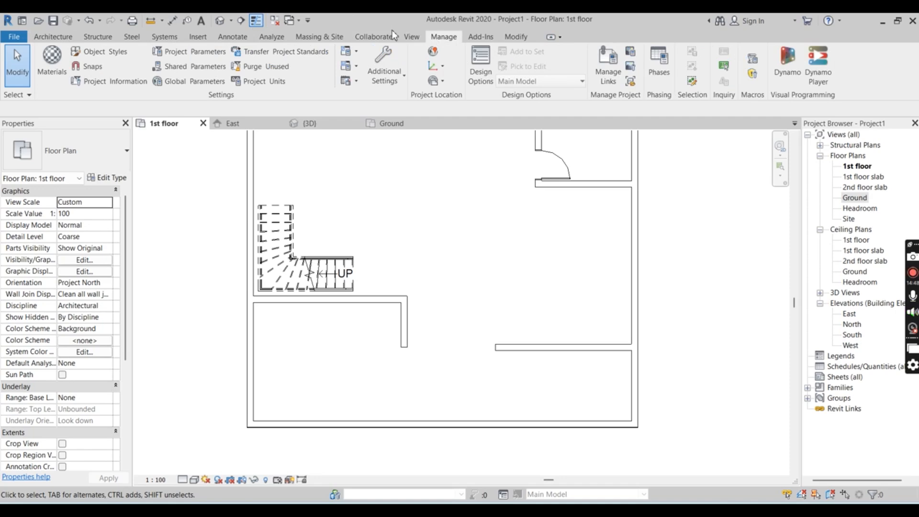
left_click(513, 38)
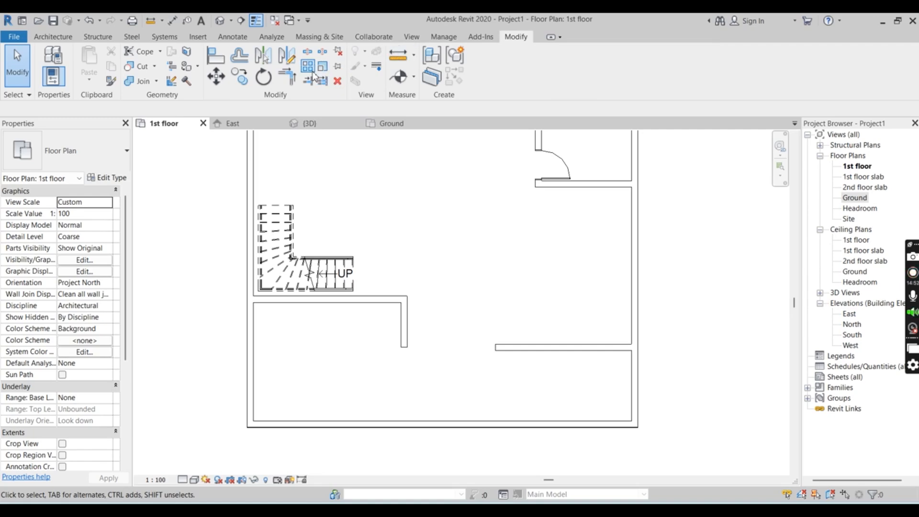
left_click(309, 52)
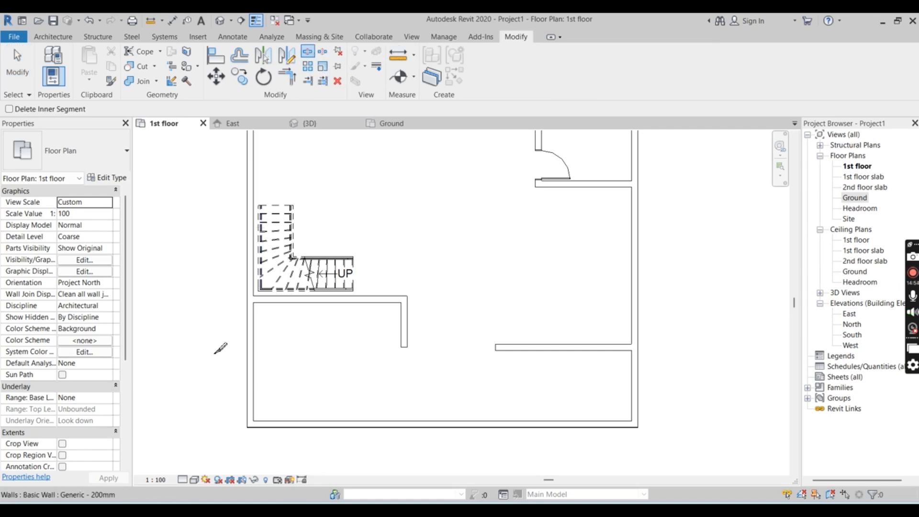
scroll(239, 303, "up", 3)
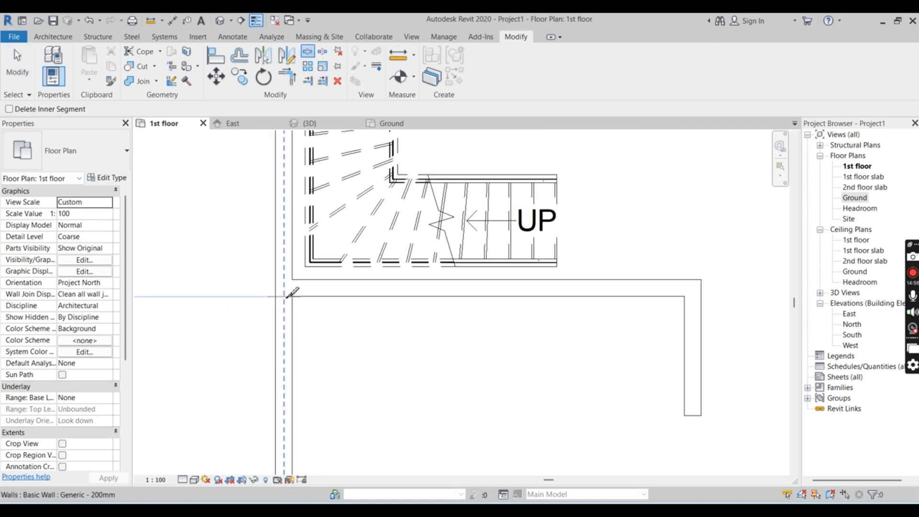
scroll(293, 269, "down", 3)
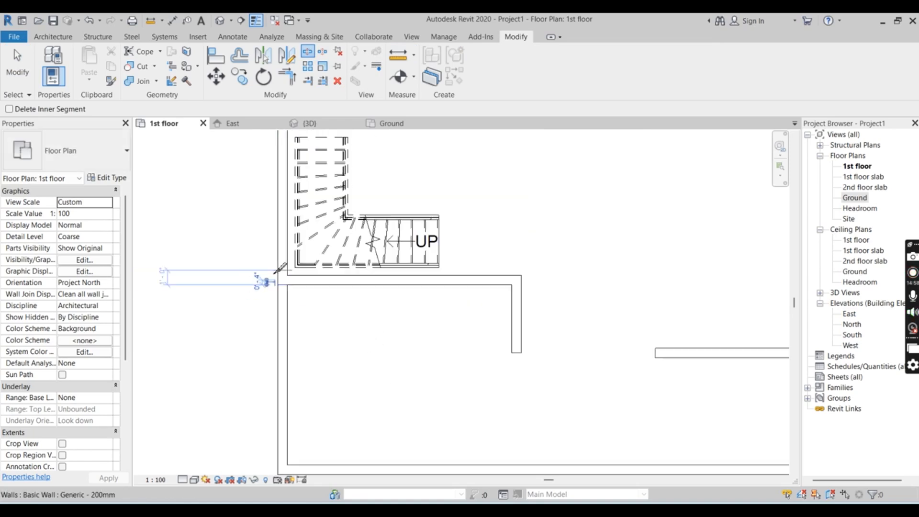
Split the bottom exterior wall near both ends, in line with the inner faces of the left and right exterior walls
scroll(289, 430, "up", 2)
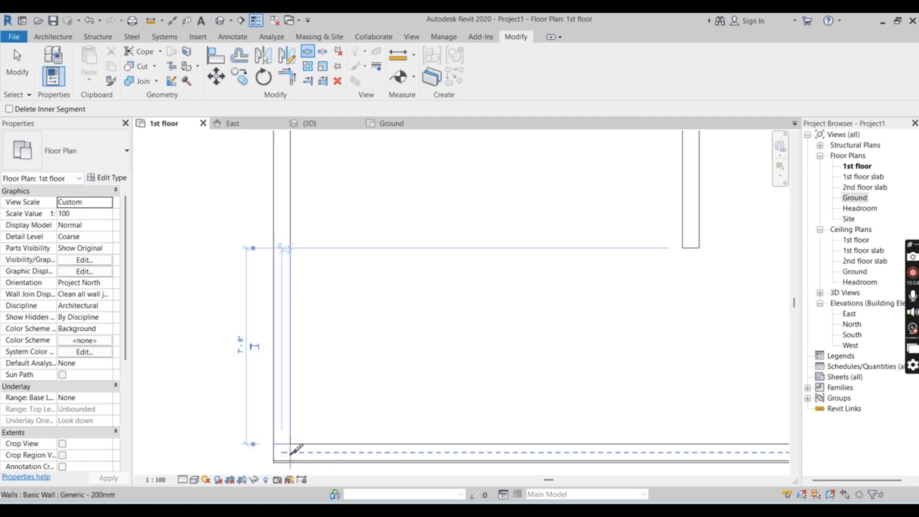
left_click(290, 453)
scroll(191, 331, "down", 2)
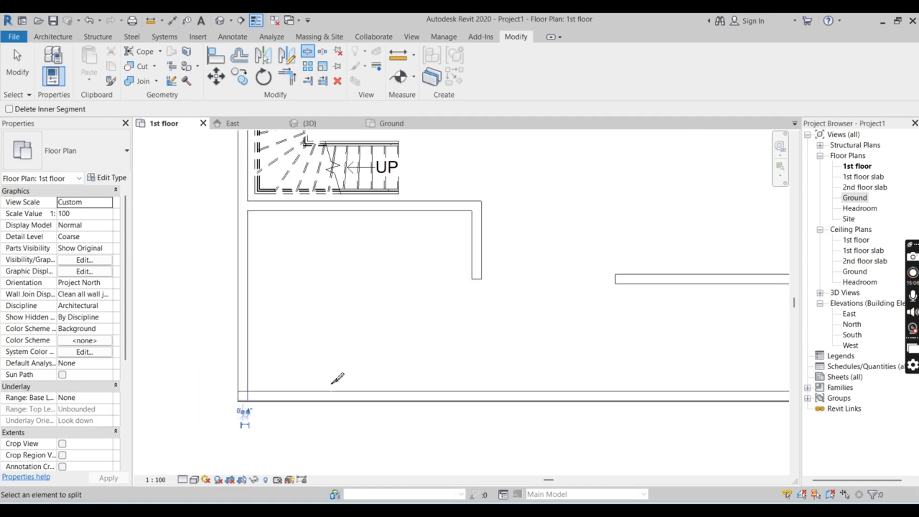
scroll(338, 378, "down", 2)
scroll(605, 375, "up", 3)
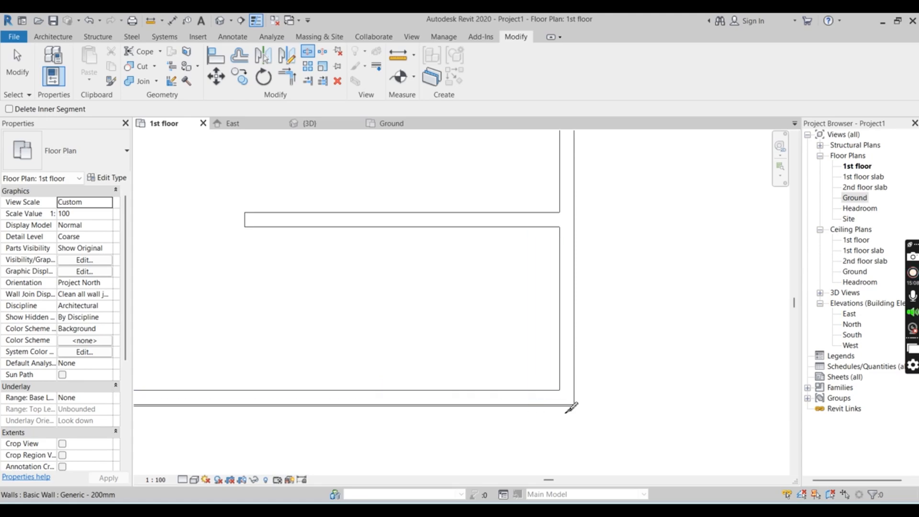
scroll(567, 397, "up", 3)
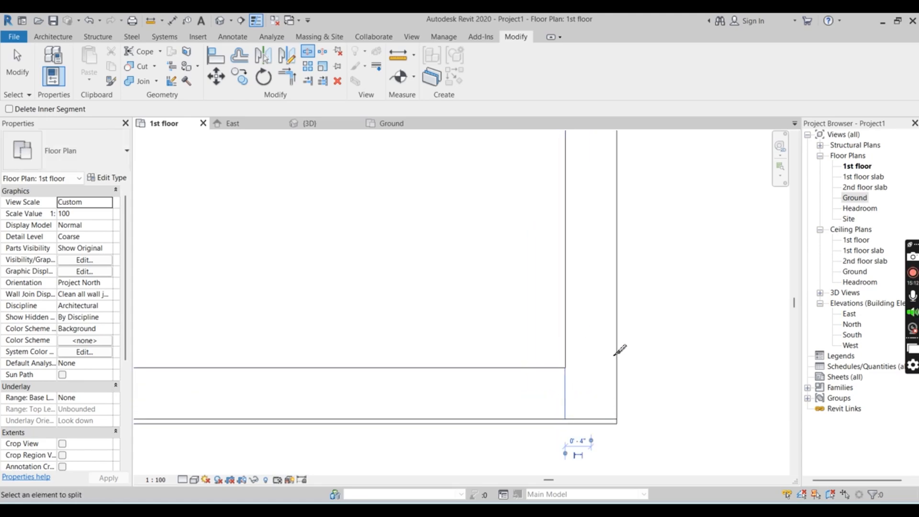
Split the right exterior wall at the bottom wall's inner face and at the lower face of the lower-right partition
left_click(602, 364)
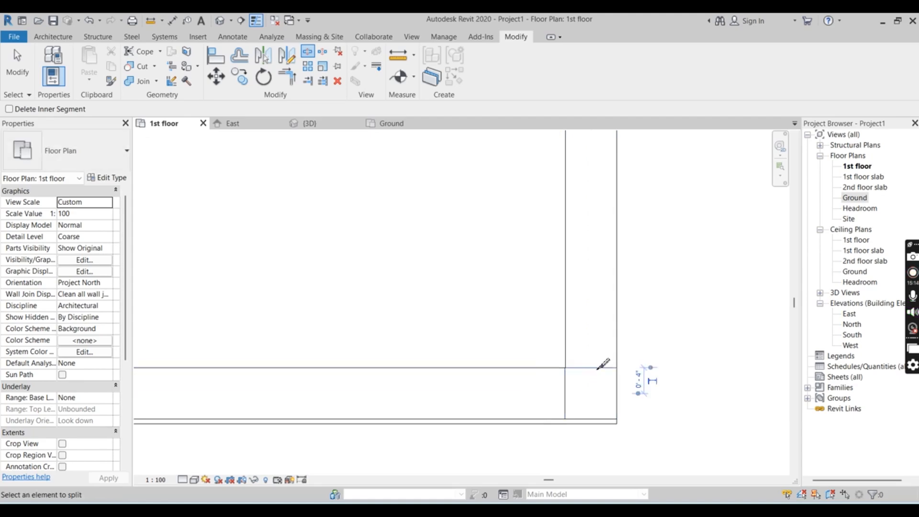
scroll(682, 303, "down", 3)
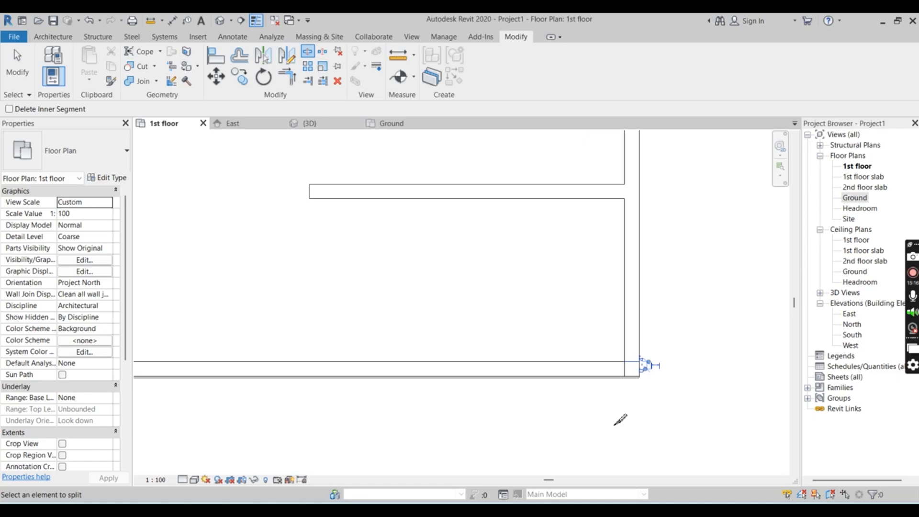
scroll(675, 153, "up", 1)
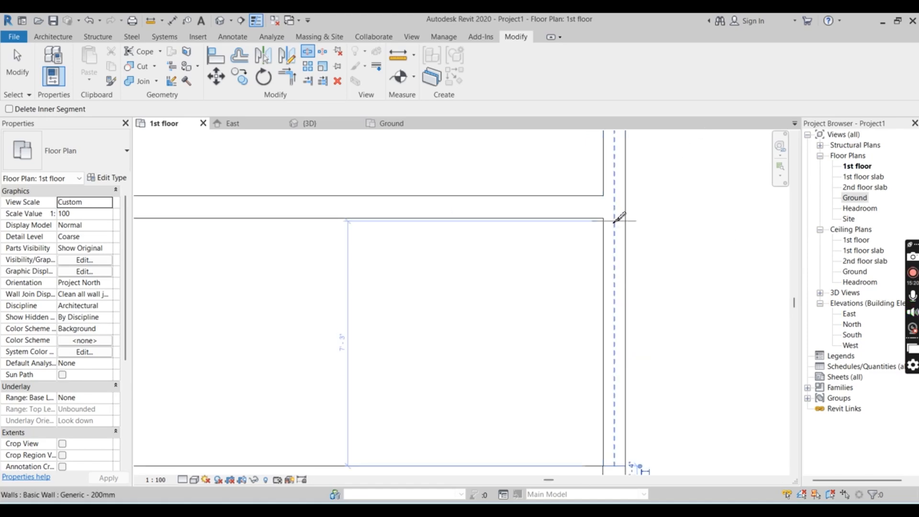
left_click(619, 216)
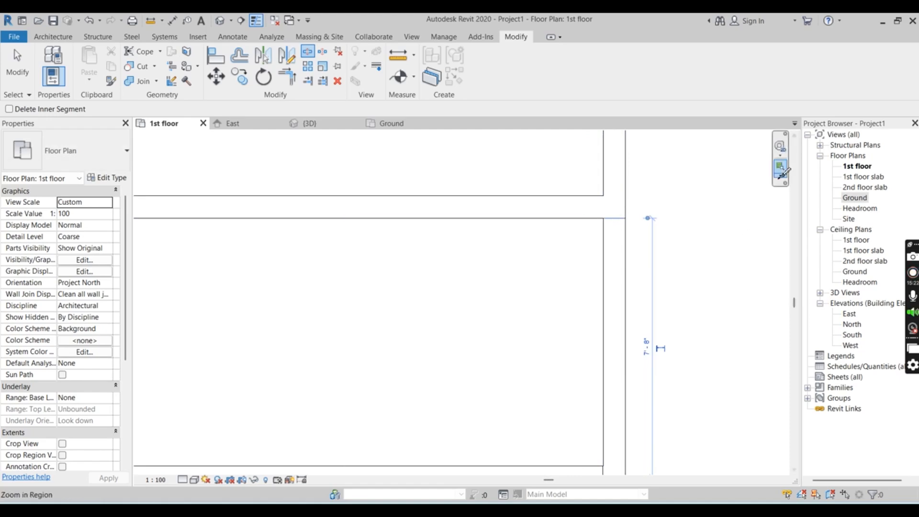
key("Escape")
scroll(750, 266, "down", 5)
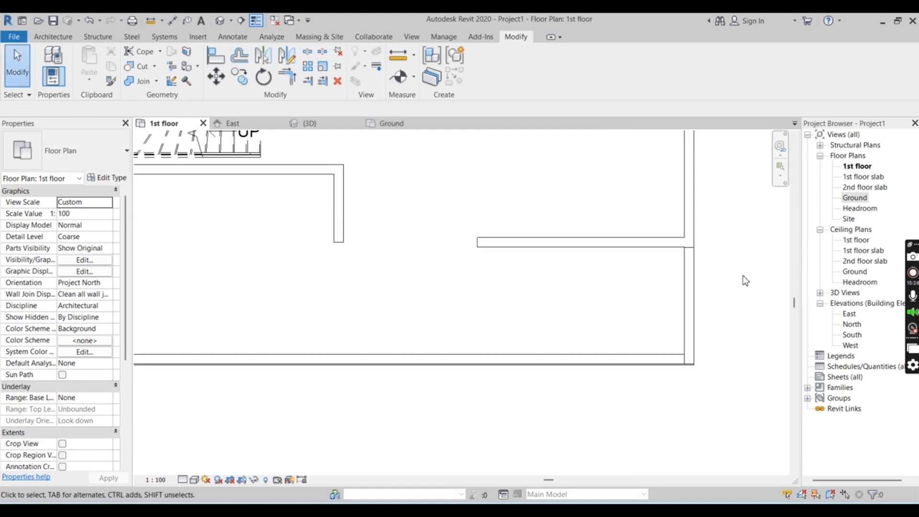
Delete the right exterior wall segment between the lower-right partition and the bottom corner
scroll(653, 350, "down", 2)
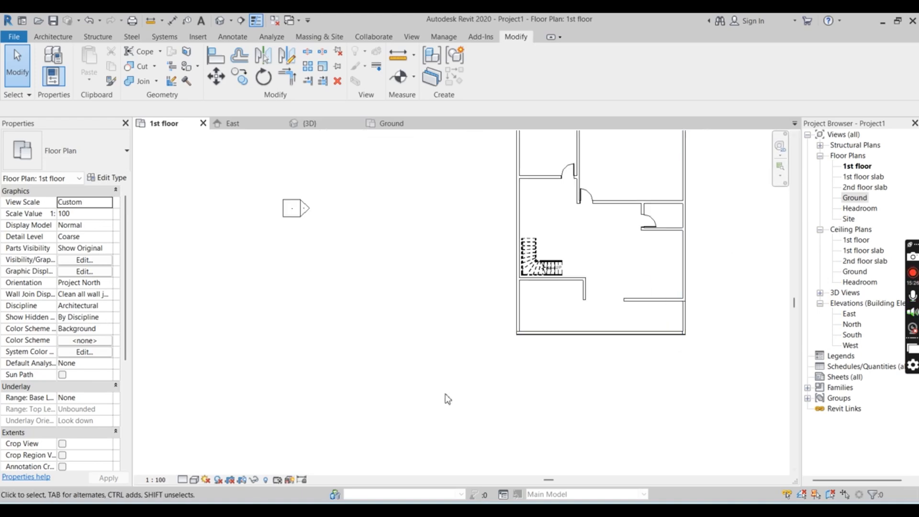
scroll(448, 404, "down", 2)
scroll(579, 396, "up", 4)
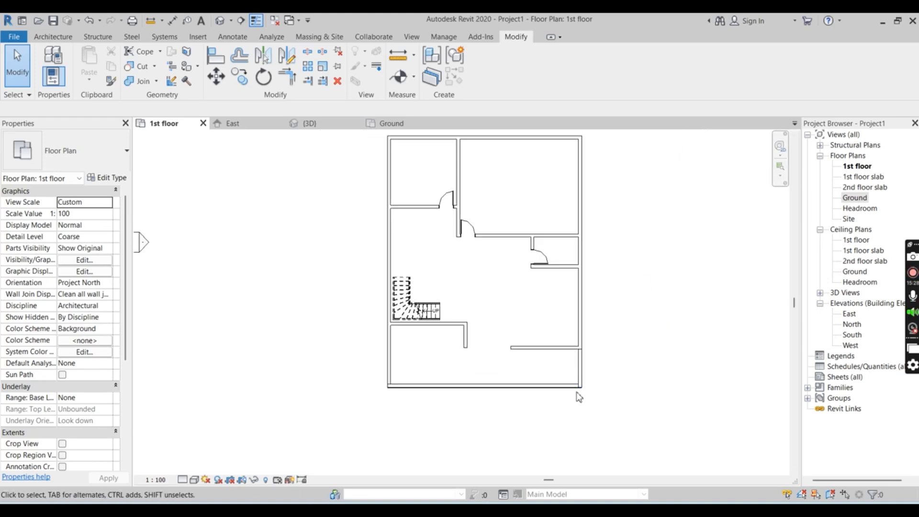
scroll(579, 397, "up", 2)
double_click(584, 355)
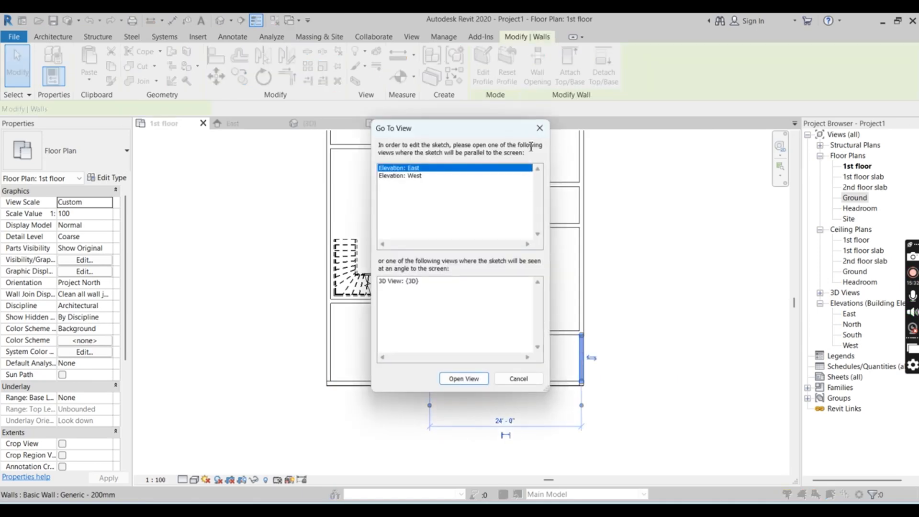
left_click(540, 129)
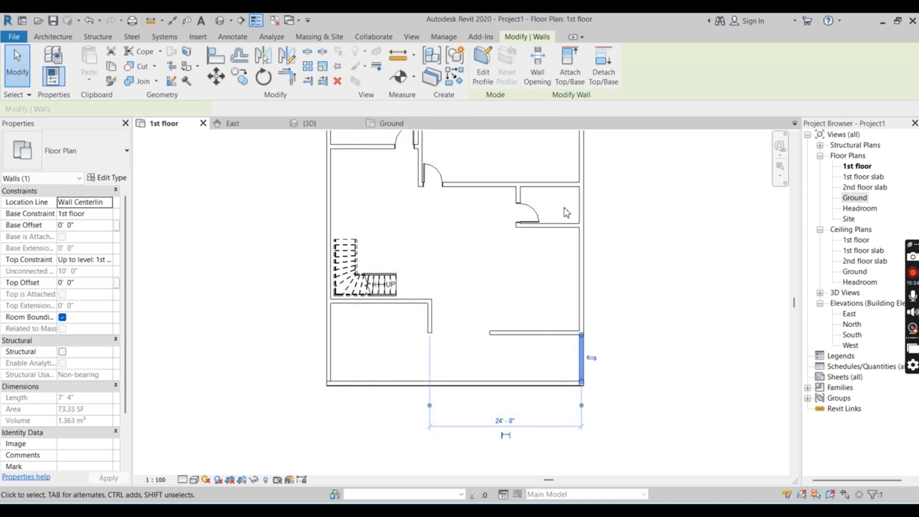
key("Delete")
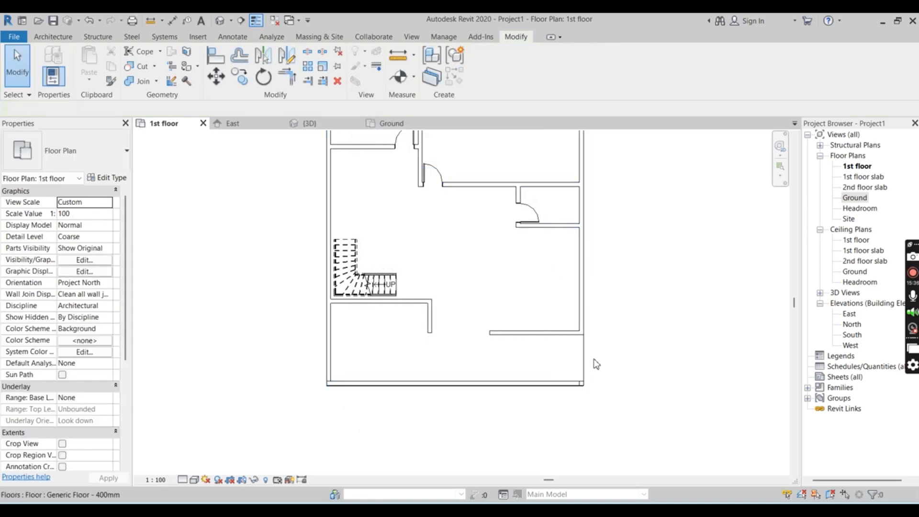
Delete the bottom exterior wall segment between the corner pieces and the left exterior wall segment below the stair partition
double_click(537, 383)
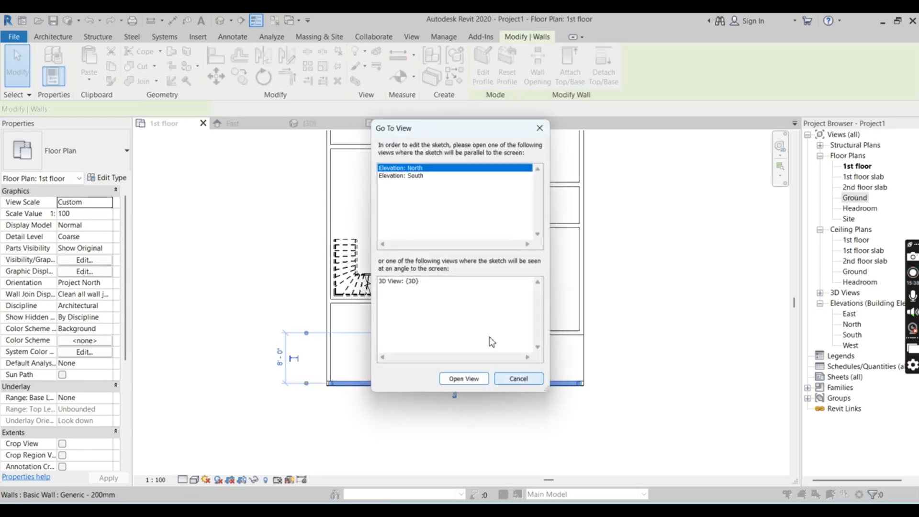
left_click(516, 379)
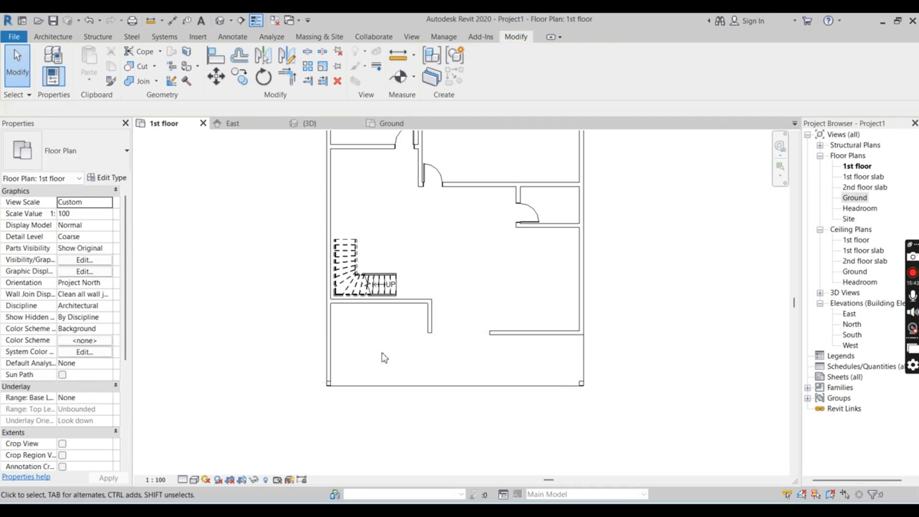
left_click(329, 351)
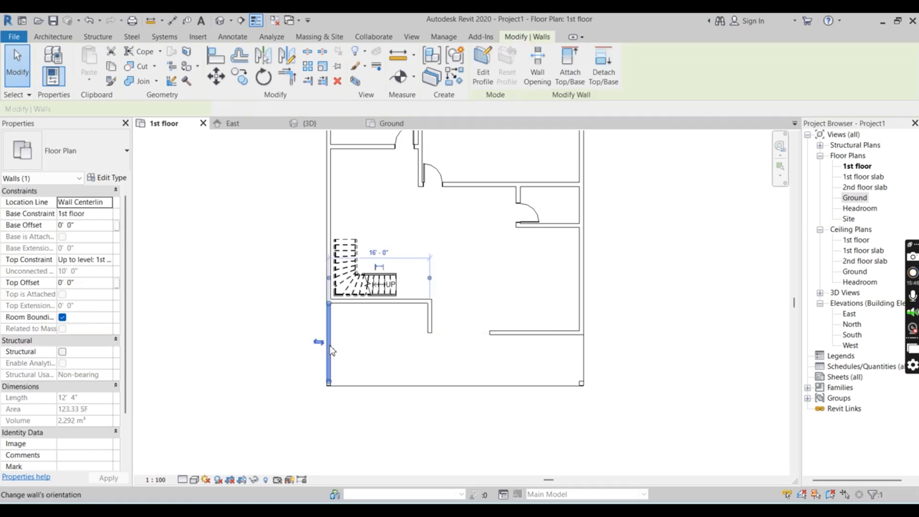
key("Escape")
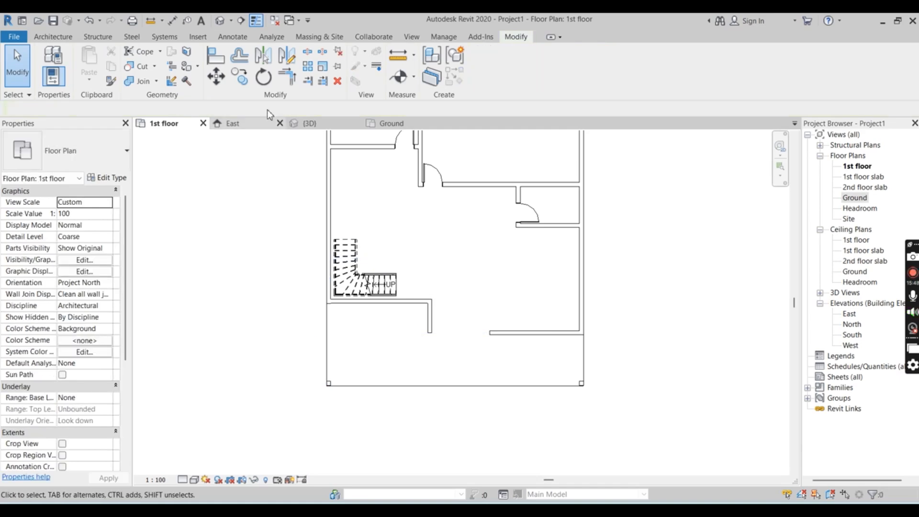
Examine the opened-up front area and the gap between the two front partitions in the 3D view
left_click(312, 123)
scroll(595, 250, "down", 3)
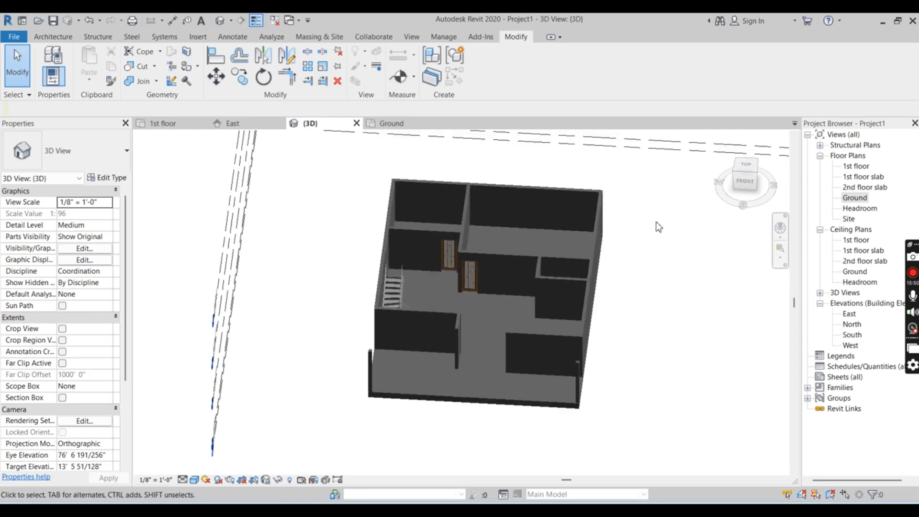
scroll(572, 272, "up", 3)
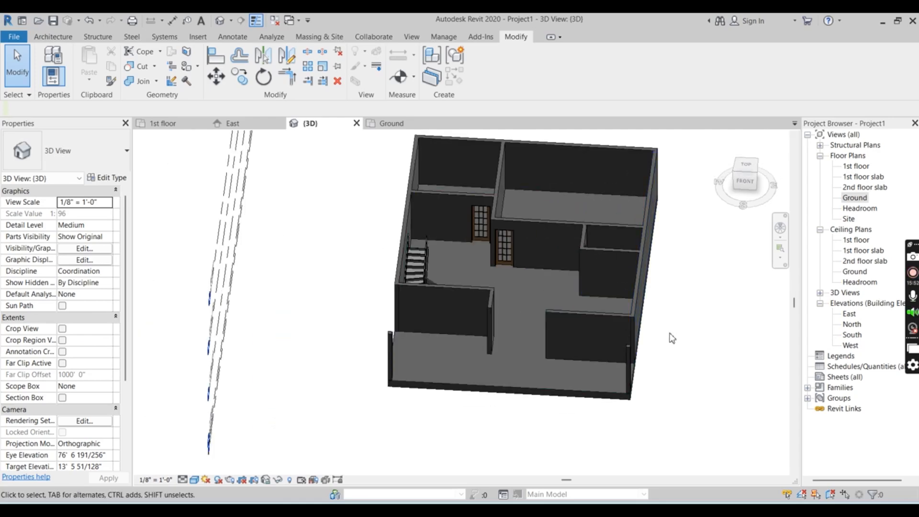
middle_click_drag(700, 348, 565, 313, "shift")
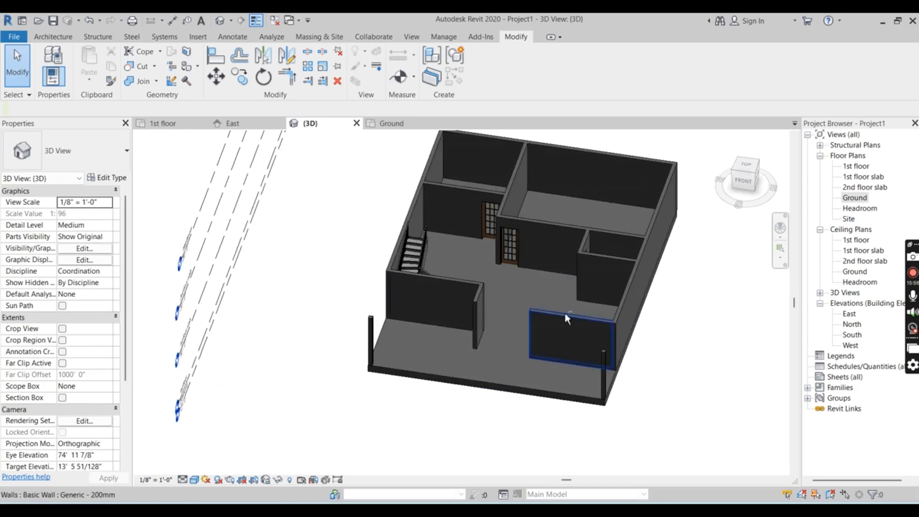
scroll(565, 324, "up", 3)
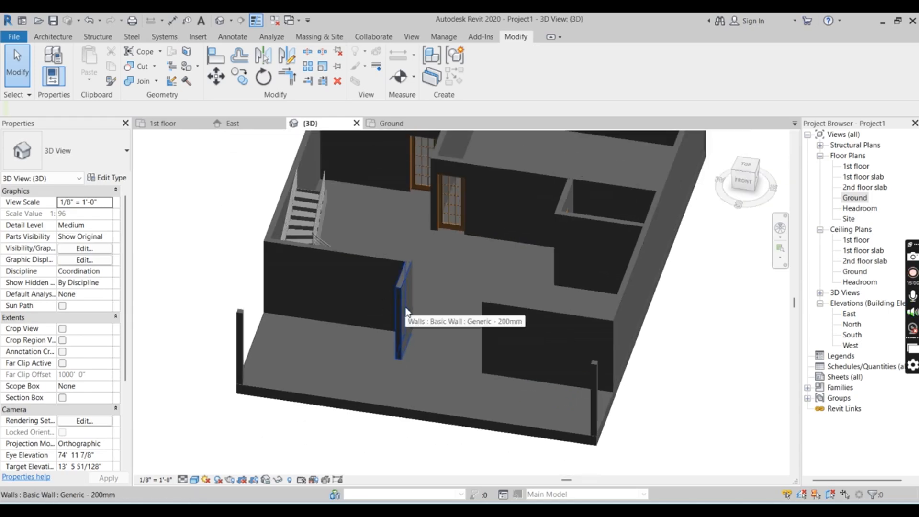
scroll(405, 306, "up", 3)
middle_click_drag(510, 314, 576, 322, "shift")
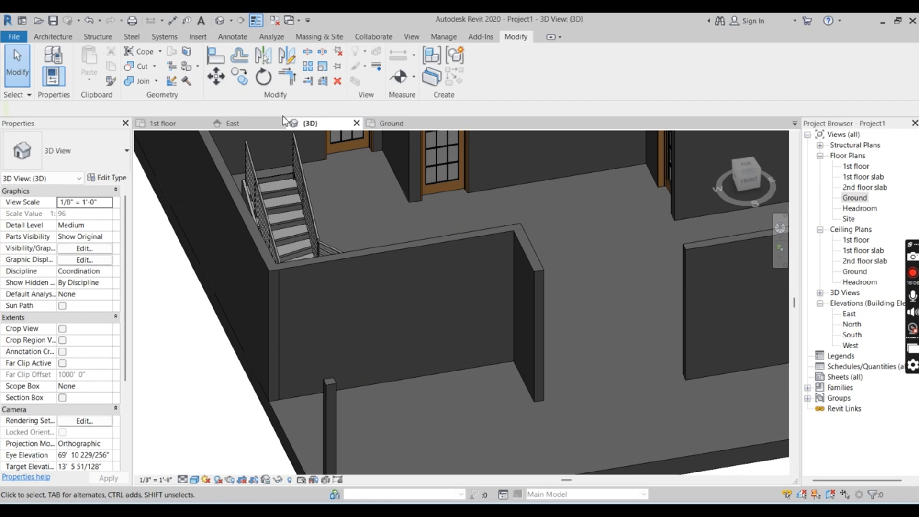
In the 1st floor plan, draw a 9'-6" Generic - 200mm wall closing the gap between the short vertical partition and the lower-right partition
left_click(171, 125)
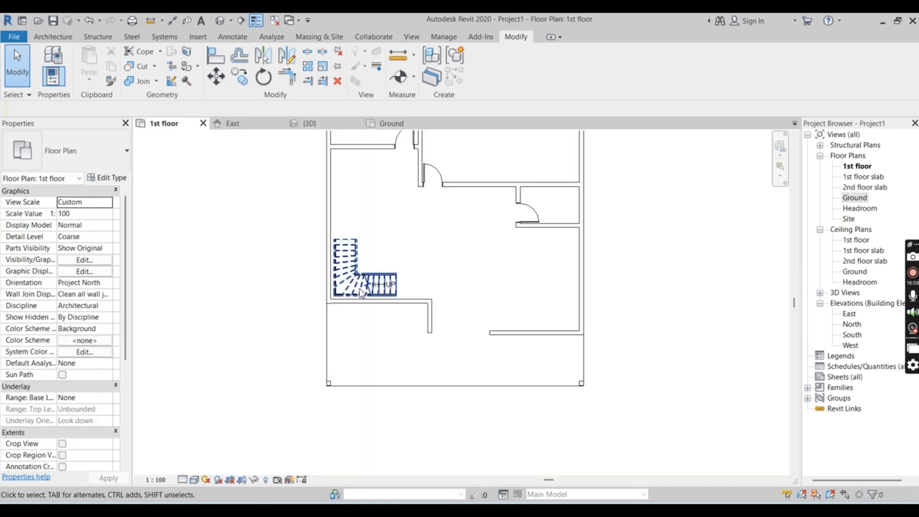
left_click(53, 36)
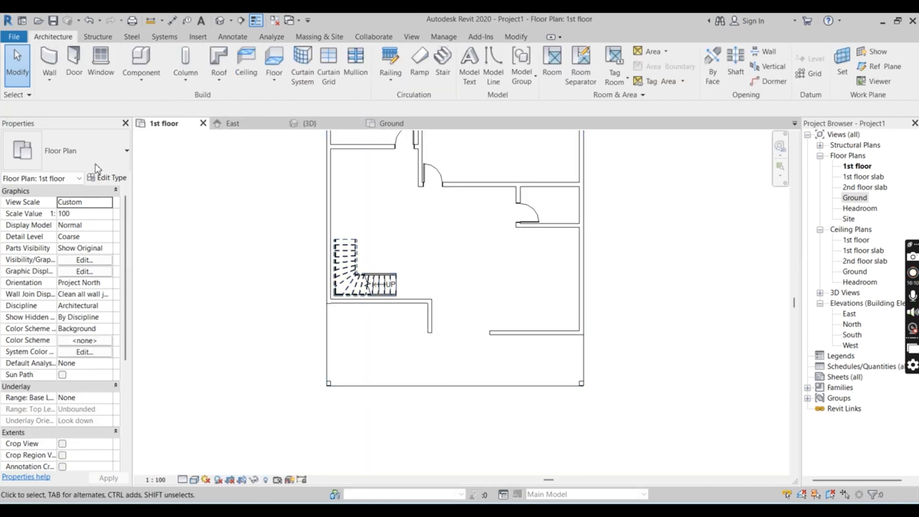
left_click(50, 67)
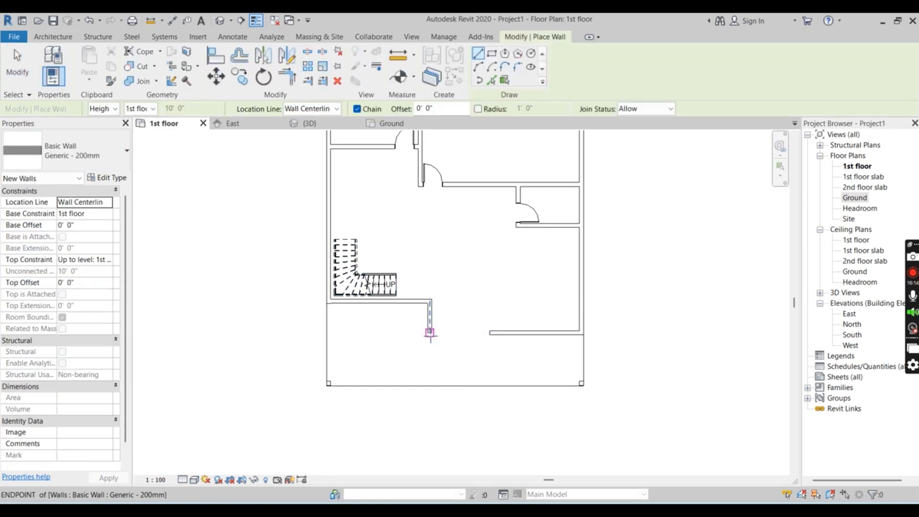
left_click(430, 333)
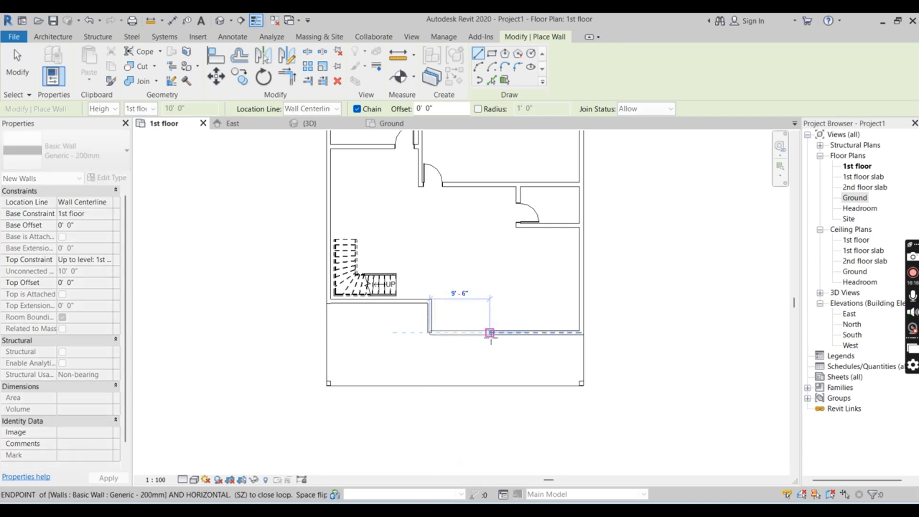
left_click(491, 333)
key("Escape")
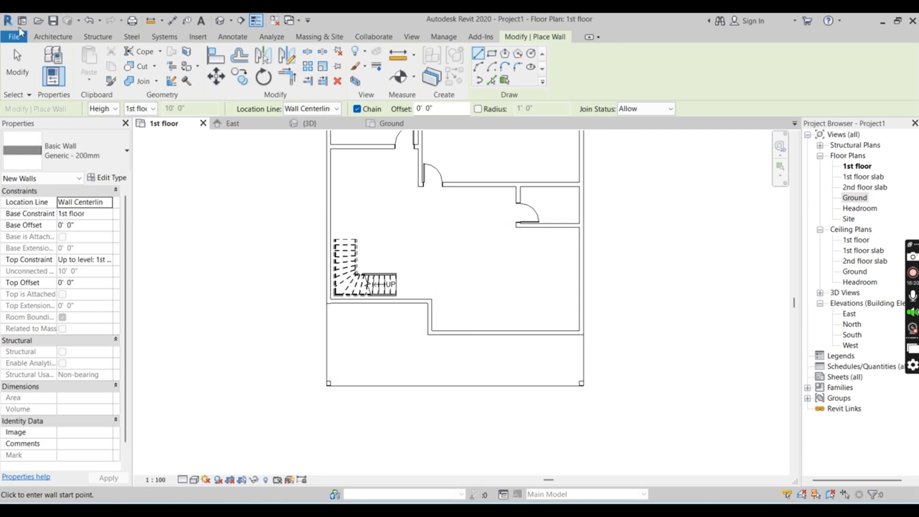
Load the residential door family M_Door-Exterior-Double-Full Glass-Wood_Clad with the 1800 x 2400mm type for door placement
left_click(49, 37)
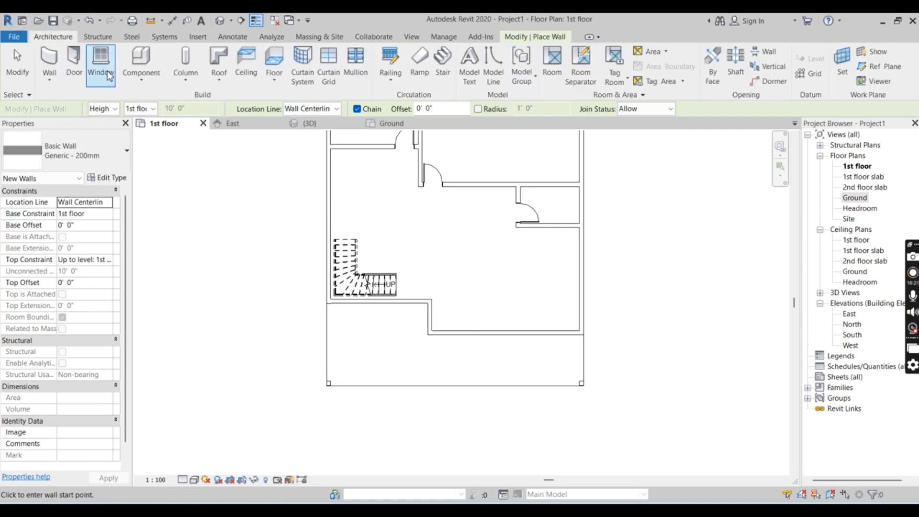
left_click(77, 62)
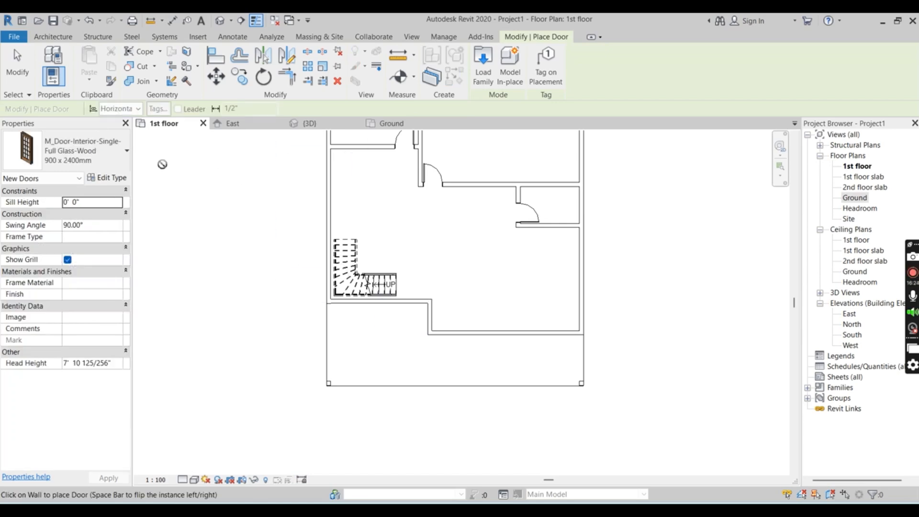
left_click(482, 65)
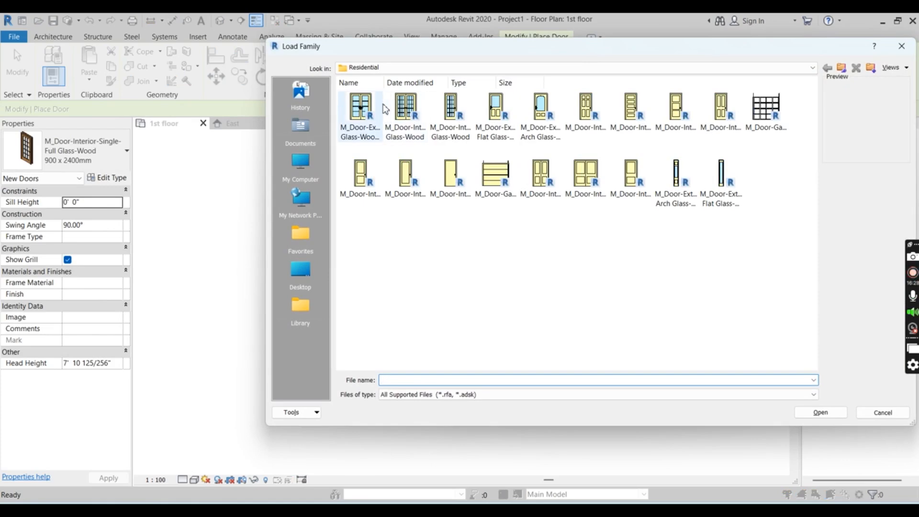
left_click(357, 112)
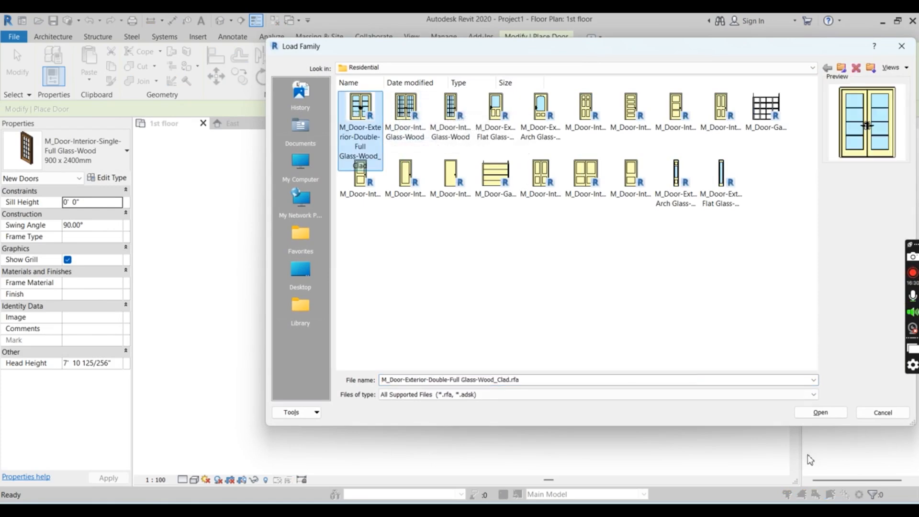
left_click(819, 413)
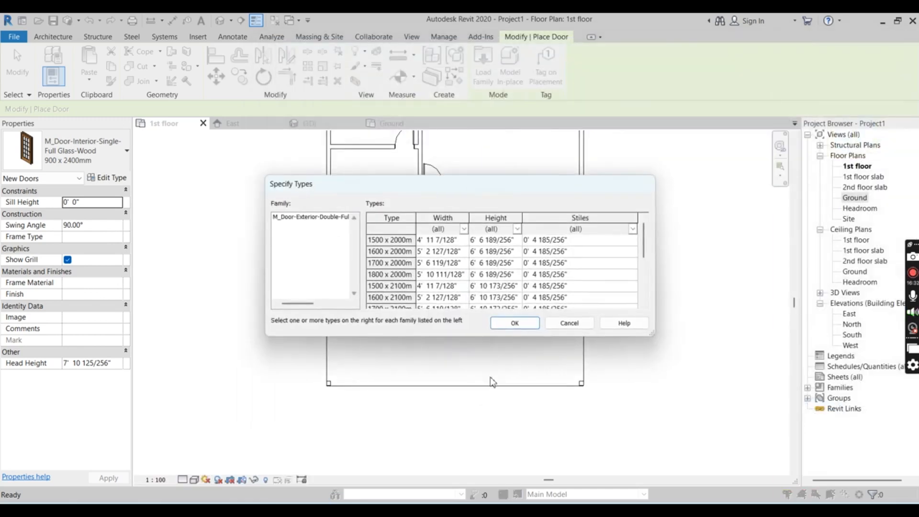
scroll(509, 254, "down", 3)
left_click(375, 286)
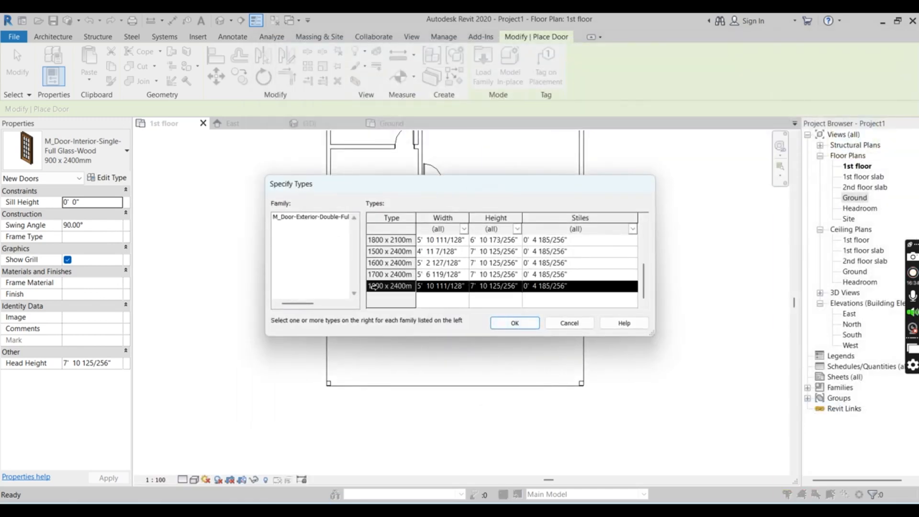
left_click(511, 323)
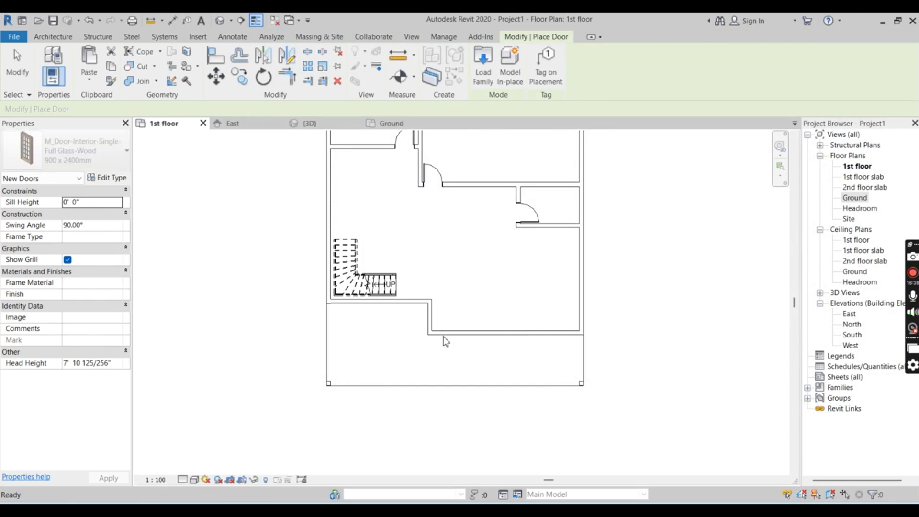
Place the 1800 x 2400mm double door in the front wall, swinging inward and centred 3'-6" from the short vertical partition's centreline
scroll(449, 331, "up", 2)
scroll(449, 331, "up", 2)
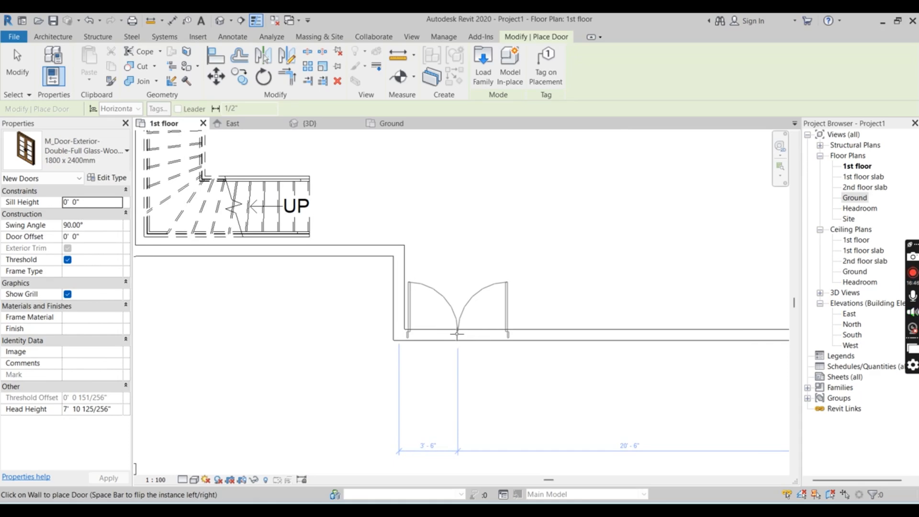
left_click(457, 334)
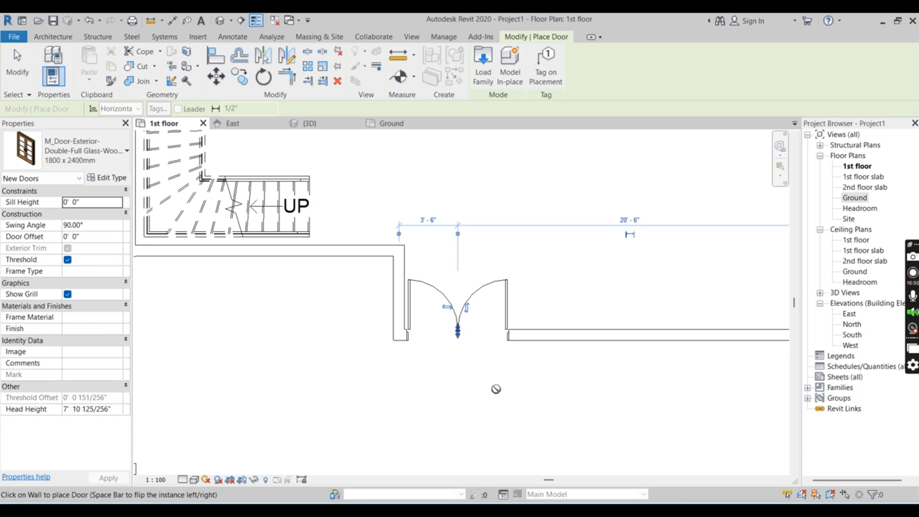
scroll(496, 388, "down", 3)
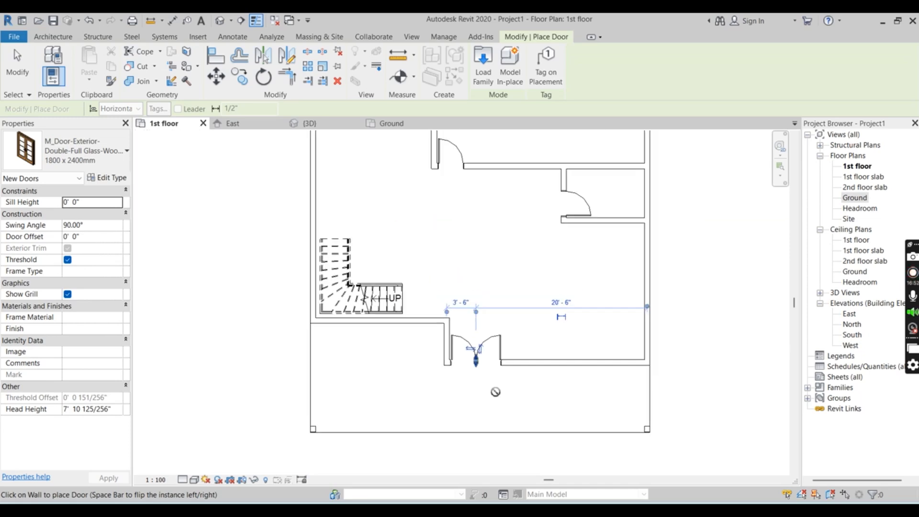
End door placement and check the front double door and the interior layout in the 3D view
left_click(307, 123)
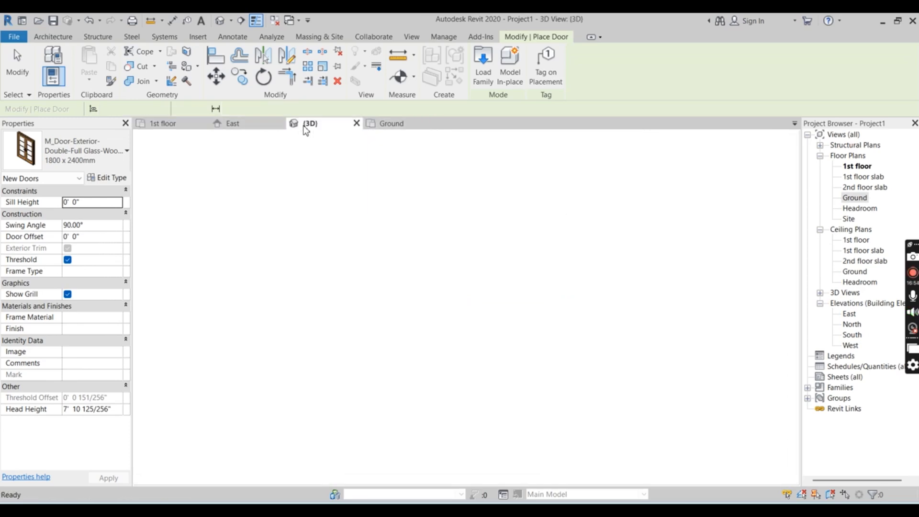
scroll(402, 271, "down", 2)
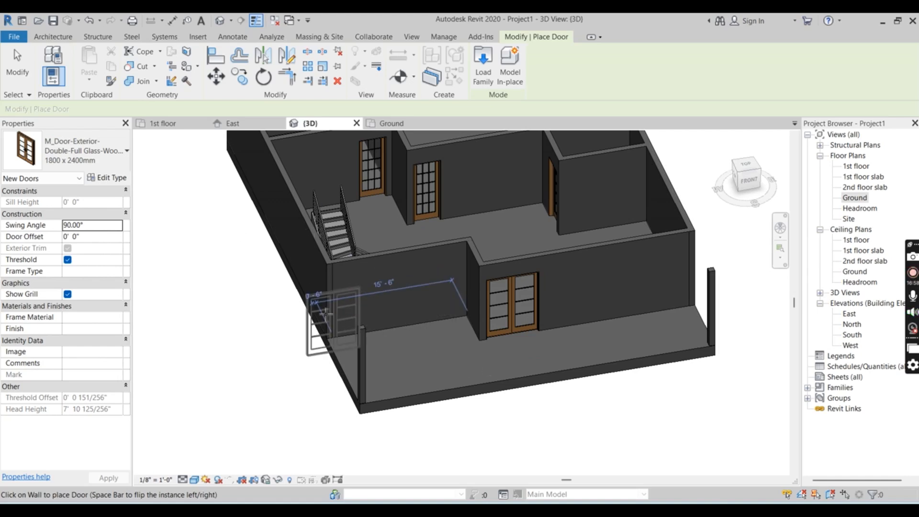
key("Escape")
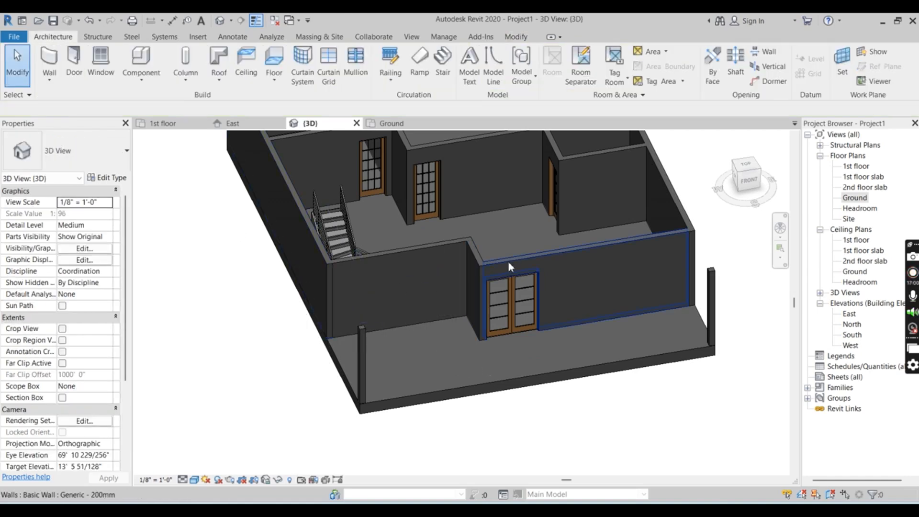
scroll(507, 262, "up", 3)
scroll(500, 342, "down", 3)
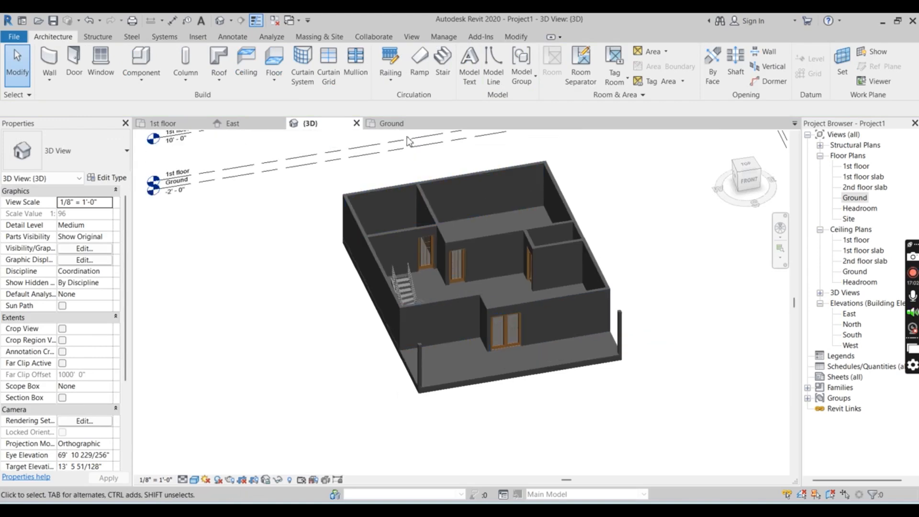
scroll(436, 150, "up", 3)
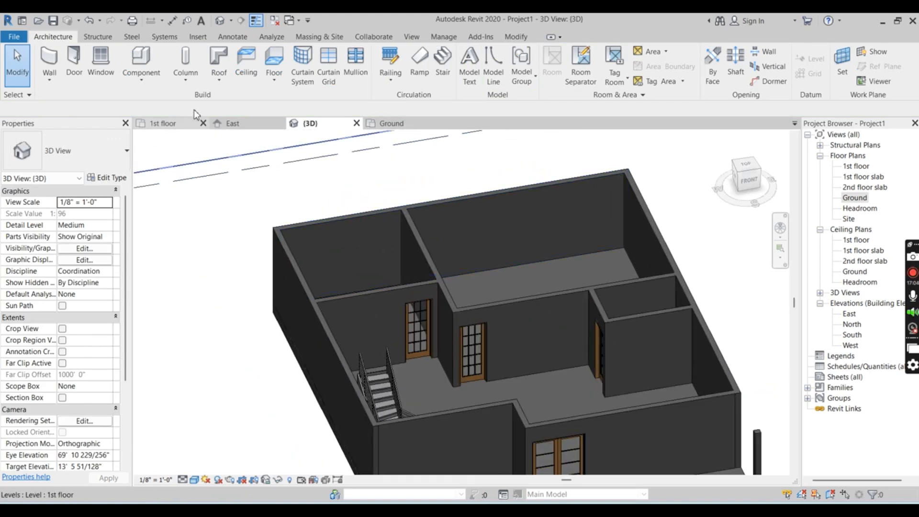
Return to the 1st floor plan and review the overall layout of walls, doors and stair
left_click(163, 125)
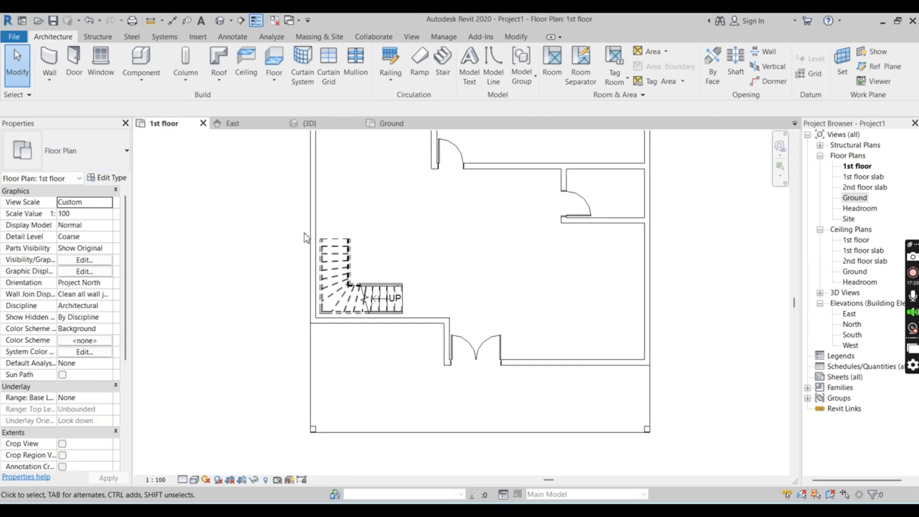
scroll(304, 232, "down", 2)
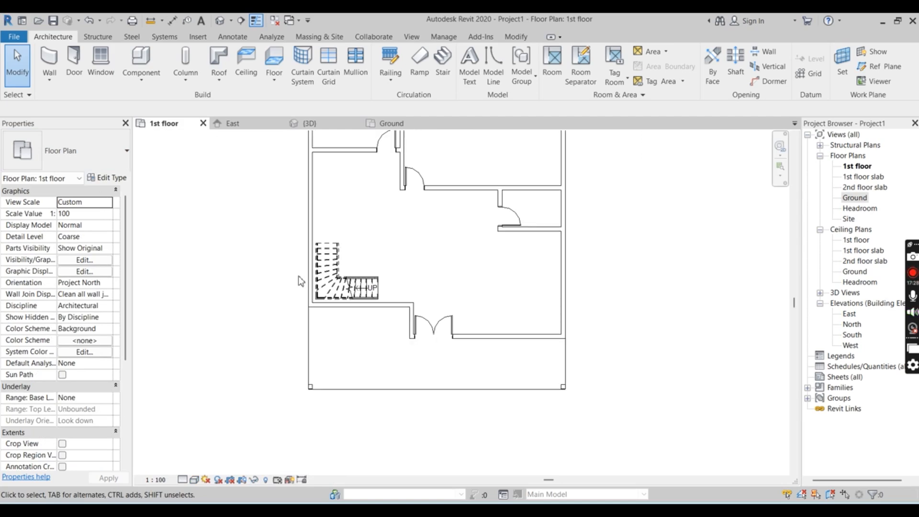
scroll(298, 276, "up", 1)
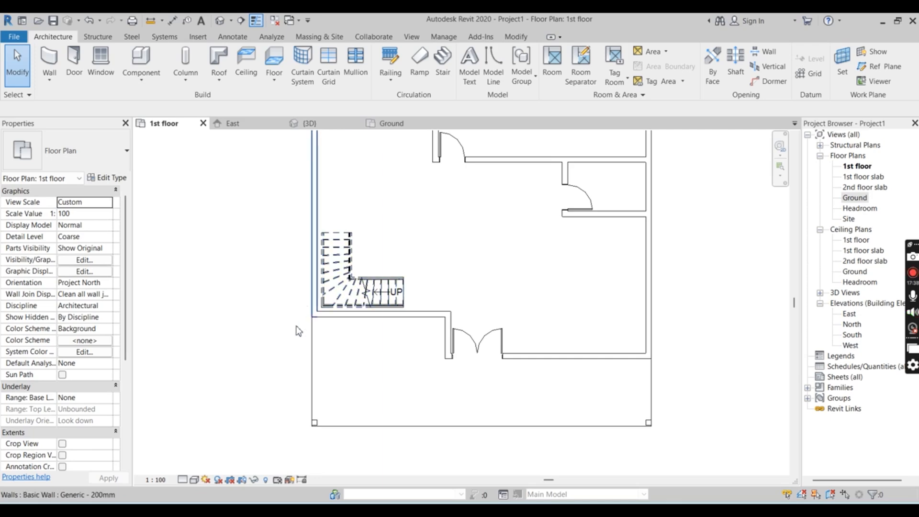
scroll(290, 349, "down", 4)
scroll(309, 198, "up", 2)
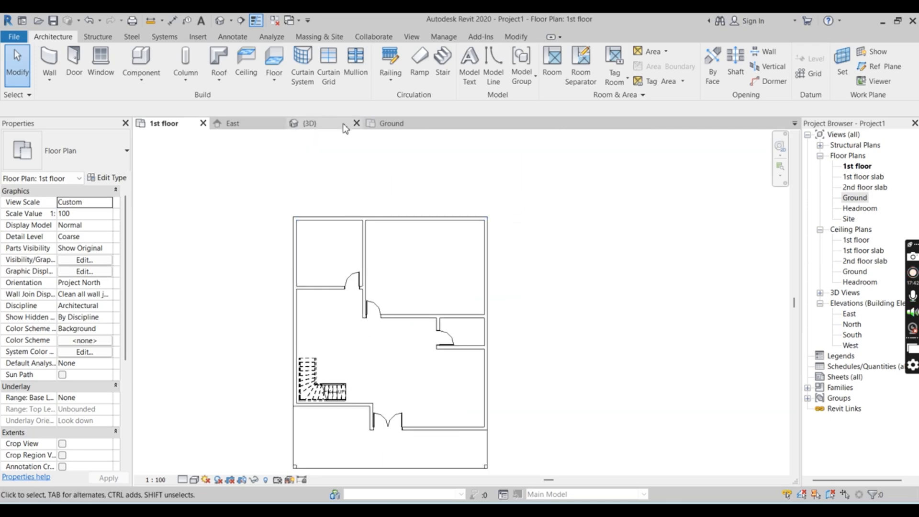
scroll(345, 213, "down", 1)
scroll(342, 206, "down", 1)
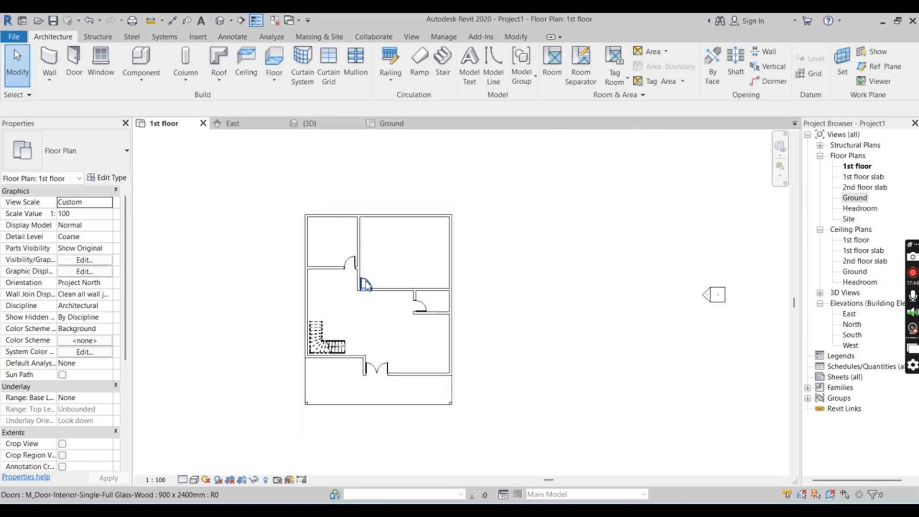
scroll(379, 355, "up", 1)
scroll(383, 390, "up", 1)
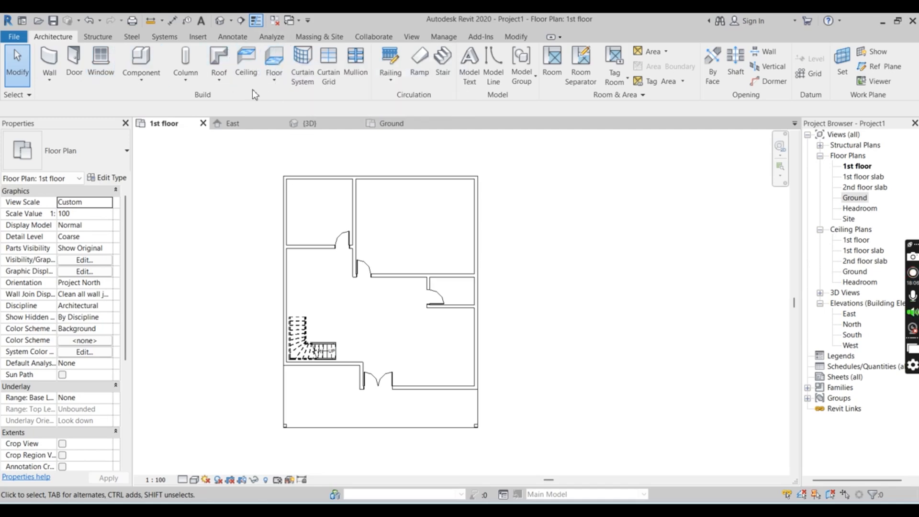
Start a 600 x 1200mm grid compound ceiling on the 1st floor level with a height offset of 10'-0"
left_click(248, 61)
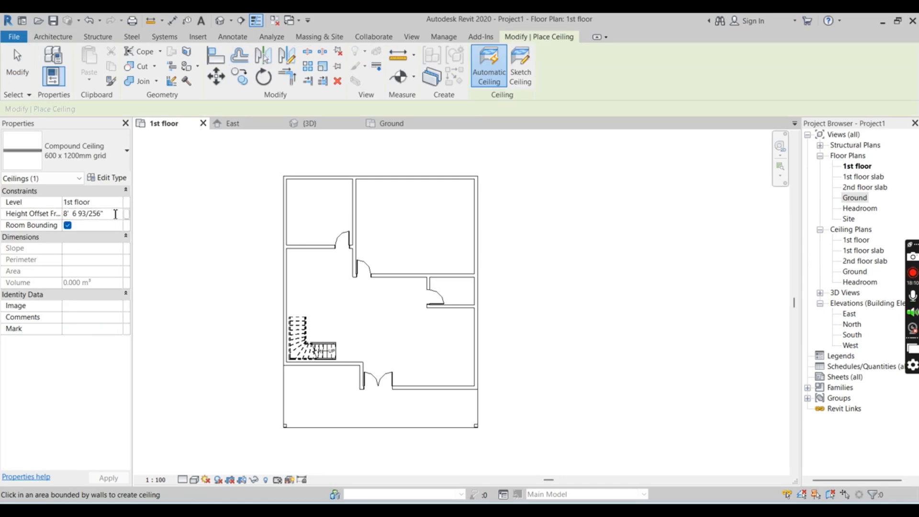
left_click_drag(103, 214, 62, 214)
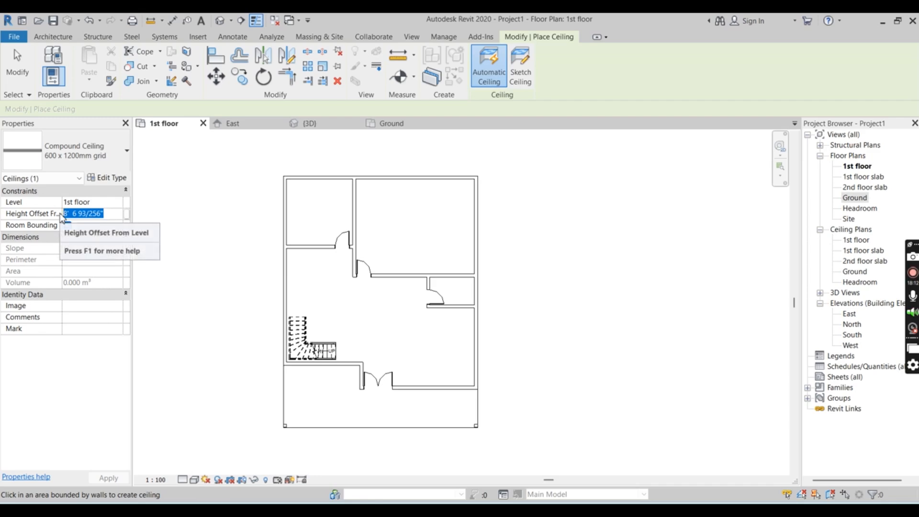
type("10'  0")
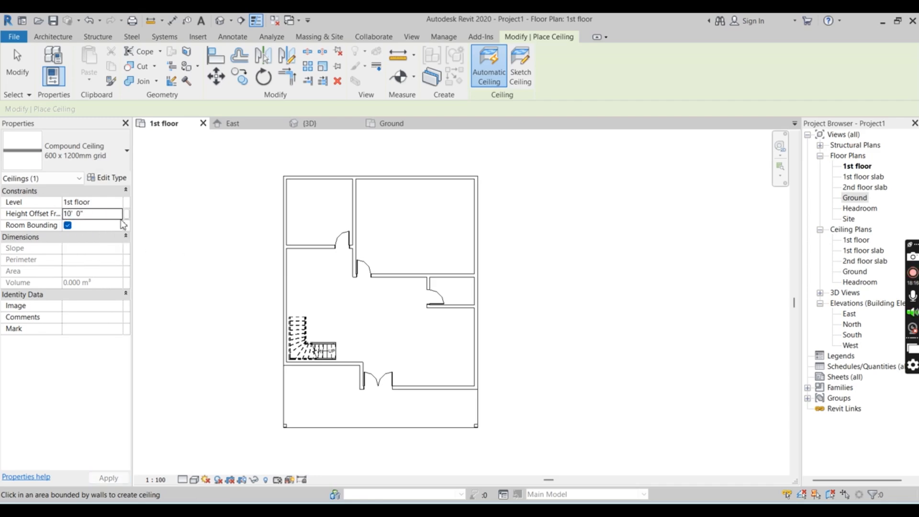
left_click(104, 205)
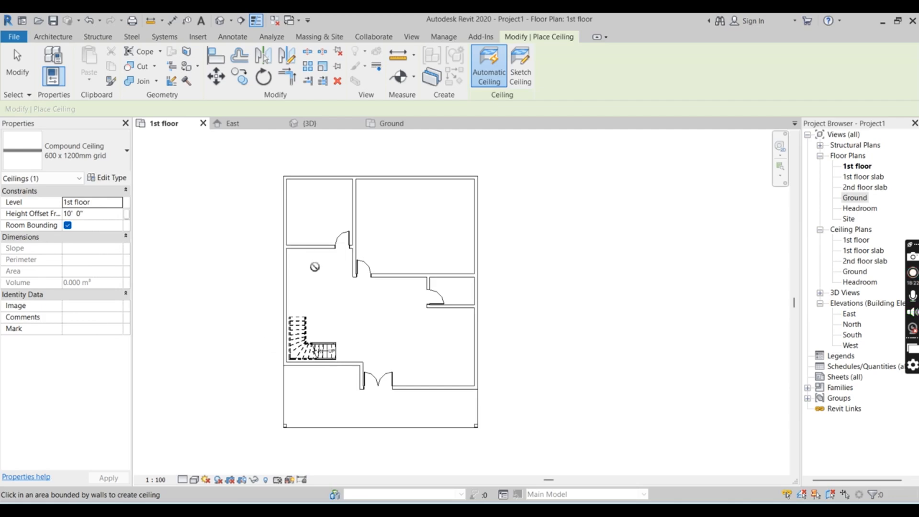
Sketch a rectangular ceiling boundary offset 1'-0" outward around the whole floor slab, including the open front area, and finish the ceiling
left_click(528, 64)
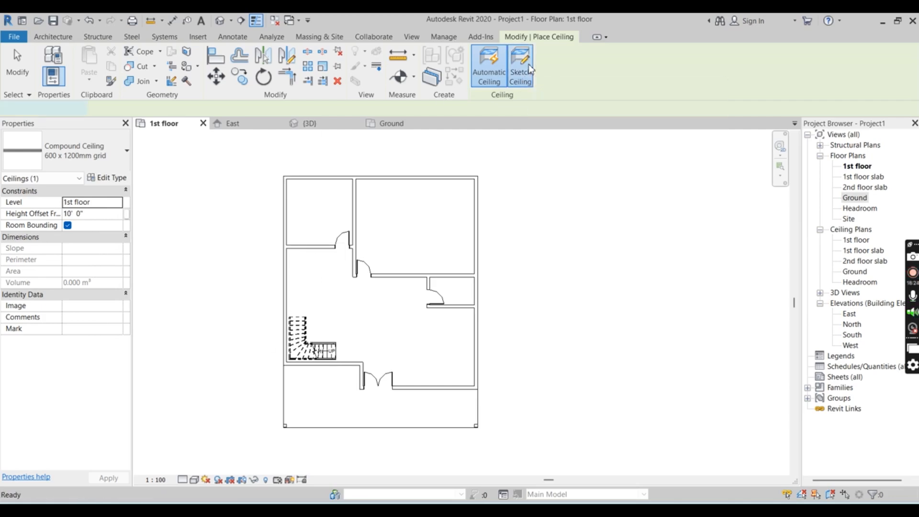
left_click(583, 53)
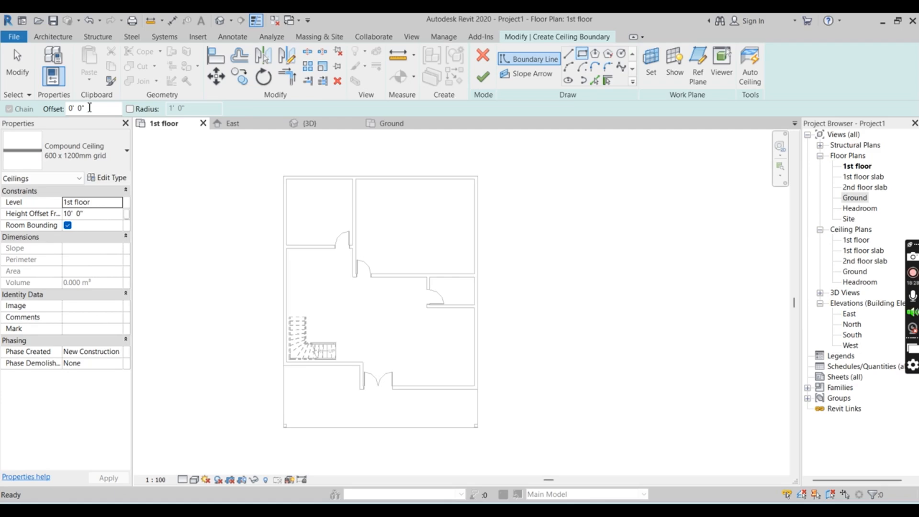
double_click(71, 109)
type("1")
left_click_drag(94, 108, 50, 114)
type("1")
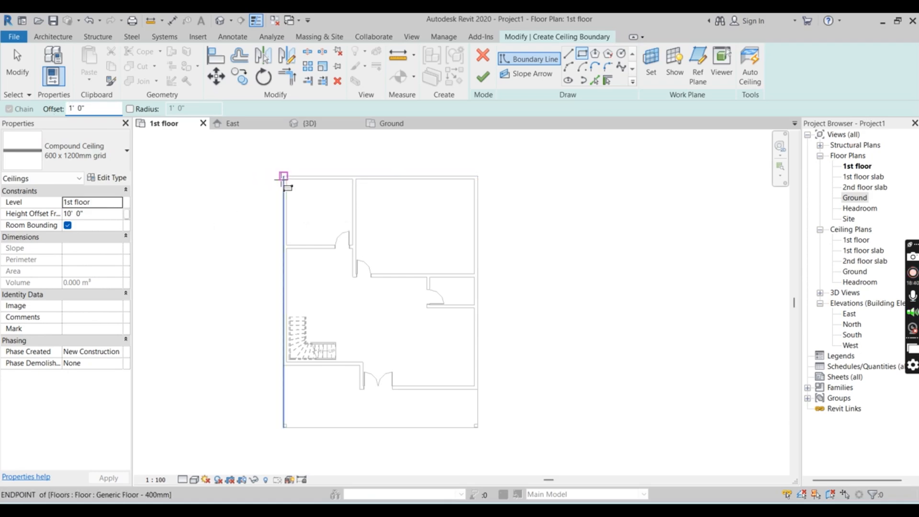
scroll(283, 176, "up", 3)
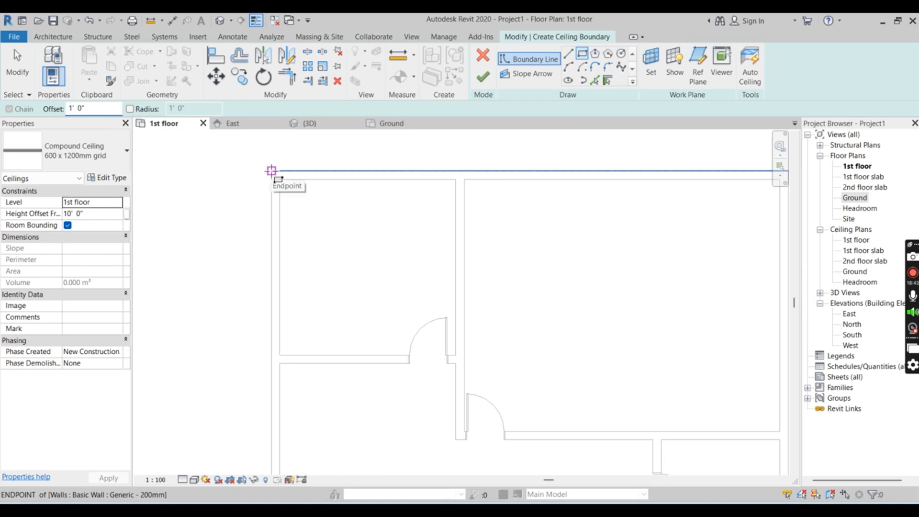
left_click(271, 172)
scroll(502, 309, "down", 4)
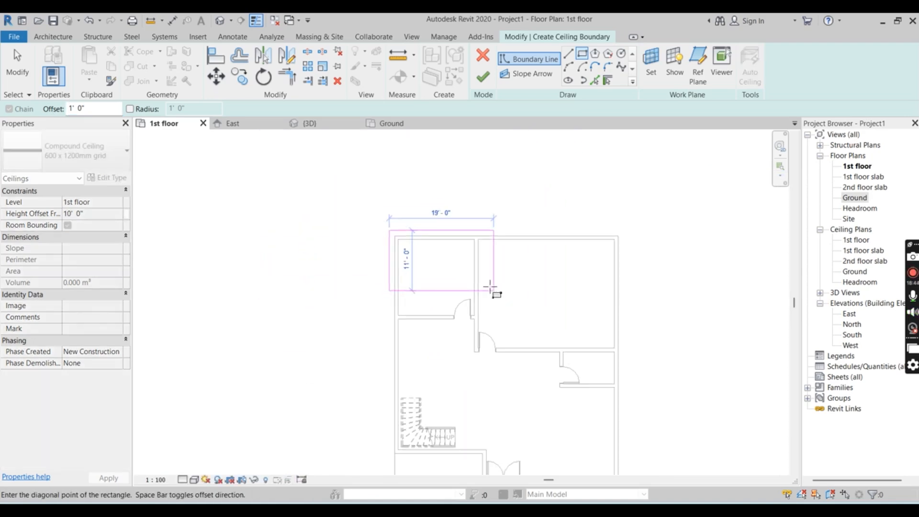
scroll(570, 410, "down", 2)
scroll(568, 417, "up", 5)
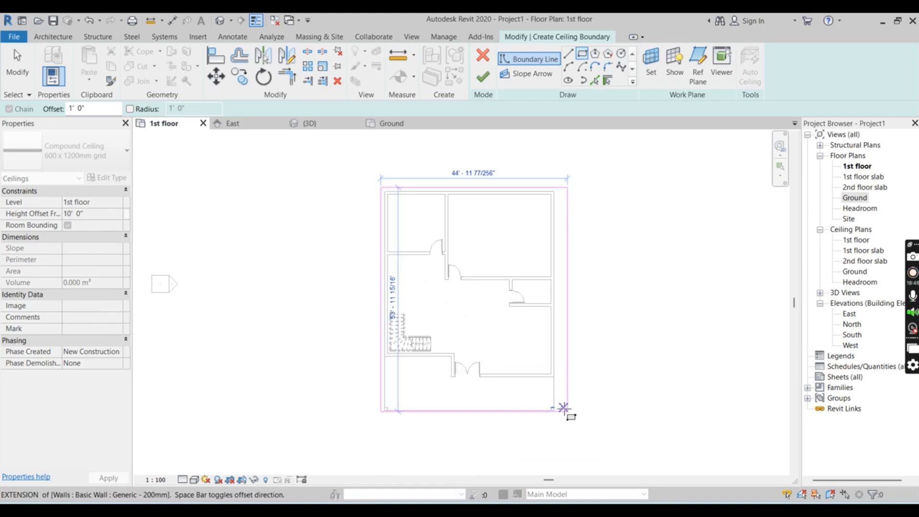
scroll(540, 411, "up", 2)
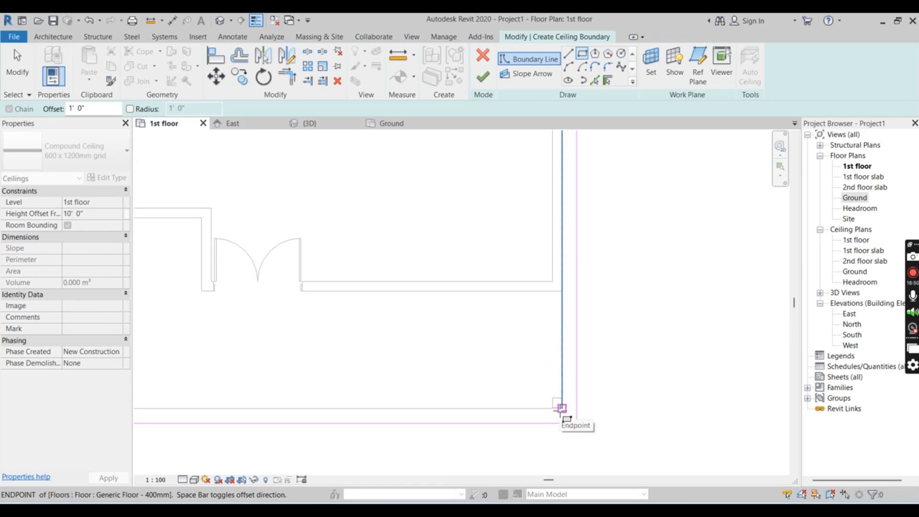
left_click(561, 408)
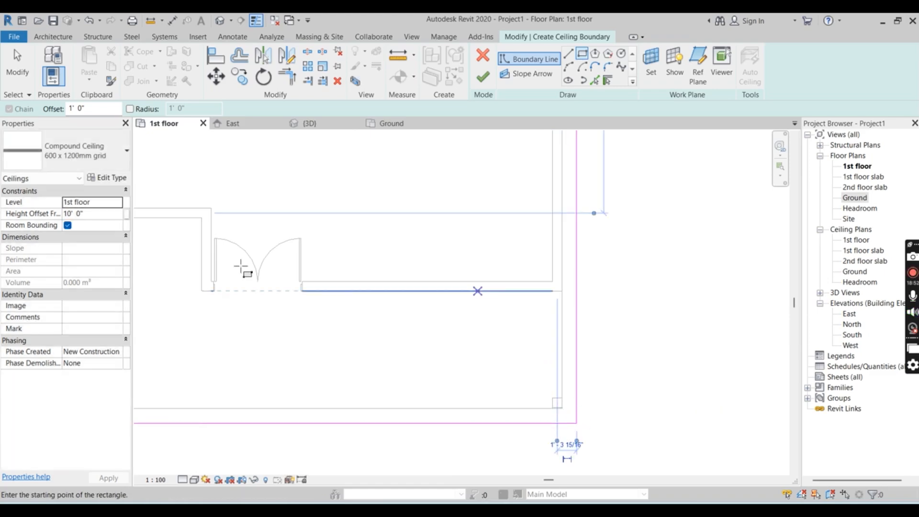
left_click(484, 76)
Inspect the ceiling's overhang and the stair railings beneath it in the 3D view
left_click(308, 123)
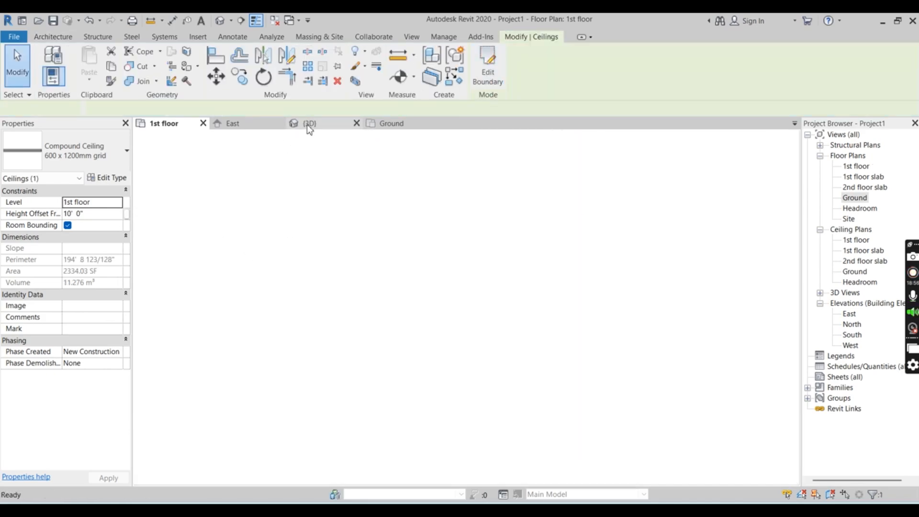
scroll(581, 375, "down", 5)
scroll(575, 369, "up", 6)
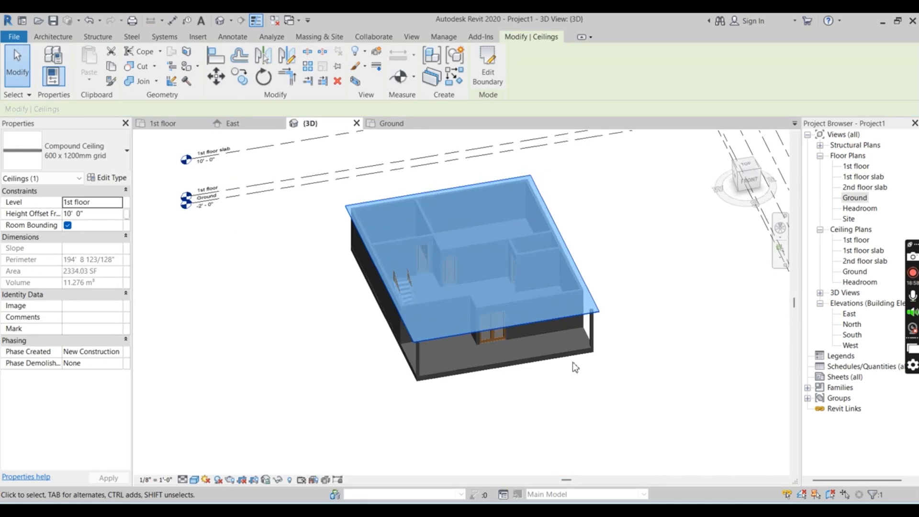
left_click(573, 420)
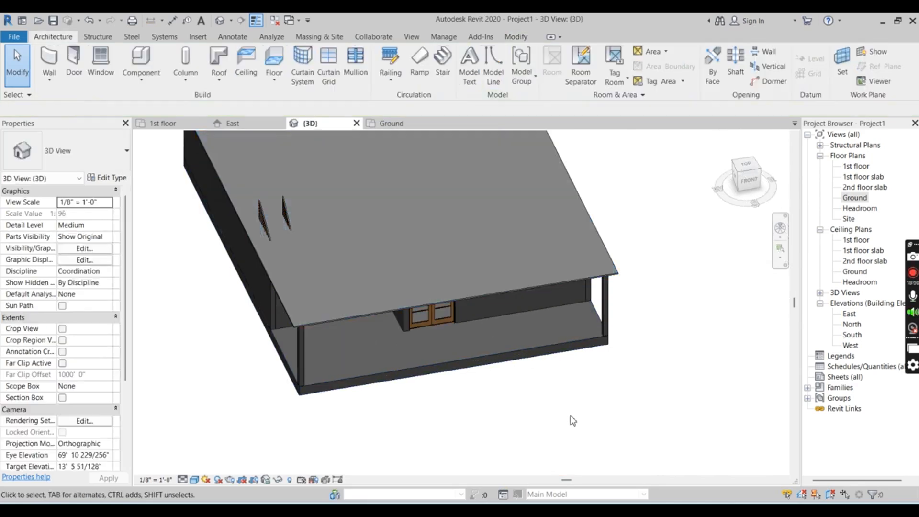
scroll(265, 253, "up", 2)
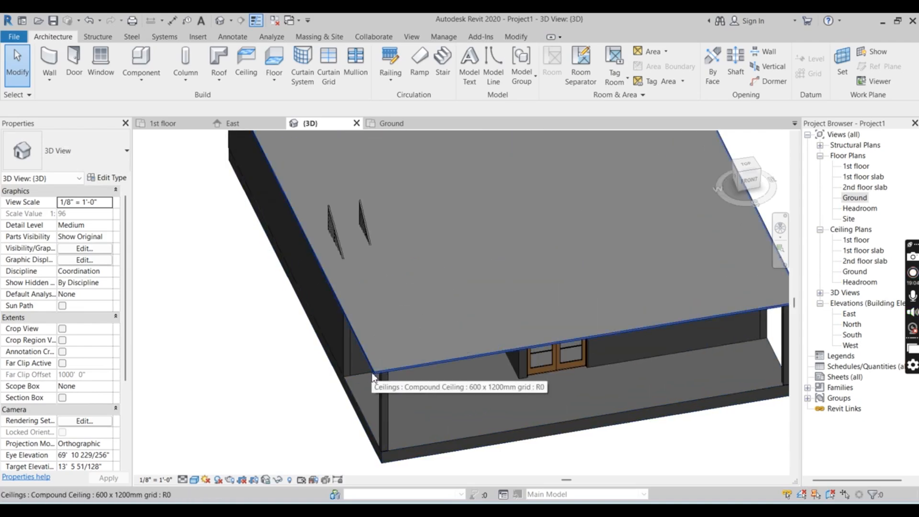
scroll(370, 371, "down", 2)
scroll(404, 333, "up", 2)
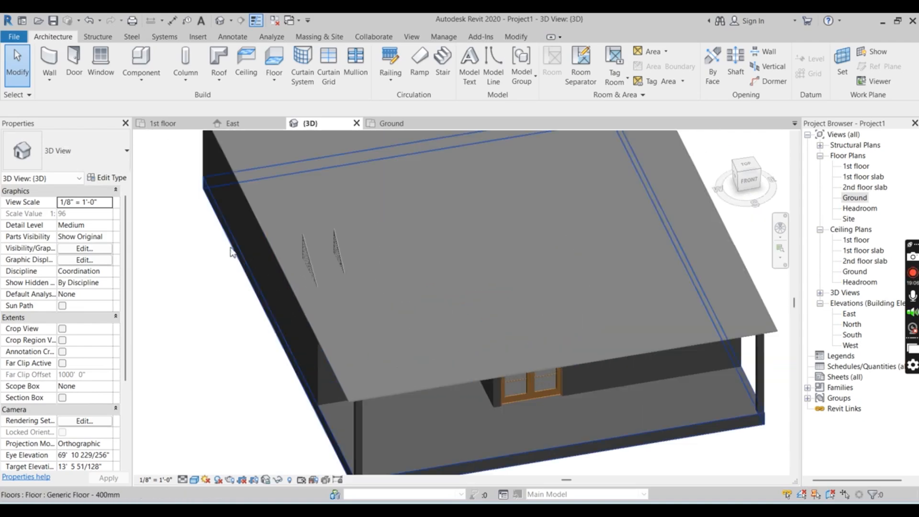
Open the 1st floor slab floor plan and review the whole ceiling outline and the stair
double_click(864, 177)
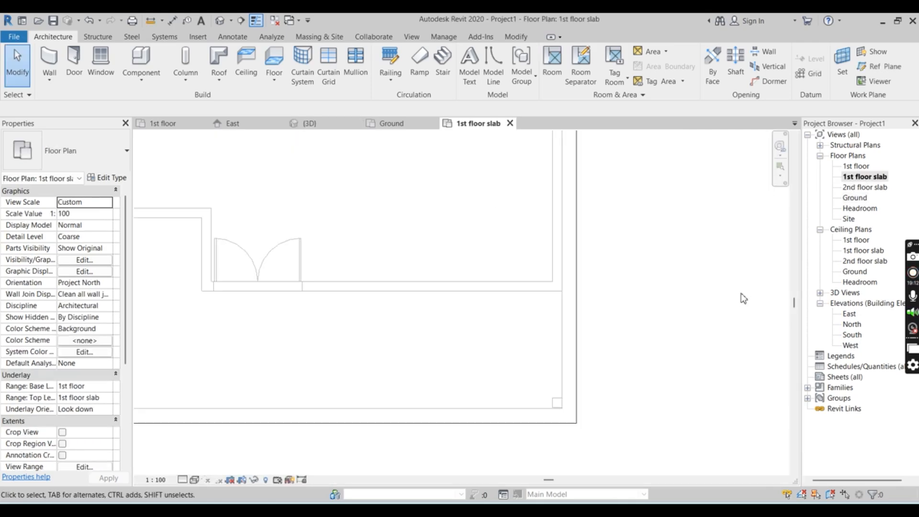
scroll(544, 267, "down", 5)
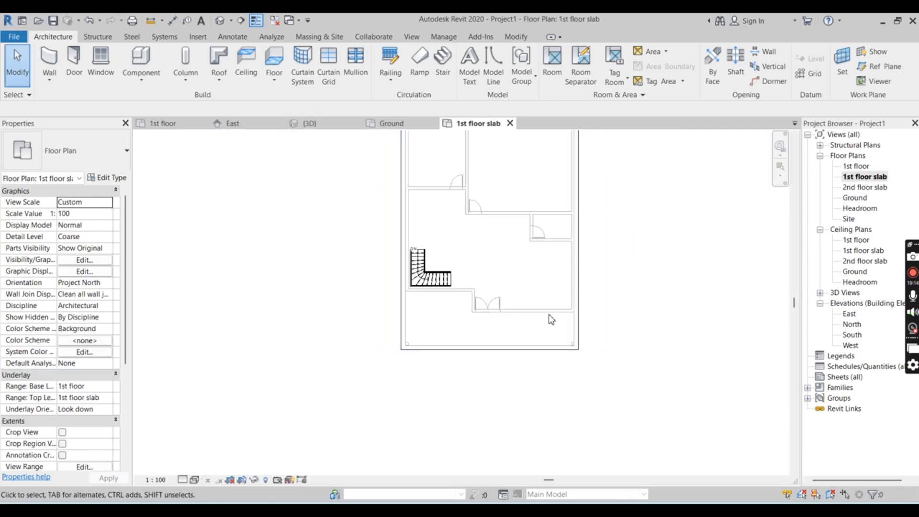
scroll(602, 208, "down", 3)
scroll(593, 217, "up", 6)
scroll(595, 224, "down", 2)
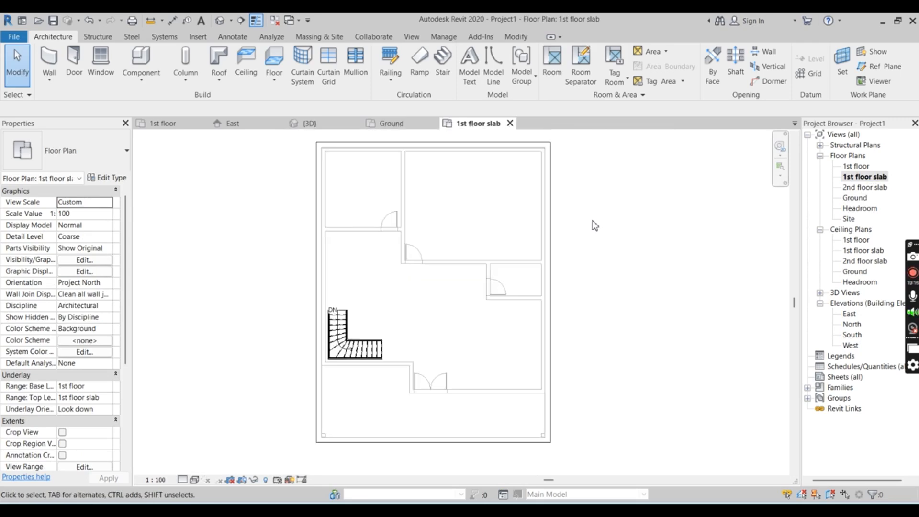
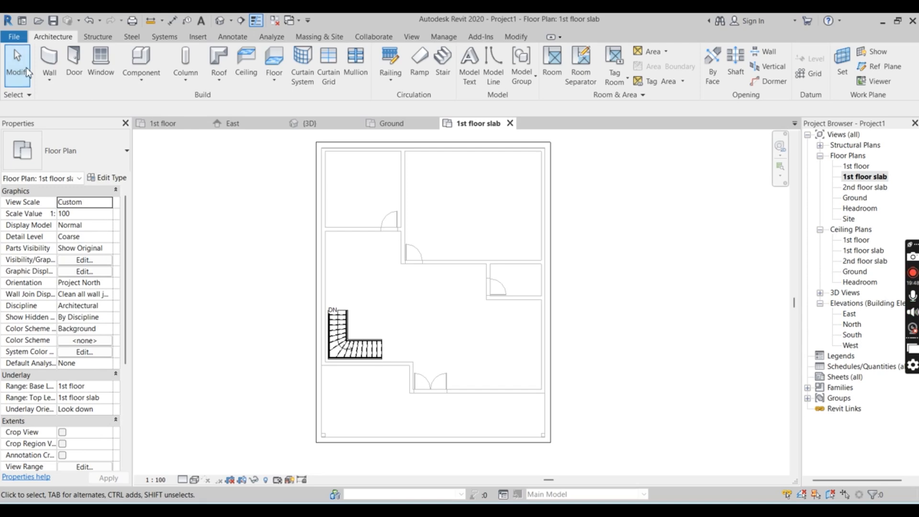
key("w")
key("a")
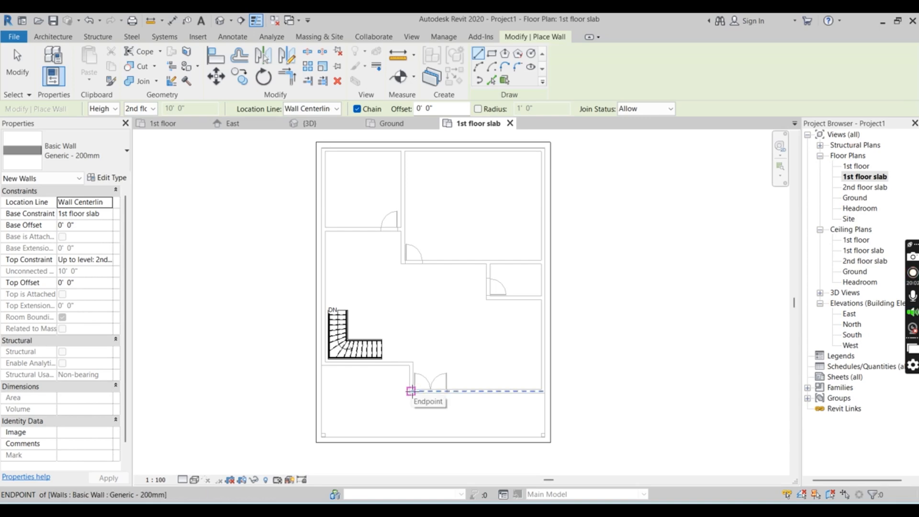
scroll(411, 391, "up", 4)
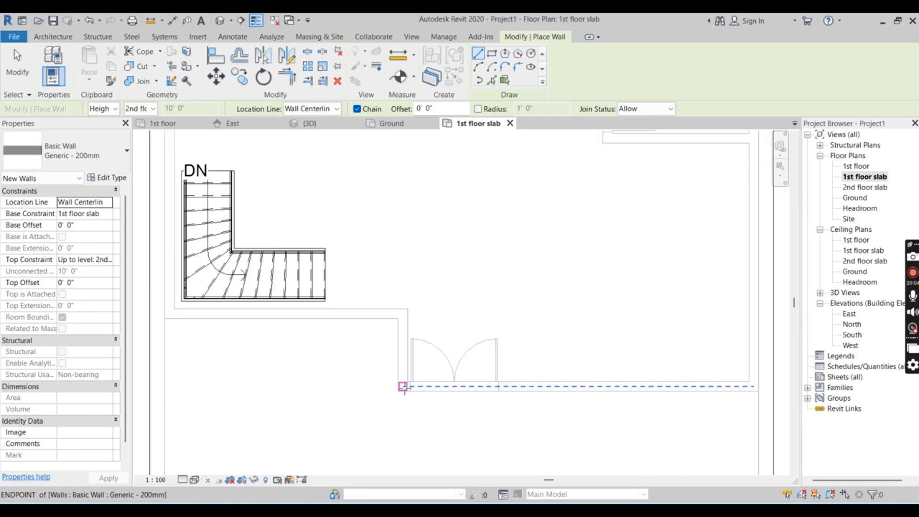
key("Escape")
key("Escape")
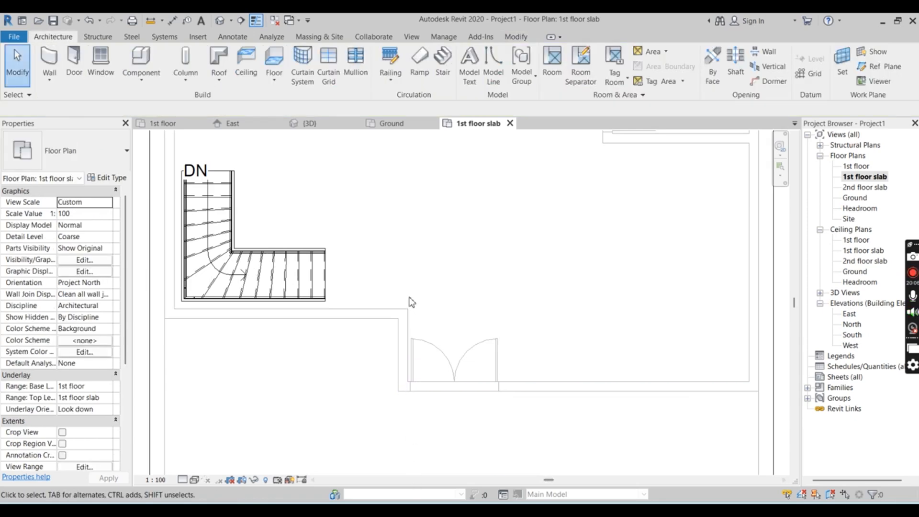
scroll(407, 402, "down", 3)
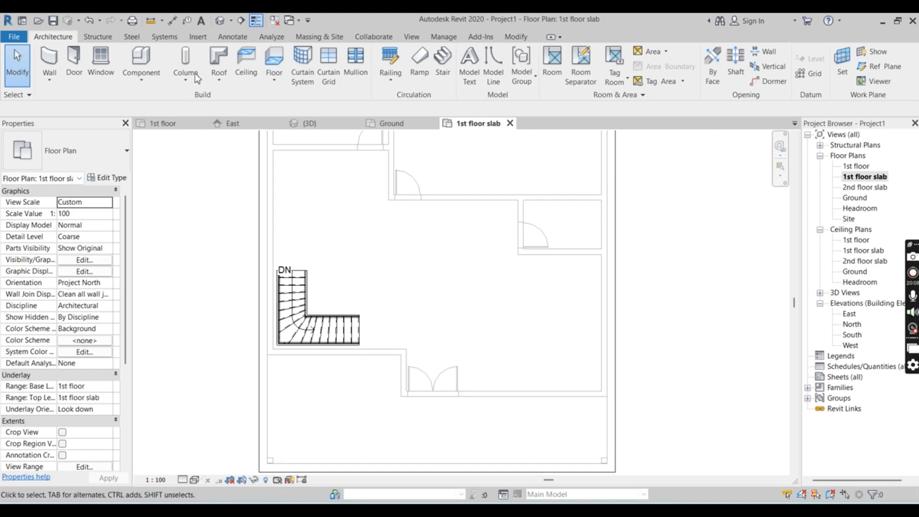
Try a Generic - 200mm wall from the corner beside the double door to the floor slab's front edge, and undo it
left_click(50, 63)
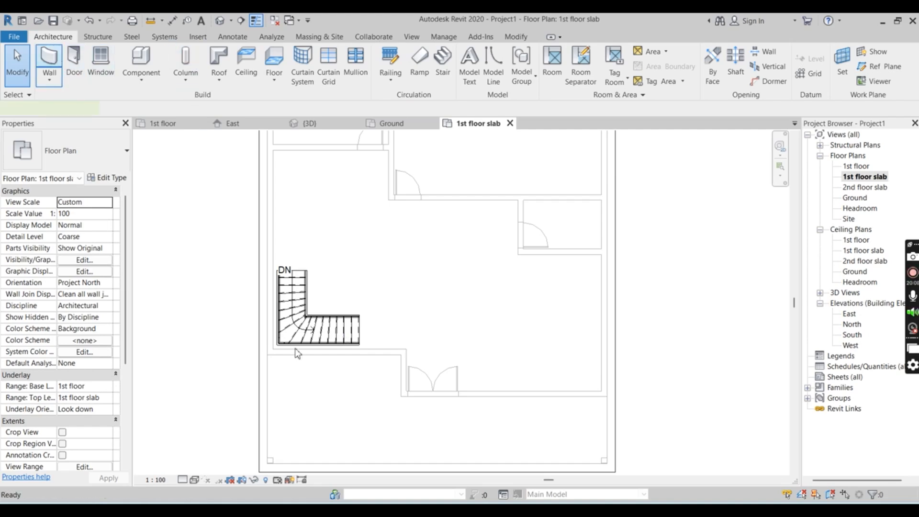
scroll(402, 400, "up", 3)
left_click(412, 390)
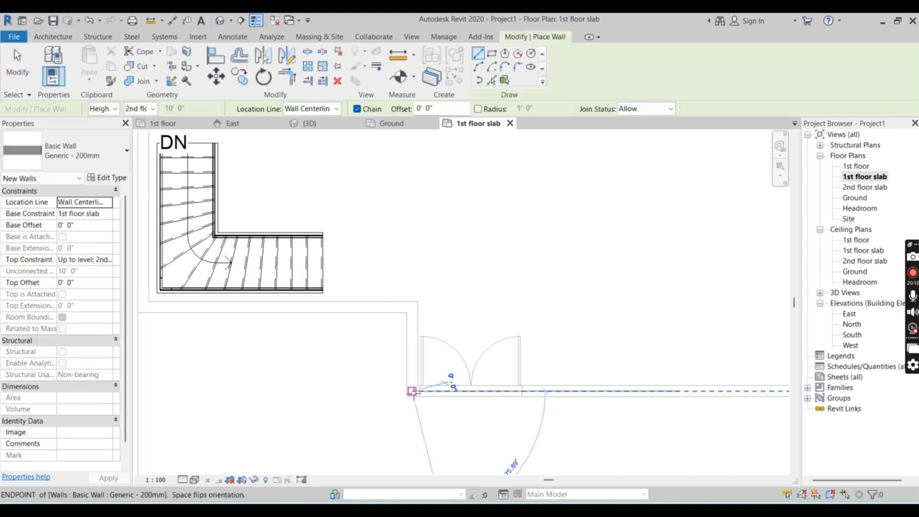
scroll(410, 445, "down", 3)
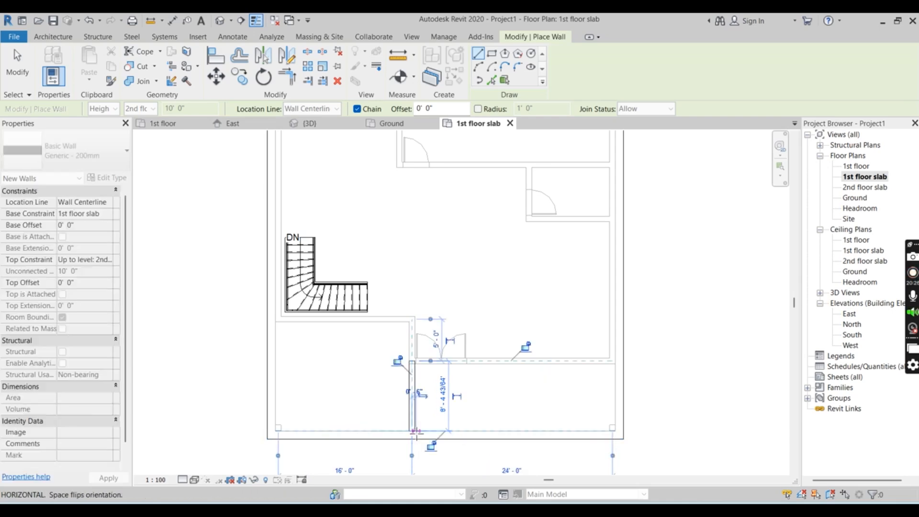
left_click(412, 431)
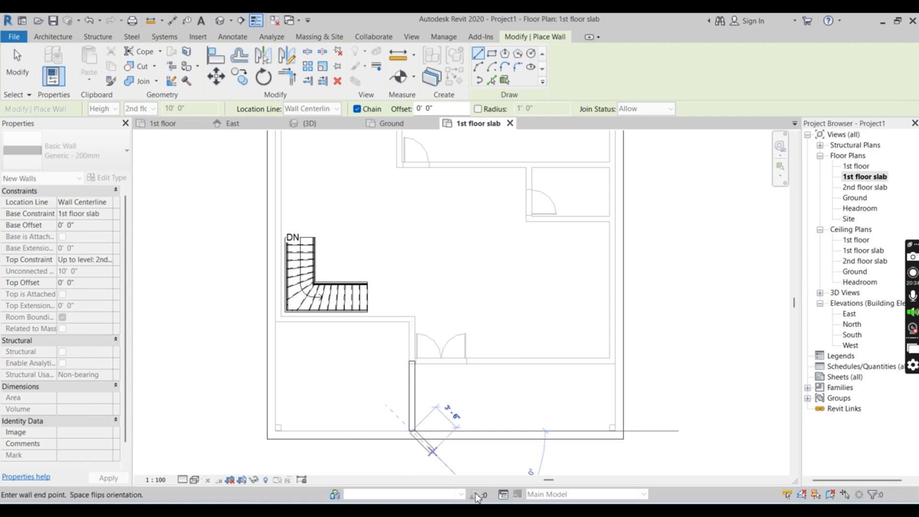
key("Escape")
key("ctrl+z")
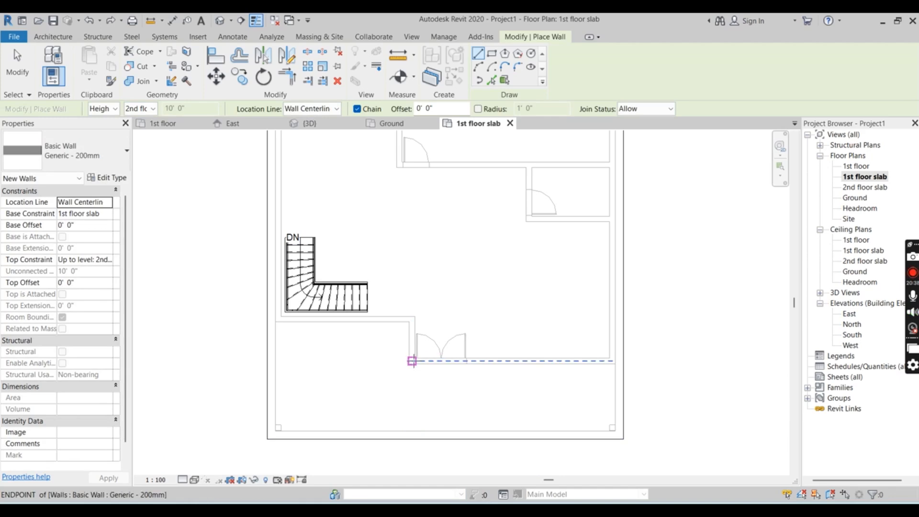
Try a Generic - 200mm wall about 9'-4" long from the corner beside the double door to the ceiling's front edge
scroll(412, 361, "up", 2)
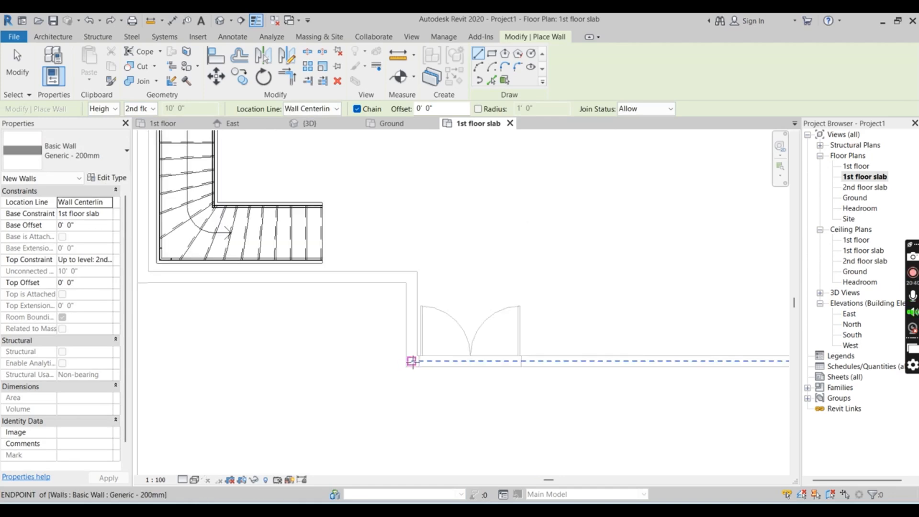
left_click(412, 360)
scroll(414, 412, "down", 1)
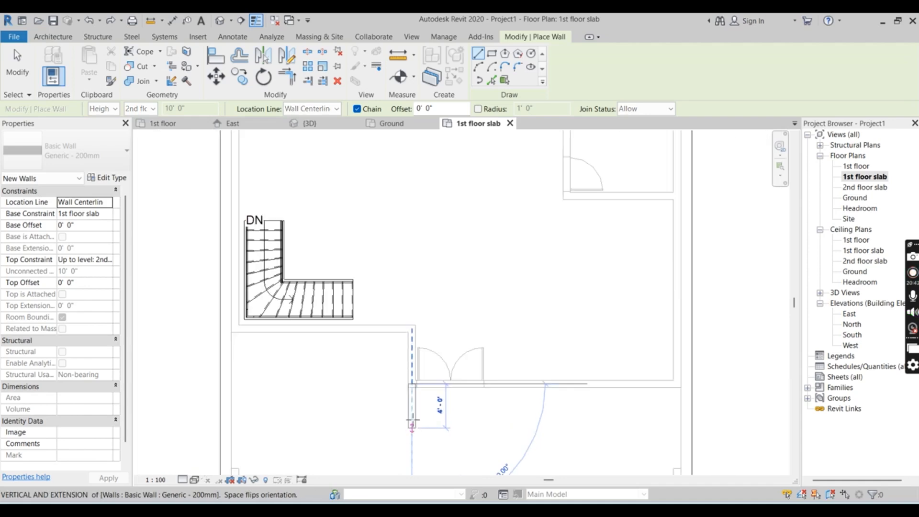
scroll(414, 312, "down", 2)
scroll(412, 436, "up", 5)
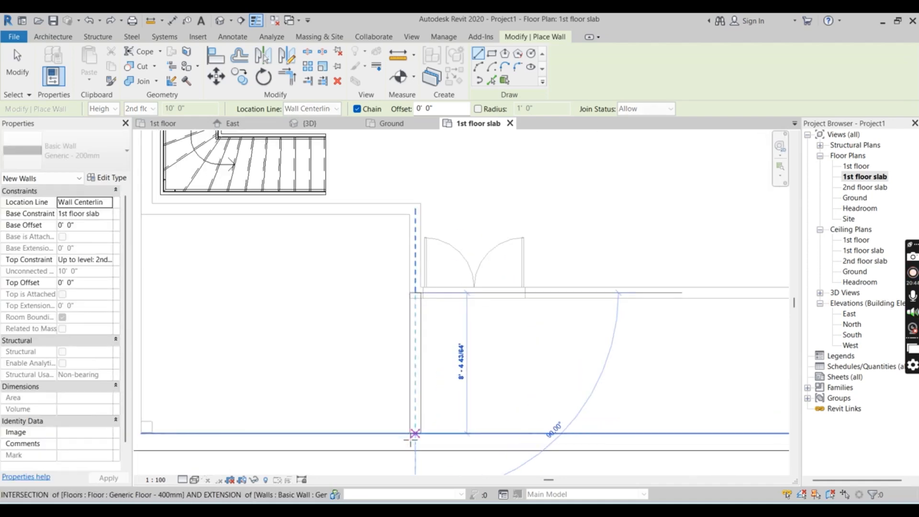
left_click(414, 451)
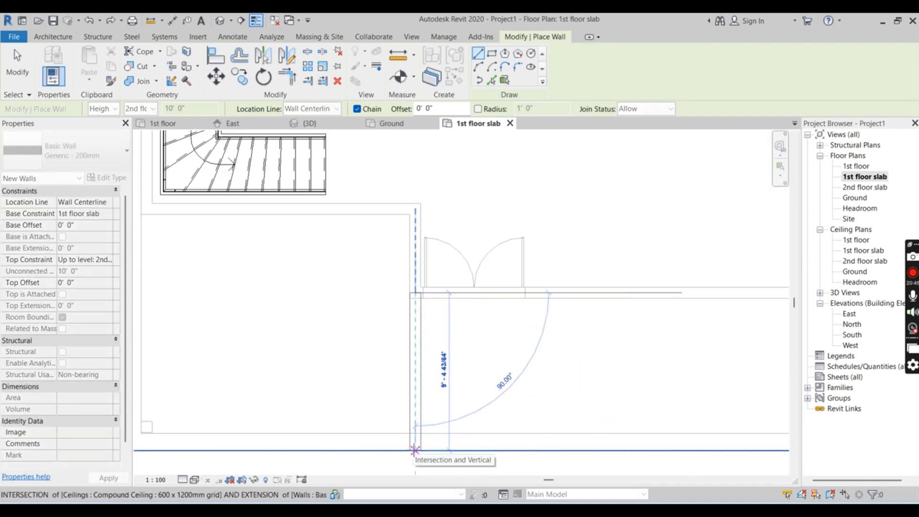
left_click(414, 450)
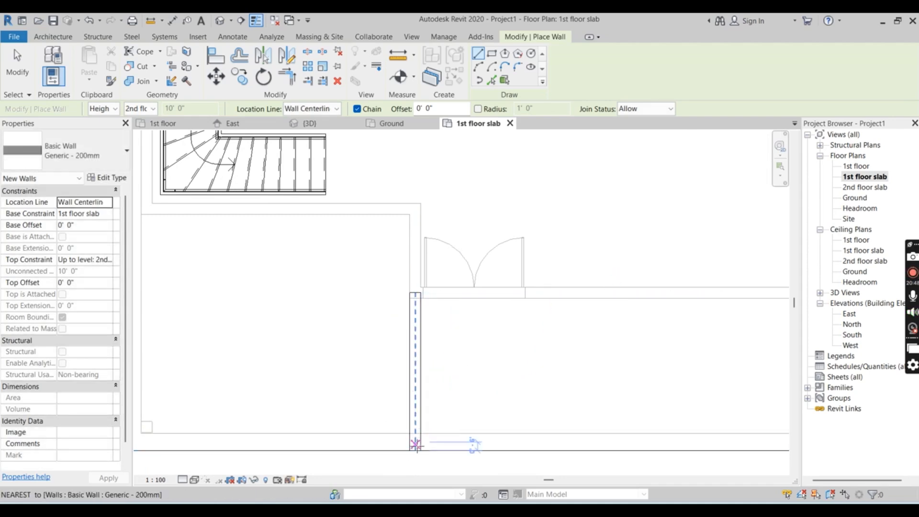
left_click(416, 444)
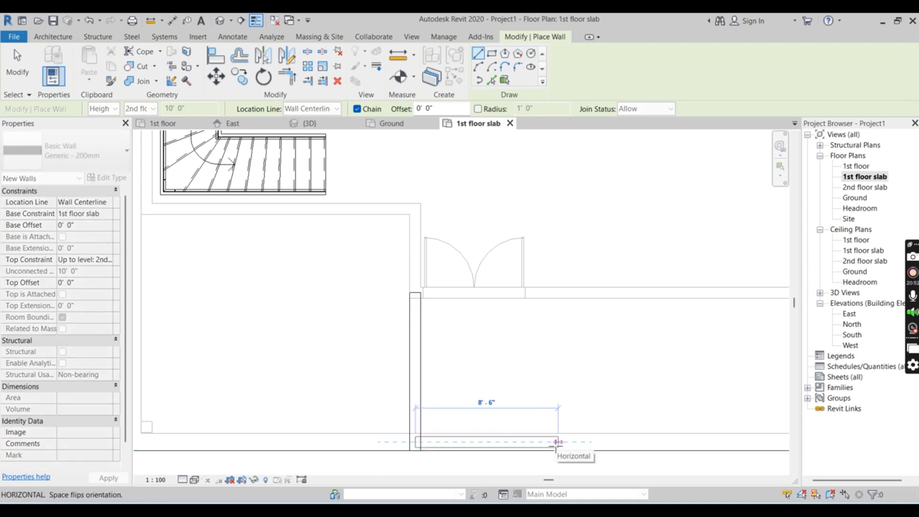
scroll(557, 443, "down", 3)
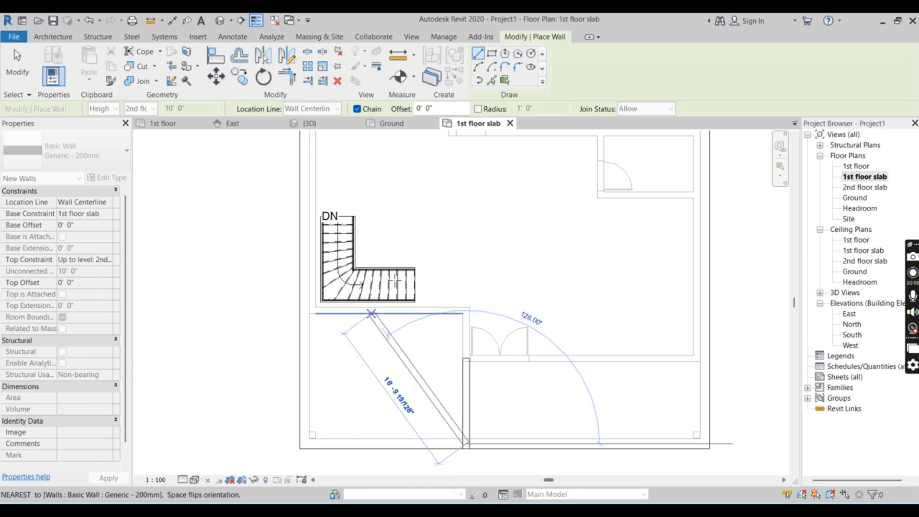
Check the new wall in the 3D view, return to the 1st floor slab plan and undo the wall
left_click(324, 121)
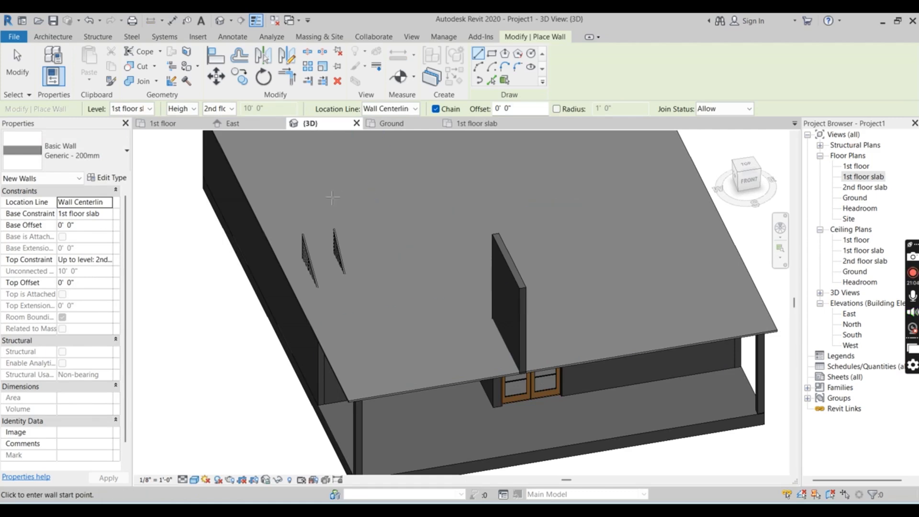
left_click(461, 125)
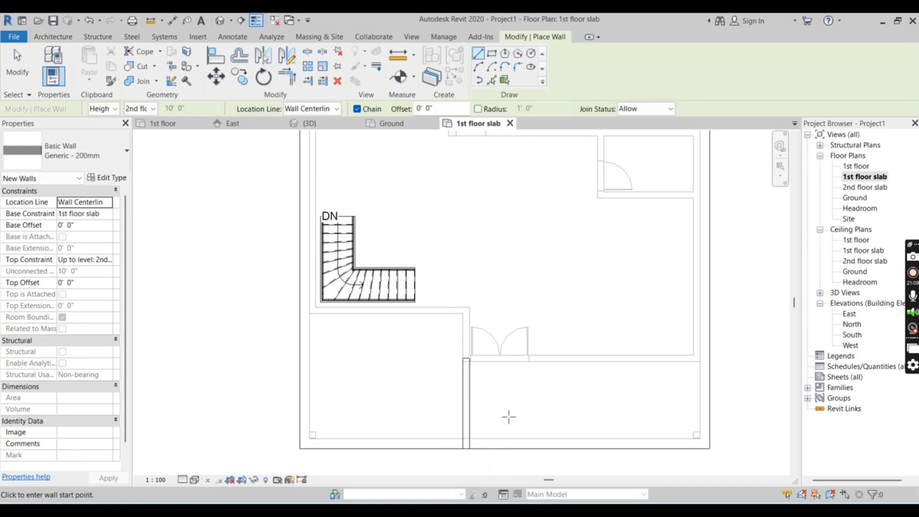
scroll(509, 417, "up", 2)
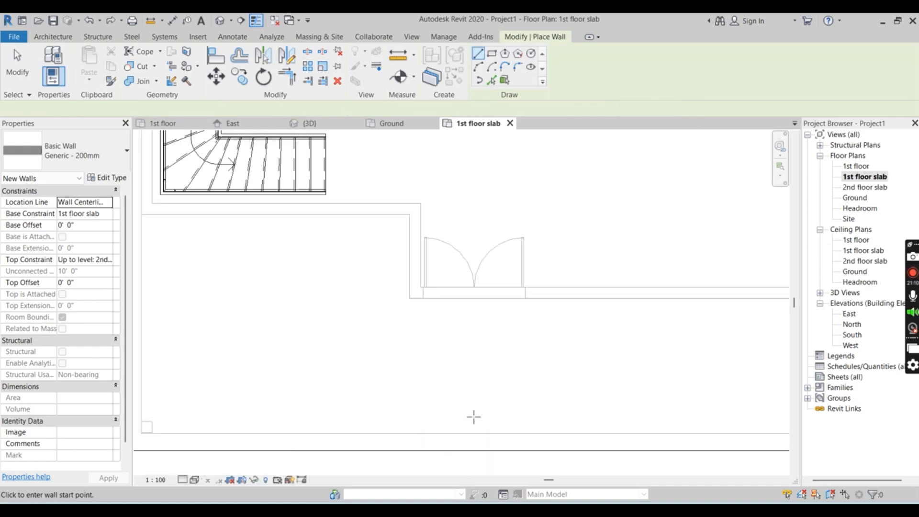
scroll(475, 371, "down", 2)
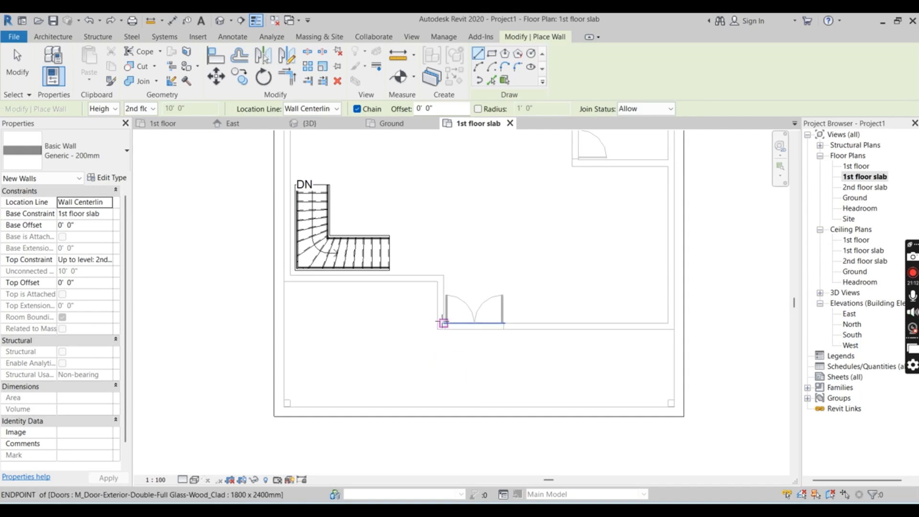
key("Escape")
key("Escape")
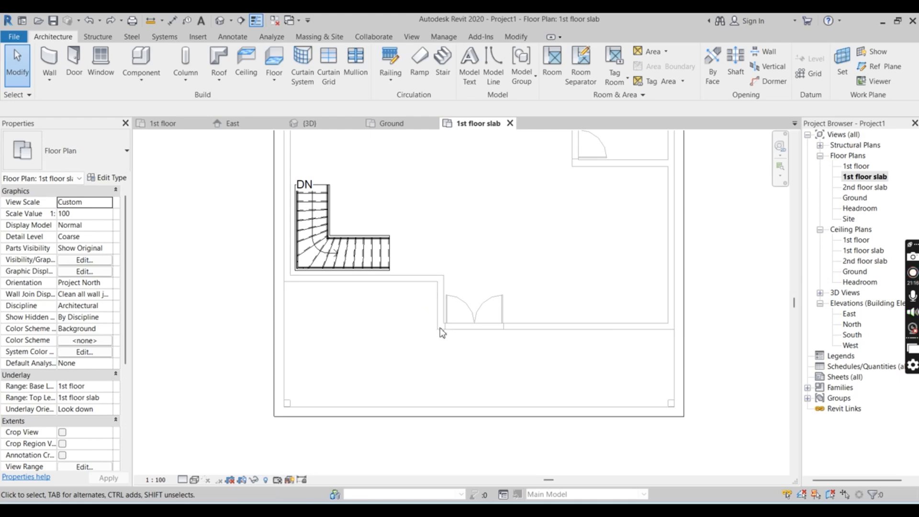
Draw a Generic - 200mm wall from the wall corner beside the double door straight to the floor slab's front edge
left_click(57, 57)
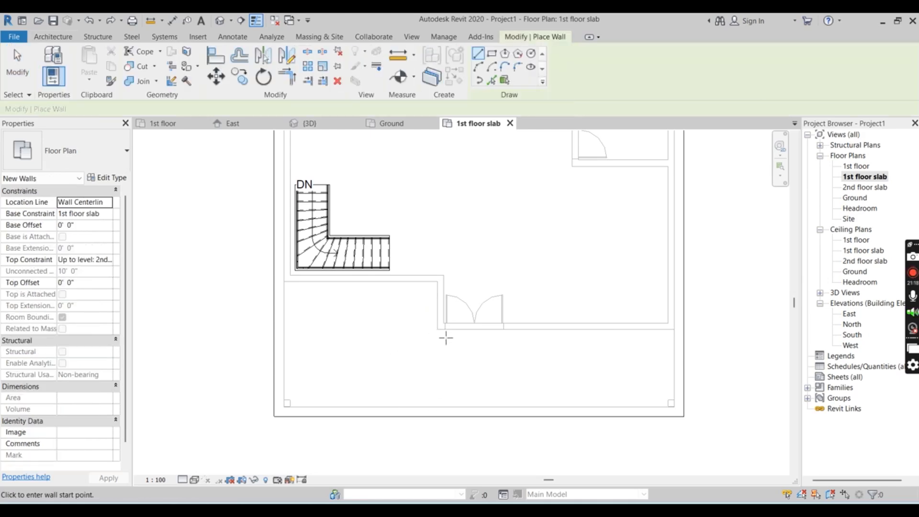
scroll(438, 325, "up", 3)
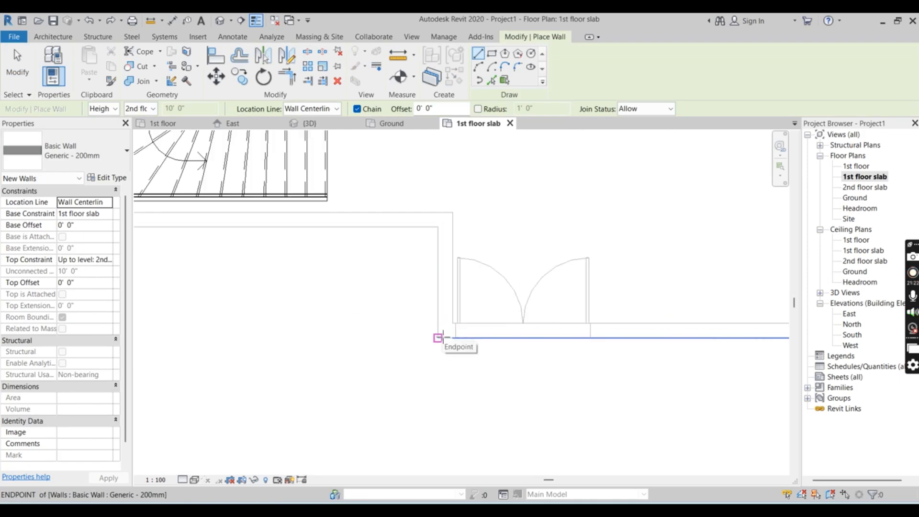
scroll(443, 335, "up", 3)
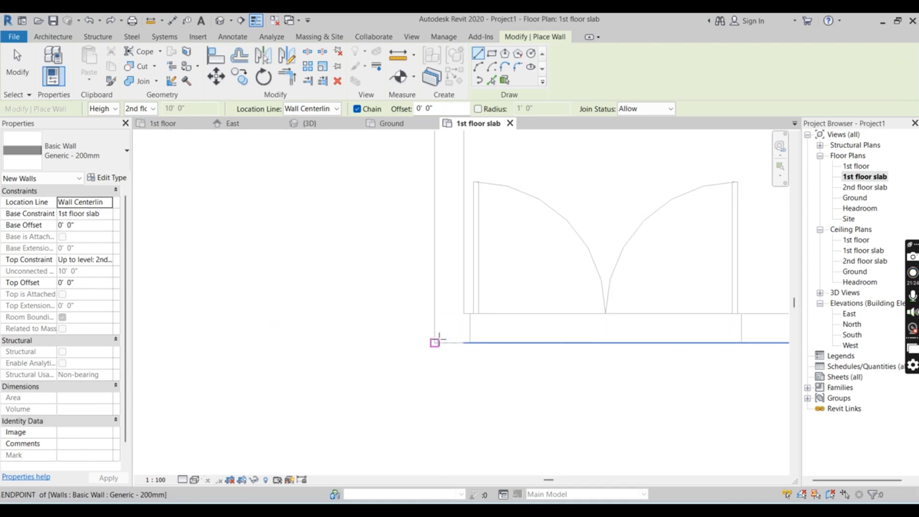
scroll(442, 338, "down", 4)
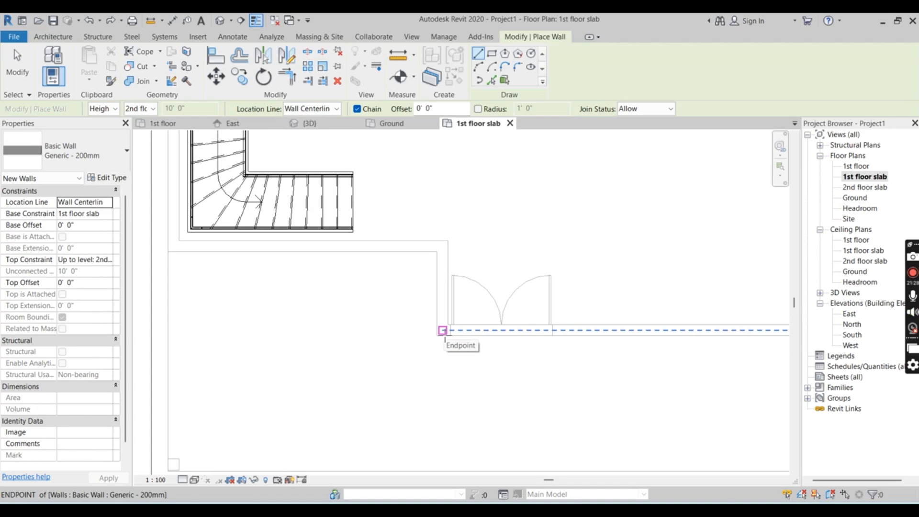
left_click(442, 330)
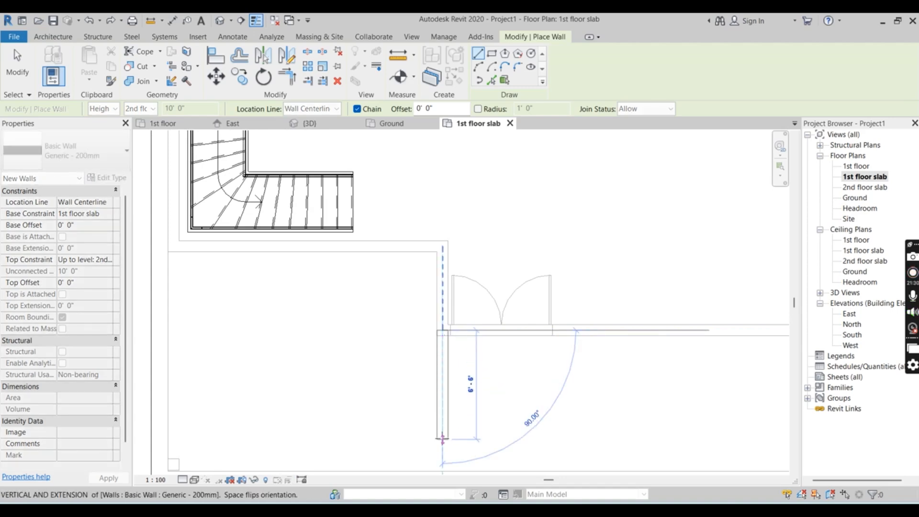
scroll(443, 424, "down", 2)
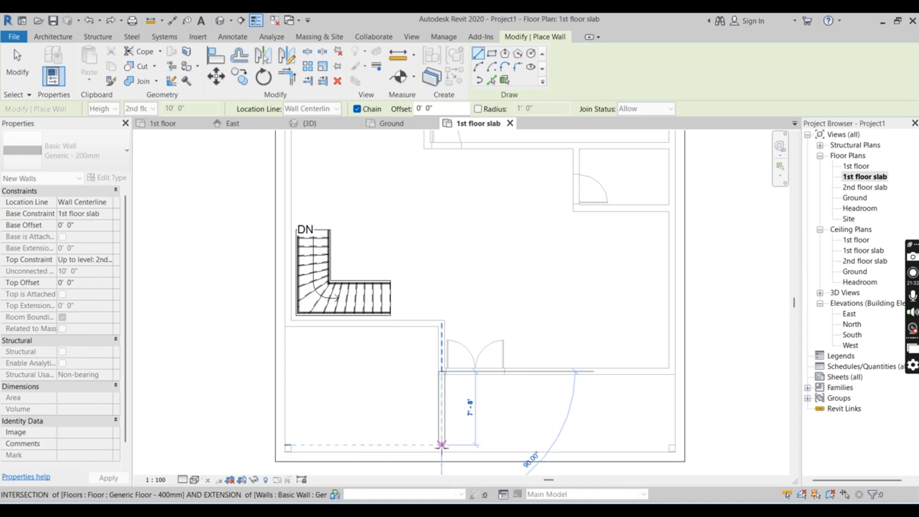
left_click(441, 452)
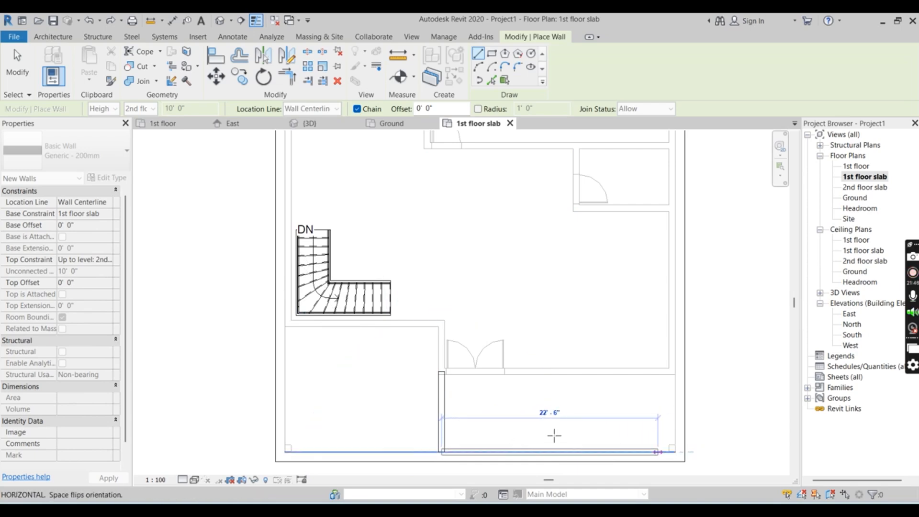
key("Escape")
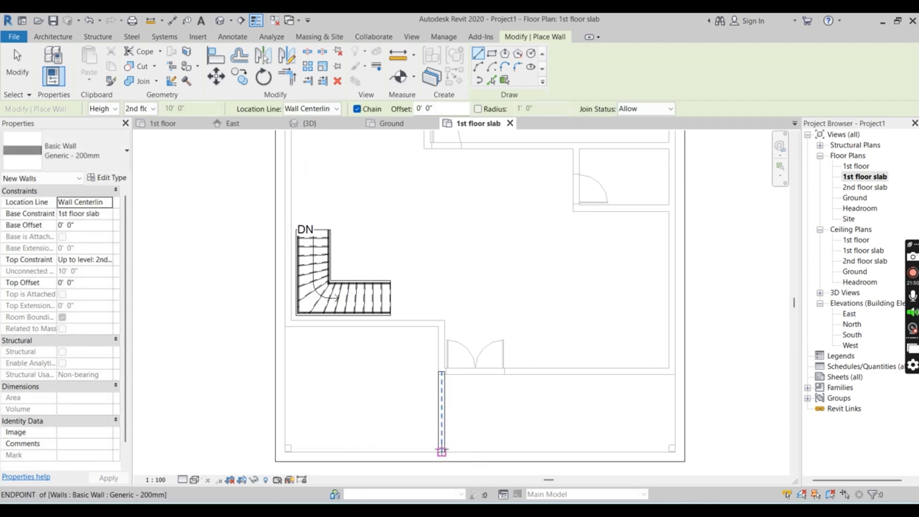
scroll(441, 446, "up", 2)
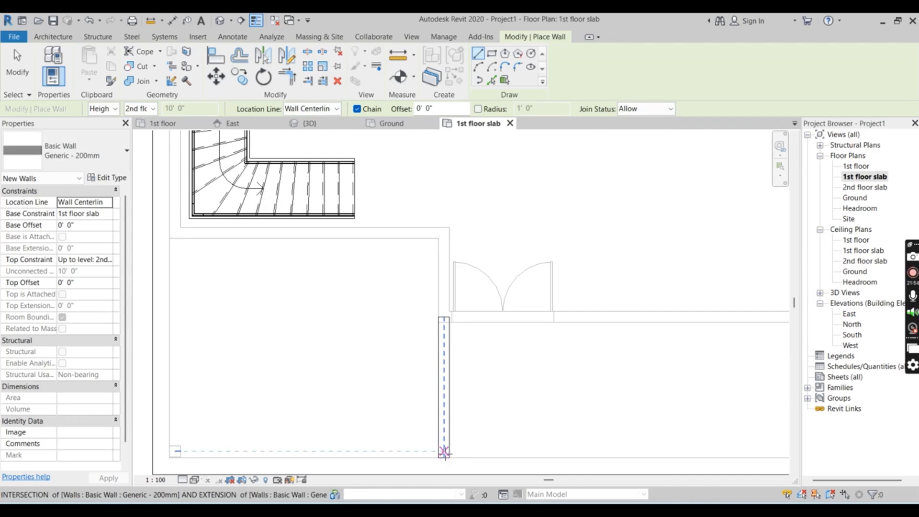
left_click(444, 451)
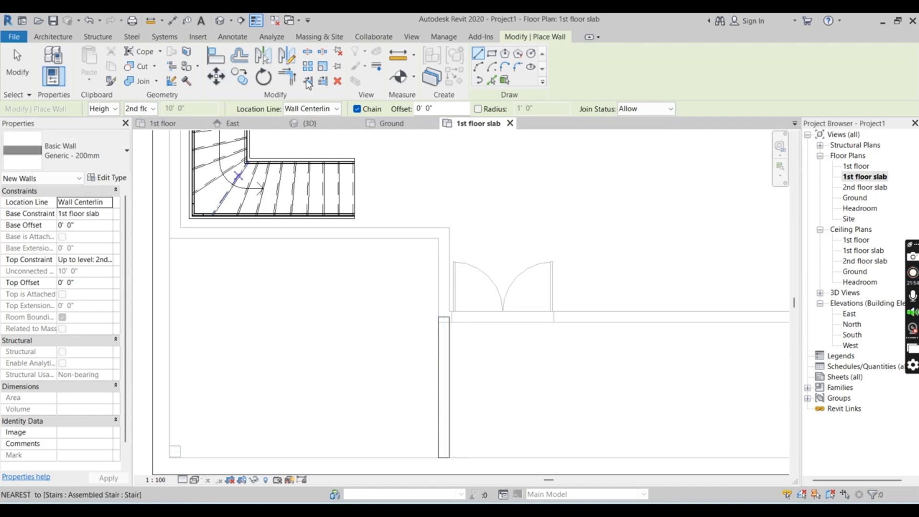
left_click(312, 109)
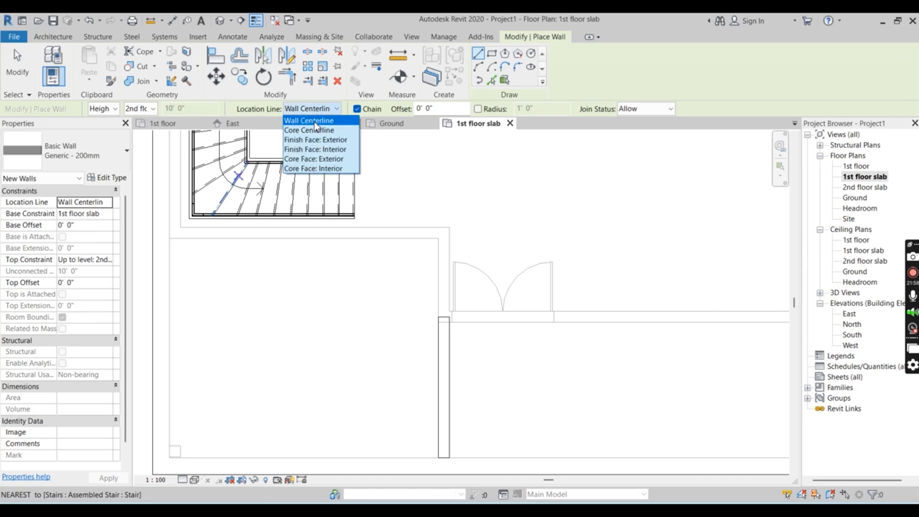
left_click(316, 131)
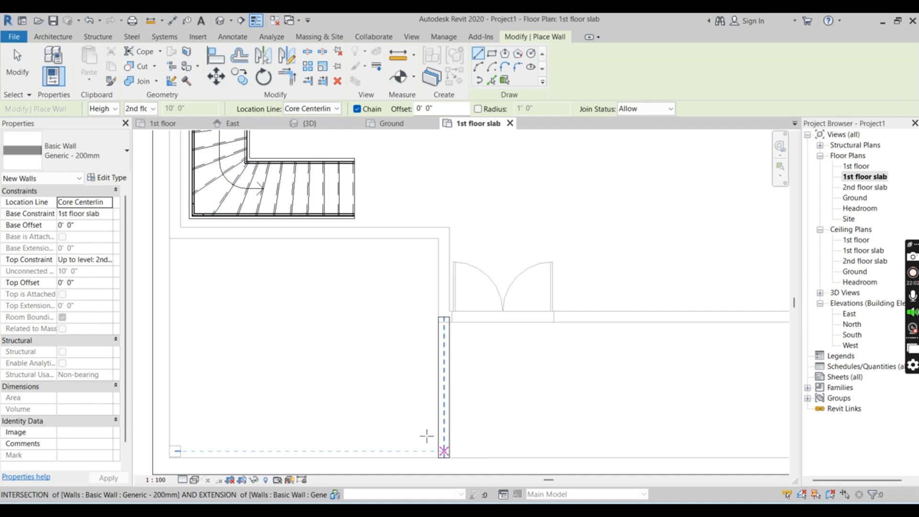
left_click(315, 109)
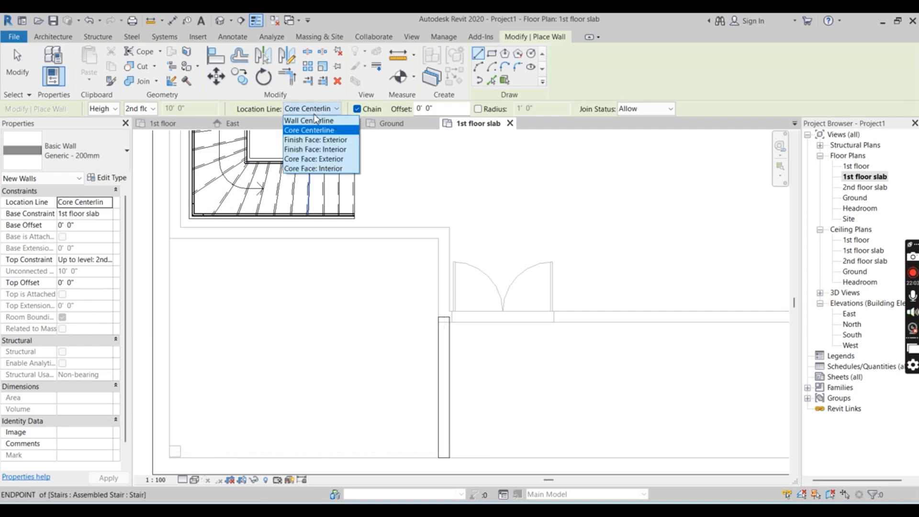
left_click(315, 140)
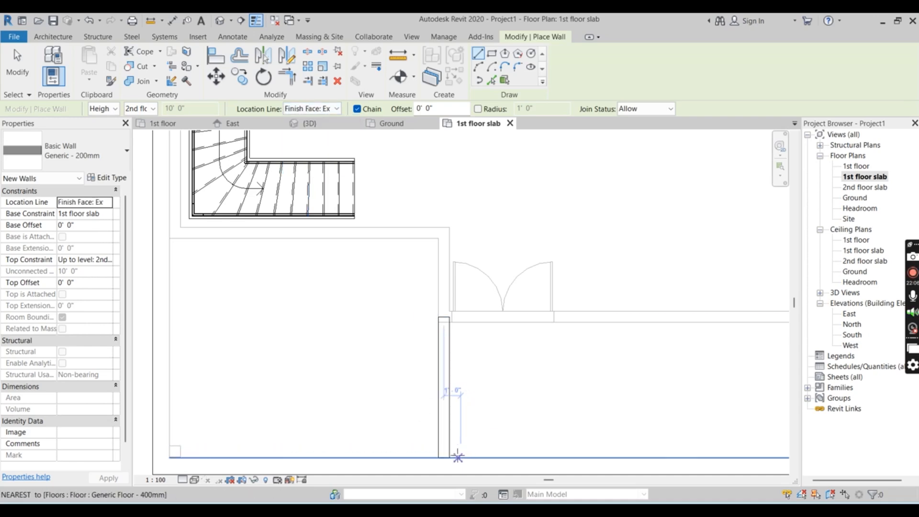
left_click(438, 452)
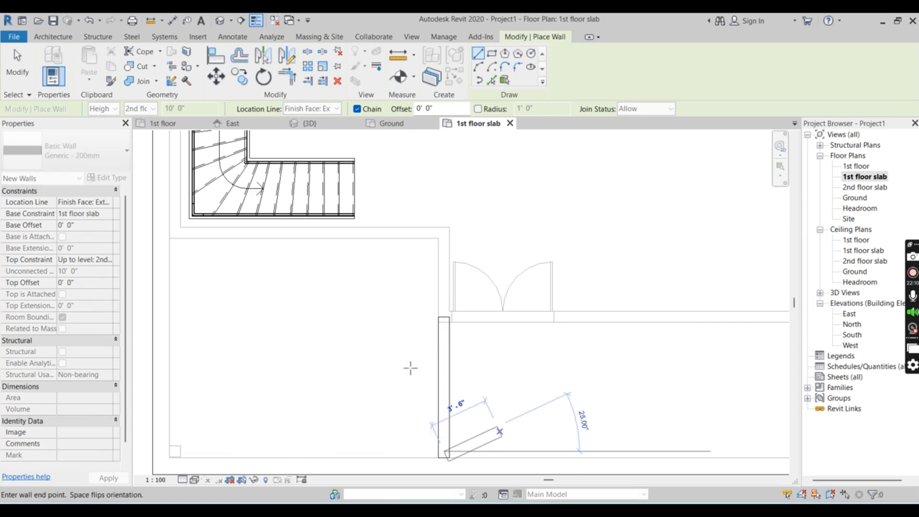
key("Escape")
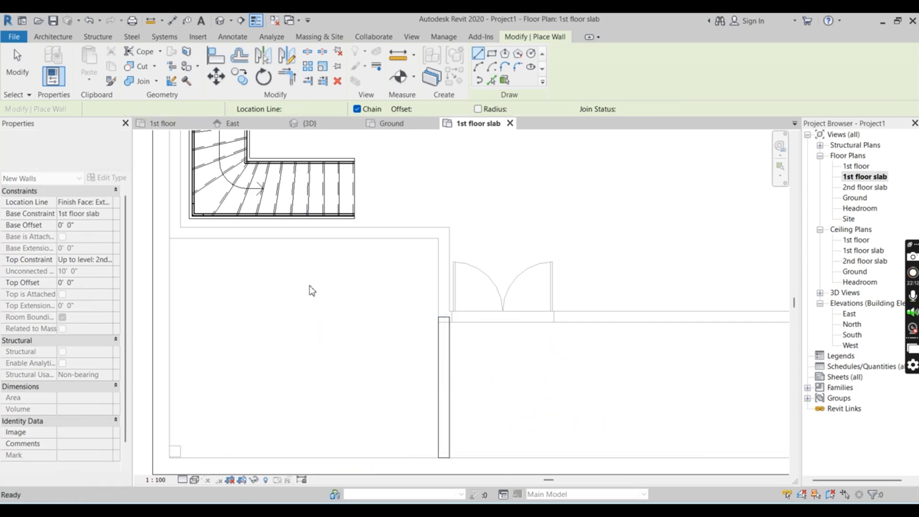
left_click(48, 38)
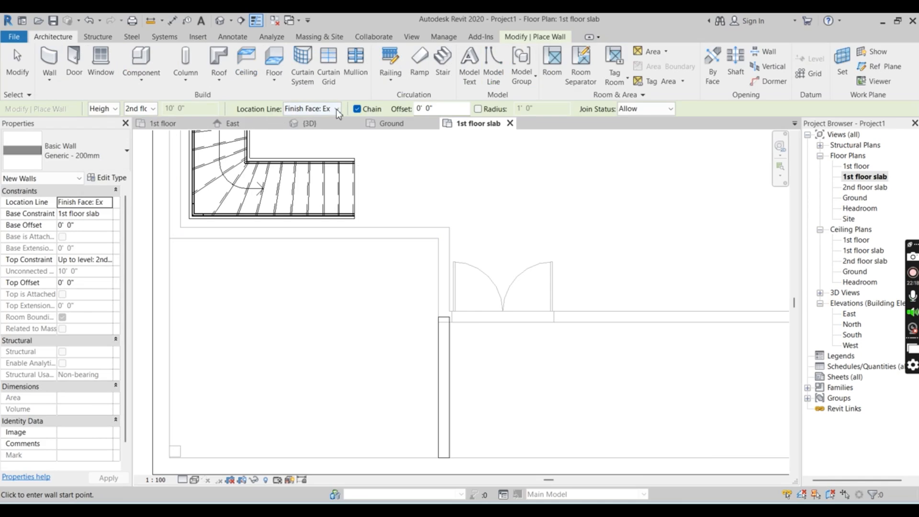
left_click(337, 110)
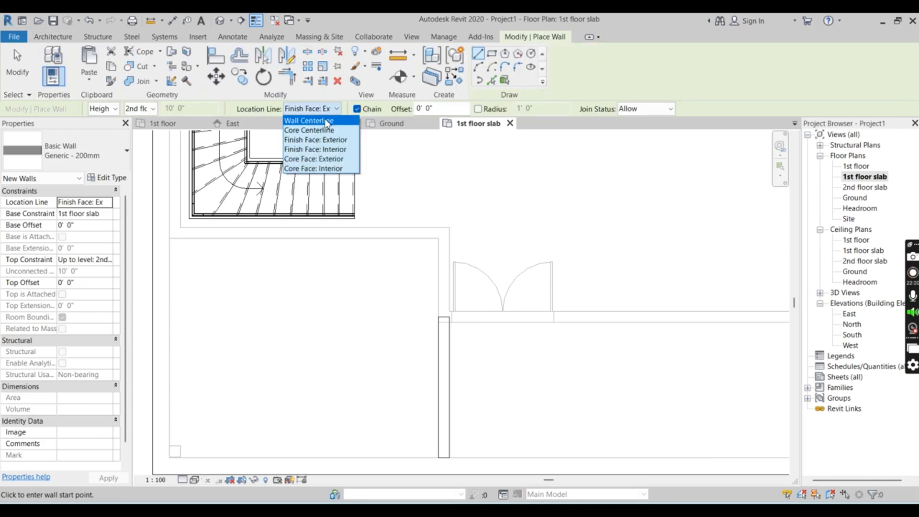
left_click(329, 150)
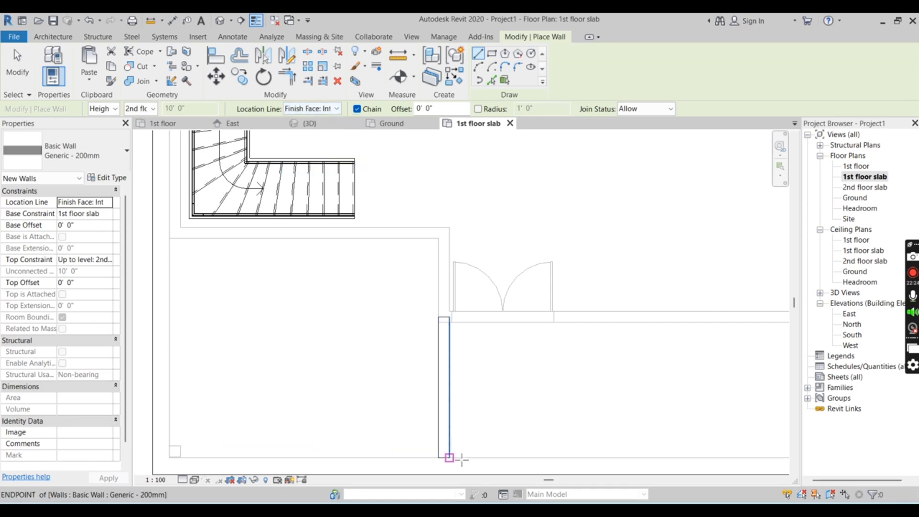
left_click(444, 451)
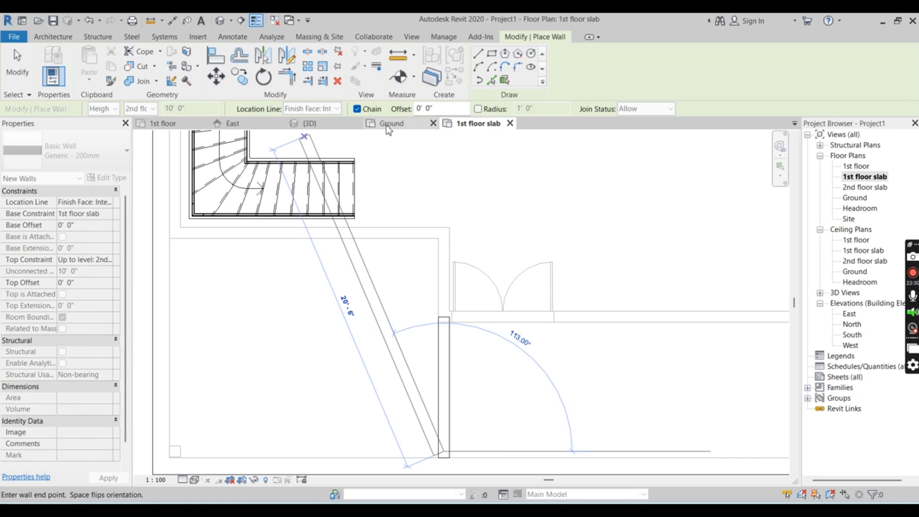
key("Escape")
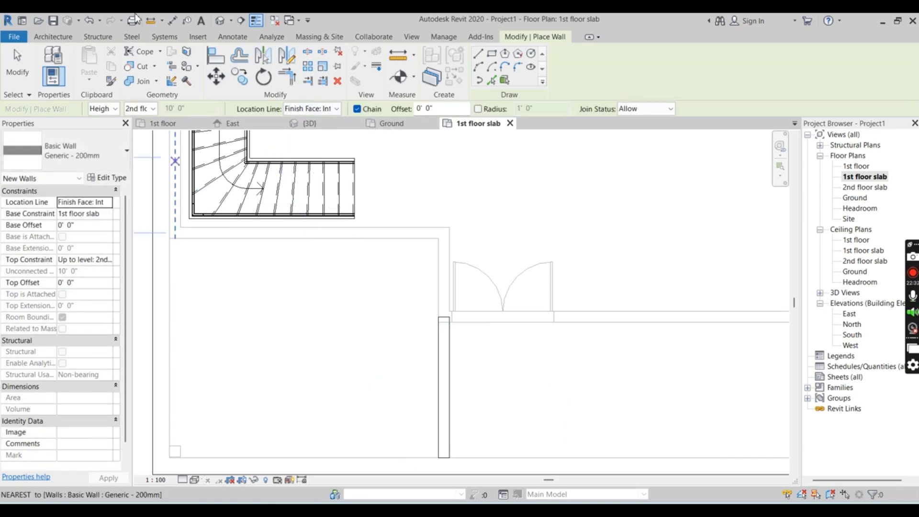
Draw a Generic - 200mm wall with location line Wall Centerline, about 24'-3" along the slab's front edge from the short wall to the far corner
left_click(42, 37)
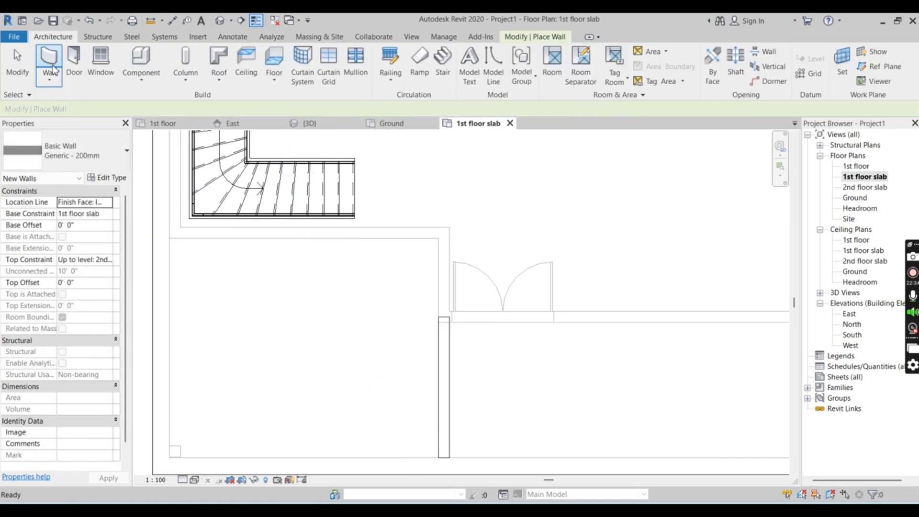
left_click(48, 57)
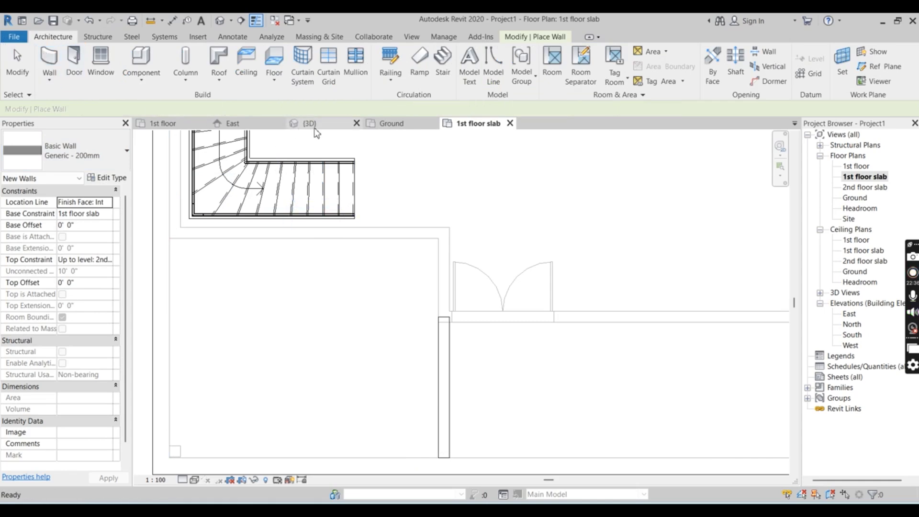
left_click(295, 109)
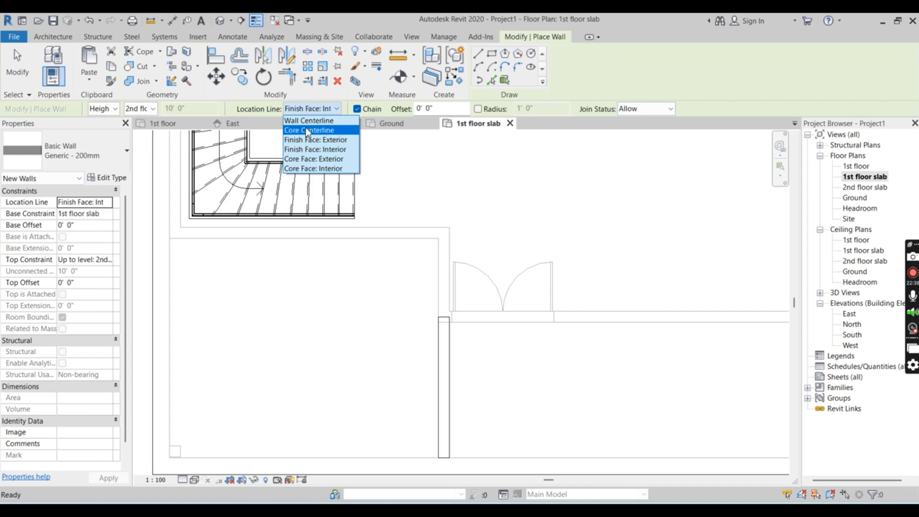
left_click(311, 123)
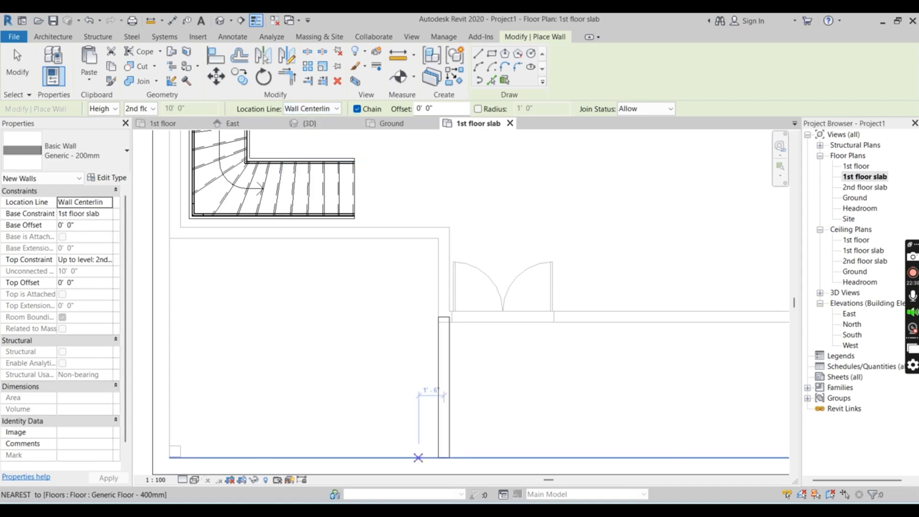
left_click(444, 450)
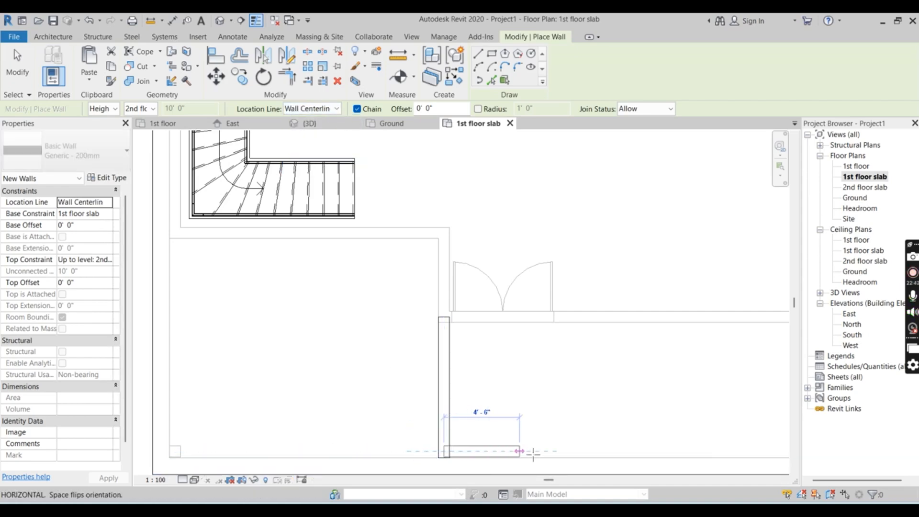
scroll(511, 426, "down", 3)
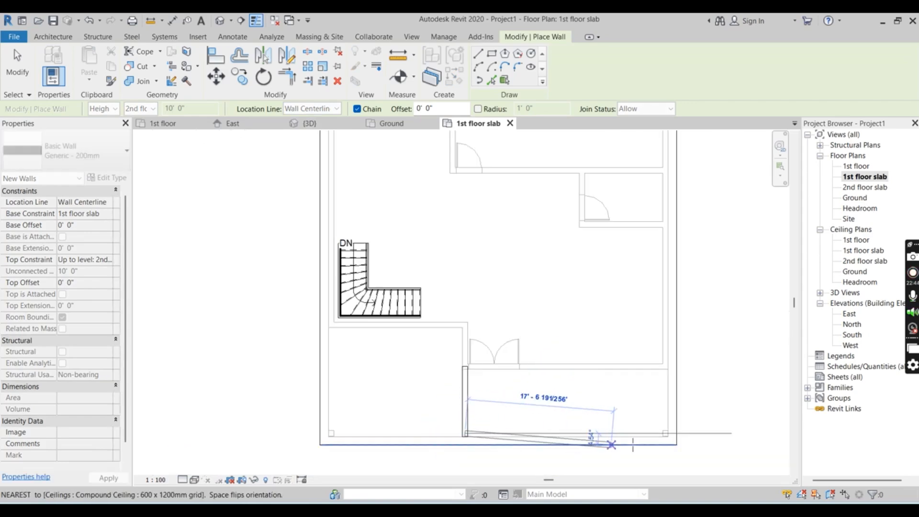
scroll(669, 433, "up", 2)
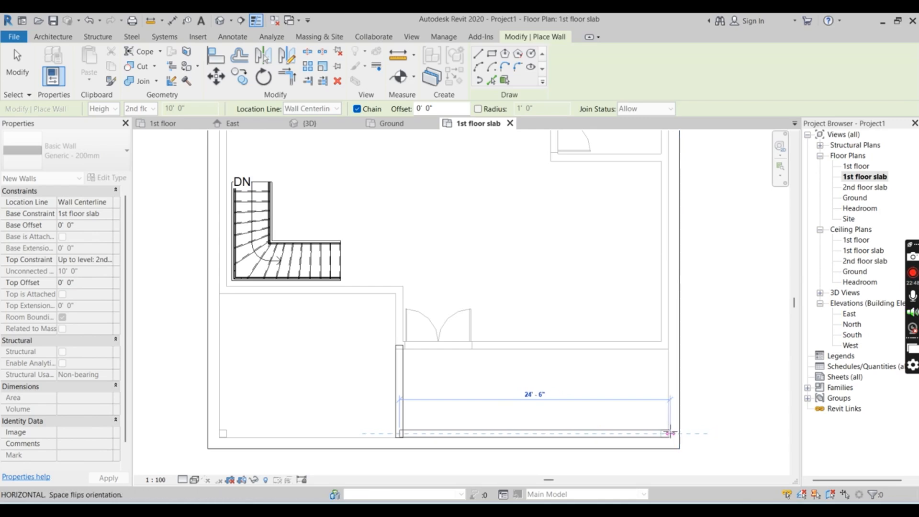
scroll(670, 433, "up", 2)
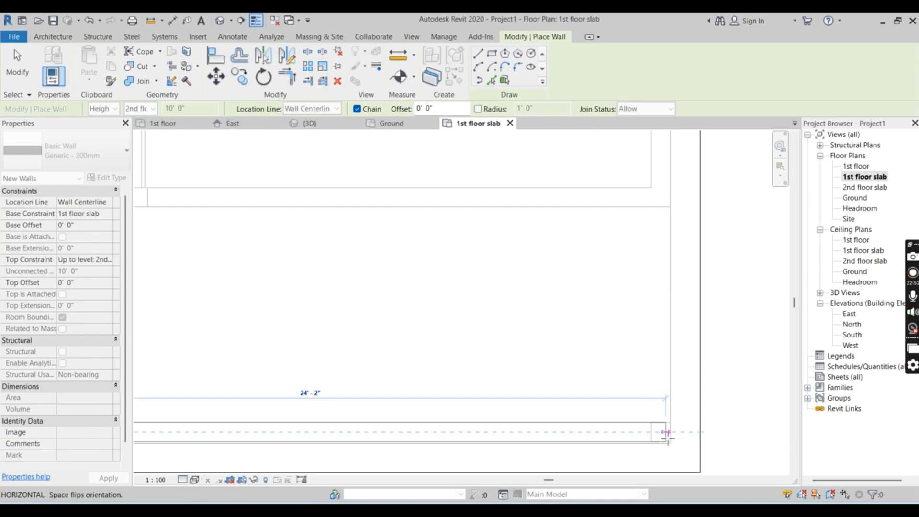
left_click(670, 433)
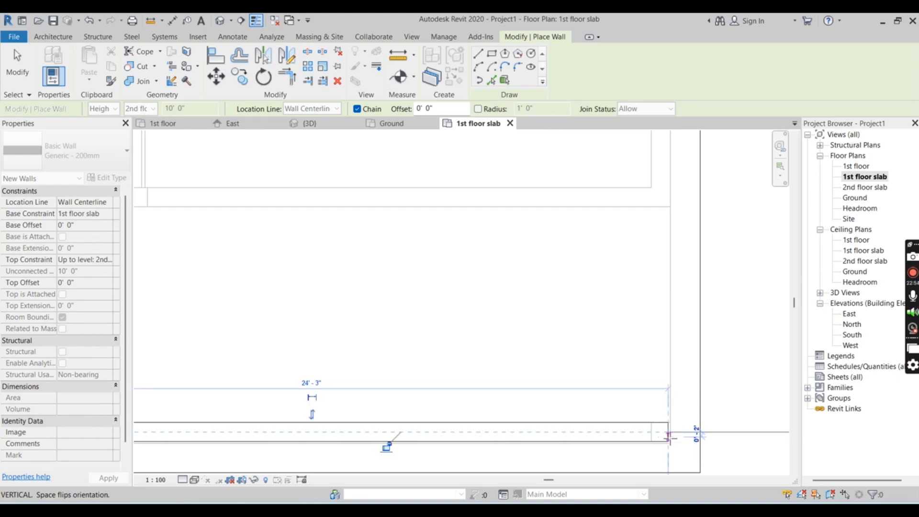
scroll(642, 330, "down", 3)
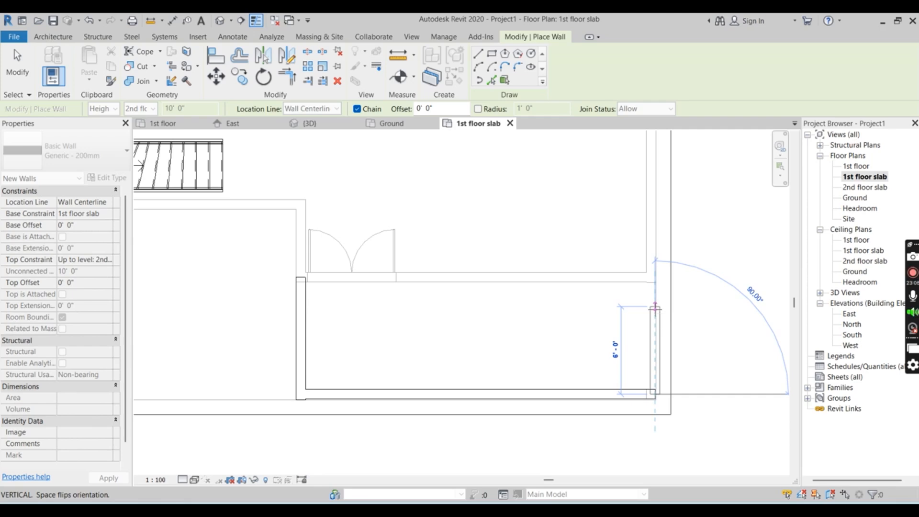
scroll(655, 308, "down", 5)
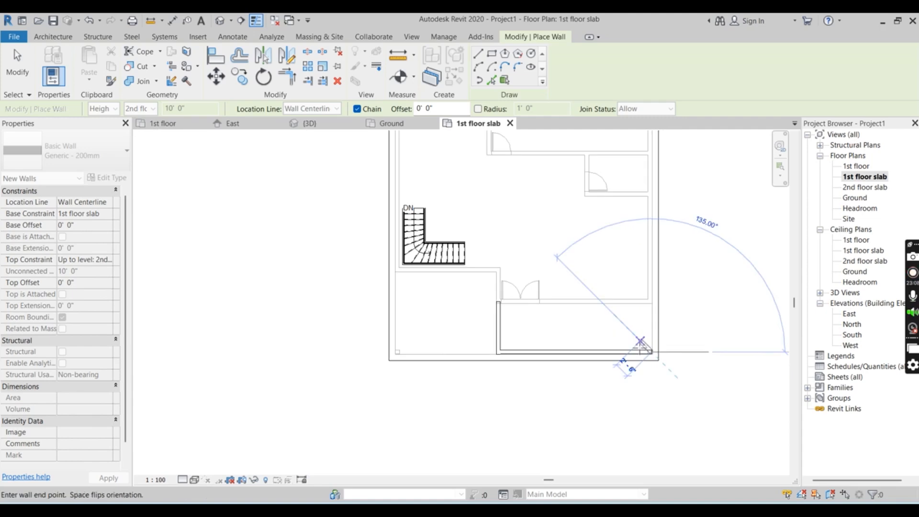
scroll(641, 204, "up", 8)
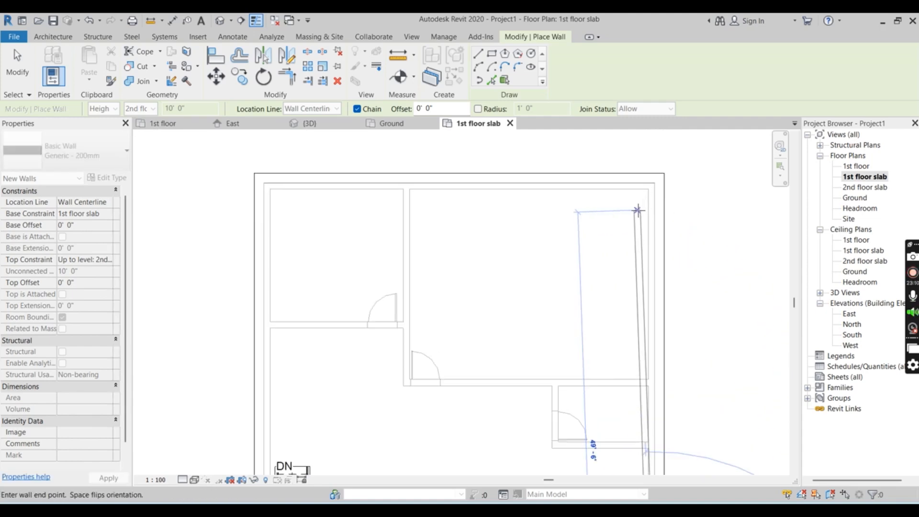
scroll(650, 190, "up", 2)
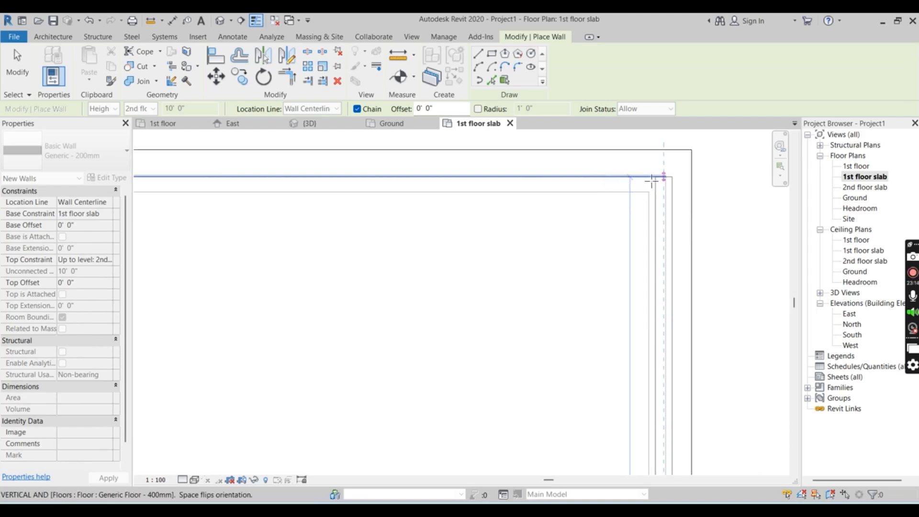
scroll(642, 177, "down", 2)
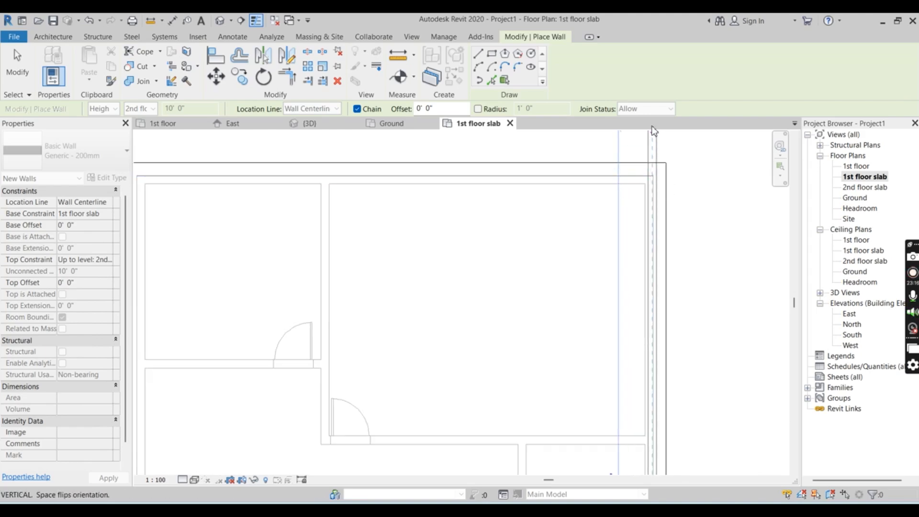
scroll(654, 134, "down", 5)
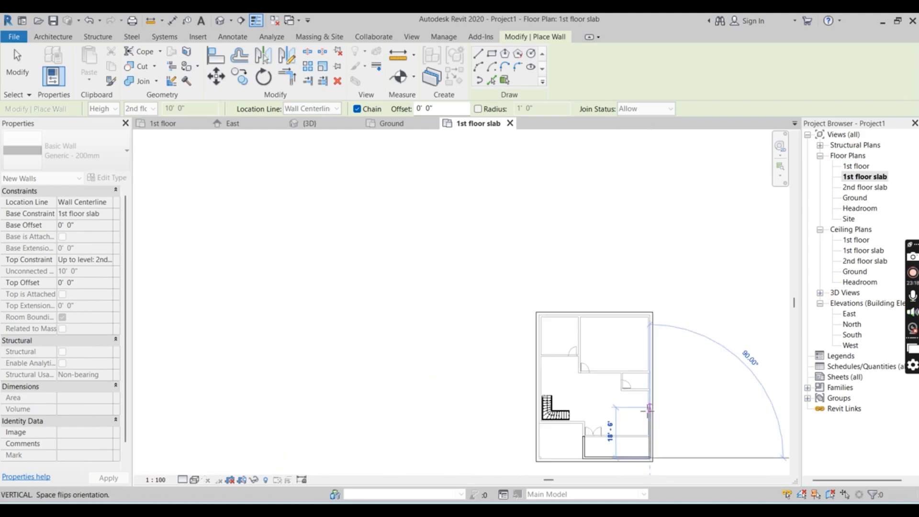
scroll(652, 458, "up", 6)
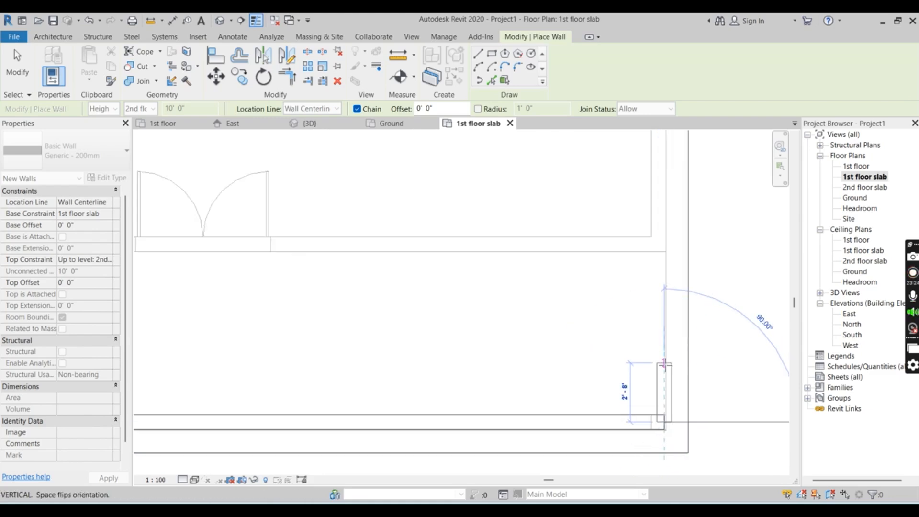
key("Escape")
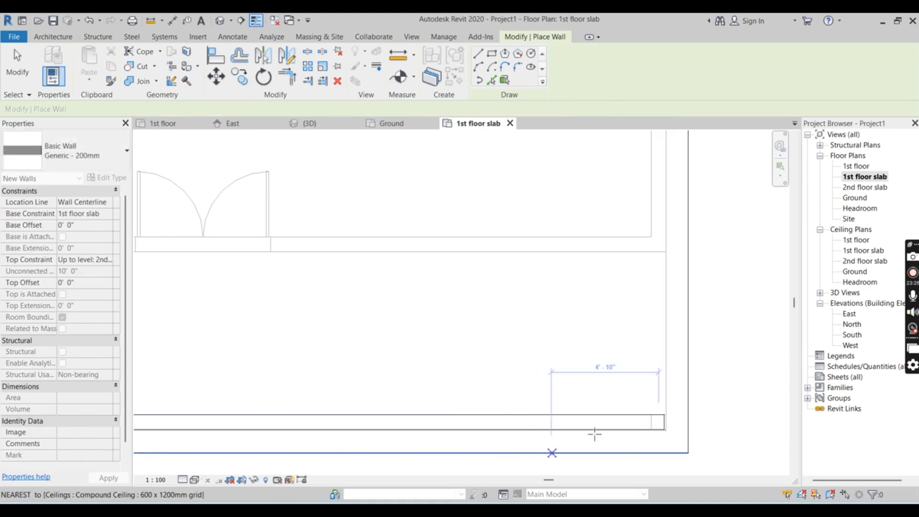
Draw a Generic - 200mm wall from the front wall's far end along the centerline of the outer side wall below to the rear corner
left_click(658, 422)
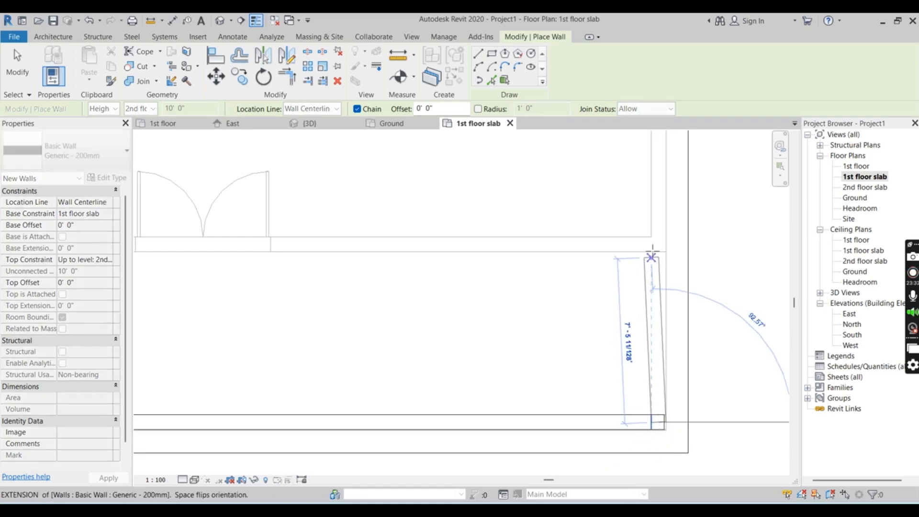
scroll(659, 481, "down", 2)
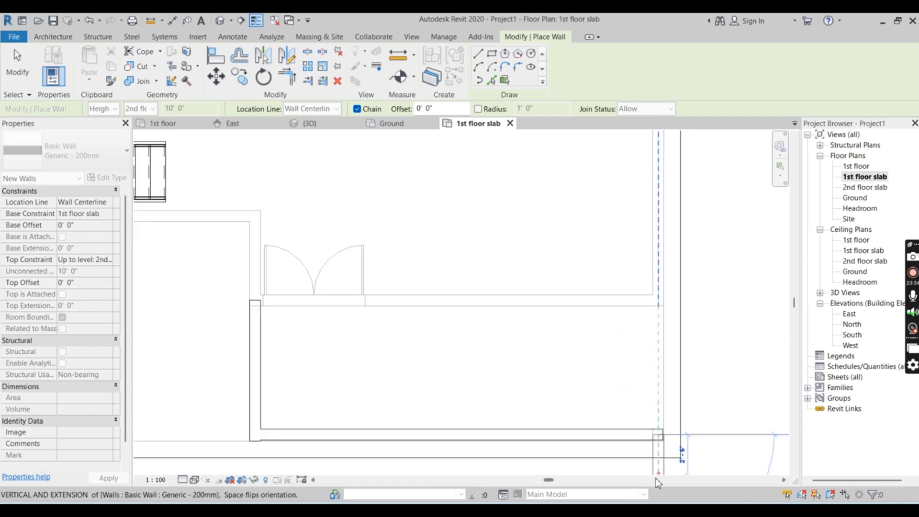
scroll(656, 460, "down", 3)
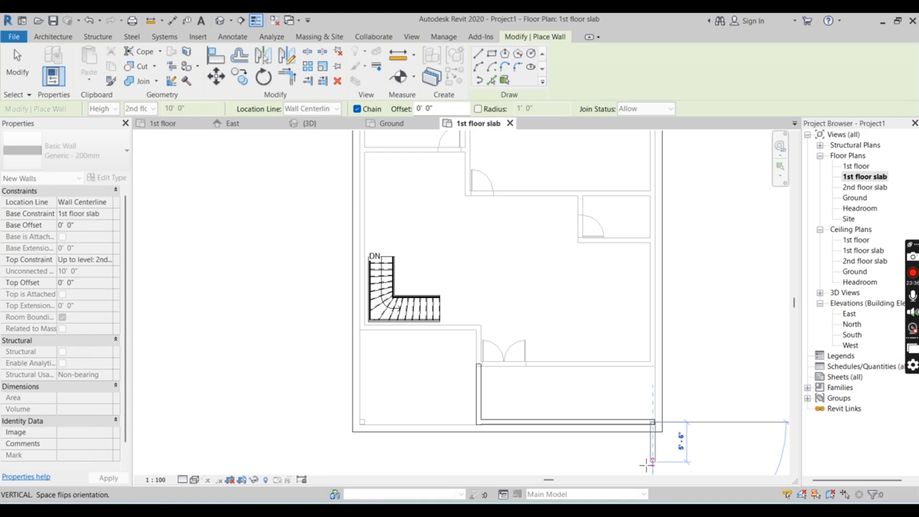
scroll(648, 467, "down", 2)
scroll(639, 222, "up", 4)
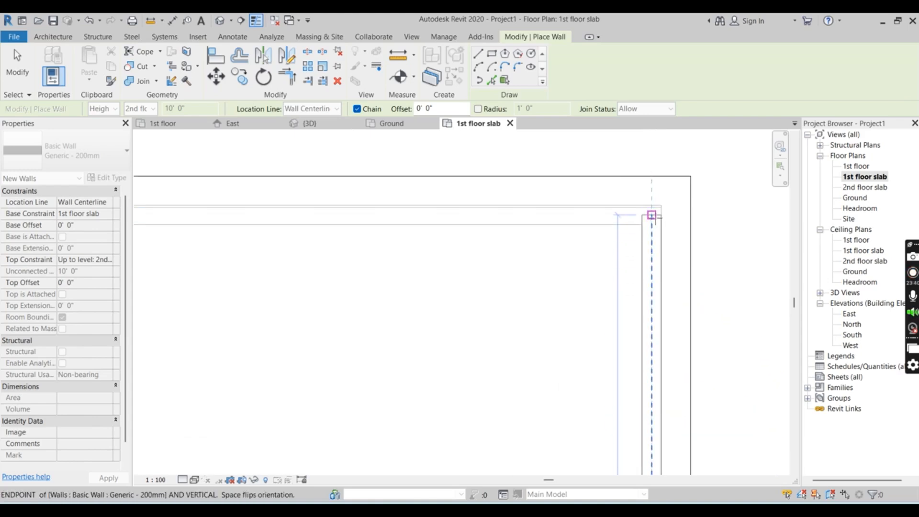
left_click(651, 214)
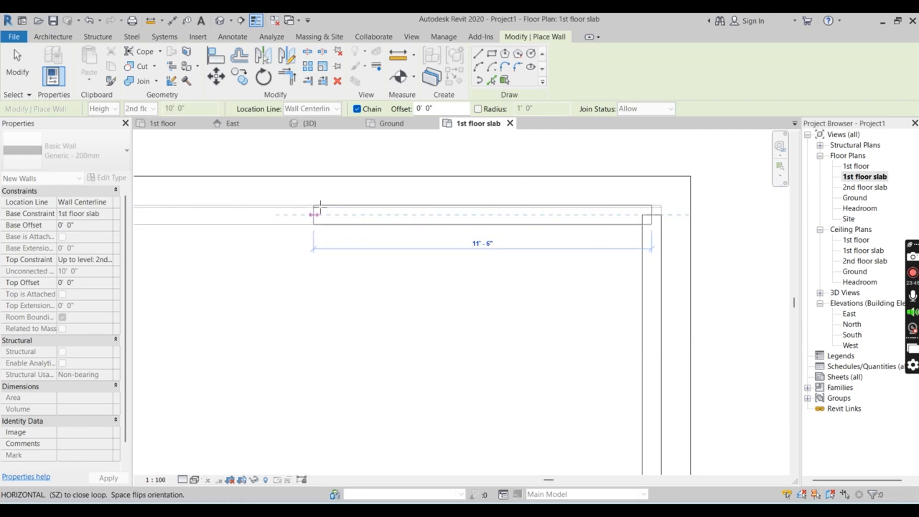
Draw a 25'-6" Generic - 200mm wall along the rear wall centerline from the outer corner to the interior partition
scroll(431, 220, "down", 2)
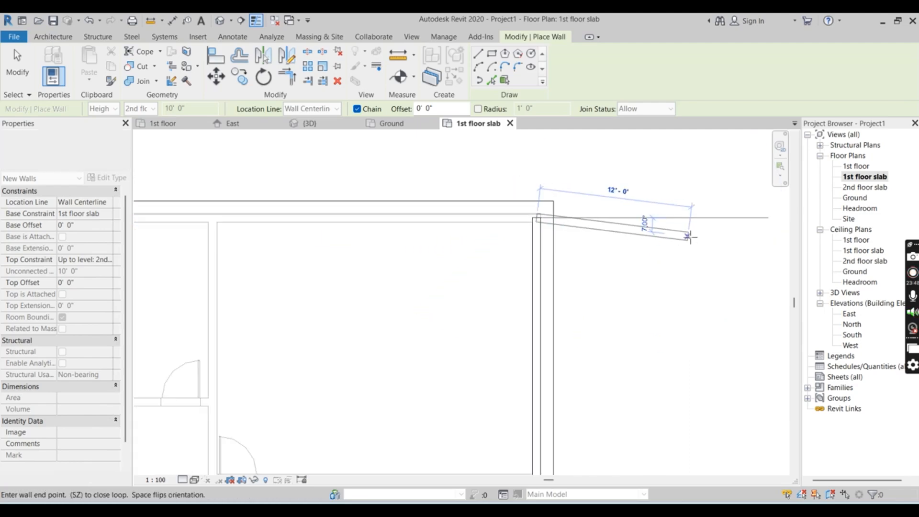
scroll(689, 236, "down", 2)
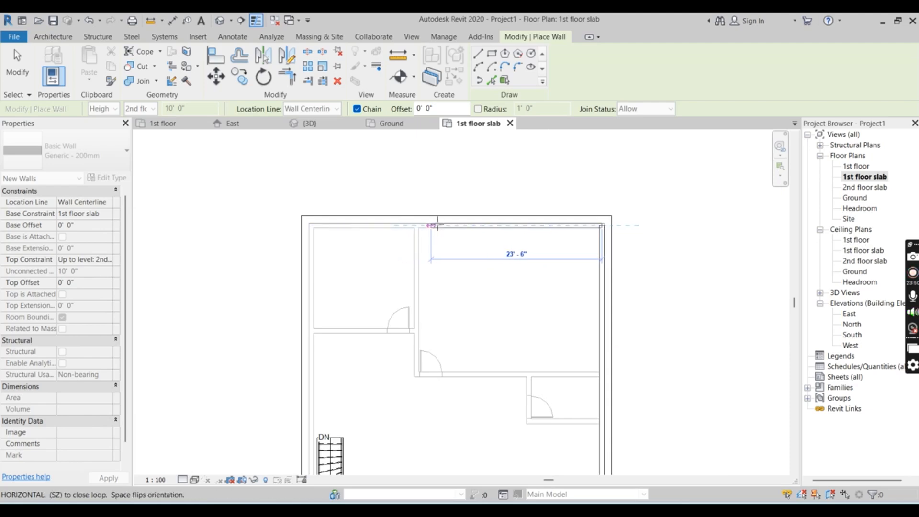
scroll(431, 225, "up", 2)
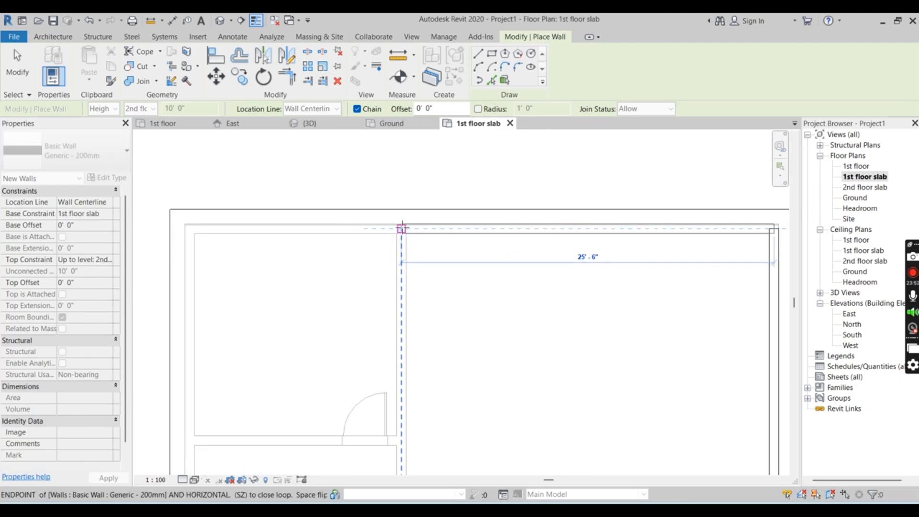
scroll(403, 226, "up", 1)
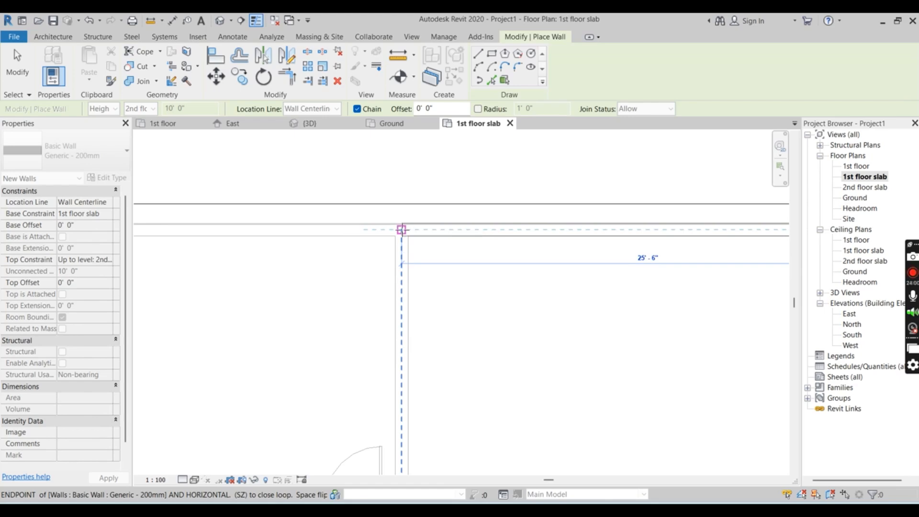
left_click(401, 229)
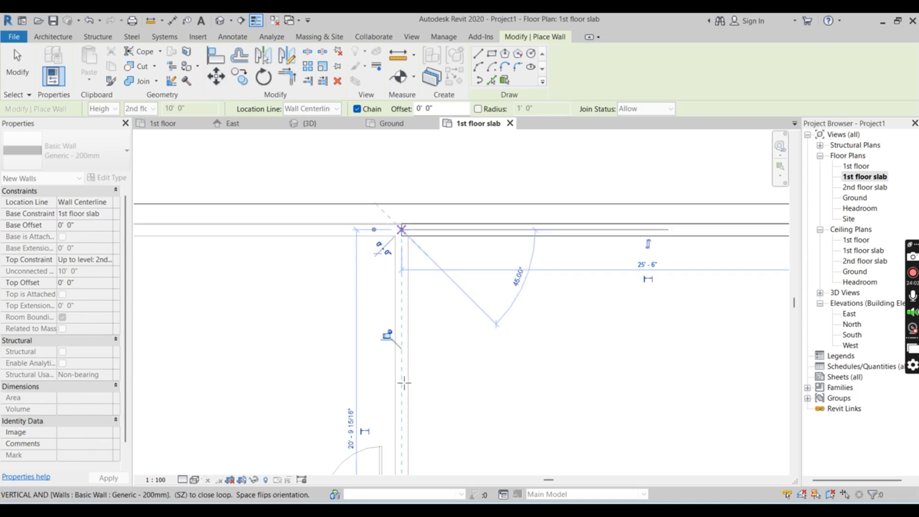
Draw a 20'-6" Generic - 200mm wall from the rear wall along the partition centerline to its corner beside the door
scroll(397, 414, "down", 2)
scroll(398, 414, "down", 3)
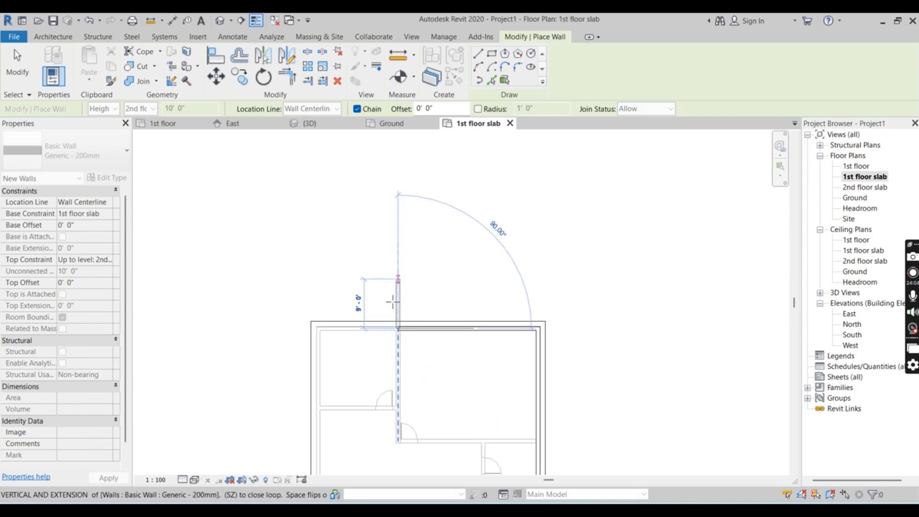
scroll(397, 417, "up", 2)
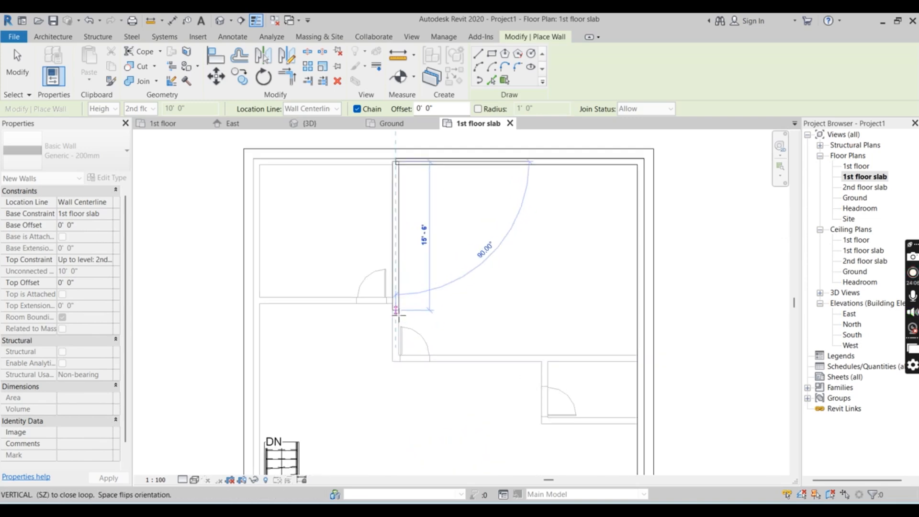
scroll(397, 364, "up", 2)
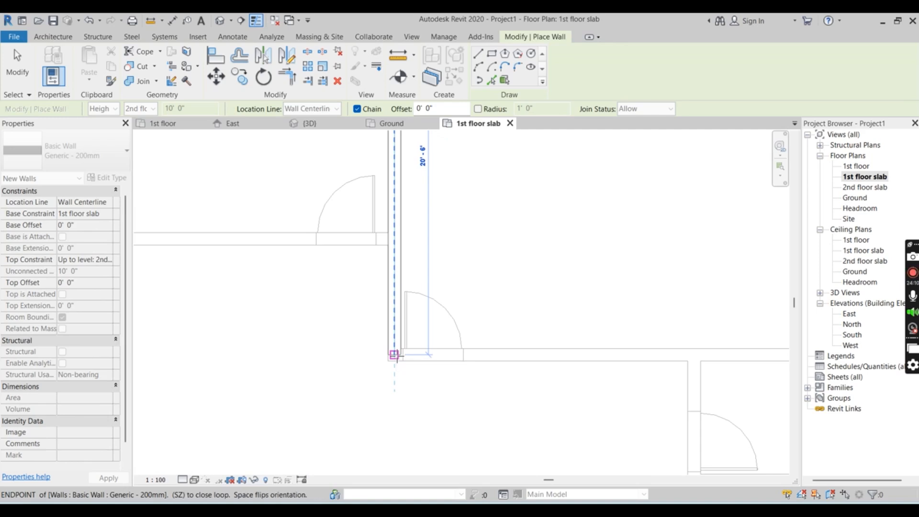
left_click(394, 354)
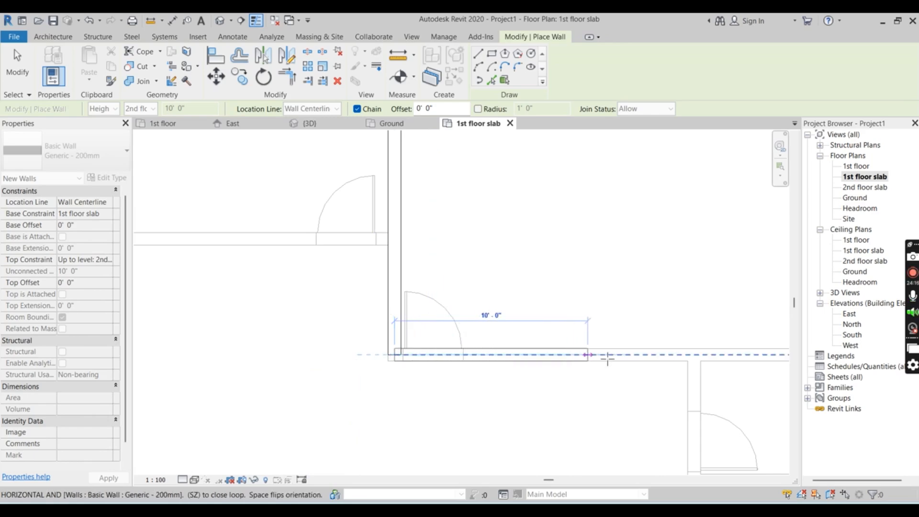
Draw a 25'-0" Generic - 200mm wall from the partition corner across to the outer side wall, and dismiss the save reminder without saving
scroll(461, 339, "down", 2)
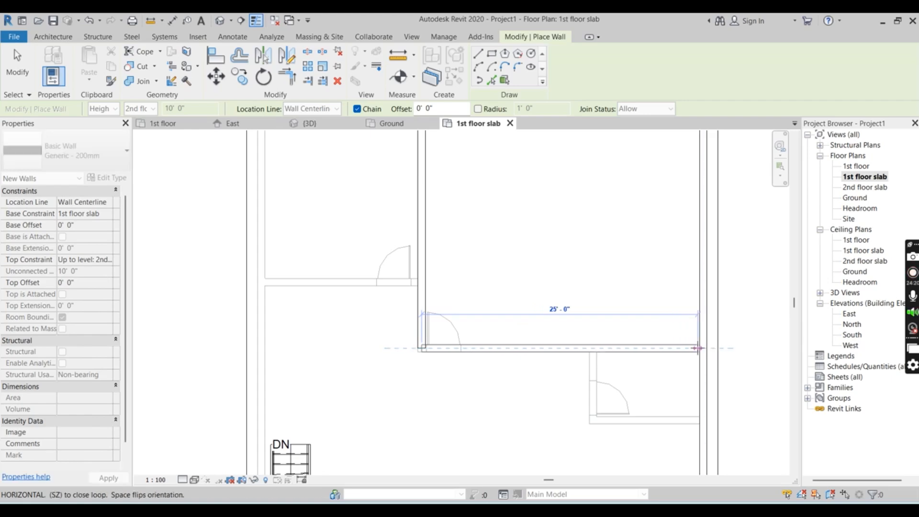
left_click(698, 348)
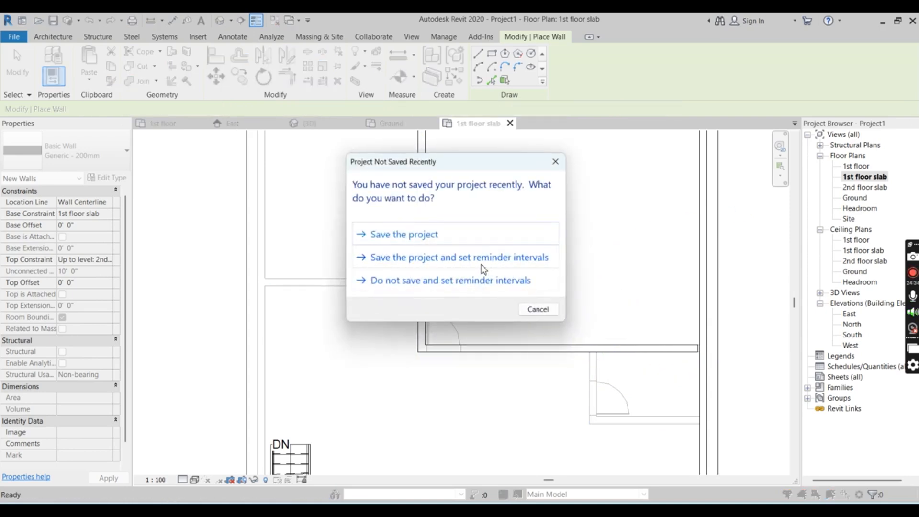
left_click(537, 310)
scroll(379, 229, "down", 3)
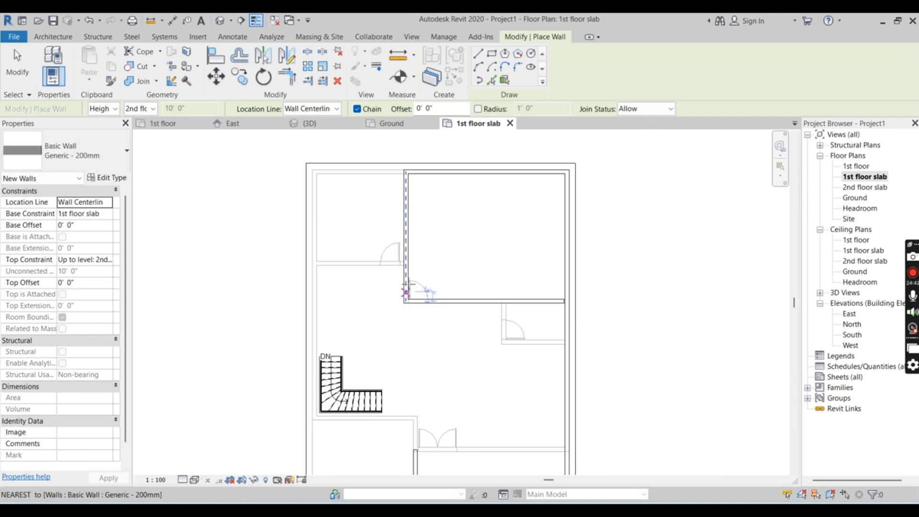
scroll(407, 280, "down", 2)
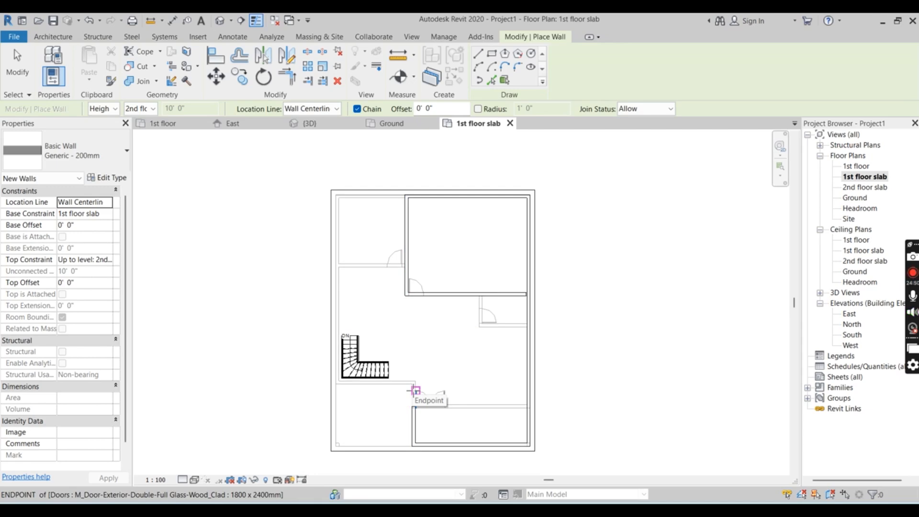
left_click(415, 390)
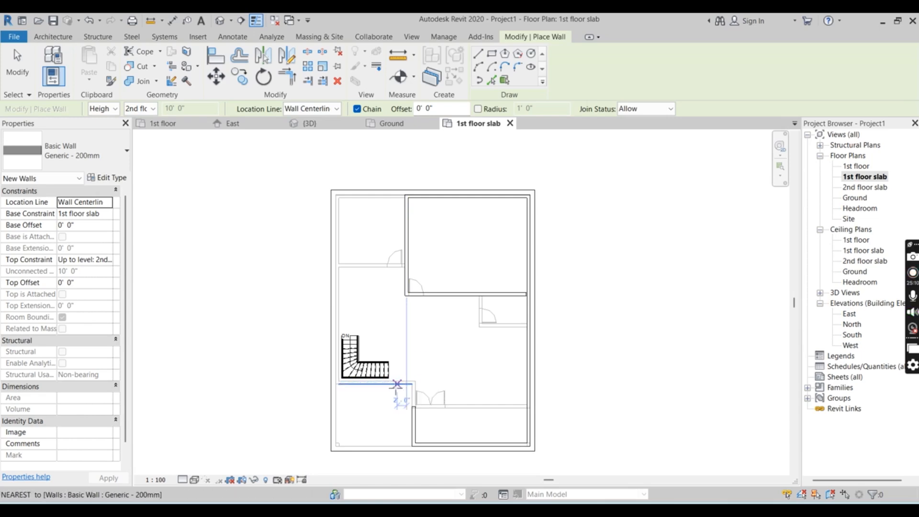
Draw a 9'-0" Generic - 200mm wall along the partition above the stairs, from beside its door to the outer wall's centerline
scroll(376, 384, "up", 3)
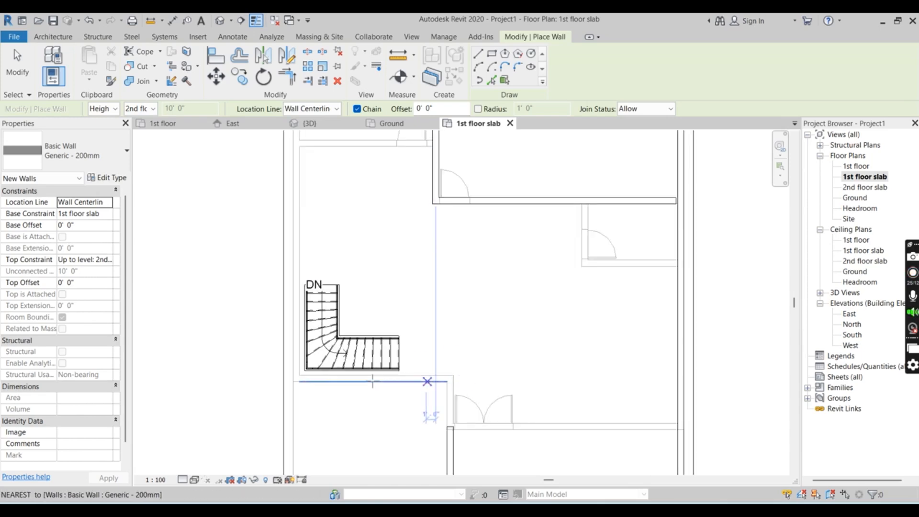
scroll(373, 382, "down", 3)
scroll(401, 396, "up", 2)
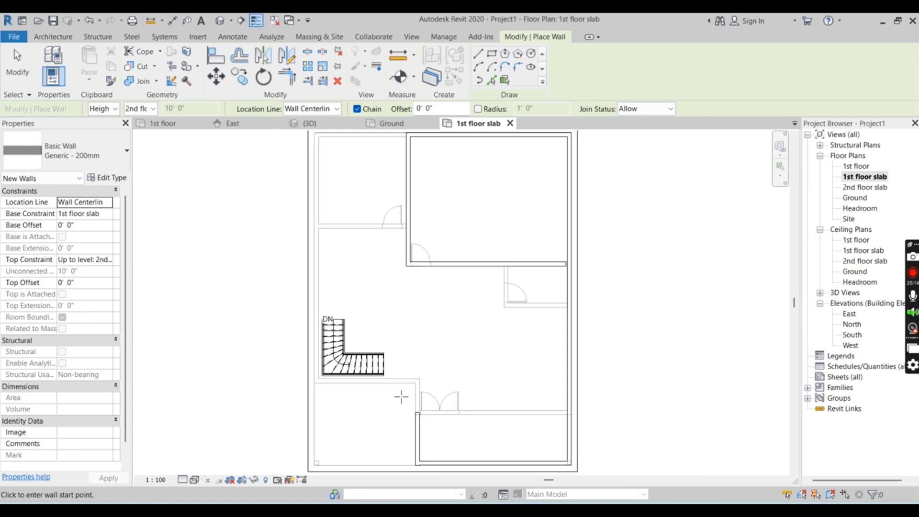
scroll(401, 397, "down", 1)
scroll(401, 397, "up", 1)
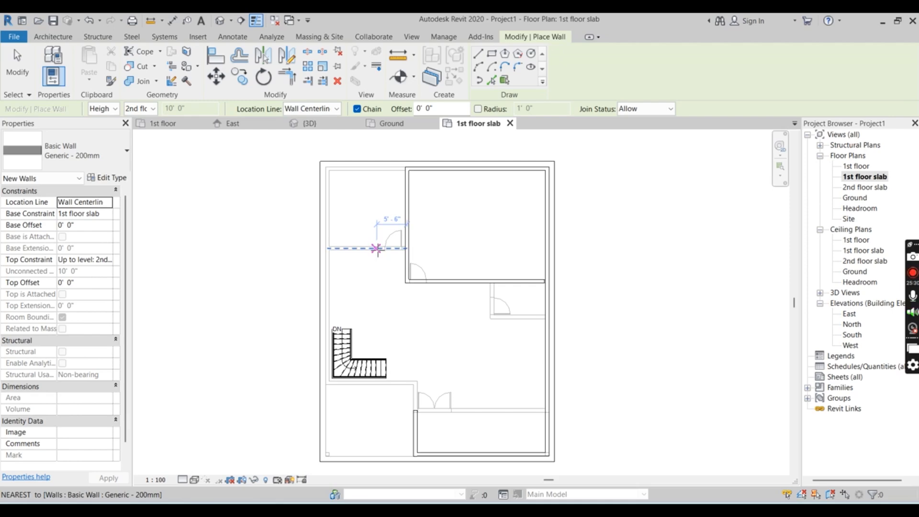
left_click(377, 249)
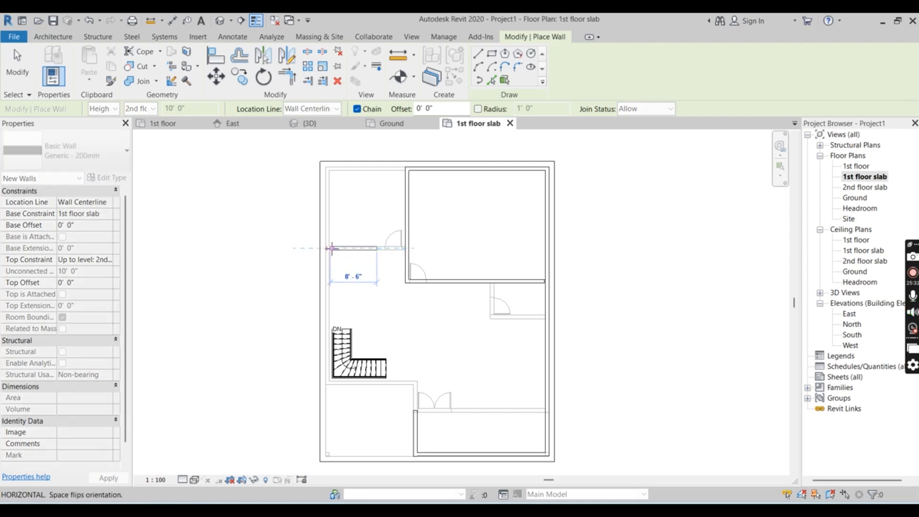
scroll(331, 248, "up", 5)
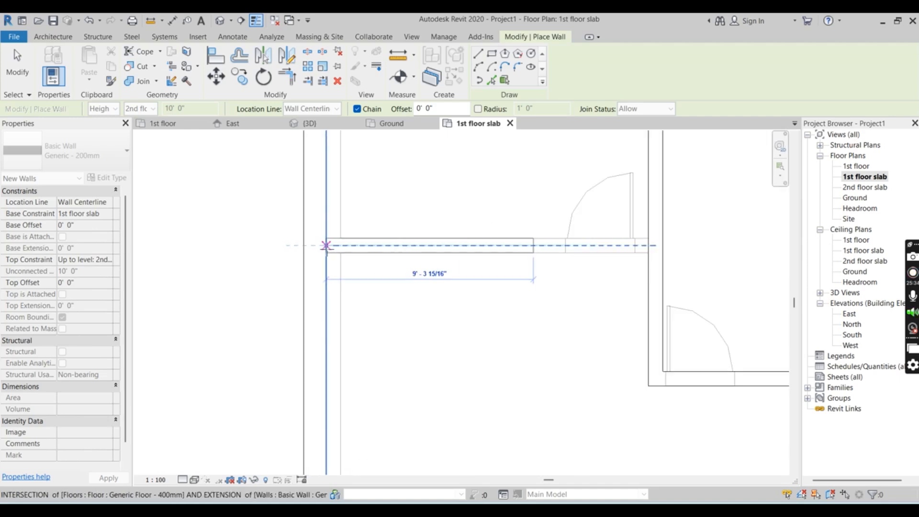
scroll(334, 246, "up", 2)
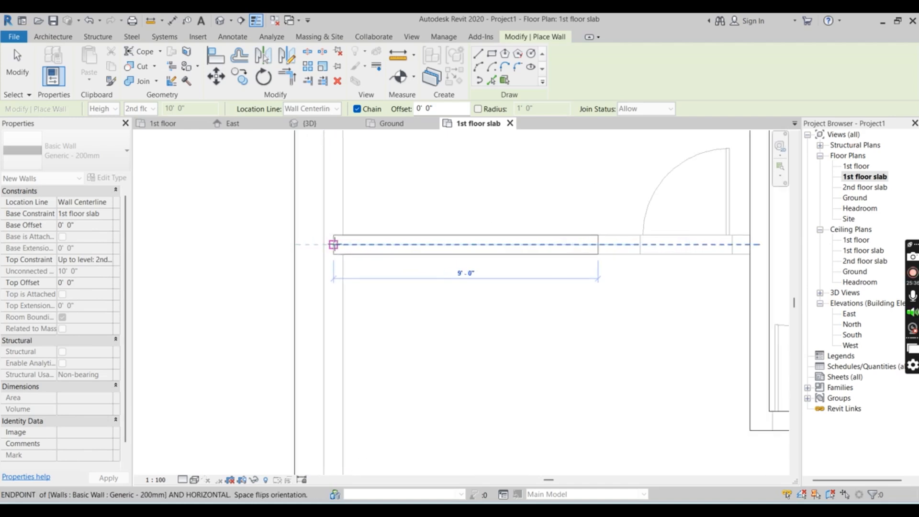
left_click(333, 246)
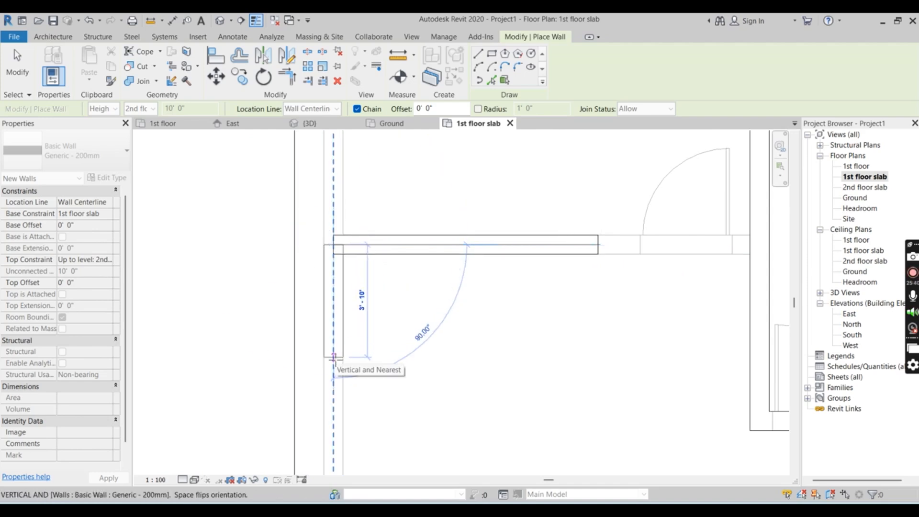
Continue the 200mm wall along the outer wall's centerline past the stairs to the centerline of the wall just below them
scroll(334, 358, "down", 2)
scroll(335, 358, "down", 1)
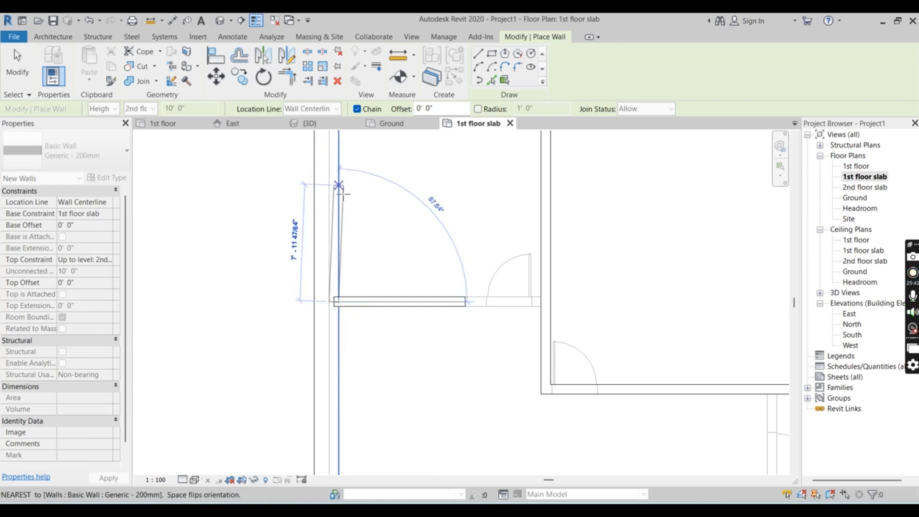
scroll(342, 198, "down", 2)
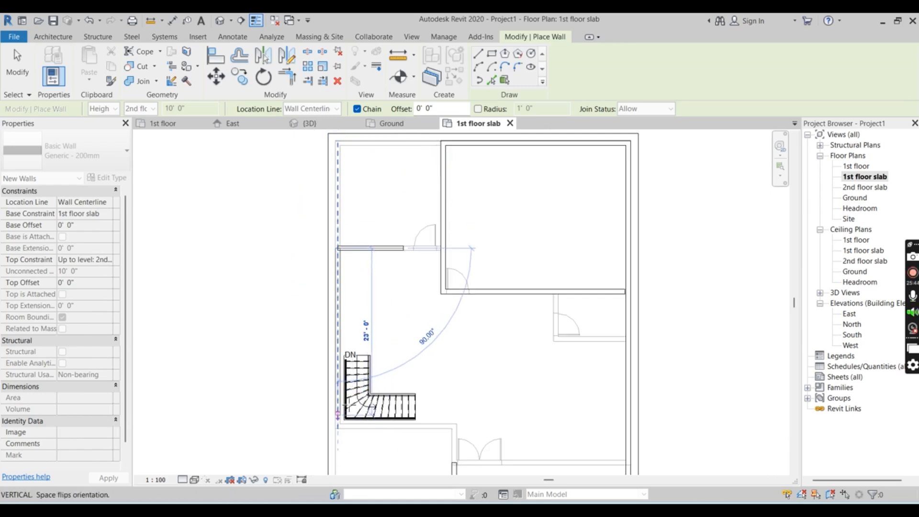
scroll(369, 301, "down", 2)
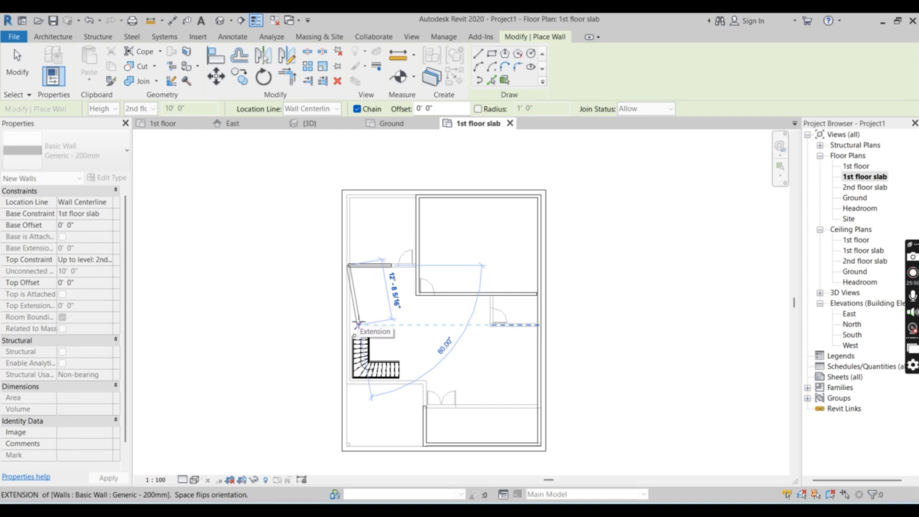
scroll(349, 330, "up", 3)
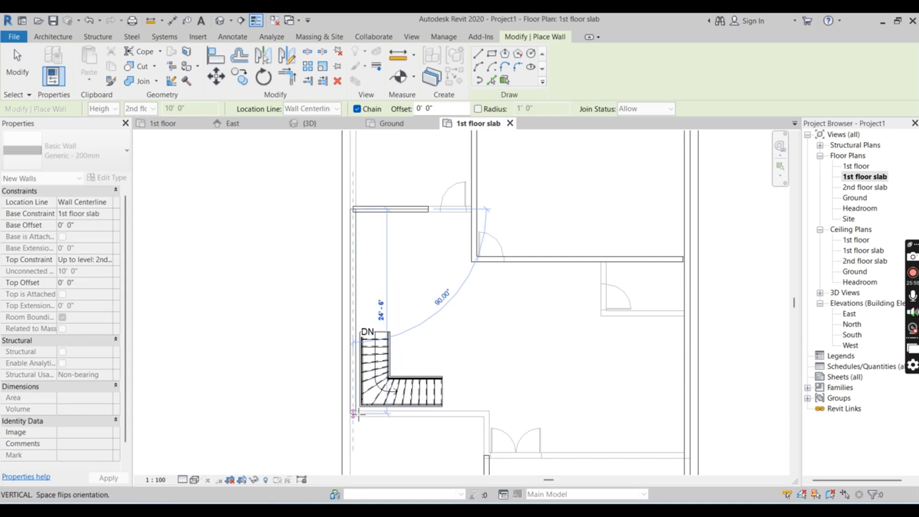
scroll(355, 414, "up", 2)
scroll(354, 413, "up", 1)
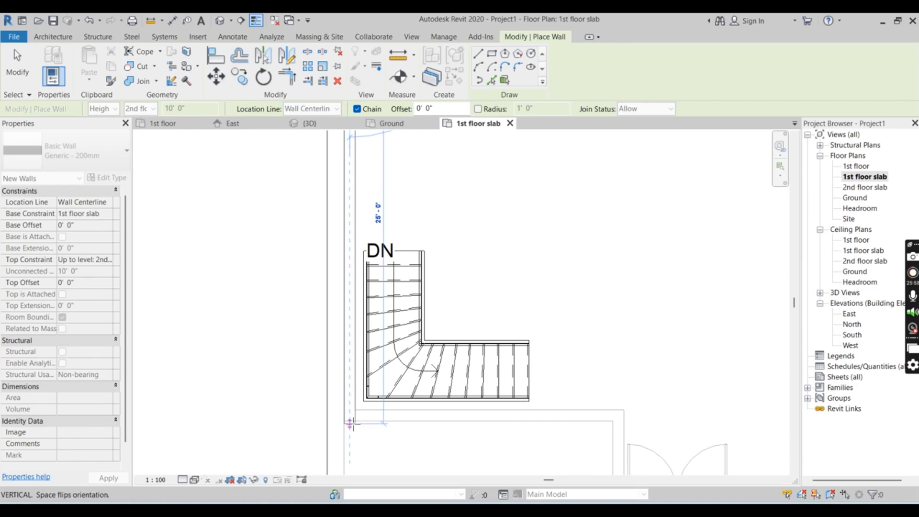
left_click(350, 415)
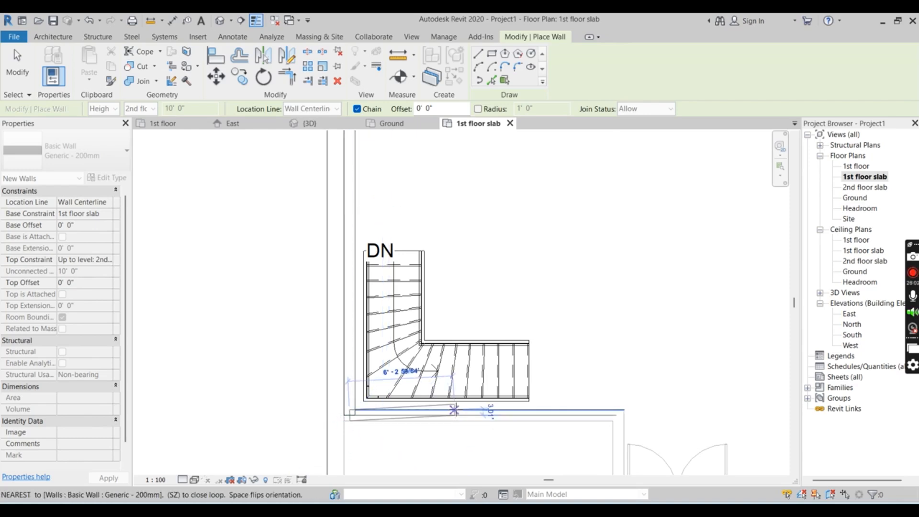
Draw an 11'-0" Generic - 200mm wall from that corner along the wall below the stairs to the stair's end, and end the chain
scroll(366, 345, "down", 2)
scroll(366, 349, "down", 1)
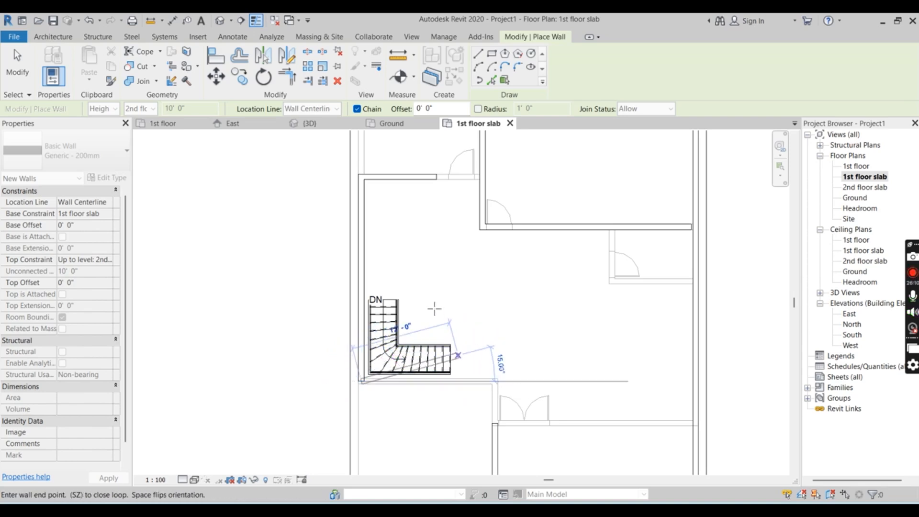
scroll(431, 314, "down", 3)
scroll(434, 317, "up", 3)
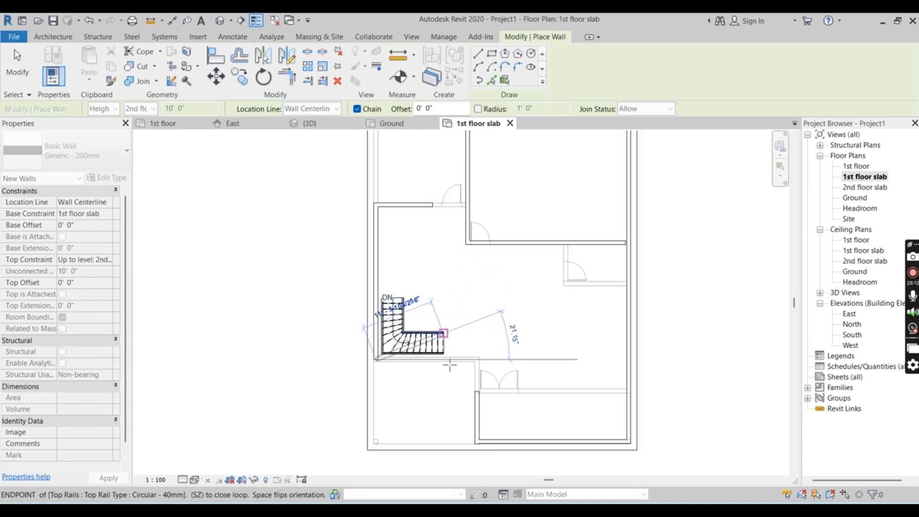
scroll(441, 360, "up", 2)
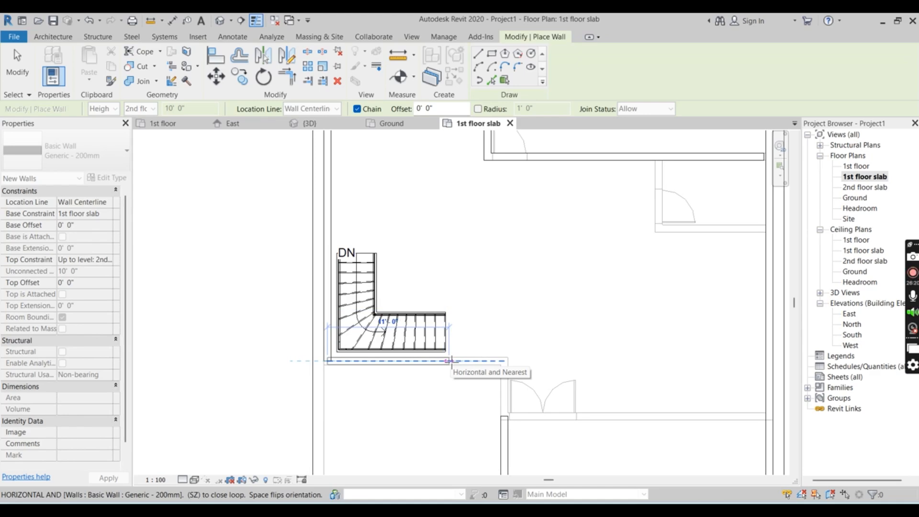
left_click(451, 360)
key("Escape")
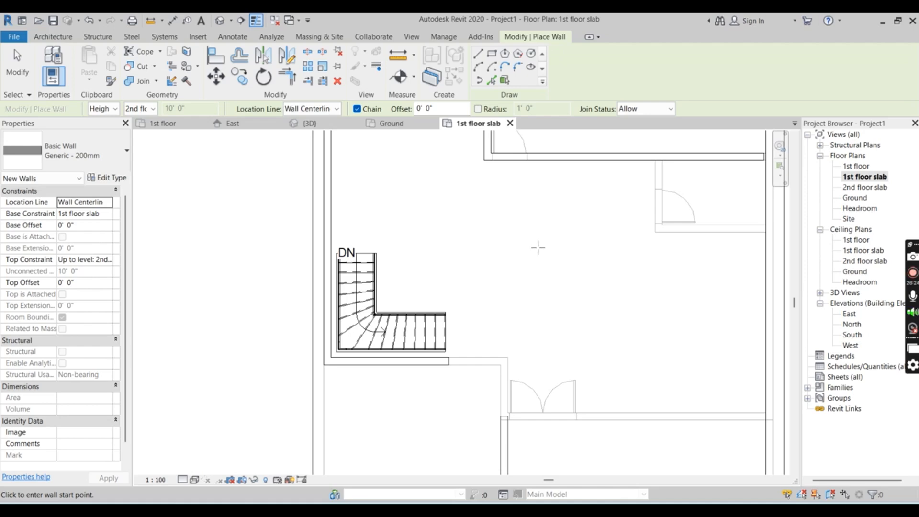
Draw a Generic - 200mm wall about 9'-9" long along the small room's lower partition, from the outer wall to the partition corner, and end the chain
scroll(520, 266, "down", 2)
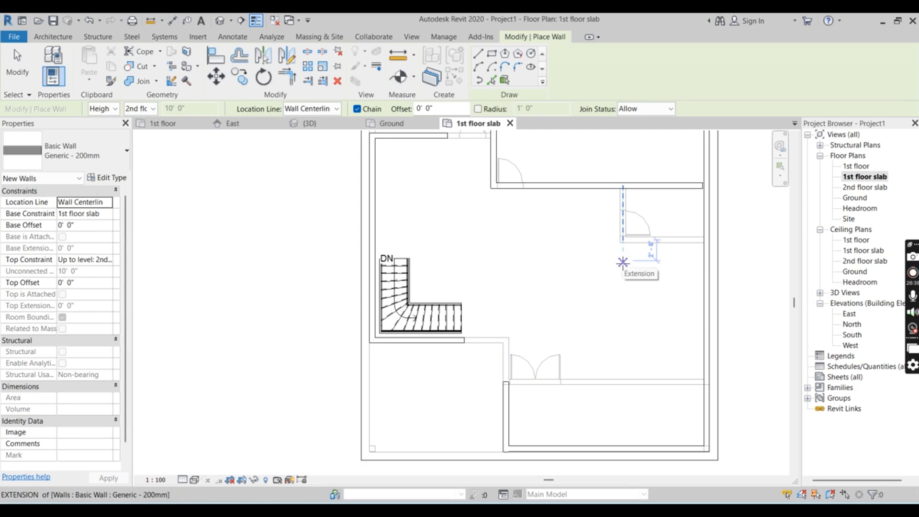
scroll(693, 240, "up", 3)
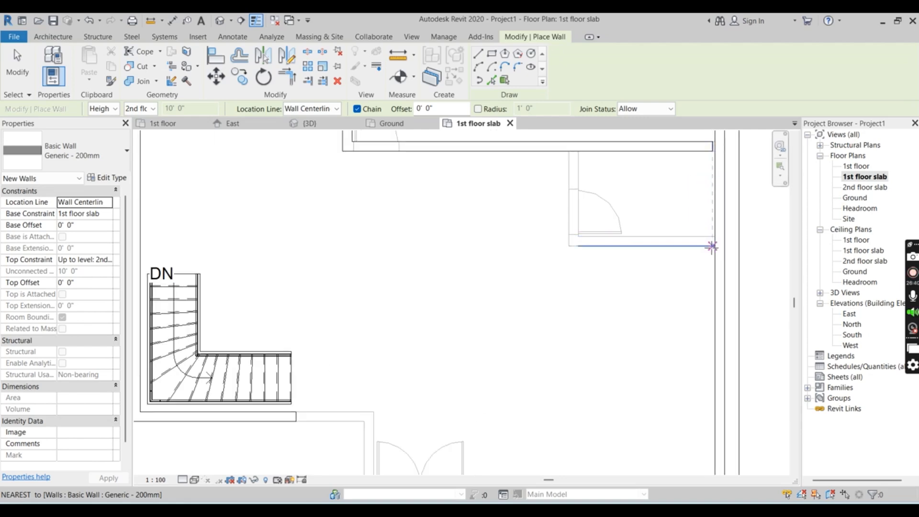
scroll(712, 246, "up", 1)
scroll(708, 243, "up", 2)
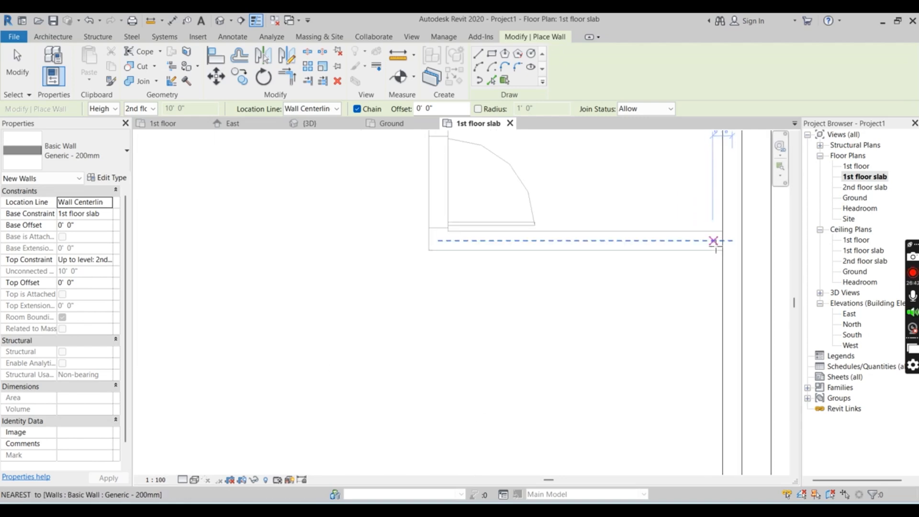
left_click(716, 241)
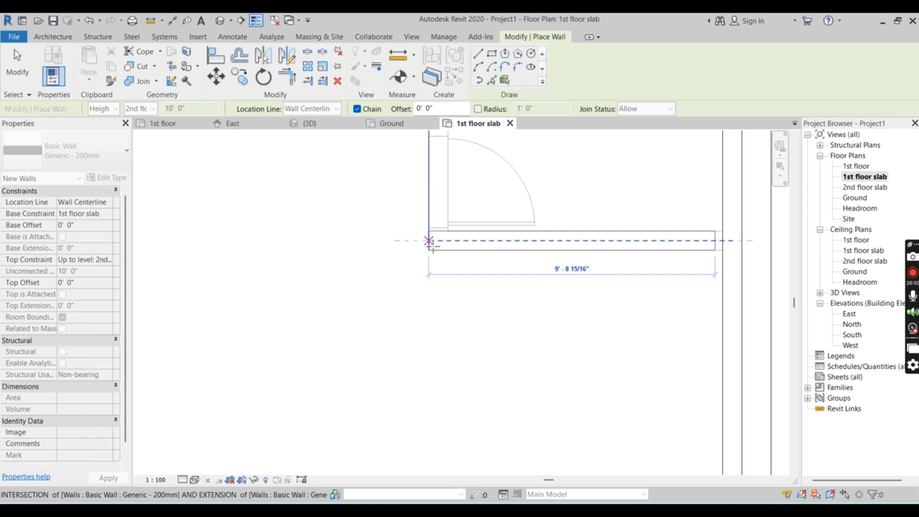
left_click(429, 241)
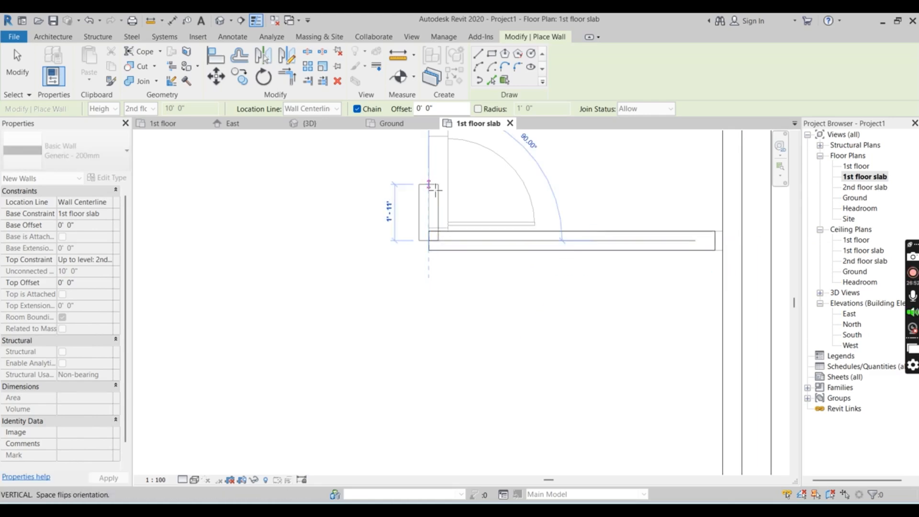
key("Escape")
key("Escape")
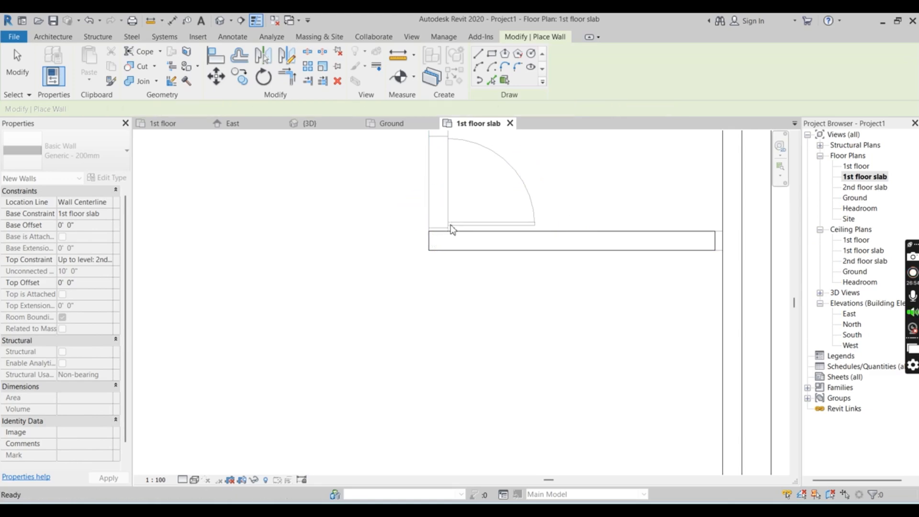
Draw a Generic - 200mm wall from that corner along the small room's door partition to the centerline of the wall above
left_click(51, 37)
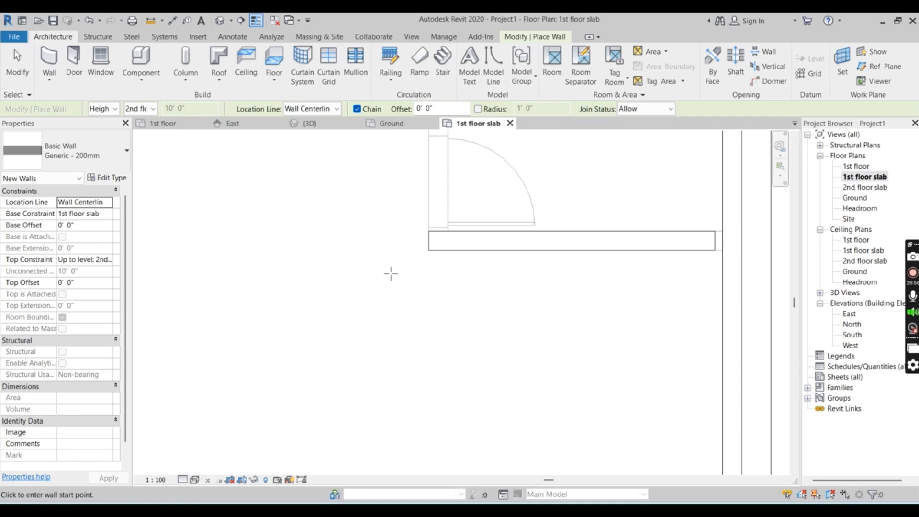
left_click(43, 55)
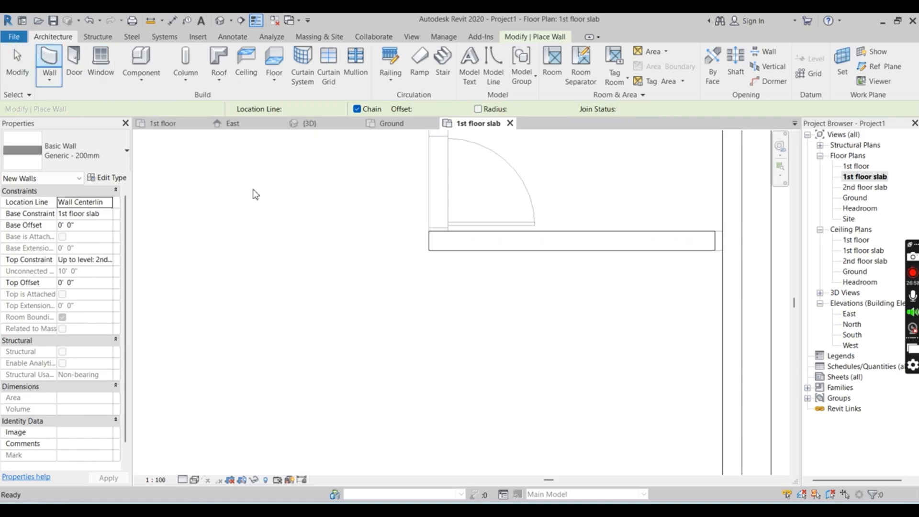
scroll(437, 240, "down", 3)
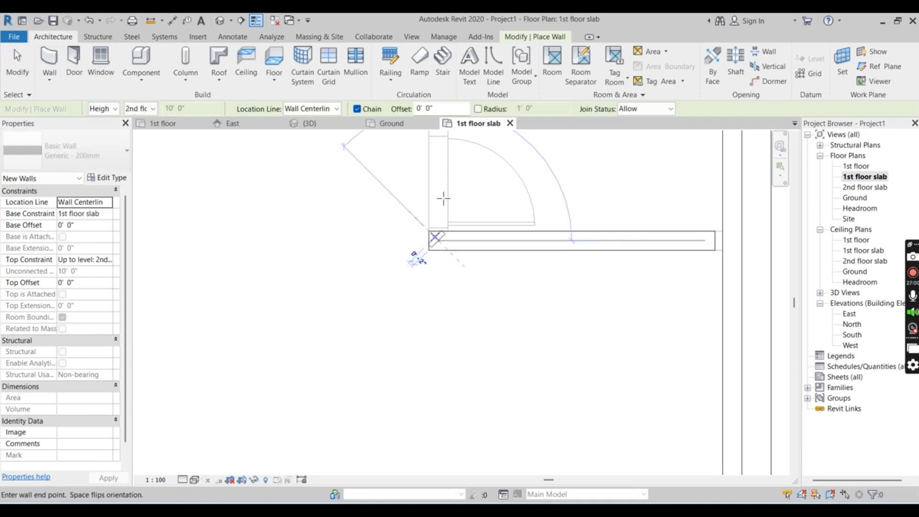
left_click(438, 249)
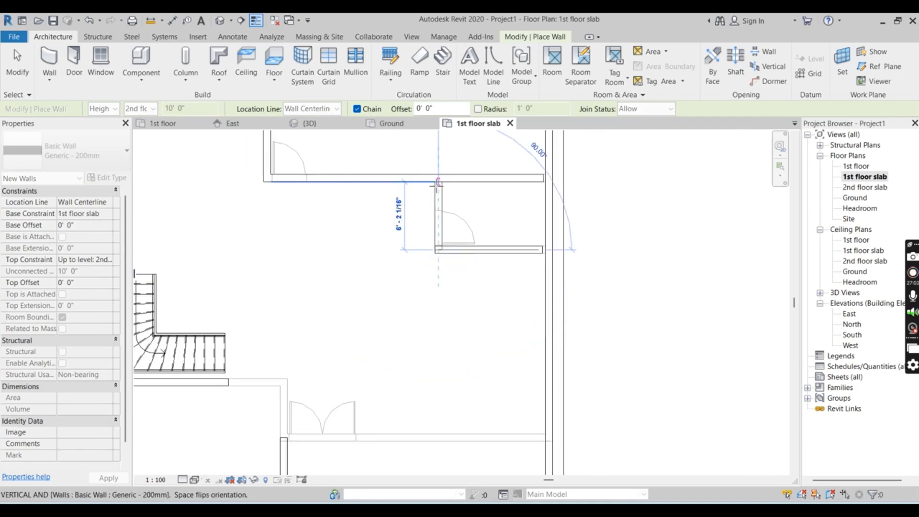
scroll(438, 184, "up", 3)
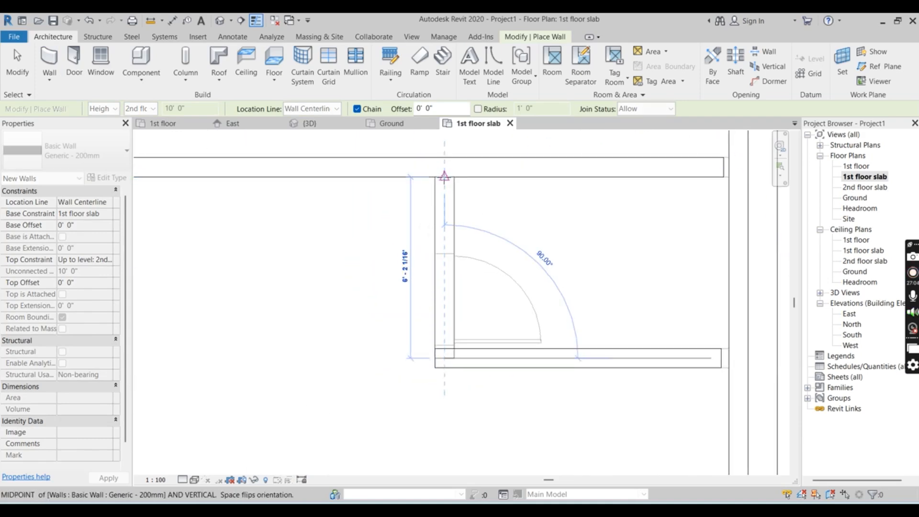
left_click(444, 168)
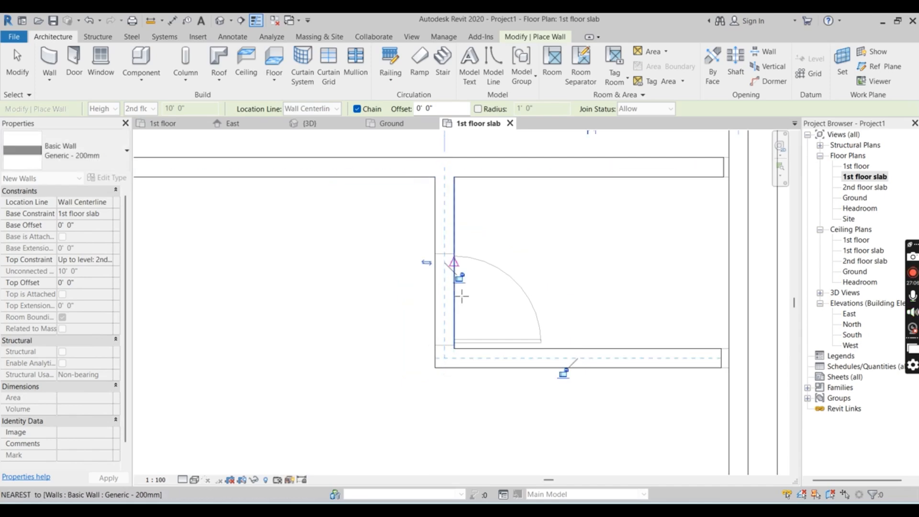
Close the gap at the small room's lower wall with a short 200mm wall to the outer side wall's centerline, and end the chain
scroll(702, 340, "down", 2)
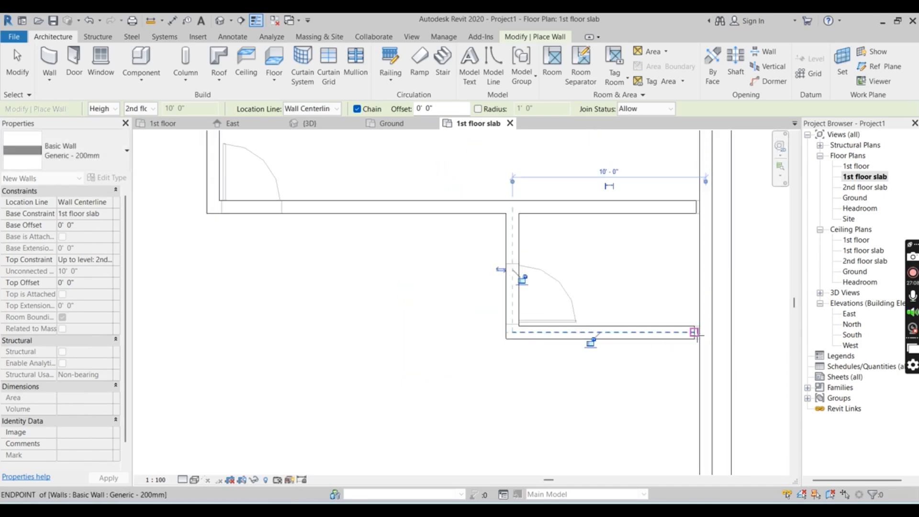
left_click(696, 332)
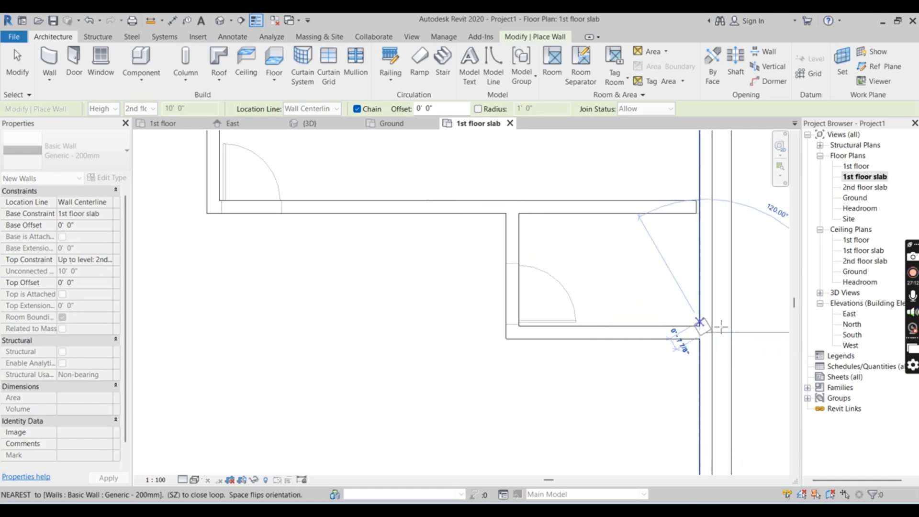
key("Escape")
Draw a 5'-0" 200mm wall from the front room wall's upper end to the stair wall's line, and a 24'-0" wall from there to the outer wall
scroll(567, 255, "down", 4)
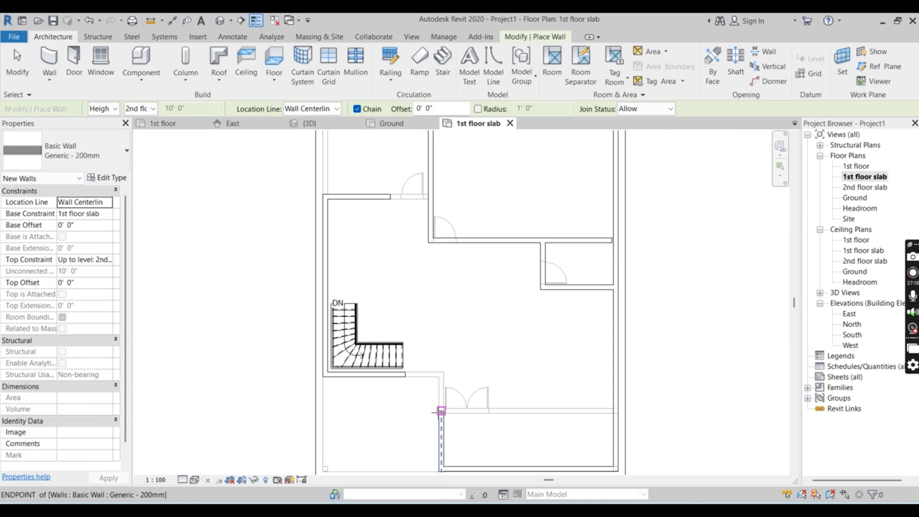
scroll(441, 412, "up", 2)
left_click(443, 411)
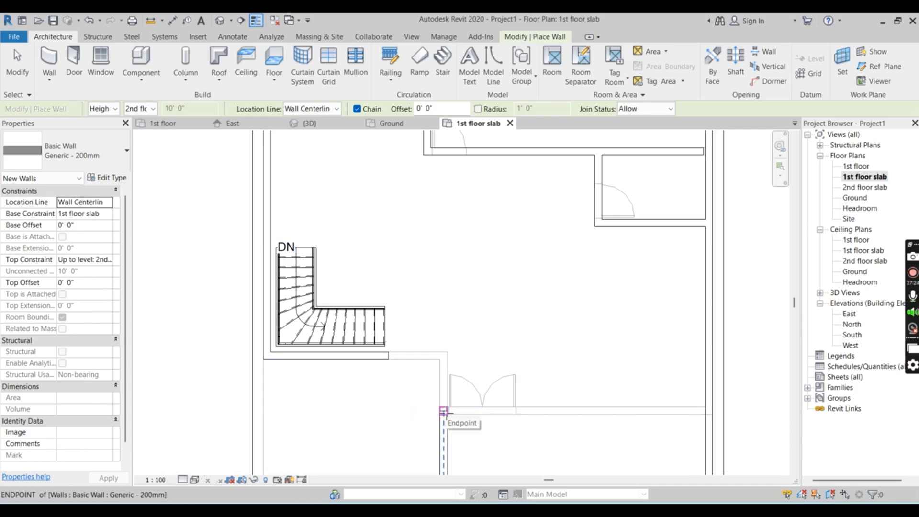
left_click(443, 411)
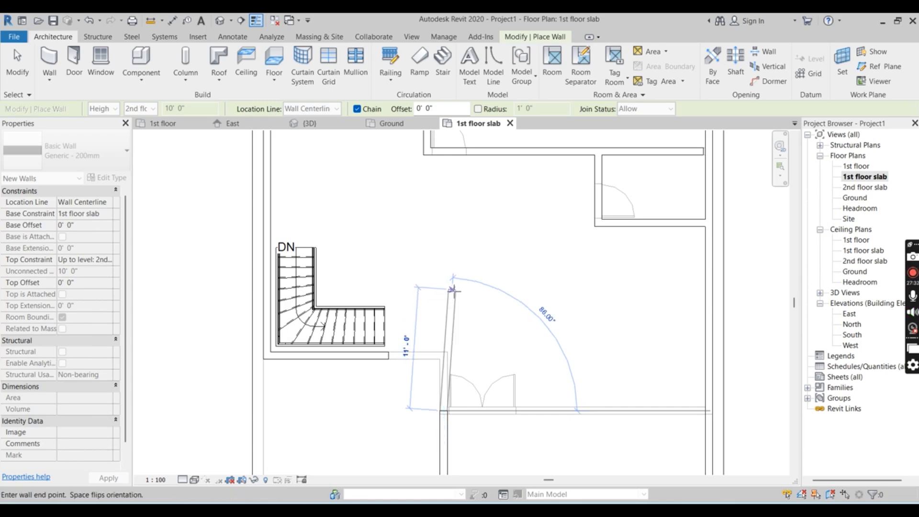
scroll(451, 285, "down", 3)
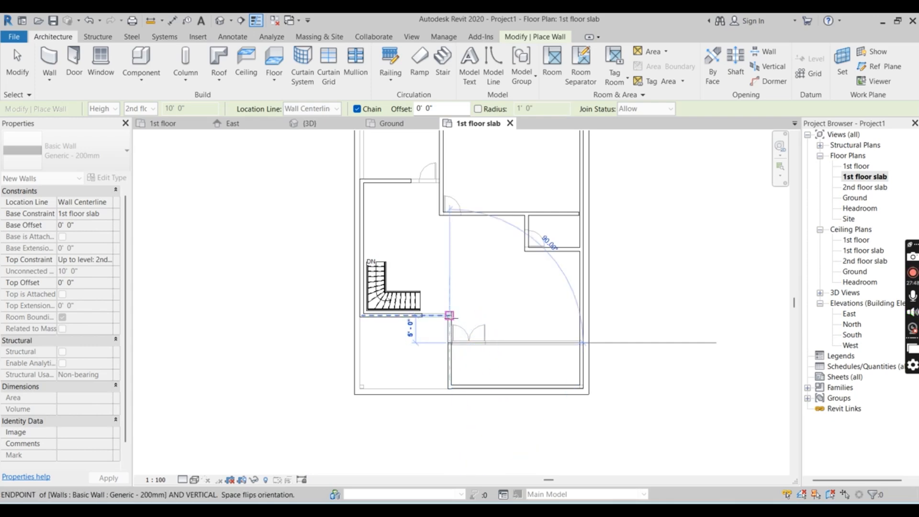
scroll(453, 342, "up", 3)
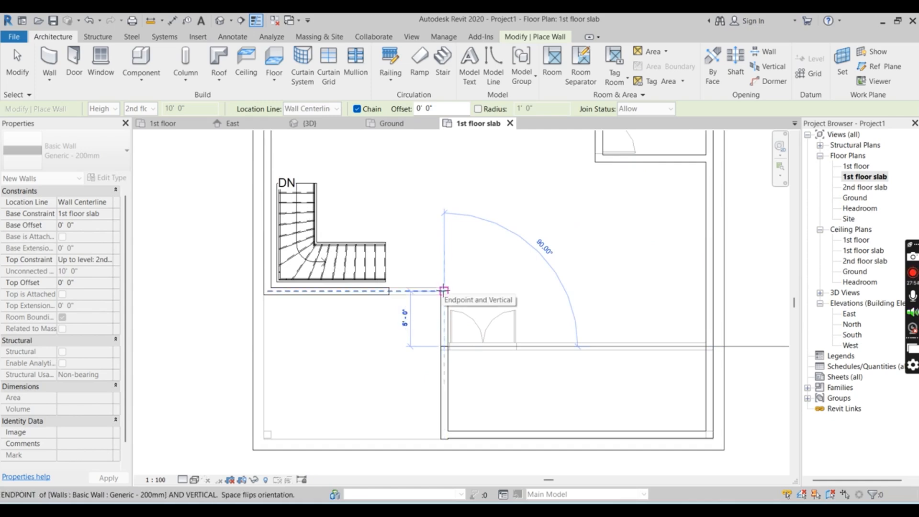
key("Escape")
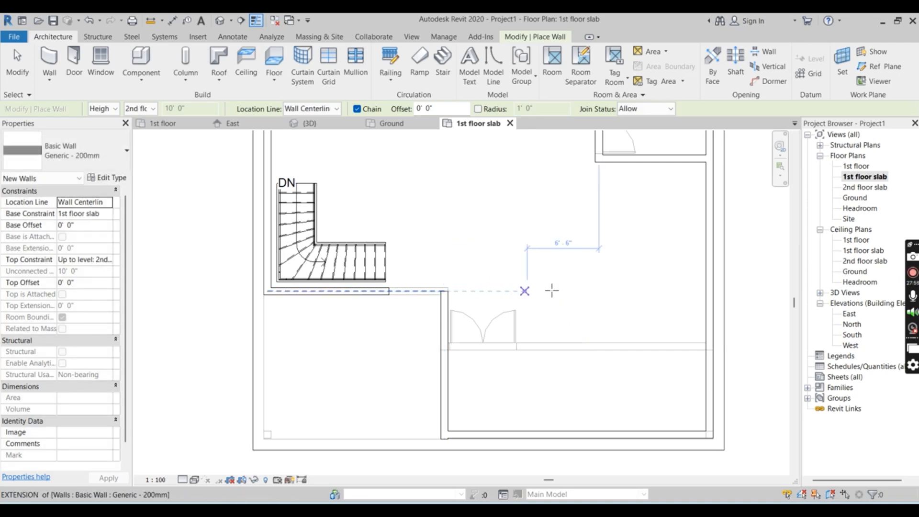
left_click(444, 290)
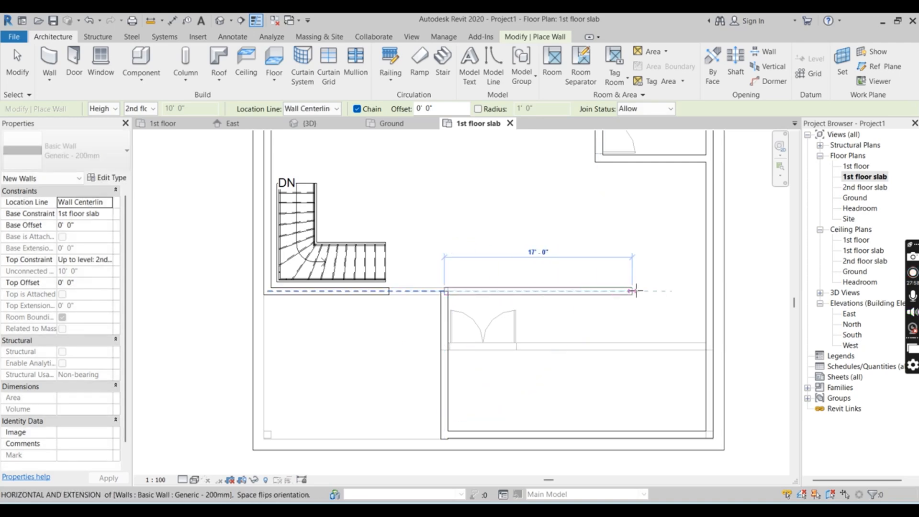
left_click(709, 291)
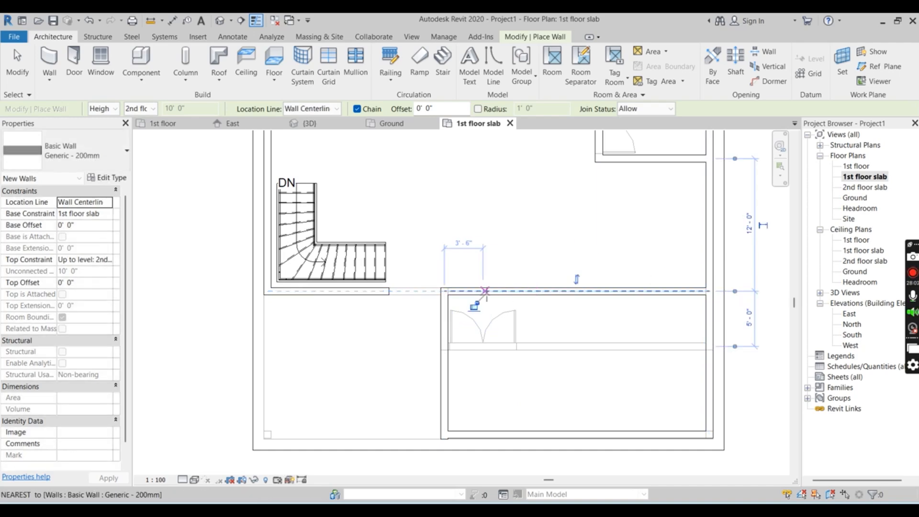
Draw a 12'-0" 200mm wall up from the 24'-0" wall and a 9'-0" wall from its end to the small room's corner, and end the chain
scroll(485, 290, "down", 5)
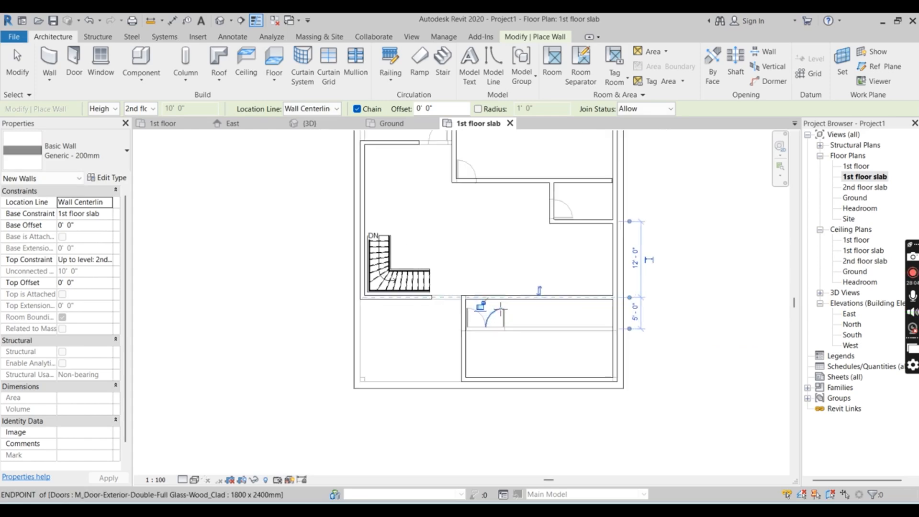
scroll(501, 310, "up", 1)
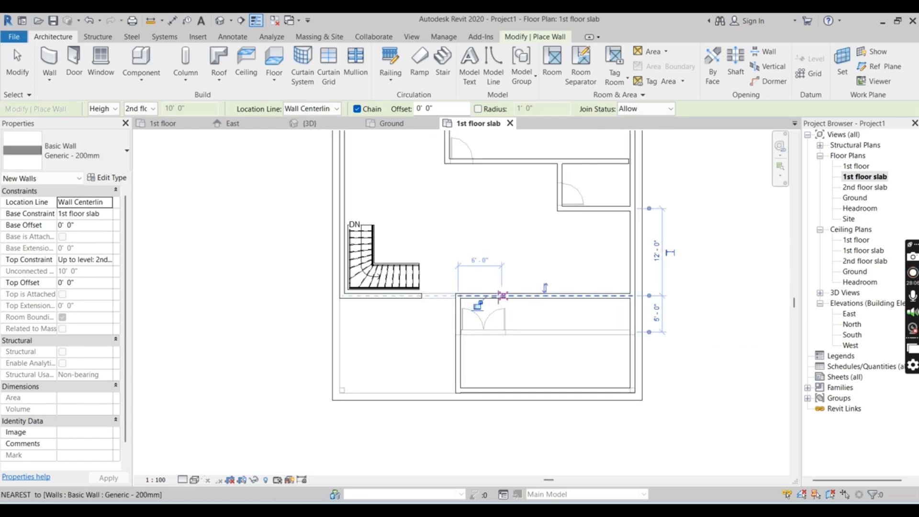
left_click(496, 296)
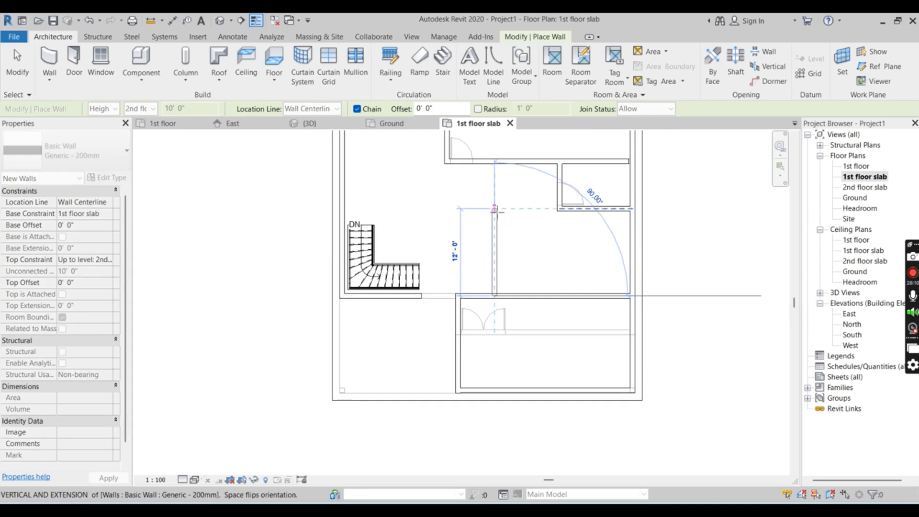
left_click(495, 209)
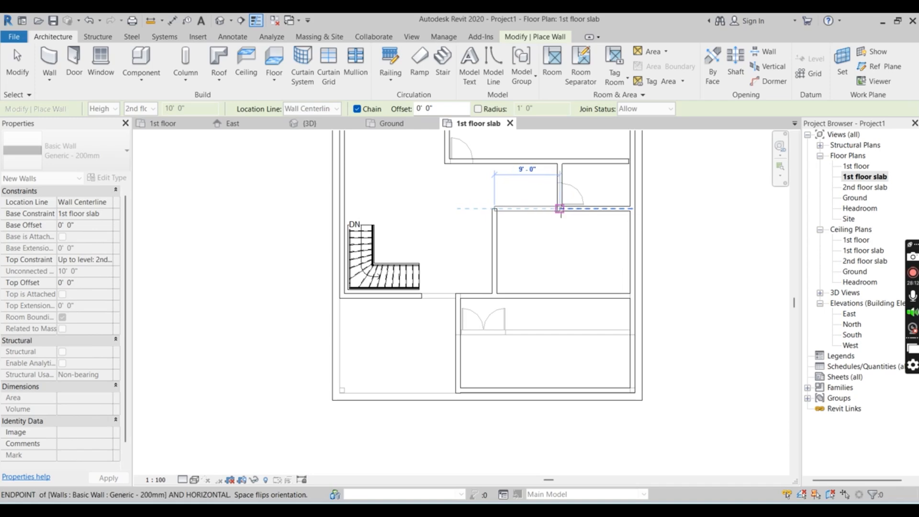
left_click(560, 209)
key("Escape")
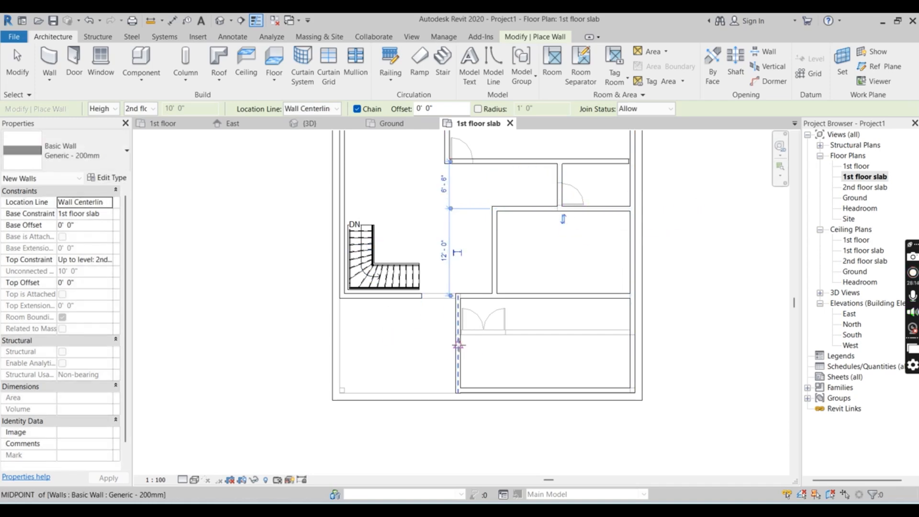
Examine the walls on the 1st floor slab in the 3D view from several angles
scroll(481, 288, "down", 2)
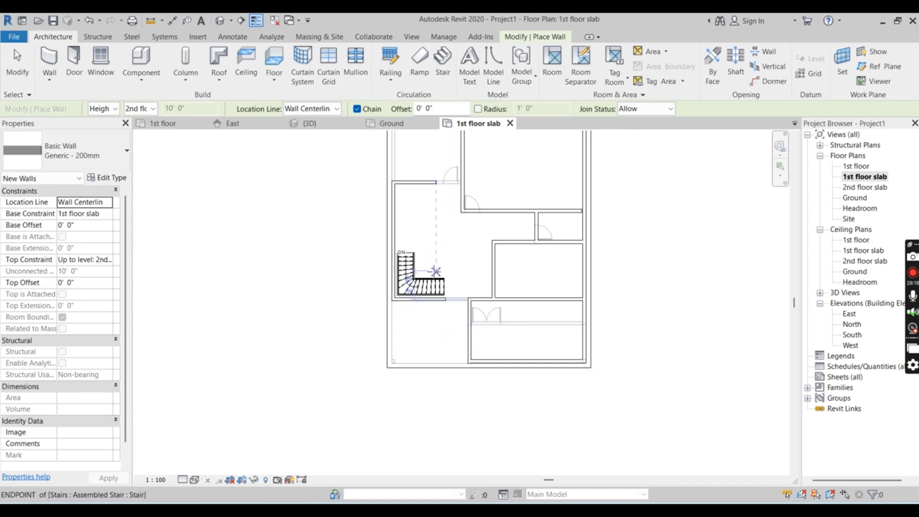
left_click(309, 123)
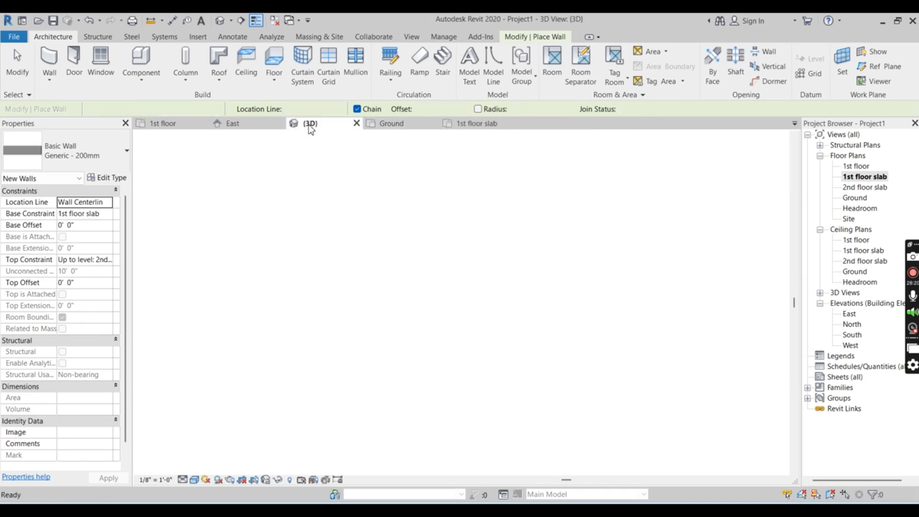
scroll(370, 243, "down", 4)
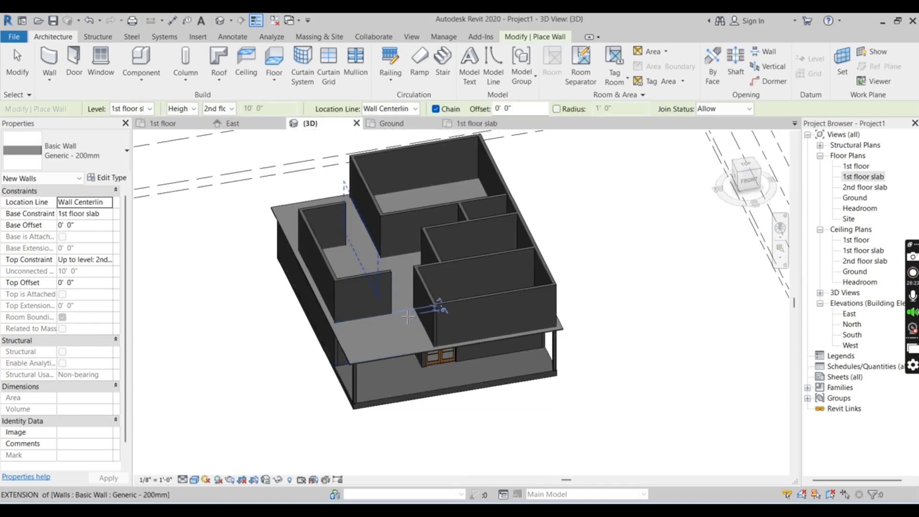
scroll(274, 345, "up", 1)
scroll(382, 273, "up", 2)
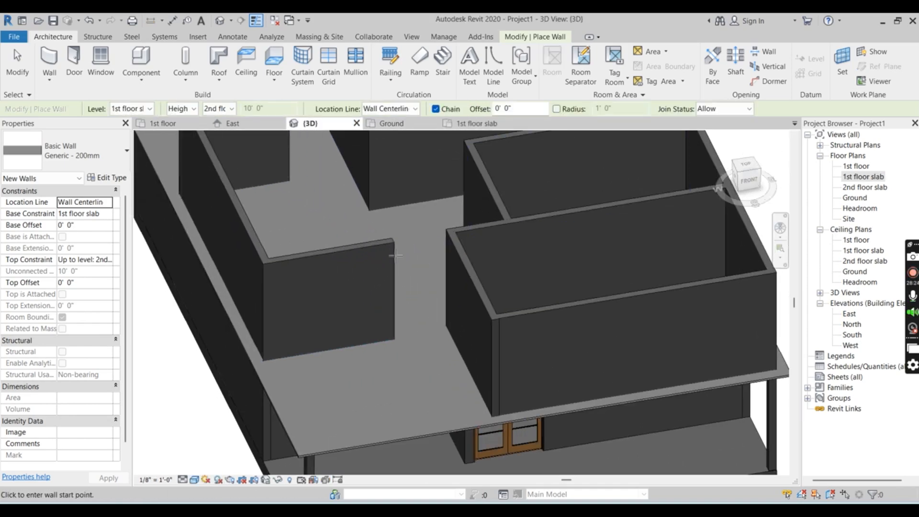
scroll(357, 371, "down", 2)
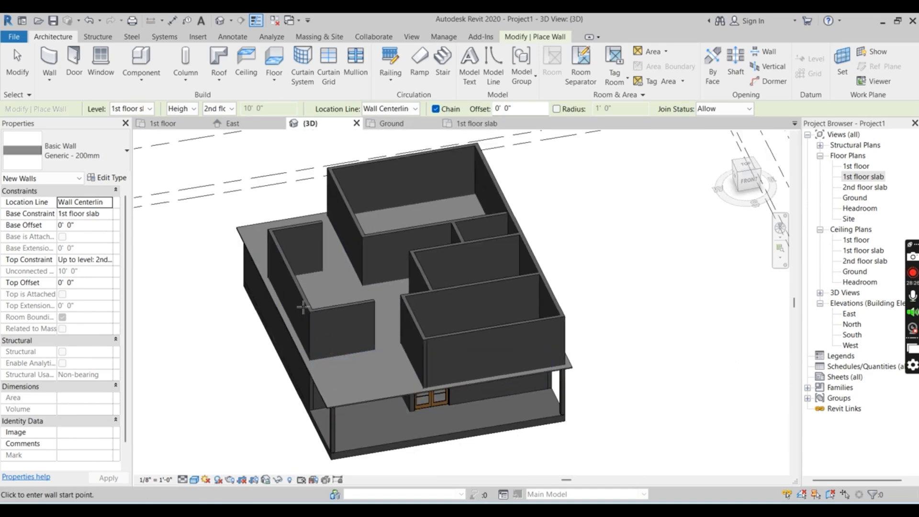
middle_click_drag(322, 366, 424, 362, "shift")
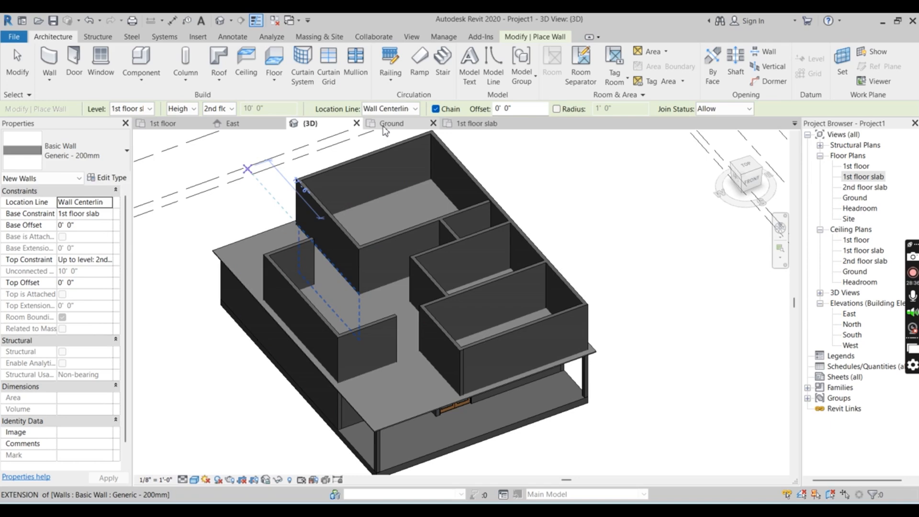
Return to the 1st floor slab plan and examine the wall layout around the stair and the front rooms
left_click(459, 123)
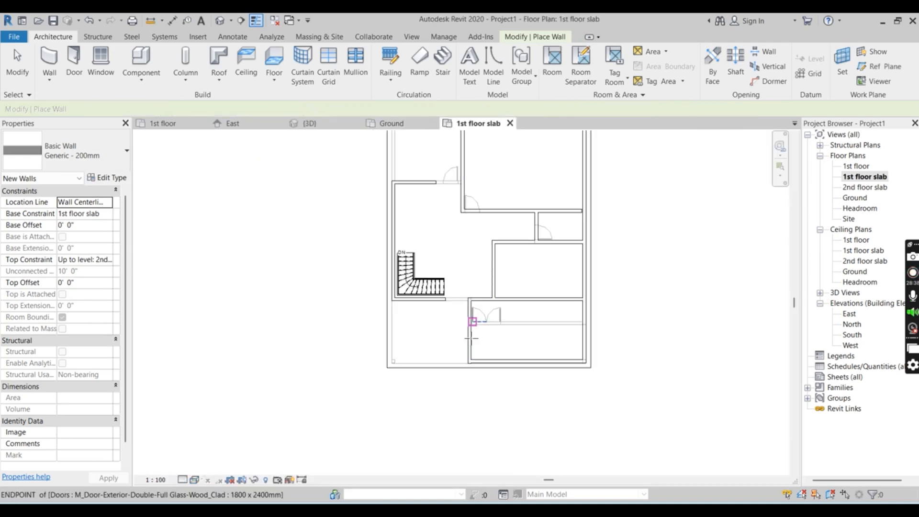
scroll(448, 294, "up", 4)
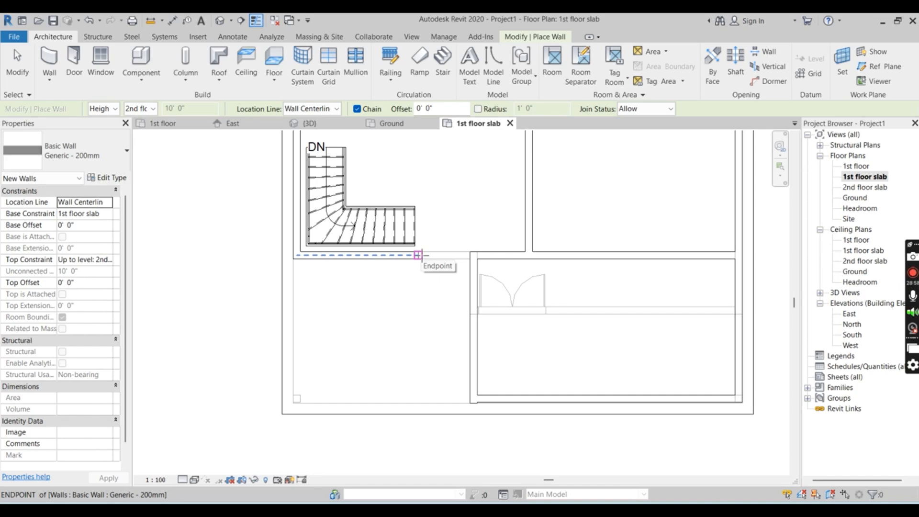
scroll(383, 369, "down", 5)
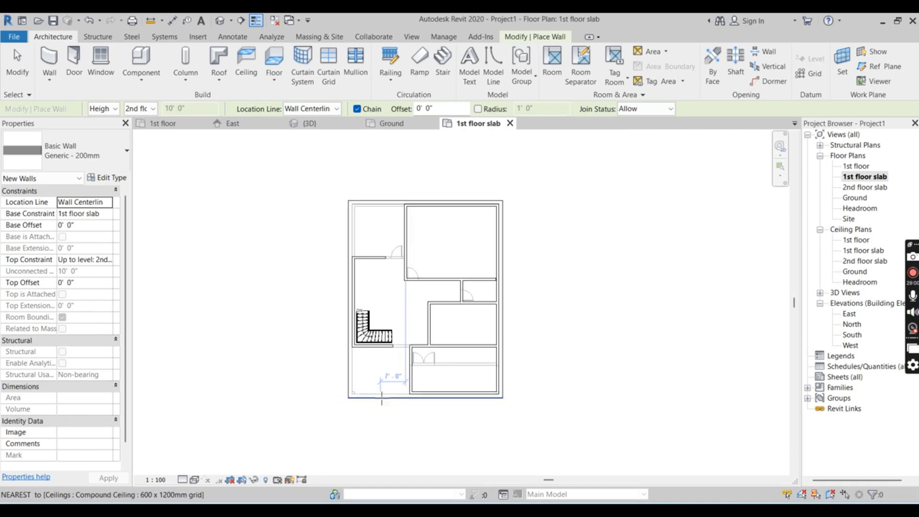
scroll(455, 351, "up", 1)
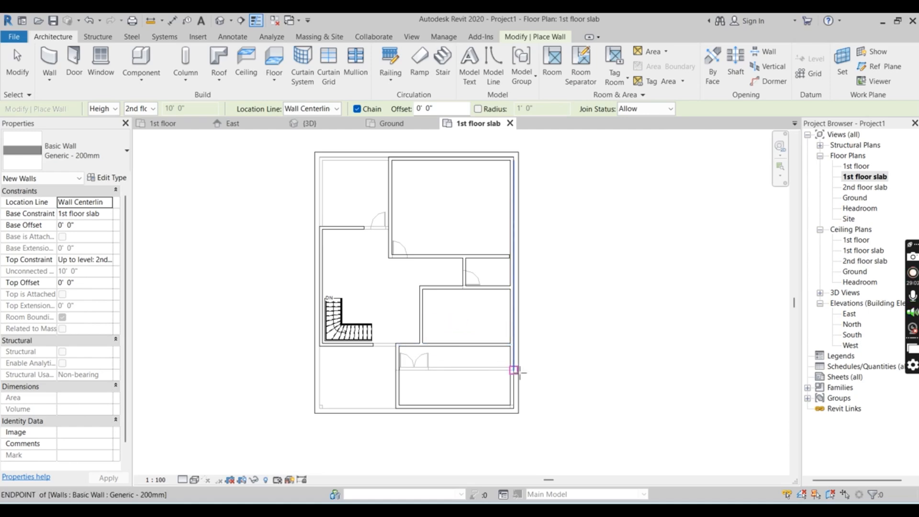
scroll(518, 373, "up", 2)
scroll(519, 372, "down", 1)
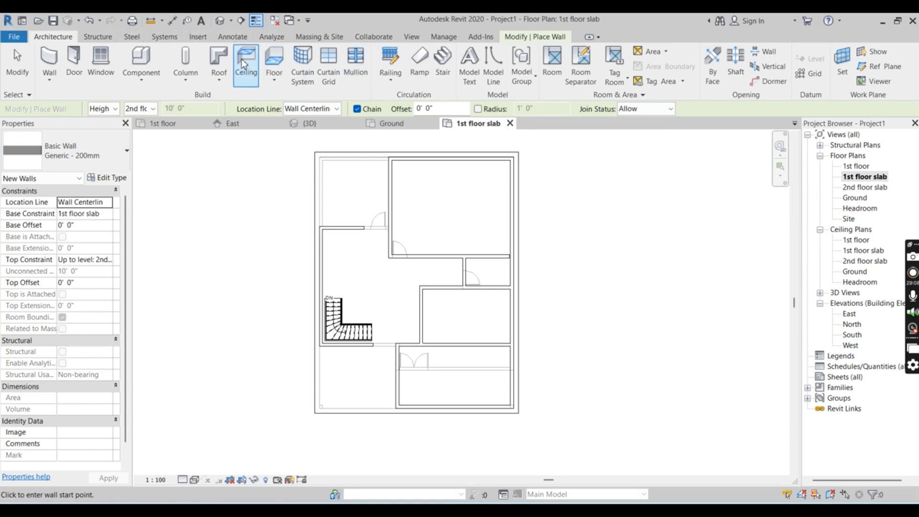
Create a Generic 400mm floor on the 1st floor slab level with a rectangular boundary between opposite outer corners, attaching the walls below to its bottom
left_click(277, 62)
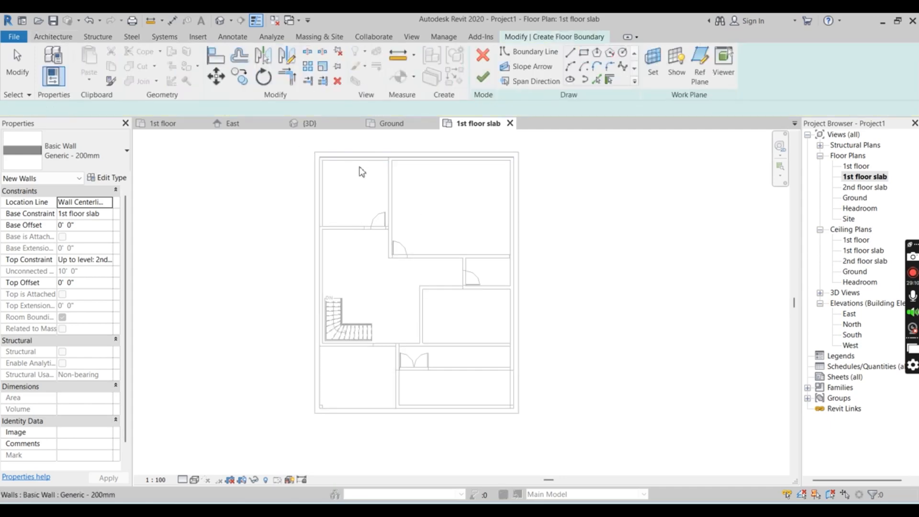
scroll(330, 165, "up", 2)
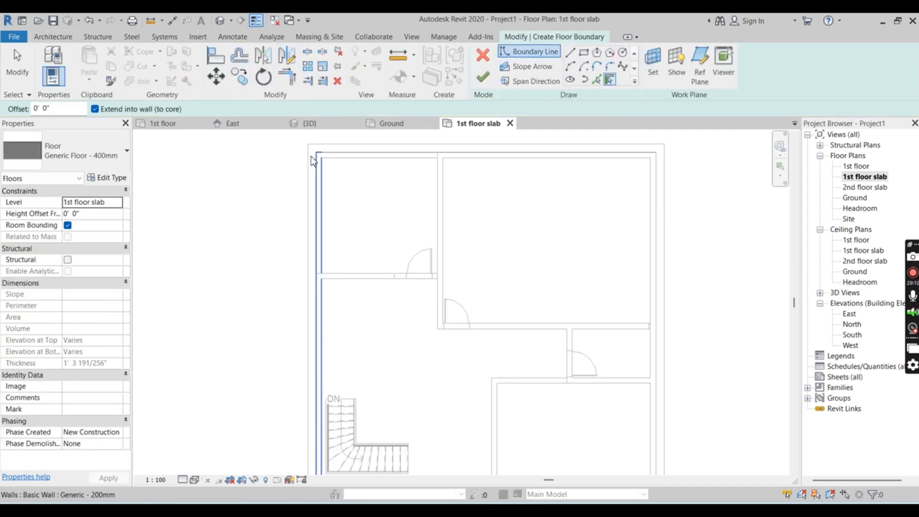
left_click(584, 54)
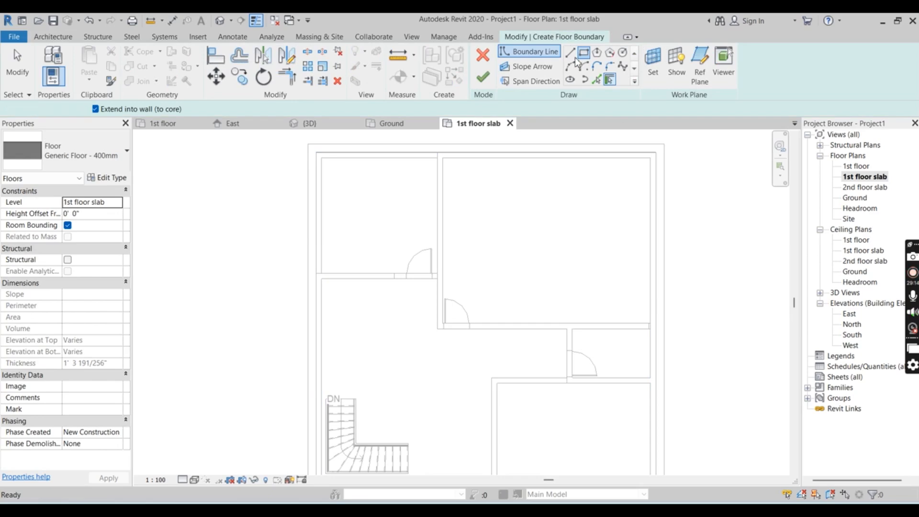
left_click(316, 152)
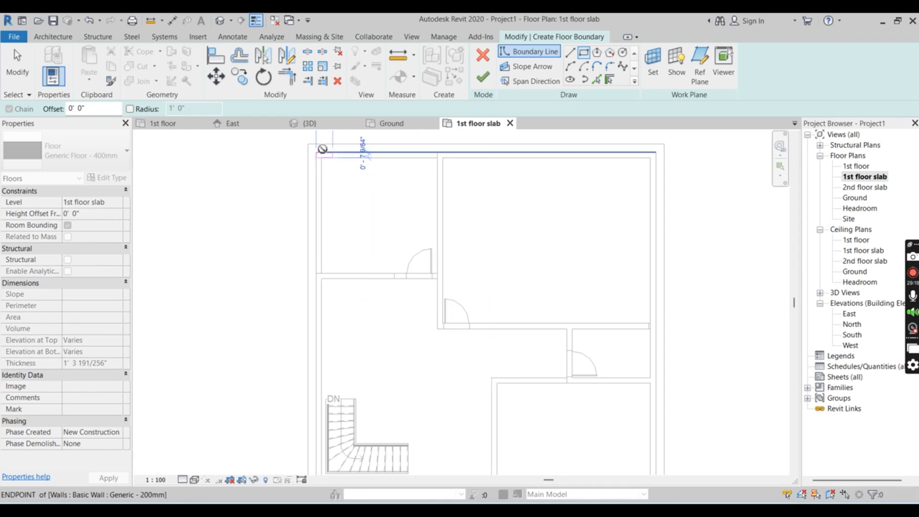
scroll(322, 152, "down", 2)
scroll(484, 374, "up", 5)
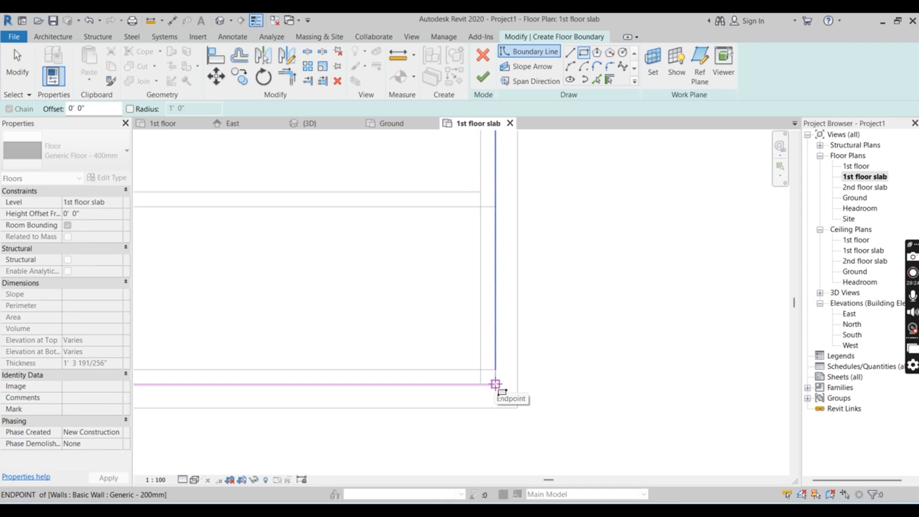
left_click(496, 384)
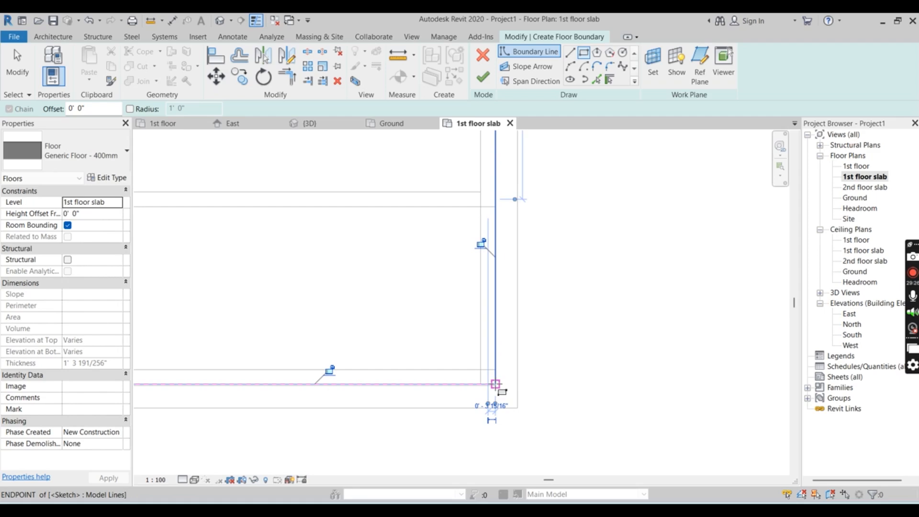
left_click(484, 78)
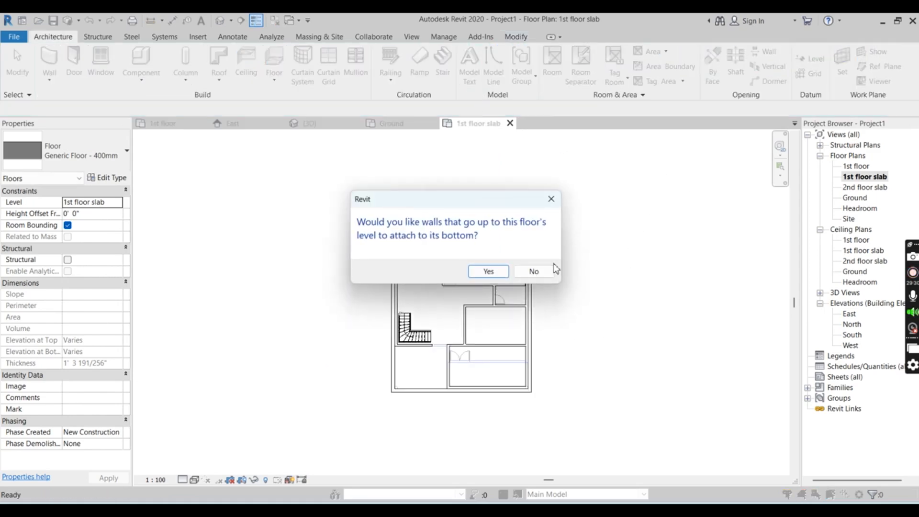
left_click(485, 271)
Examine the new 400mm floor in the 3D view from above, the front and below, and deselect it
scroll(524, 276, "up", 4)
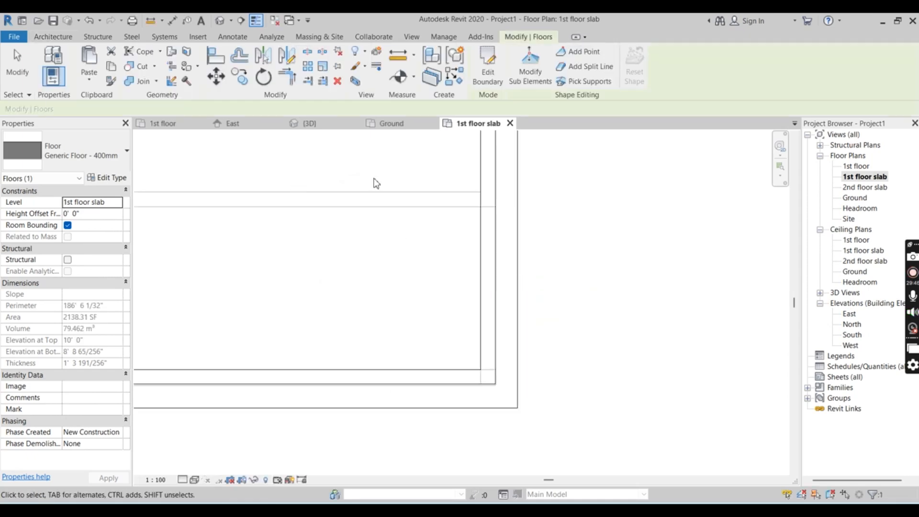
scroll(624, 219, "down", 1)
left_click(310, 123)
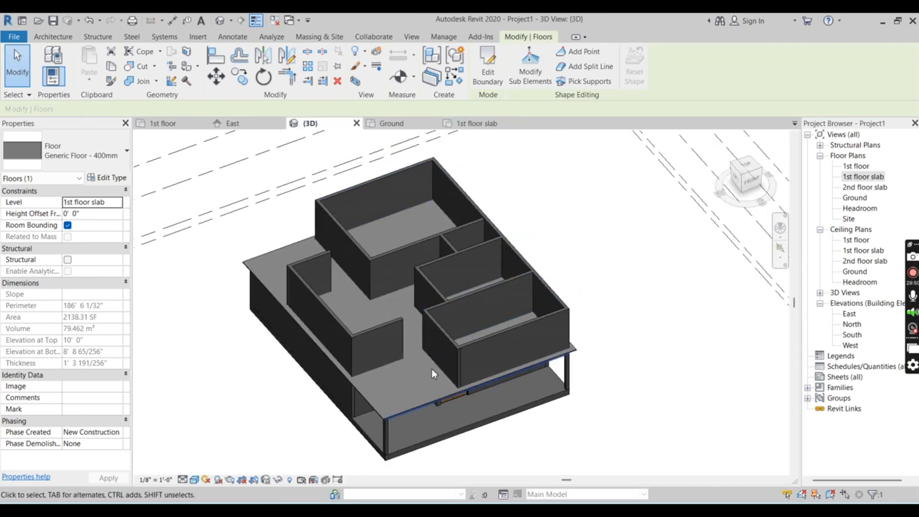
scroll(430, 369, "up", 2)
scroll(462, 370, "down", 2)
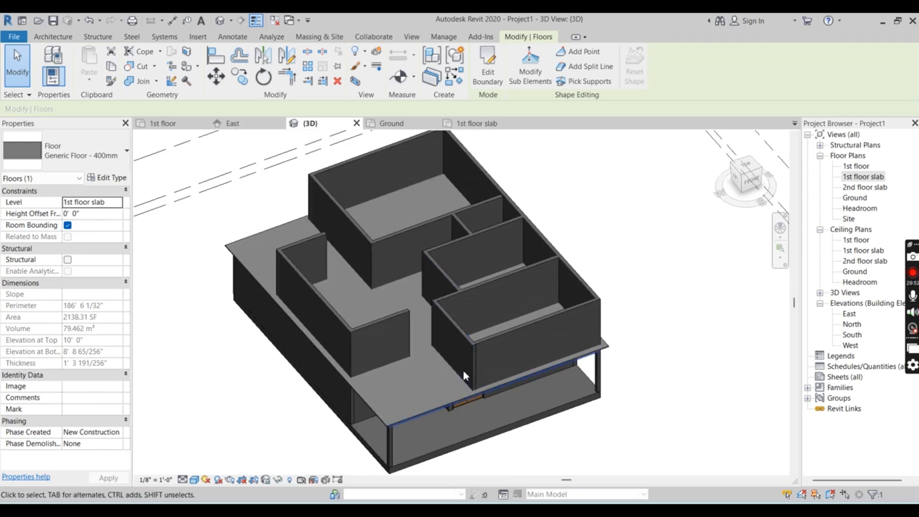
scroll(461, 383, "up", 1)
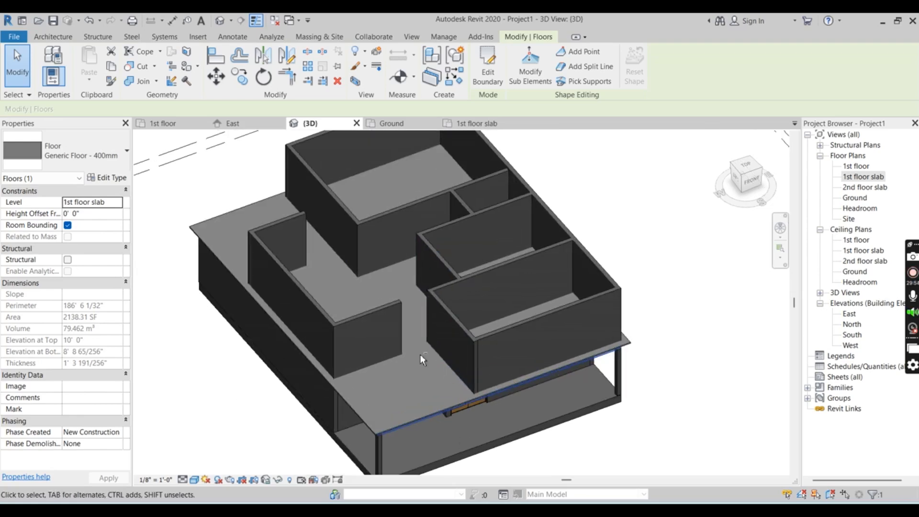
middle_click_drag(679, 411, 609, 312, "shift")
scroll(509, 393, "up", 3)
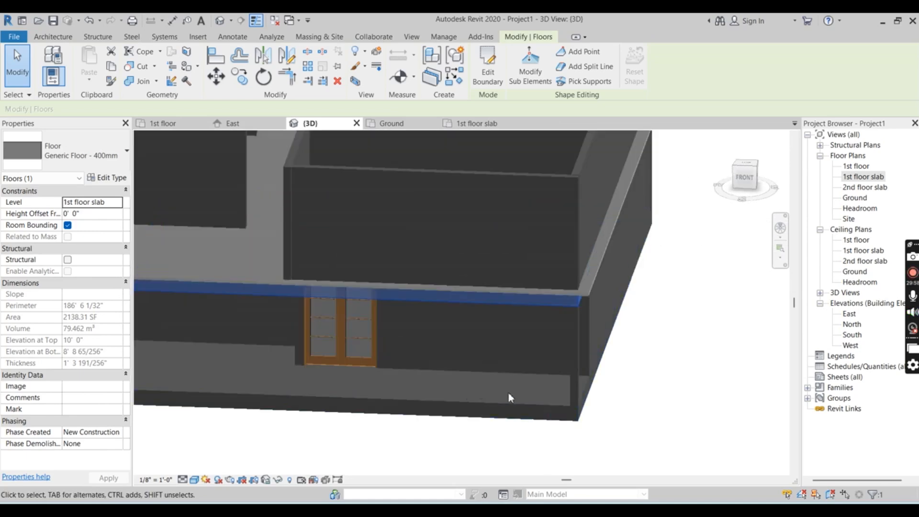
middle_click_drag(687, 419, 656, 326, "shift")
scroll(312, 315, "up", 2)
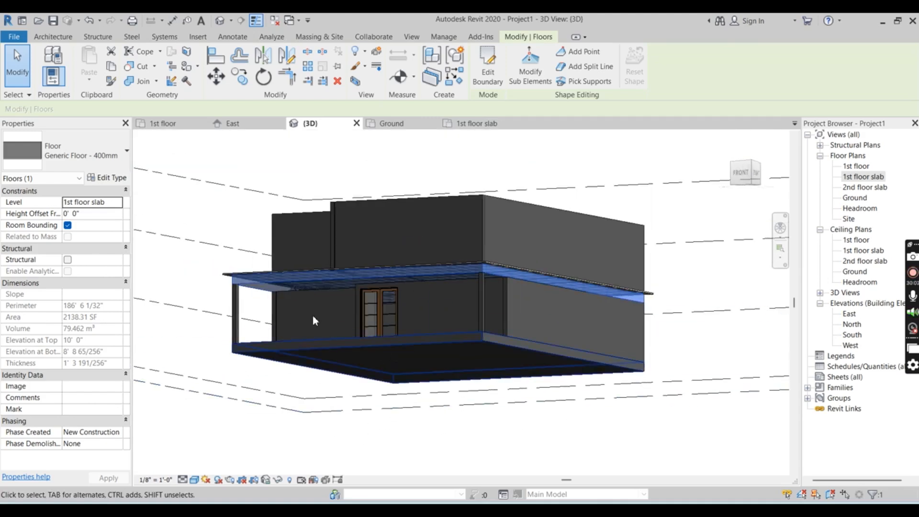
scroll(280, 329, "up", 4)
middle_click_drag(280, 329, 287, 400, "shift")
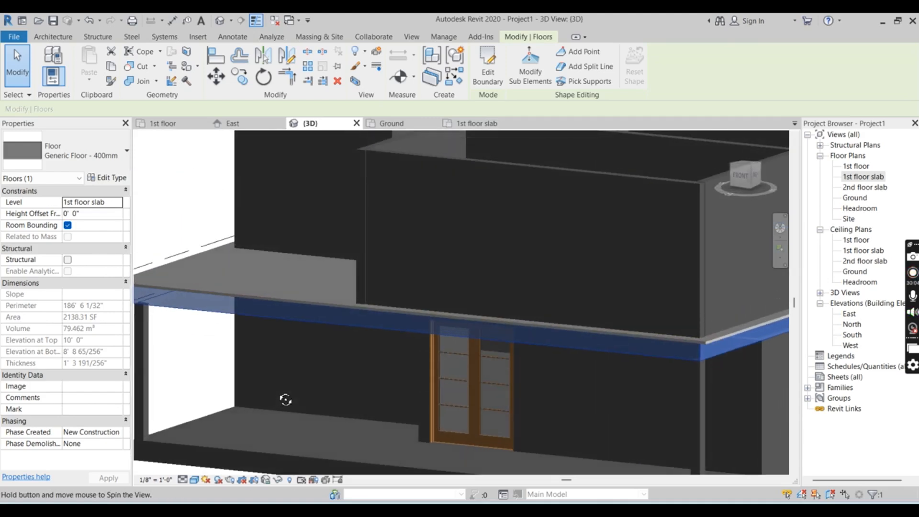
key("Escape")
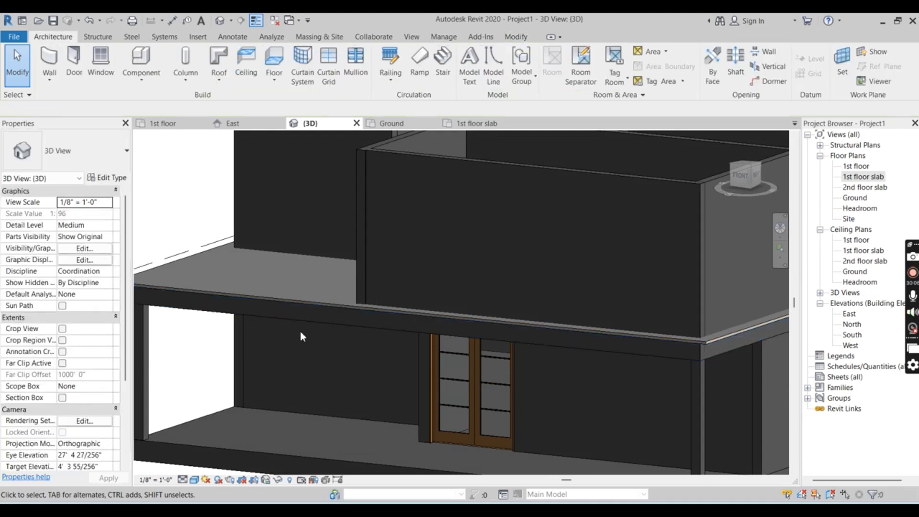
Inspect the front porch, the double glass door and the underside of the slab in 3D
middle_click_drag(300, 332, 322, 338, "shift")
scroll(458, 345, "up", 1)
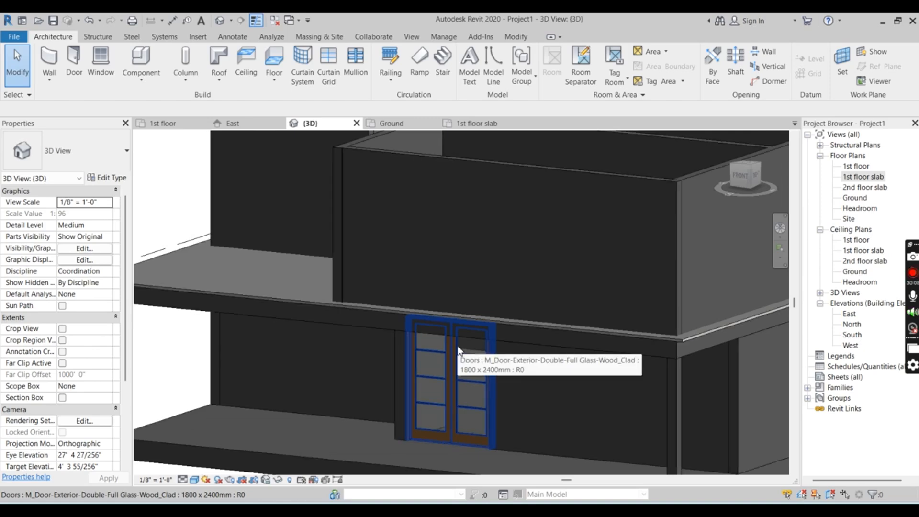
middle_click_drag(392, 348, 500, 280, "shift")
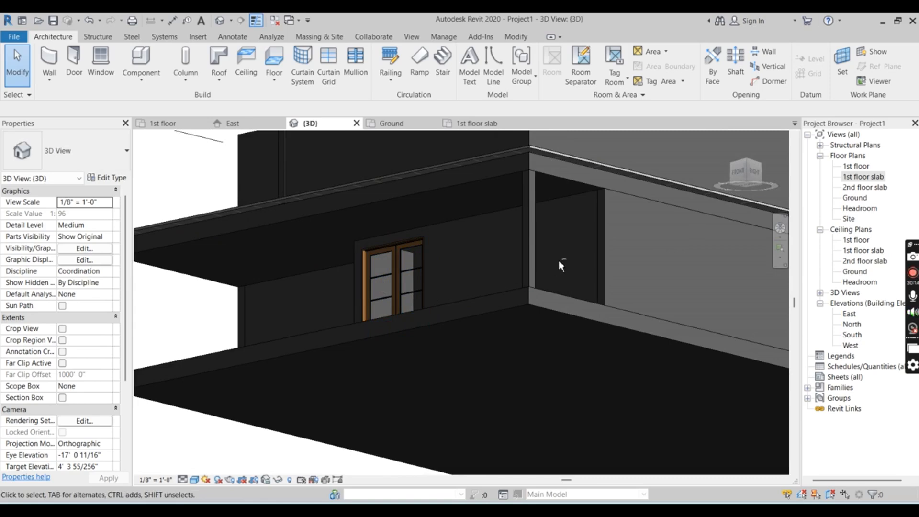
middle_click_drag(559, 260, 568, 412, "shift")
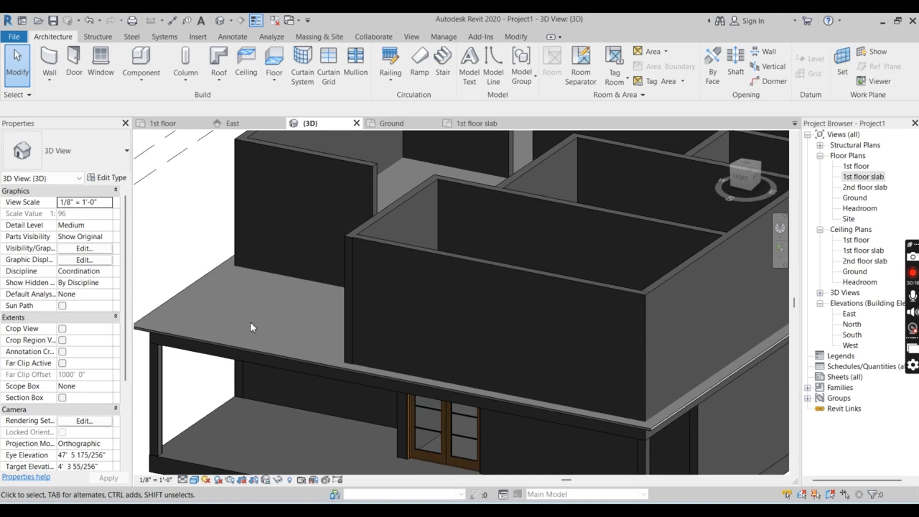
Examine the 1st floor slab rooms and partition walls in 3D from above and from the left side
scroll(251, 323, "up", 1)
scroll(351, 324, "down", 3)
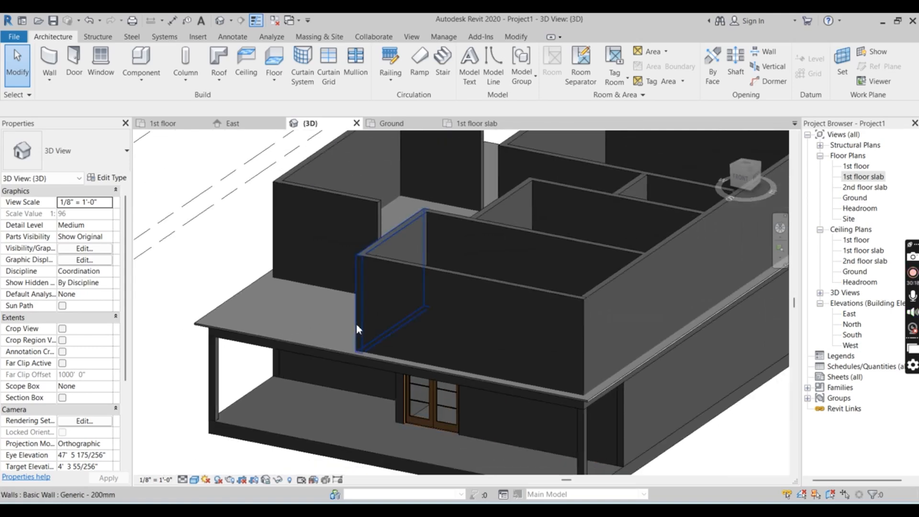
middle_click_drag(357, 317, 550, 343, "shift")
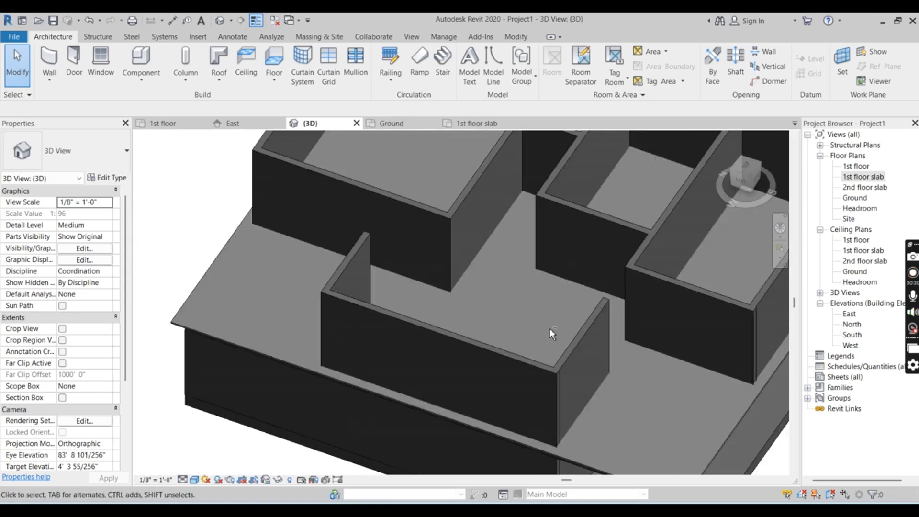
scroll(361, 240, "down", 4)
scroll(429, 201, "up", 2)
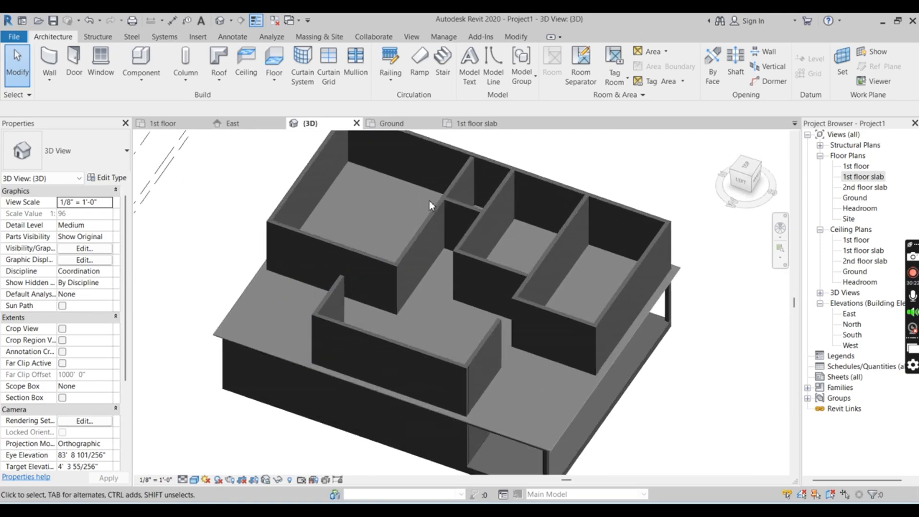
scroll(429, 202, "up", 1)
scroll(527, 375, "up", 4)
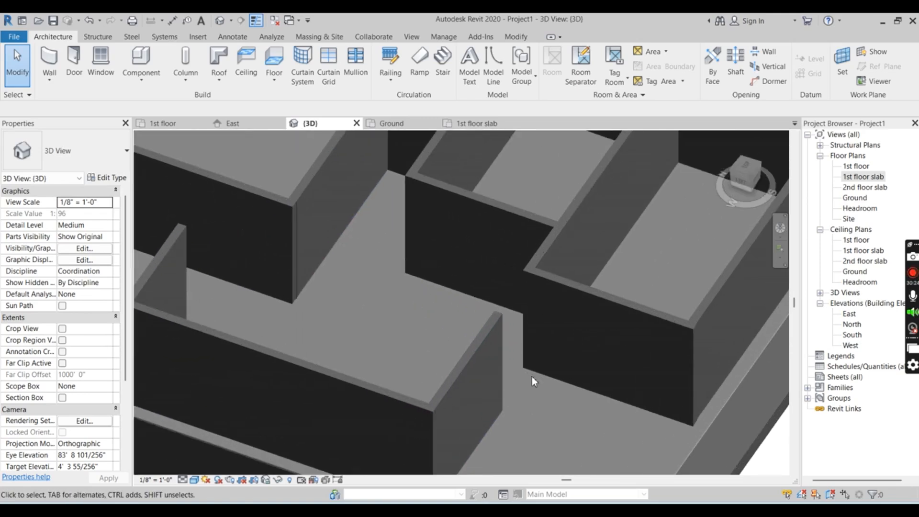
middle_click_drag(525, 384, 427, 381, "shift")
scroll(356, 265, "down", 3)
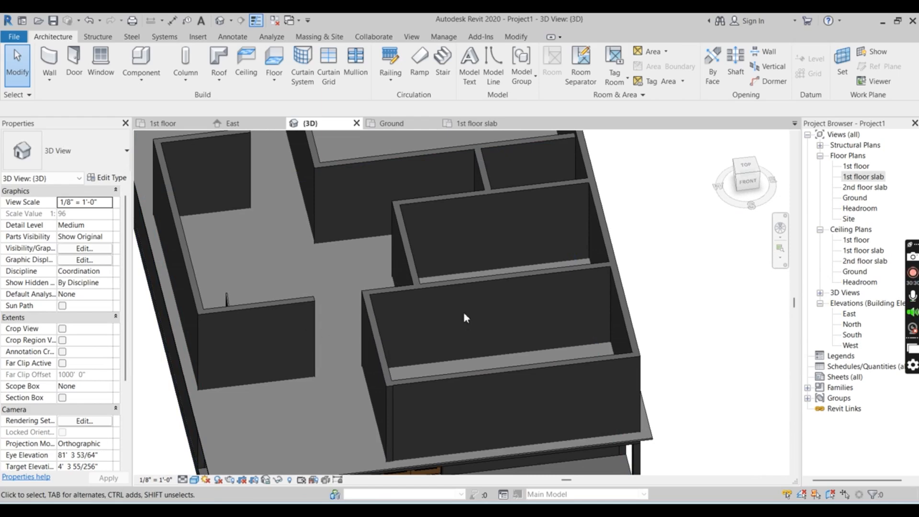
middle_click_drag(395, 324, 507, 396, "shift")
scroll(476, 225, "down", 5)
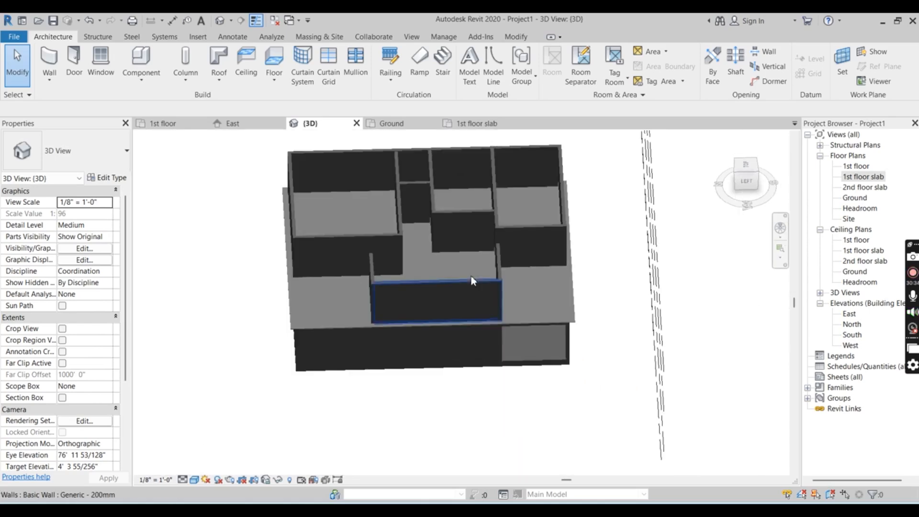
scroll(473, 225, "up", 5)
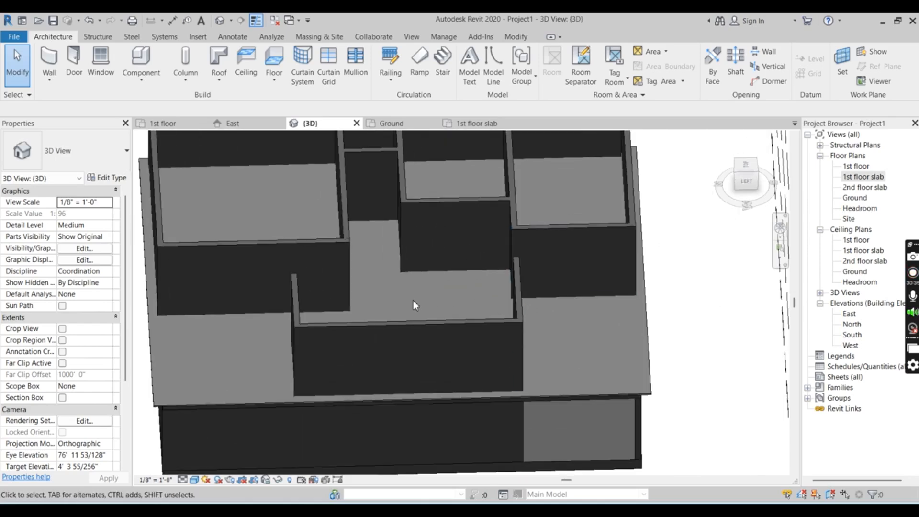
Go back to the 1st floor slab plan and examine the open area between the stair and the front room
left_click(487, 124)
scroll(435, 261, "up", 3)
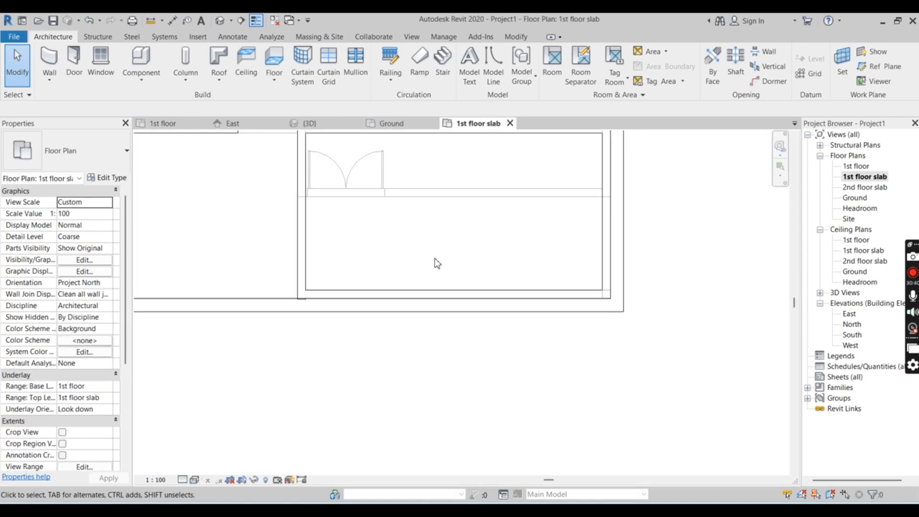
scroll(438, 288, "down", 4)
scroll(441, 170, "up", 3)
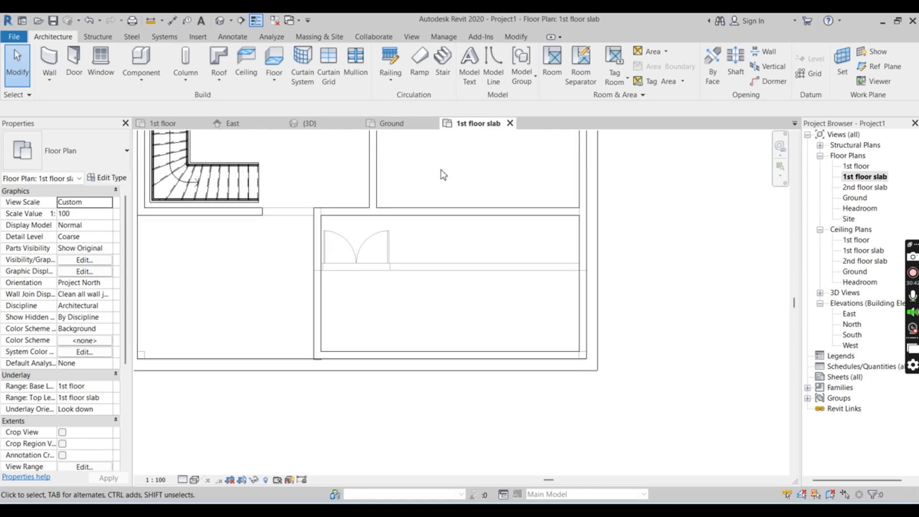
scroll(479, 254, "down", 1)
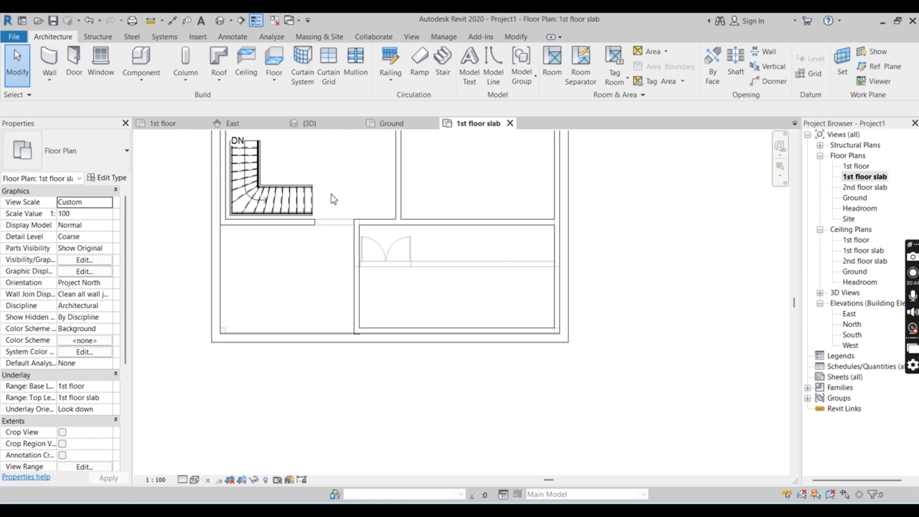
scroll(434, 257, "down", 2)
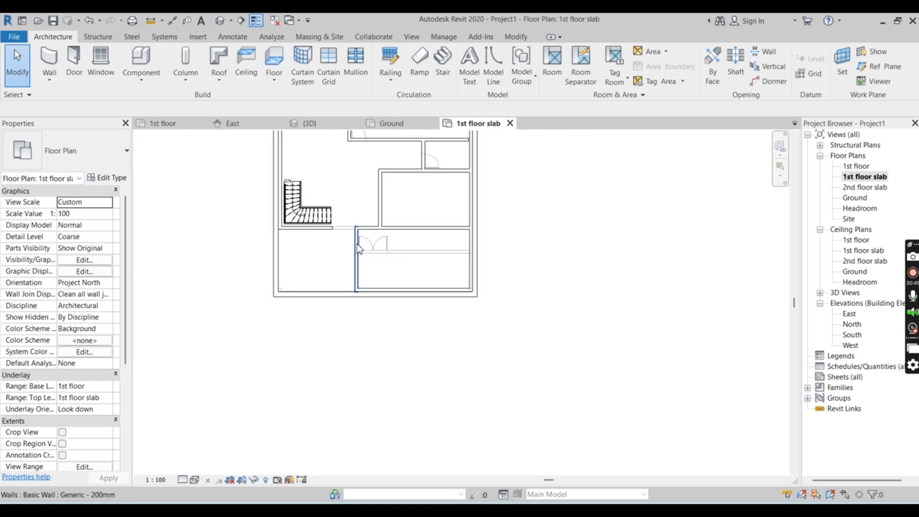
scroll(340, 256, "up", 1)
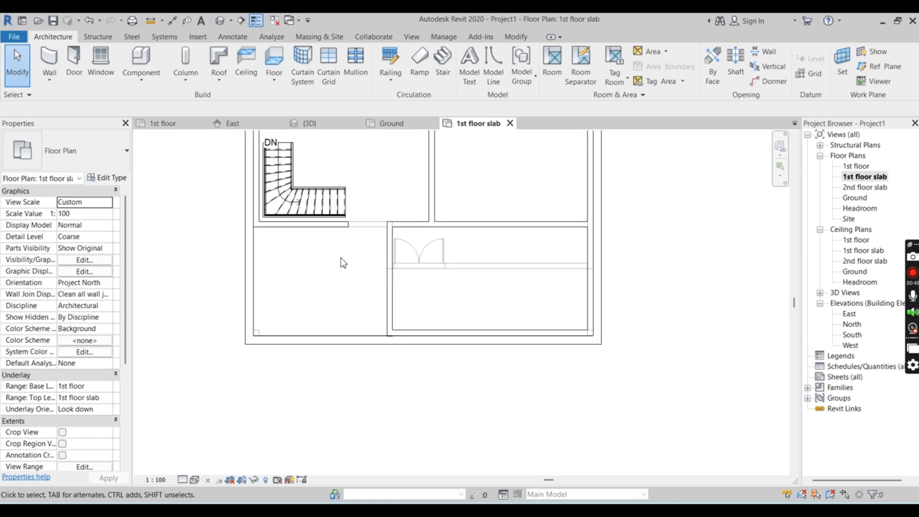
Draw a 5'-0" Generic - 200mm wall closing the gap between the stair wall and the front room's corner
scroll(334, 307, "down", 1)
scroll(286, 291, "up", 2)
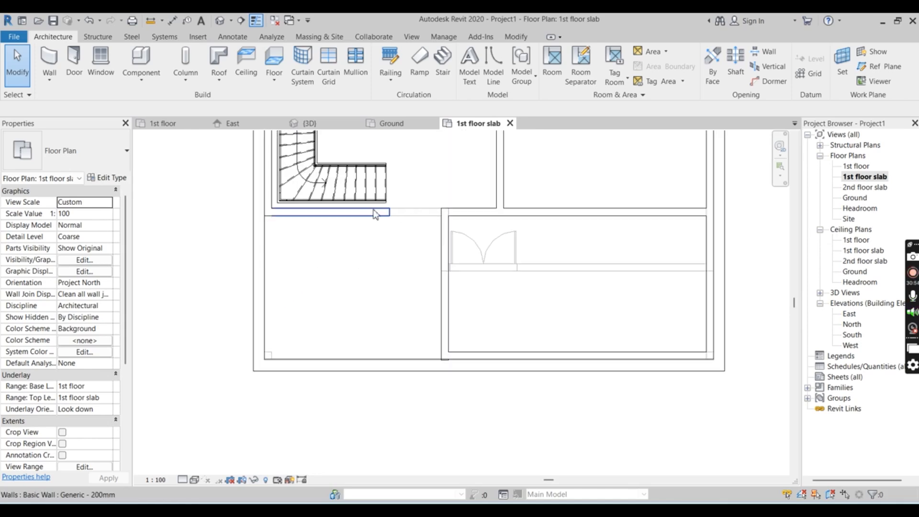
scroll(398, 225, "down", 2)
scroll(410, 239, "down", 2)
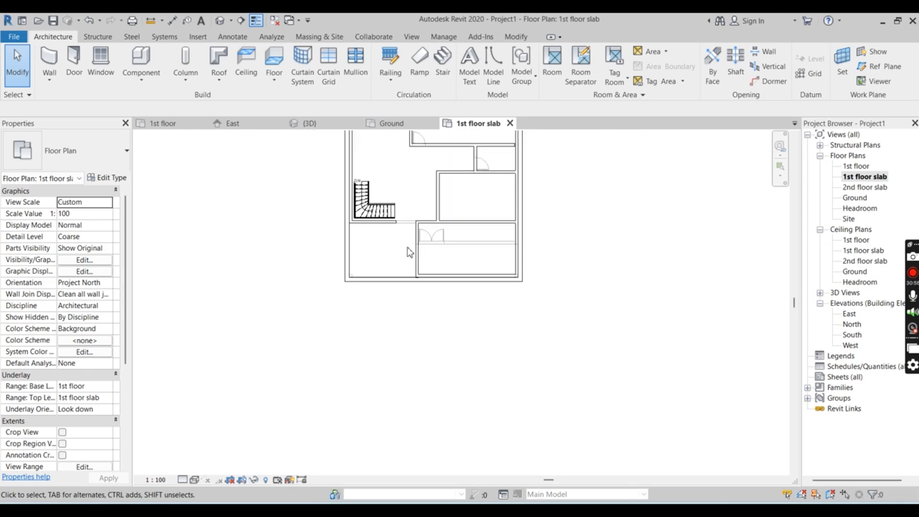
scroll(436, 191, "up", 4)
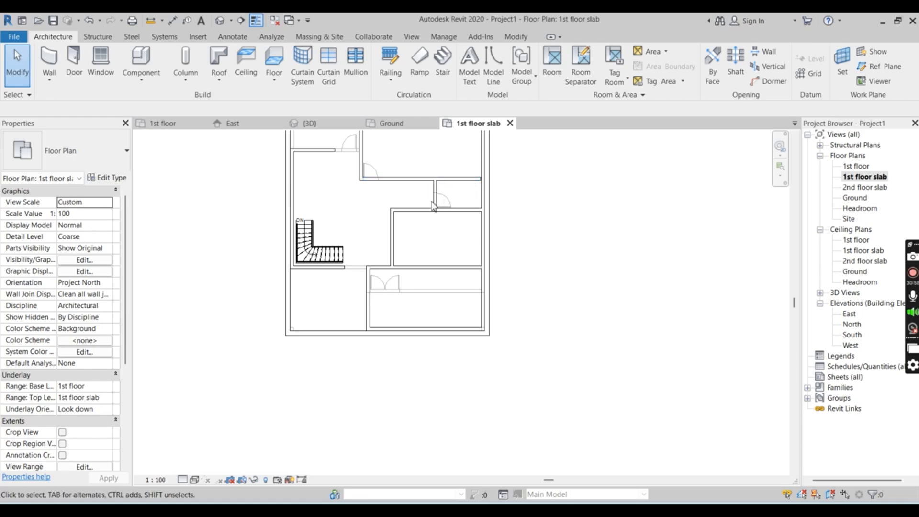
scroll(309, 284, "up", 3)
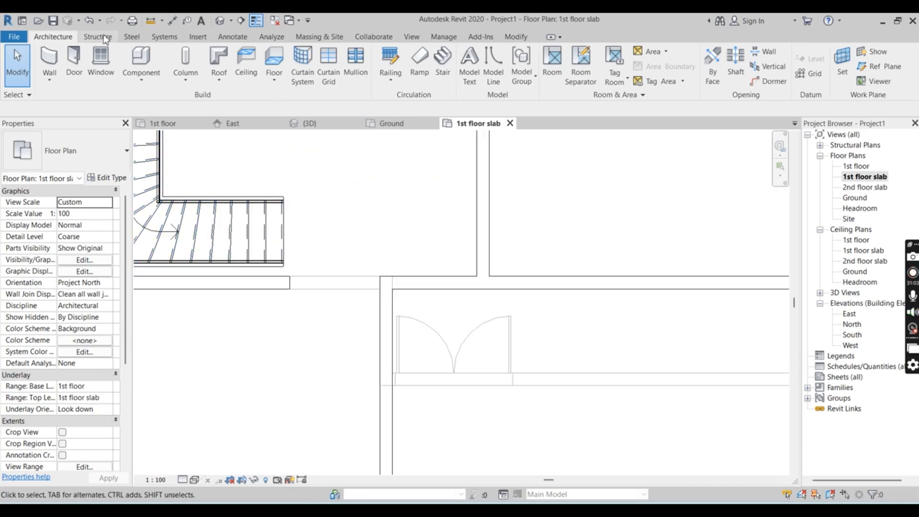
left_click(47, 55)
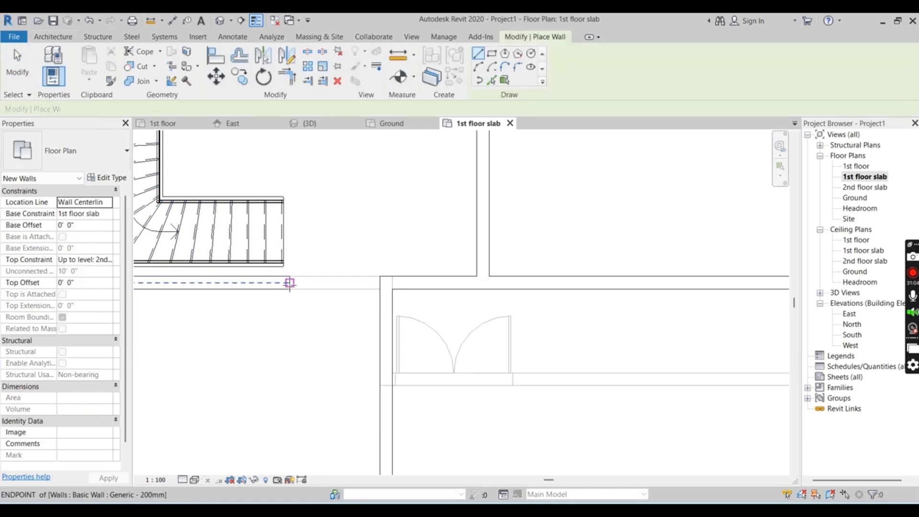
key("Escape")
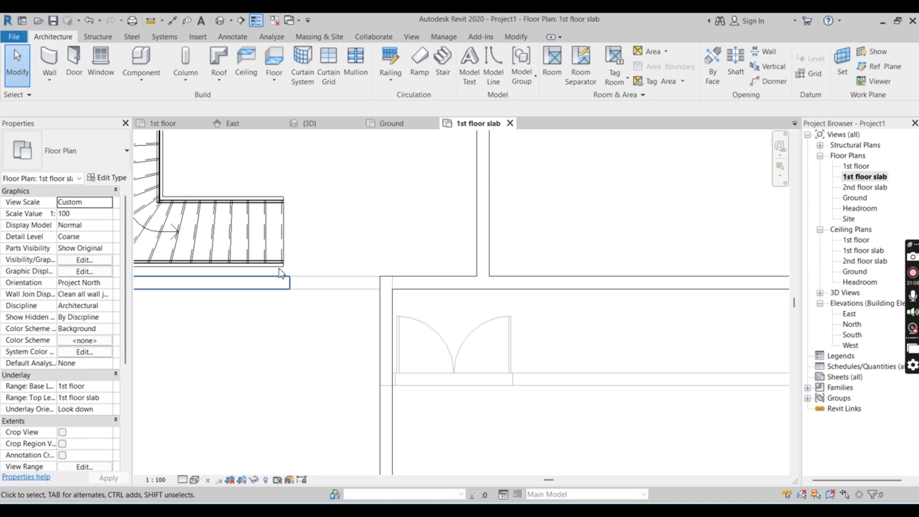
left_click(49, 57)
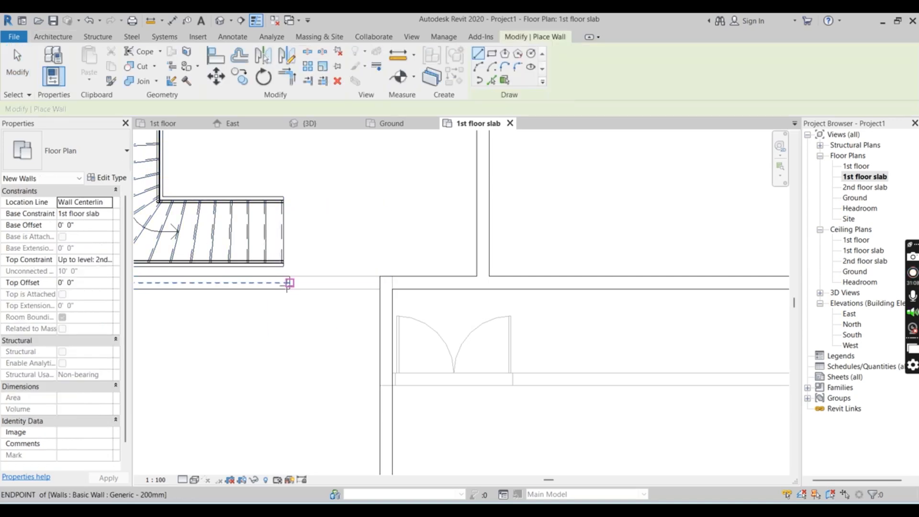
left_click(288, 283)
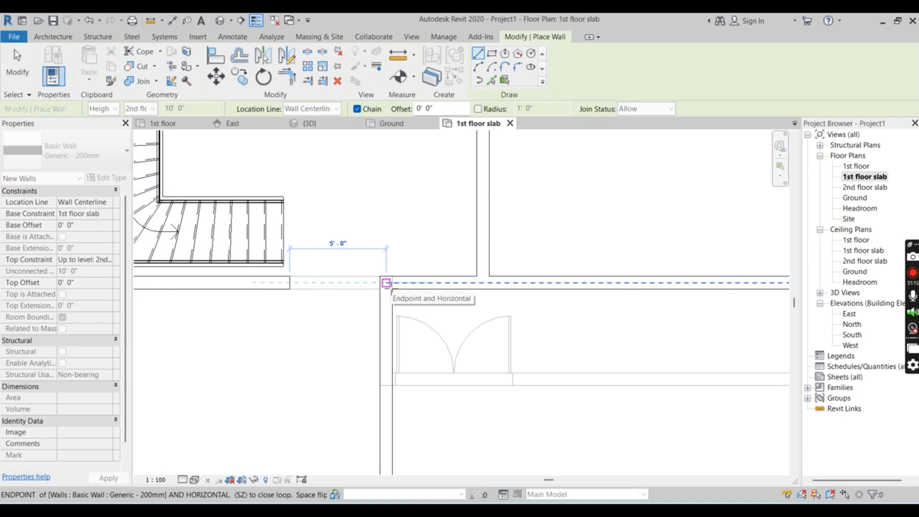
left_click(387, 283)
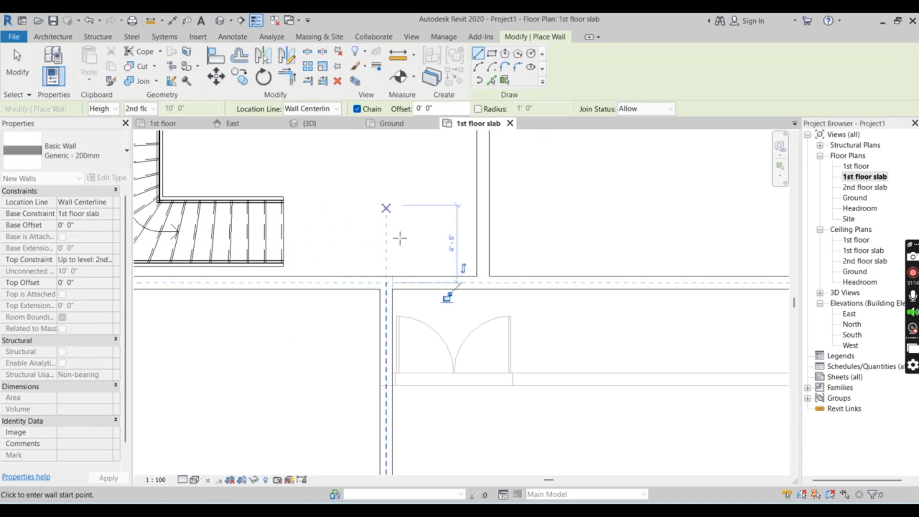
Place an 1800 x 2400mm double full-glass exterior door in the new wall beside the stair, 3'-6" from the front room's side wall
scroll(400, 238, "down", 3)
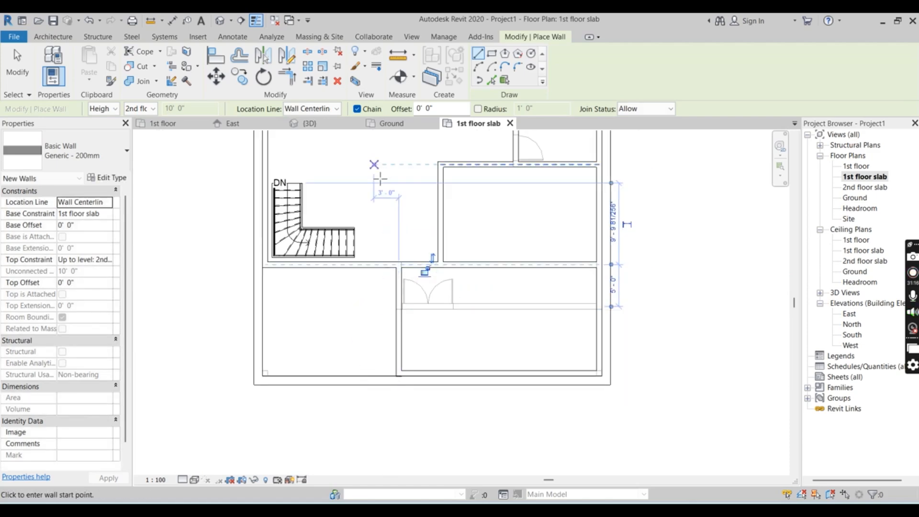
left_click(50, 37)
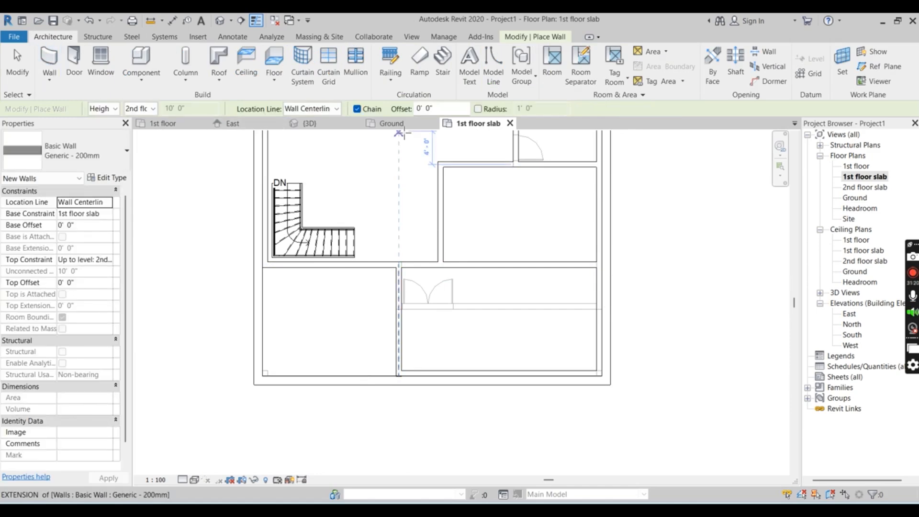
left_click(75, 61)
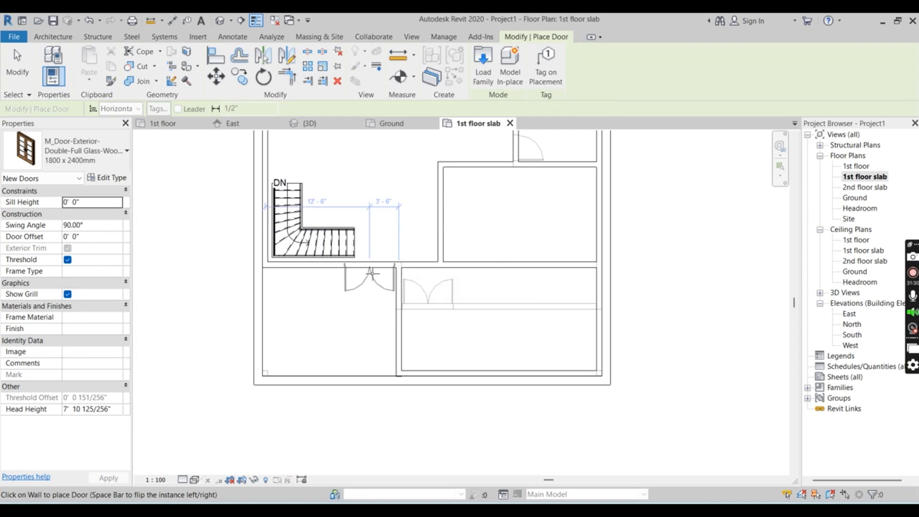
scroll(371, 273, "up", 3)
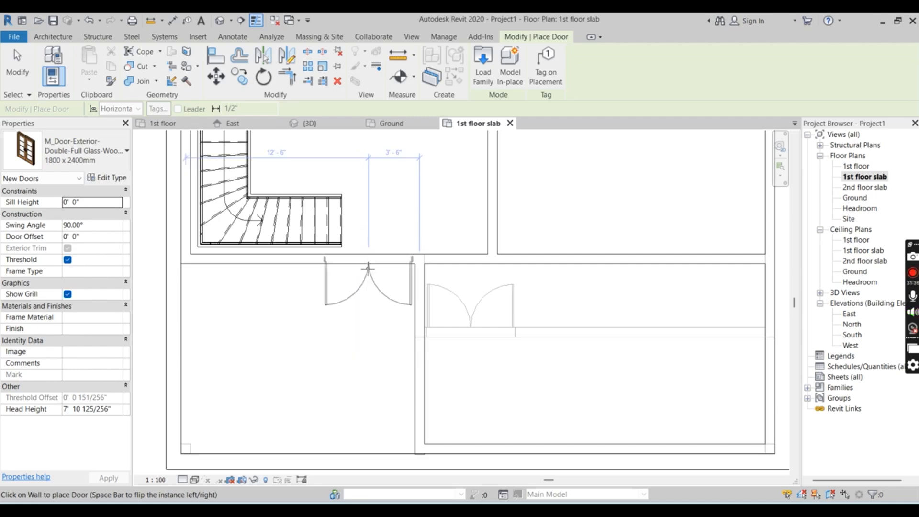
left_click(368, 269)
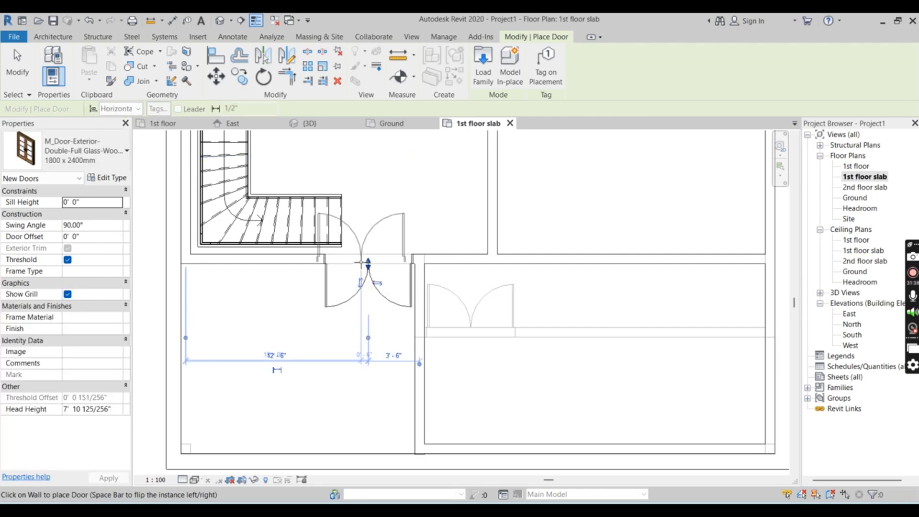
scroll(357, 307, "down", 1)
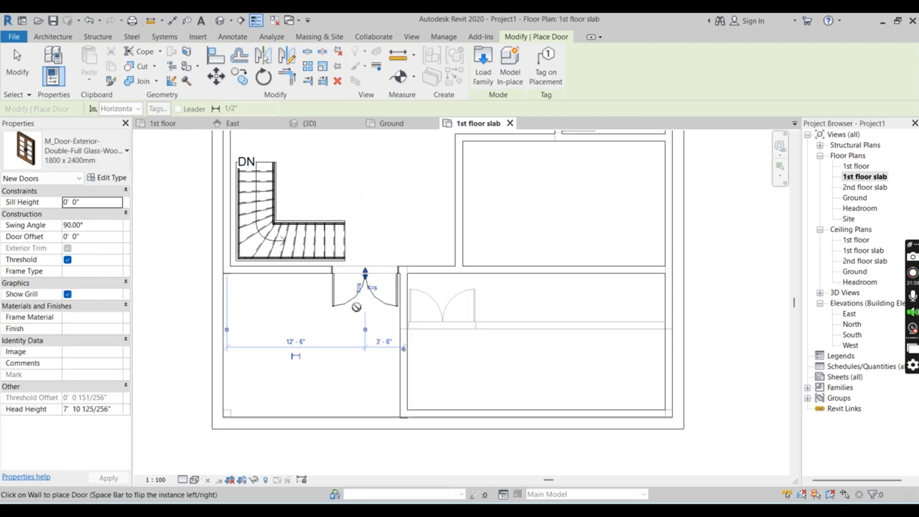
Examine the upper double glass door and the front of the house in 3D, and return to the 1st floor slab plan
left_click(311, 124)
scroll(435, 287, "down", 2)
scroll(435, 287, "down", 1)
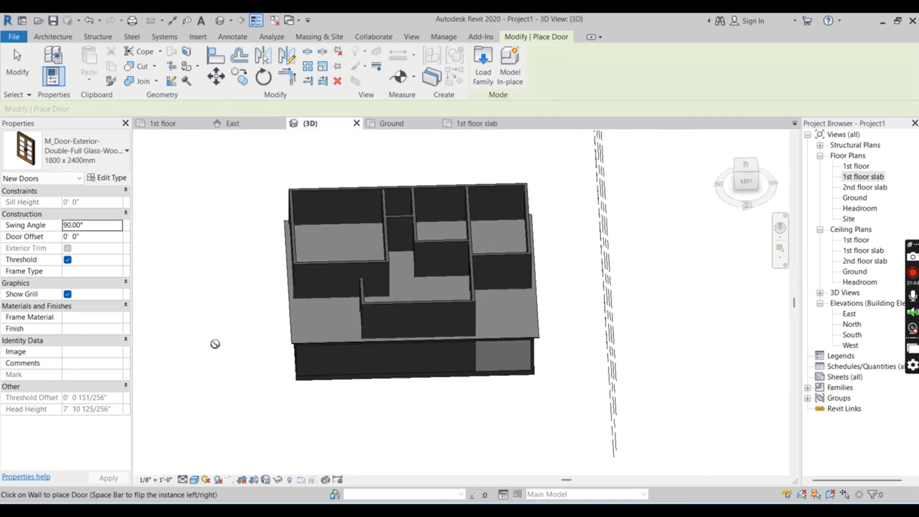
middle_click(219, 337, "shift")
middle_click(219, 337, "shift")
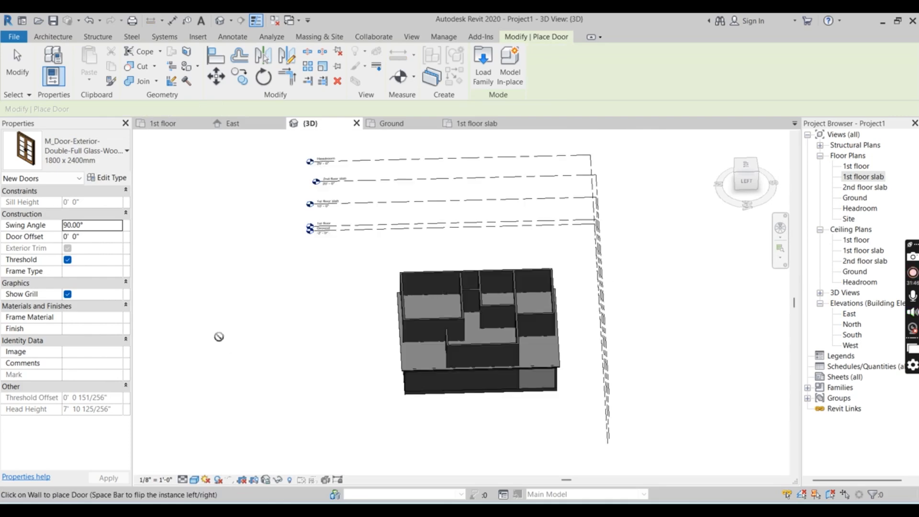
middle_click_drag(396, 448, 267, 379, "shift")
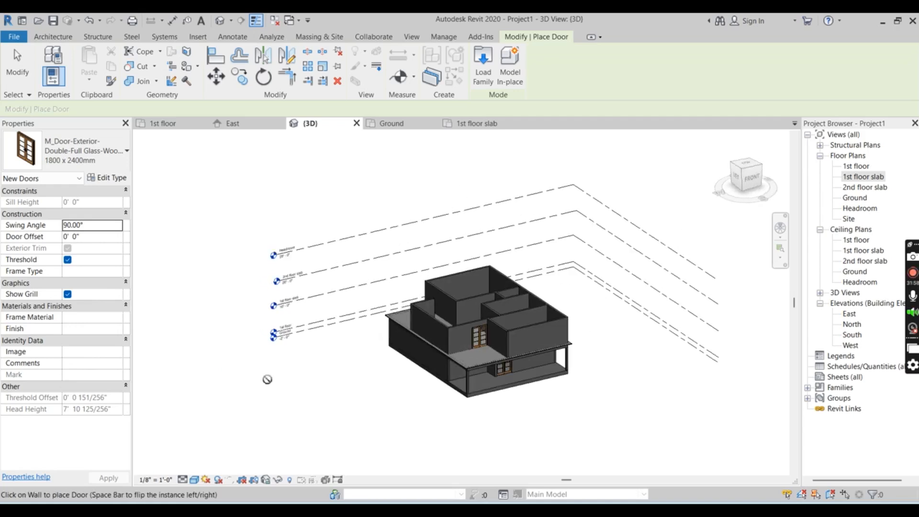
left_click(471, 123)
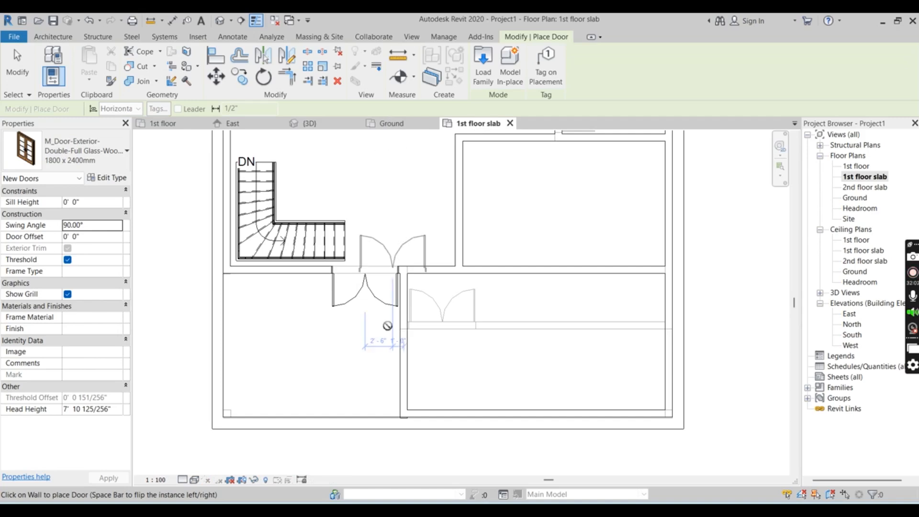
scroll(379, 402, "down", 4)
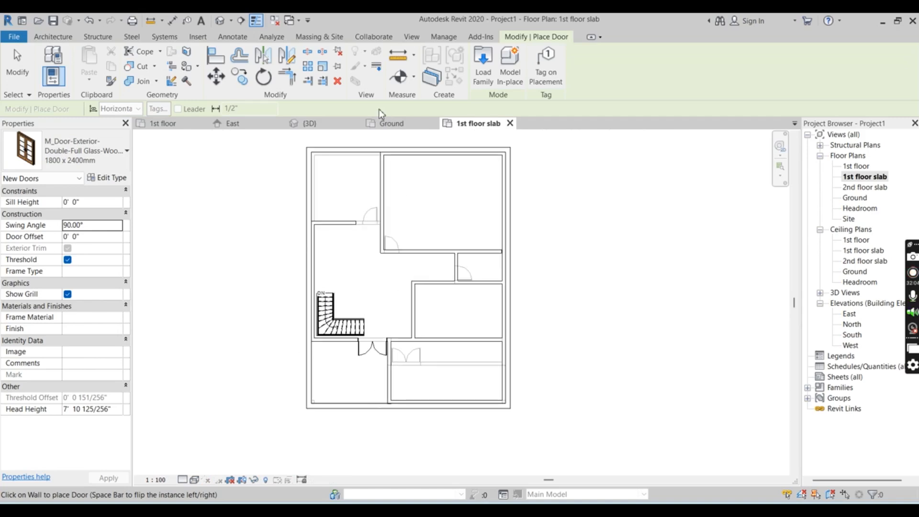
Enclose a small room in the large back room's corner with a 6'-0" wall continuing the partition below and a 10'-0" wall to the outer wall
scroll(376, 155, "up", 3)
scroll(404, 132, "up", 2)
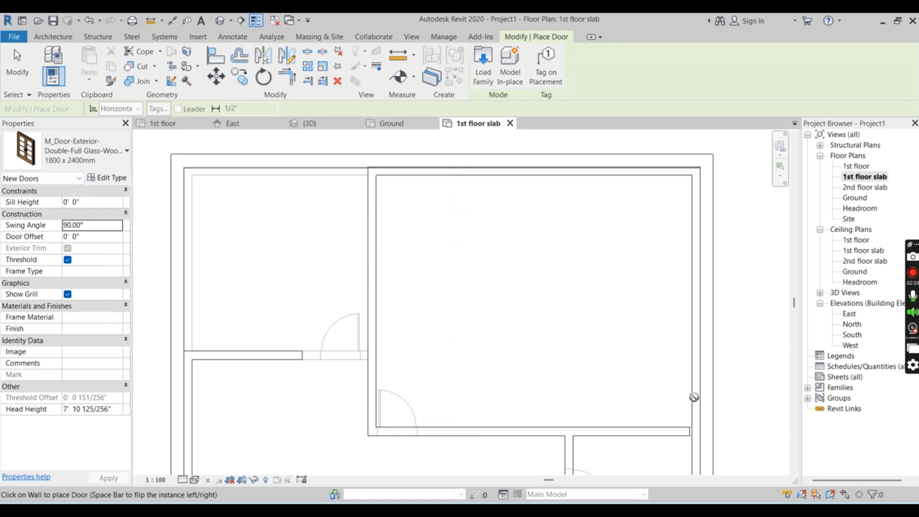
scroll(598, 326, "down", 4)
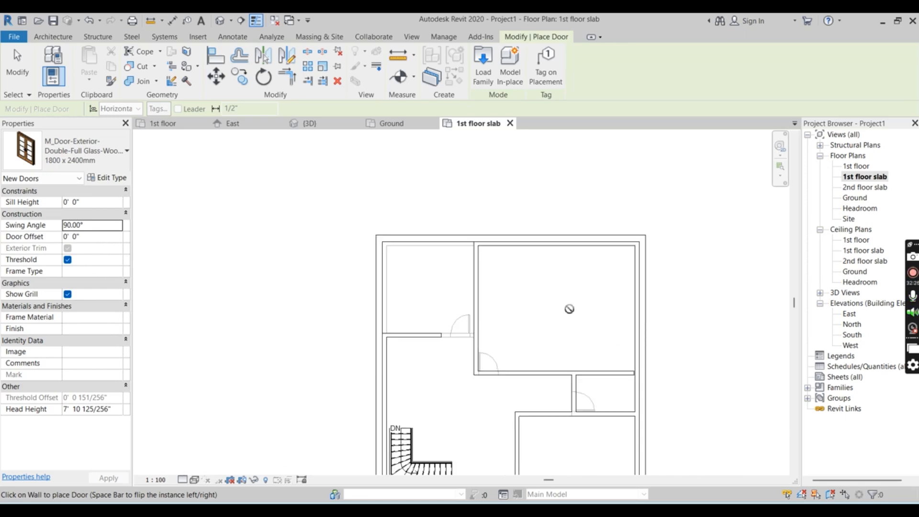
left_click(53, 36)
left_click(49, 61)
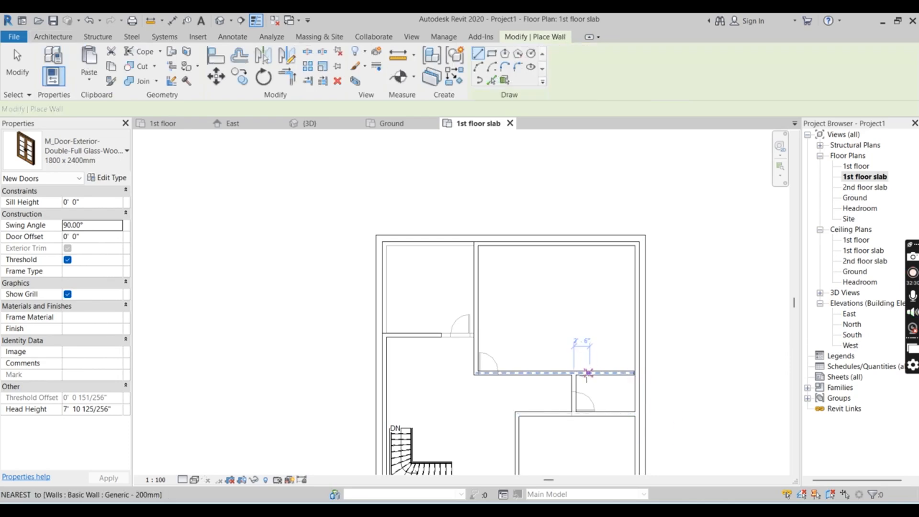
key("Escape")
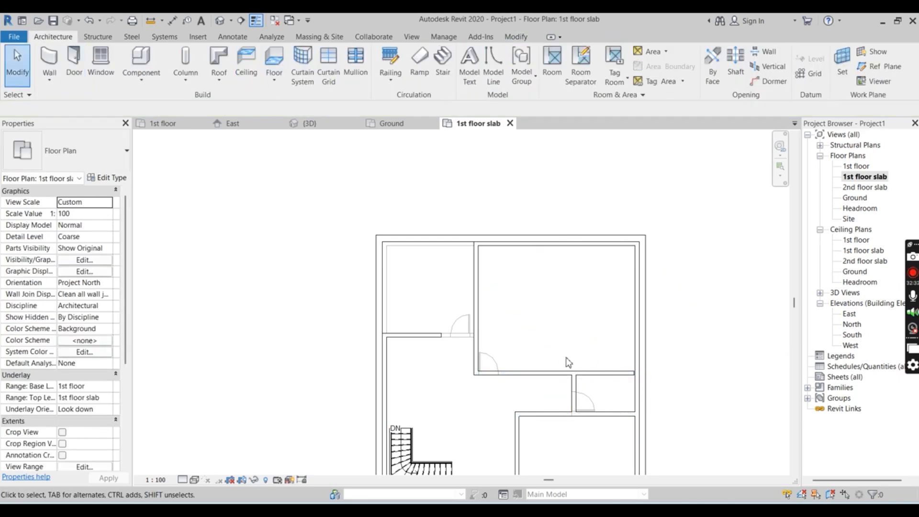
left_click(50, 61)
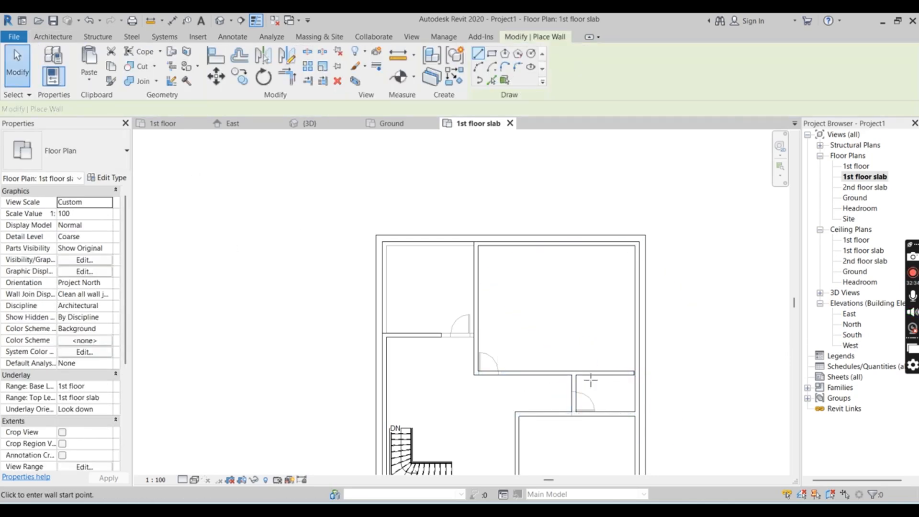
left_click(574, 372)
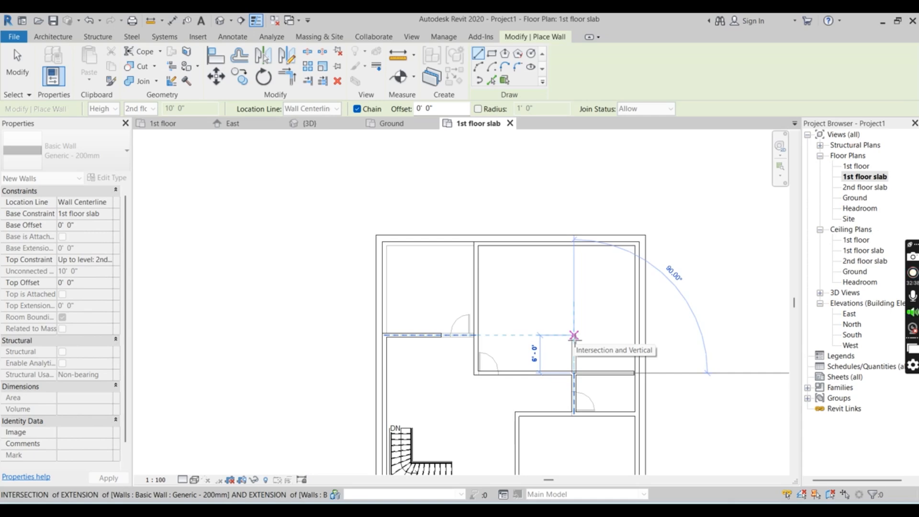
left_click(574, 335)
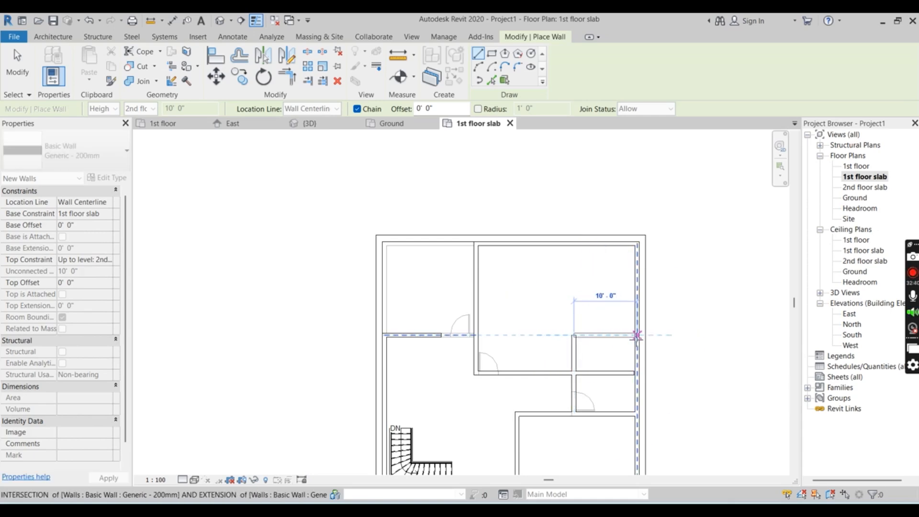
left_click(636, 335)
key("Escape")
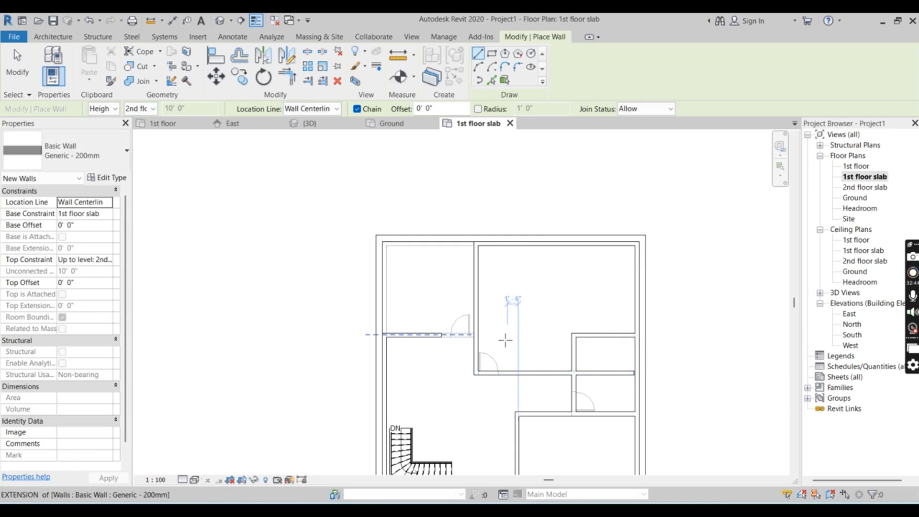
scroll(510, 337, "up", 1)
key("Escape")
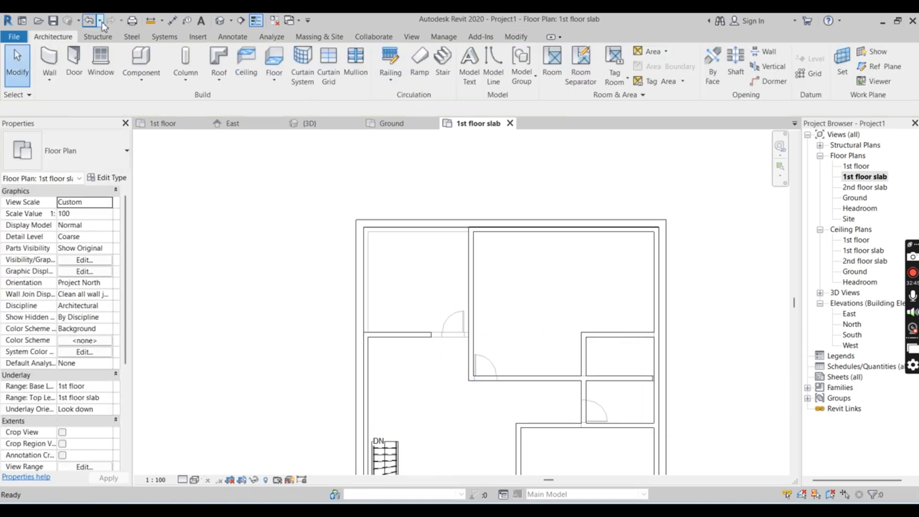
Place a 900 x 2400mm M_Door-Interior-Single-Full Glass-Wood door in the large back room's lower wall, 2'-0" from its corner
left_click(74, 60)
left_click(482, 59)
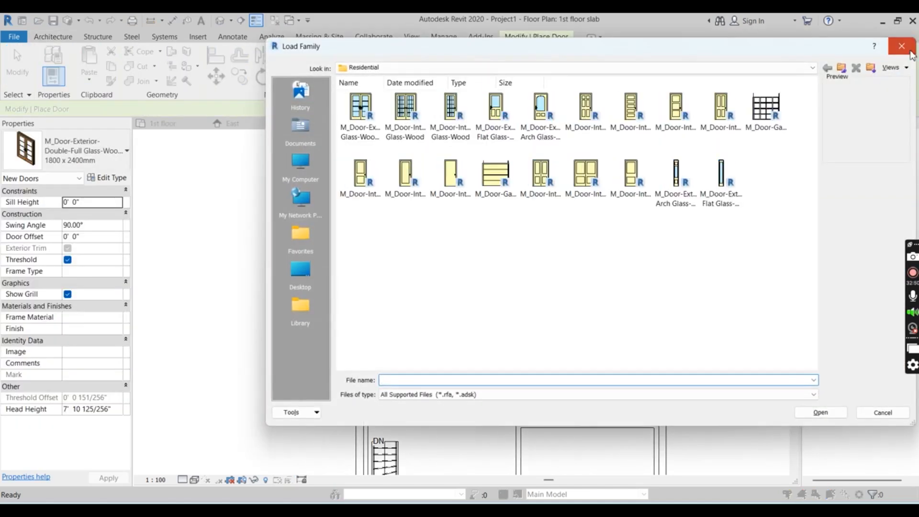
left_click(911, 53)
left_click(127, 153)
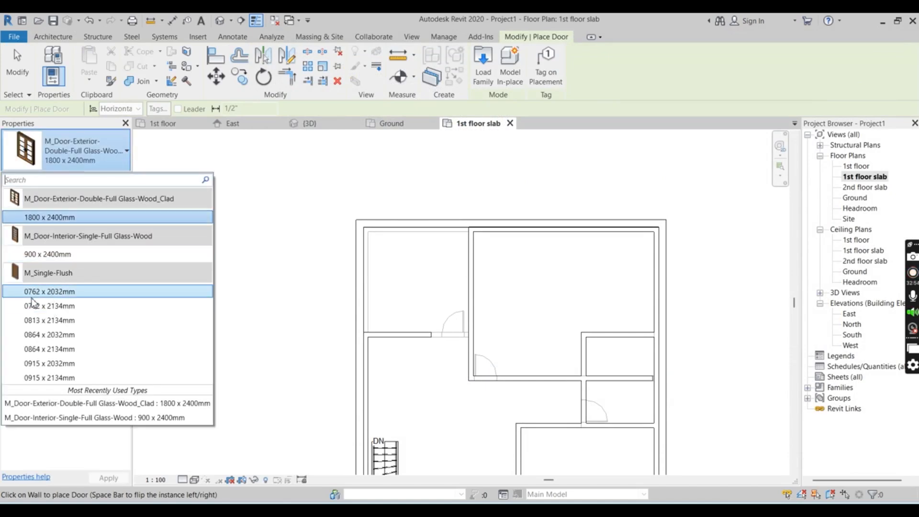
left_click(272, 175)
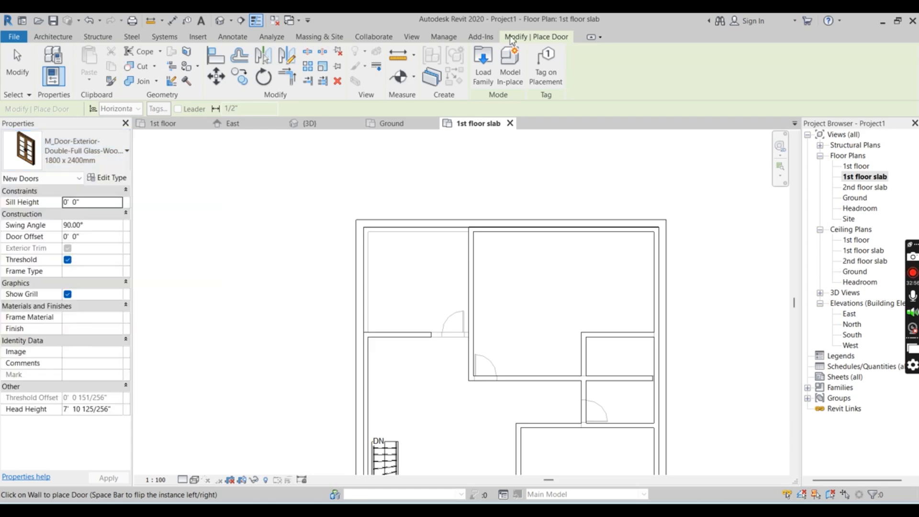
left_click(127, 152)
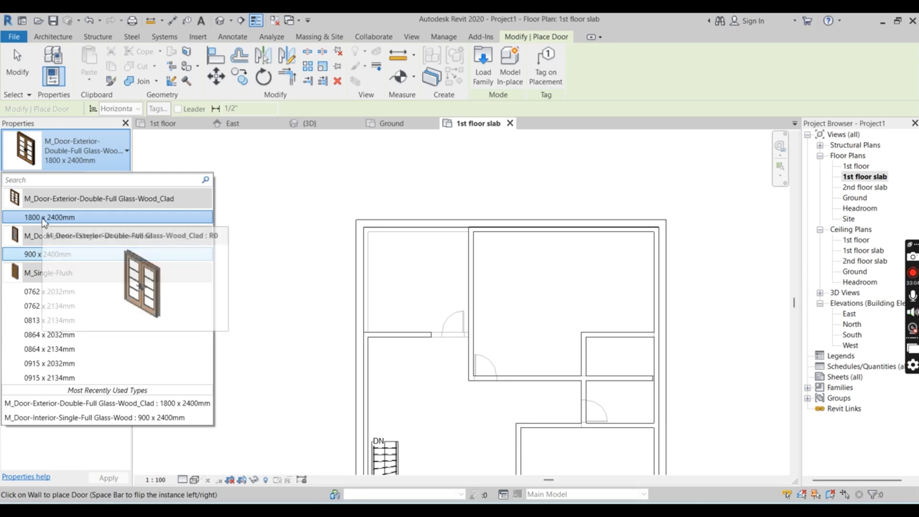
left_click(42, 254)
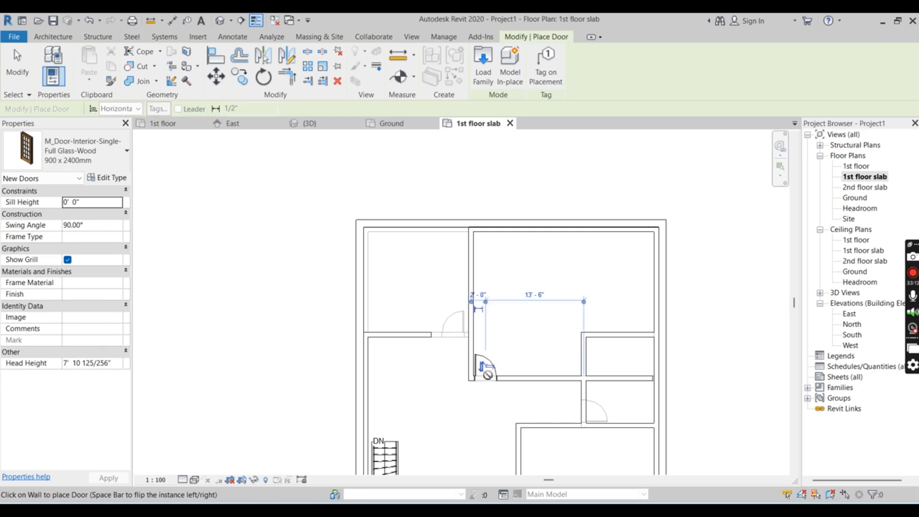
scroll(464, 265, "down", 2)
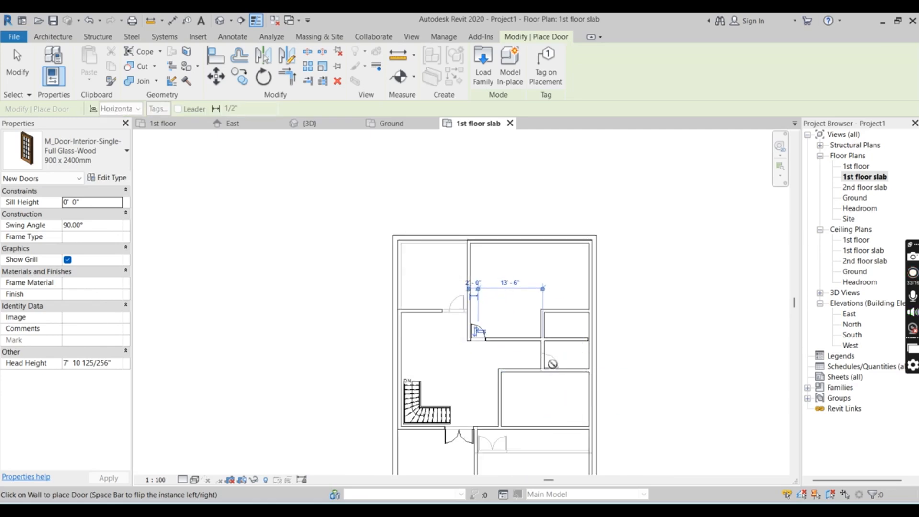
Place 900 x 2400mm single full-glass doors in the inner side walls of both small rooms, each 2'-0" from the room's lower corner
scroll(539, 362, "up", 3)
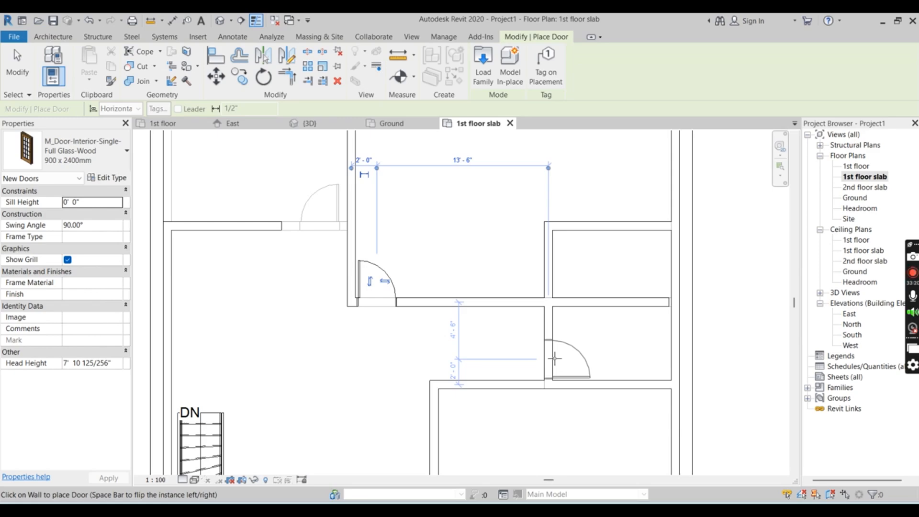
left_click(555, 358)
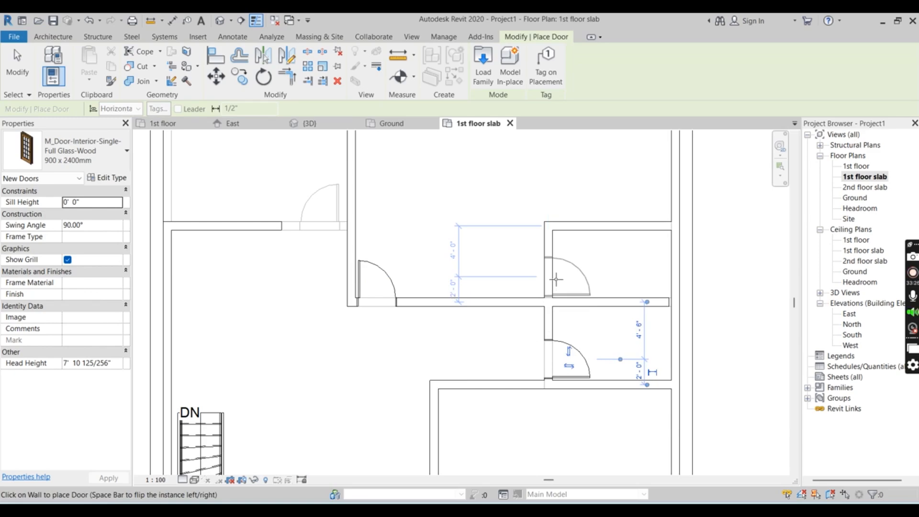
left_click(557, 279)
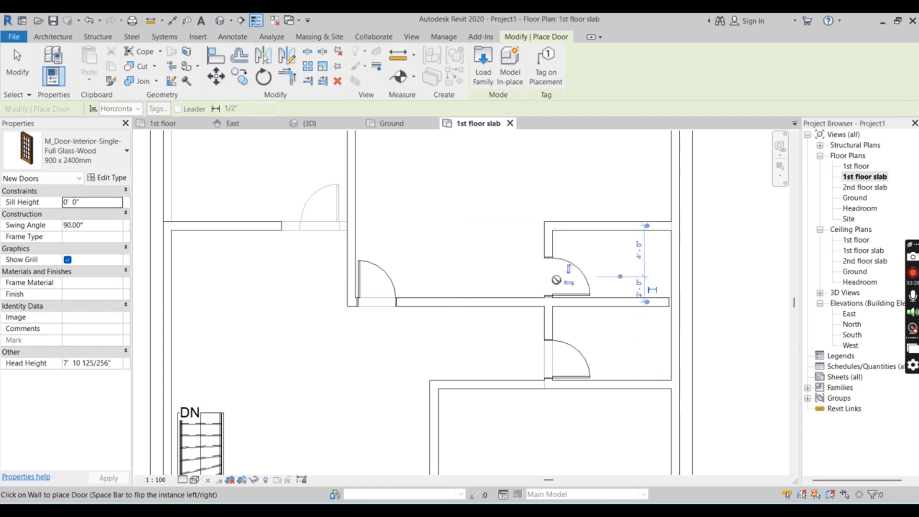
scroll(596, 266, "down", 5)
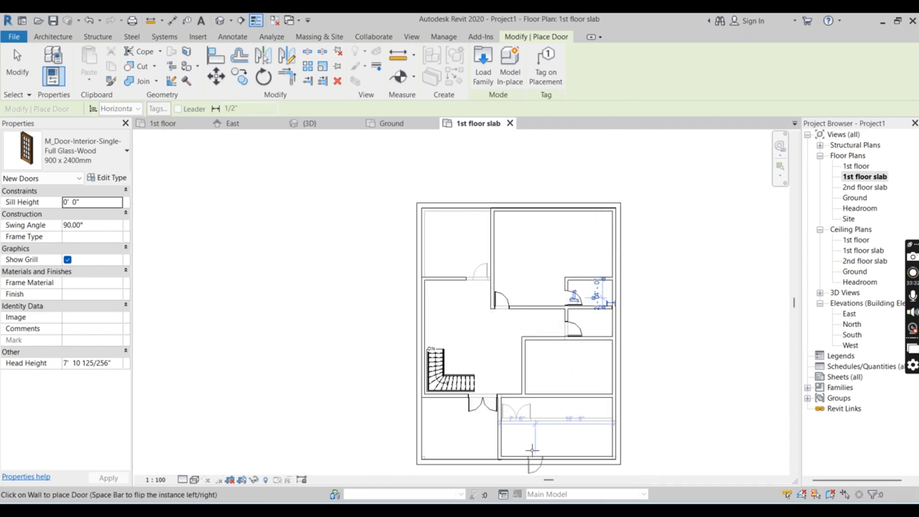
Place another 900 x 2400mm single full-glass door in the front room's back wall, 2'-0" from the partition beside the double door
scroll(517, 400, "up", 5)
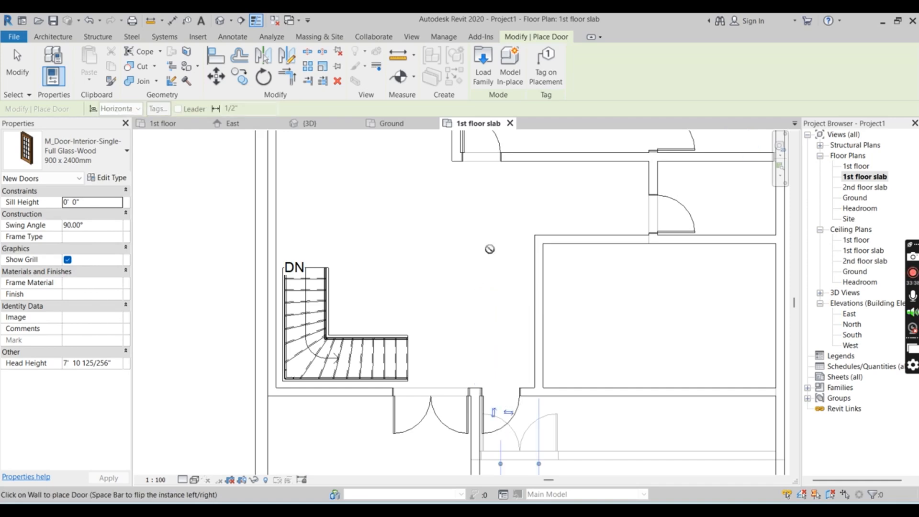
scroll(500, 249, "down", 3)
scroll(432, 438, "up", 2)
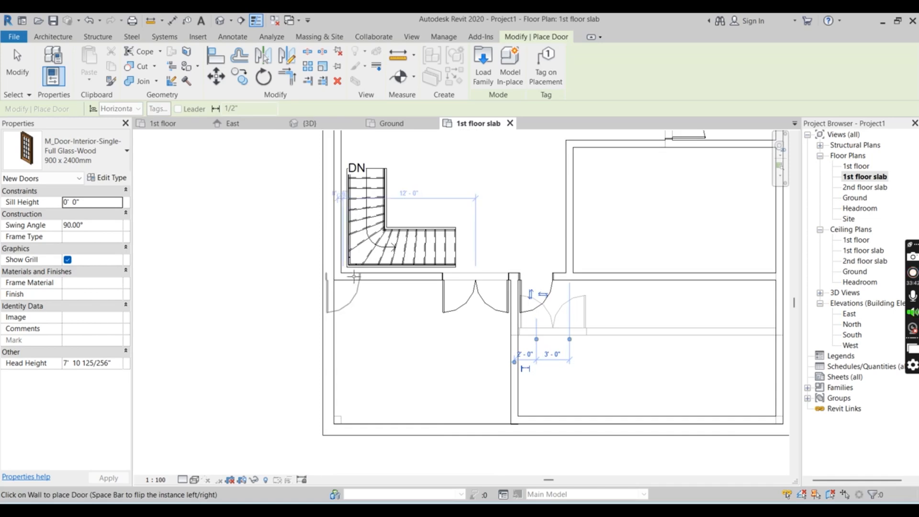
scroll(355, 274, "up", 1)
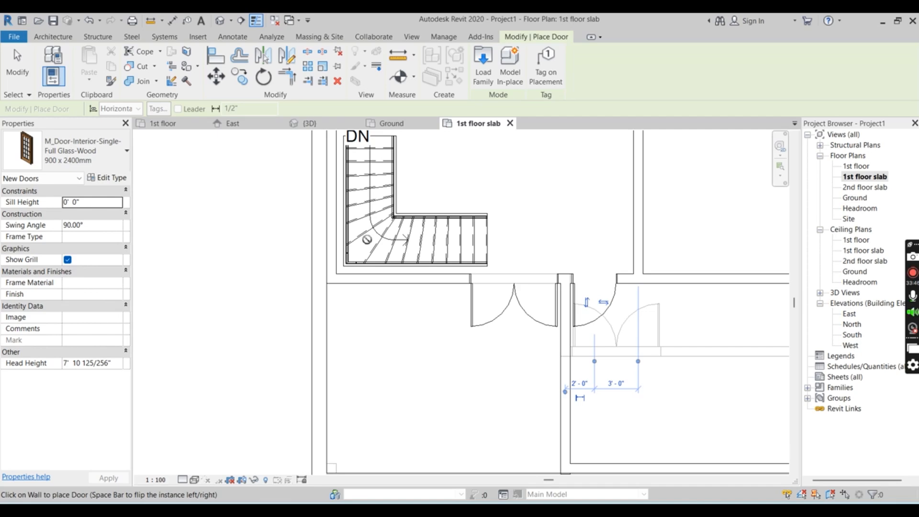
key("Escape")
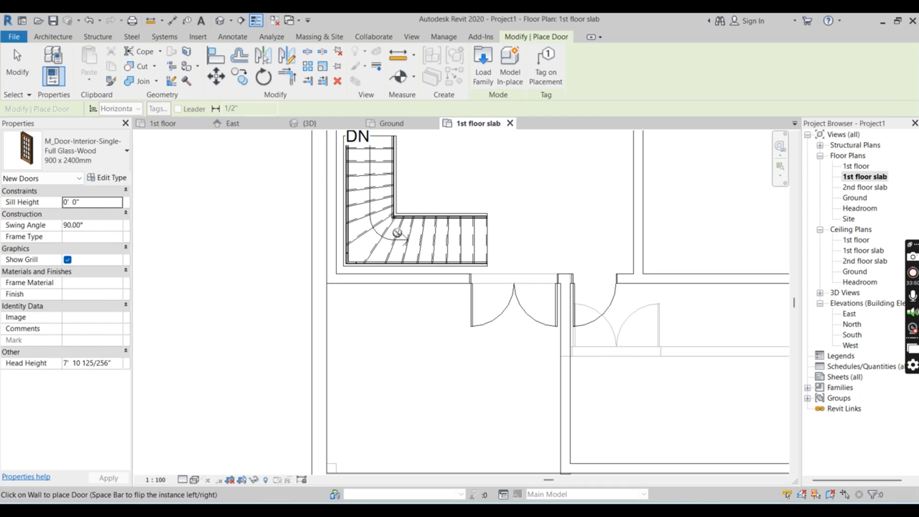
scroll(397, 233, "down", 1)
scroll(384, 321, "up", 1)
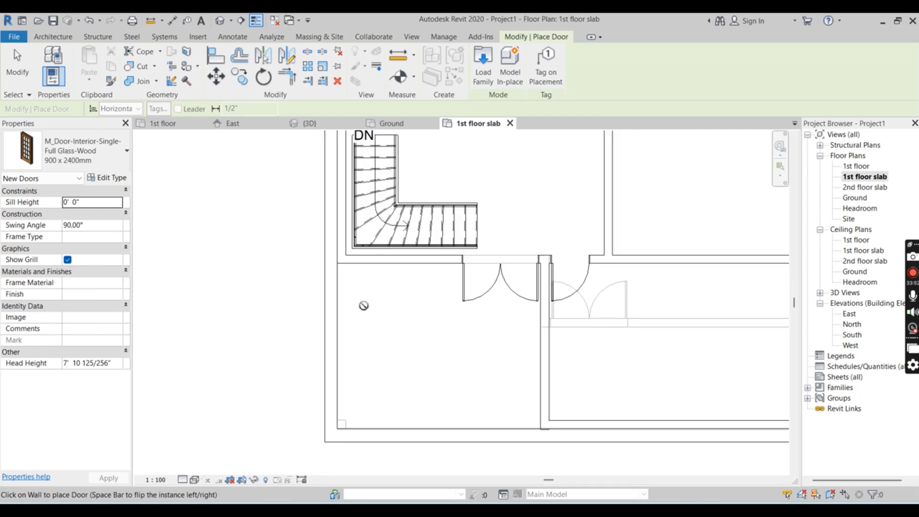
key("Escape")
scroll(349, 267, "up", 1)
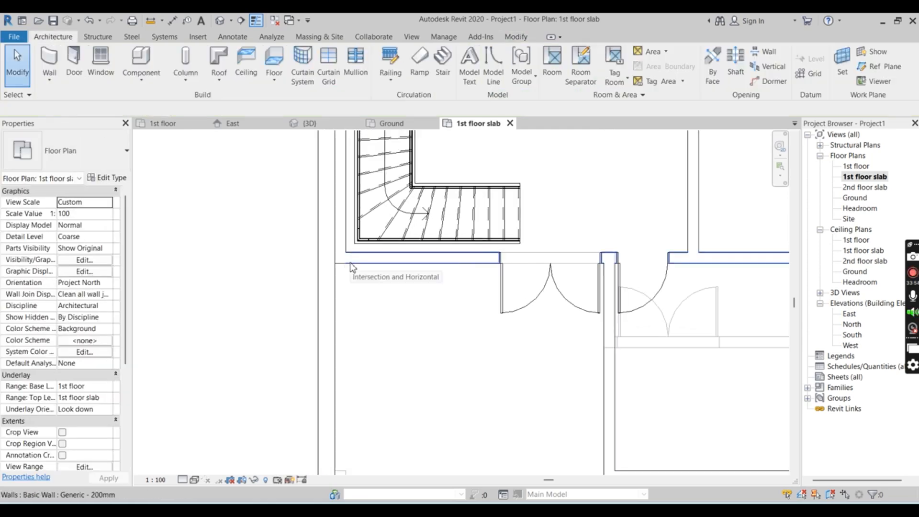
scroll(316, 212, "down", 2)
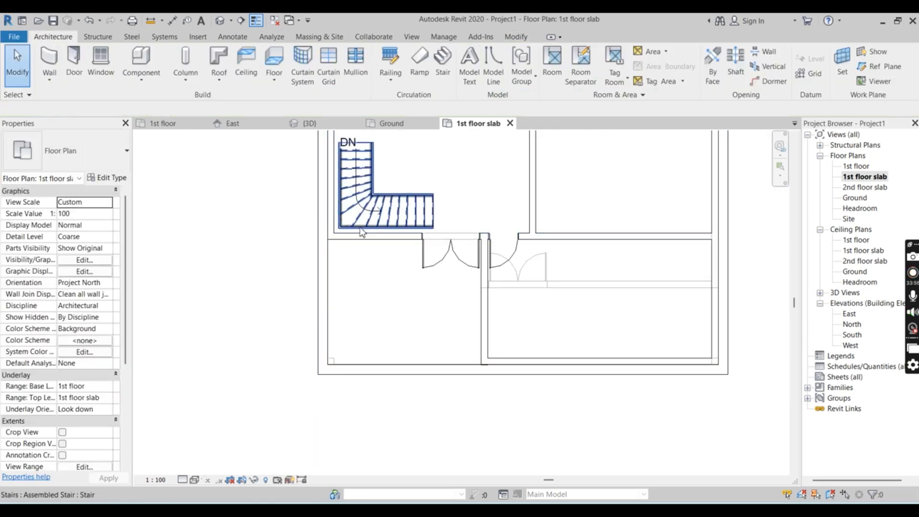
scroll(362, 233, "up", 1)
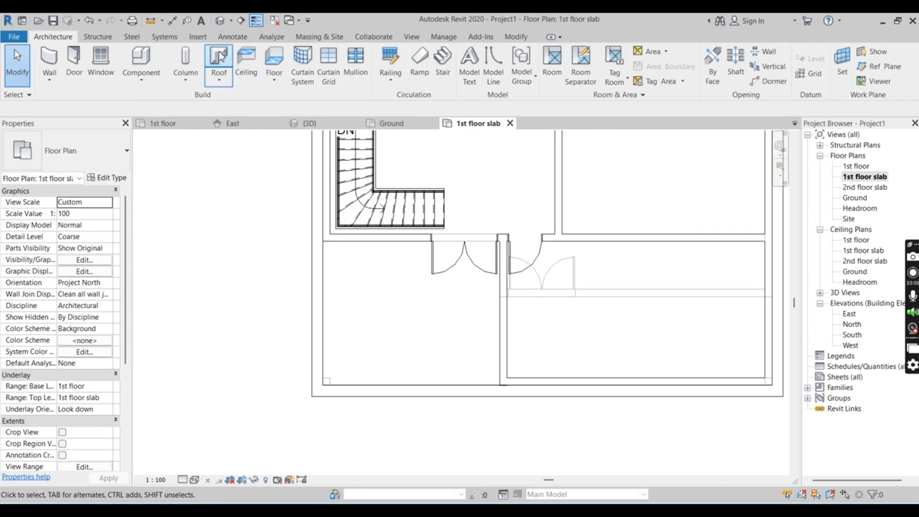
left_click(49, 60)
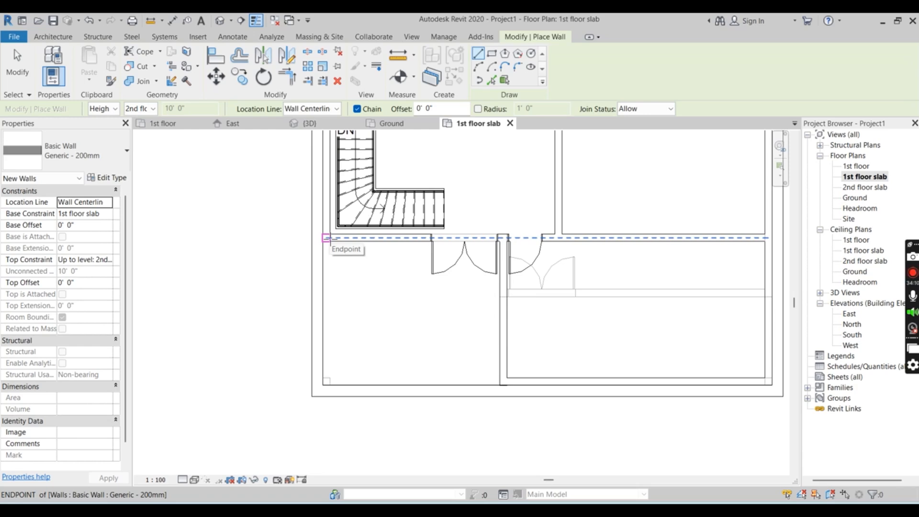
key("Escape")
key("Escape")
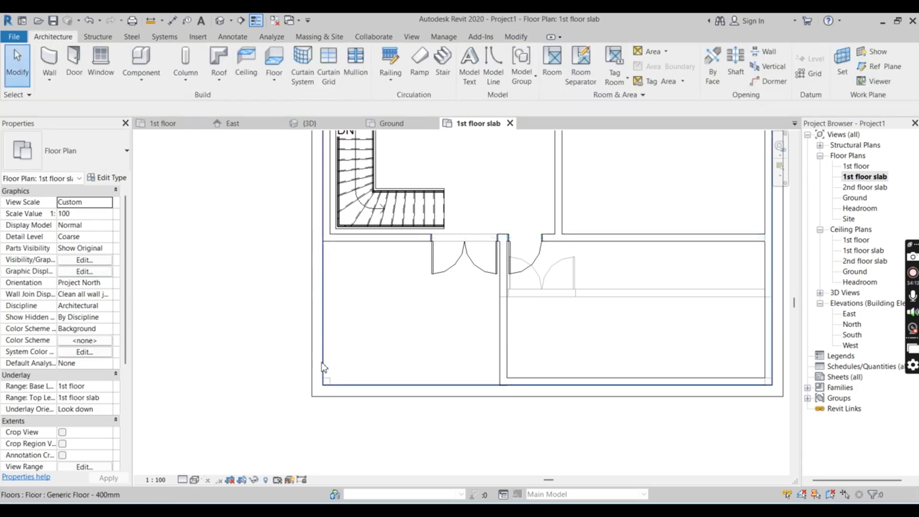
Enclose the open front area beside the front room with a 13'-0" Generic - 200mm side wall and a 15'-8 1/16" front wall
left_click(49, 60)
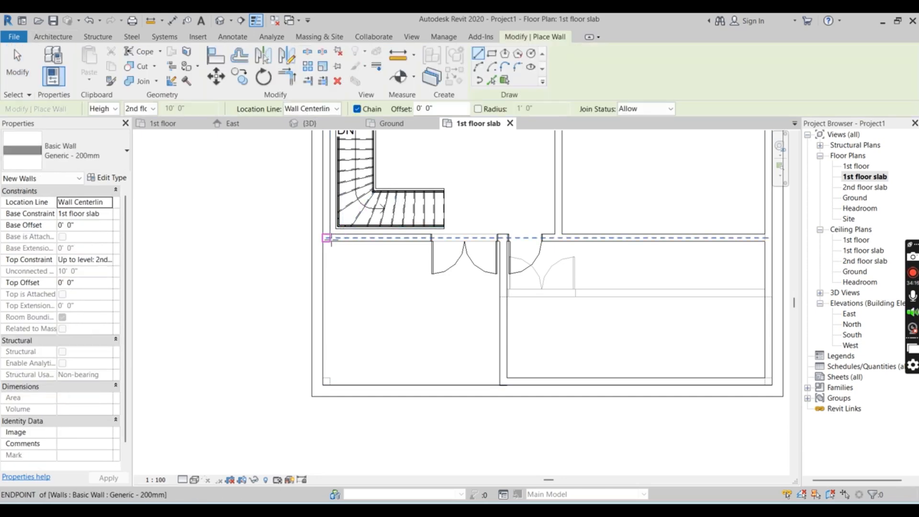
left_click(327, 237)
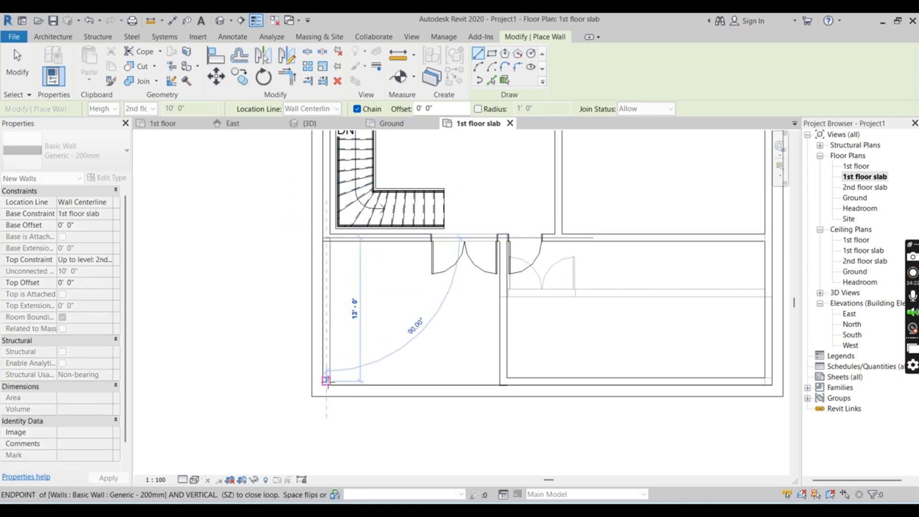
scroll(327, 380, "up", 2)
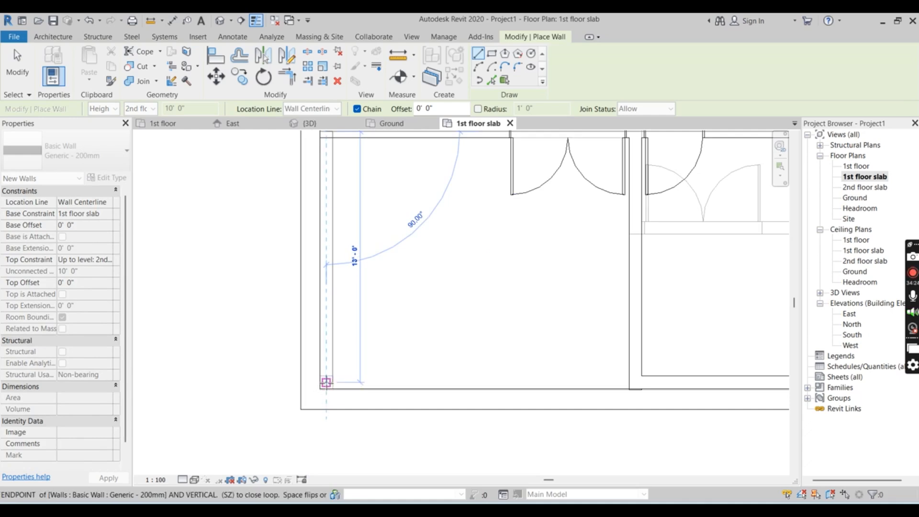
left_click(326, 382)
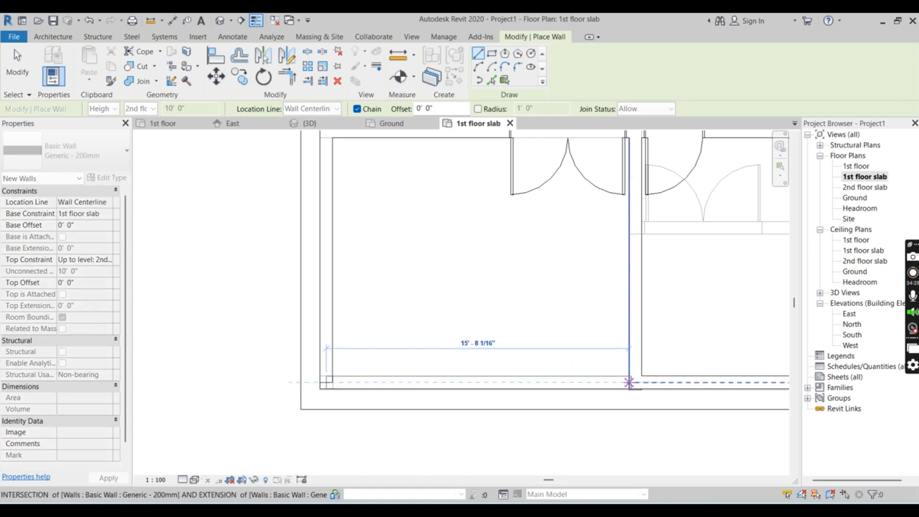
left_click(630, 382)
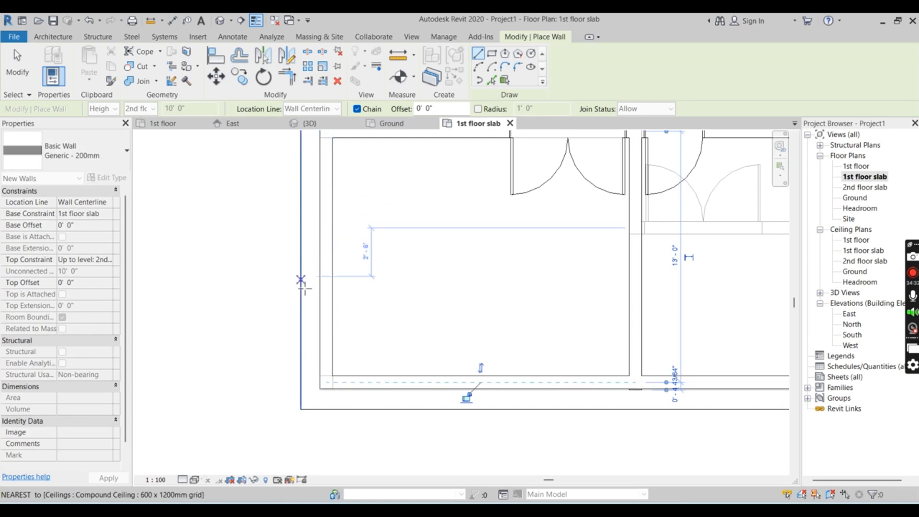
key("Escape")
key("Escape")
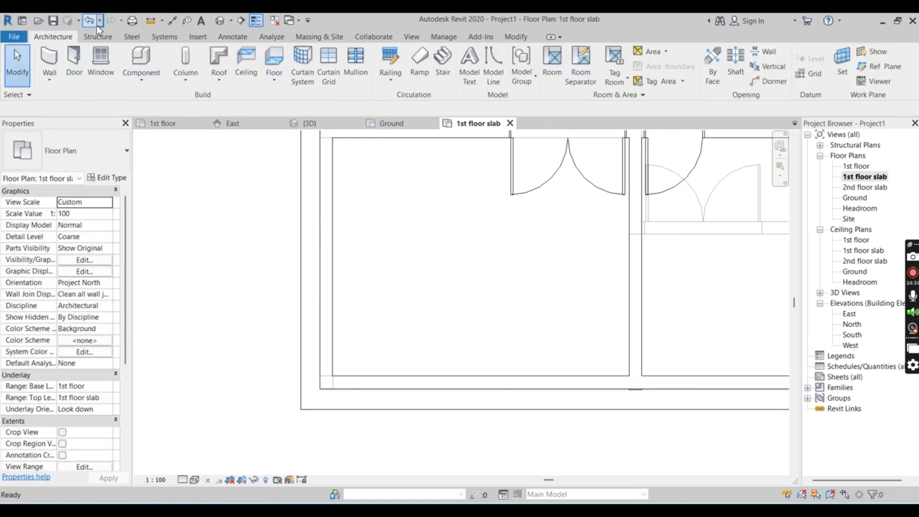
left_click(442, 37)
left_click(515, 38)
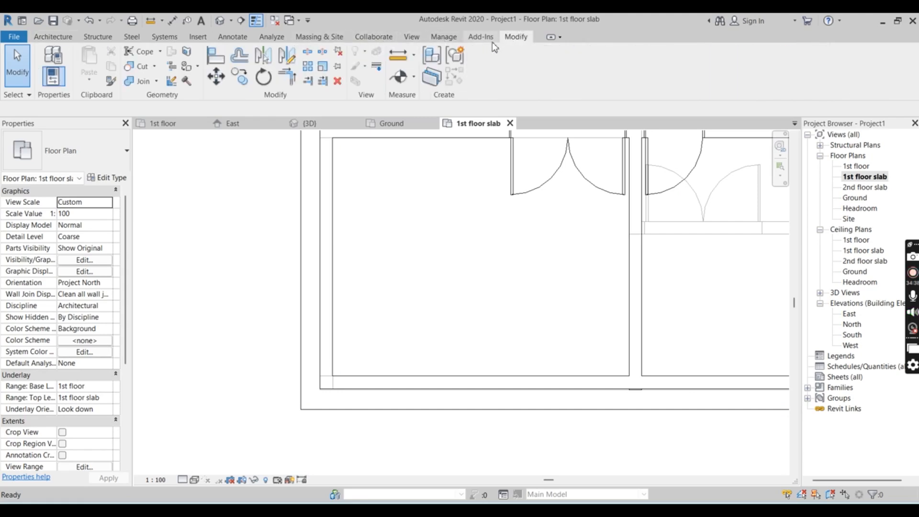
left_click(307, 53)
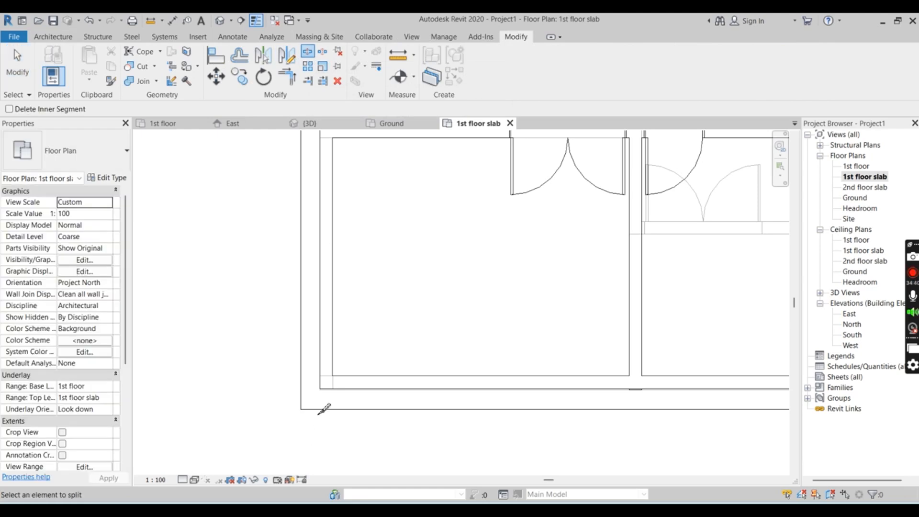
scroll(334, 374, "up", 2)
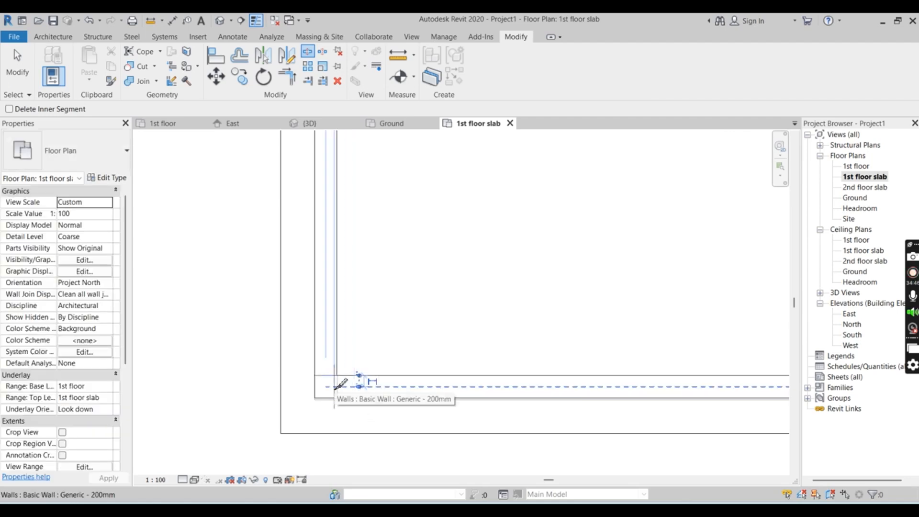
key("Escape")
scroll(345, 378, "down", 5)
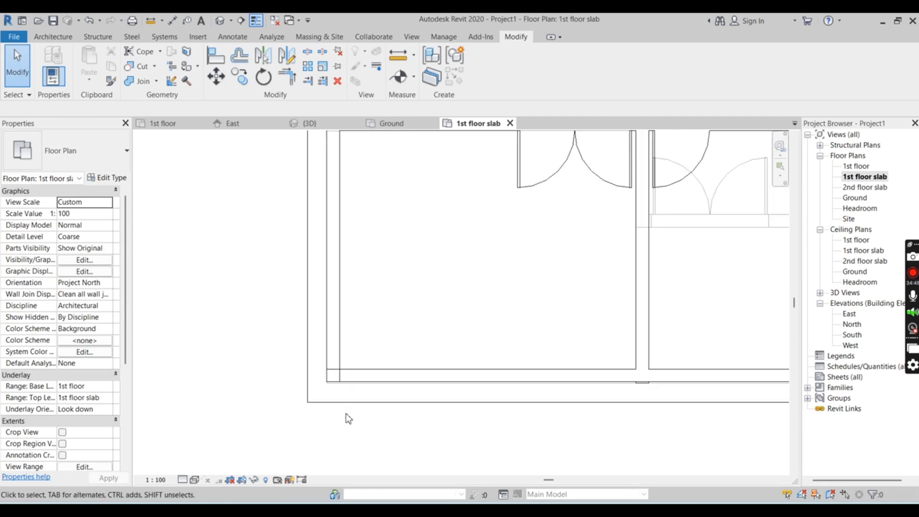
scroll(337, 220, "up", 2)
scroll(355, 206, "up", 2)
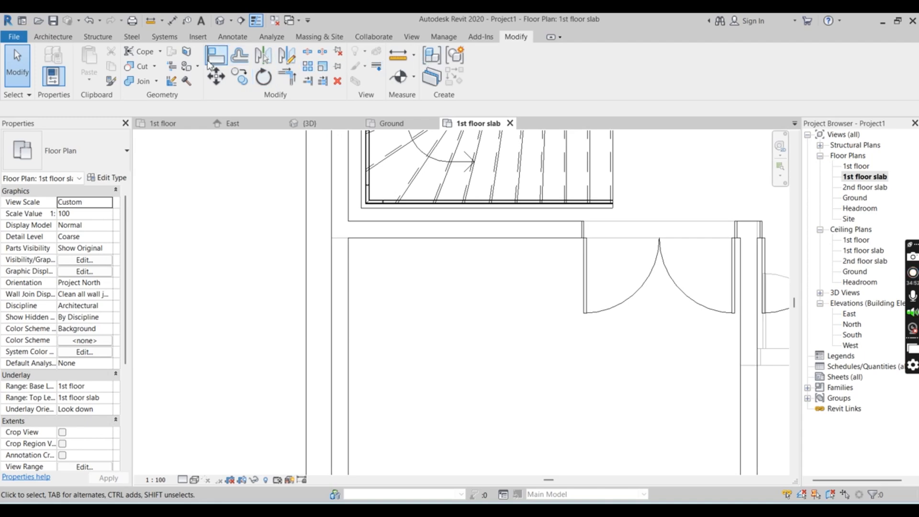
left_click(306, 52)
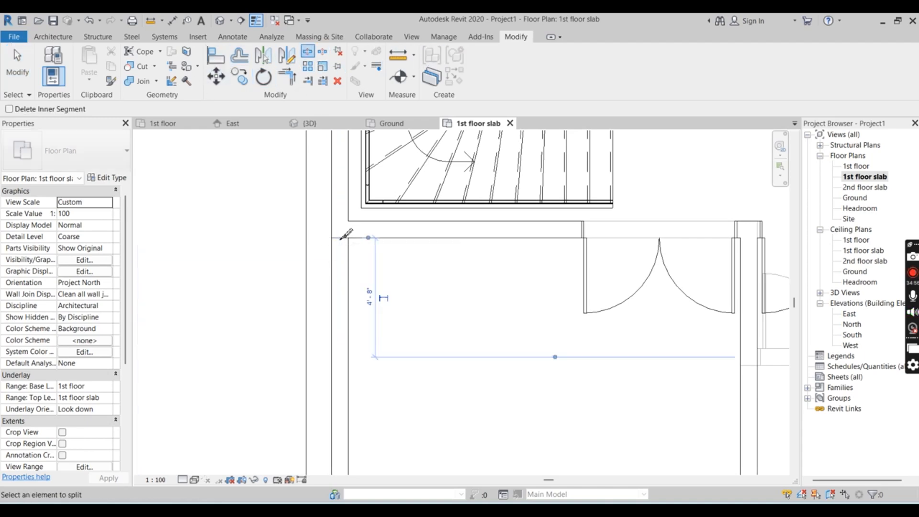
scroll(283, 209, "down", 2)
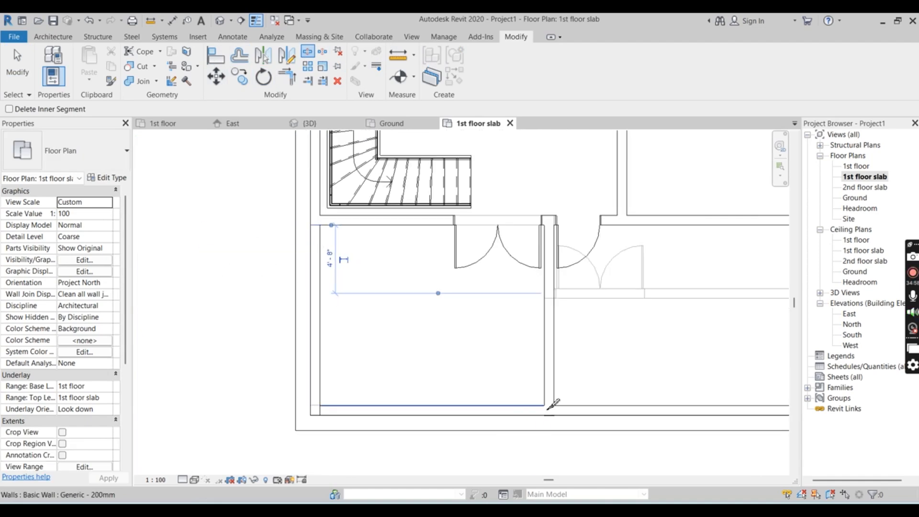
scroll(549, 405, "up", 4)
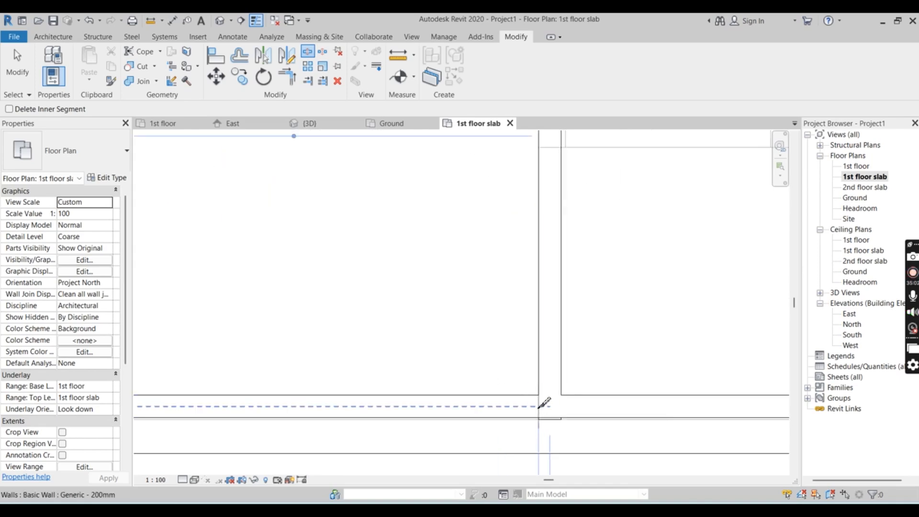
key("Escape")
scroll(526, 355, "down", 3)
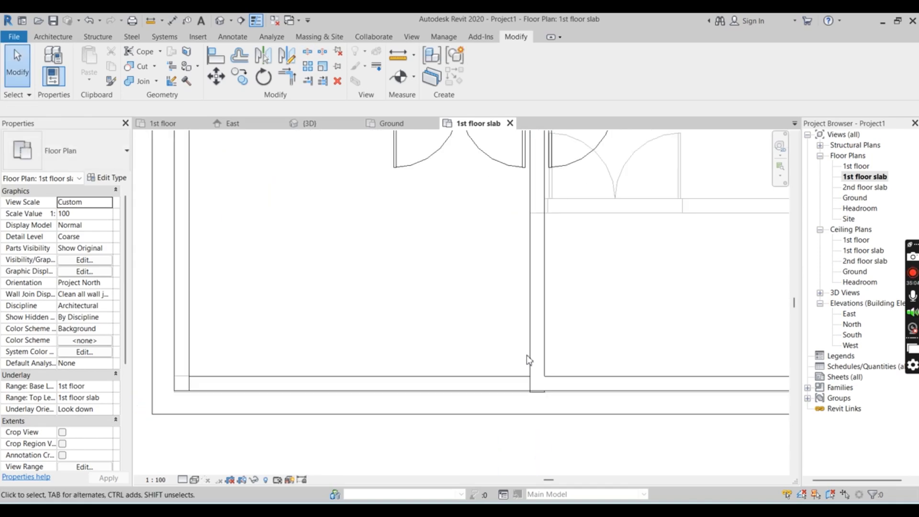
Delete the new front wall and side wall around the open front area
double_click(349, 377)
left_click(511, 380)
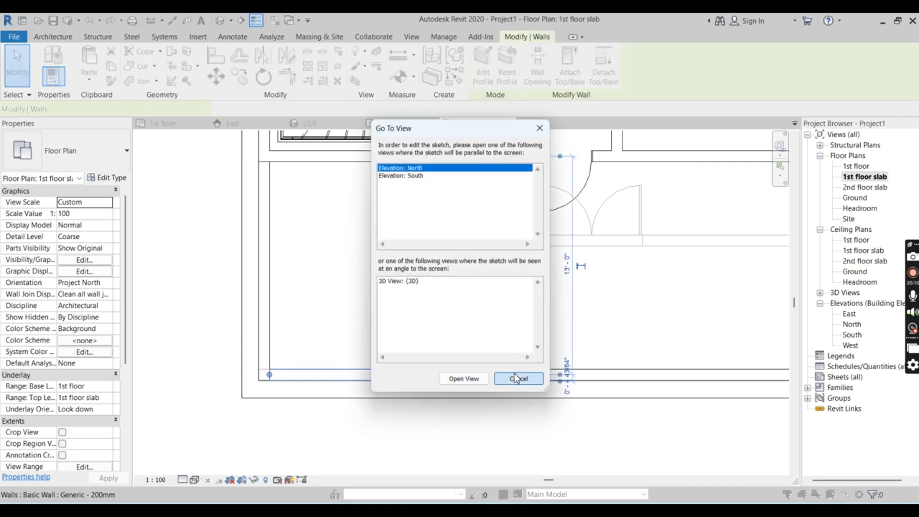
left_click(328, 338)
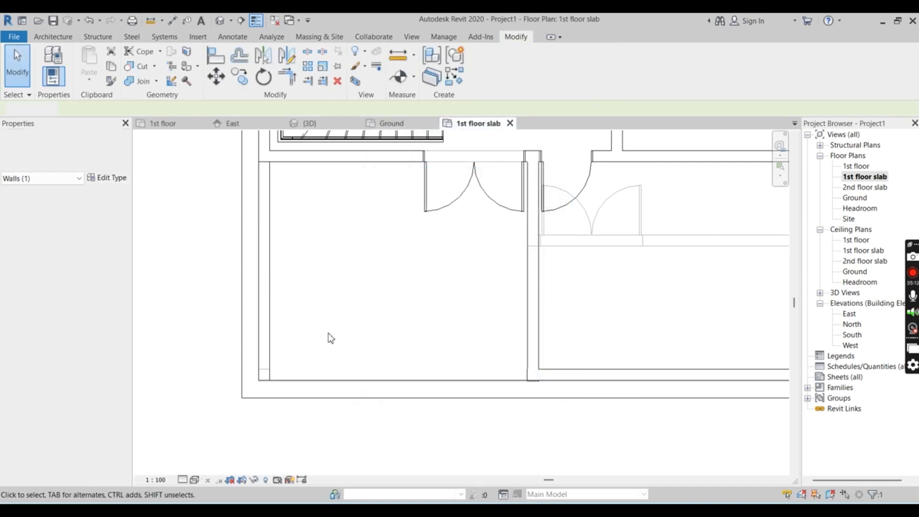
double_click(271, 328)
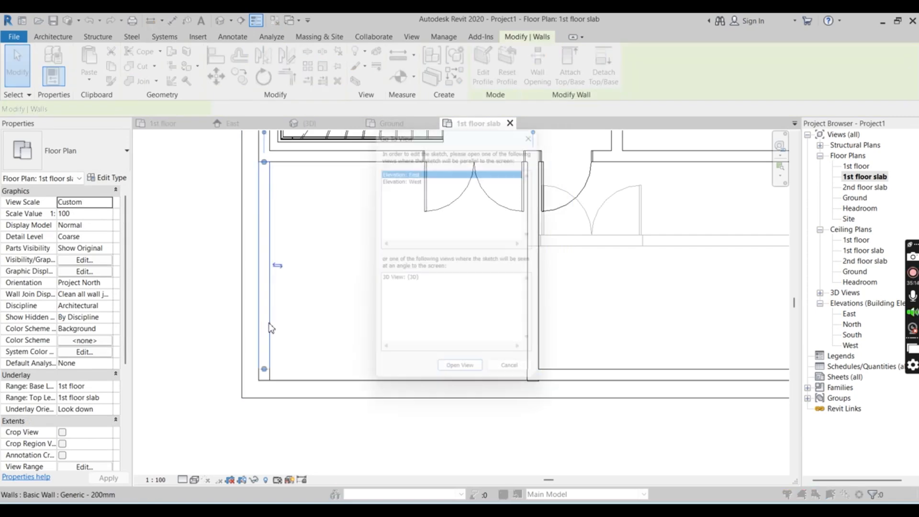
left_click(518, 380)
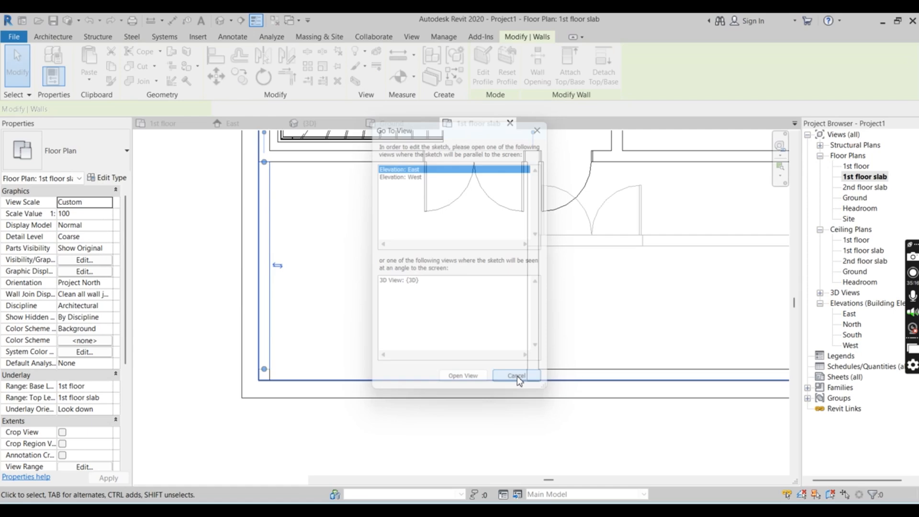
left_click(352, 365)
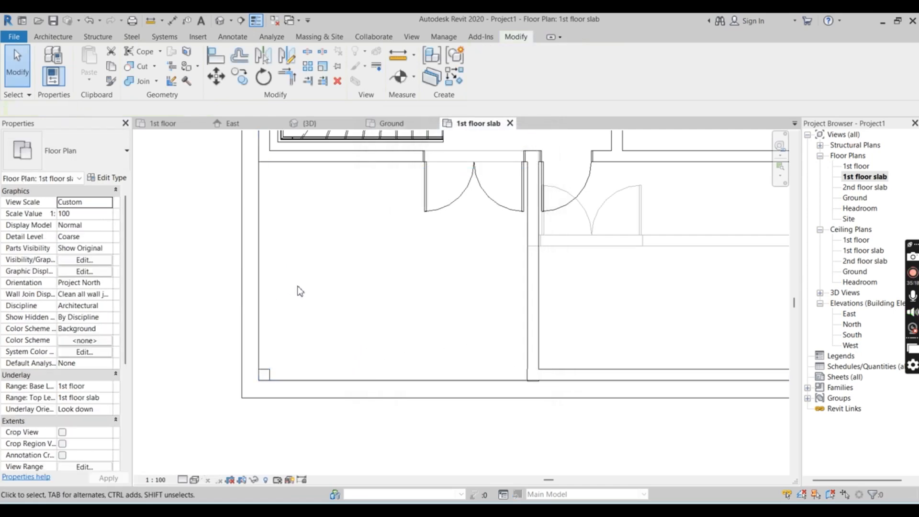
Inspect the house in the 3D view from both front corners, including the open front area on the upper floor
left_click(321, 125)
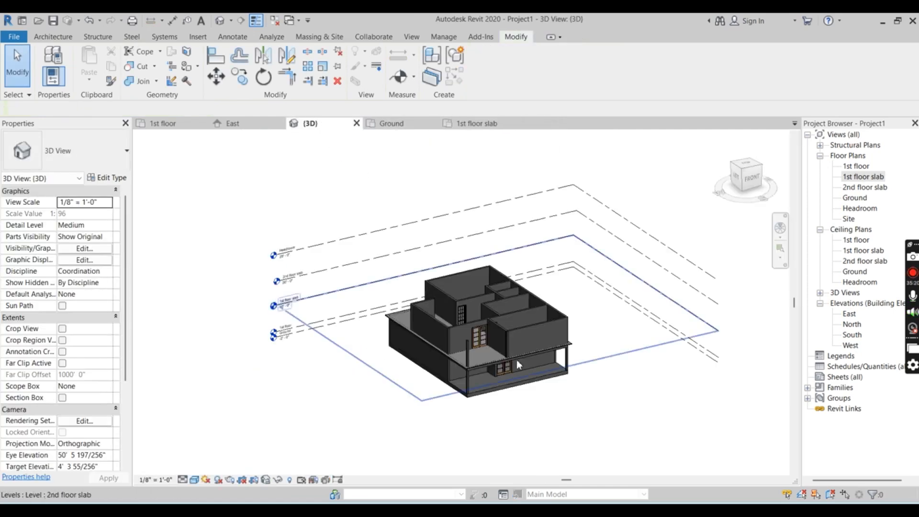
scroll(513, 352, "up", 3)
middle_click_drag(397, 283, 415, 298, "shift")
scroll(412, 299, "down", 1)
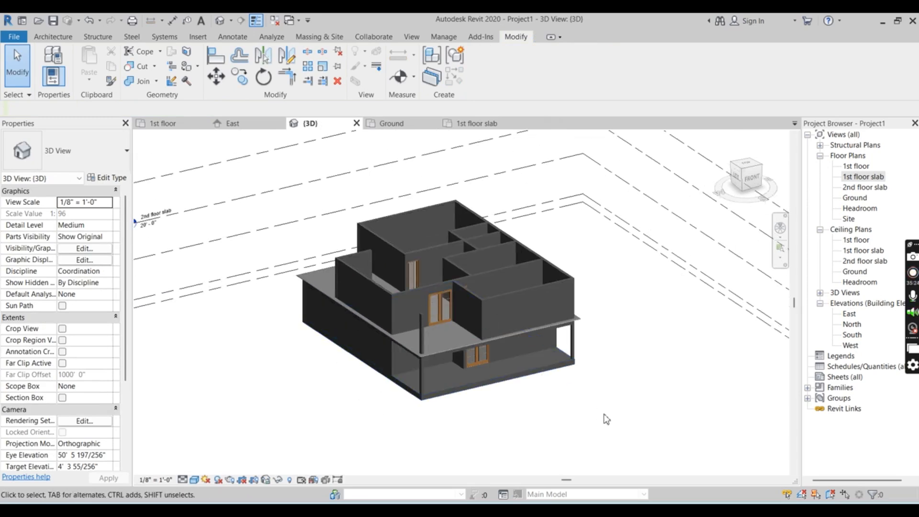
middle_click_drag(605, 401, 491, 387, "shift")
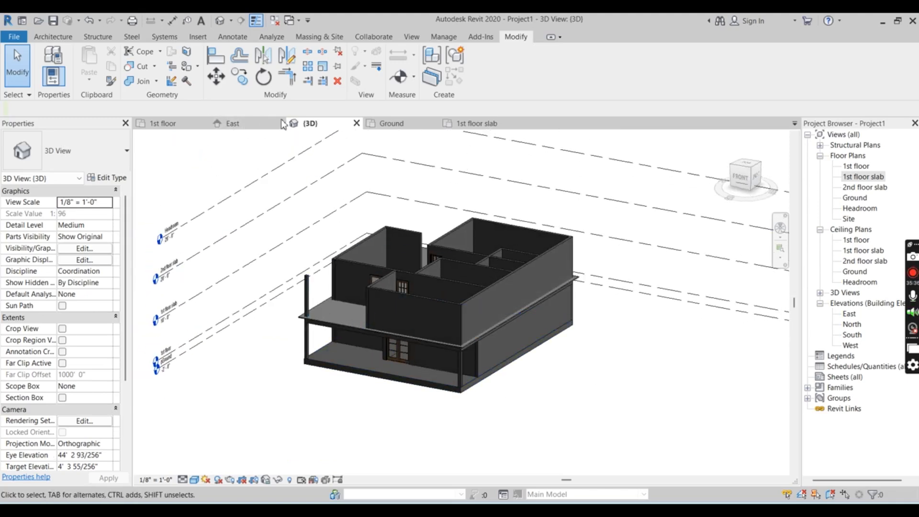
Return to the 1st floor slab plan and start sketching a 600 x 1200mm grid compound ceiling over the floor
left_click(474, 124)
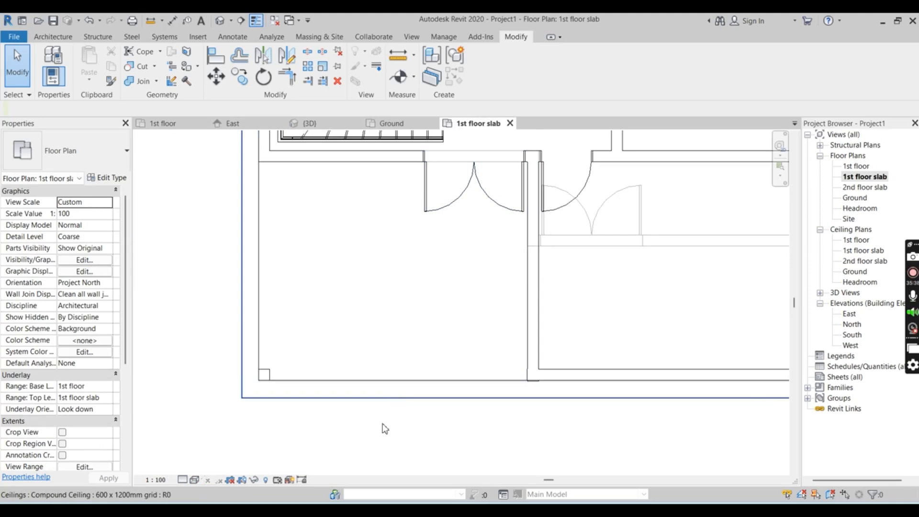
scroll(381, 440, "down", 2)
scroll(371, 454, "down", 4)
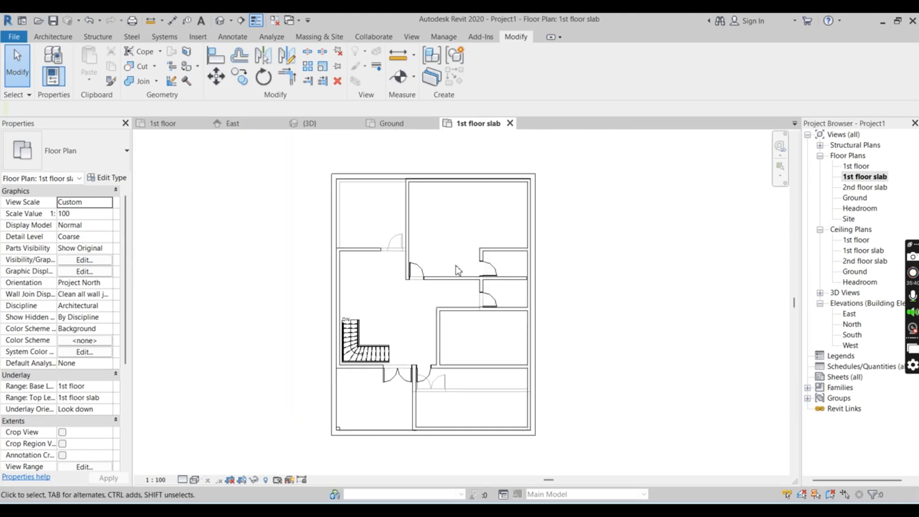
scroll(458, 269, "up", 3)
scroll(458, 313, "down", 1)
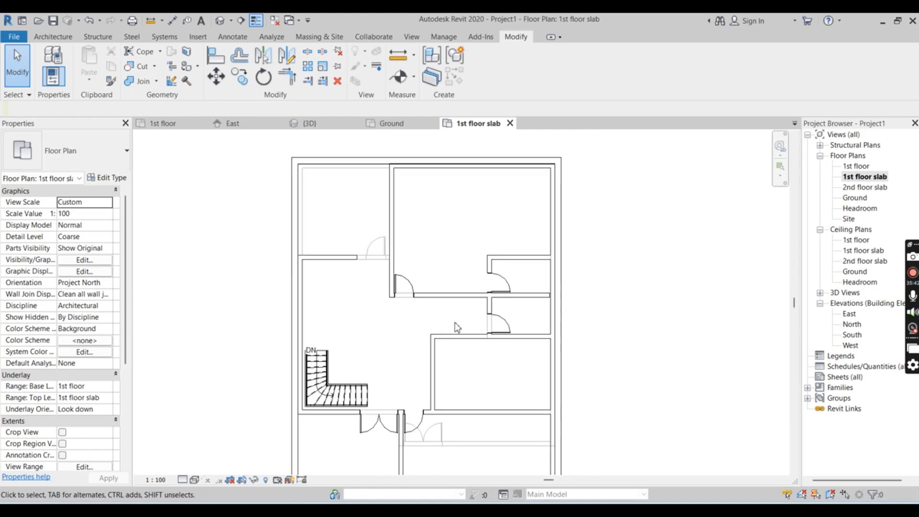
scroll(549, 154, "up", 1)
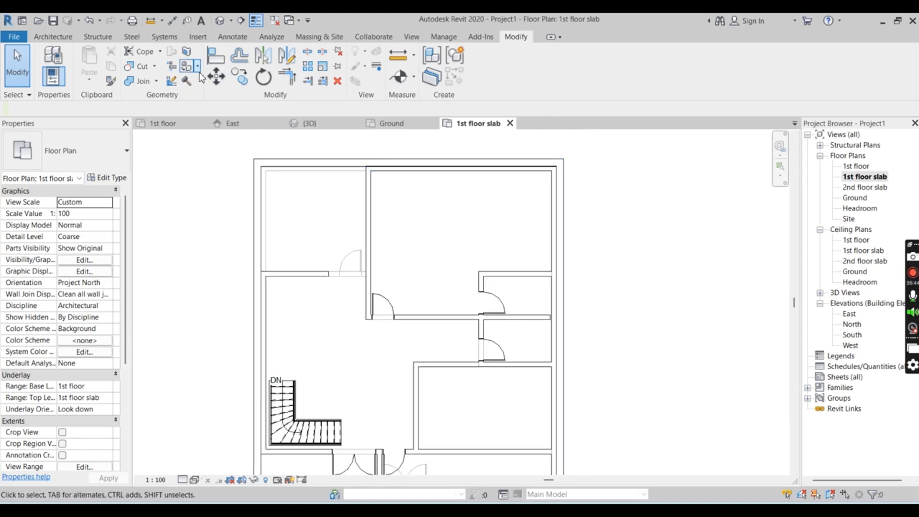
left_click(33, 37)
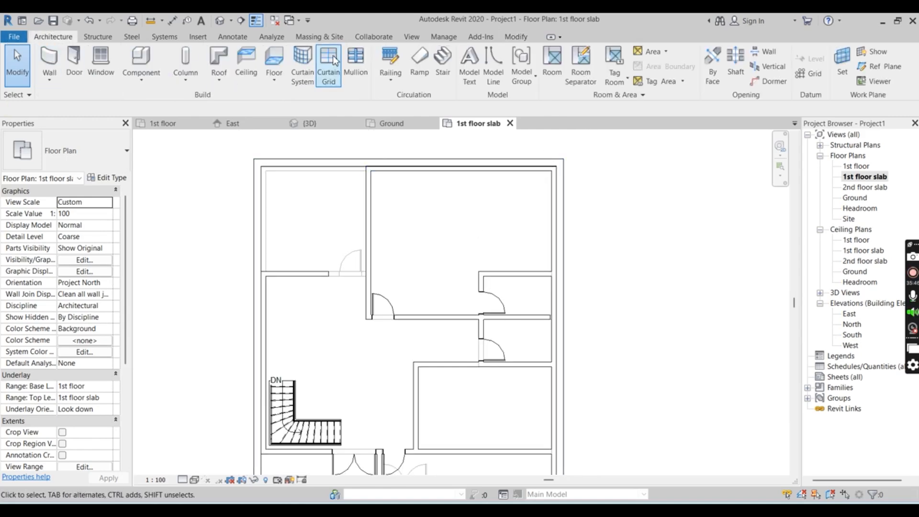
left_click(244, 62)
left_click(532, 64)
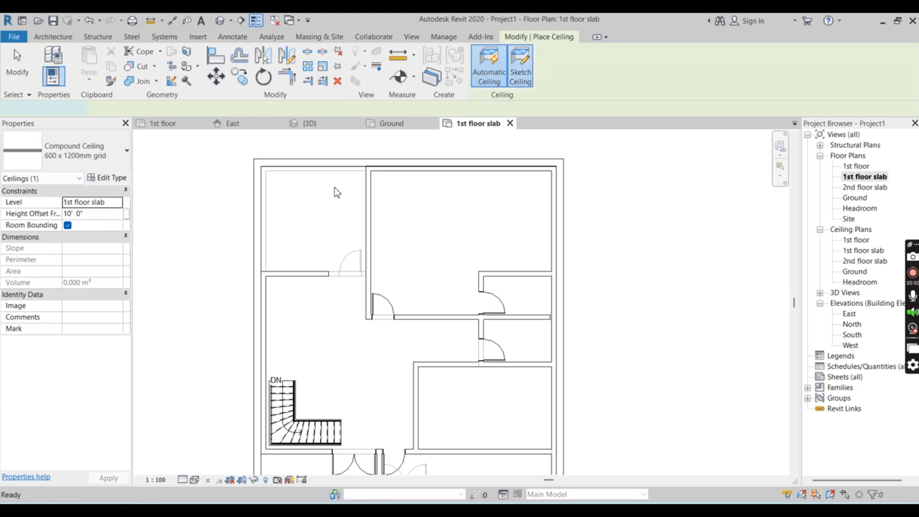
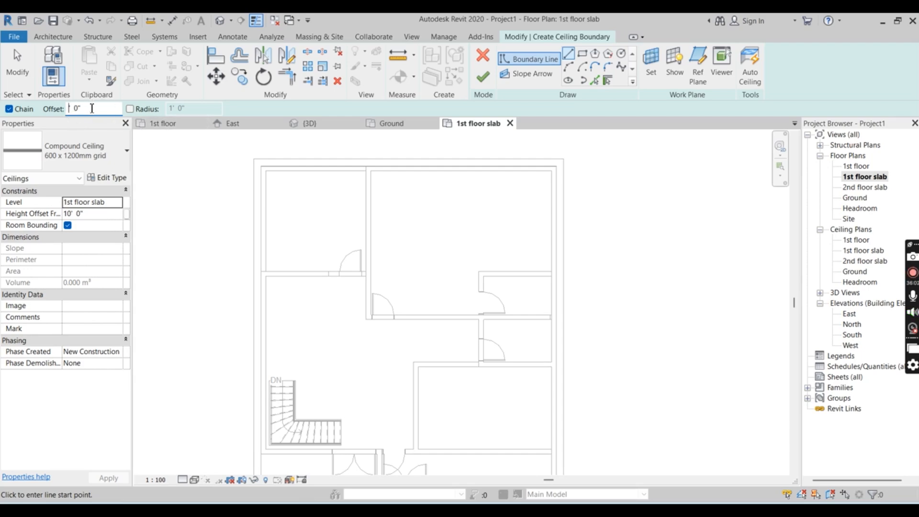
Sketch a rectangular ceiling boundary between opposite outer corners of the slab edge and finish the 600 x 1200mm grid compound ceiling
left_click(218, 203)
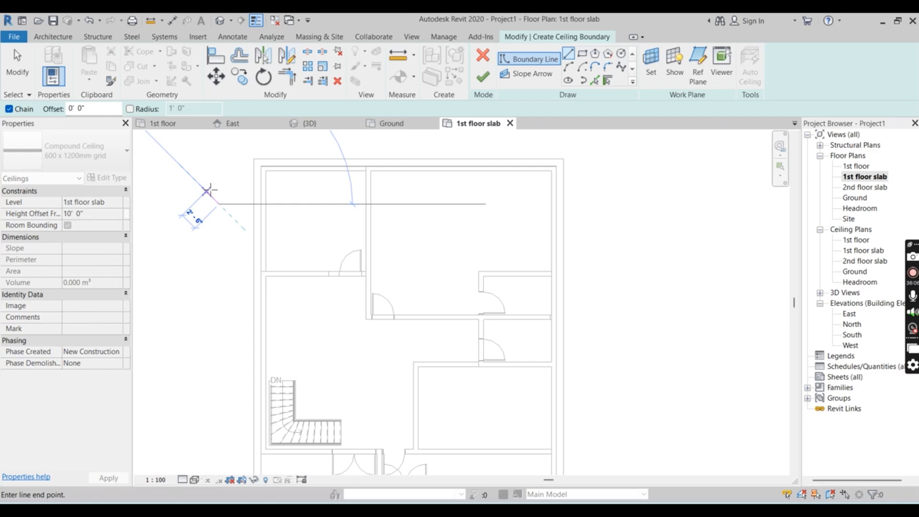
key("Escape")
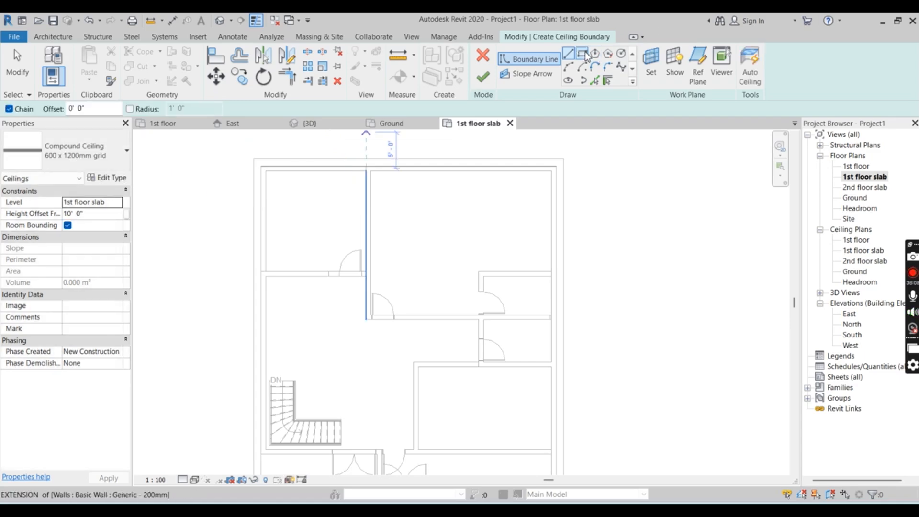
left_click(583, 54)
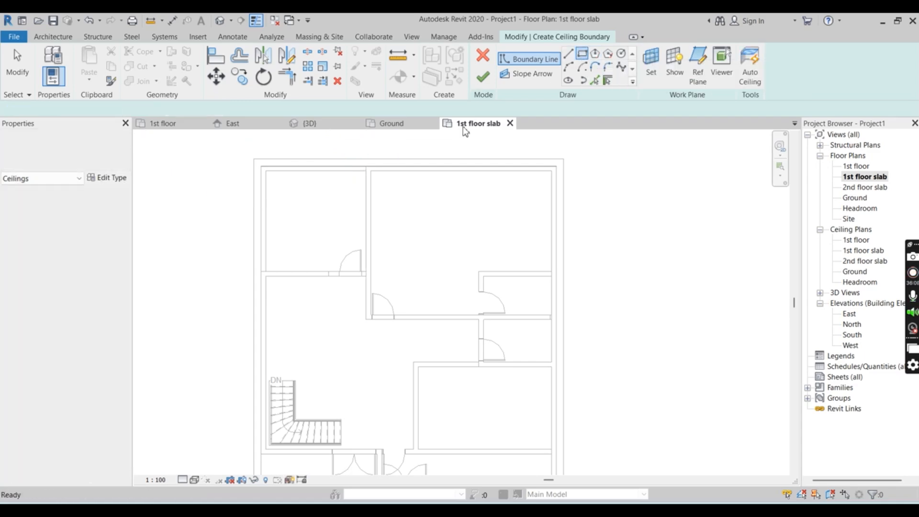
left_click(257, 161)
scroll(479, 221, "down", 3)
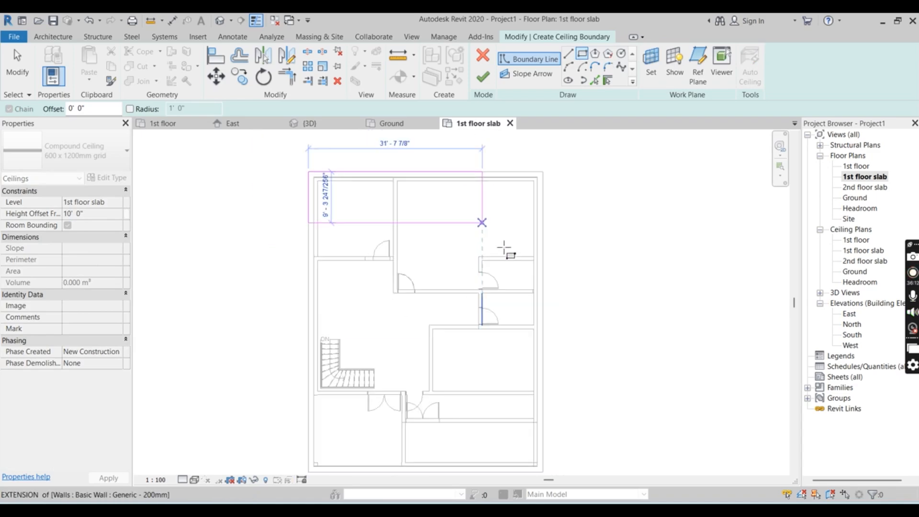
scroll(529, 411, "up", 5)
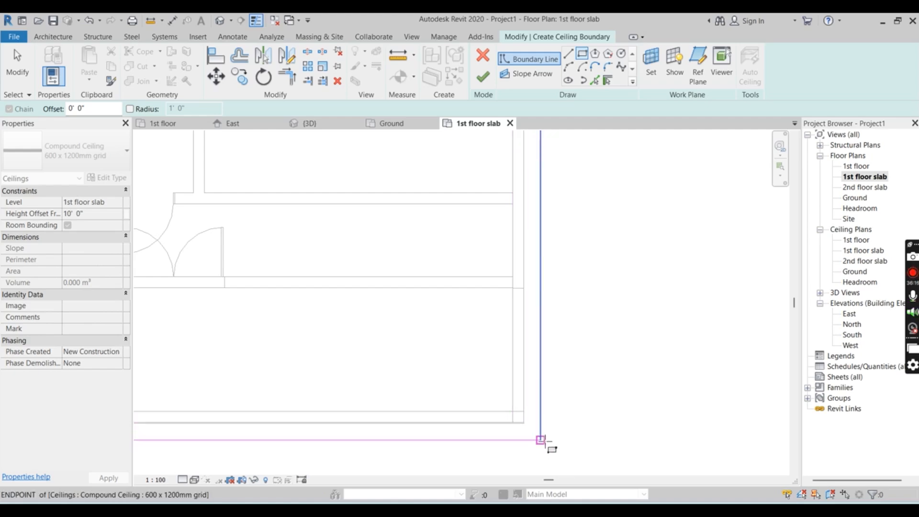
left_click(542, 441)
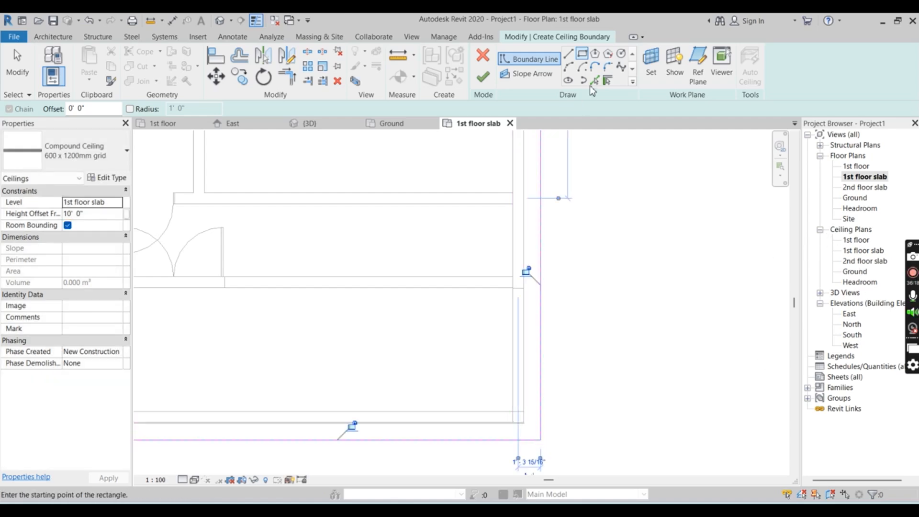
left_click(484, 80)
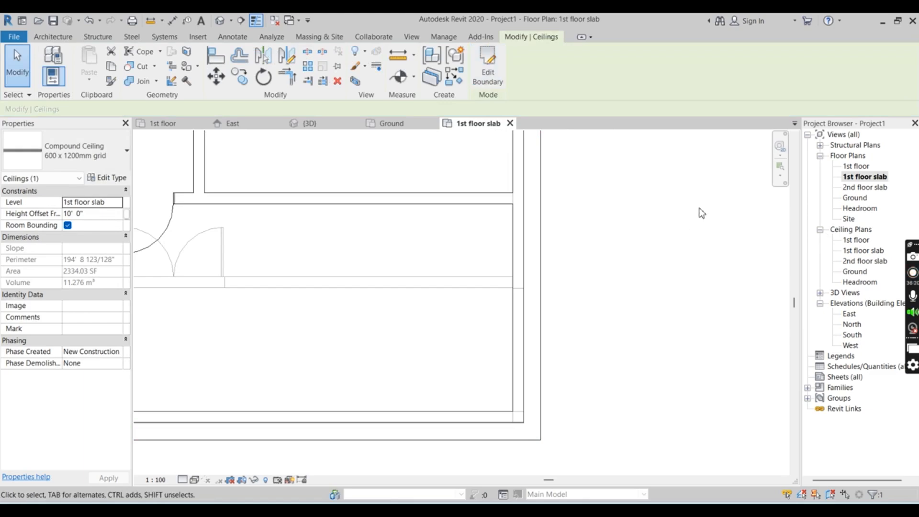
Inspect the new ceiling over the upper floor in the plan and from the front in the 3D view
scroll(704, 213, "down", 3)
scroll(511, 403, "down", 5)
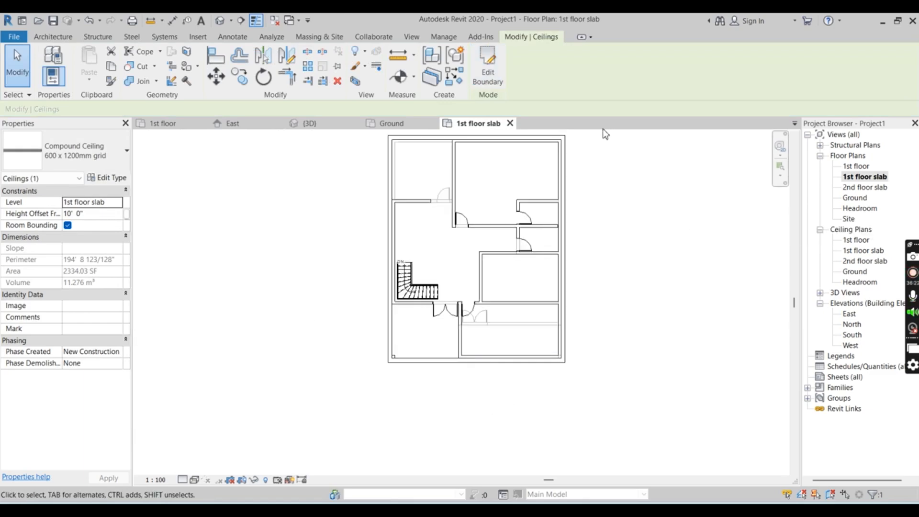
scroll(589, 137, "up", 2)
scroll(437, 147, "up", 1)
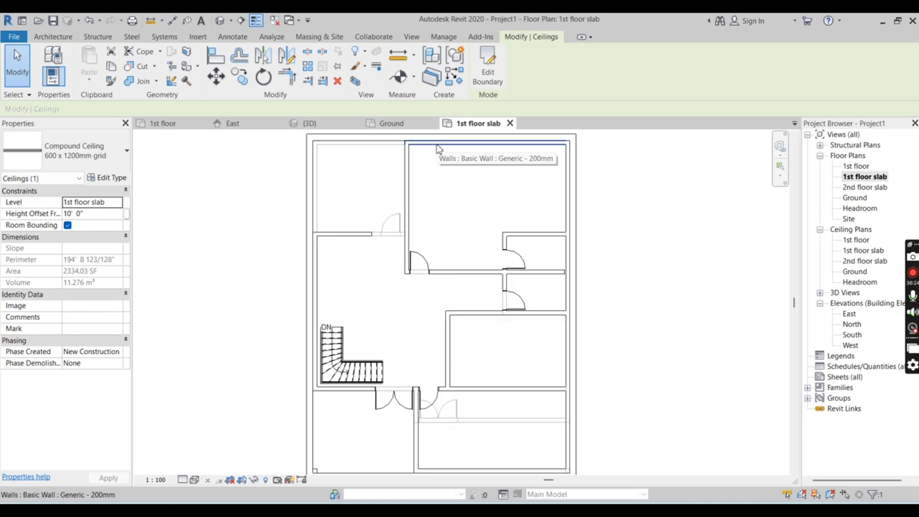
scroll(332, 162, "up", 1)
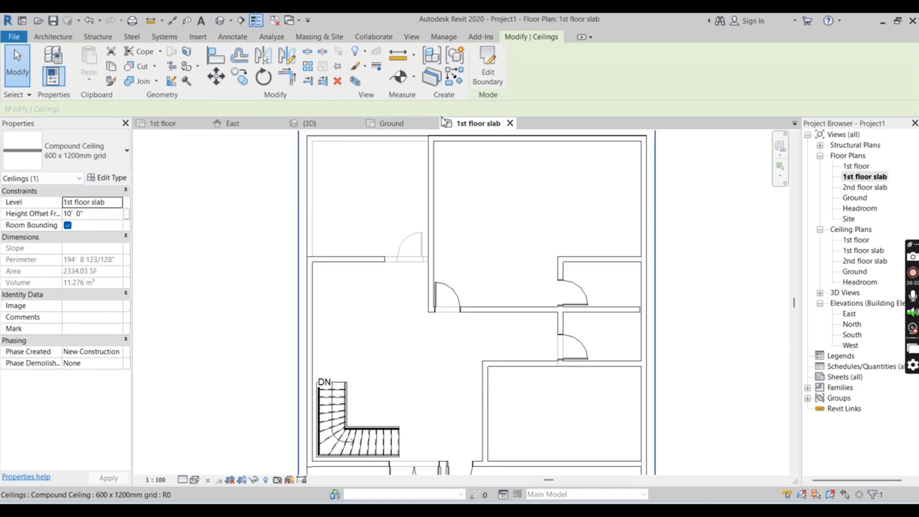
left_click(309, 123)
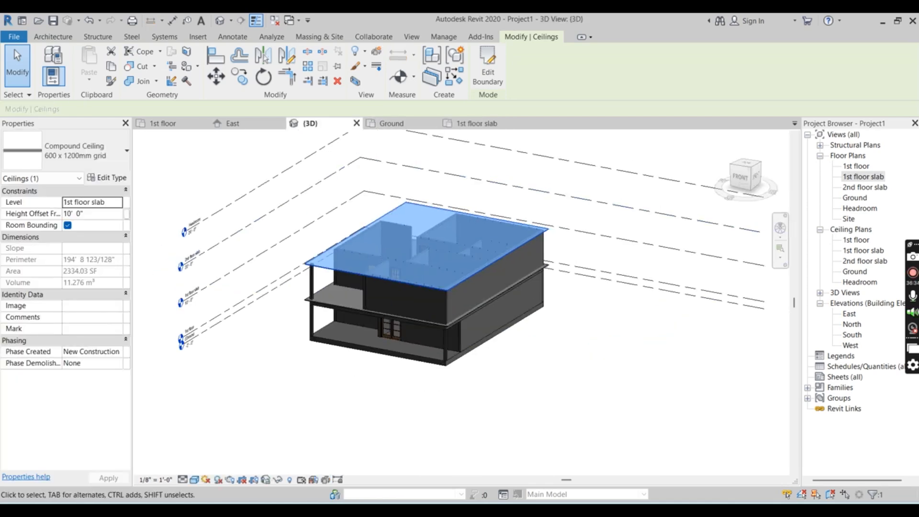
left_click(700, 471)
scroll(591, 446, "up", 2)
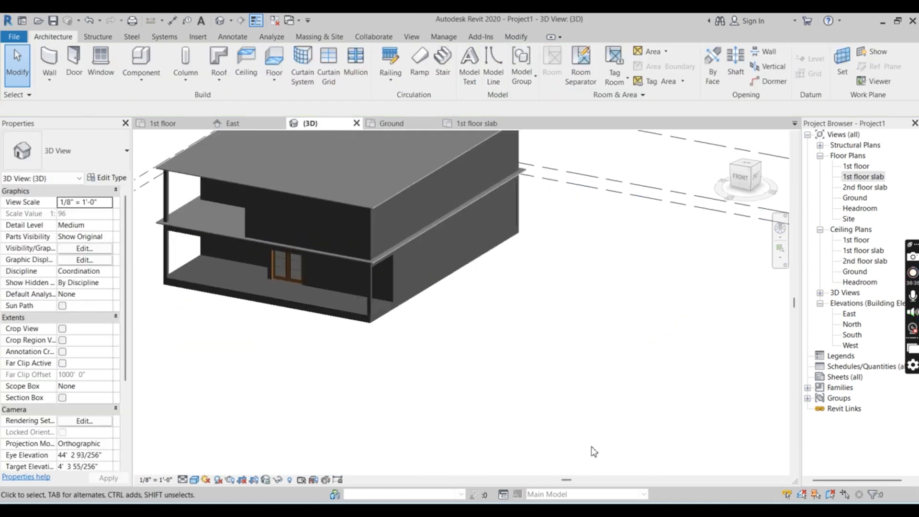
scroll(583, 417, "down", 2)
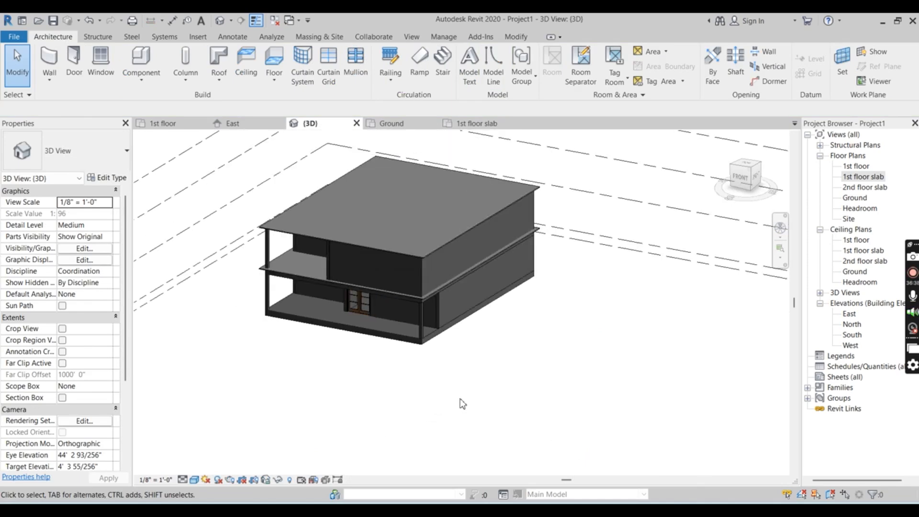
middle_click_drag(458, 404, 565, 387, "shift")
middle_click_drag(401, 289, 358, 298, "shift")
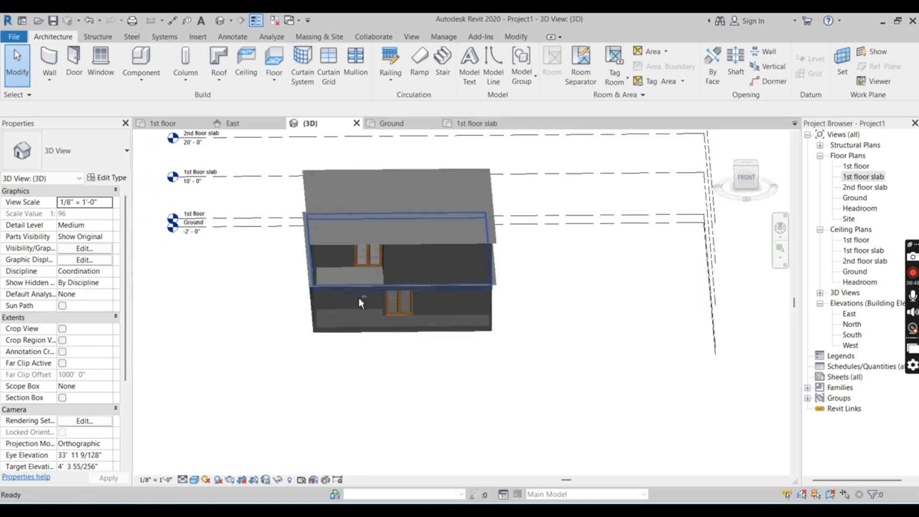
Start a 900mm Pipe railing in the 1st floor slab plan and draw its 14'-6" side run to the rear outer corner of the open area
left_click(463, 128)
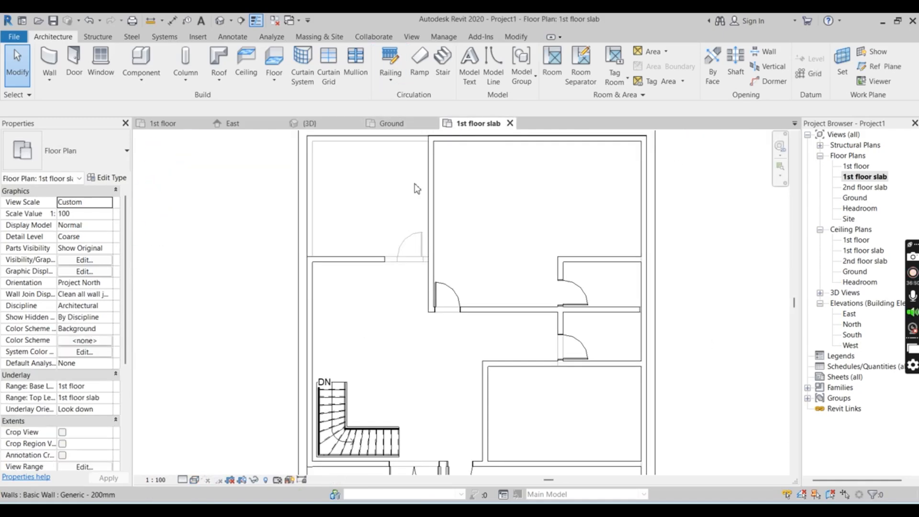
scroll(345, 173, "up", 3)
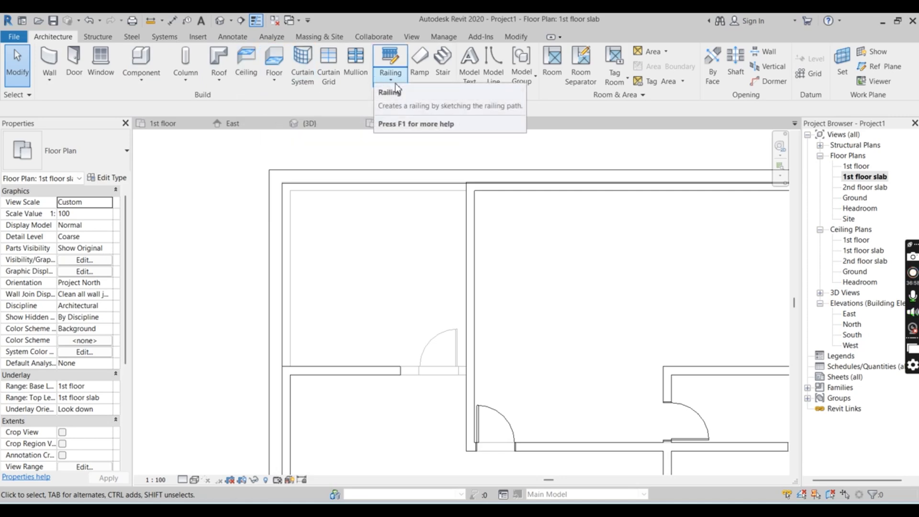
left_click(390, 56)
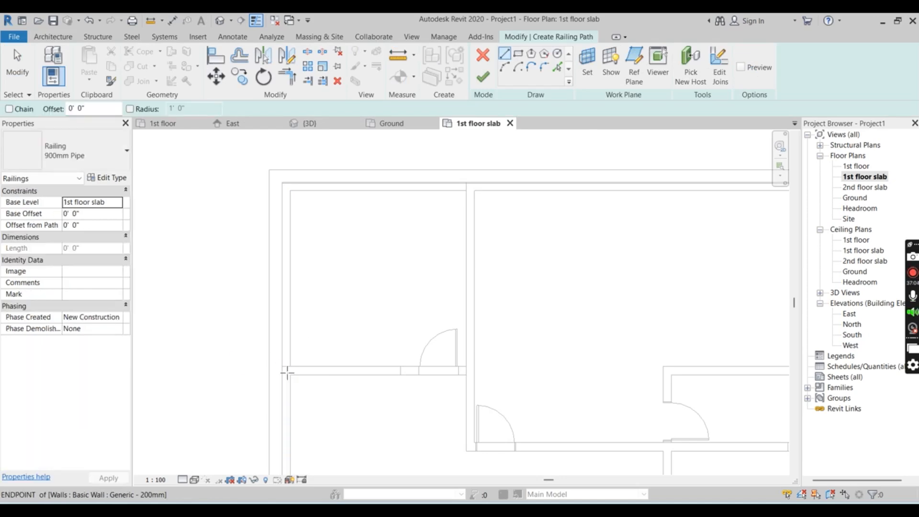
key("Escape")
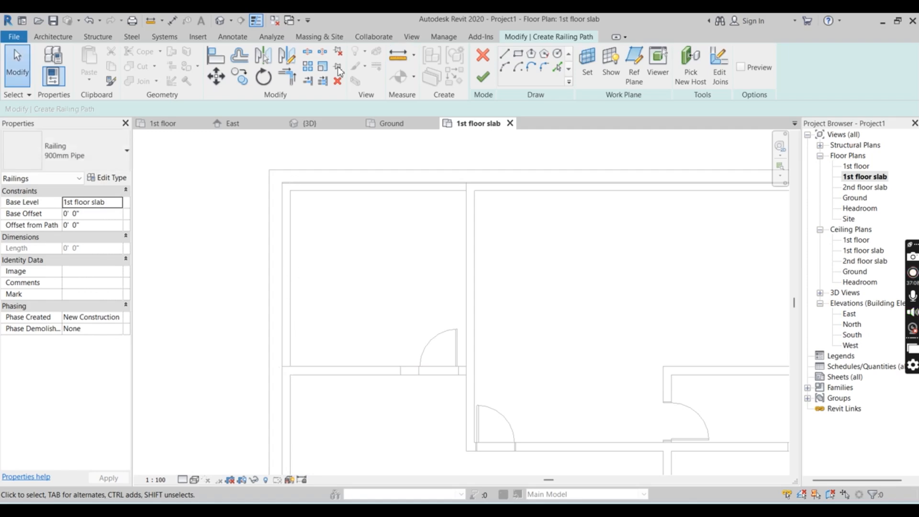
left_click(504, 56)
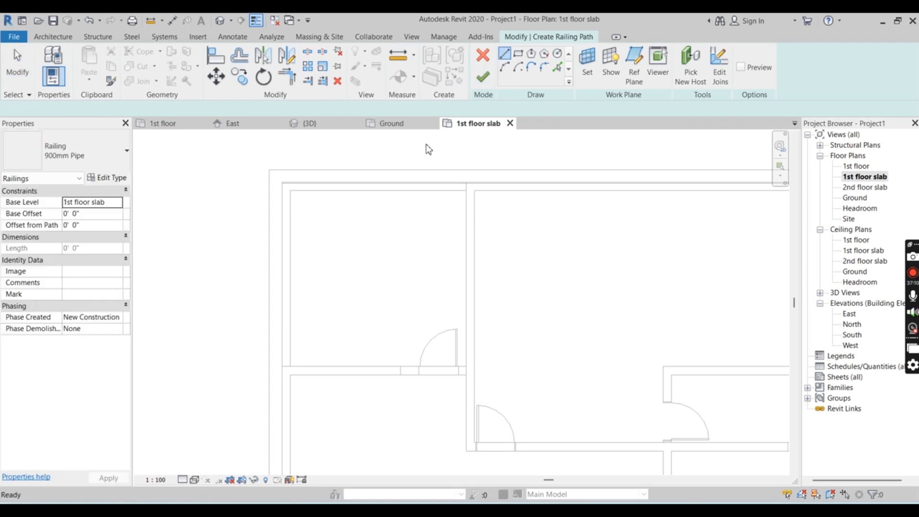
left_click(286, 371)
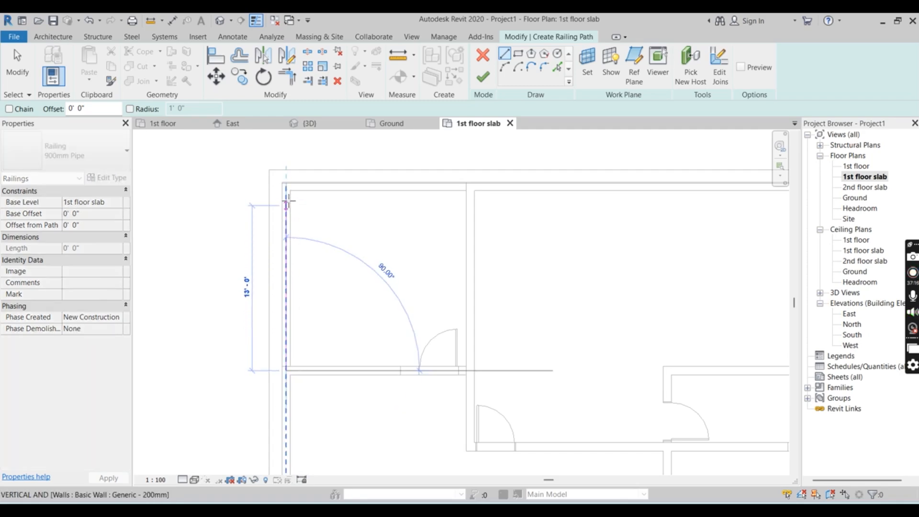
left_click(287, 199)
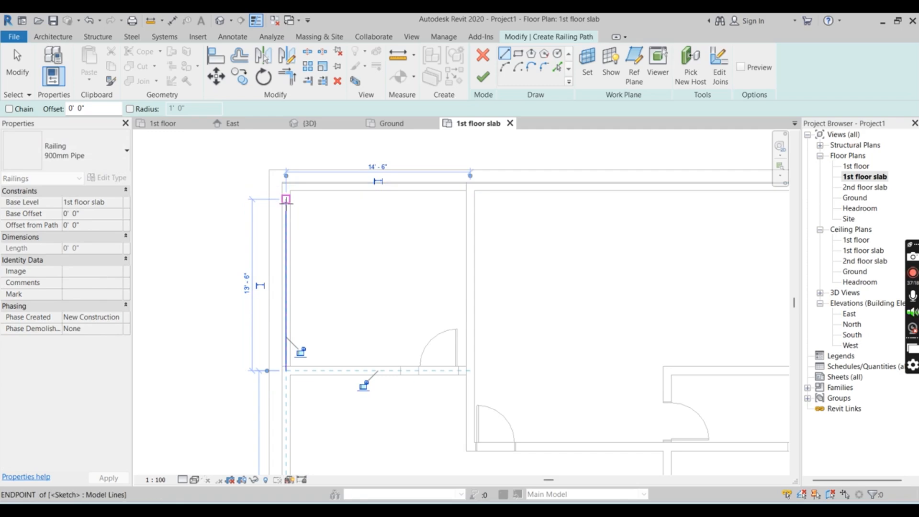
left_click(286, 200)
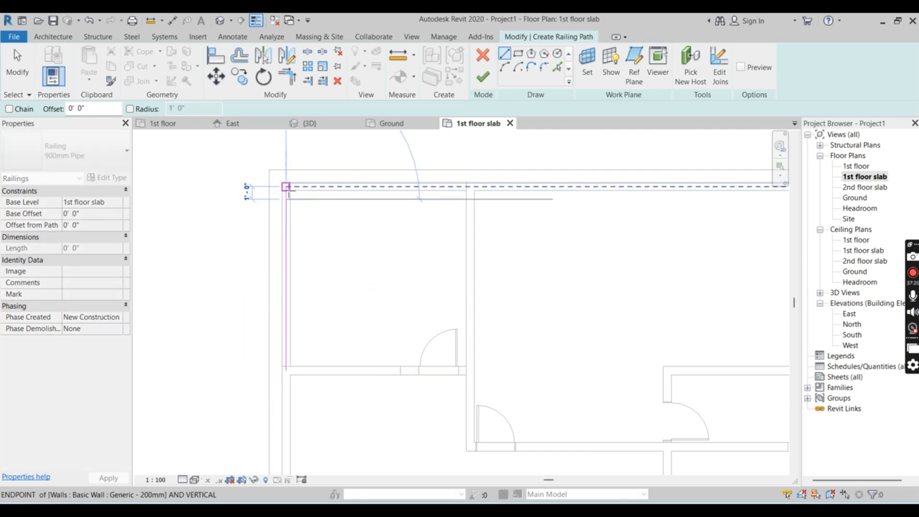
left_click(286, 186)
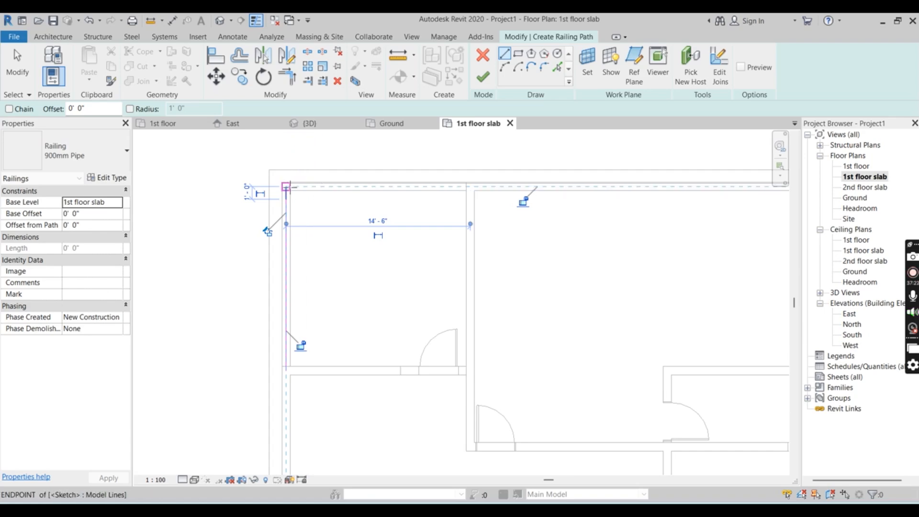
Draw the railing's 14'-6" rear run from the outer corner to the adjoining room wall and finish the railing
left_click(287, 186)
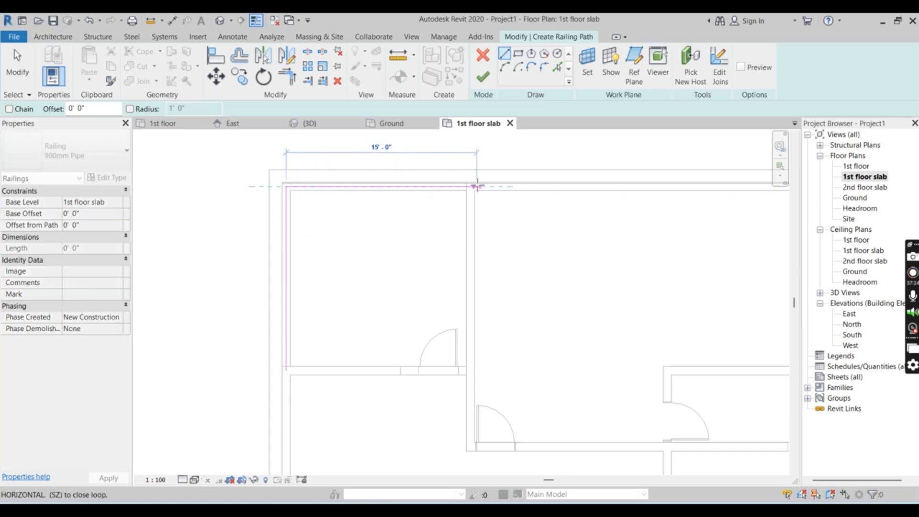
left_click(467, 186)
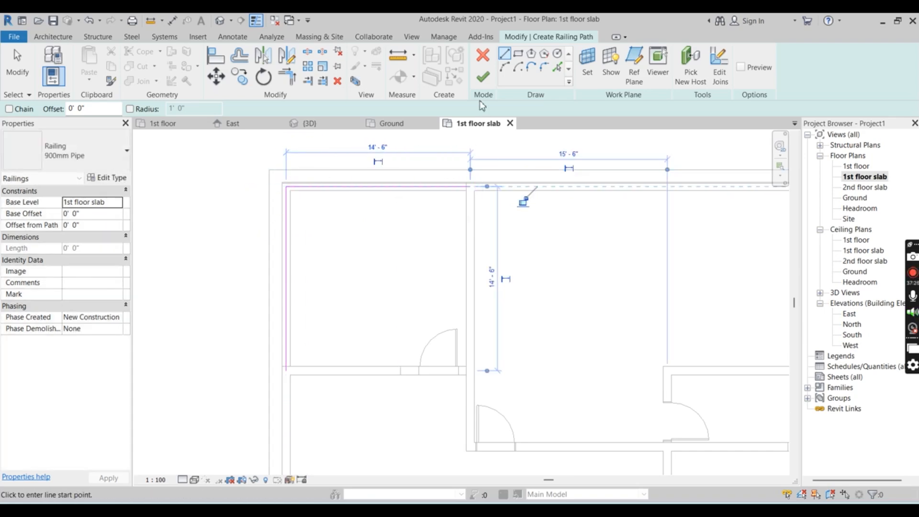
left_click(484, 72)
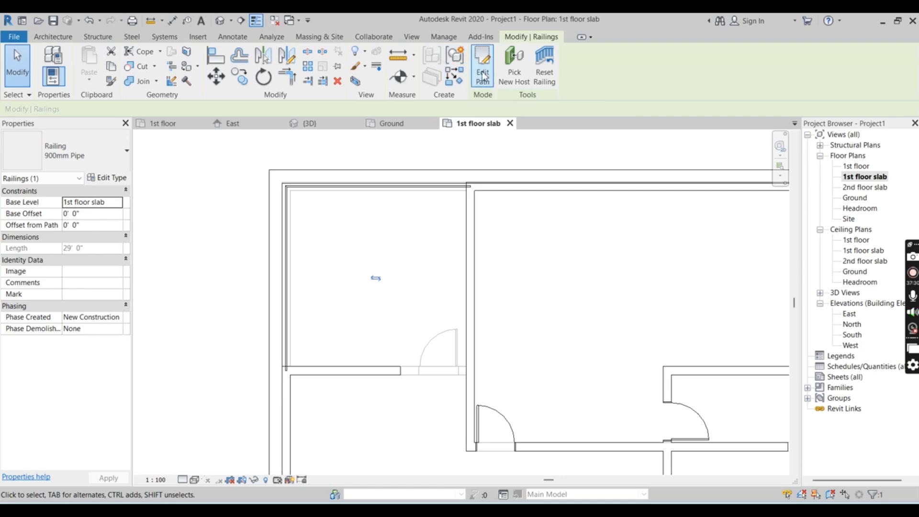
Check the new railing around the rear open area in the 3D view and return to the 1st floor slab plan
left_click(321, 123)
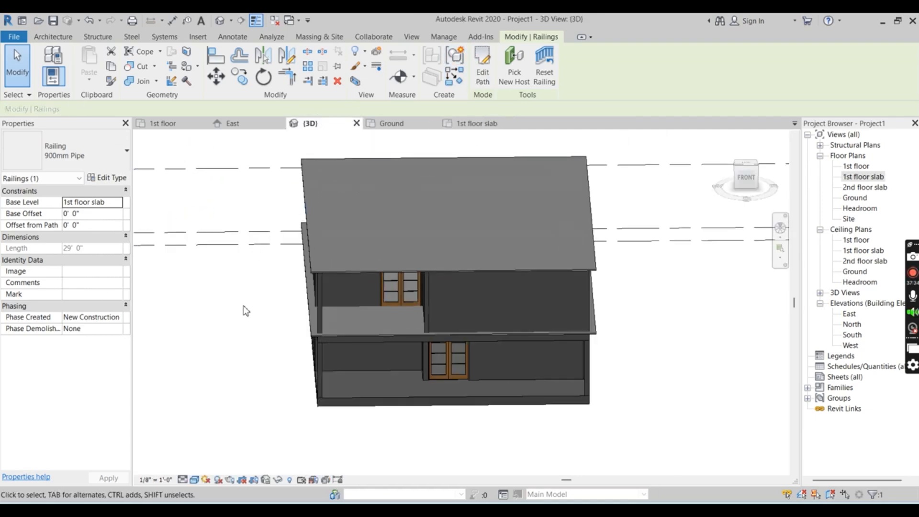
middle_click_drag(251, 322, 327, 320, "shift")
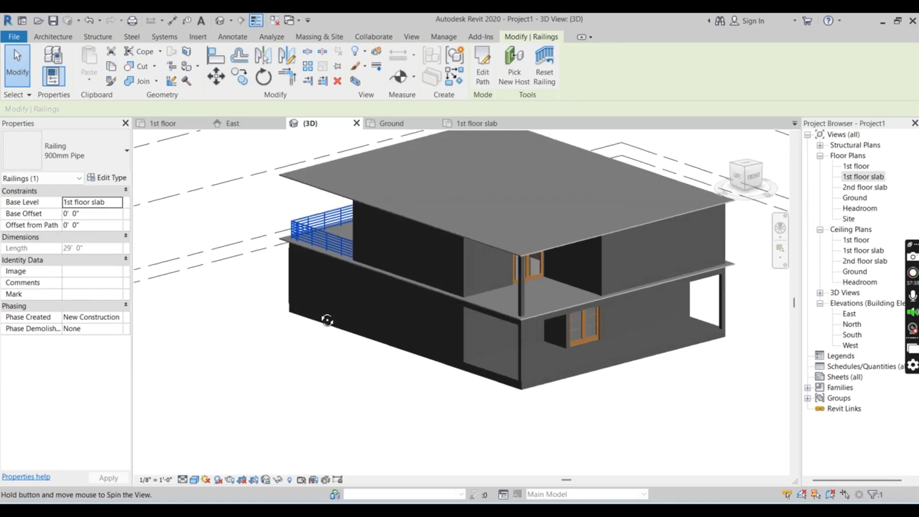
left_click(457, 122)
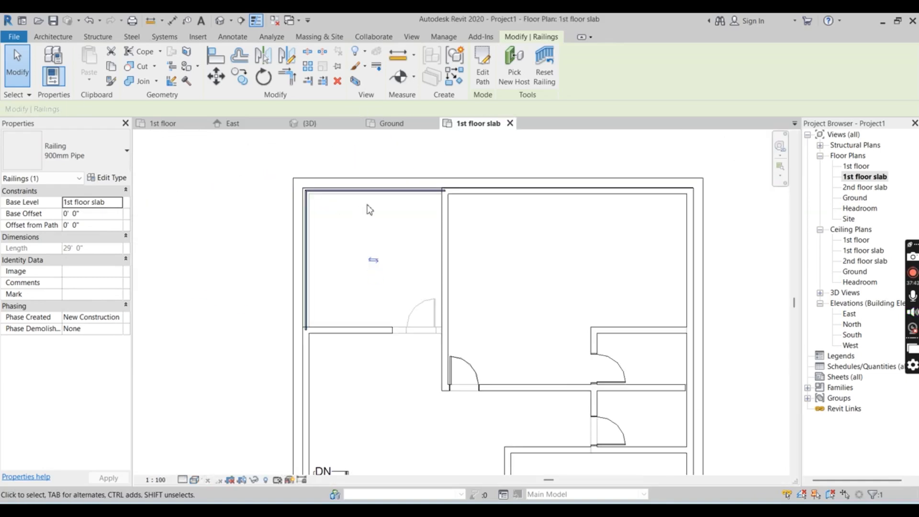
Draw a 900mm Pipe railing around the front open area, with a 13'-0" side run and a 16'-0" front run to the dividing wall
scroll(369, 210, "down", 1)
scroll(365, 186, "down", 2)
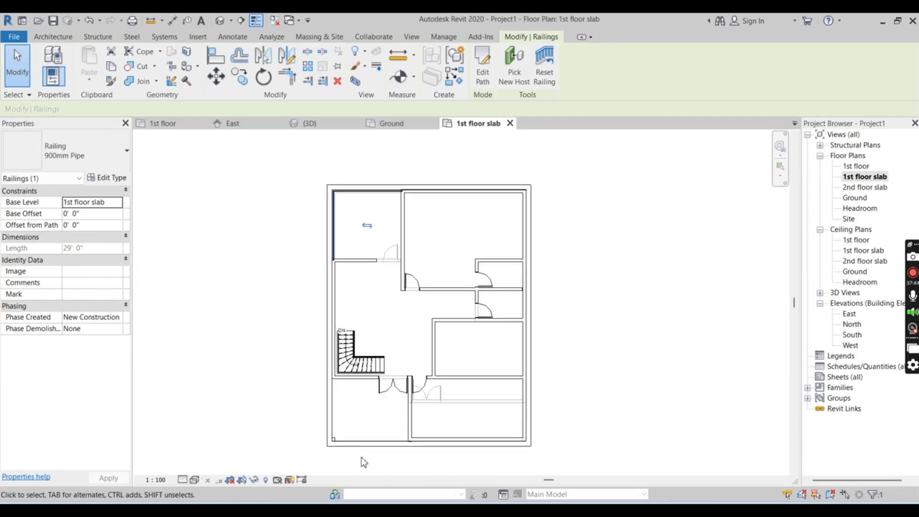
scroll(363, 462, "up", 2)
scroll(312, 390, "up", 2)
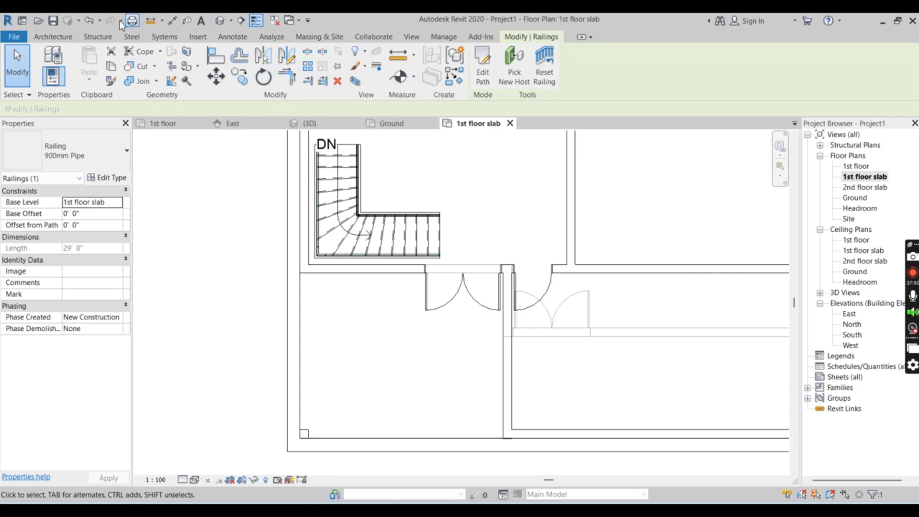
left_click(57, 38)
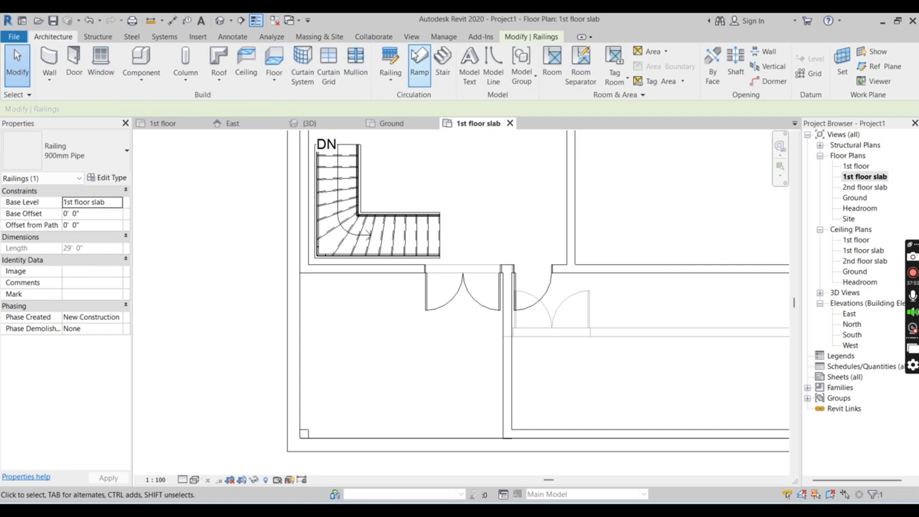
left_click(397, 60)
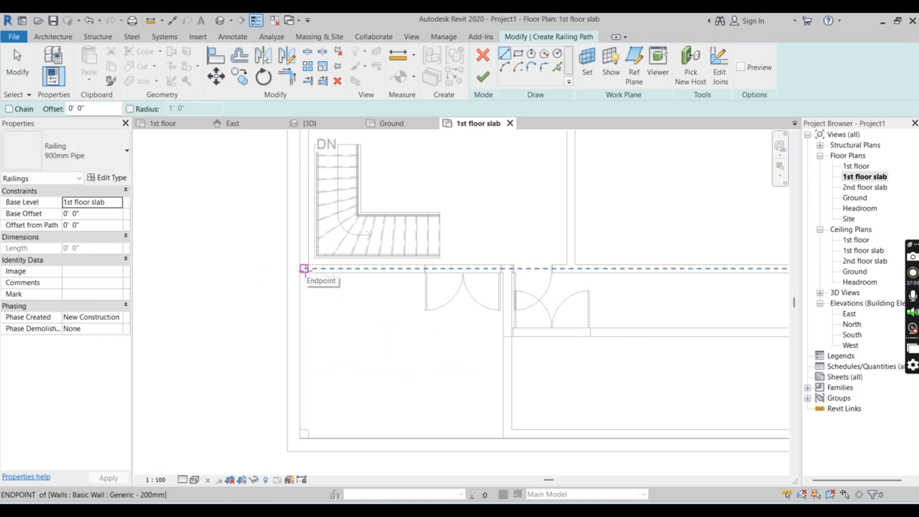
key("Escape")
key("Escape")
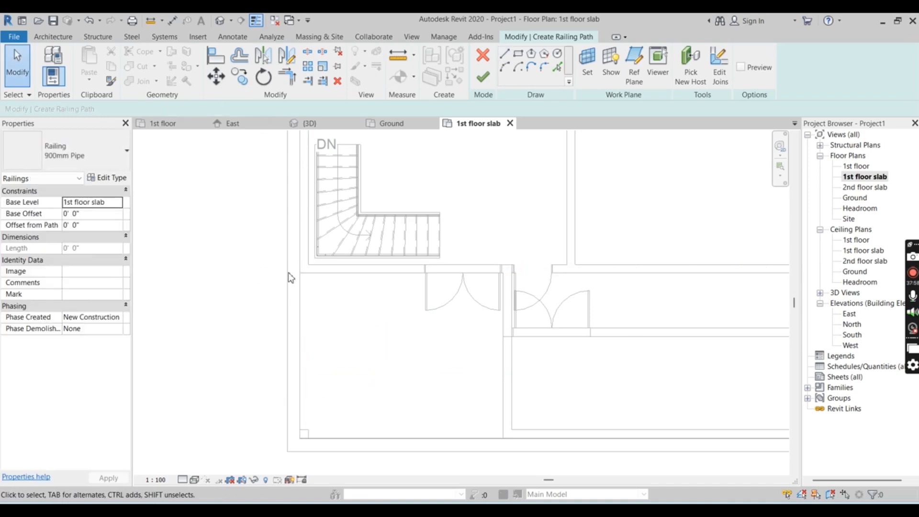
left_click(504, 54)
left_click(303, 268)
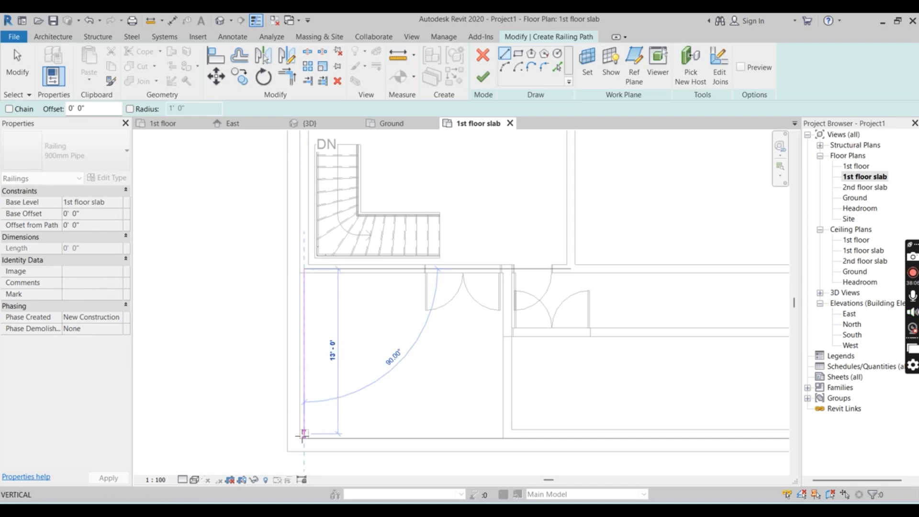
left_click(304, 434)
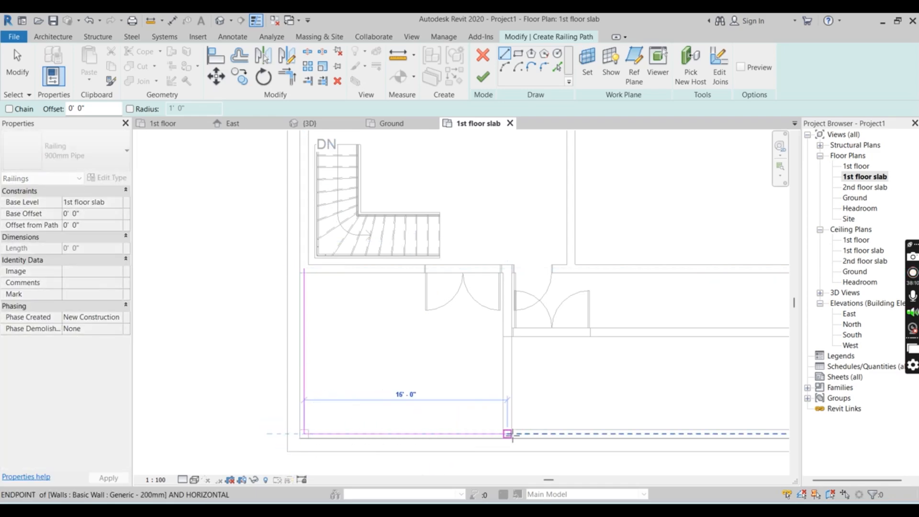
left_click(509, 433)
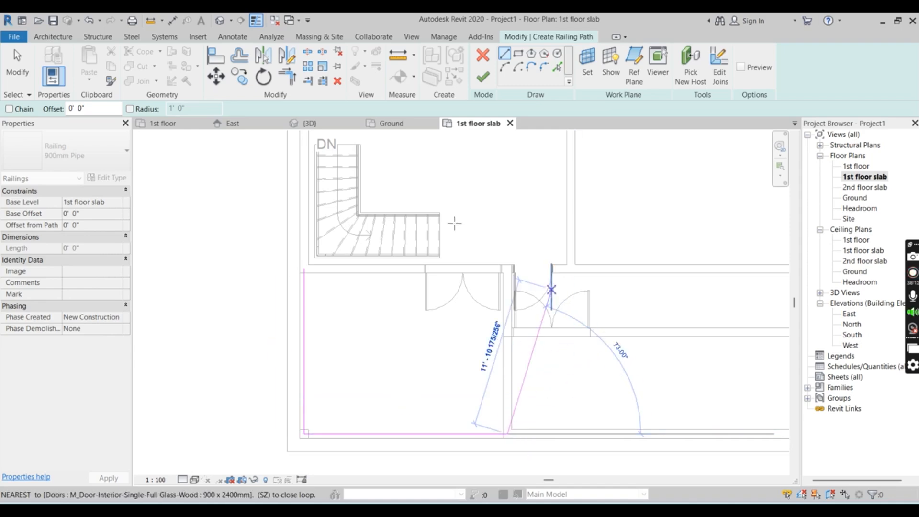
left_click(484, 78)
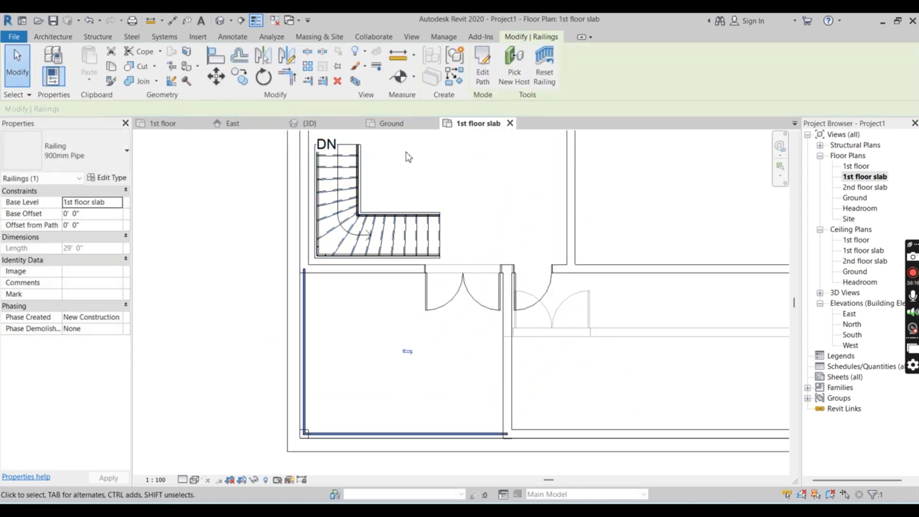
In the 3D view, change both balcony railings to the Glass Panel - Bottom Fill type
left_click(328, 126)
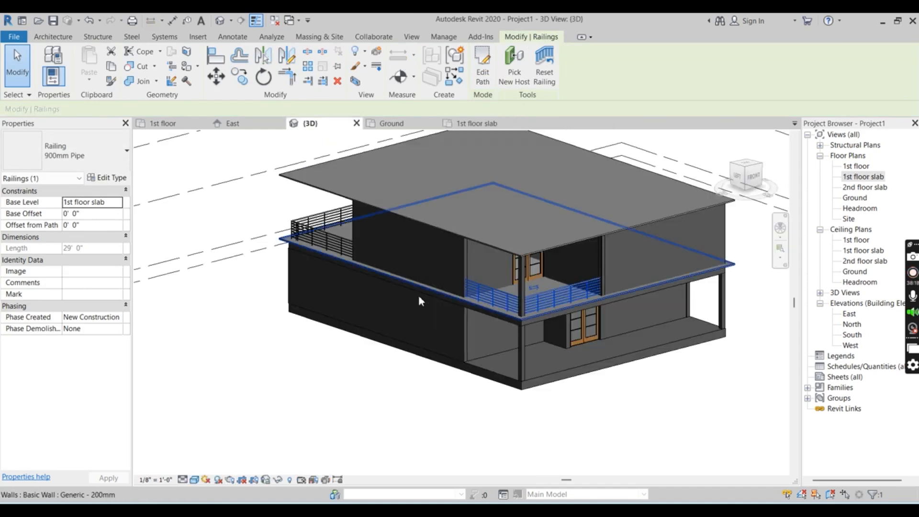
left_click(303, 226, "ctrl")
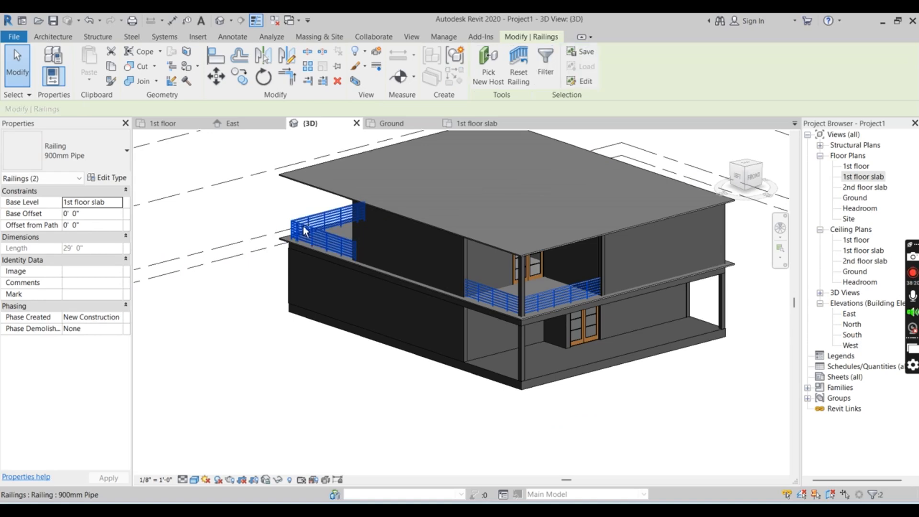
left_click(125, 152)
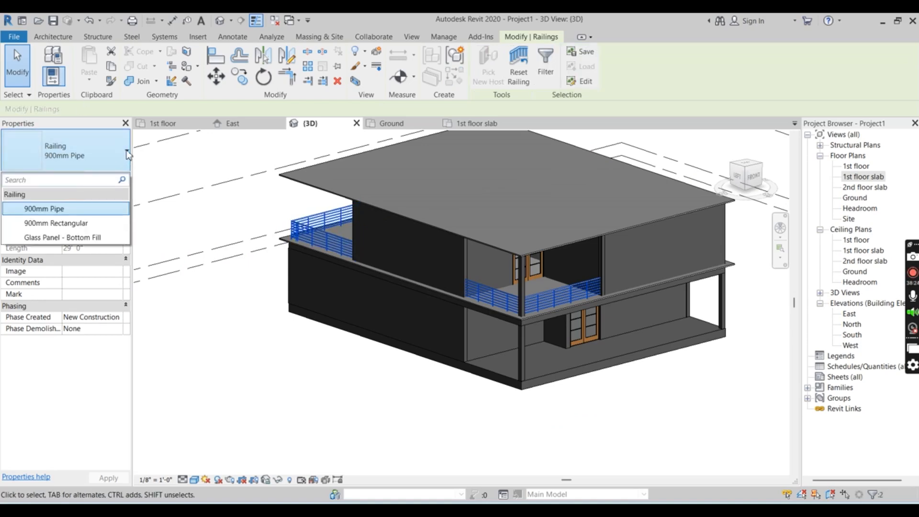
left_click(127, 153)
left_click(127, 153)
left_click(82, 238)
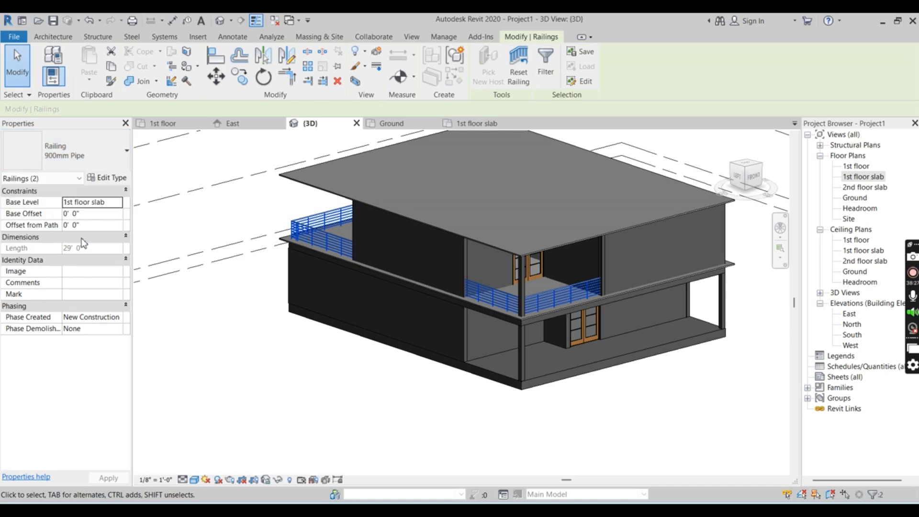
left_click(324, 388)
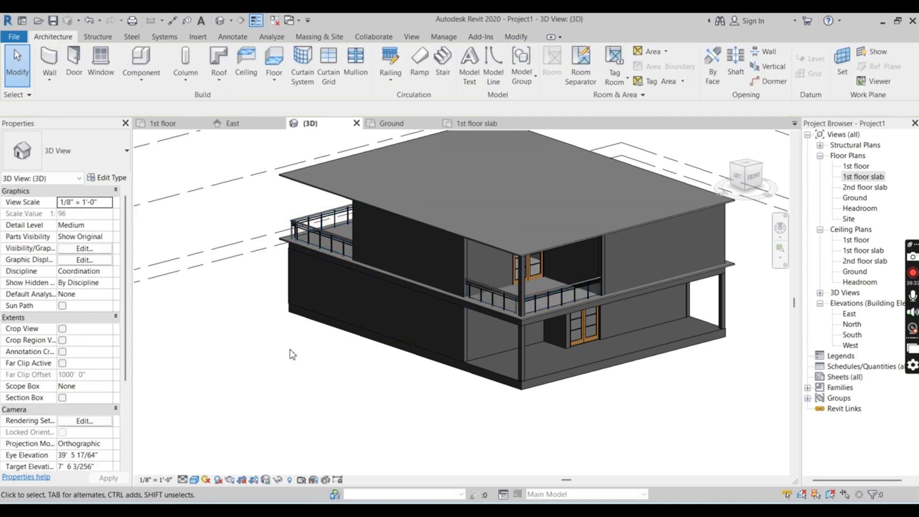
Examine the glass railing around the rear open area from the back in the 3D view
middle_click_drag(290, 351, 534, 318, "shift")
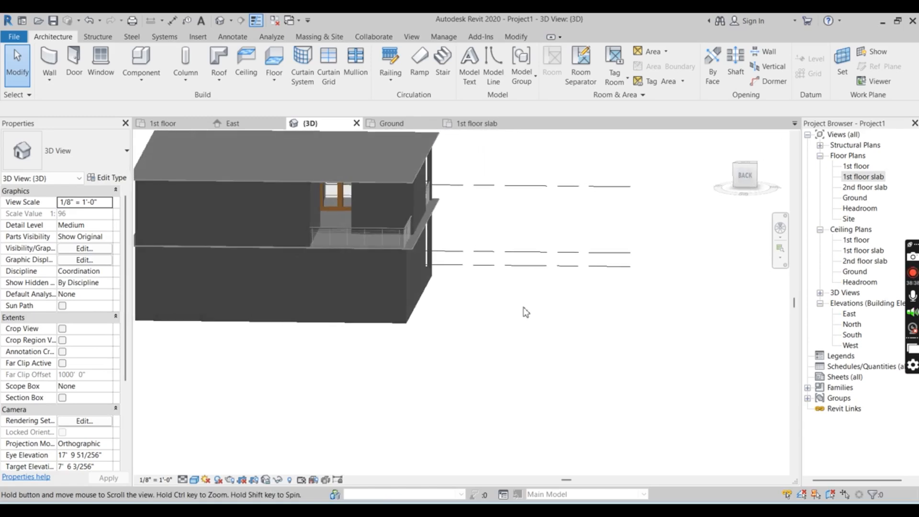
scroll(506, 326, "down", 1)
scroll(339, 211, "up", 5)
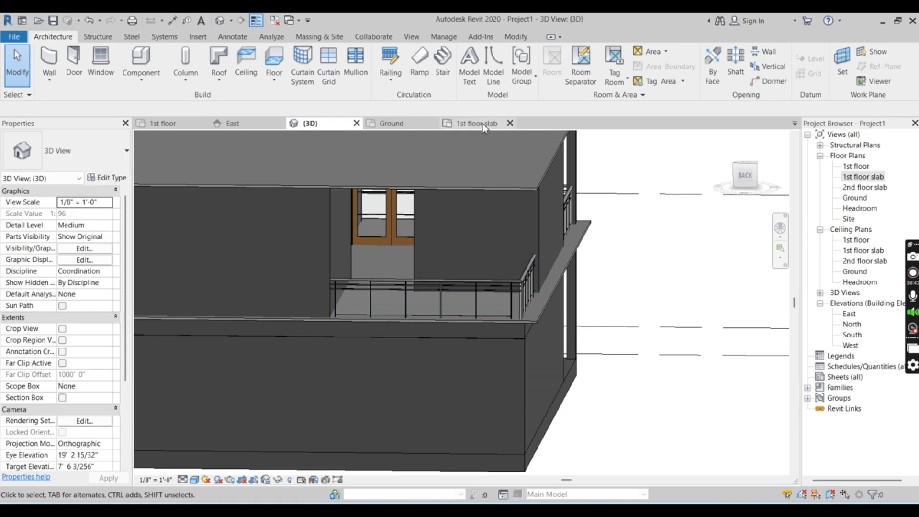
In the 1st floor slab plan, place a 900 x 2400mm Single-Full Glass-Wood door in the room wall facing the stairs, about 2'-6" from its front wall
left_click(483, 123)
scroll(382, 383, "down", 2)
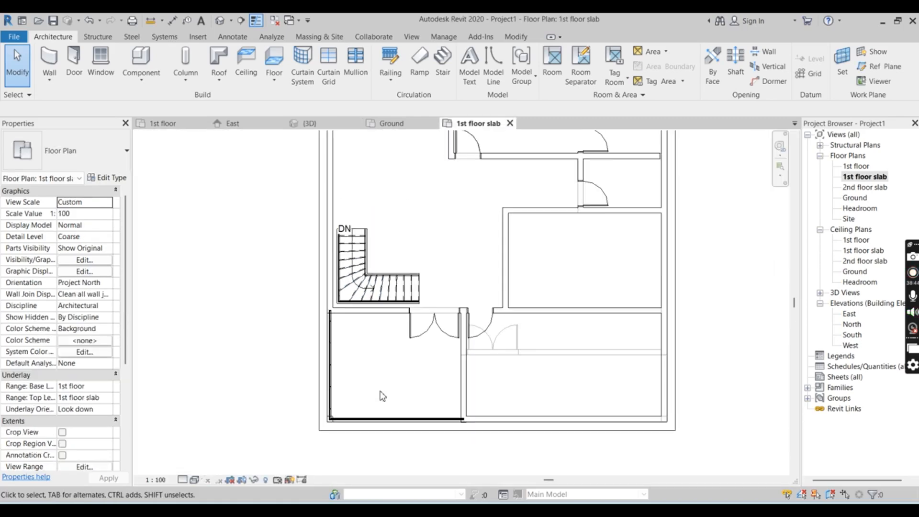
scroll(416, 347, "down", 2)
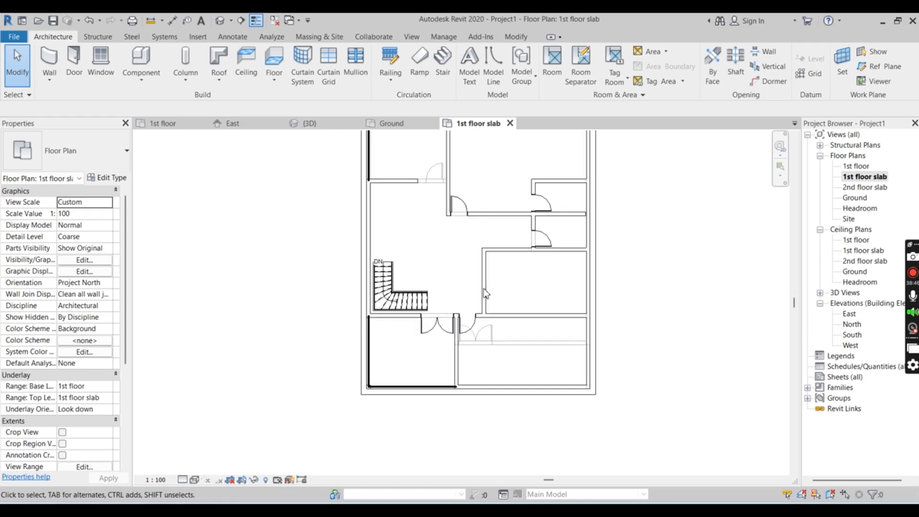
scroll(511, 265, "up", 1)
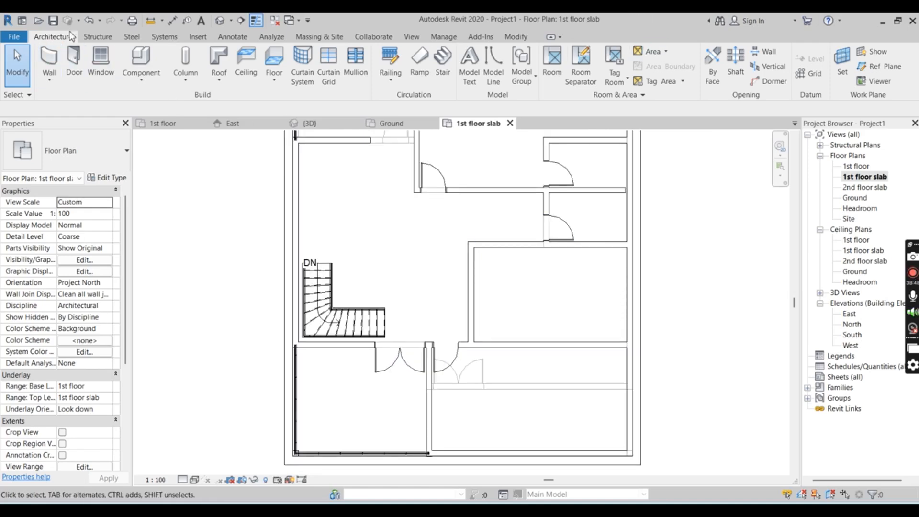
left_click(73, 60)
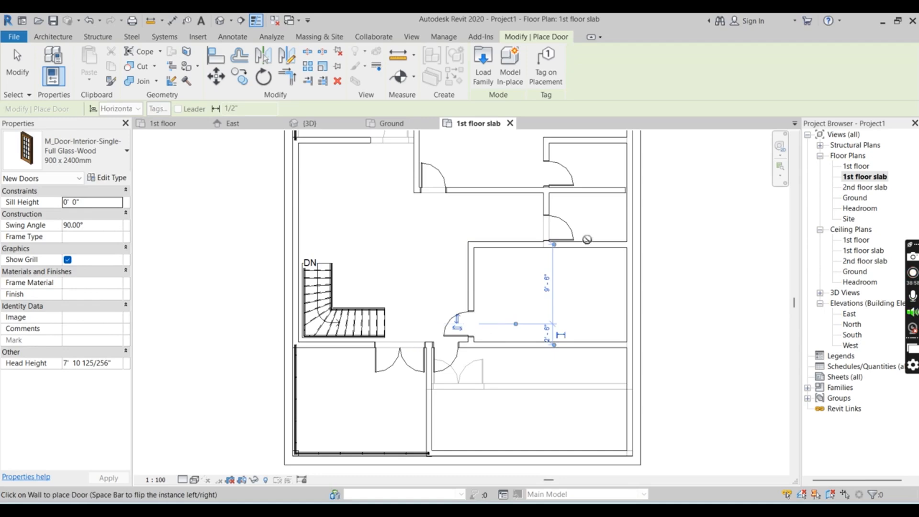
Look over the 1st floor slab plan and the 1st floor plan around the rooms, staircase and front entrance
scroll(440, 299, "down", 1)
scroll(437, 375, "down", 2)
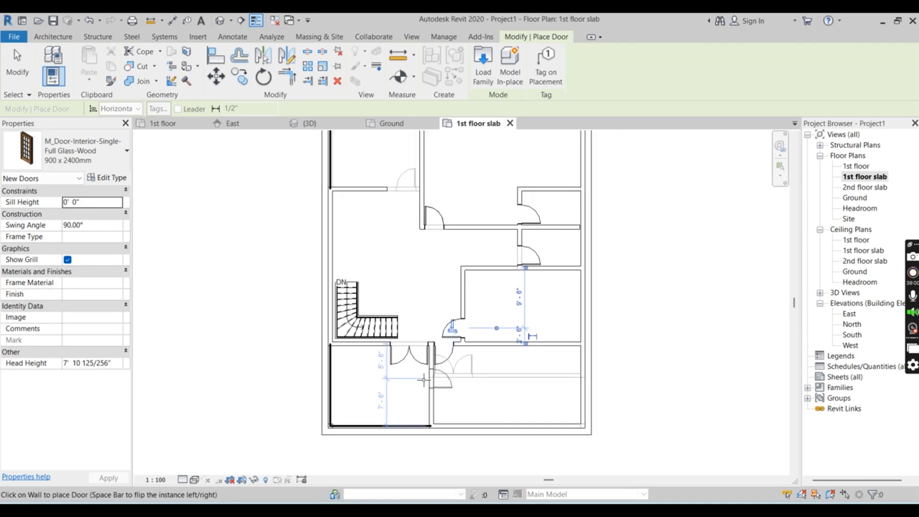
scroll(386, 372, "up", 5)
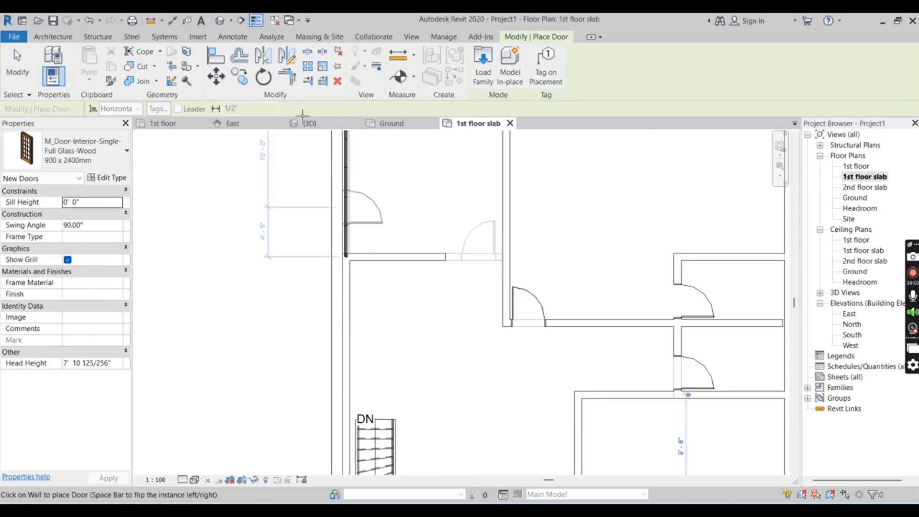
left_click(166, 124)
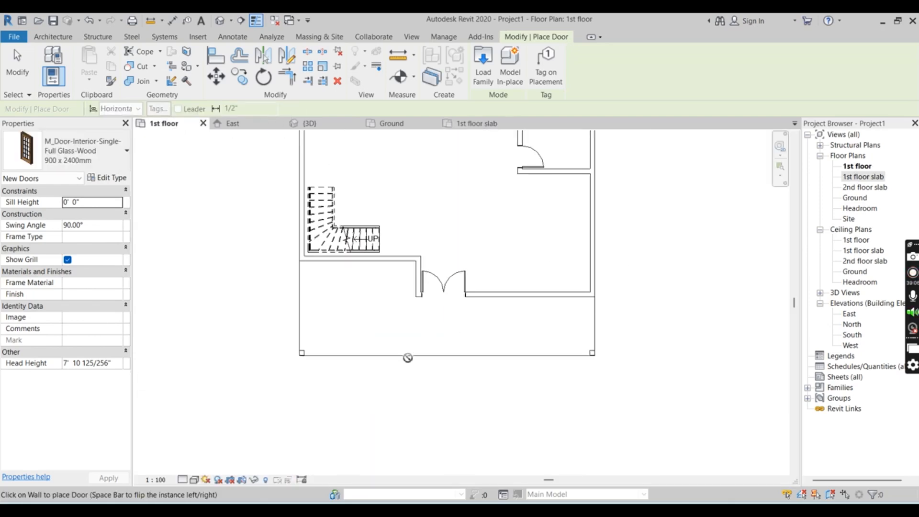
scroll(347, 134, "up", 4)
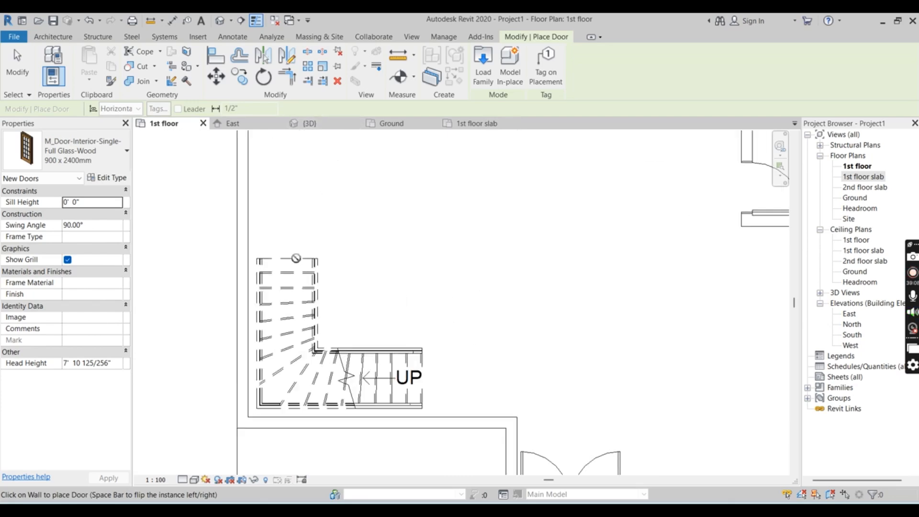
scroll(261, 341, "down", 4)
scroll(282, 267, "down", 2)
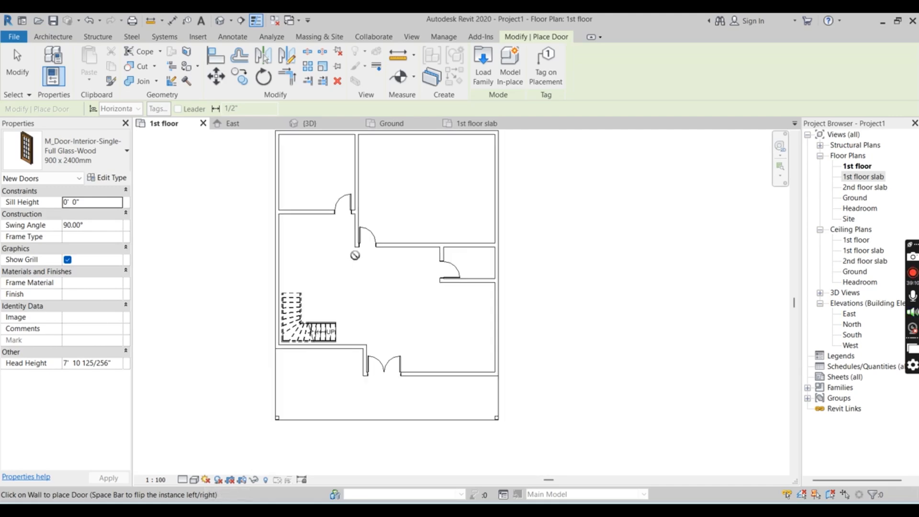
scroll(354, 264, "up", 1)
scroll(533, 320, "up", 3)
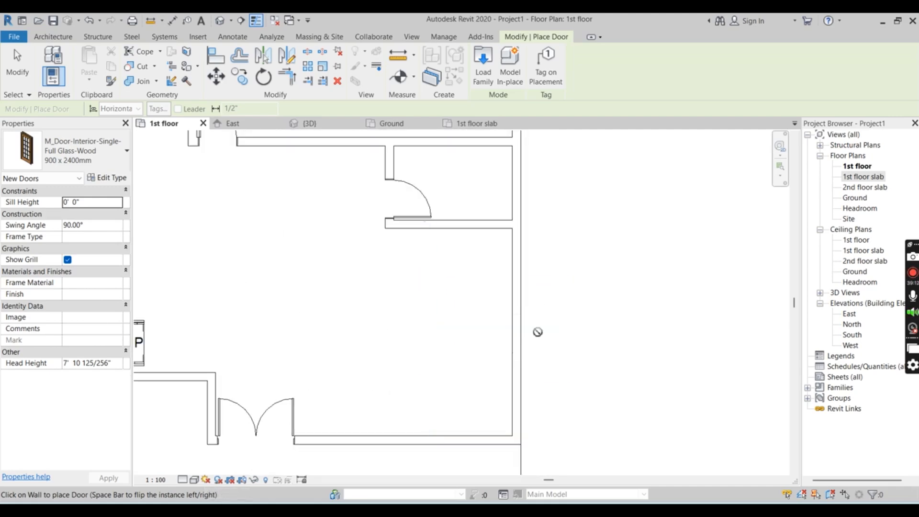
scroll(529, 269, "down", 2)
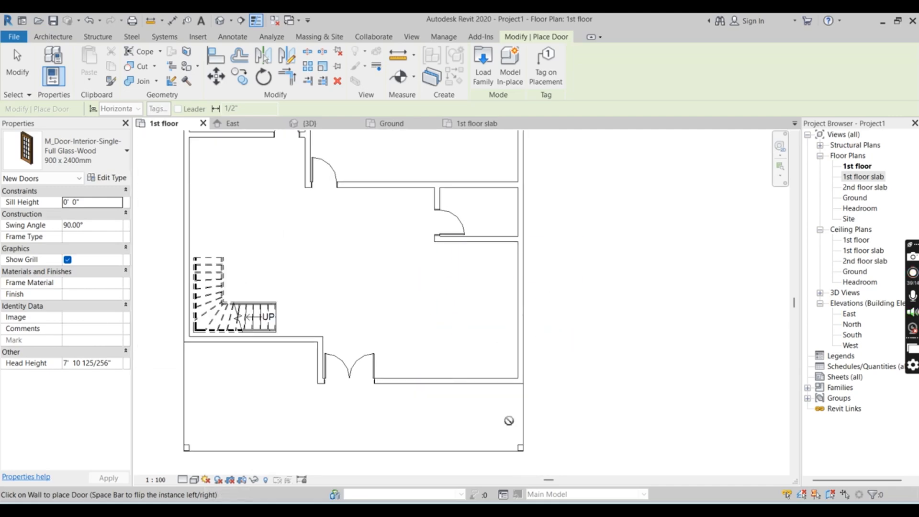
scroll(192, 315, "up", 2)
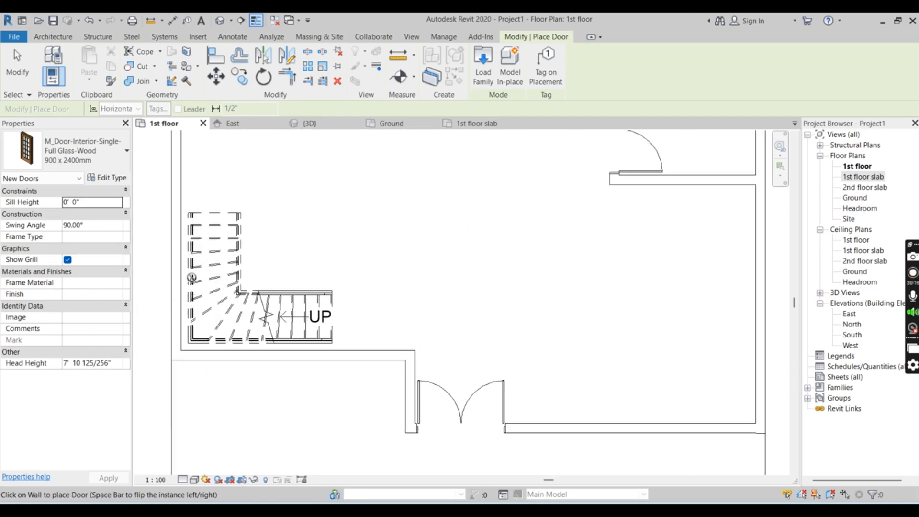
scroll(213, 254, "down", 1)
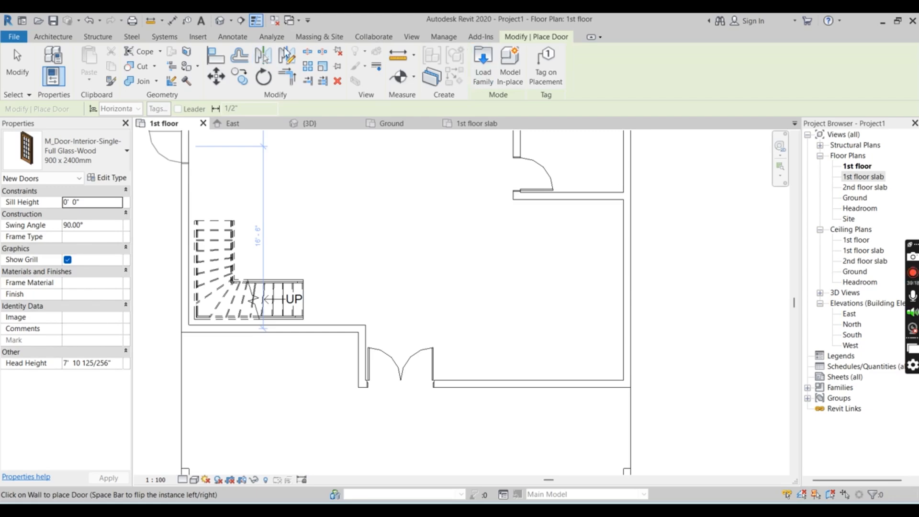
Load the M_Window-Casement-Double-Awning-Double family in type 1400 x 1800mm from the library's Windows folder for window placement
left_click(52, 36)
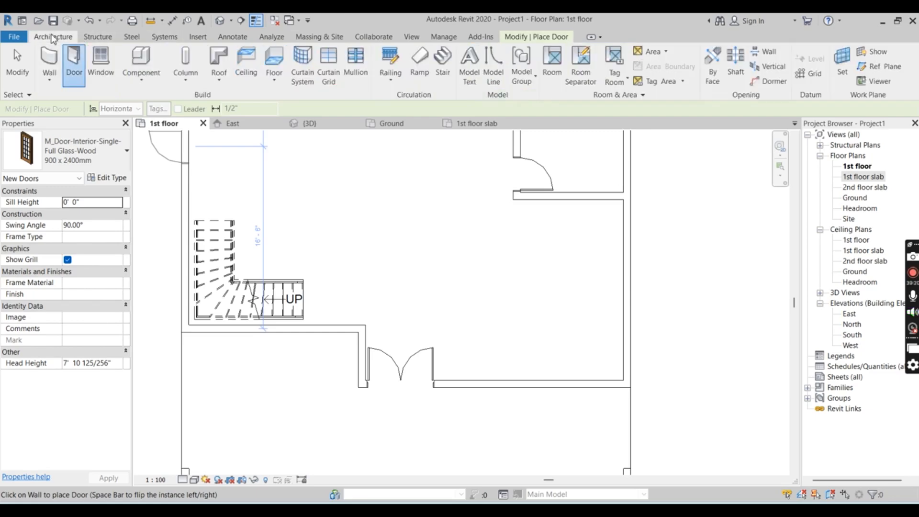
left_click(109, 61)
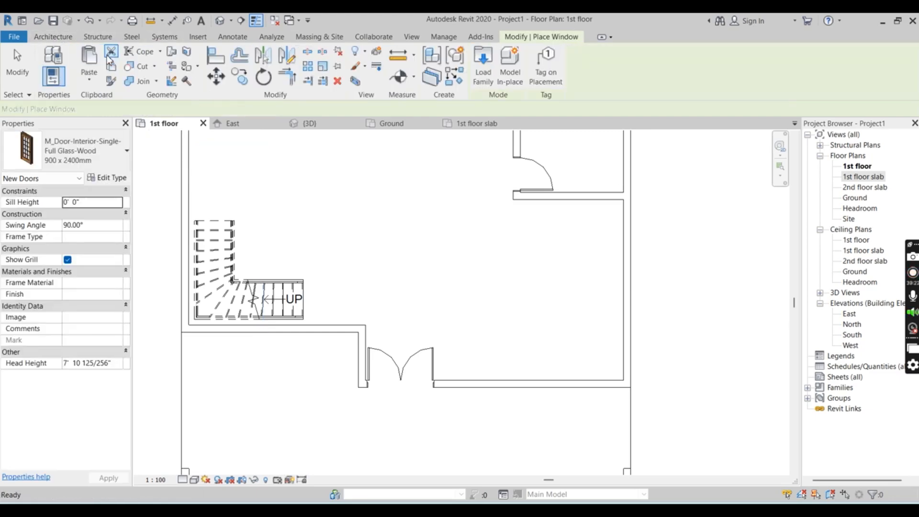
left_click(126, 151)
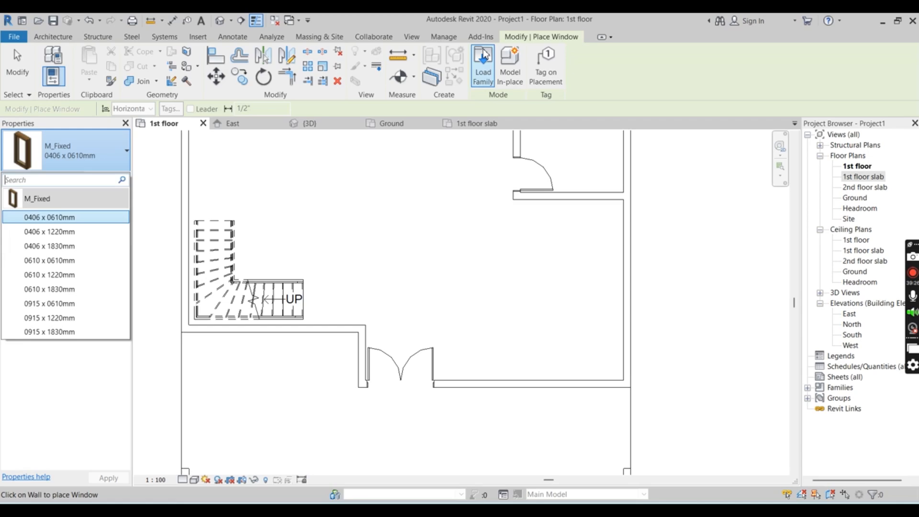
left_click(483, 65)
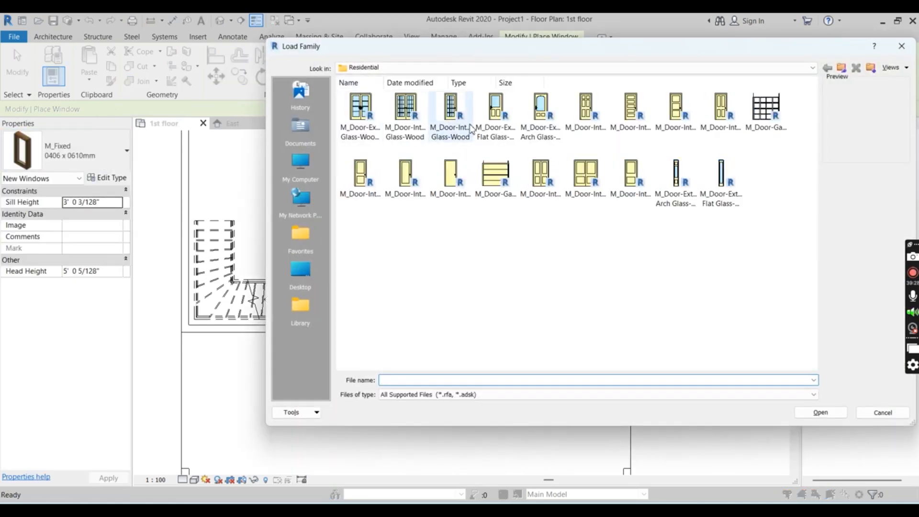
left_click(394, 67)
left_click(426, 146)
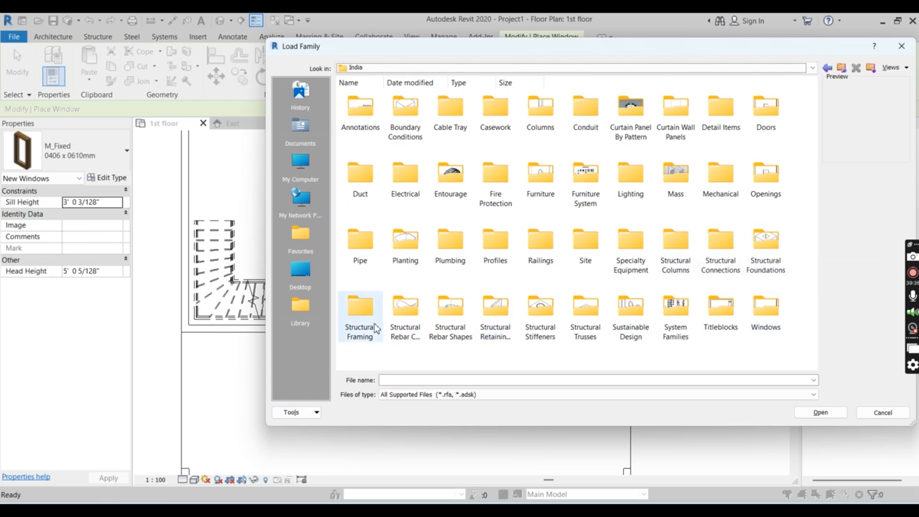
double_click(764, 318)
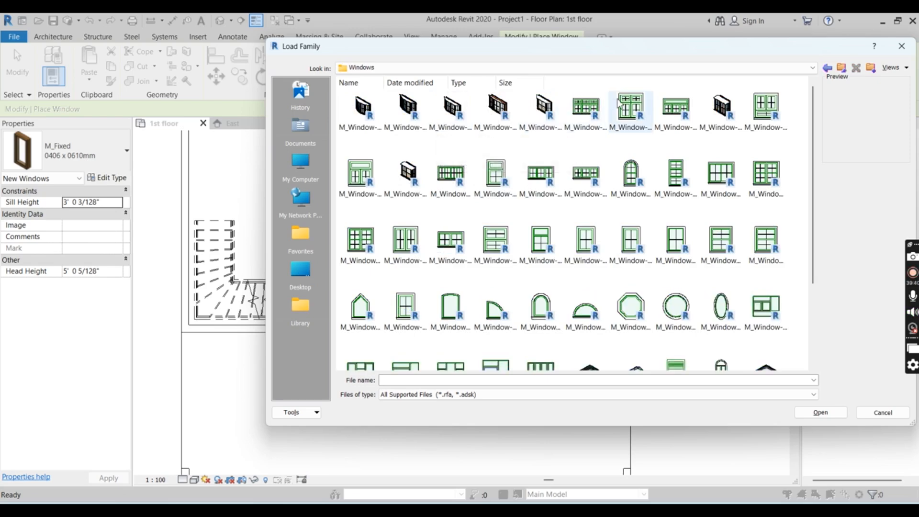
double_click(641, 117)
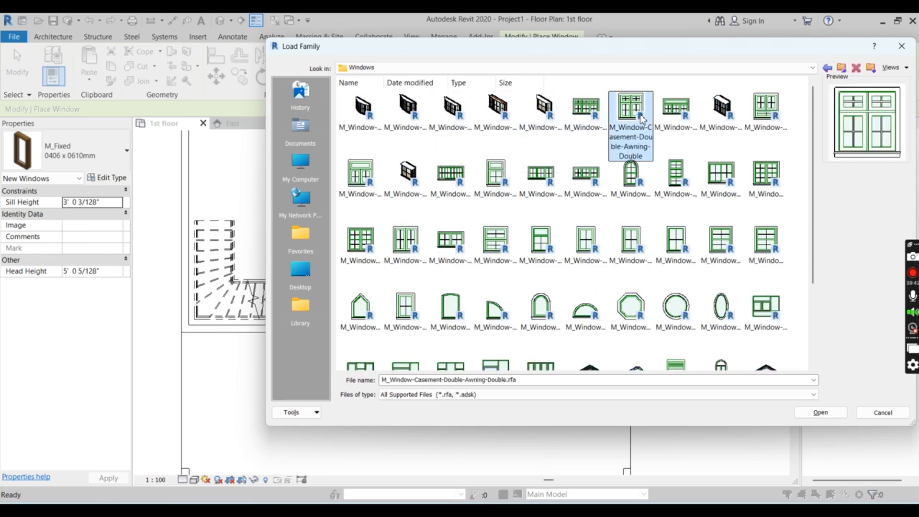
scroll(450, 248, "down", 3)
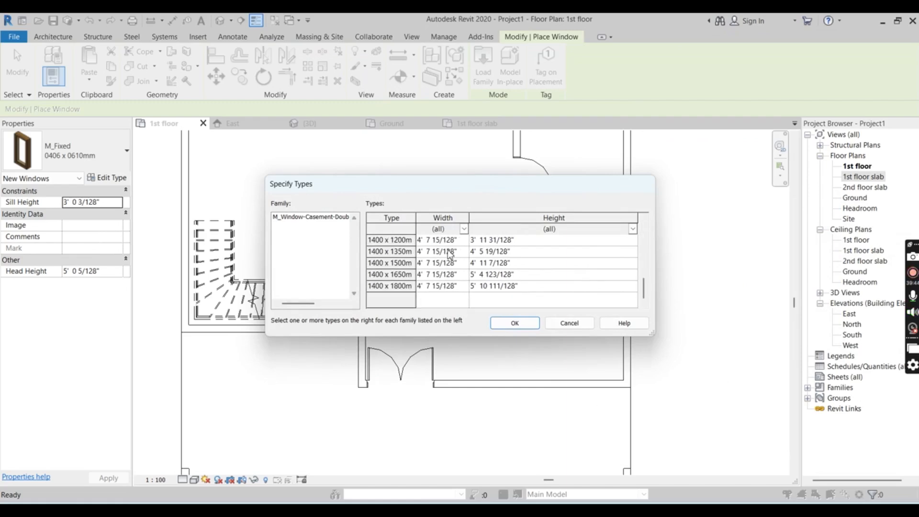
left_click(380, 287)
left_click(509, 324)
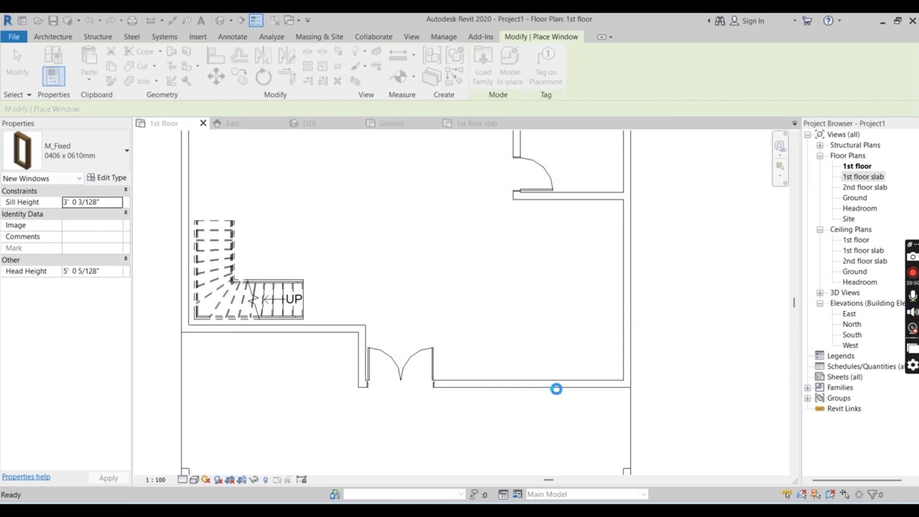
Place a window in the front room's right side wall near the front corner and examine it up close in the 3D view
scroll(541, 381, "down", 2)
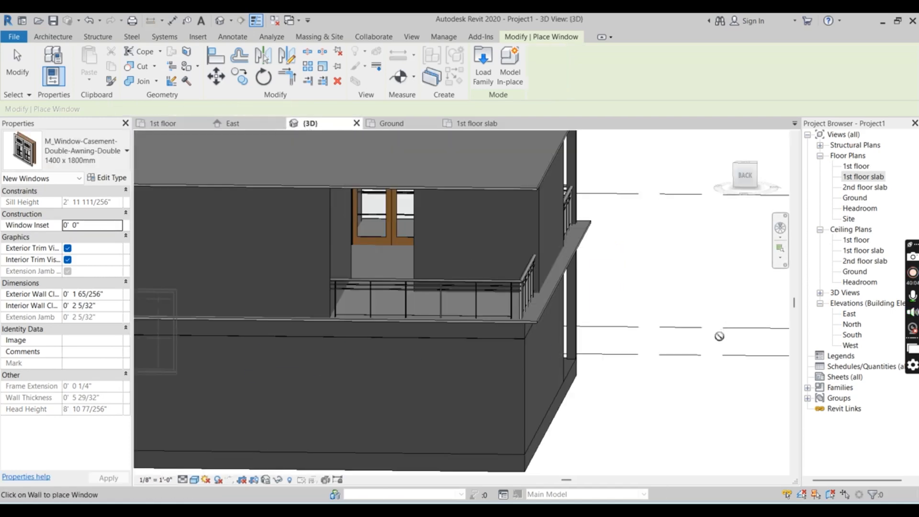
middle_click_drag(719, 336, 336, 406, "shift")
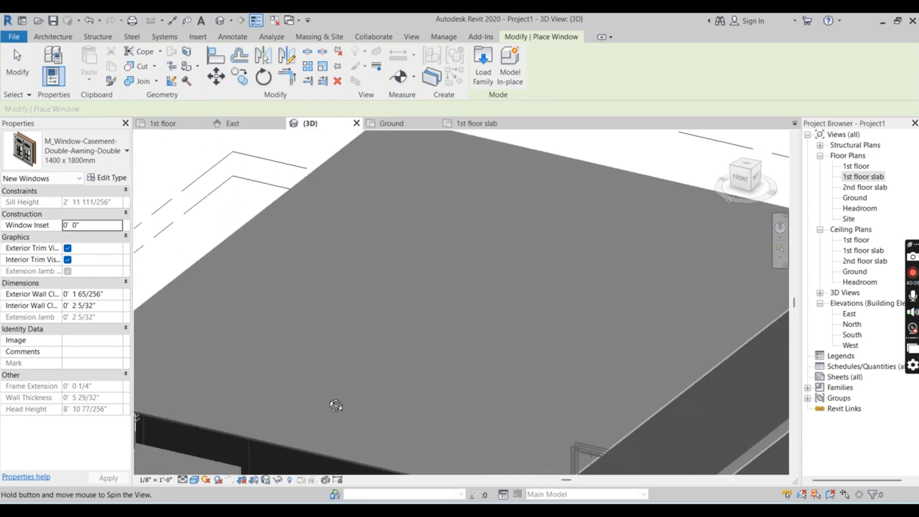
scroll(450, 242, "down", 5)
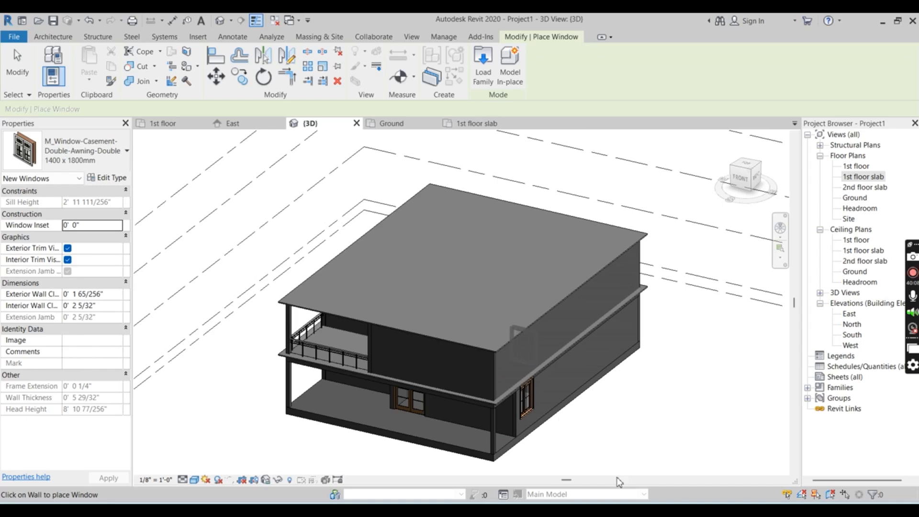
middle_click_drag(619, 482, 513, 426, "shift")
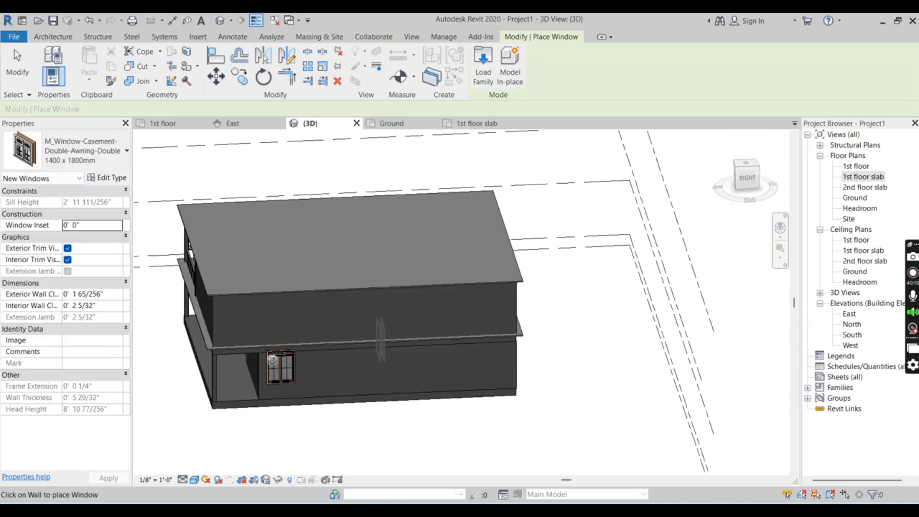
scroll(272, 359, "up", 4)
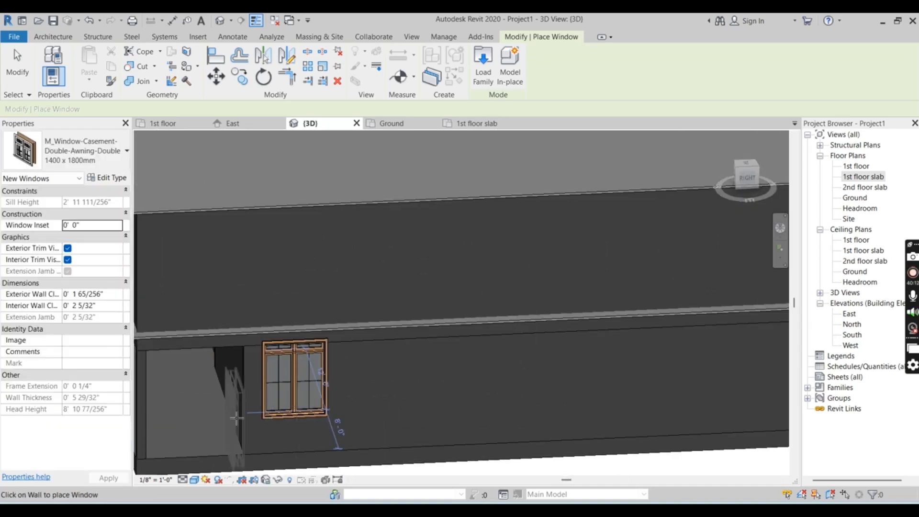
scroll(240, 417, "up", 3)
scroll(166, 470, "up", 4)
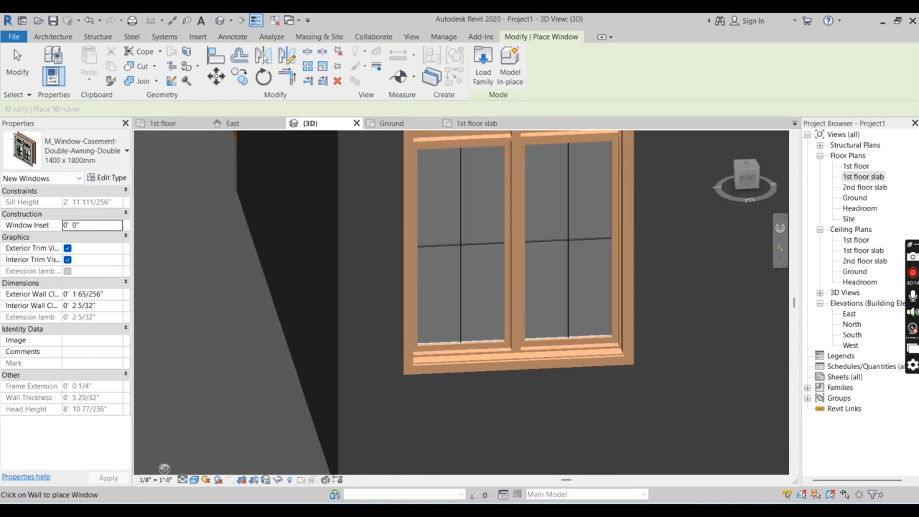
Set the visual style of the 3D view to Realistic
left_click(195, 480)
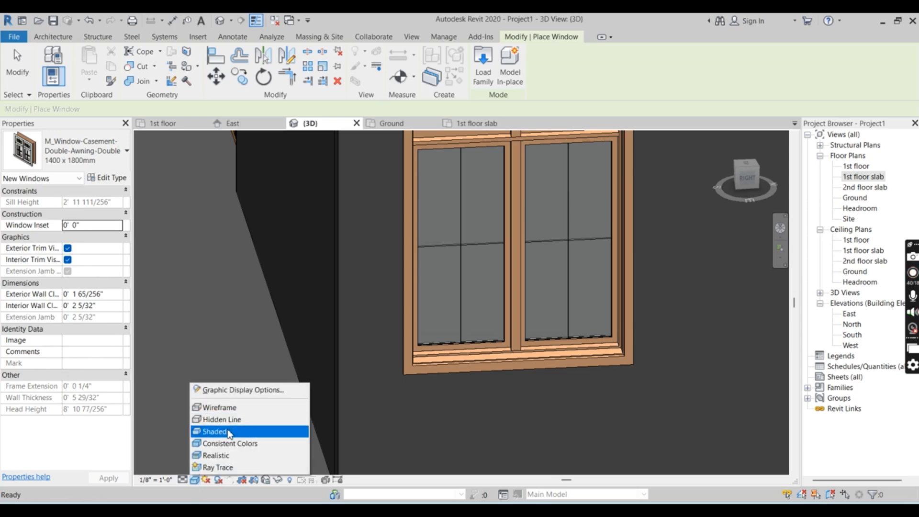
left_click(229, 457)
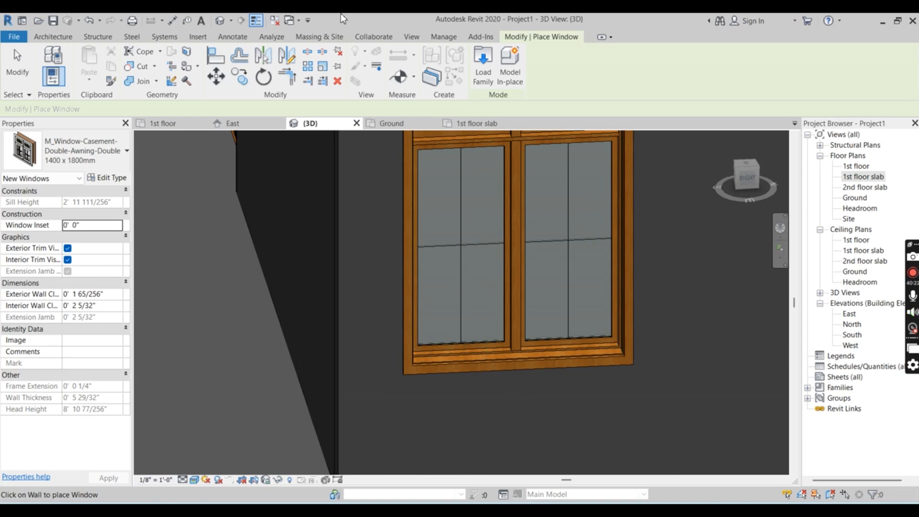
scroll(305, 259, "down", 1)
scroll(306, 258, "down", 5)
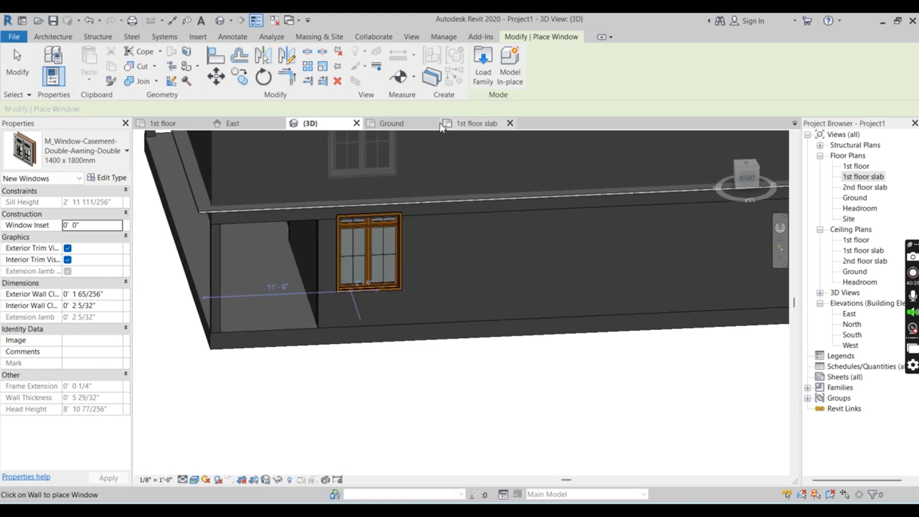
In the 1st floor plan, place a second window in the front room's right side wall, 4'-0" from the room's rear partition
left_click(183, 126)
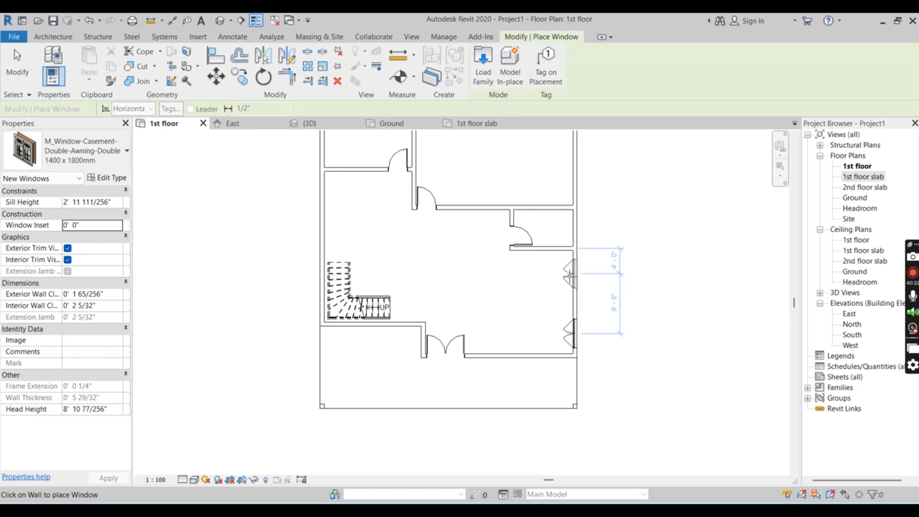
scroll(542, 407, "down", 3)
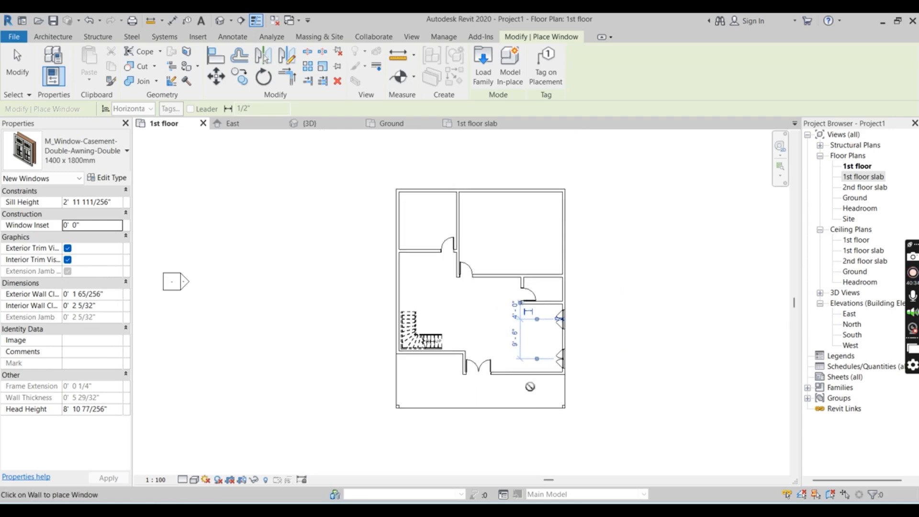
scroll(551, 225, "up", 3)
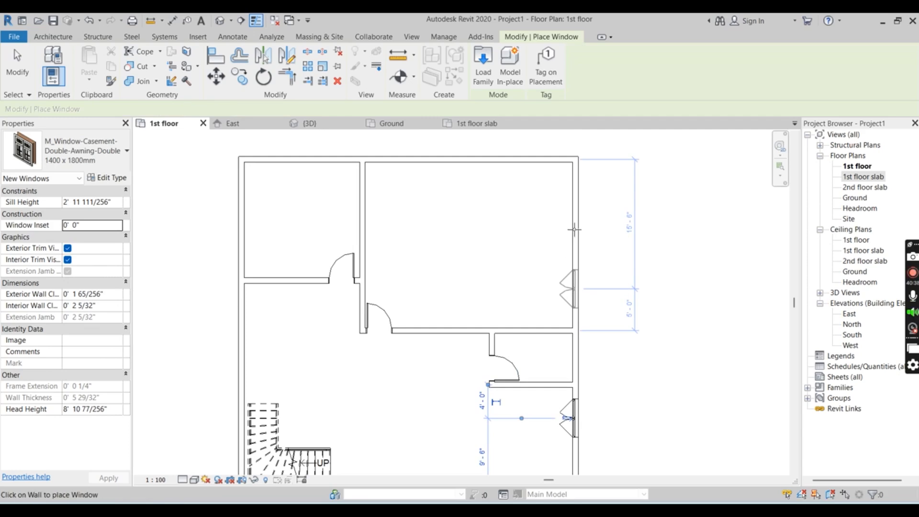
Place windows in the two rear rooms: two in each outer wall of the large room and one in each outer wall of the small room
left_click(573, 290)
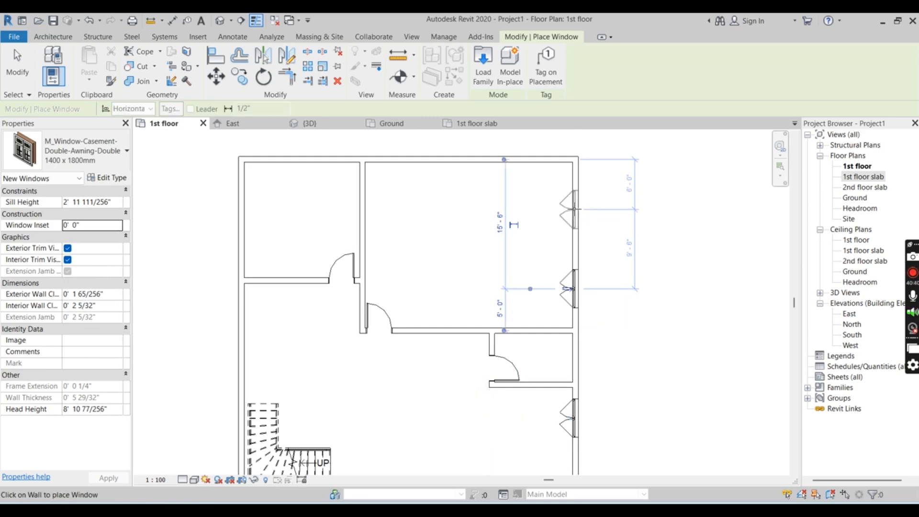
left_click(575, 208)
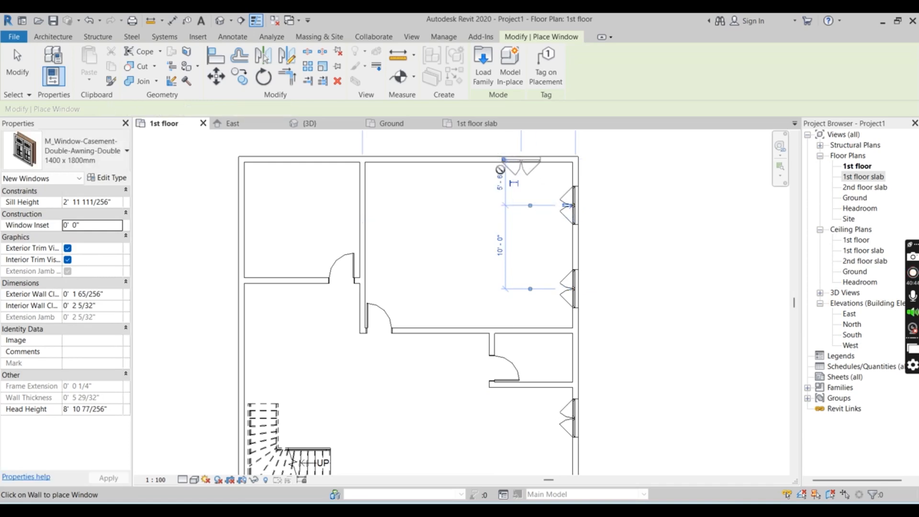
left_click(522, 165)
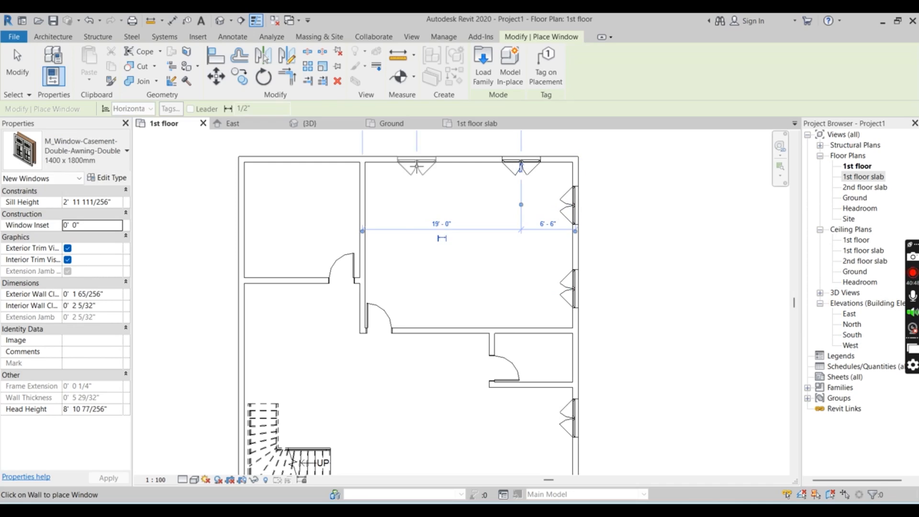
left_click(416, 165)
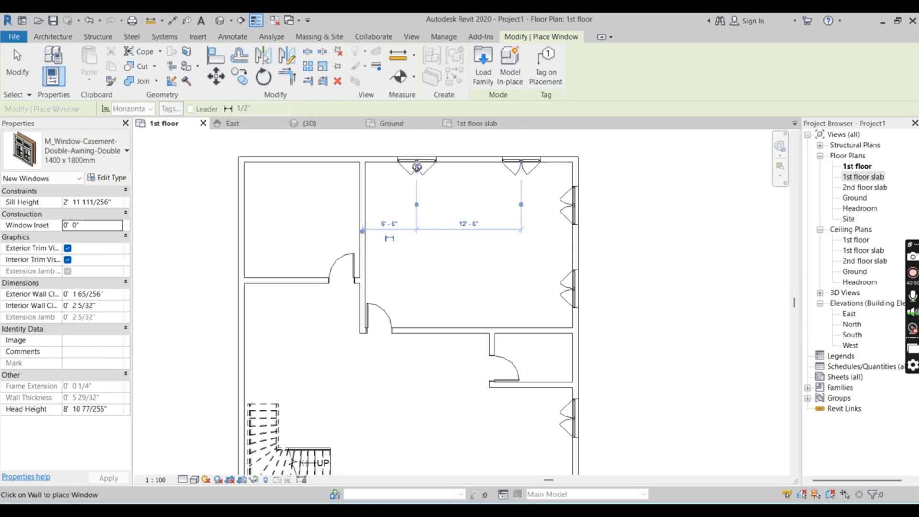
left_click(296, 165)
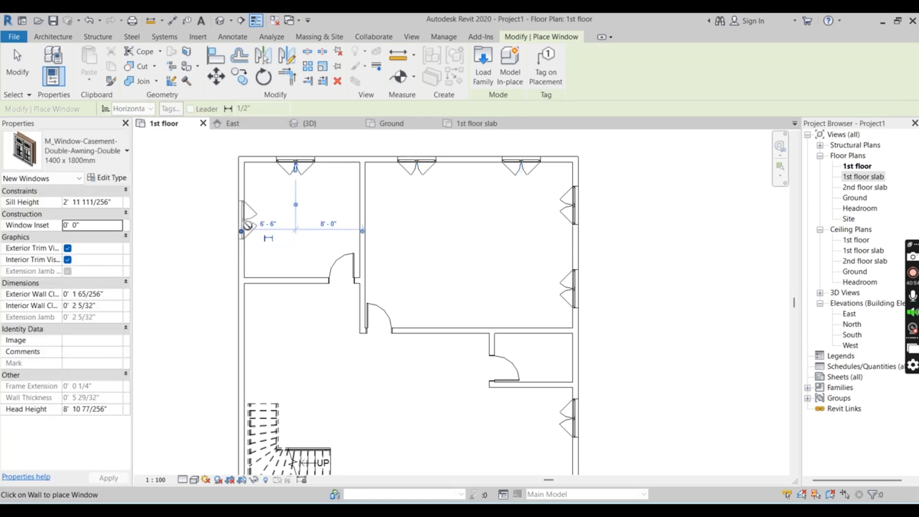
left_click(245, 225)
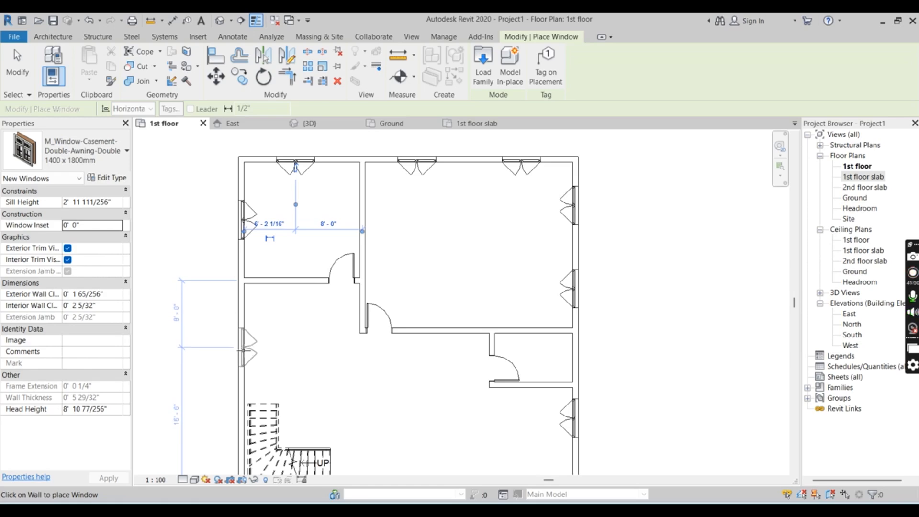
Place two windows in the stair-side outer wall, 8'-0" from the small room's partition and 11'-0" apart, plus one in the front wall 12'-0" from the entrance door
scroll(247, 335, "down", 2)
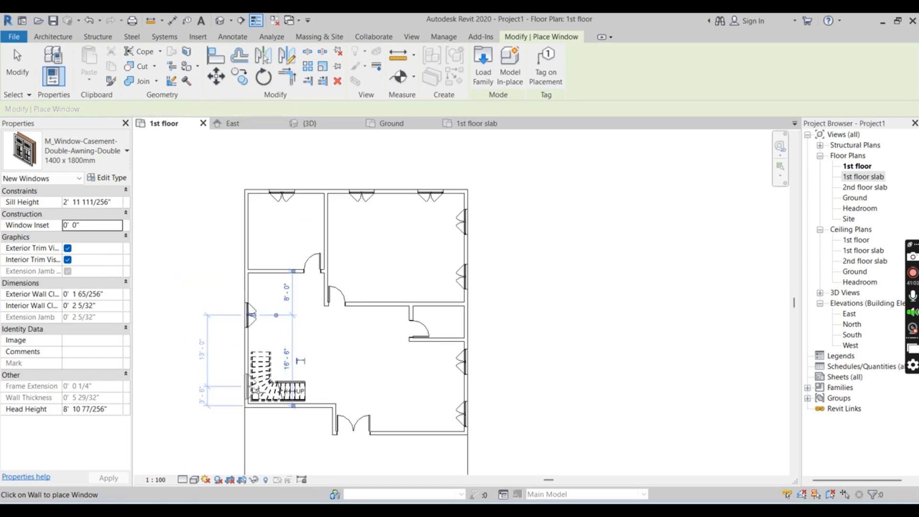
left_click(249, 315)
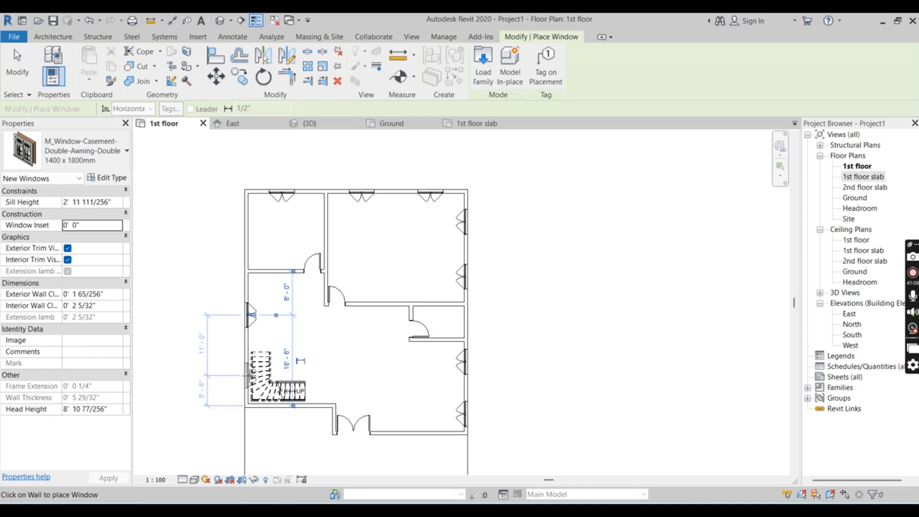
left_click(248, 376)
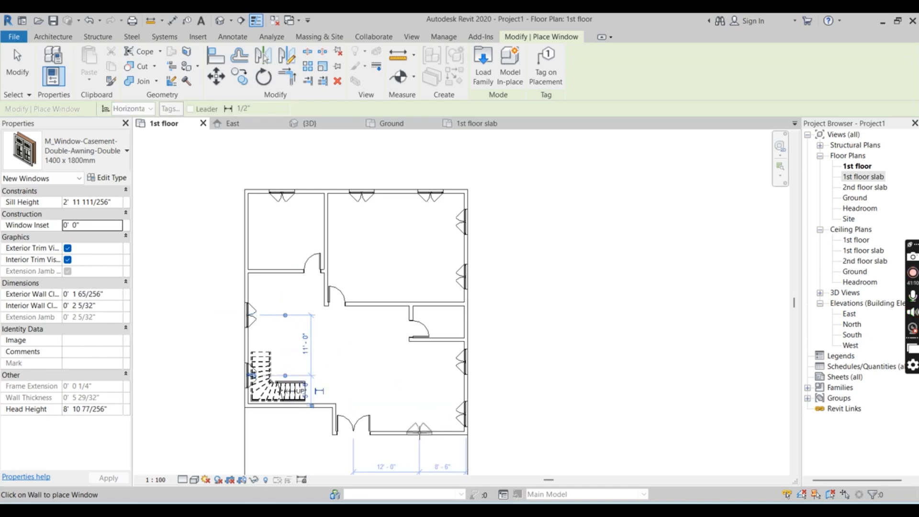
left_click(420, 431)
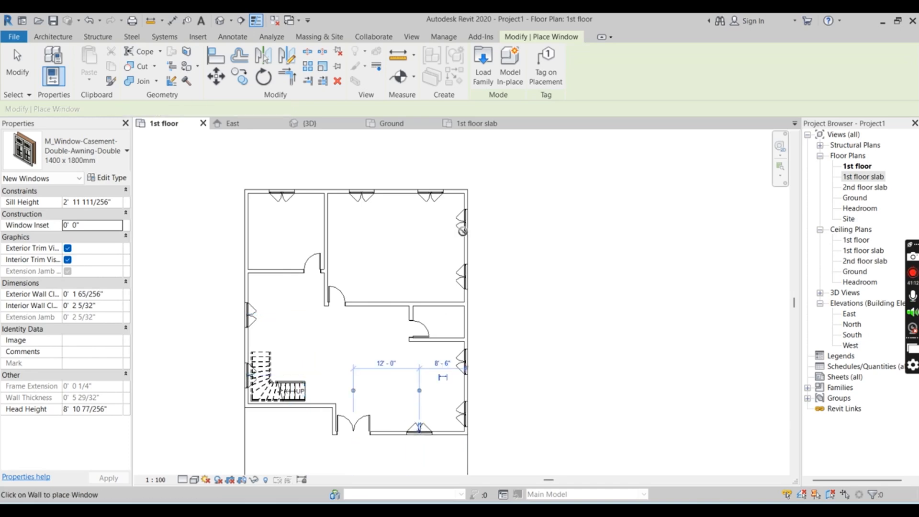
In the 1st floor slab plan, place two windows in the stair-side outer wall, 8'-0" from the rear room's partition and 11'-0" apart
left_click(468, 124)
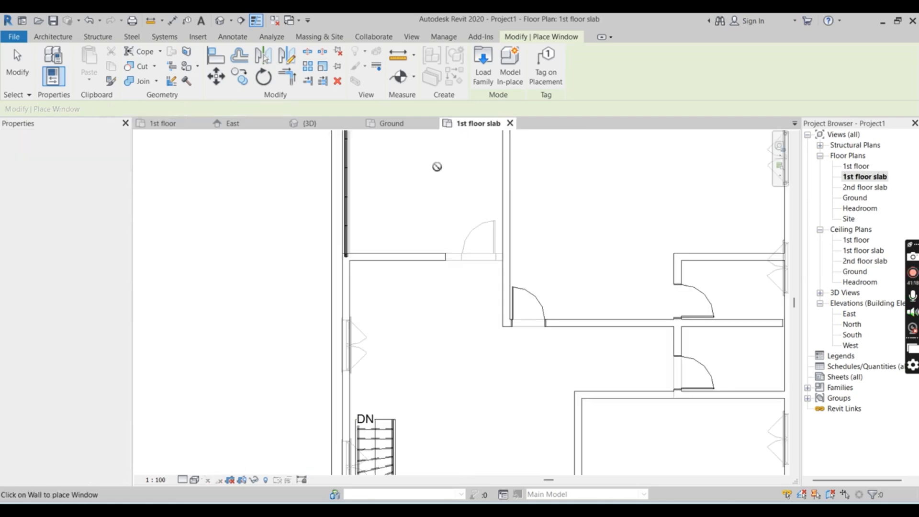
scroll(409, 250, "down", 3)
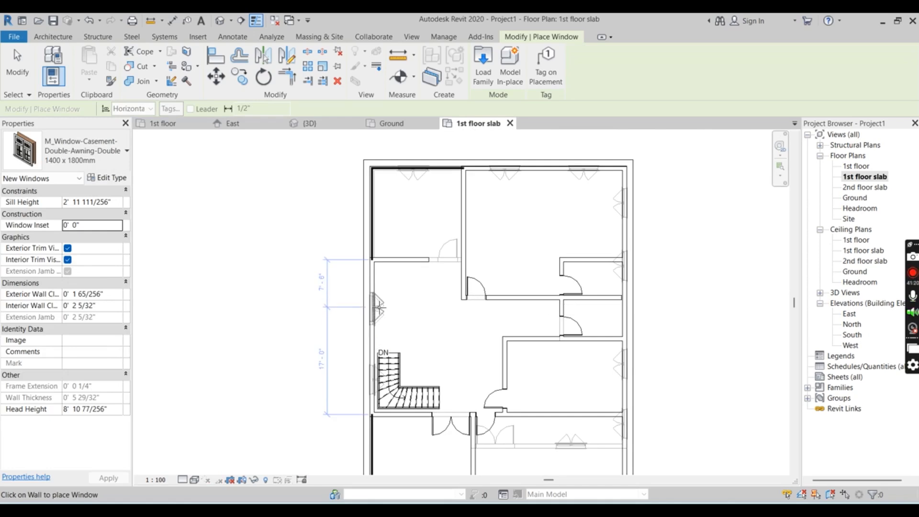
scroll(379, 311, "up", 4)
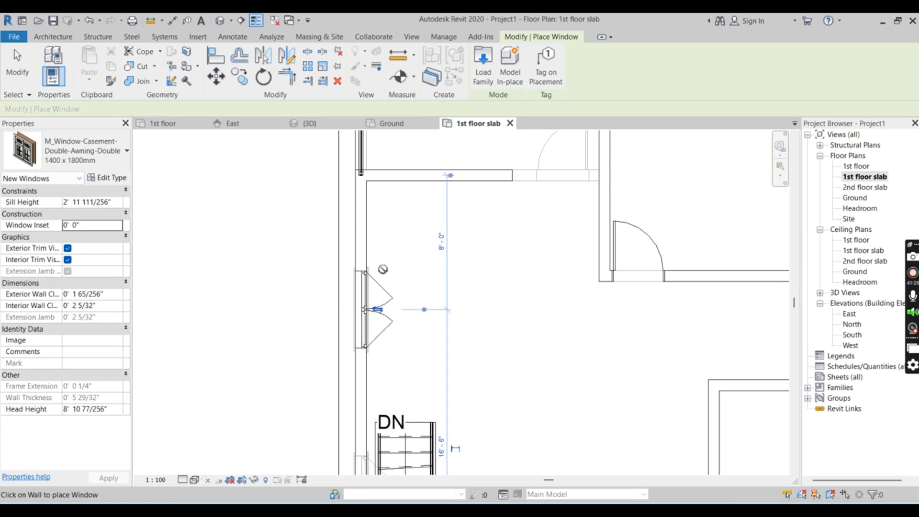
scroll(371, 217, "down", 2)
scroll(371, 389, "up", 3)
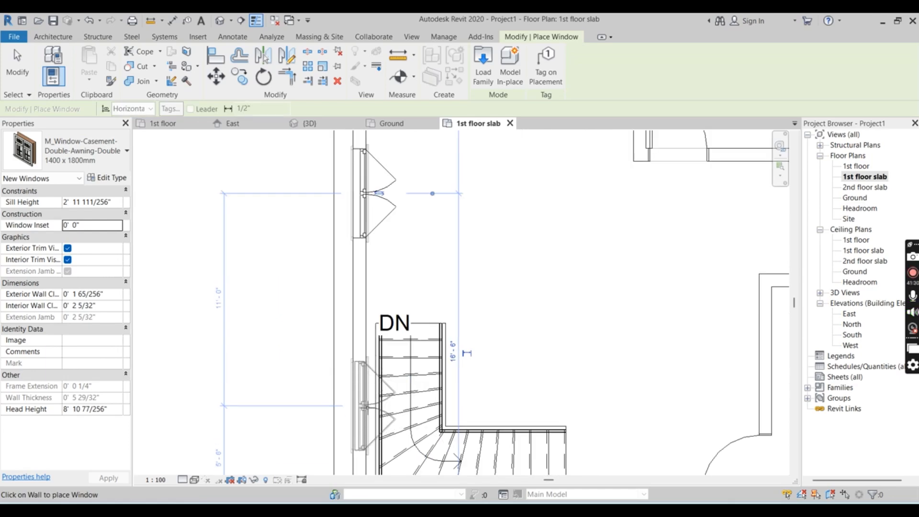
scroll(372, 378, "down", 4)
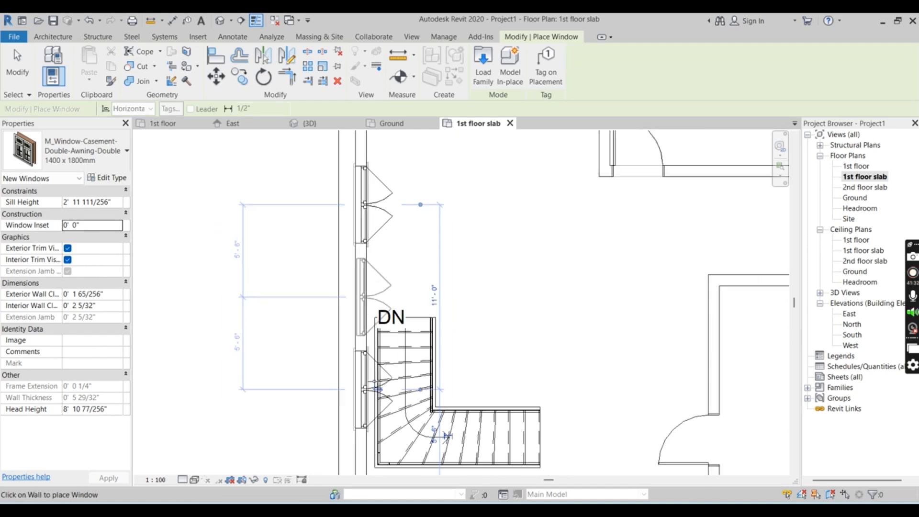
scroll(413, 178, "up", 5)
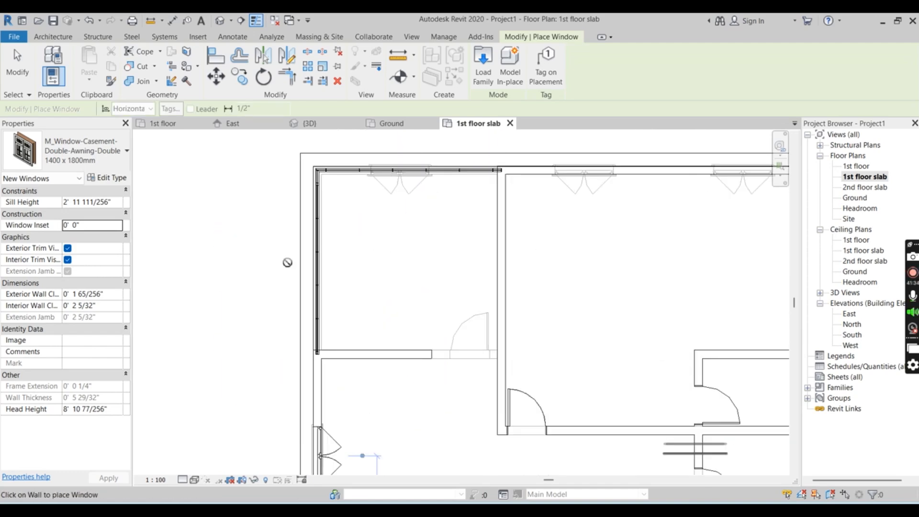
Place two windows in the large rear room's back wall, the first 6'-6" from the partition, and one in its side wall 5'-6" from the corner
scroll(399, 178, "up", 1)
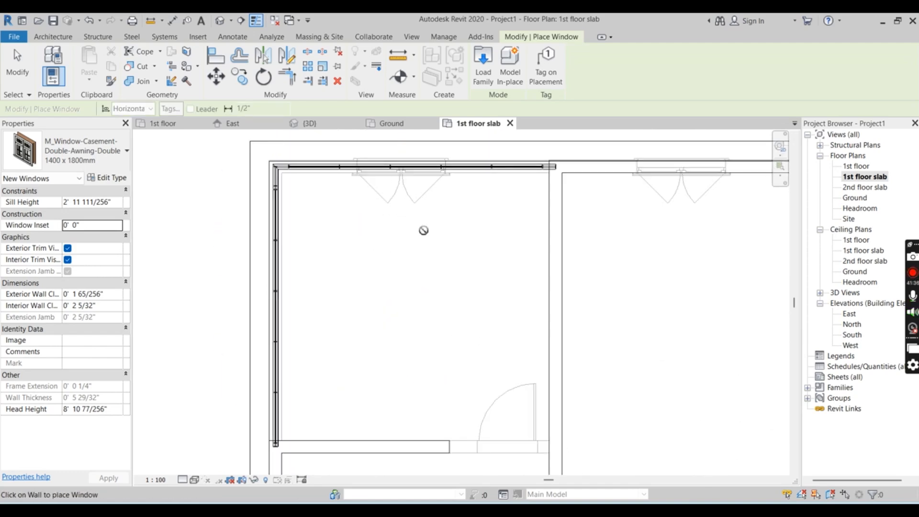
scroll(405, 191, "down", 3)
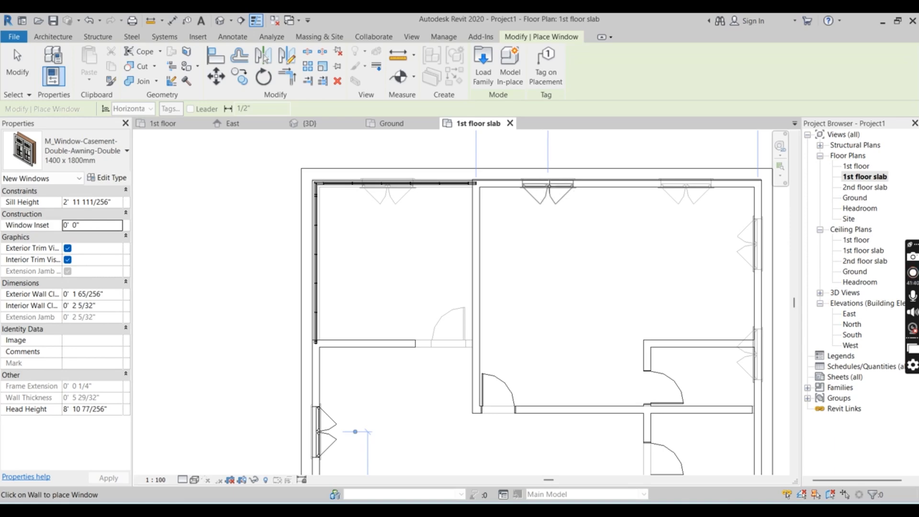
left_click(549, 186)
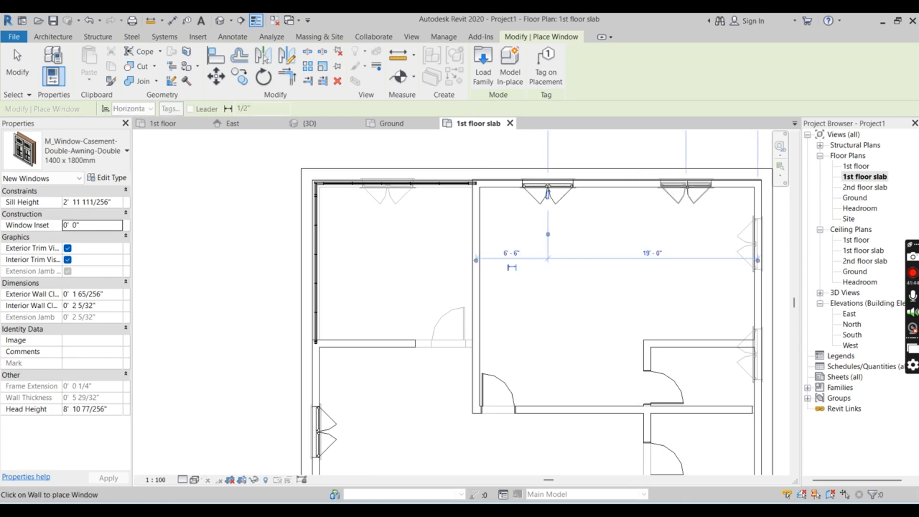
left_click(686, 185)
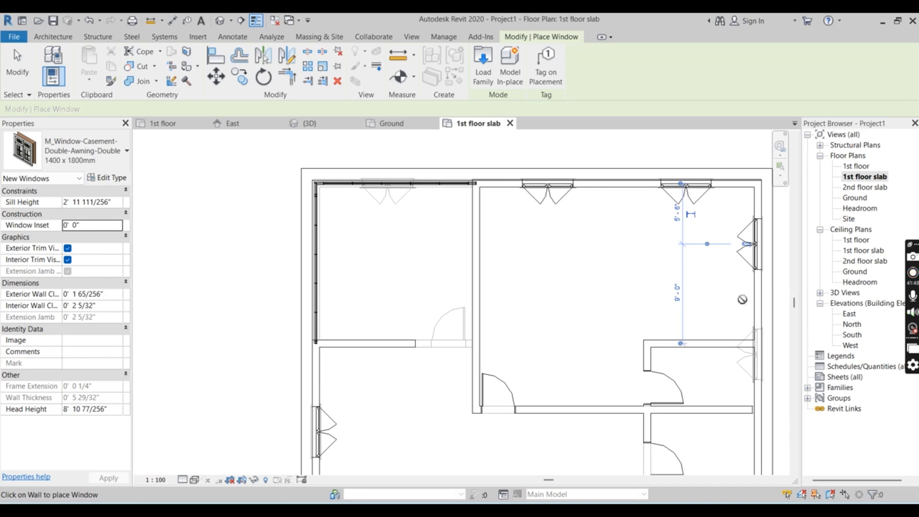
scroll(680, 239, "down", 2)
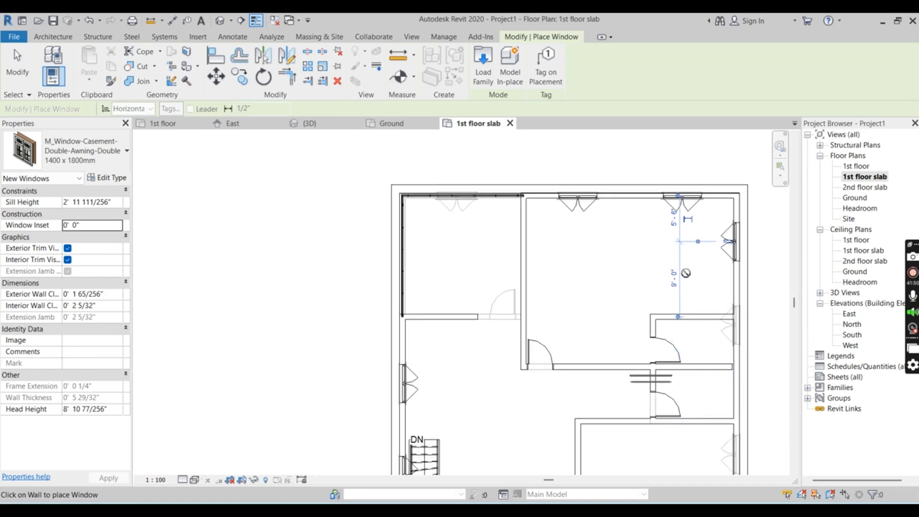
Place a window in the outer wall of the small room off the large bedroom, and one in the middle room's outer wall 4'-0" from its rear partition
left_click(737, 326)
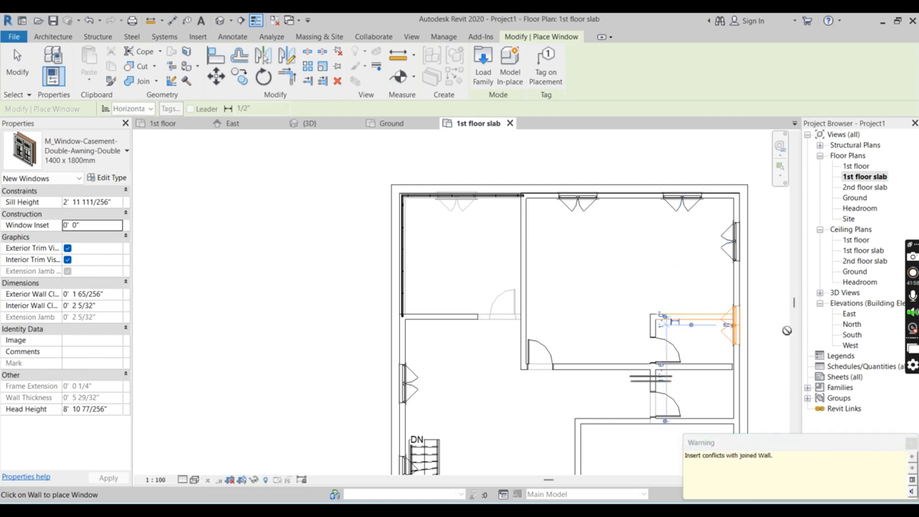
scroll(666, 231, "down", 1)
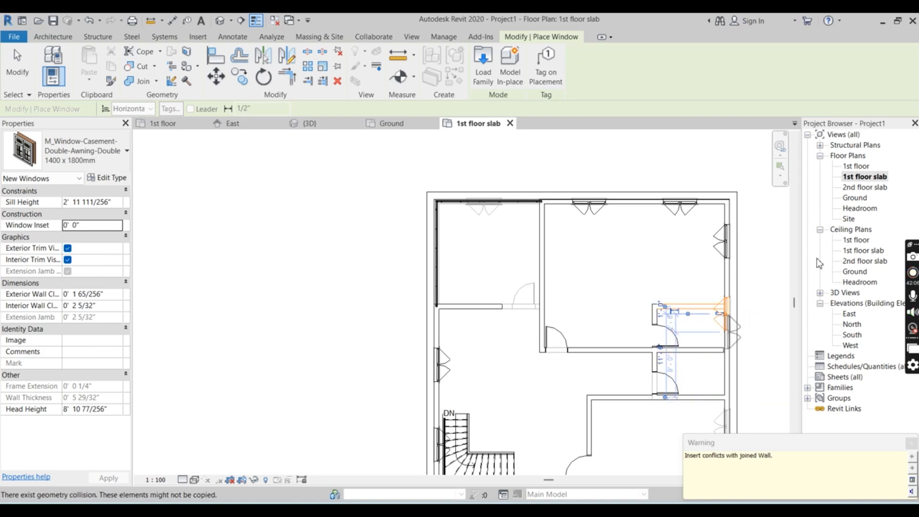
scroll(698, 282, "down", 1)
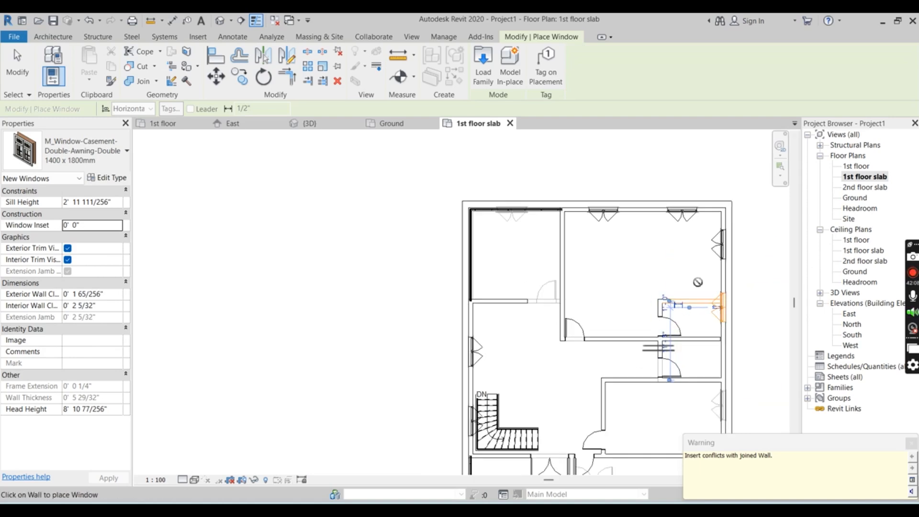
scroll(698, 282, "down", 1)
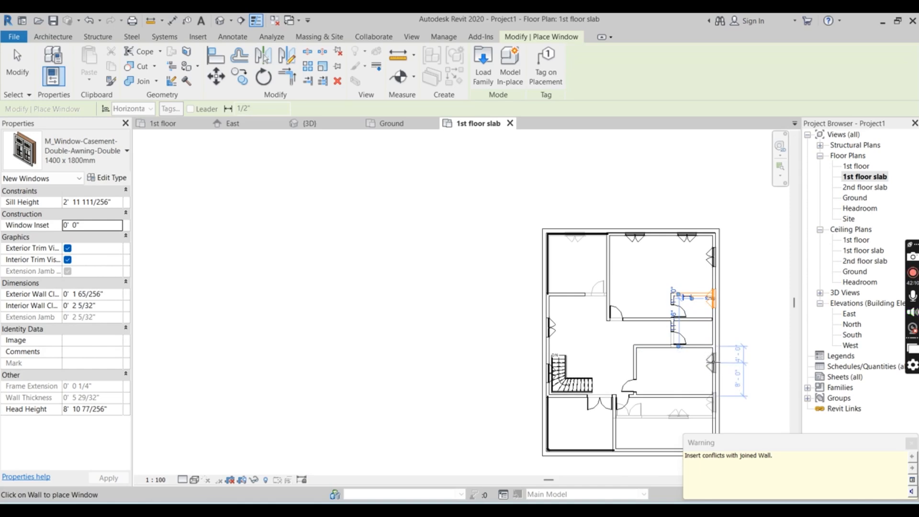
left_click(713, 363)
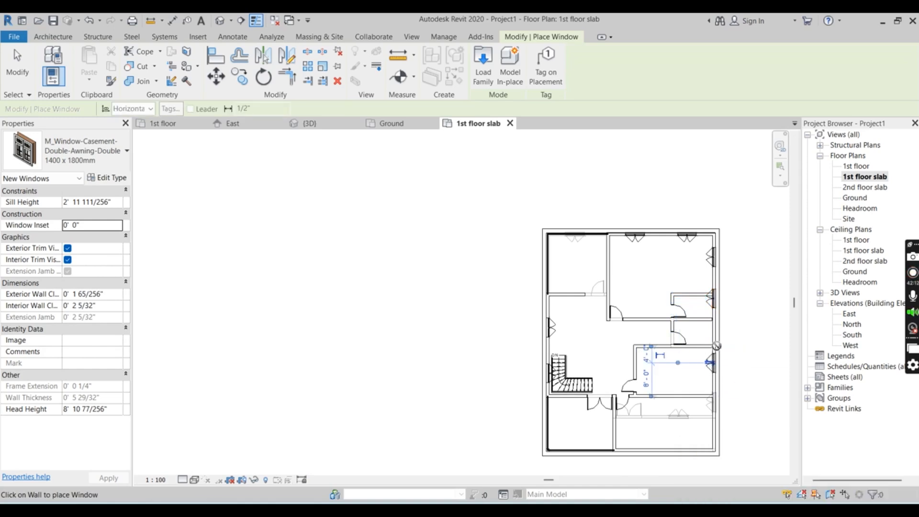
Place a window in the front room's outer side wall, 2'-6" from the partition it shares with the middle room
scroll(692, 327, "down", 1)
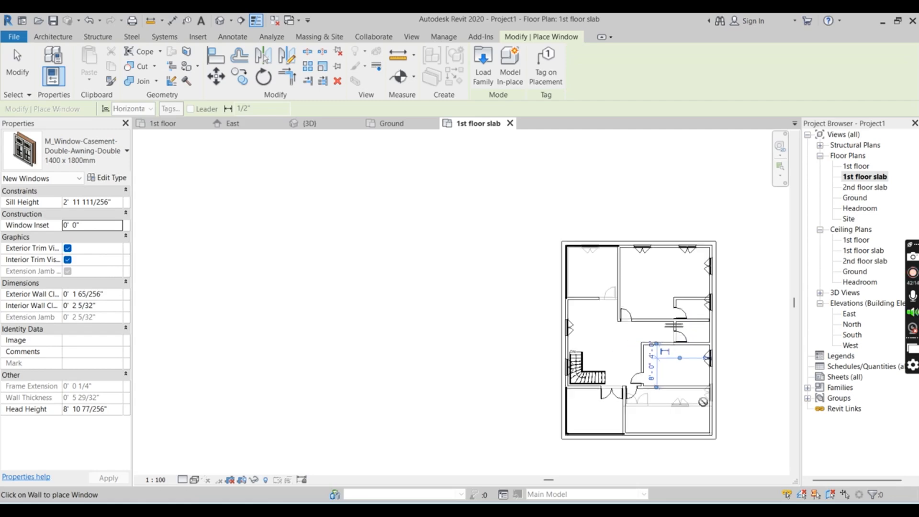
scroll(703, 402, "up", 3)
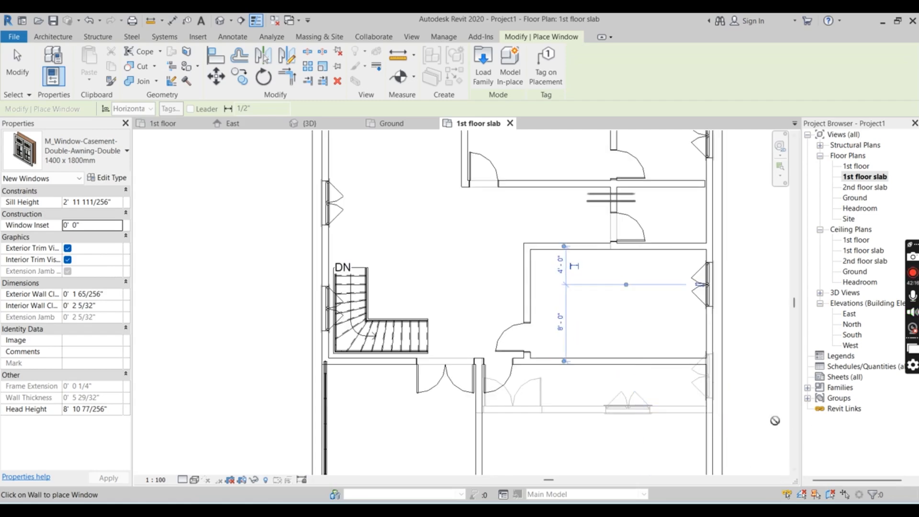
scroll(770, 420, "up", 2)
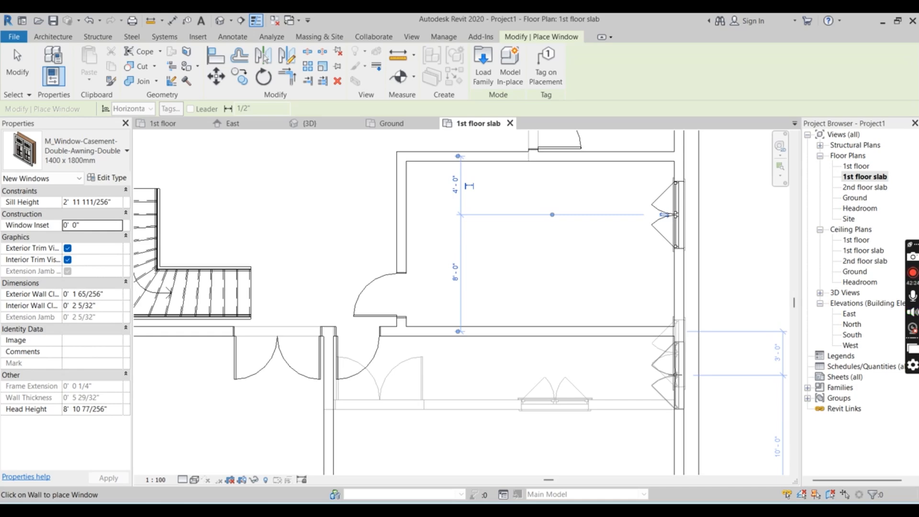
scroll(658, 313, "down", 3)
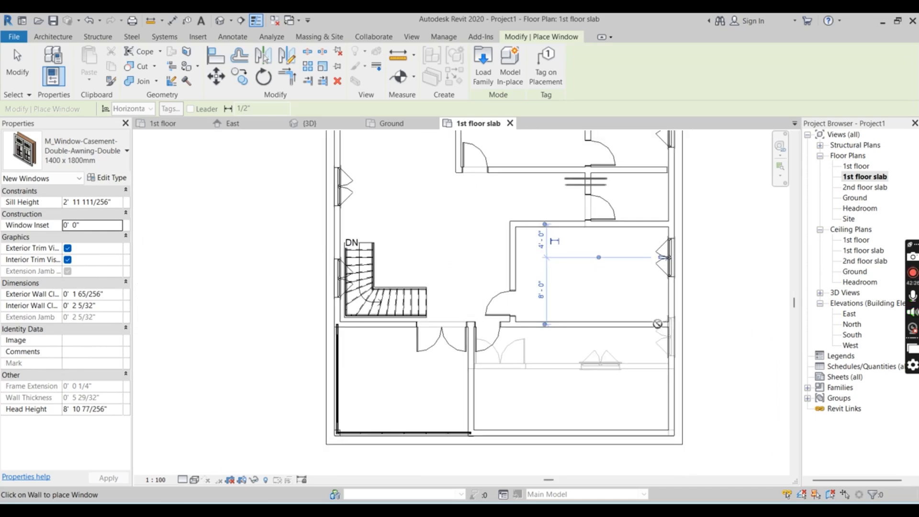
scroll(670, 341, "up", 4)
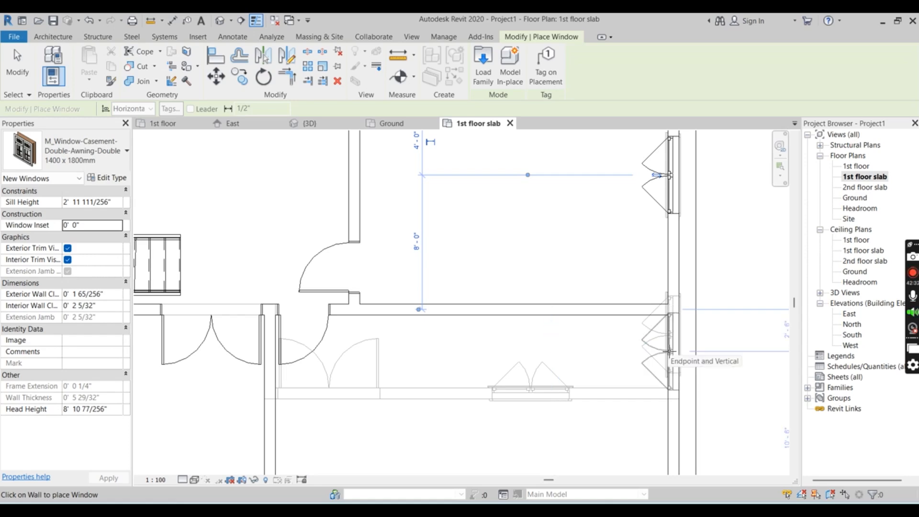
left_click(670, 352)
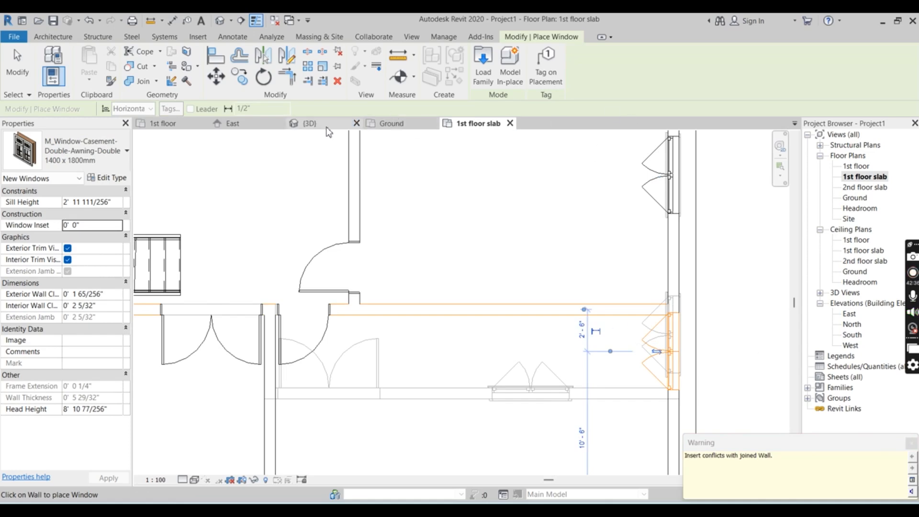
Examine the placed windows of both floors from the side and rear of the house in the 3D view
left_click(311, 123)
scroll(546, 403, "down", 6)
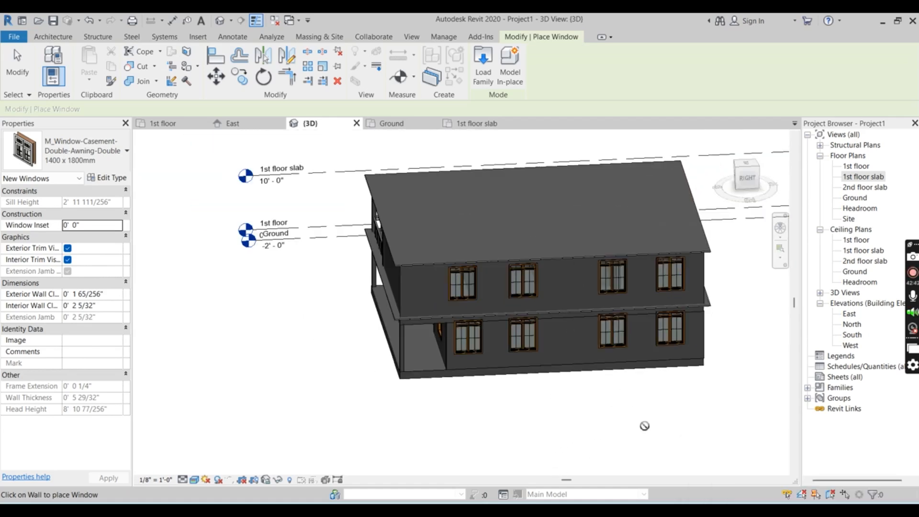
middle_click_drag(665, 420, 516, 404, "shift")
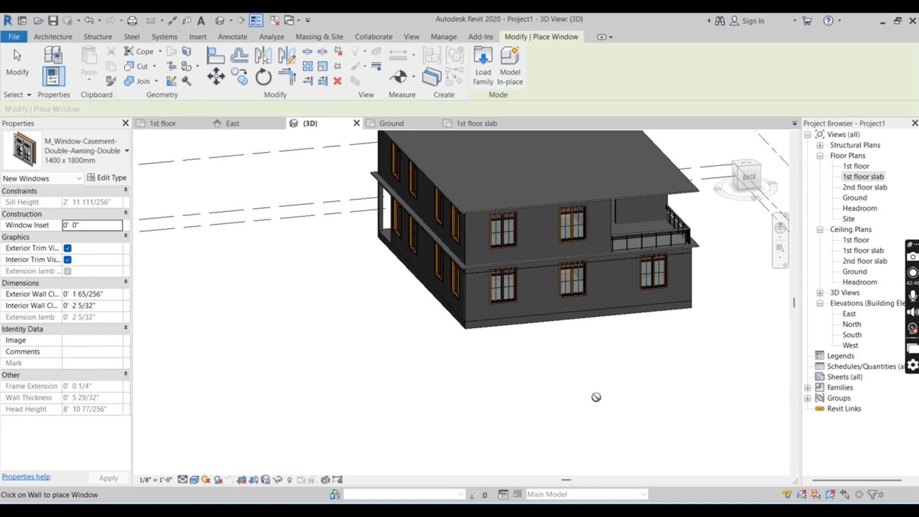
scroll(595, 356, "down", 2)
middle_click_drag(595, 356, 539, 405)
middle_click_drag(592, 332, 551, 421, "shift")
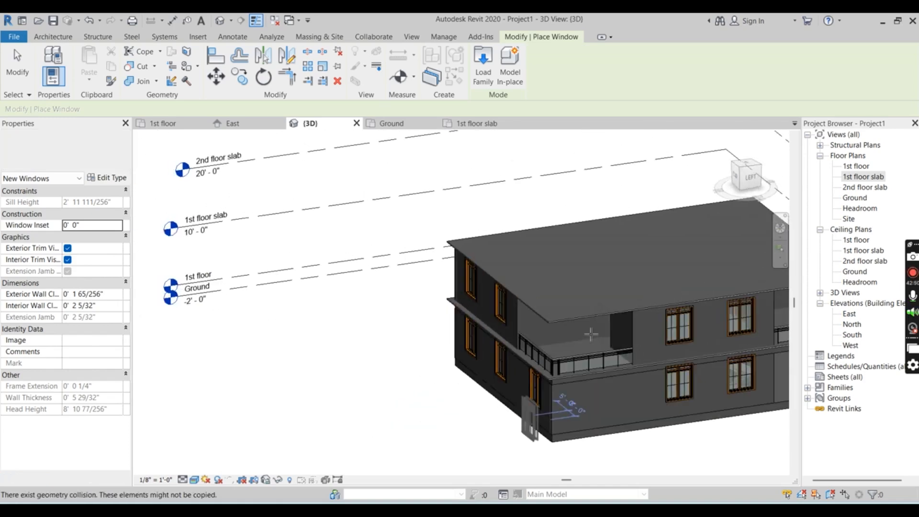
scroll(644, 387, "up", 3)
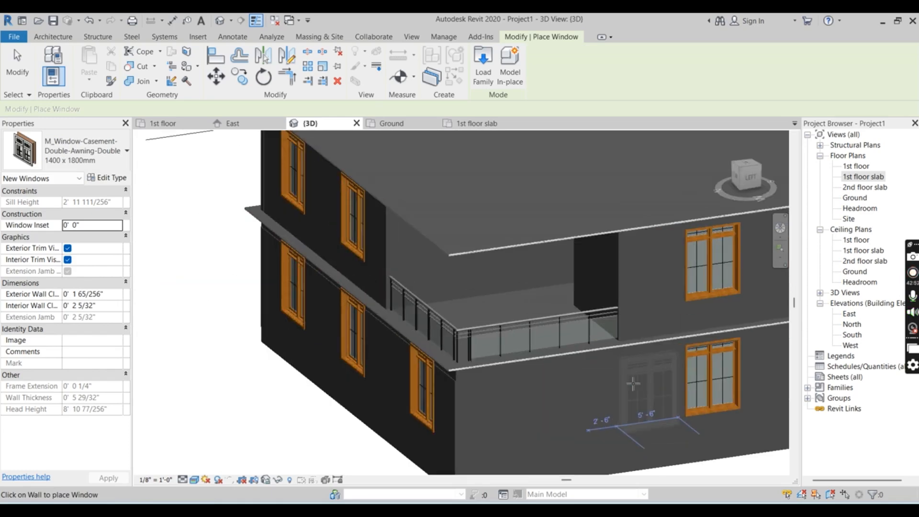
scroll(367, 282, "down", 5)
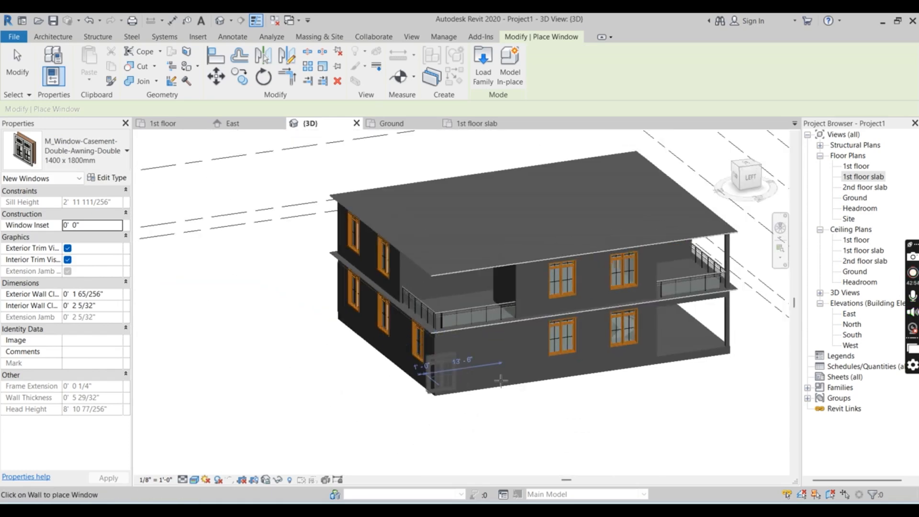
middle_click_drag(595, 417, 696, 437, "shift")
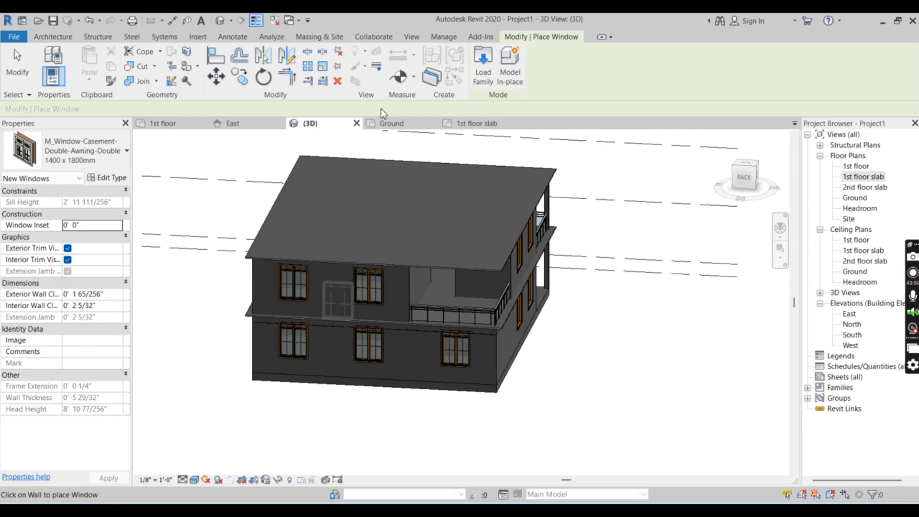
Switch to the Ground floor plan and end the window placement
left_click(396, 125)
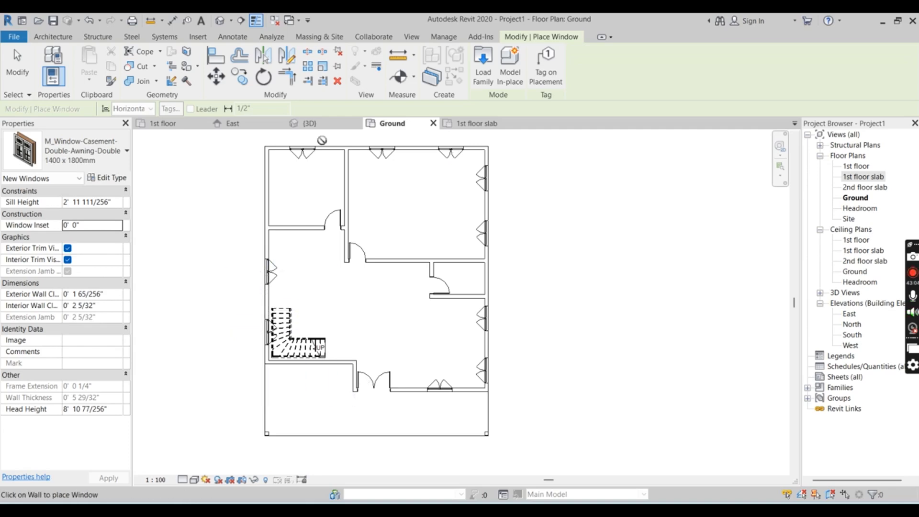
scroll(327, 159, "up", 6)
scroll(323, 406, "down", 6)
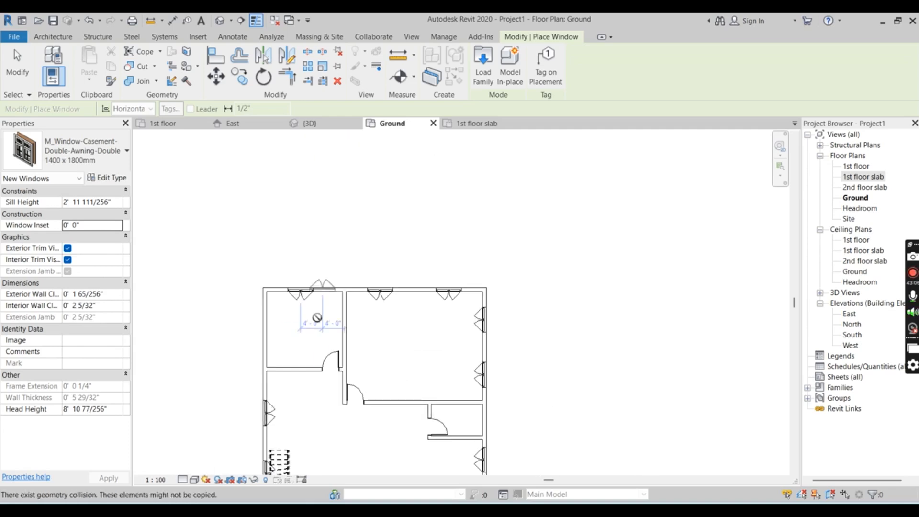
scroll(315, 334, "up", 2)
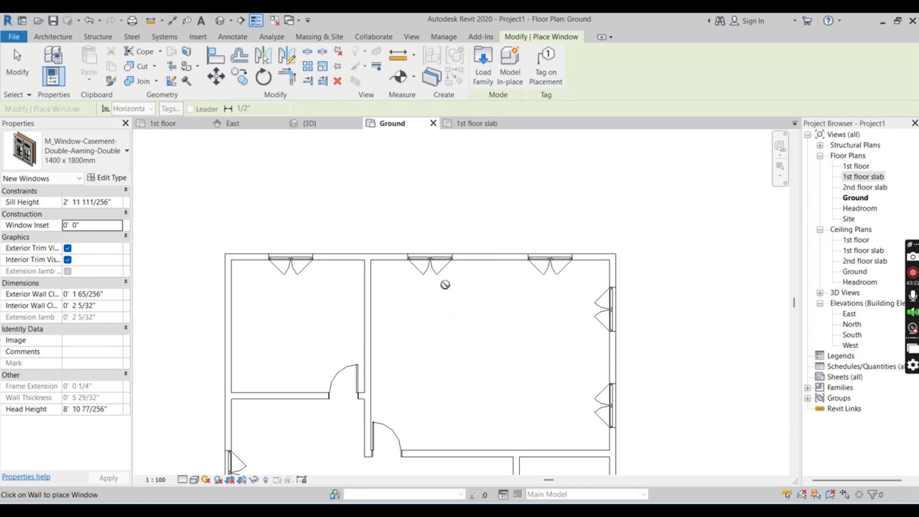
left_click(488, 58)
key("Escape")
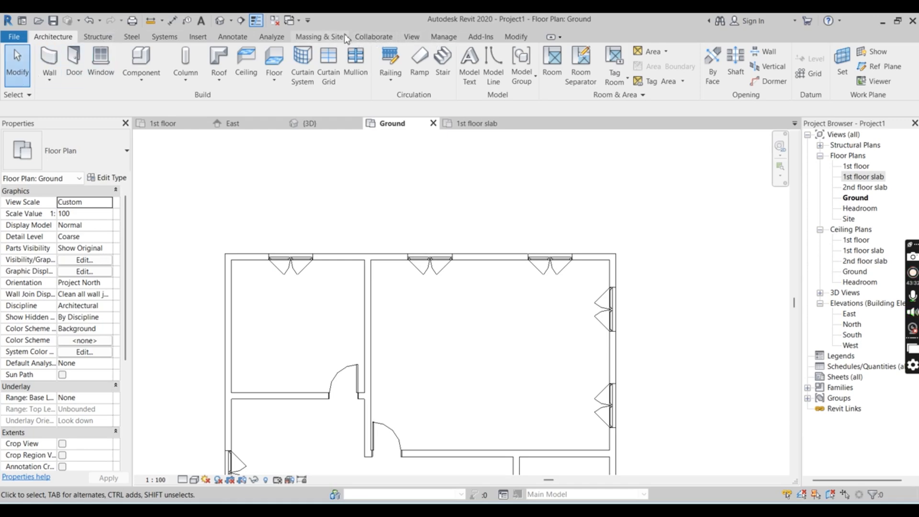
Start loading a component family from the Standing Desks folder of the India library's Furniture System families
left_click(135, 60)
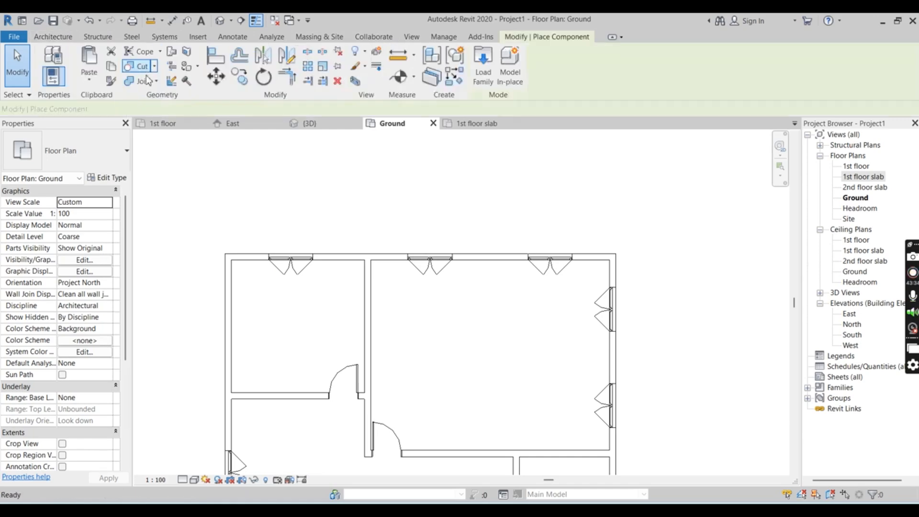
left_click(483, 67)
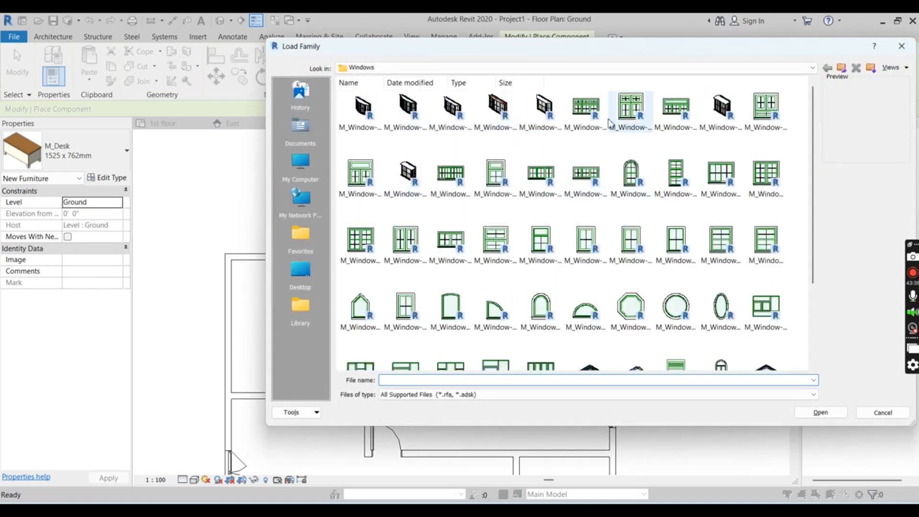
left_click(361, 67)
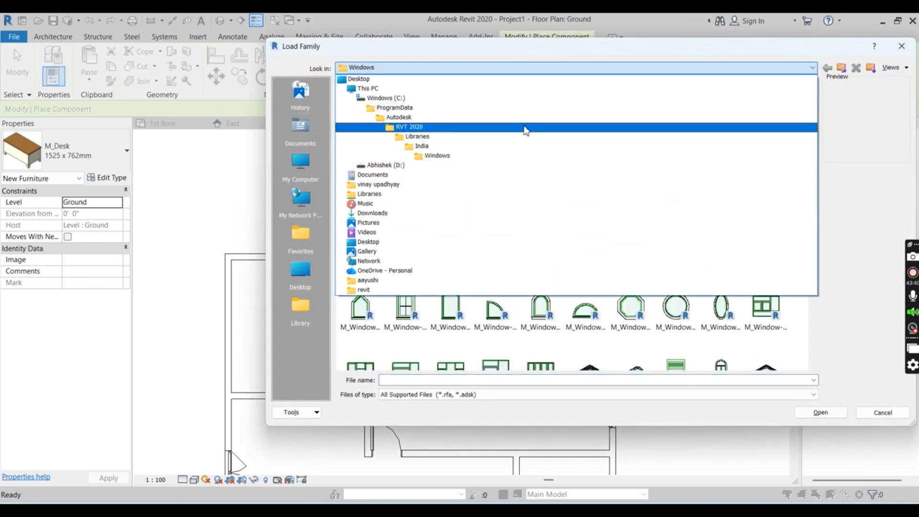
left_click(526, 146)
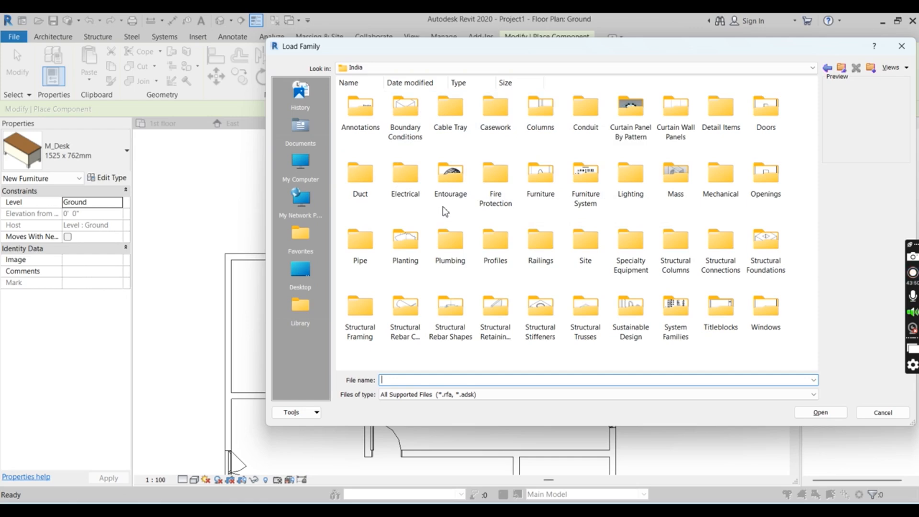
double_click(580, 174)
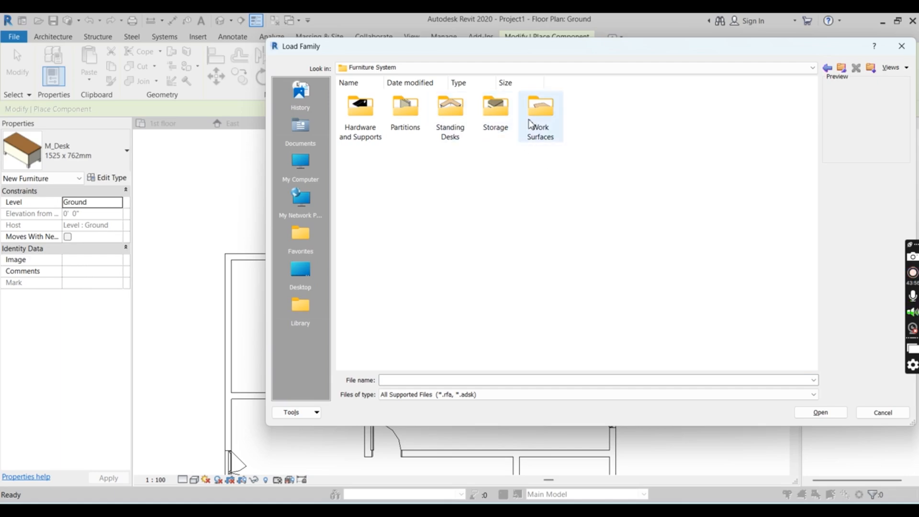
double_click(467, 125)
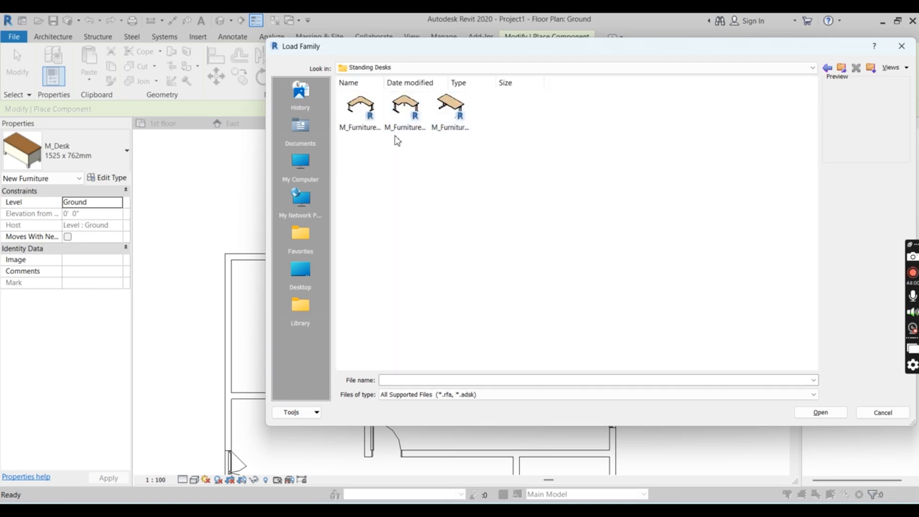
Load the M_Furniture_System-Standing_Desk-L_with_Square_End-Corner_Angled family with its 1800 x 1800 x 600mm type
left_click(366, 110)
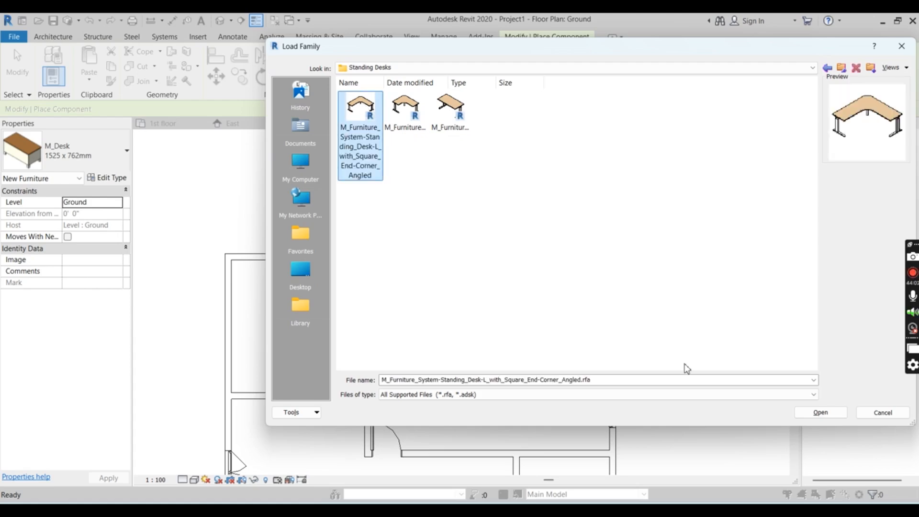
left_click(814, 412)
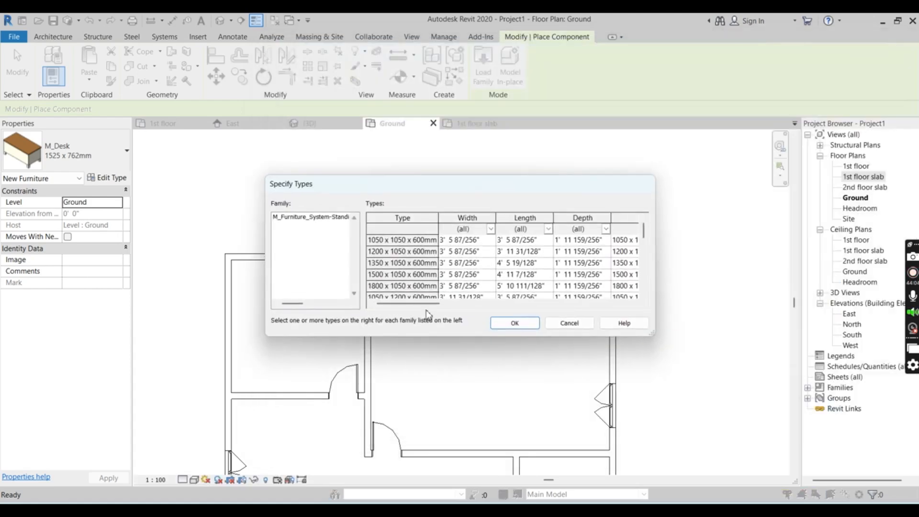
scroll(417, 259, "down", 7)
left_click(401, 275)
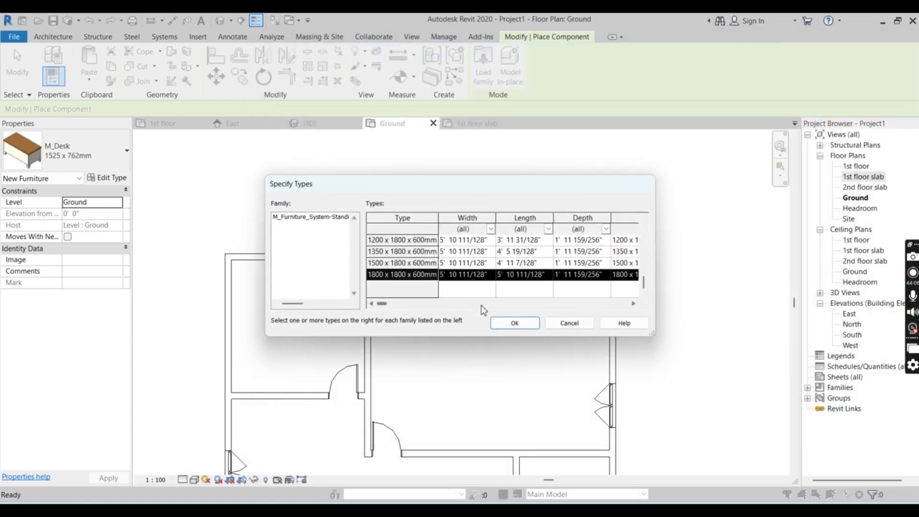
left_click(513, 323)
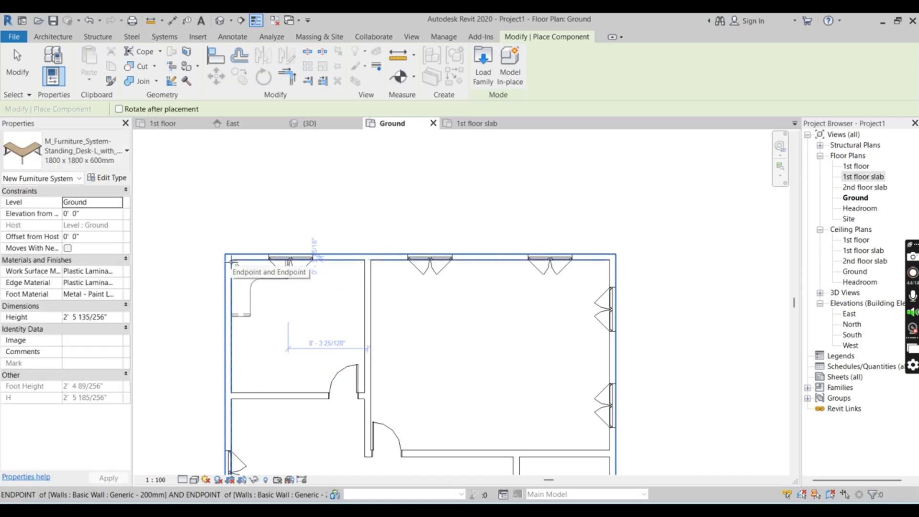
Place one L-shaped desk in the smaller rear room's outer corner and a second, rotated one end to end with it along the side wall
left_click(231, 262)
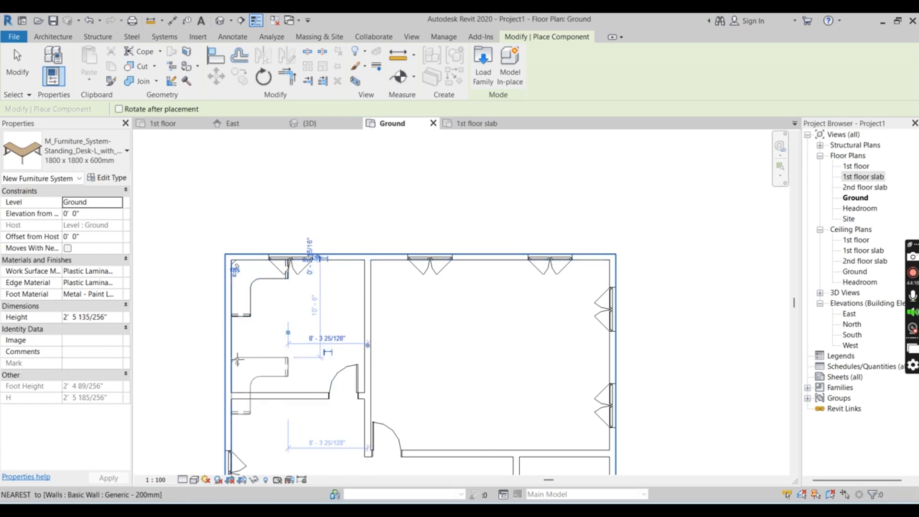
key("space")
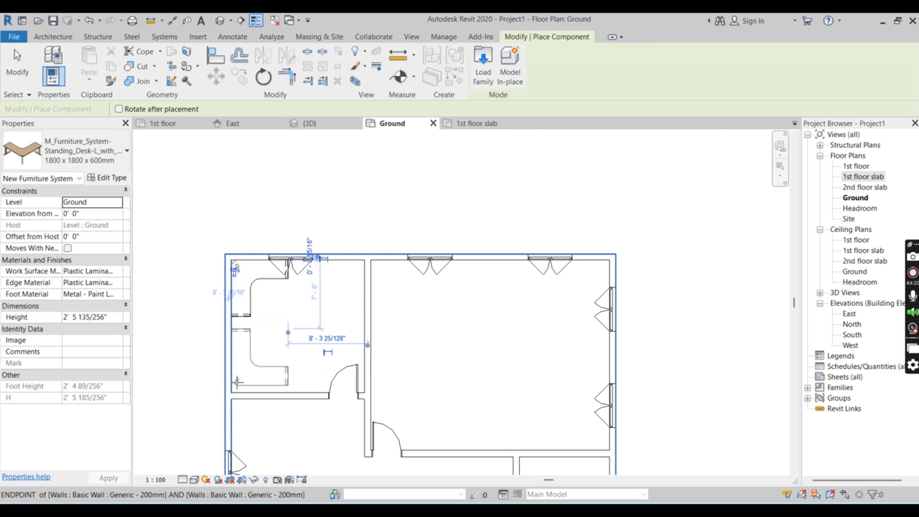
key("space")
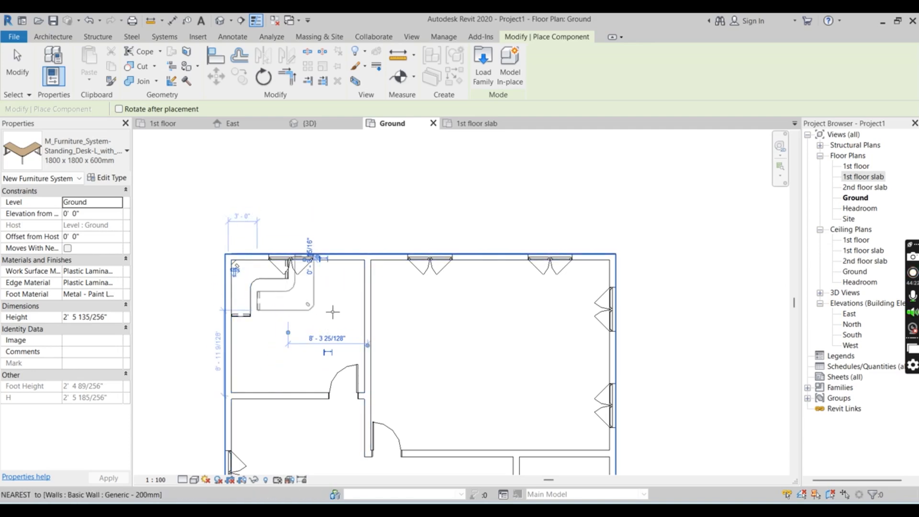
key("space")
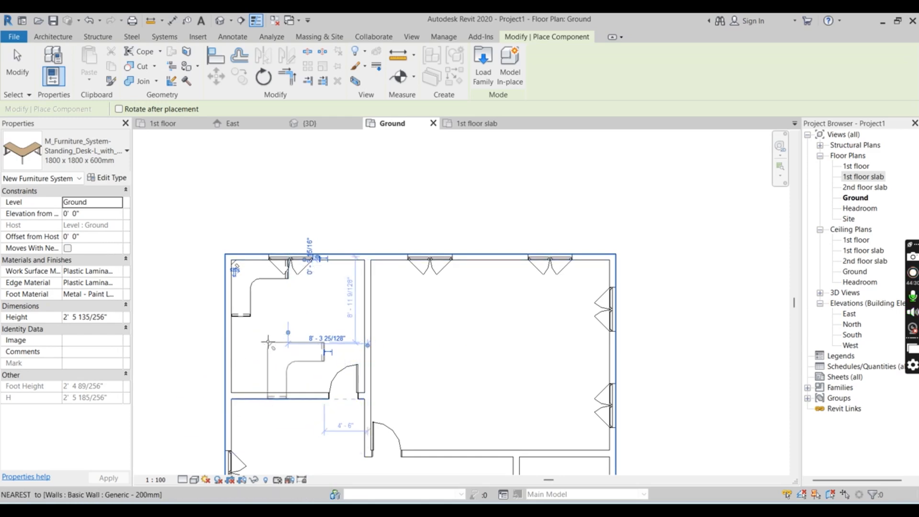
key("space")
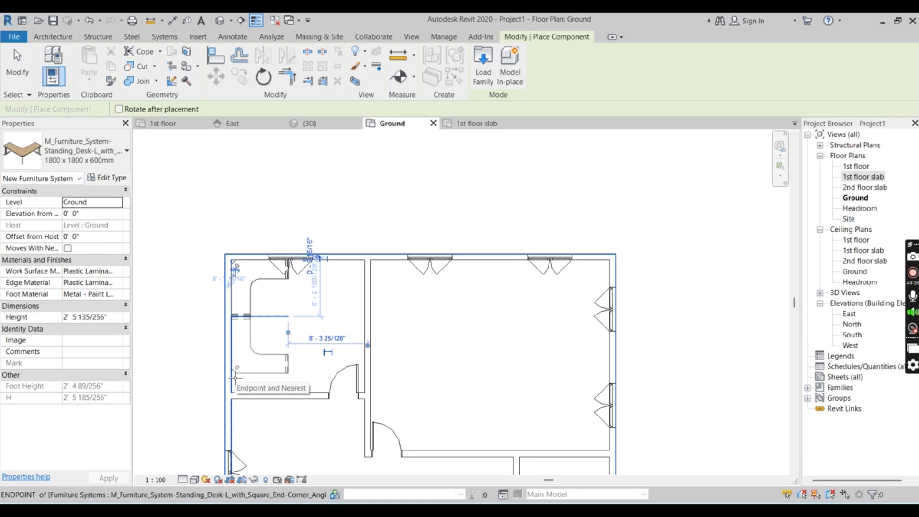
left_click(235, 378)
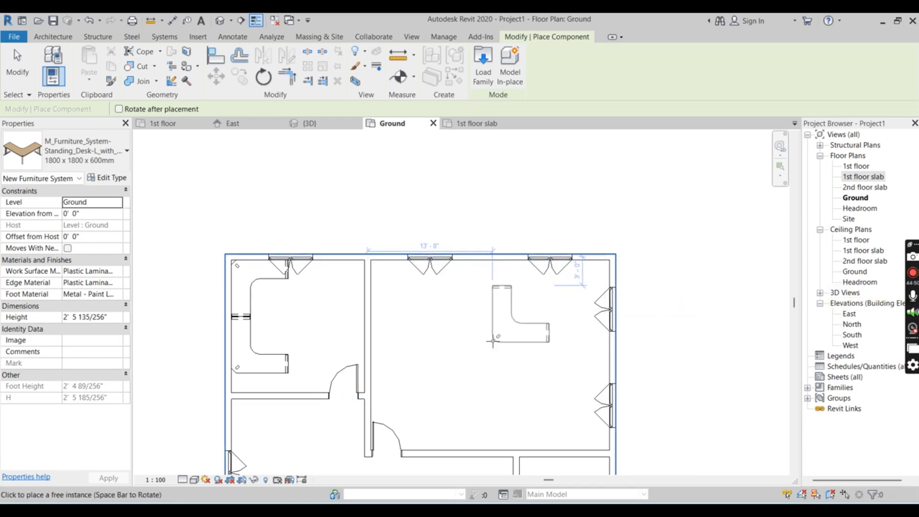
End the desk placement and examine the house's side and front facades, including the balcony railings, in the 3D view
left_click(310, 123)
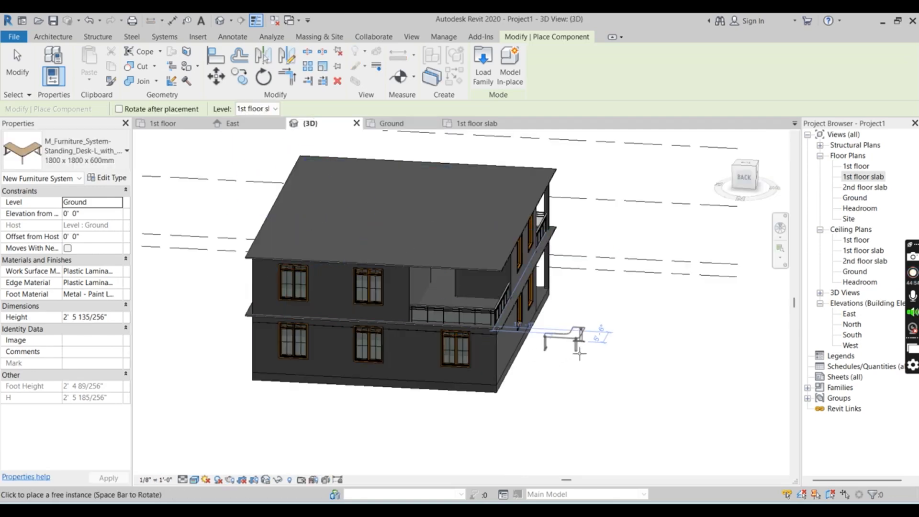
key("Escape")
key("Escape")
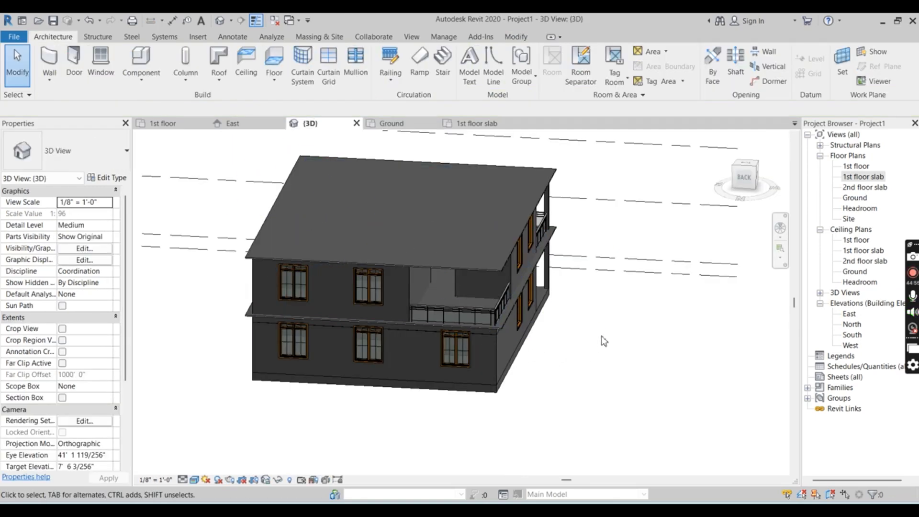
middle_click_drag(622, 343, 403, 331, "shift")
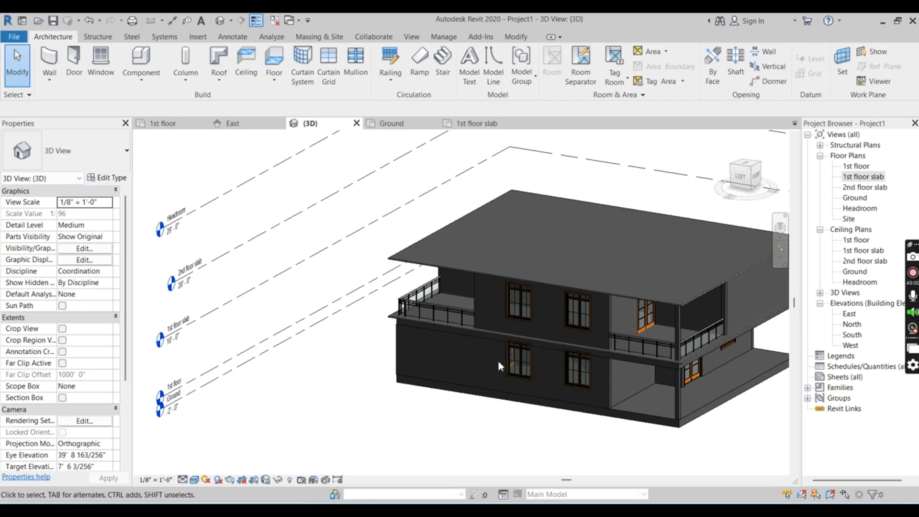
scroll(398, 316, "down", 2)
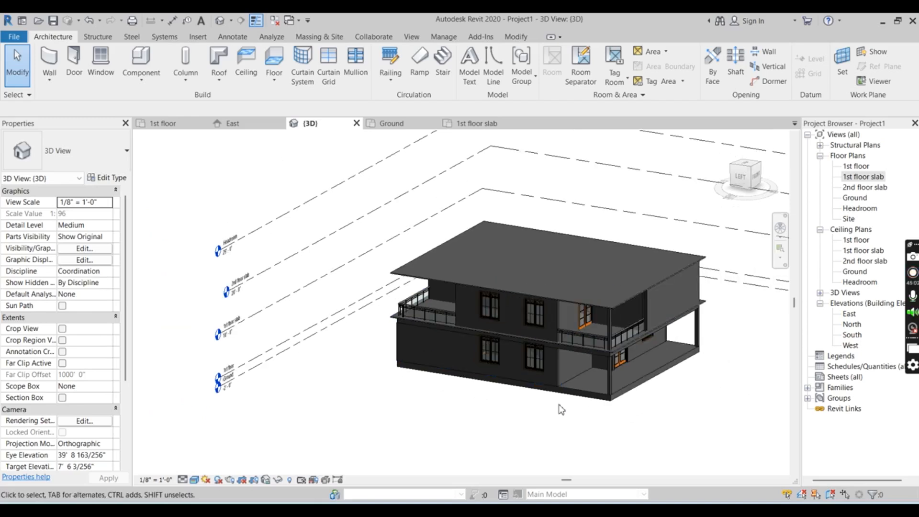
middle_click_drag(522, 406, 550, 412, "shift")
scroll(576, 353, "up", 4)
scroll(572, 377, "up", 3)
scroll(531, 363, "down", 3)
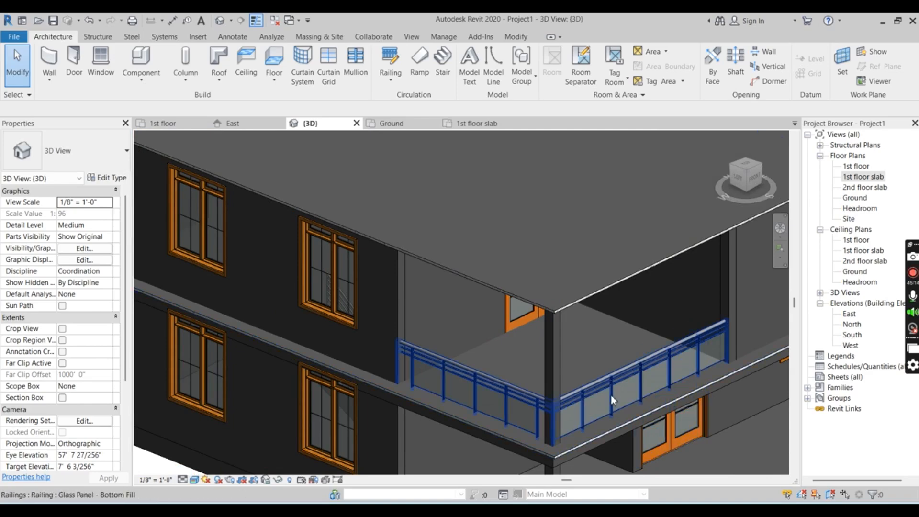
scroll(535, 385, "down", 2)
scroll(536, 385, "down", 3)
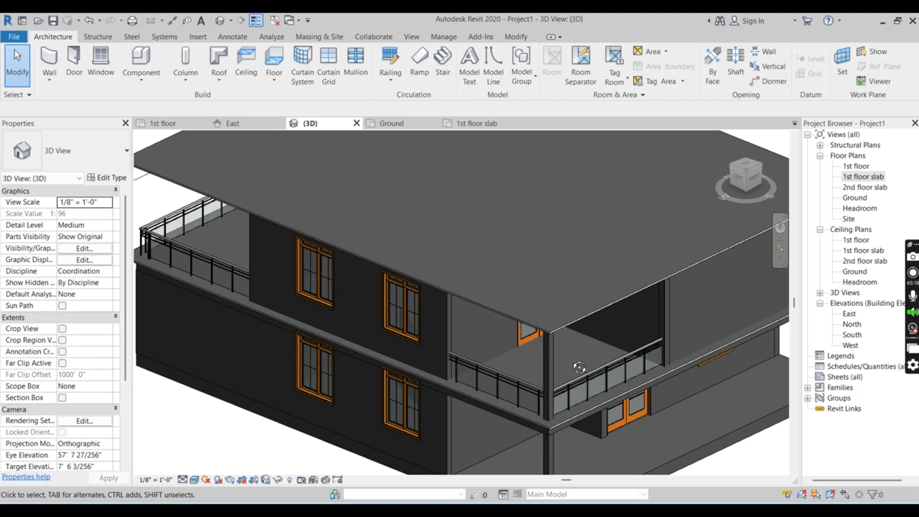
mouse_move(613, 349)
middle_mouse_down("shift")
mouse_move(608, 325)
mouse_move(551, 304)
mouse_move(514, 312)
mouse_move(551, 312)
mouse_move(542, 304)
middle_mouse_up("shift")
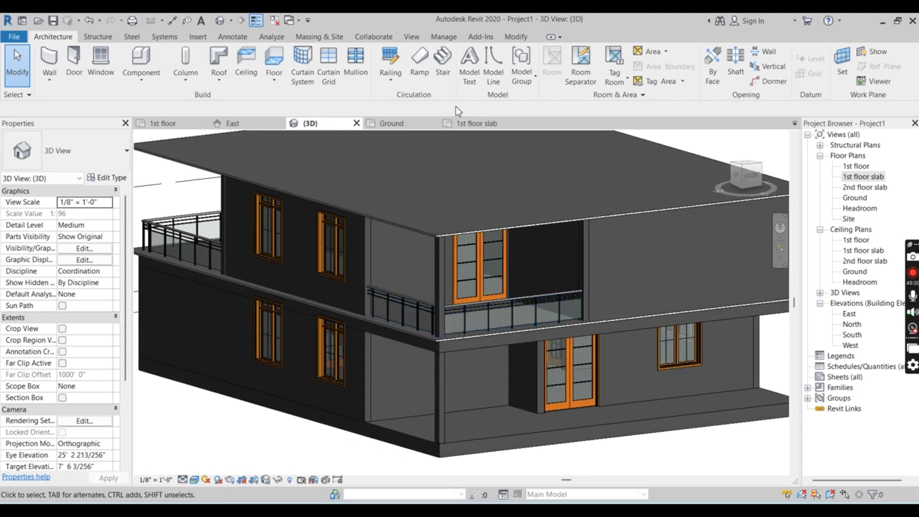
Place a 1400 x 1800mm casement window in the 1st floor slab plan's front wall, 8'-6" from the outer side wall beside the balcony-free corner
left_click(468, 121)
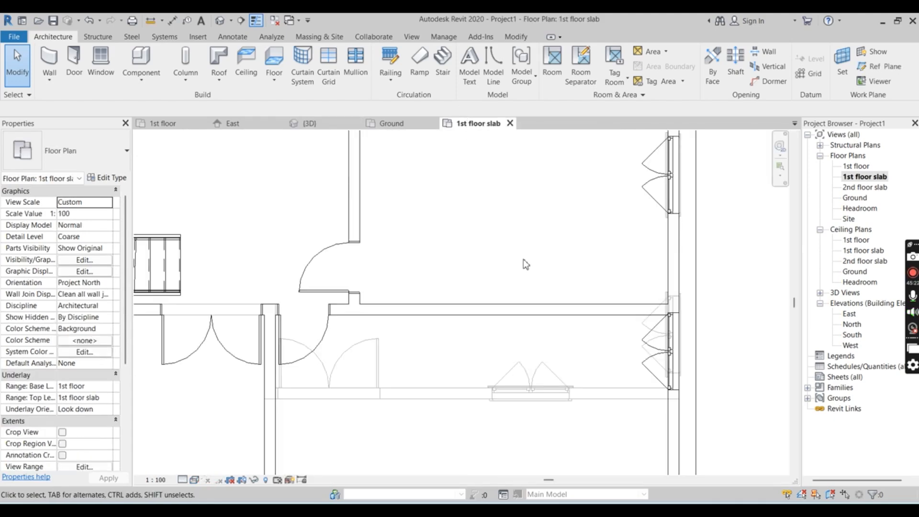
scroll(522, 285, "down", 2)
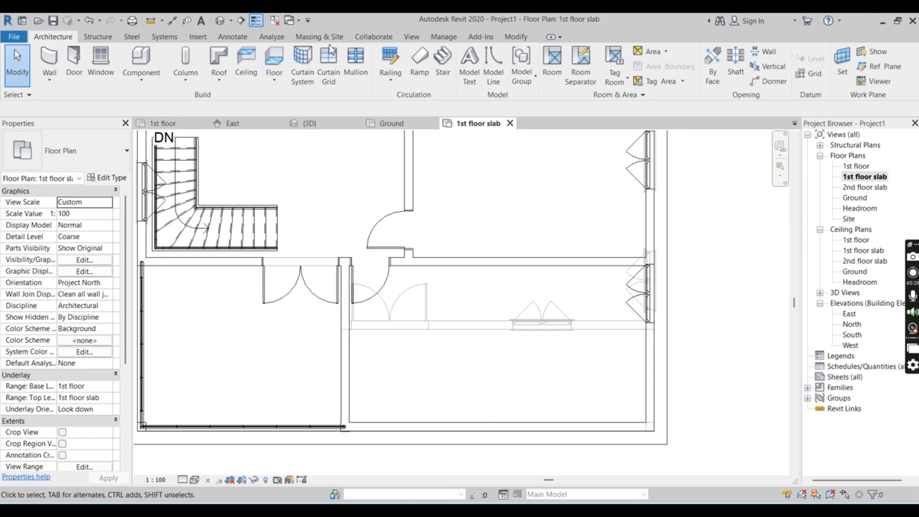
left_click(112, 66)
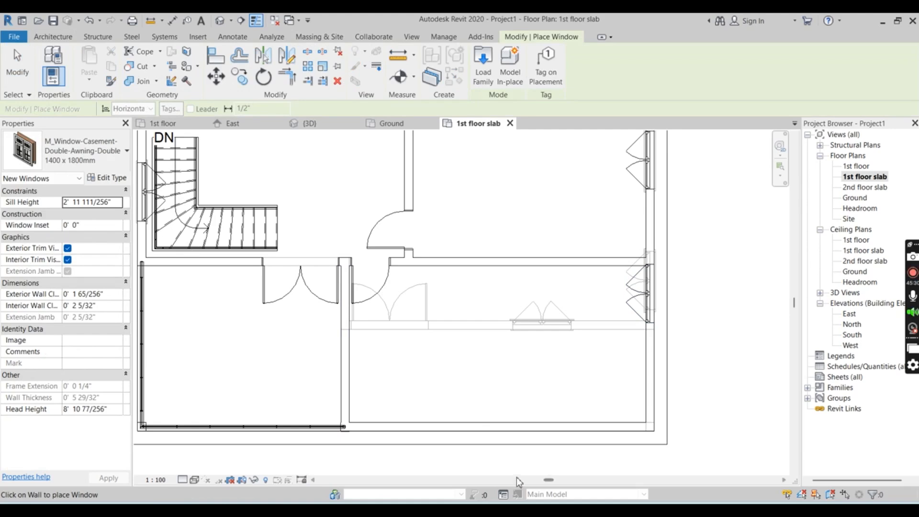
left_click(543, 426)
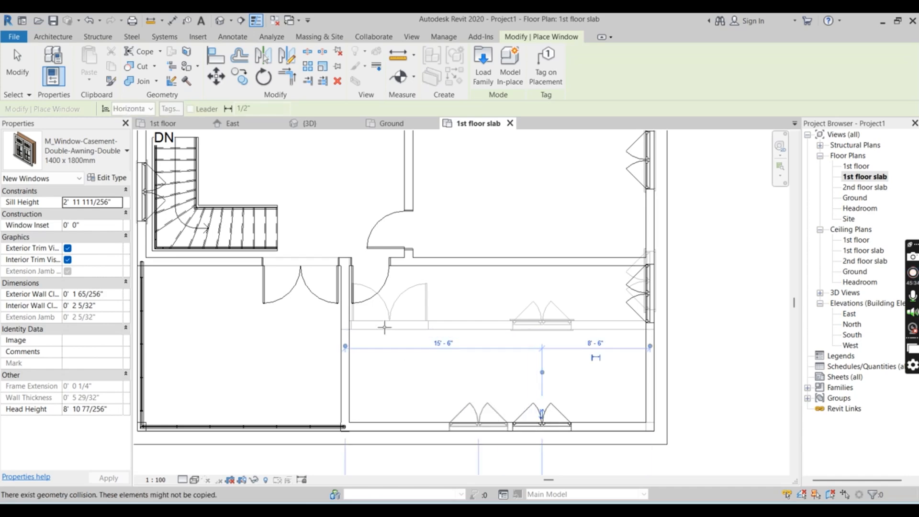
Check the new upper window on the front facade in the 3D view and end the window placement
left_click(309, 123)
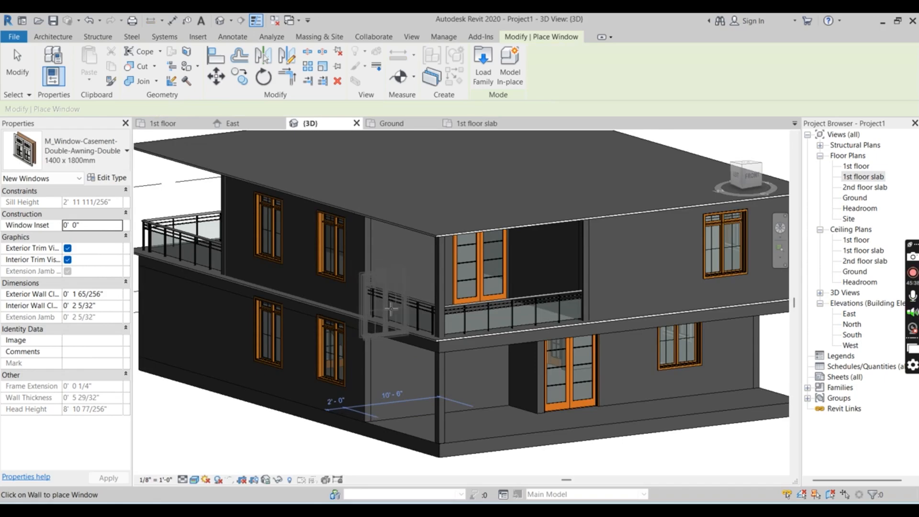
middle_click_drag(379, 325, 359, 324, "shift")
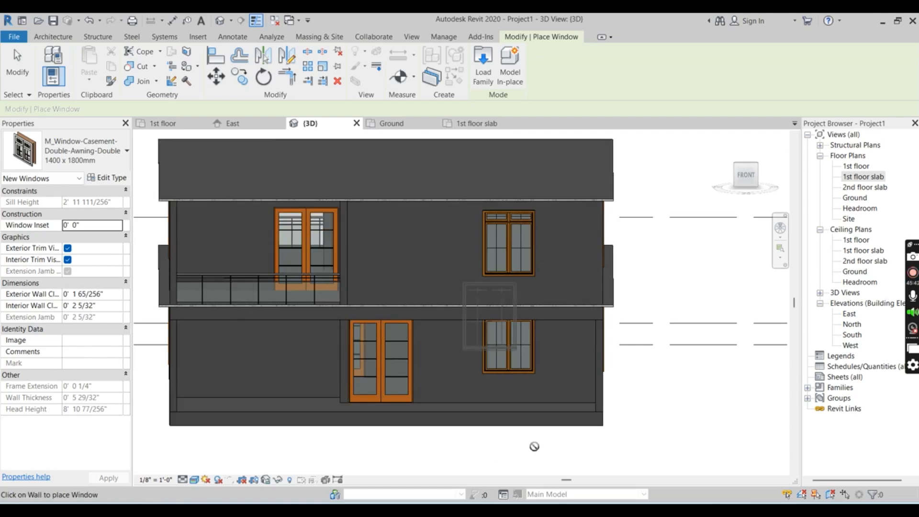
key("Escape")
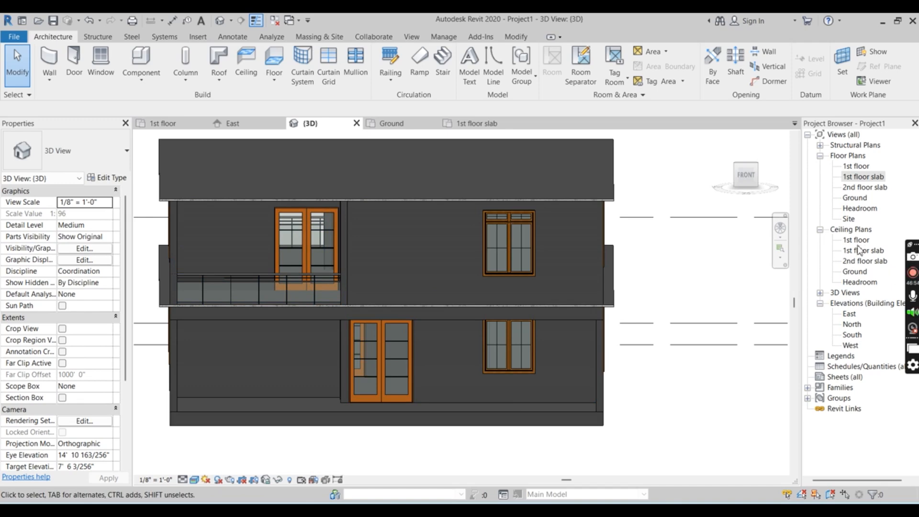
Examine the East elevation, and inspect the balcony and its door closely in the South elevation
double_click(849, 314)
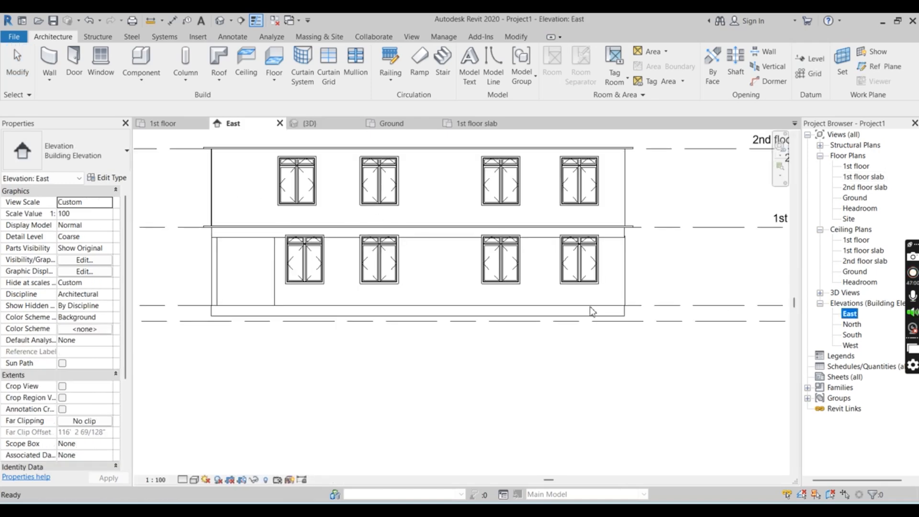
double_click(852, 335)
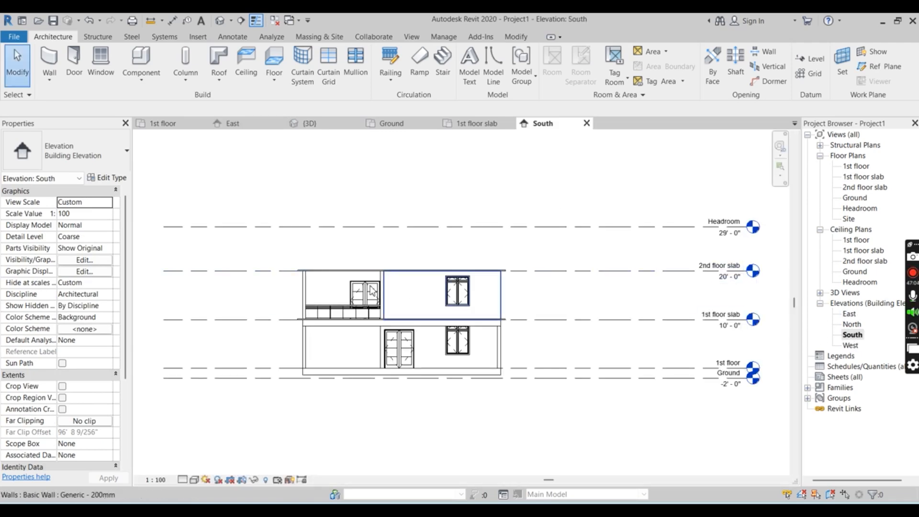
scroll(355, 357, "up", 2)
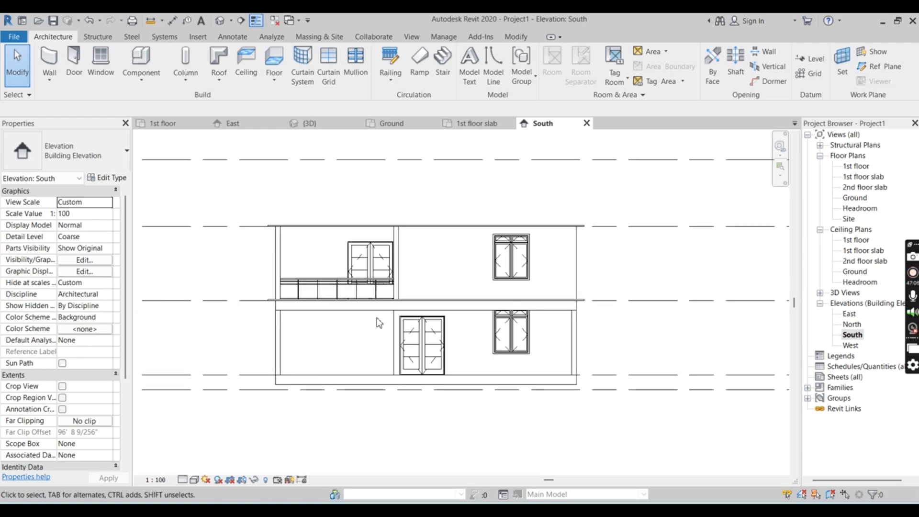
scroll(378, 318, "up", 2)
scroll(304, 214, "up", 2)
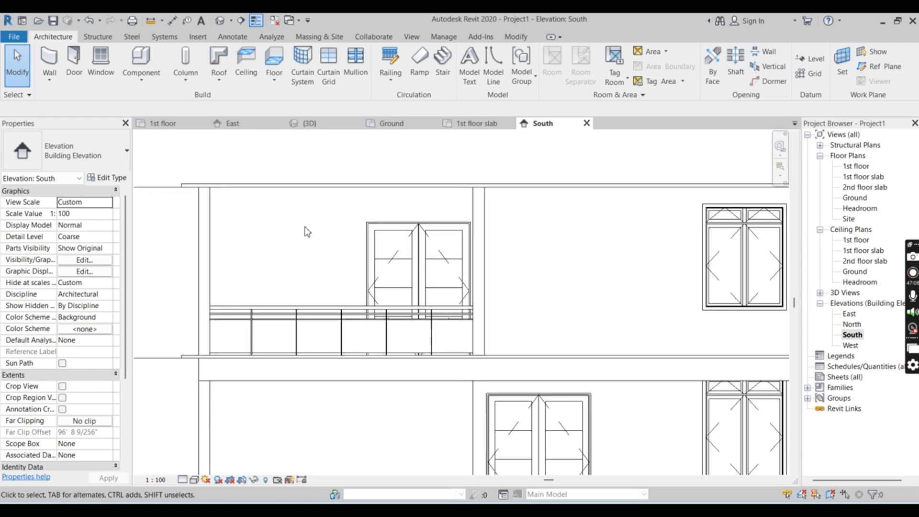
scroll(309, 237, "down", 3)
scroll(313, 244, "up", 4)
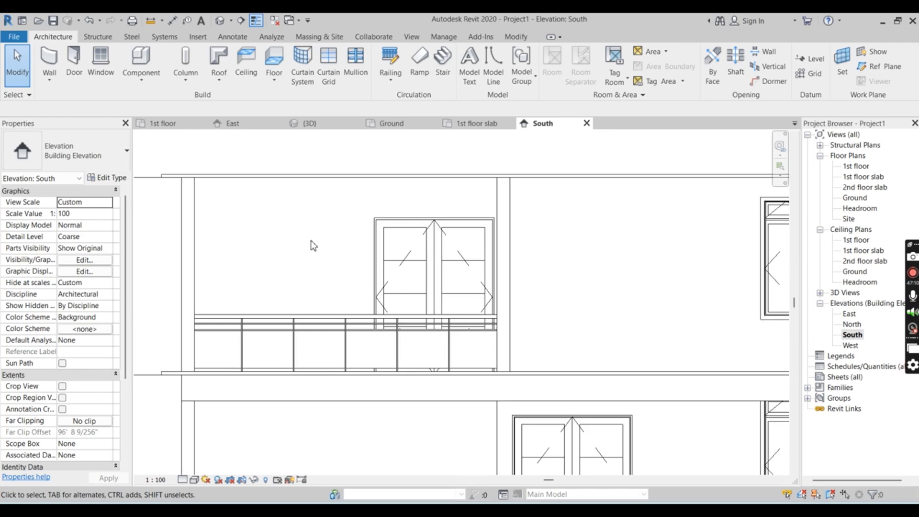
scroll(369, 276, "up", 1)
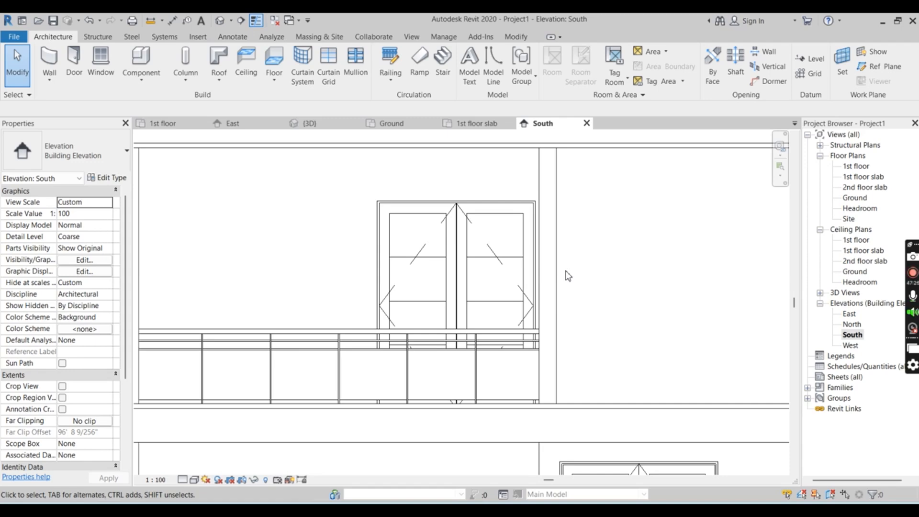
scroll(308, 189, "down", 4)
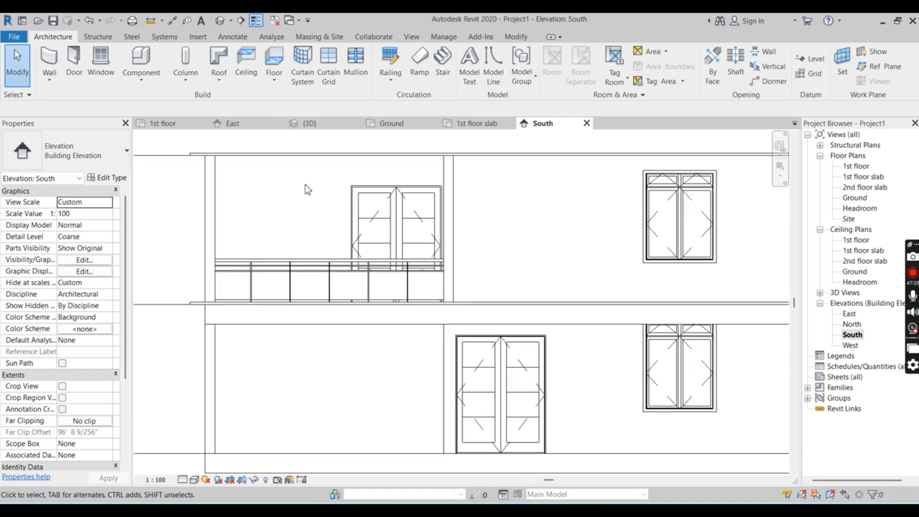
scroll(511, 163, "up", 2)
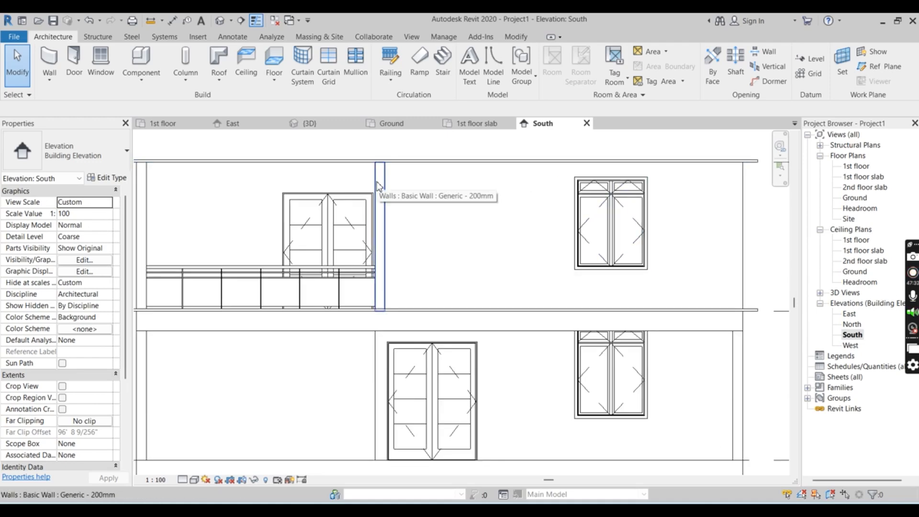
left_click(145, 84)
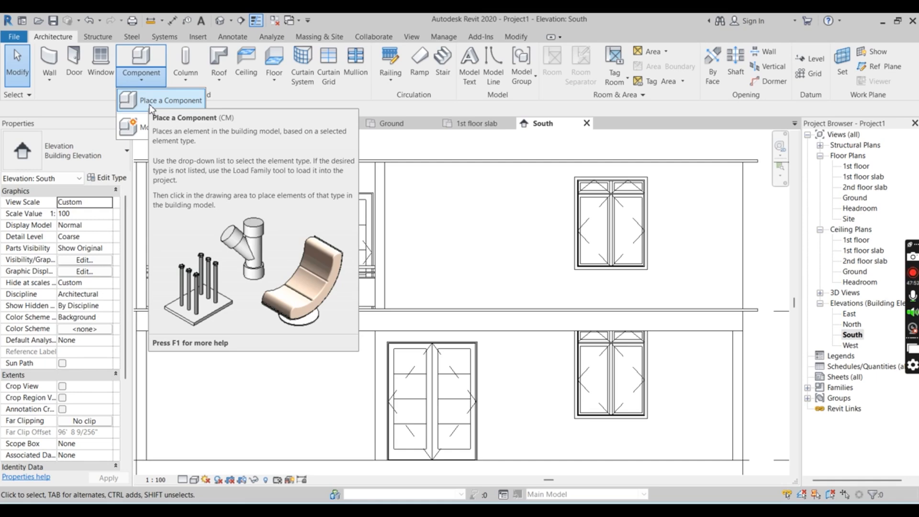
left_click(149, 101)
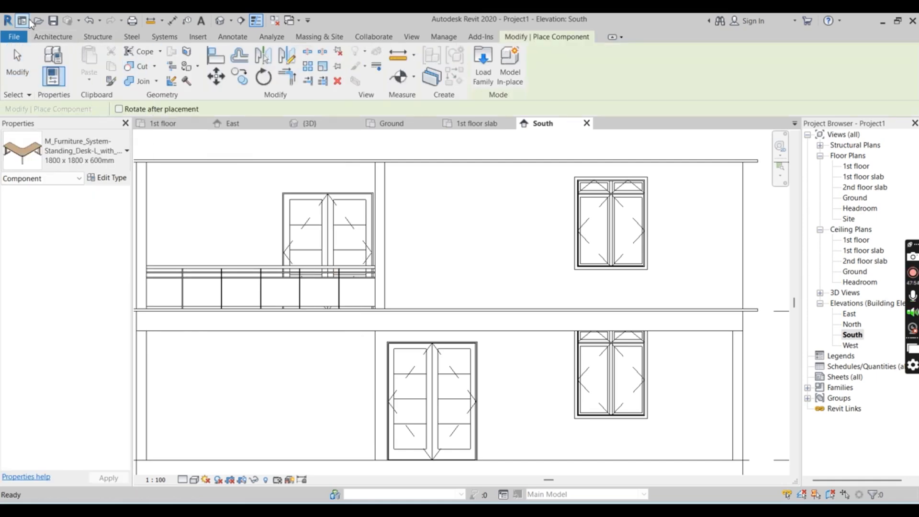
Start an in-place model in the Walls family category
left_click(52, 36)
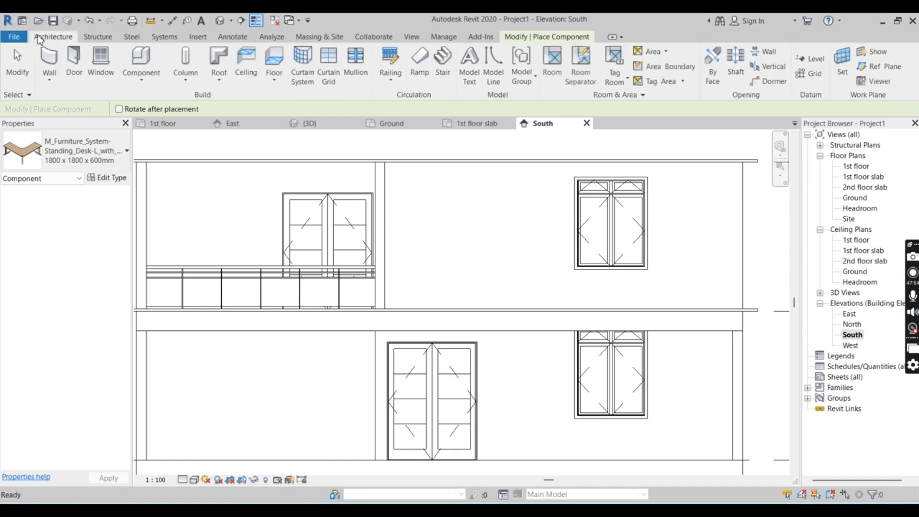
left_click(144, 81)
left_click(164, 127)
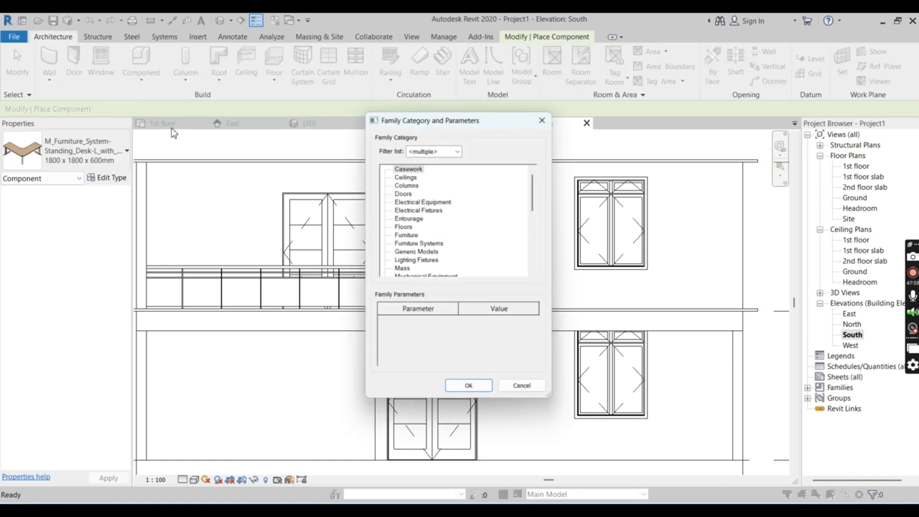
scroll(420, 222, "down", 6)
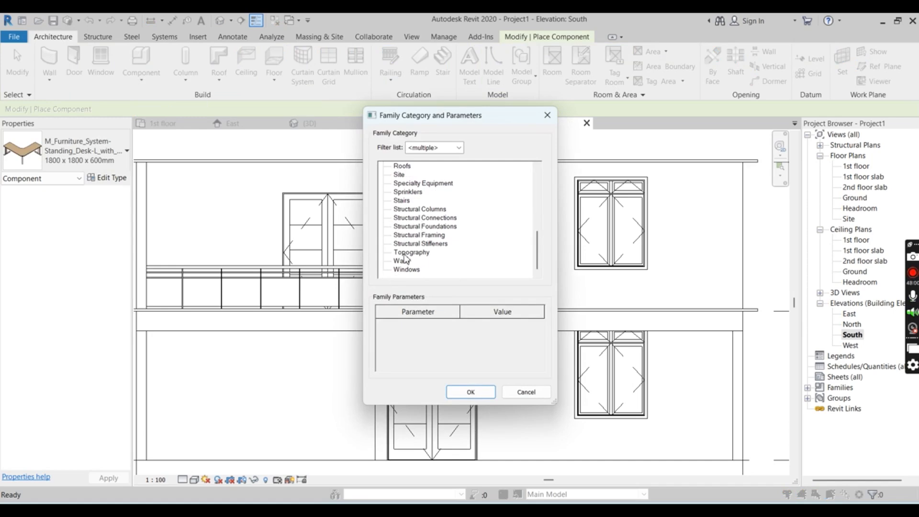
left_click(402, 260)
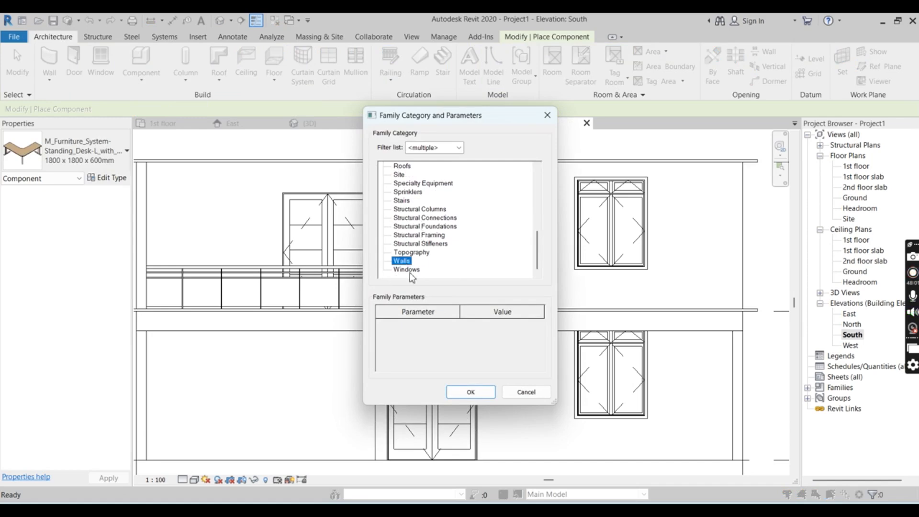
left_click(471, 392)
left_click(460, 284)
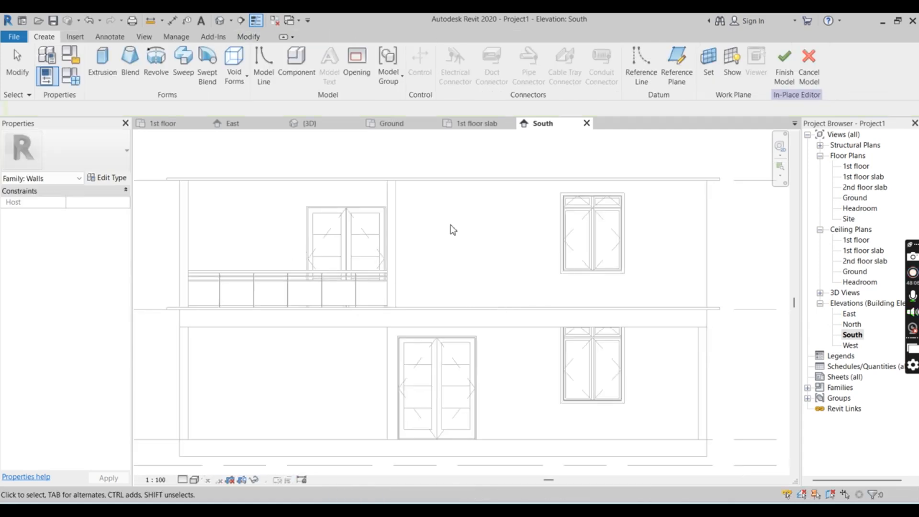
Set the work plane by picking the upper front wall's face beside the balcony in 3D, and open Elevation: South for sketching
scroll(508, 245, "down", 3)
scroll(361, 189, "up", 3)
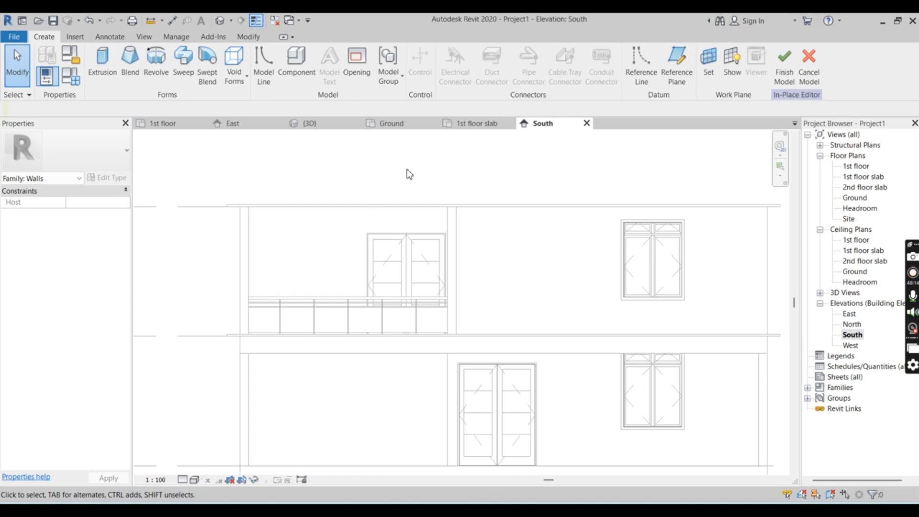
left_click(703, 67)
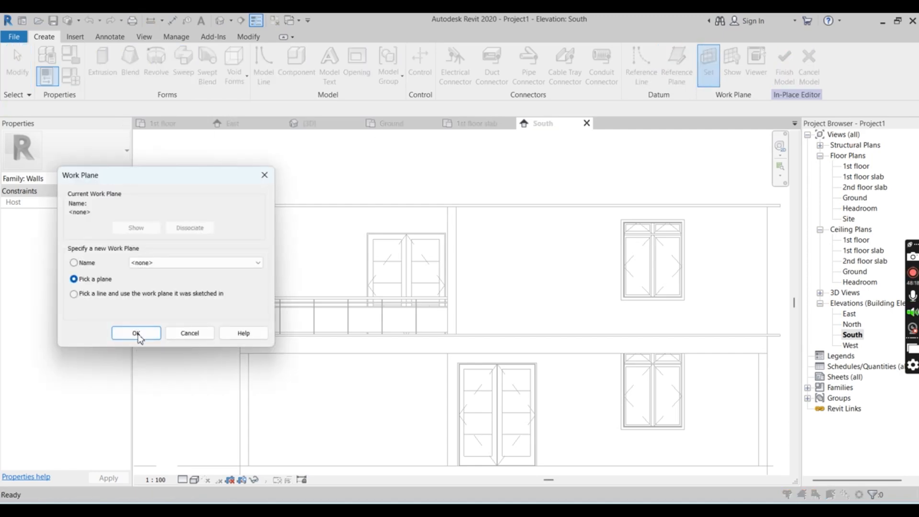
left_click(137, 334)
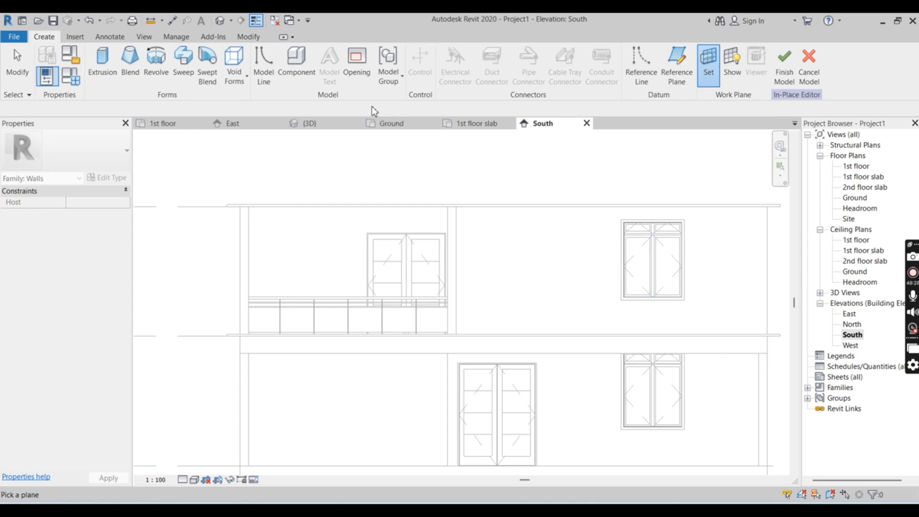
left_click(314, 127)
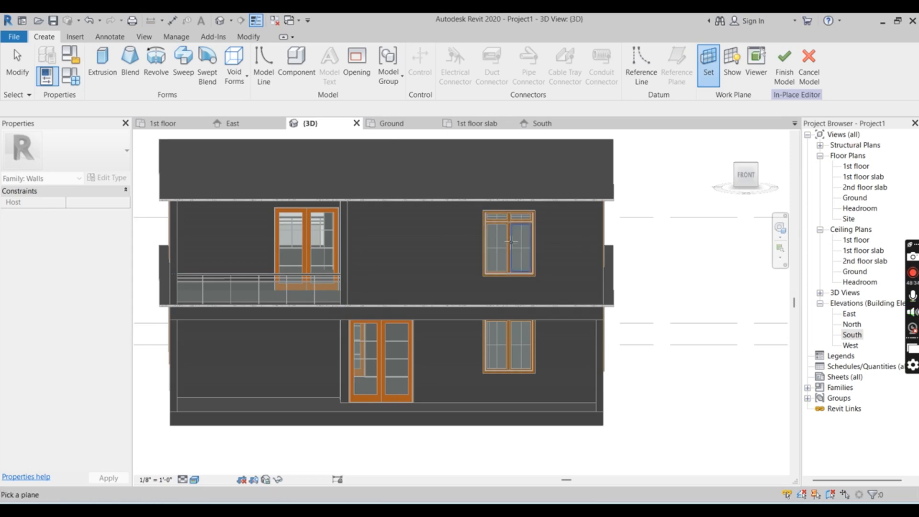
middle_click_drag(142, 395, 201, 433, "shift")
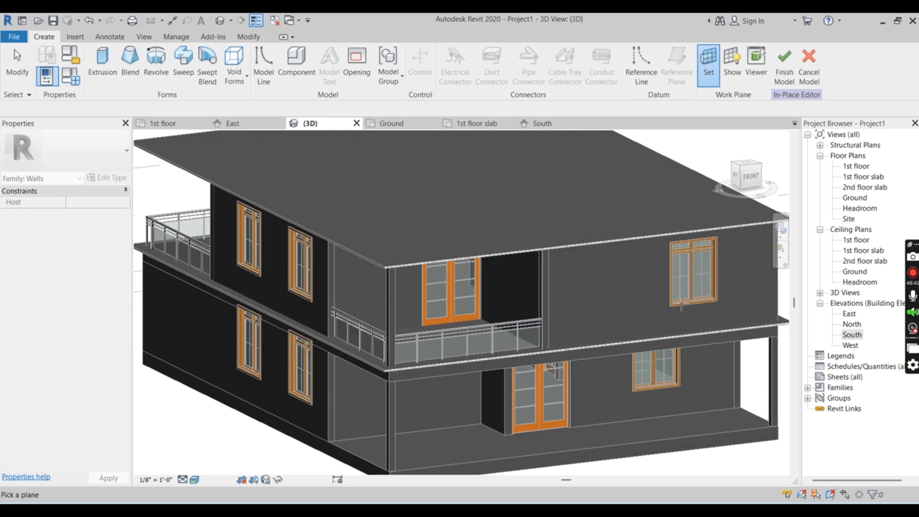
scroll(766, 253, "up", 4)
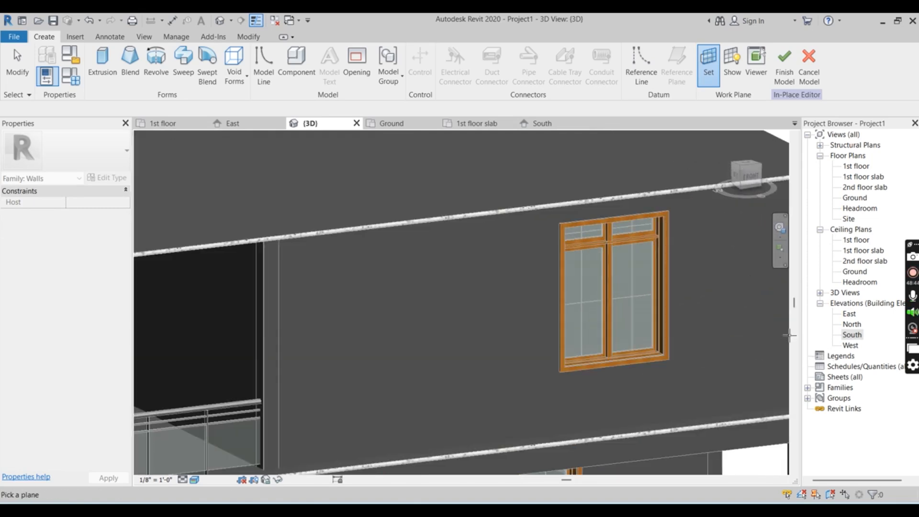
scroll(687, 312, "down", 5)
middle_click_drag(647, 297, 670, 369, "shift")
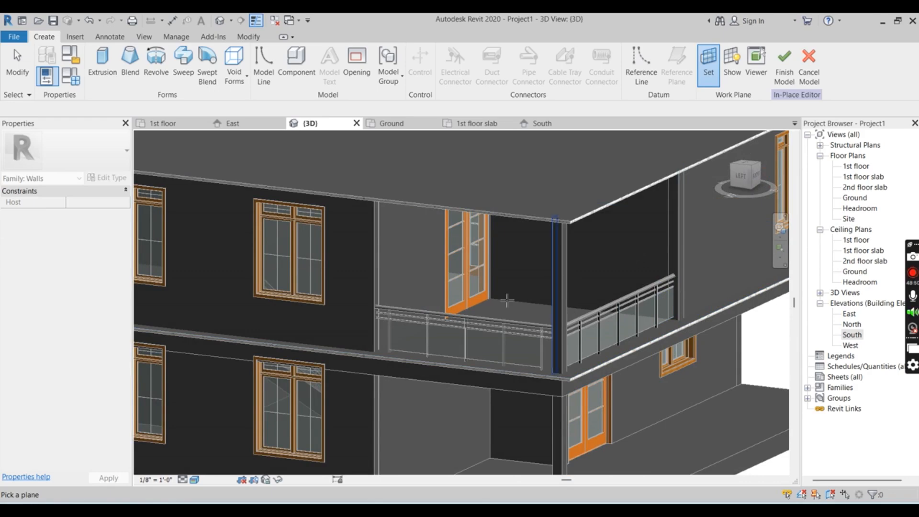
scroll(507, 301, "down", 4)
scroll(619, 260, "up", 5)
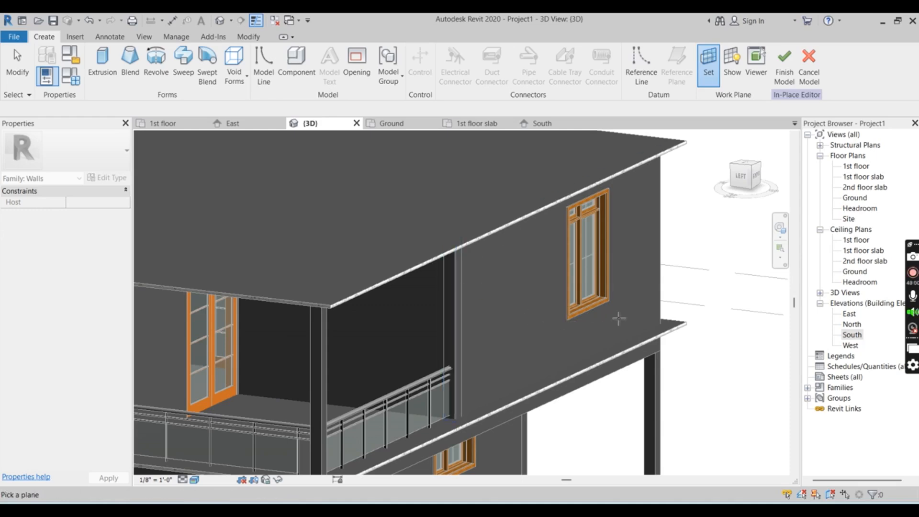
left_click(664, 318)
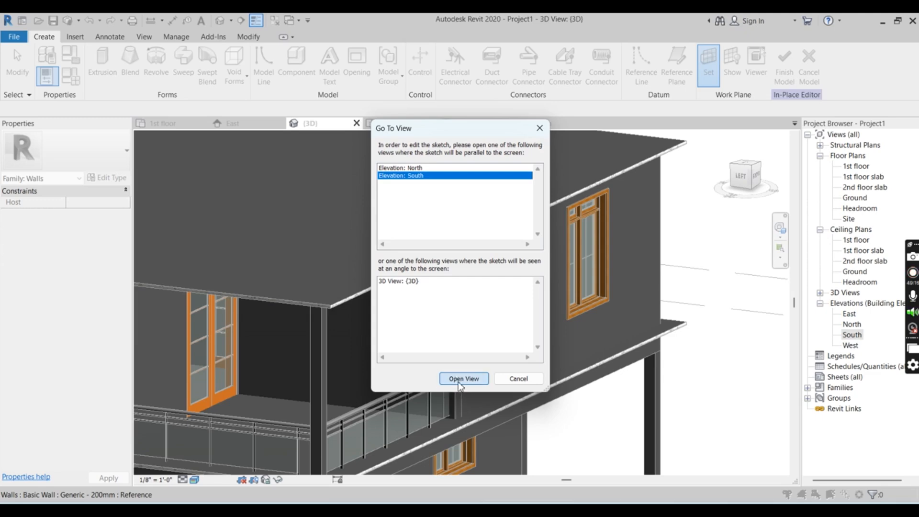
left_click(459, 379)
Start an extrusion for the in-place wall with a rectangular sketch profile
scroll(486, 324, "down", 2)
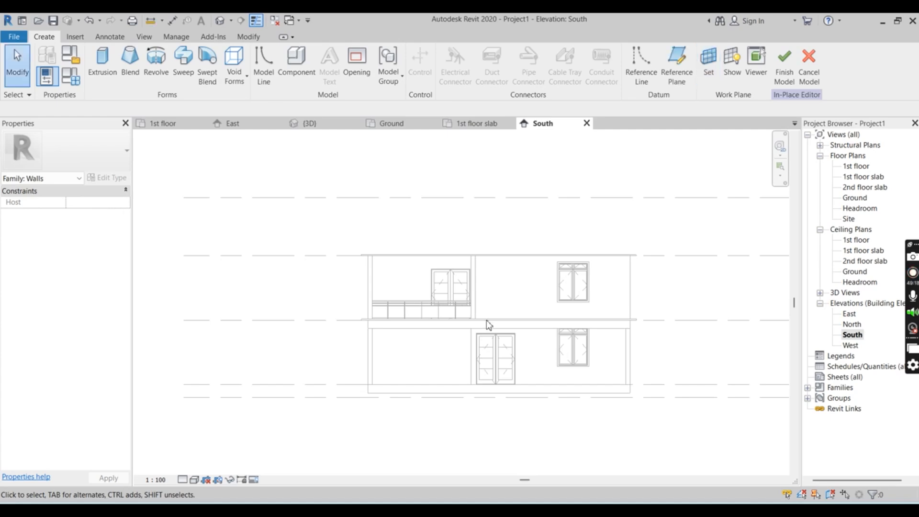
scroll(471, 320, "up", 2)
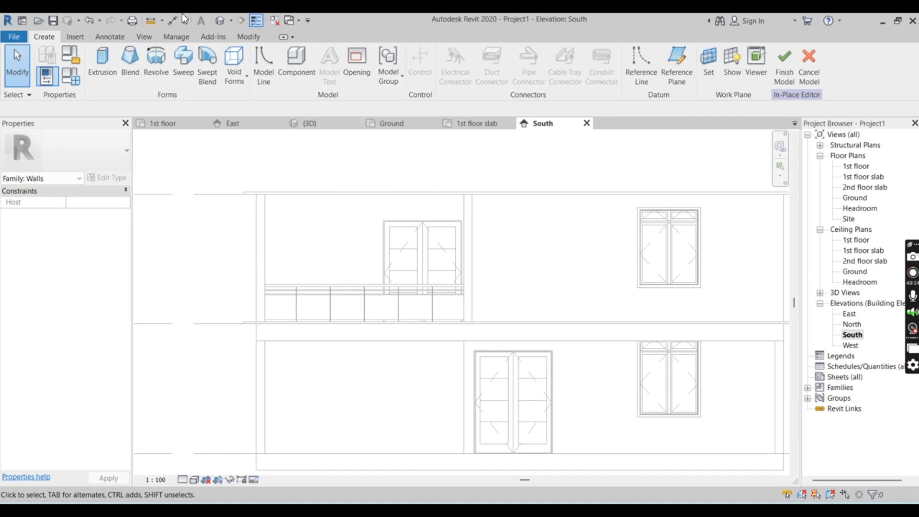
left_click(100, 56)
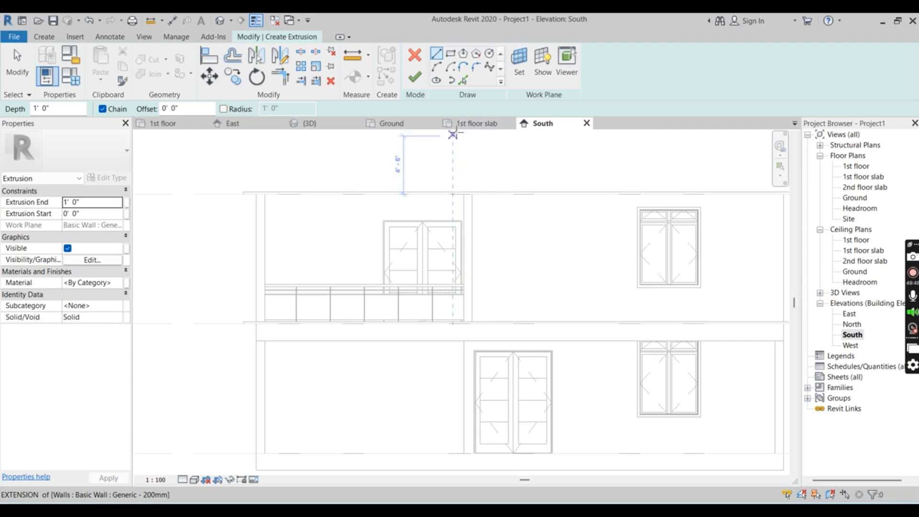
left_click(452, 57)
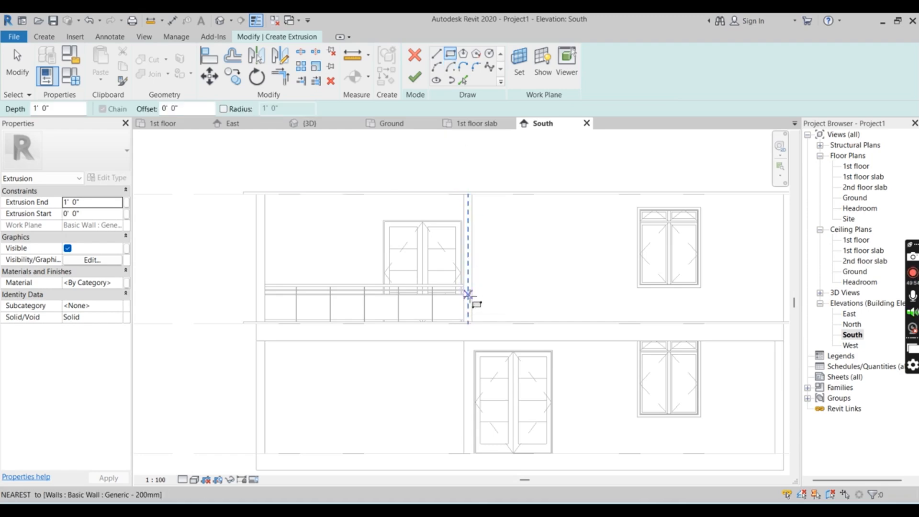
Try to sketch the rectangle from the front wall's balcony-side edge, just below the balcony handrail
scroll(468, 295, "up", 5)
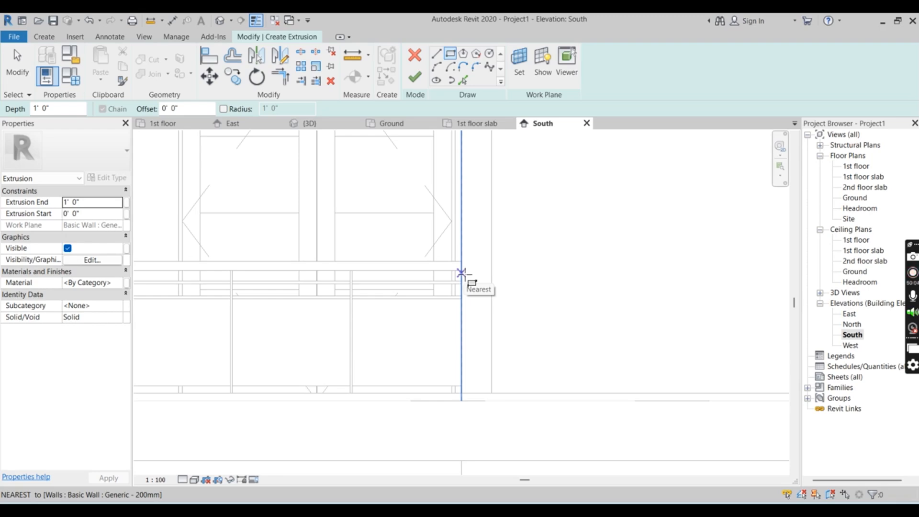
scroll(462, 272, "up", 2)
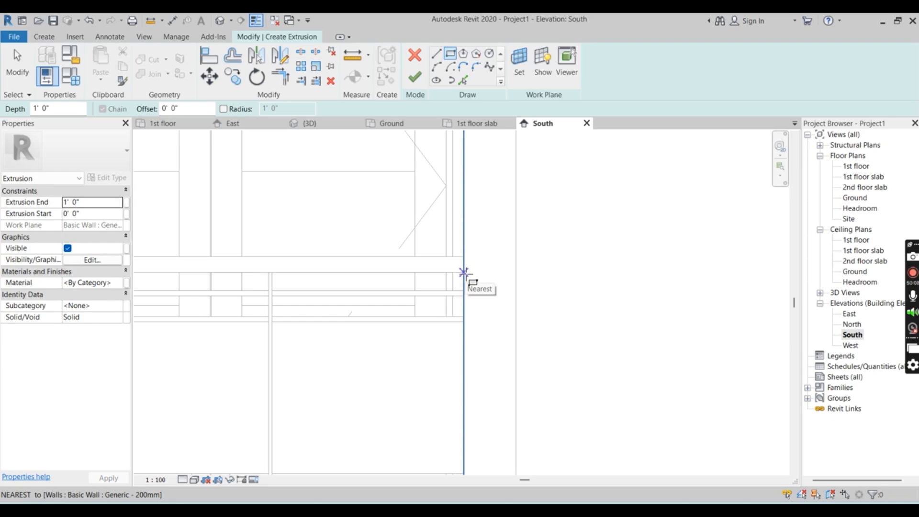
left_click(463, 273)
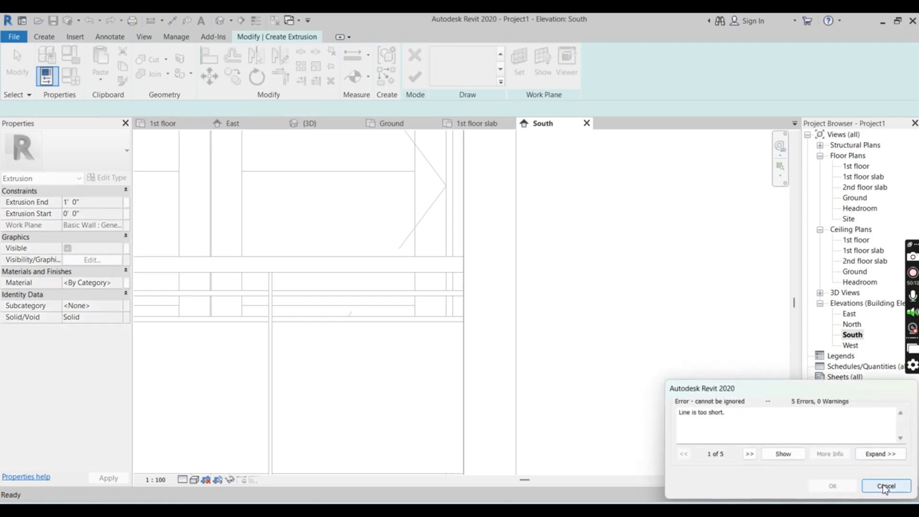
left_click(886, 486)
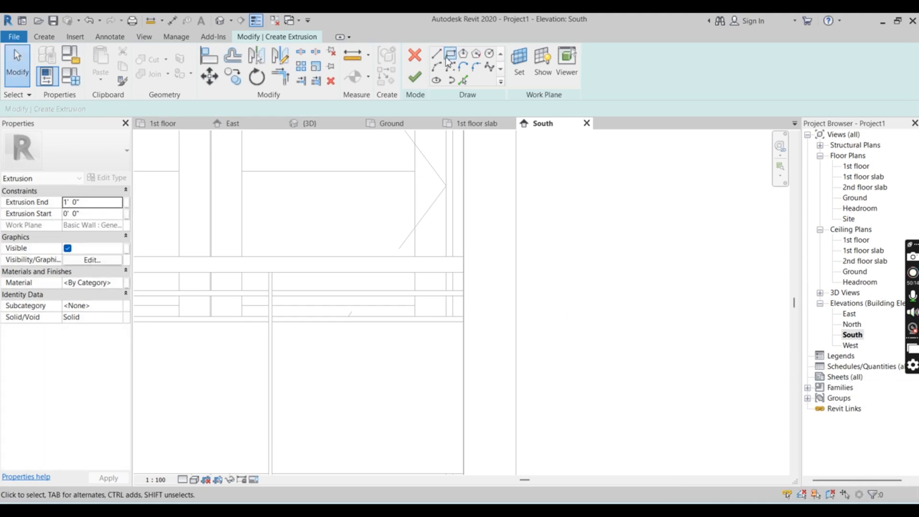
left_click(470, 275)
left_click(511, 273)
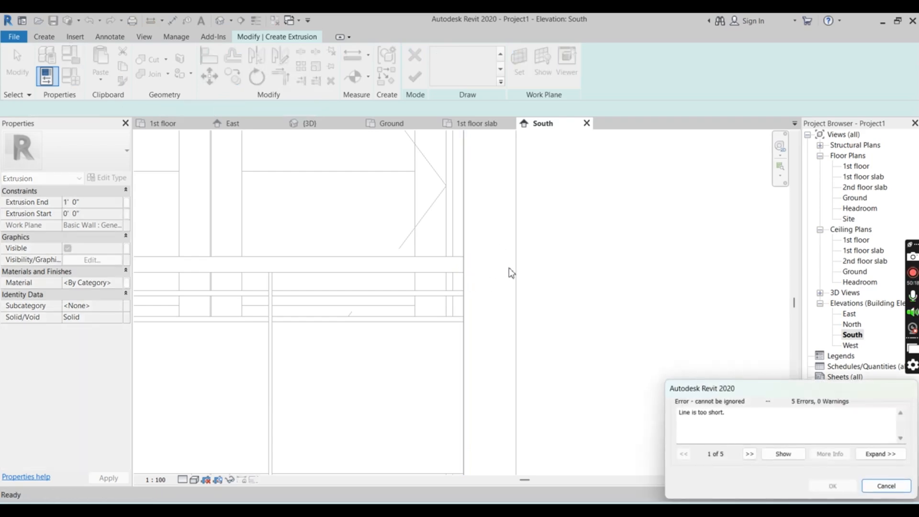
left_click(884, 486)
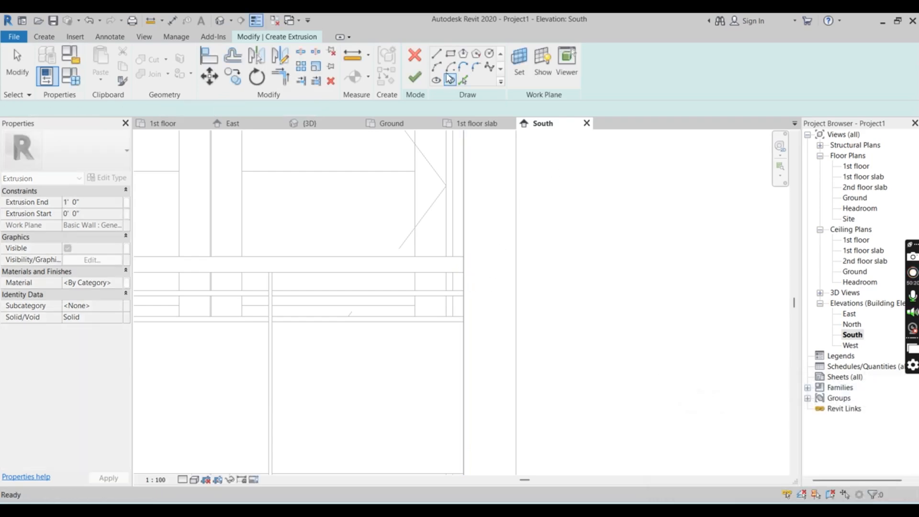
Sketch a vertical rectangle about 1' wide and 6'-4" tall above the handrail, overlapping the wall edge beside the balcony door
left_click(478, 271)
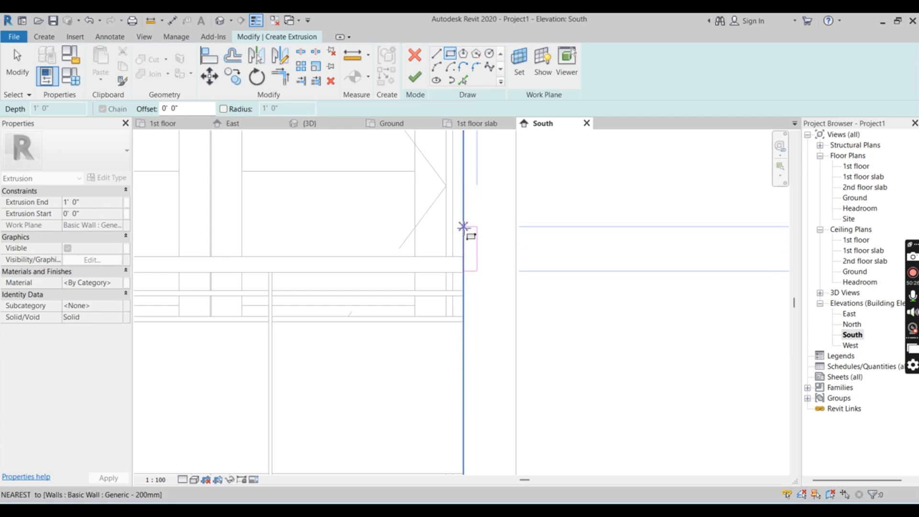
scroll(476, 242, "down", 3)
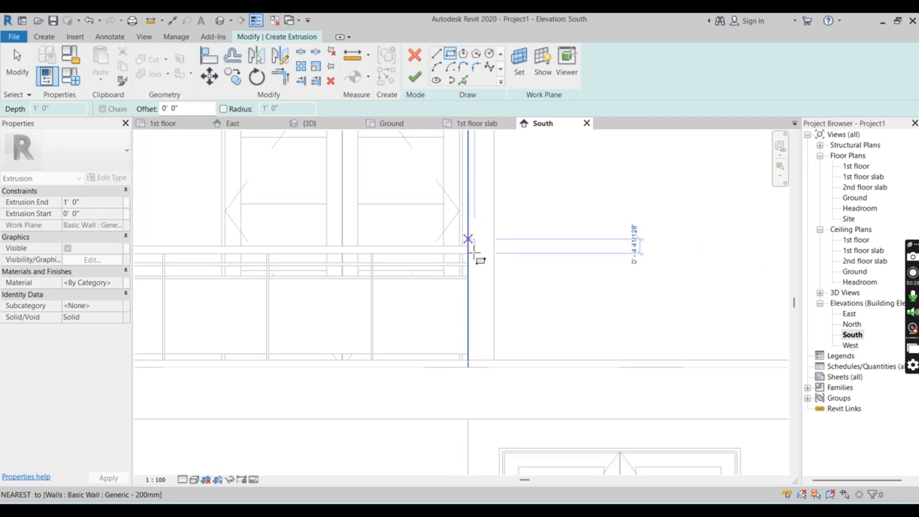
scroll(482, 367, "down", 2)
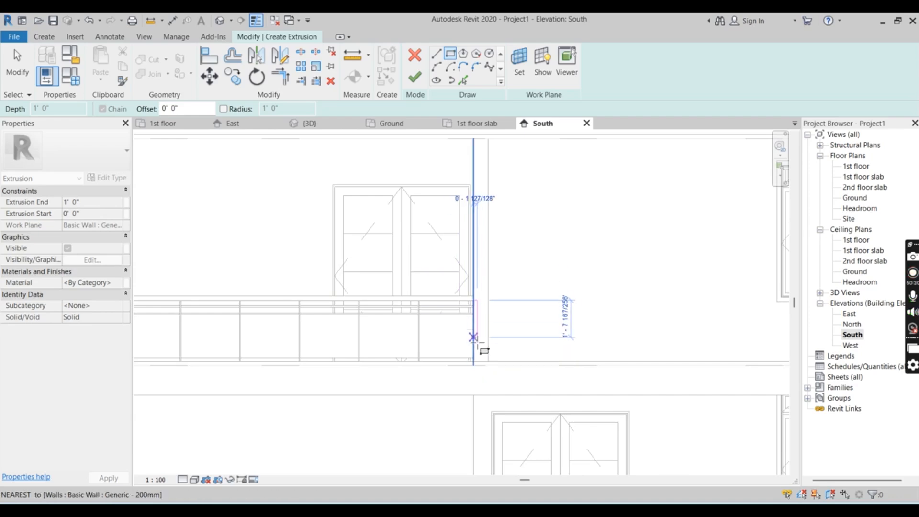
scroll(476, 356, "down", 2)
scroll(469, 295, "up", 3)
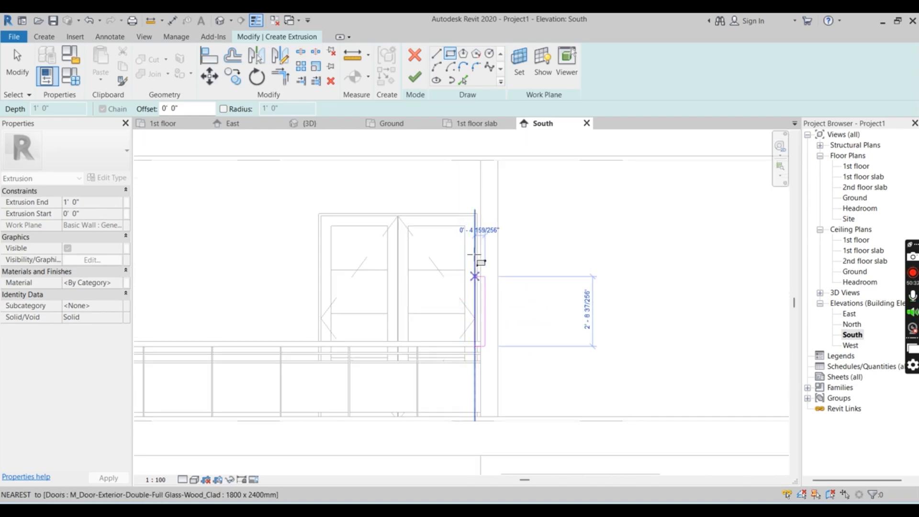
scroll(476, 225, "down", 1)
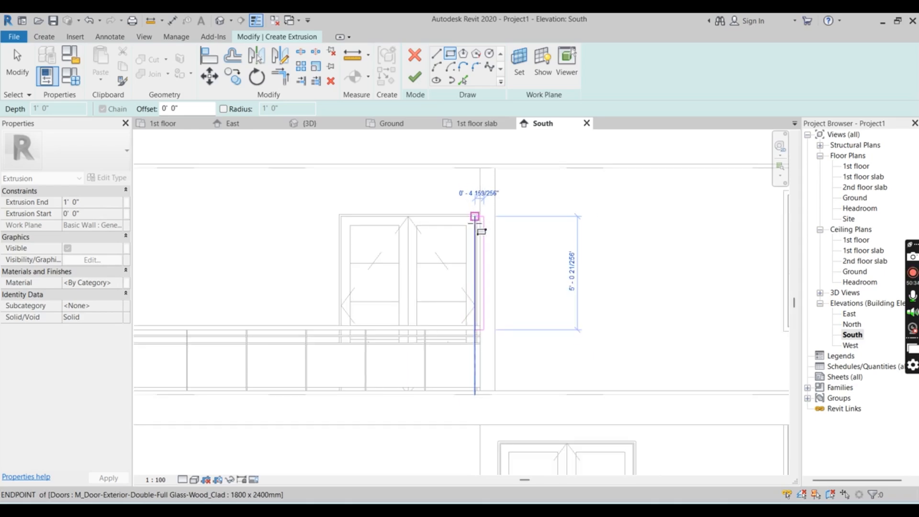
scroll(445, 225, "down", 2)
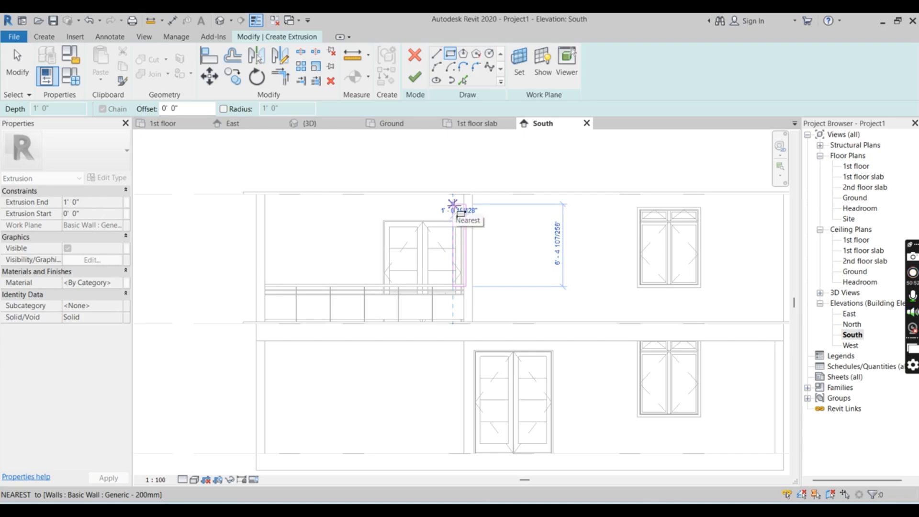
left_click(454, 206)
scroll(427, 239, "up", 6)
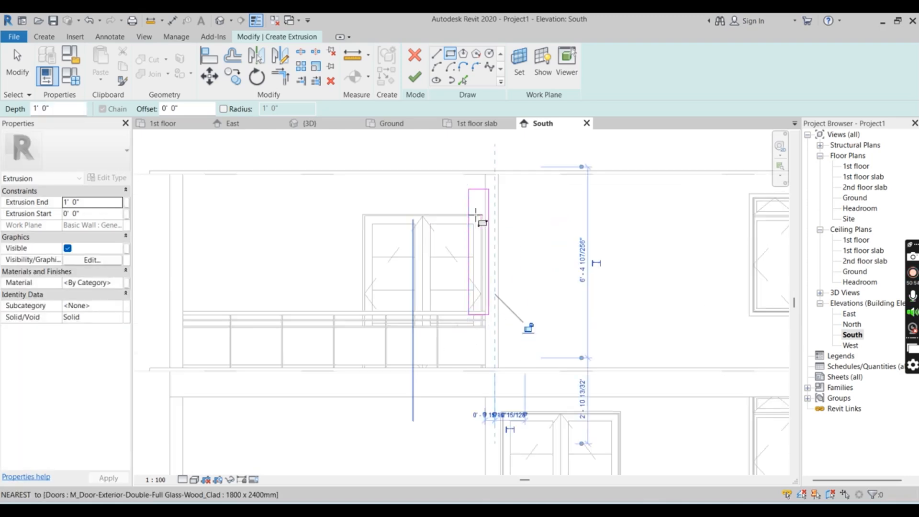
scroll(496, 201, "down", 4)
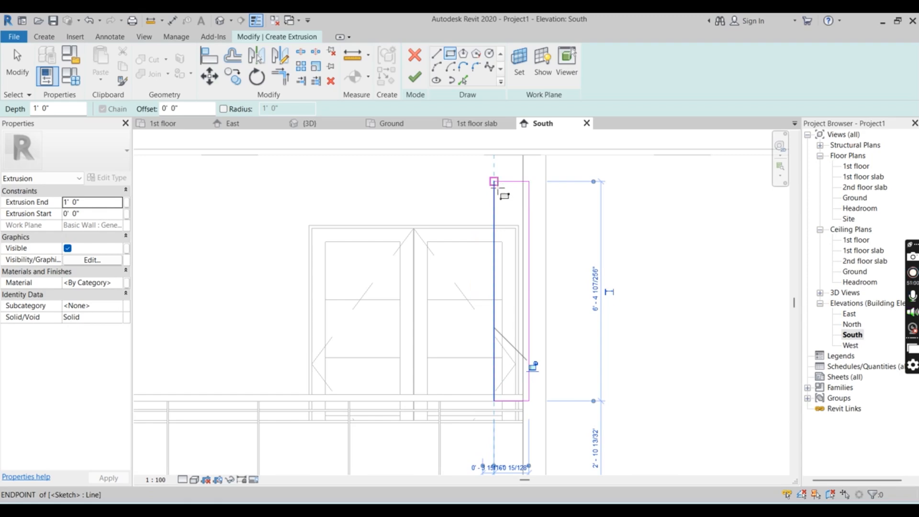
Sketch a horizontal rectangle about 15'-2" long and 9" high from the vertical rectangle's top corner to the house's outer upper corner
scroll(496, 186, "down", 4)
scroll(500, 204, "down", 2)
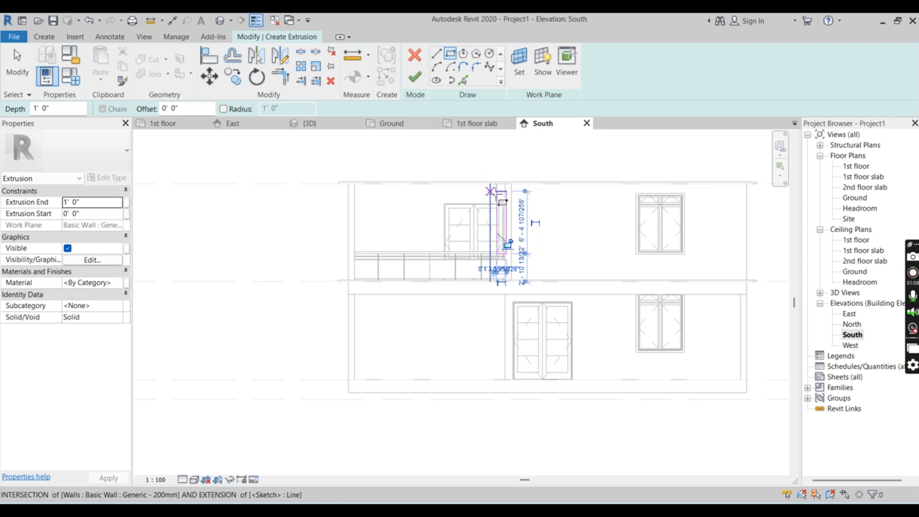
left_click(497, 190)
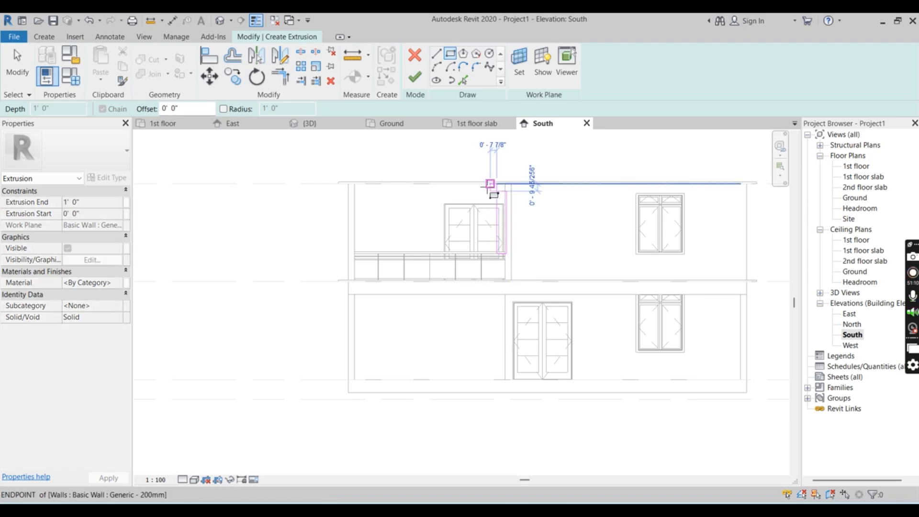
left_click(348, 184)
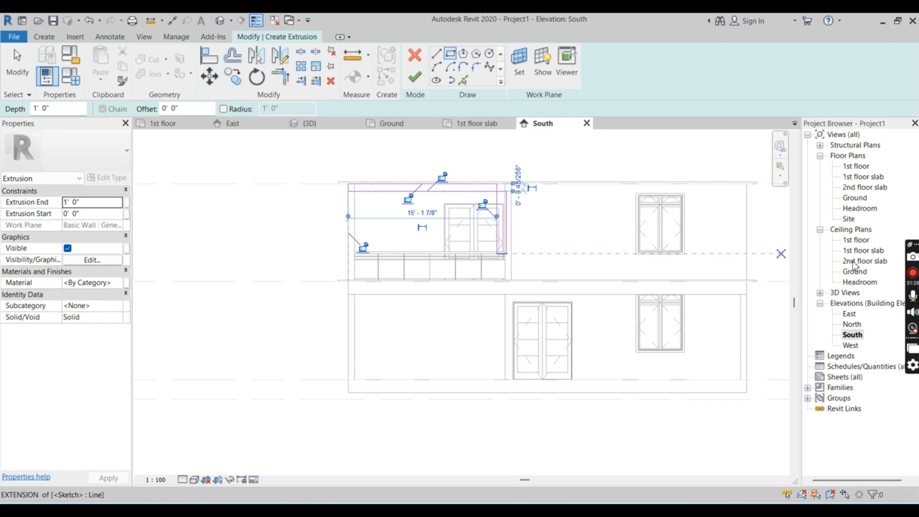
Try to sketch a thin rectangle about 16'-2" long and 4" high along the handrail from the vertical rectangle's outer bottom corner
scroll(478, 268, "up", 5)
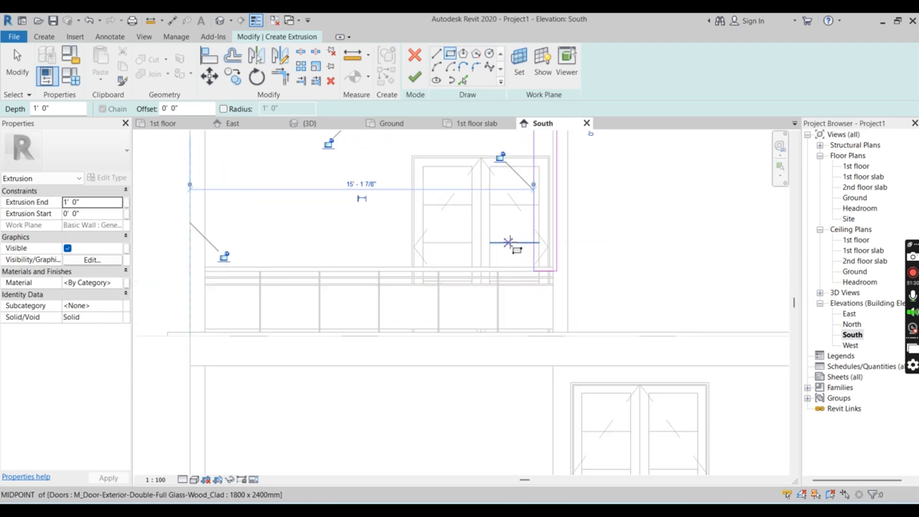
scroll(558, 289, "up", 1)
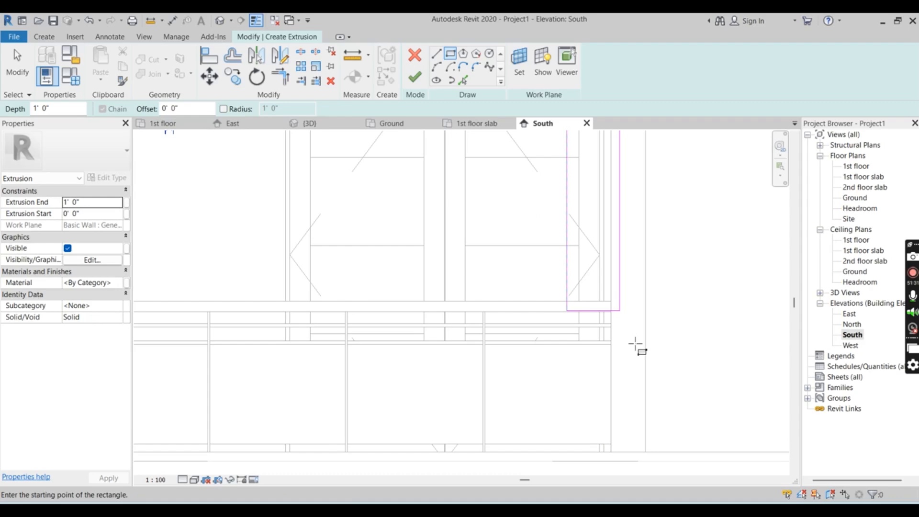
left_click(620, 312)
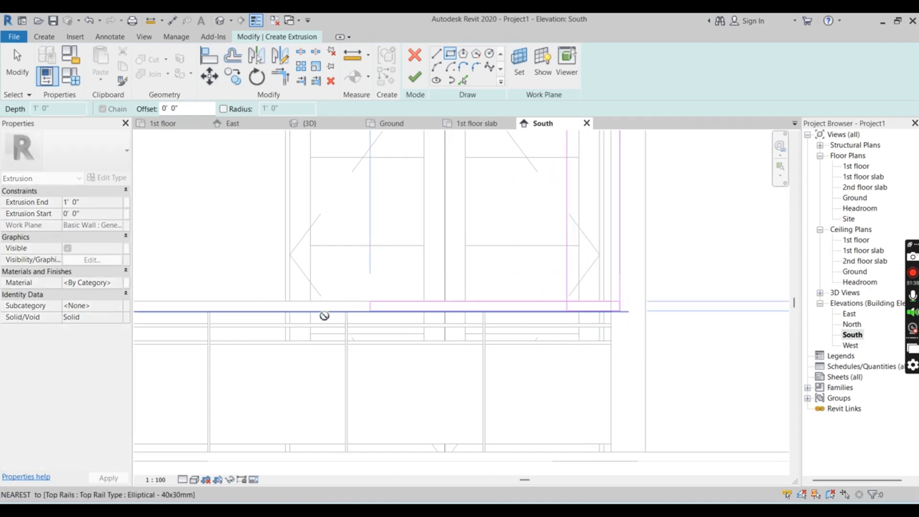
scroll(527, 307, "down", 4)
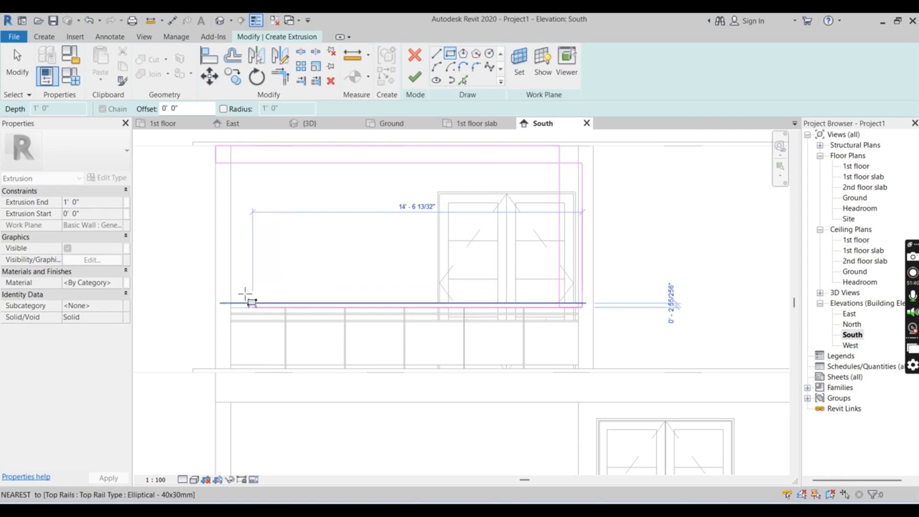
left_click(212, 302)
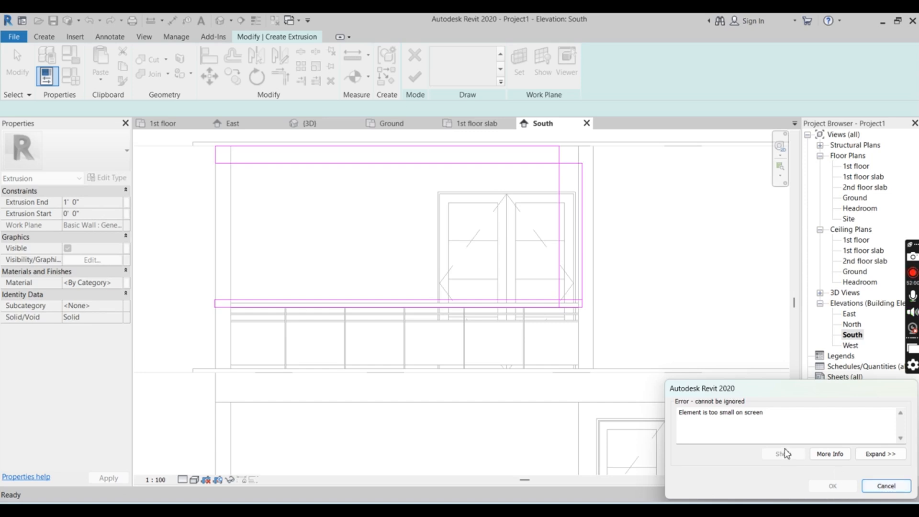
left_click(882, 455)
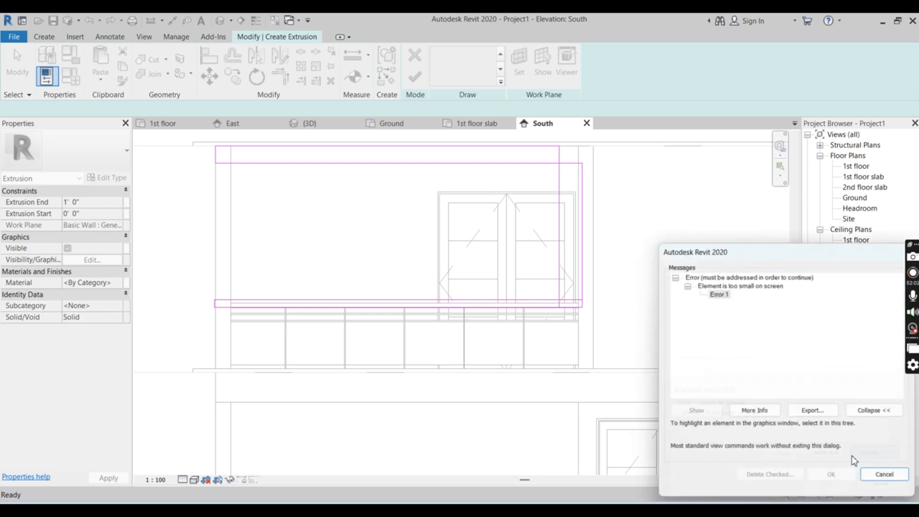
left_click(885, 476)
Sketch a rectangle about 15'-6" long and 6" high along the handrail from the vertical rectangle's inner bottom corner past the outer wall edge
scroll(384, 294, "up", 2)
scroll(424, 312, "up", 2)
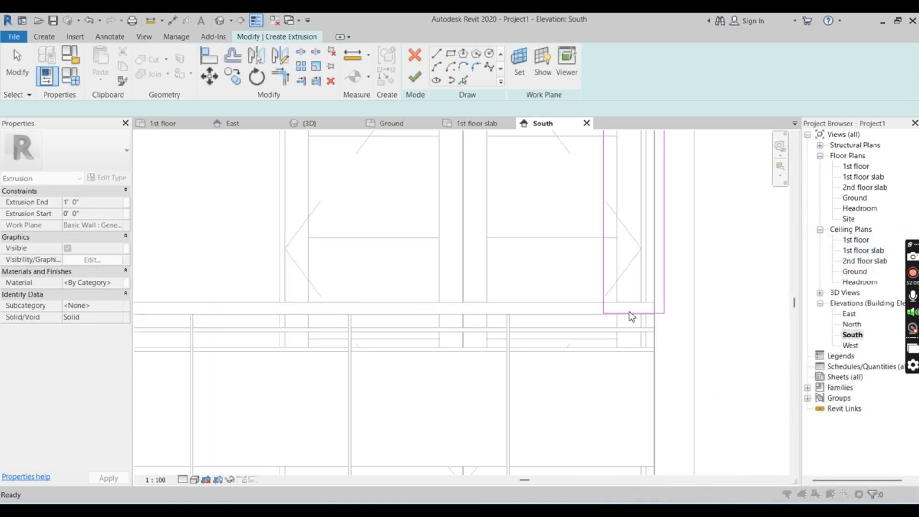
scroll(631, 316, "down", 1)
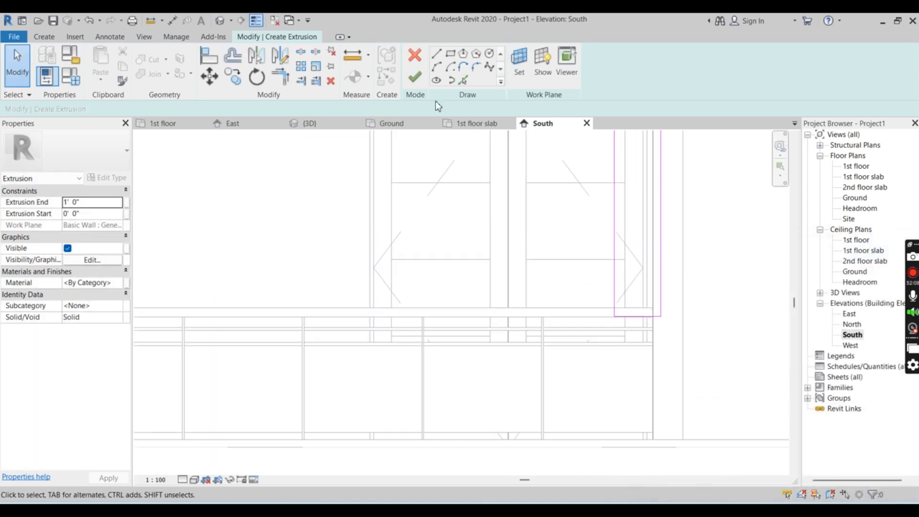
left_click(450, 53)
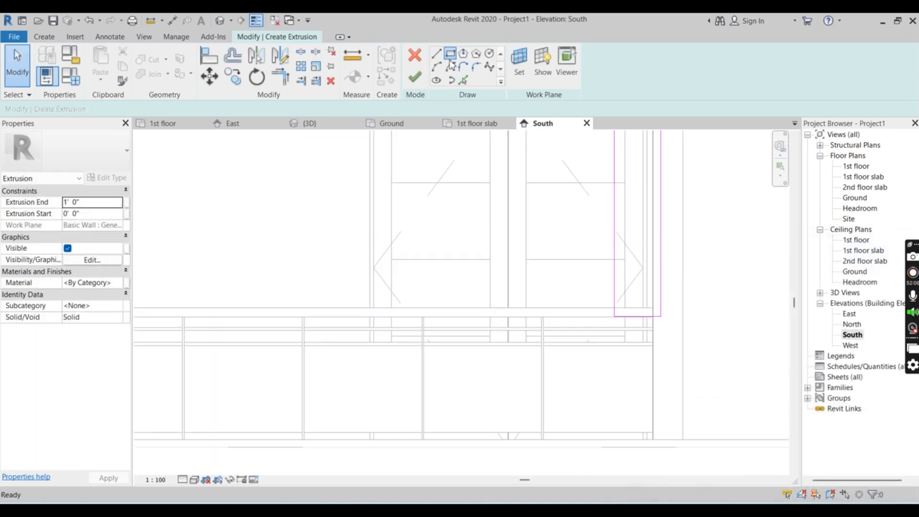
left_click(622, 323)
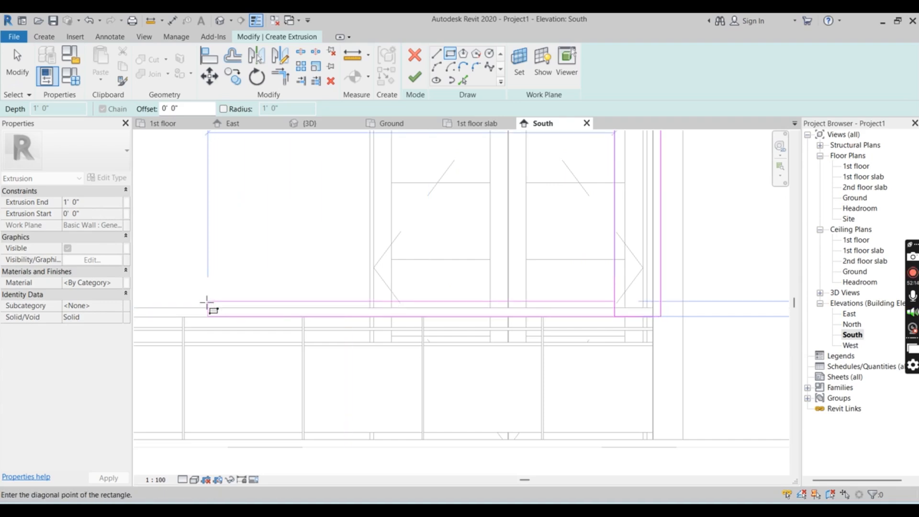
scroll(421, 302, "down", 3)
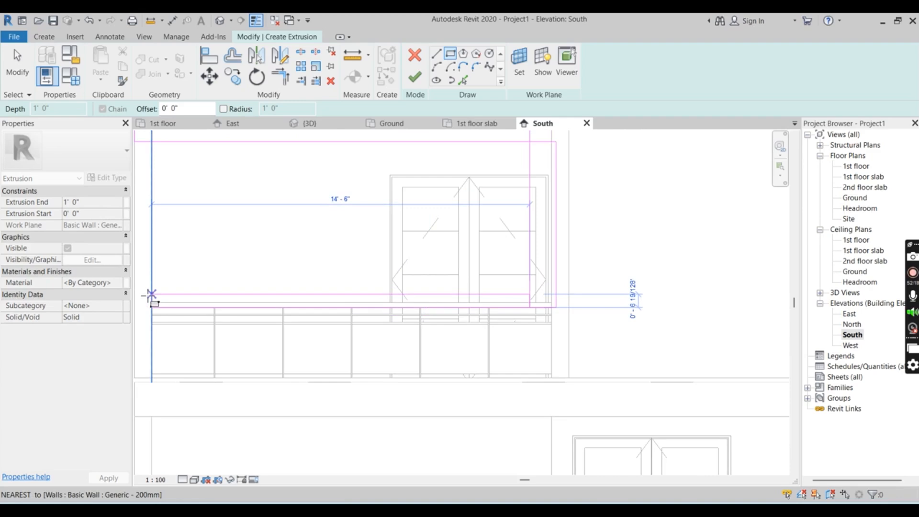
scroll(318, 302, "down", 2)
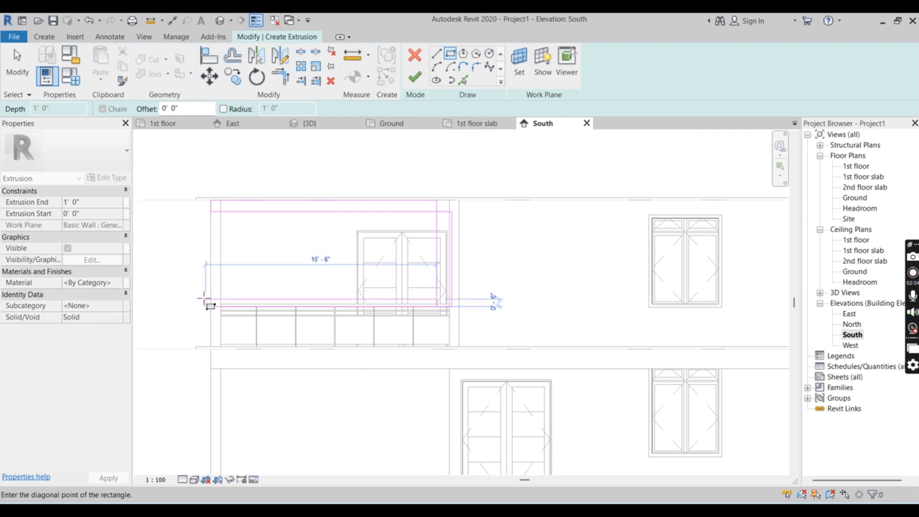
left_click(203, 299)
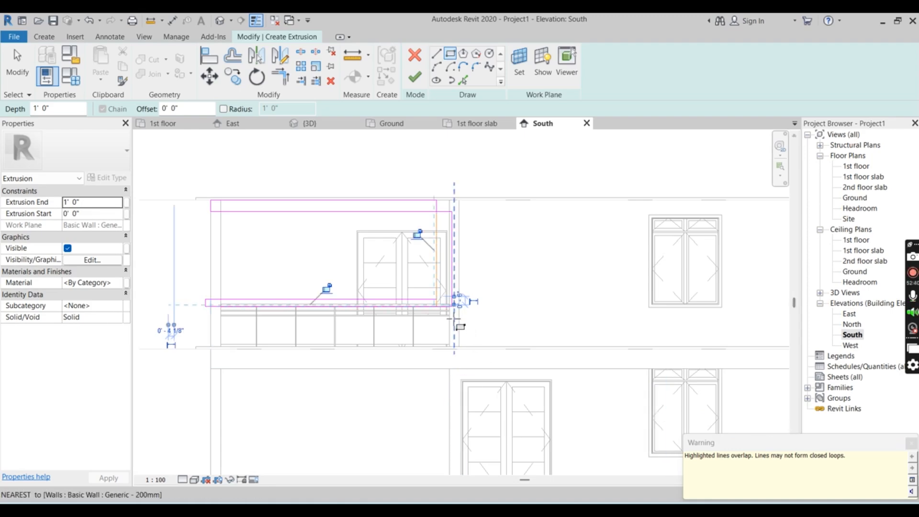
scroll(359, 299, "up", 3)
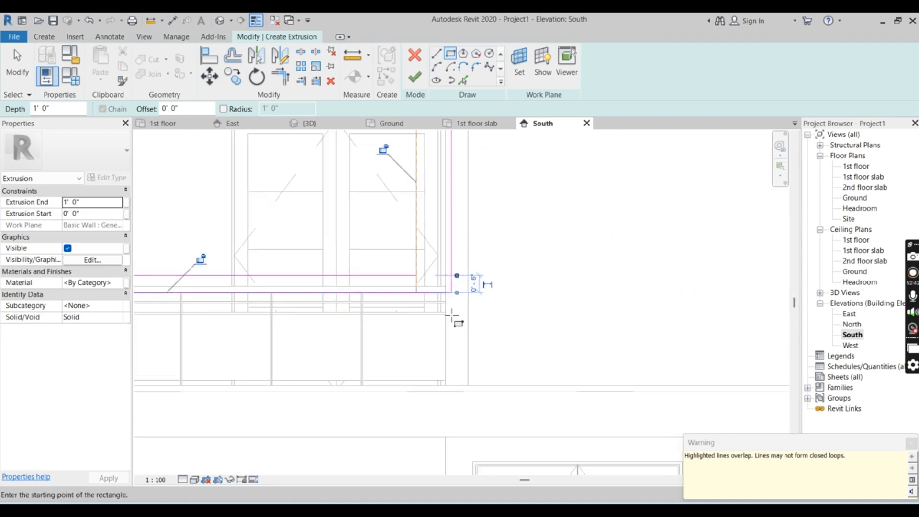
scroll(464, 354, "down", 5)
scroll(459, 278, "up", 5)
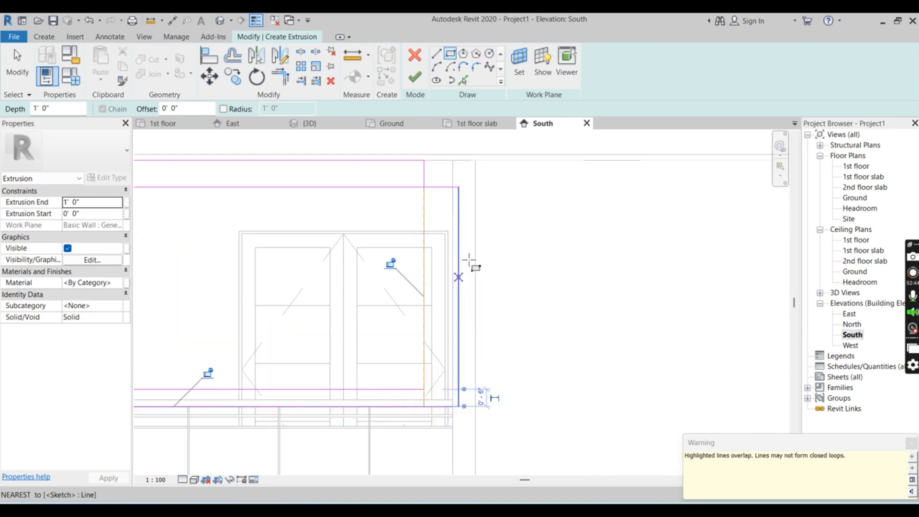
scroll(469, 261, "up", 1)
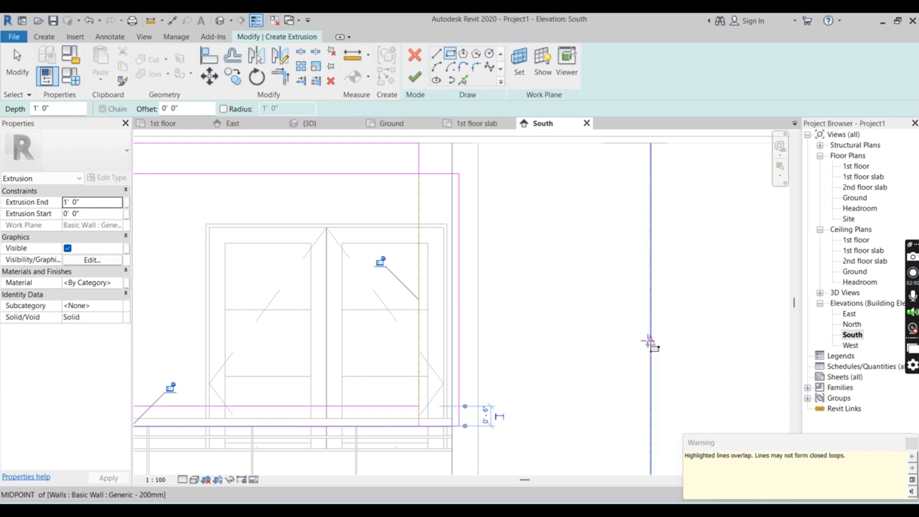
left_click(712, 326)
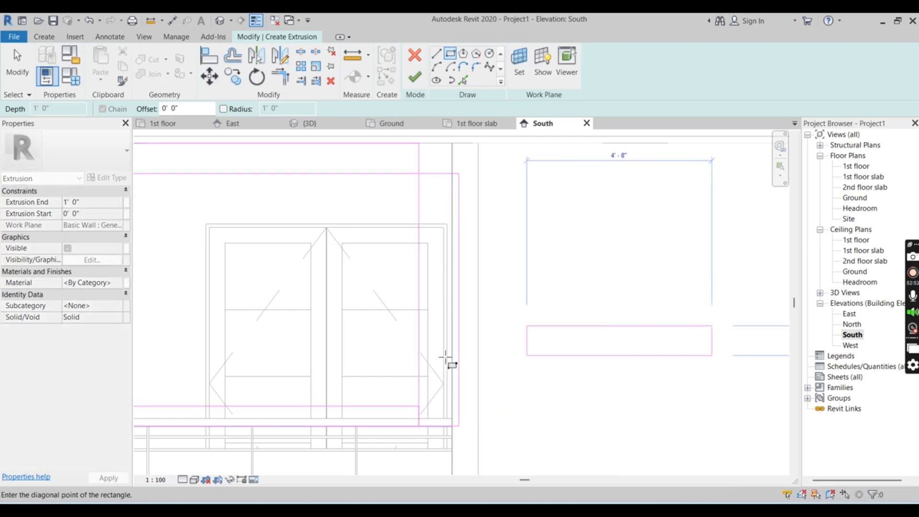
scroll(446, 353, "up", 2)
scroll(445, 353, "down", 3)
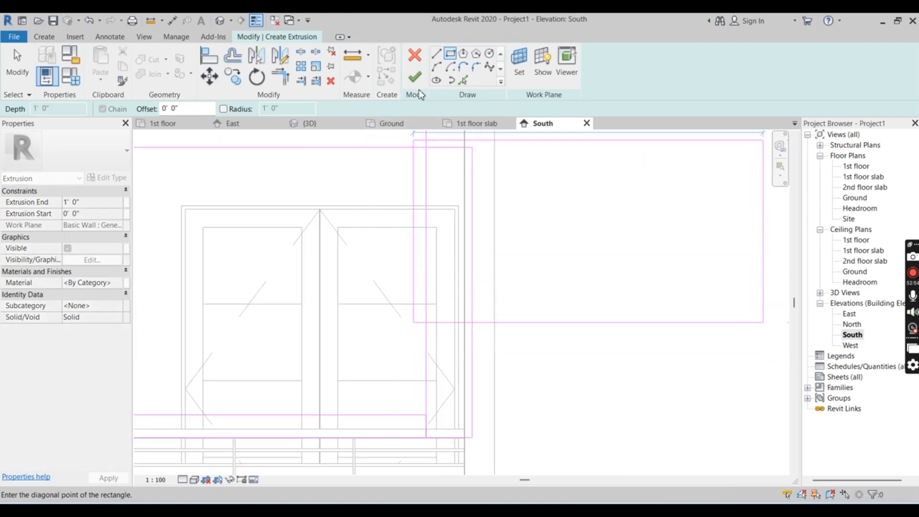
Try to finish the extrusion sketch, then quit sketching and discard the extrusion
left_click(414, 77)
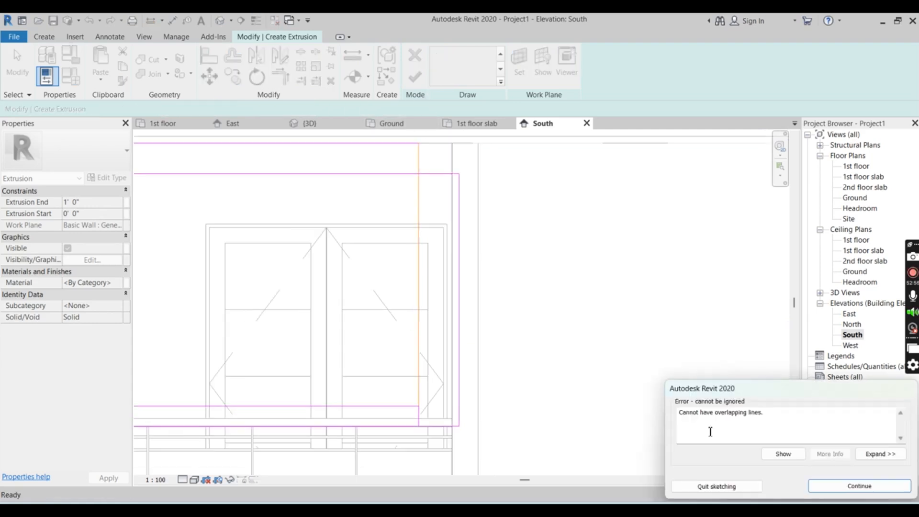
left_click(860, 486)
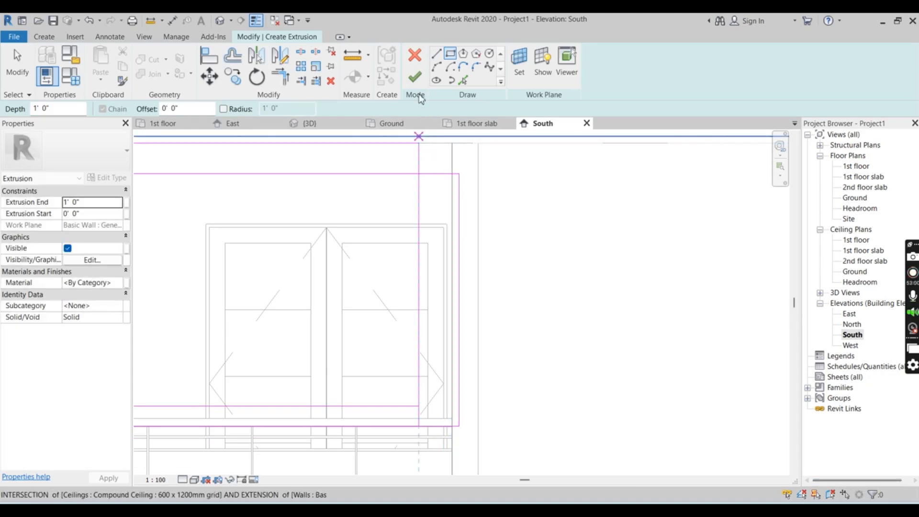
left_click(415, 76)
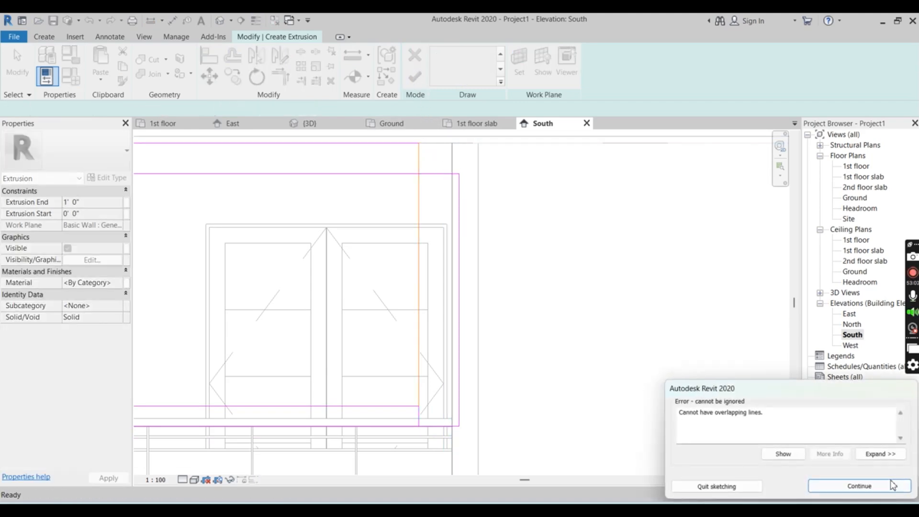
left_click(727, 487)
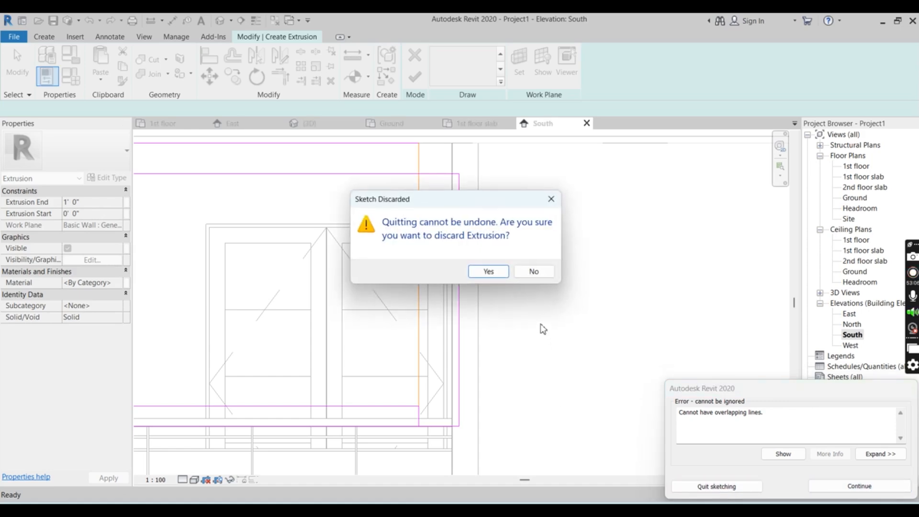
left_click(488, 271)
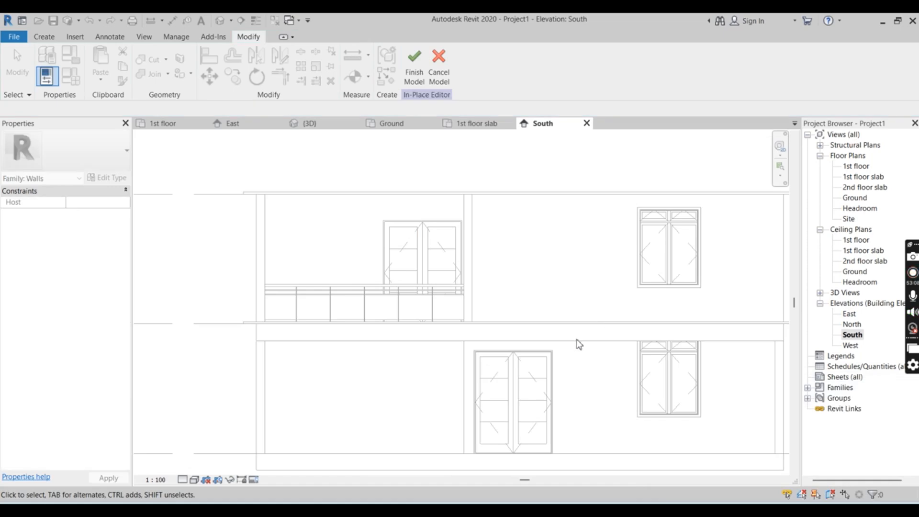
scroll(431, 353, "down", 1)
scroll(389, 297, "up", 4)
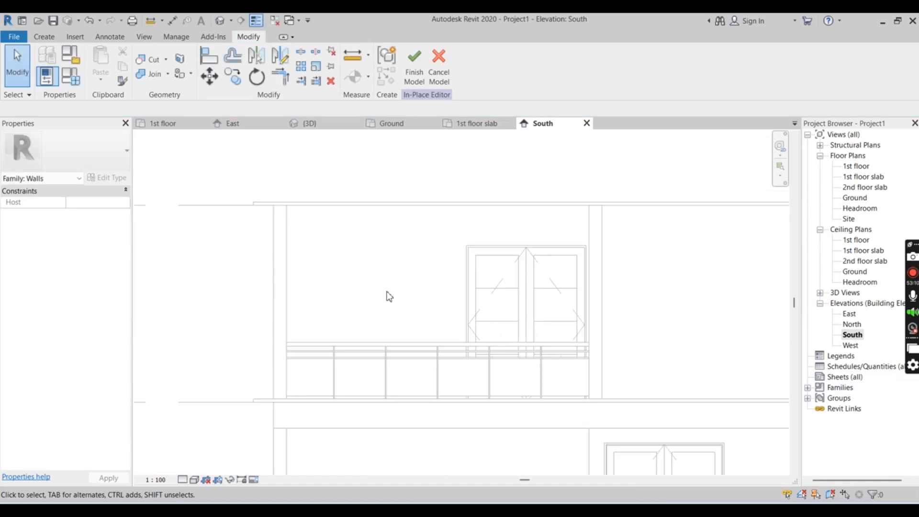
Start a new extrusion and sketch a horizontal line about 16'-8" long above the balcony door, between the two walls' outer edges
scroll(570, 222, "up", 2)
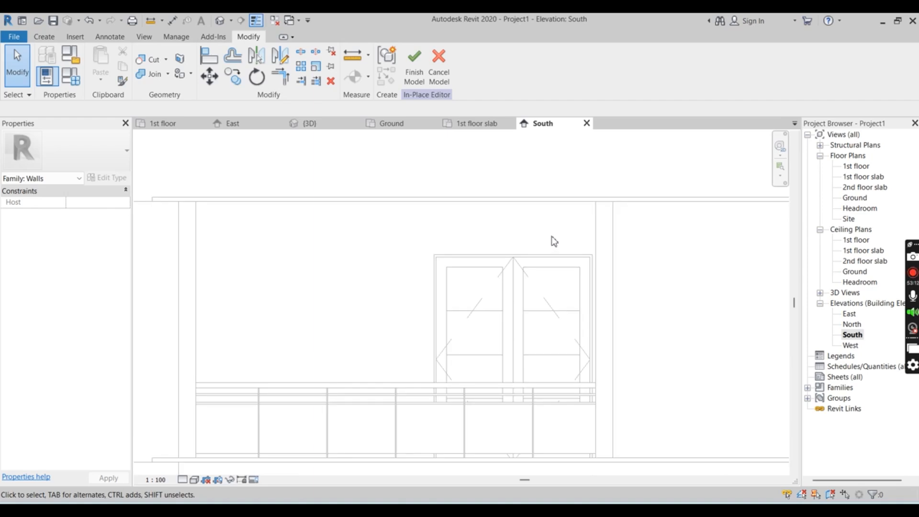
scroll(588, 344, "up", 1)
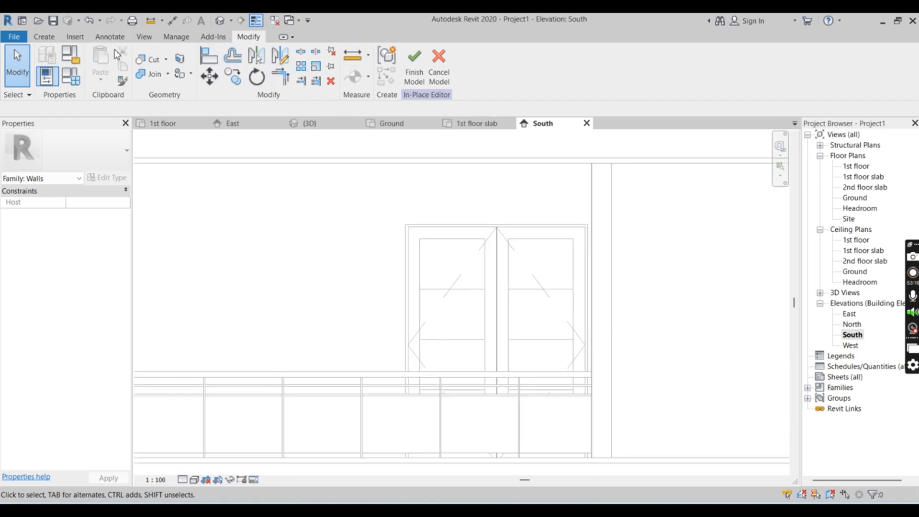
left_click(44, 36)
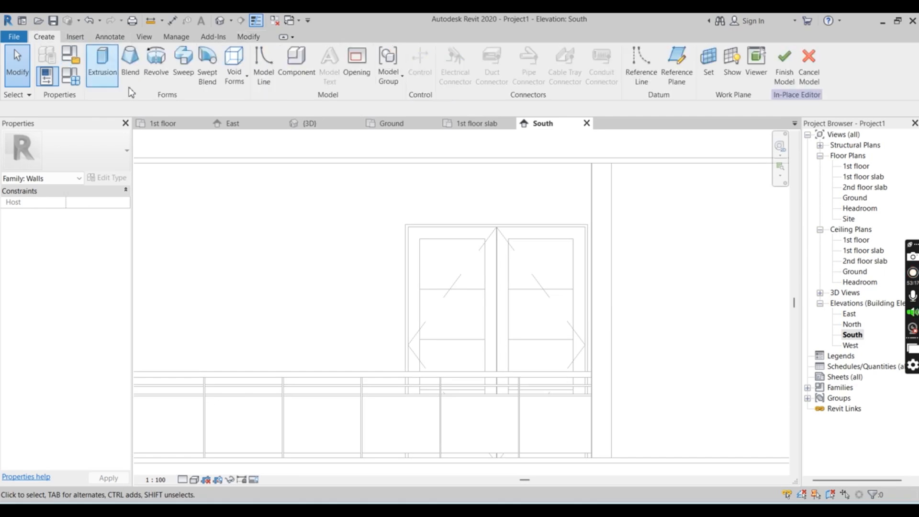
left_click(99, 61)
scroll(511, 209, "down", 2)
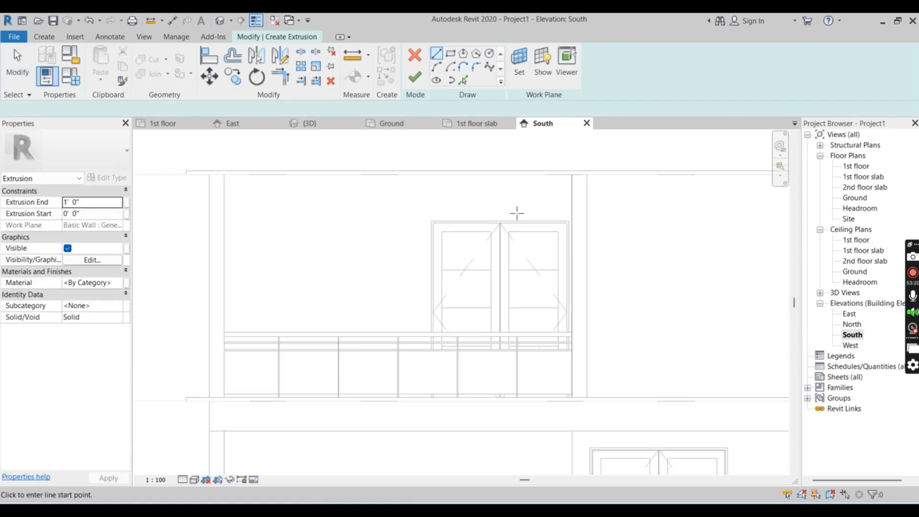
scroll(517, 213, "down", 2)
scroll(385, 199, "up", 1)
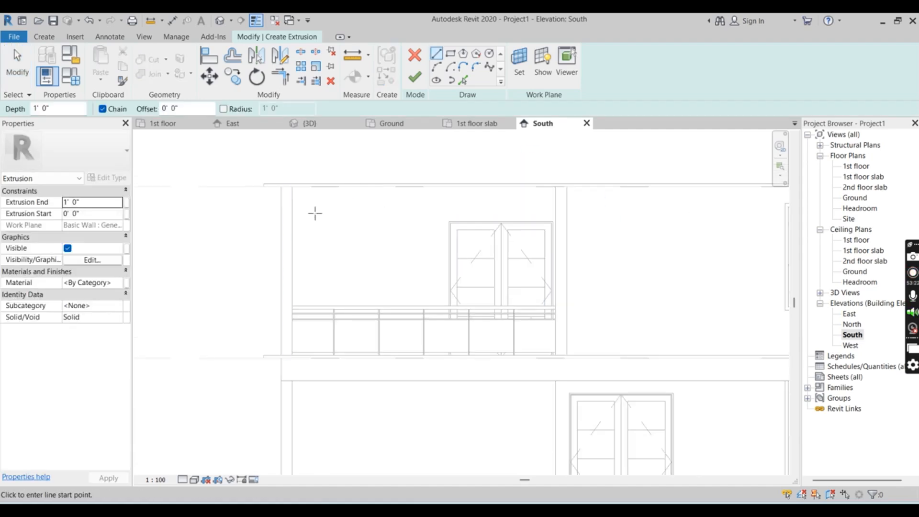
left_click(281, 203)
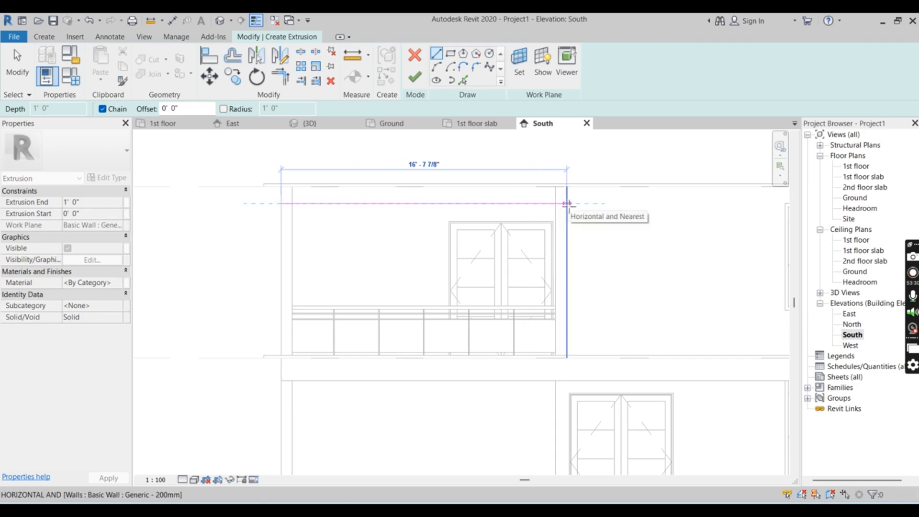
left_click(567, 203)
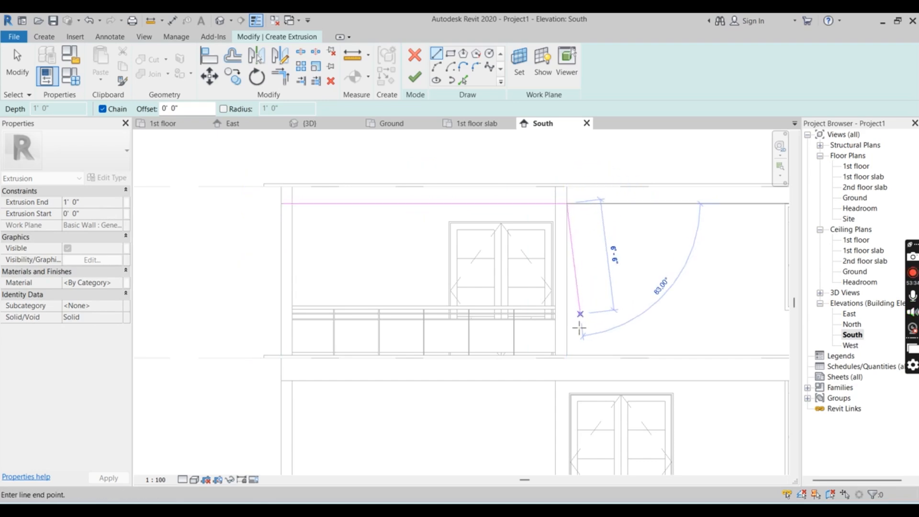
Sketch a vertical line about 6'-2" long down the wall's outer edge to handrail level, and restart the line chain from its lower end
scroll(581, 328, "up", 4)
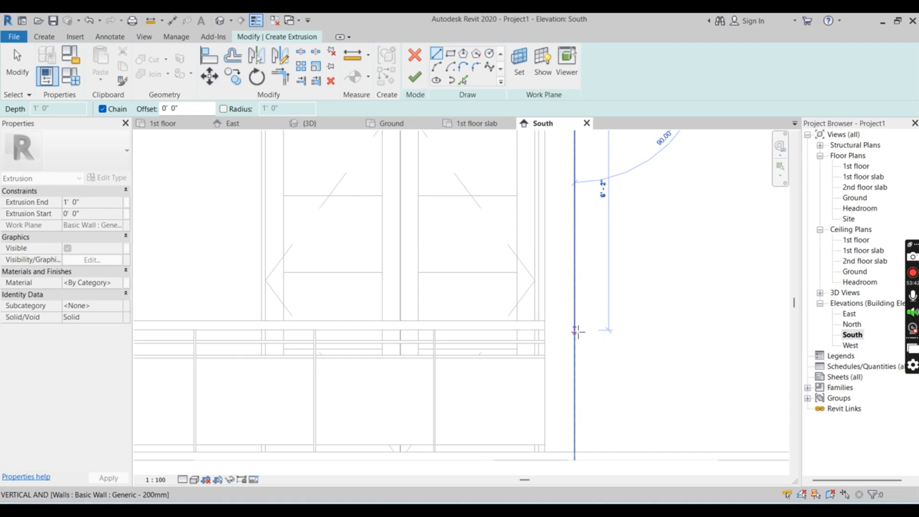
left_click(574, 331)
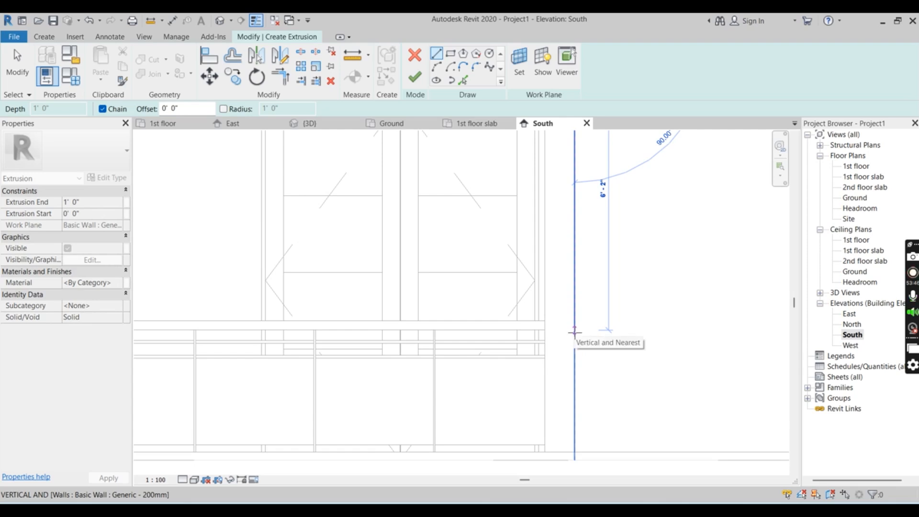
key("Escape")
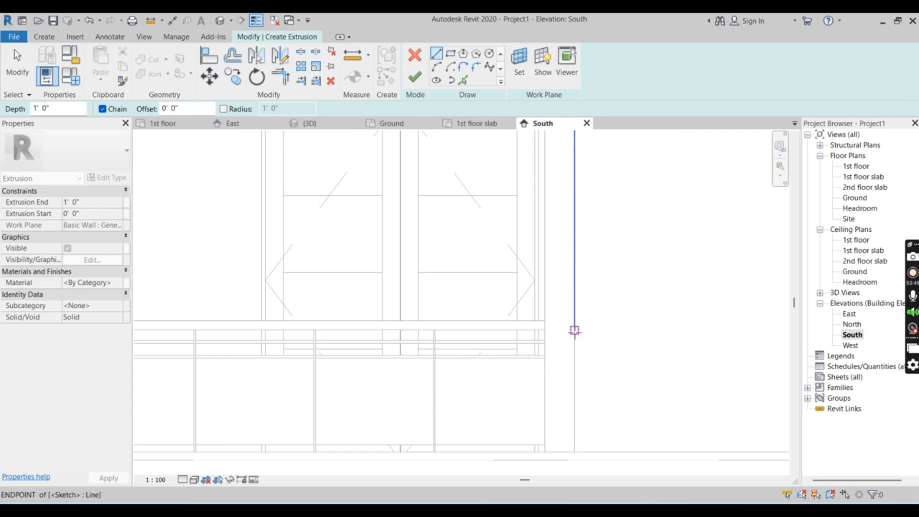
left_click(574, 330)
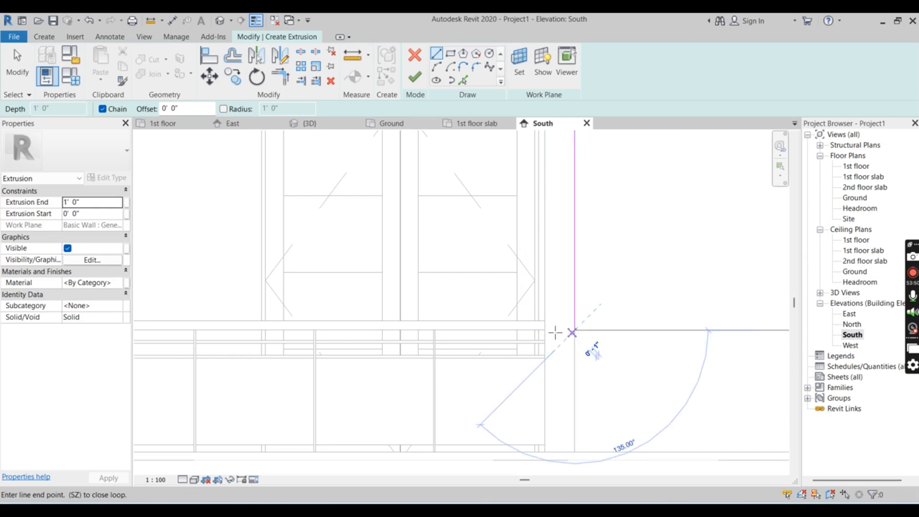
Sketch a horizontal line about 4" long from the vertical line's lower end inward to the wall's centreline
scroll(618, 345, "down", 4)
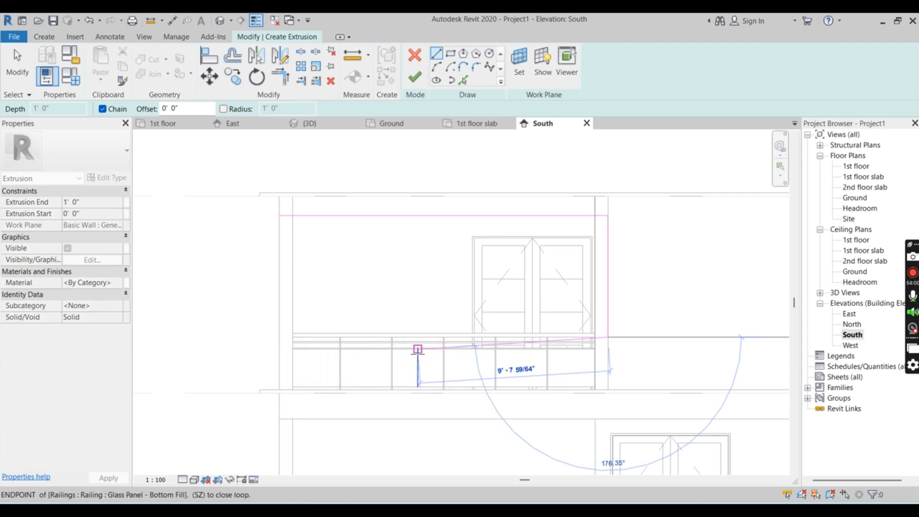
scroll(583, 314, "up", 3)
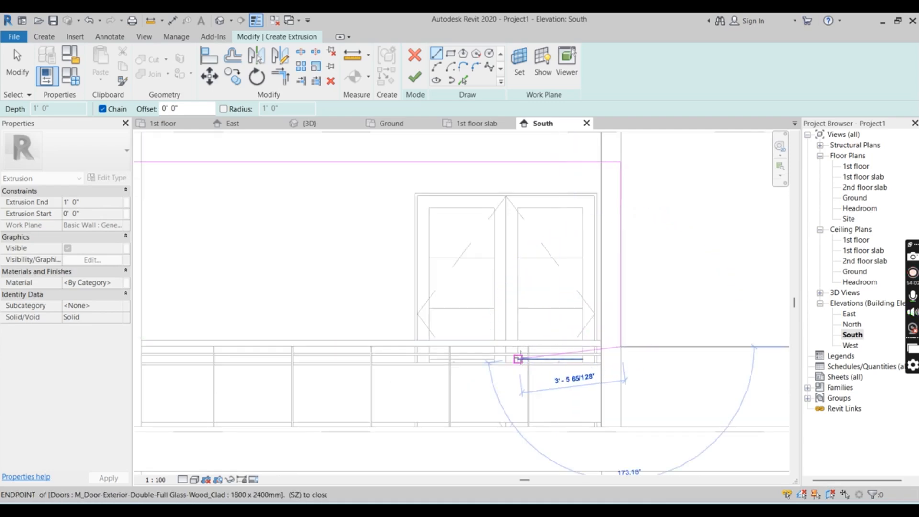
scroll(569, 348, "up", 2)
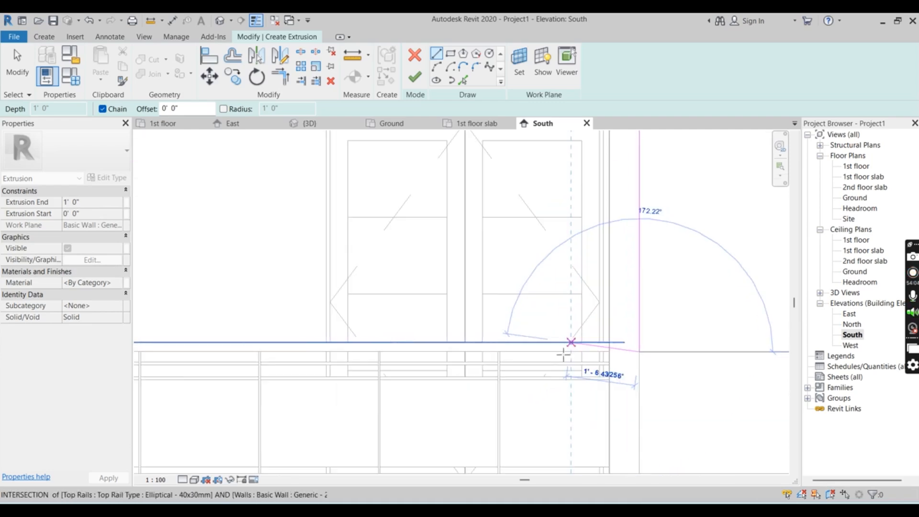
scroll(554, 364, "down", 2)
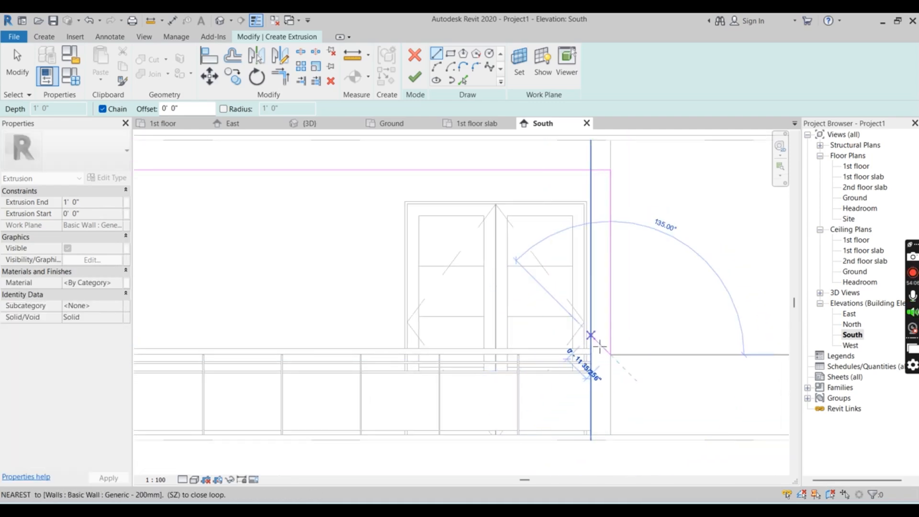
scroll(615, 354, "up", 1)
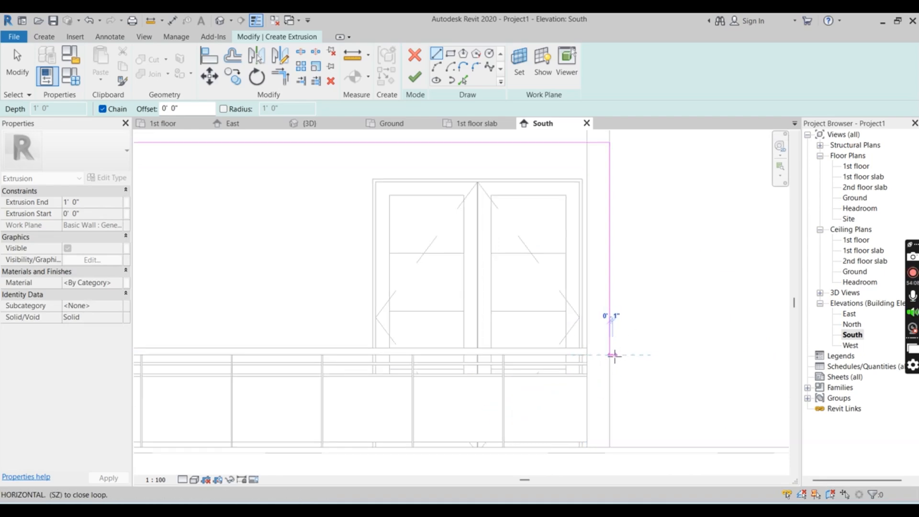
left_click(613, 355)
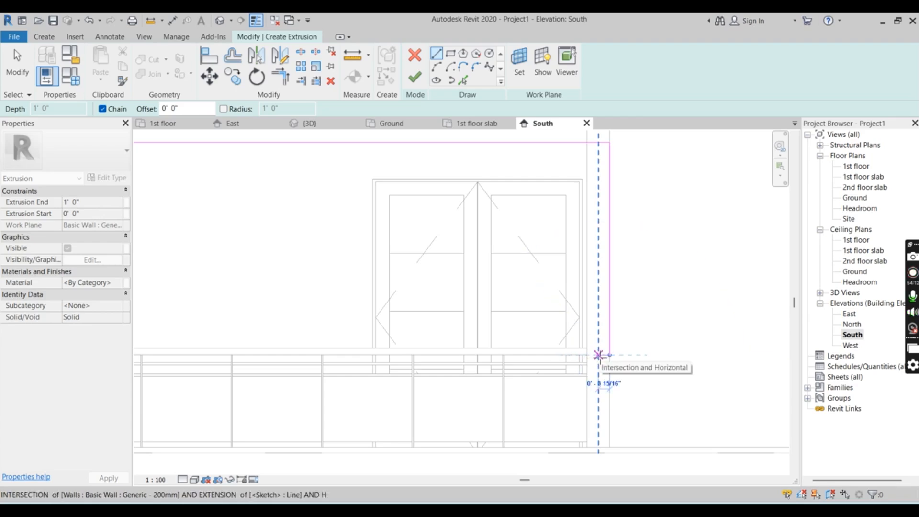
left_click(599, 355)
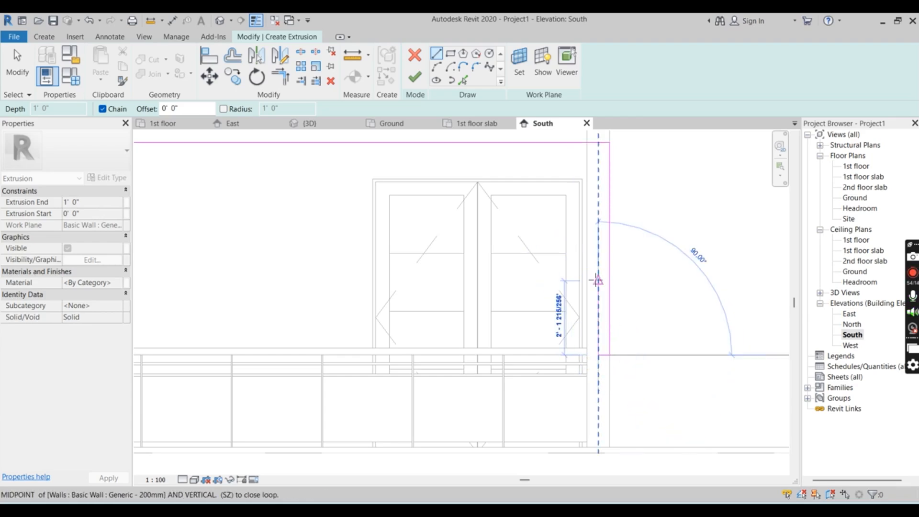
Sketch a vertical line about 5'-11" long up the wall's centreline, ending just below the upper horizontal line
scroll(597, 314, "down", 2)
scroll(598, 182, "up", 5)
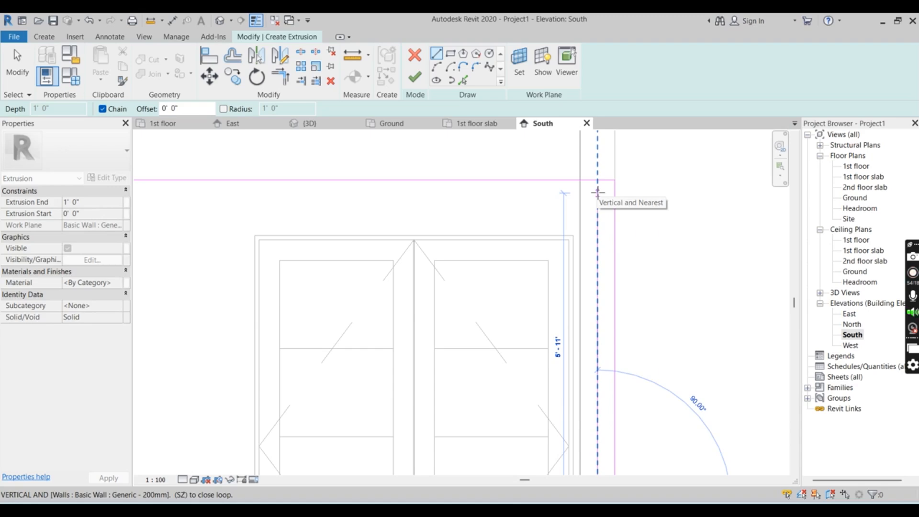
left_click(597, 193)
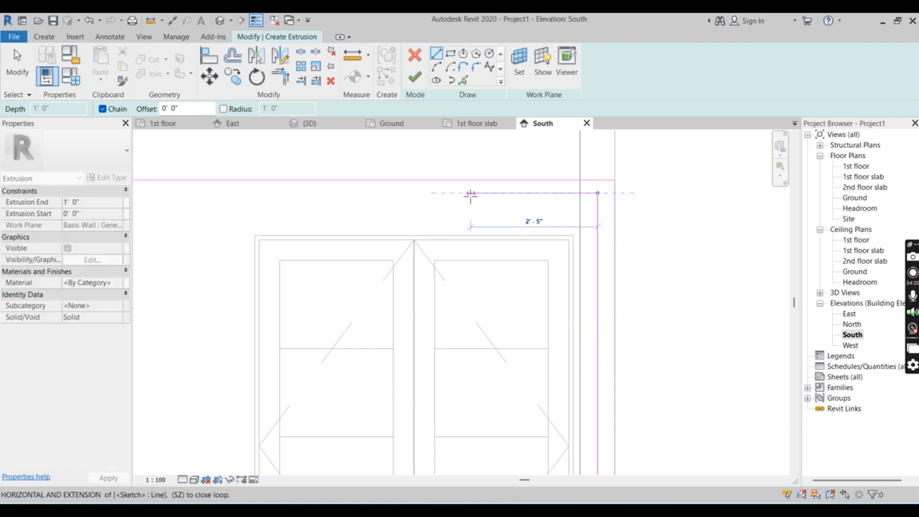
Sketch the lower horizontal line about 16'-4" long back to the house's outer wall edge and close the frame profile with a vertical line
scroll(554, 206, "down", 3)
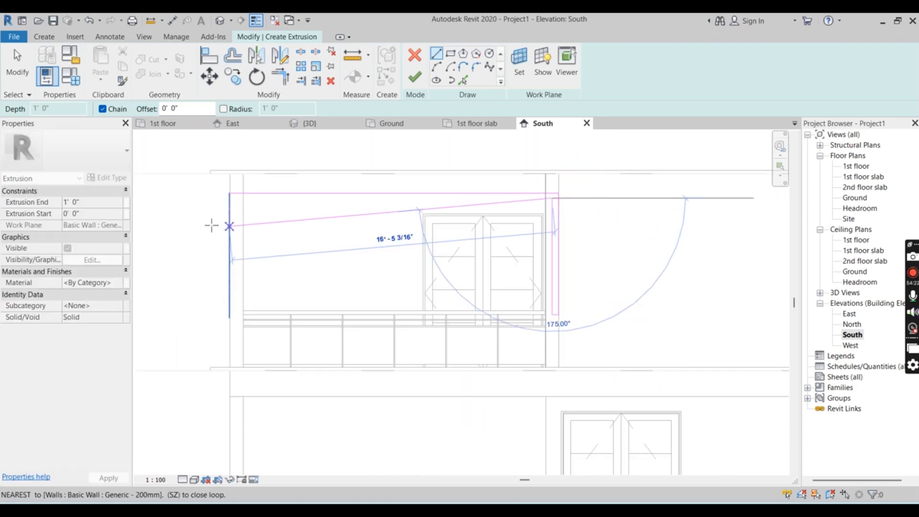
scroll(232, 201, "up", 4)
scroll(233, 206, "up", 3)
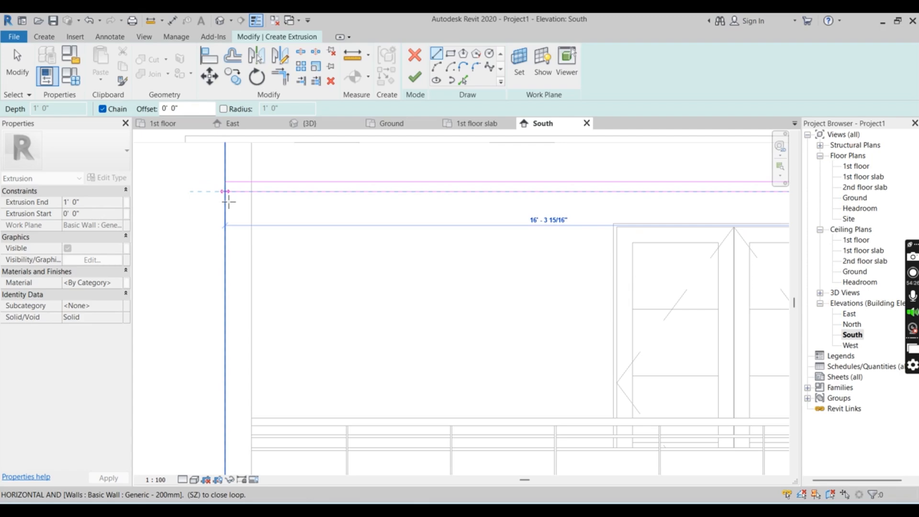
left_click(225, 191)
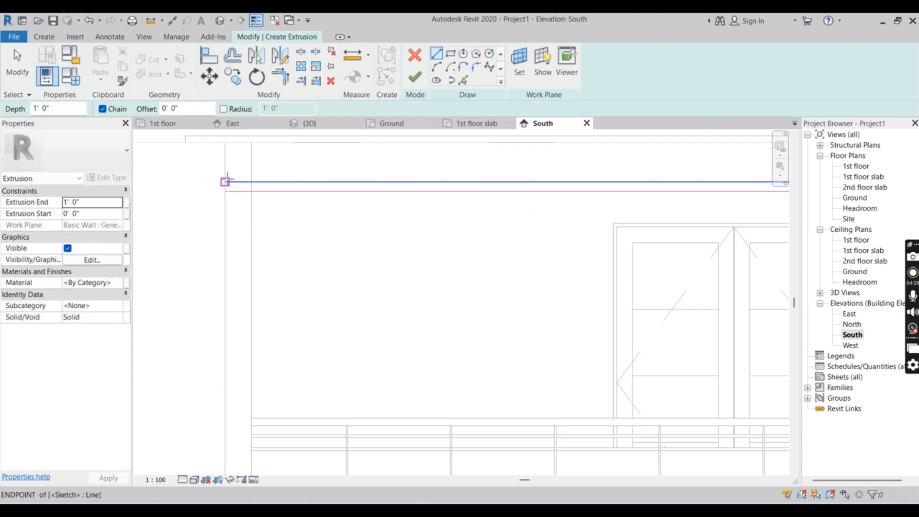
left_click(225, 182)
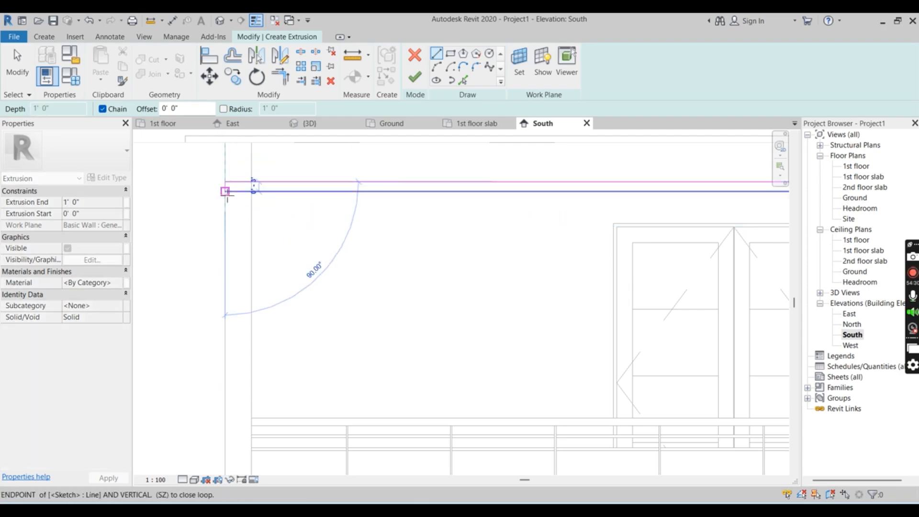
left_click(225, 191)
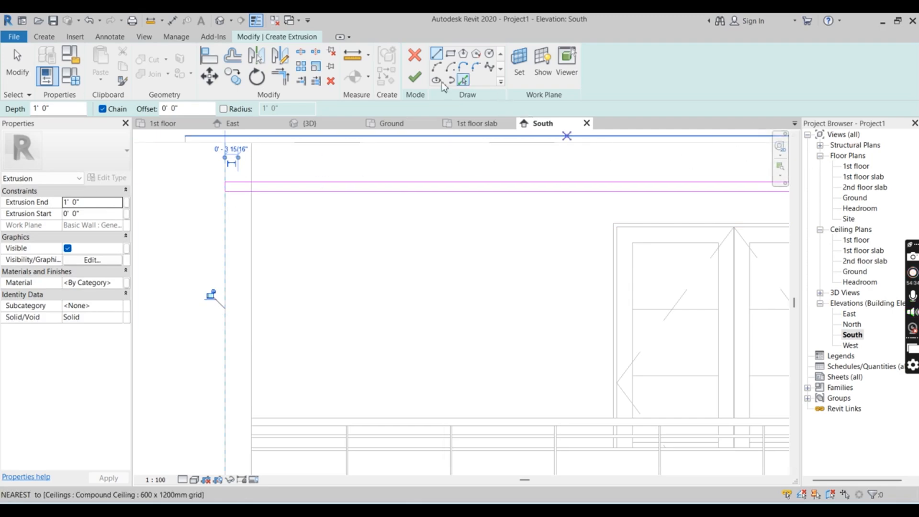
Sketch a small rectangle beside the balcony-side upper corner of the upper-floor casement window
scroll(250, 200, "down", 4)
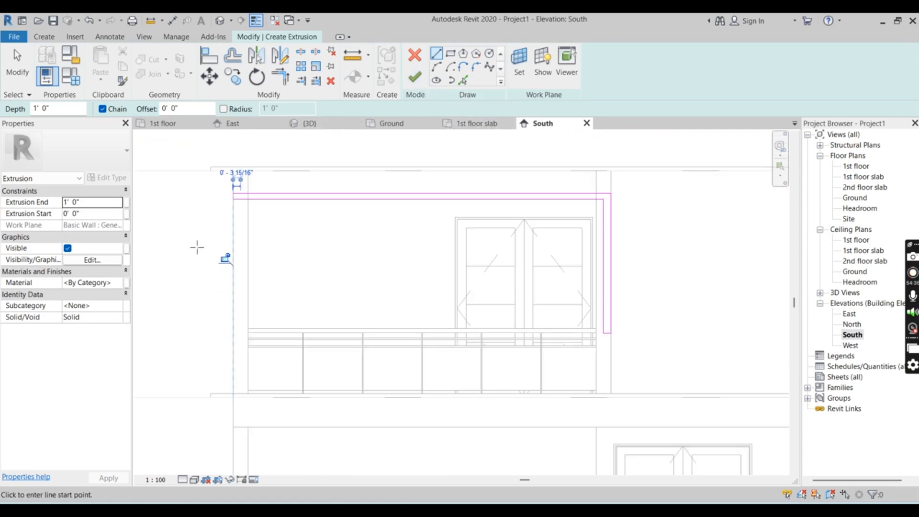
scroll(197, 247, "down", 4)
scroll(593, 205, "up", 1)
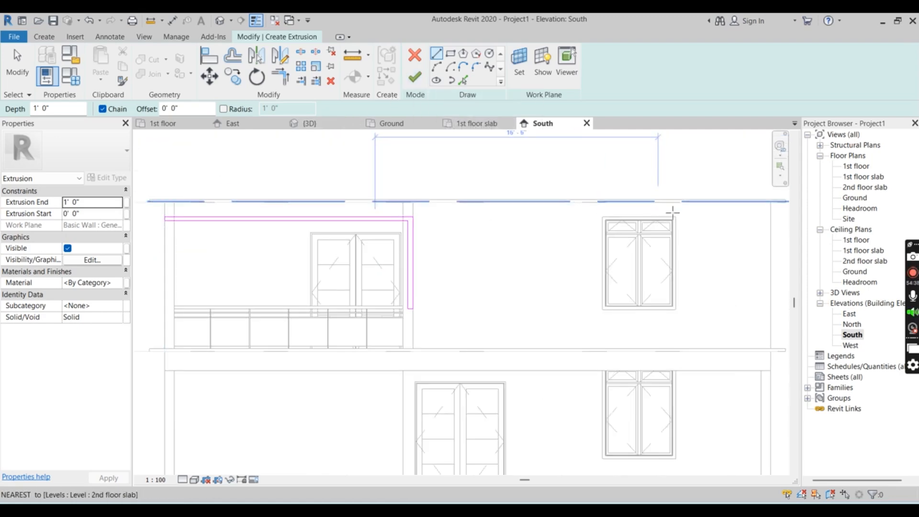
scroll(672, 210, "up", 2)
scroll(674, 220, "up", 1)
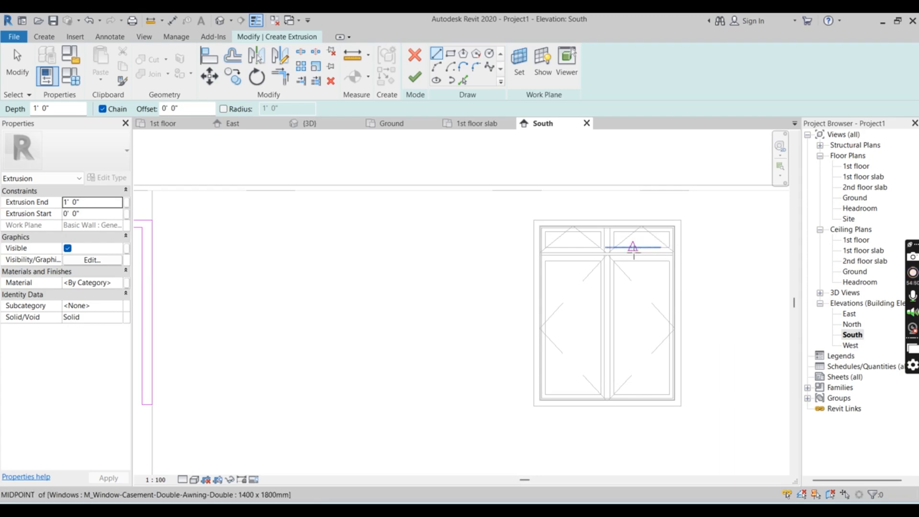
scroll(484, 246, "down", 3)
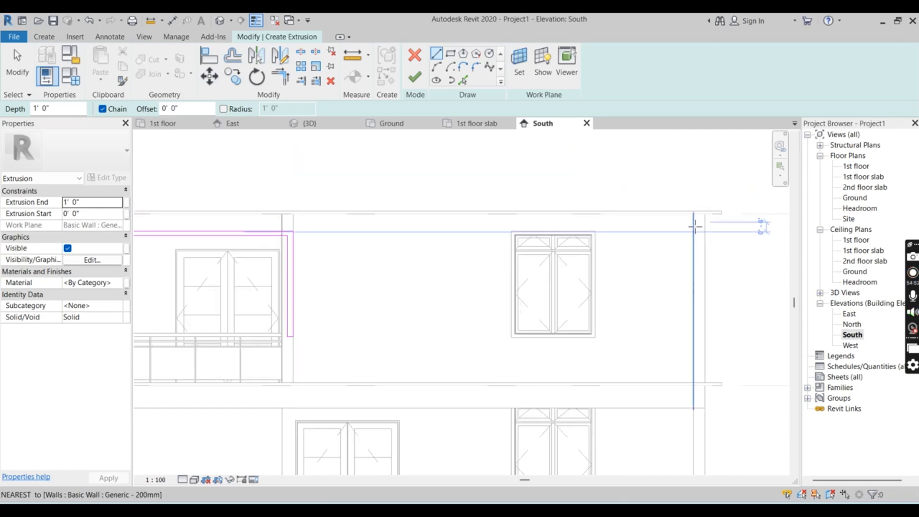
scroll(695, 226, "up", 2)
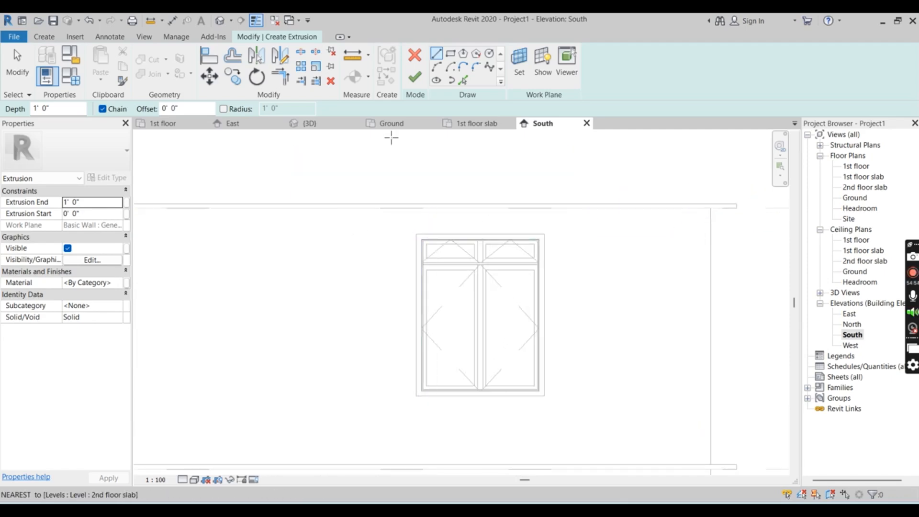
left_click(450, 55)
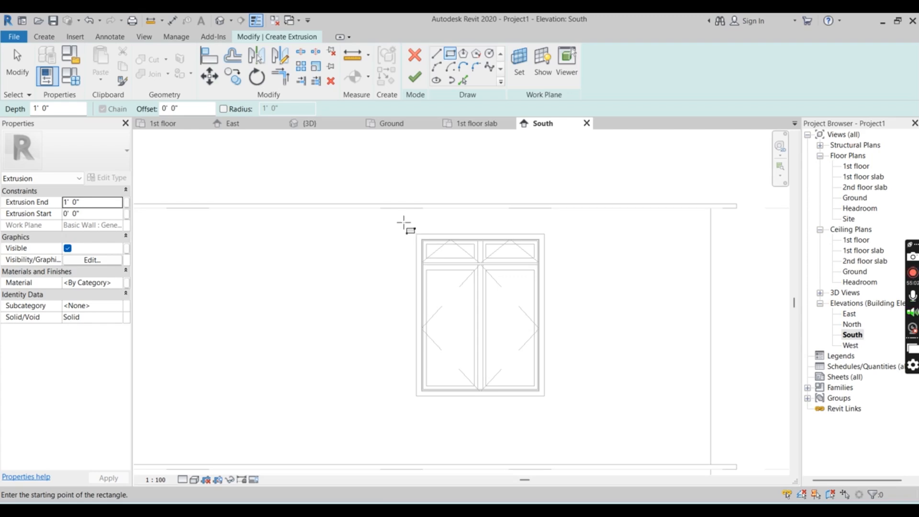
left_click(404, 223)
left_click(435, 240)
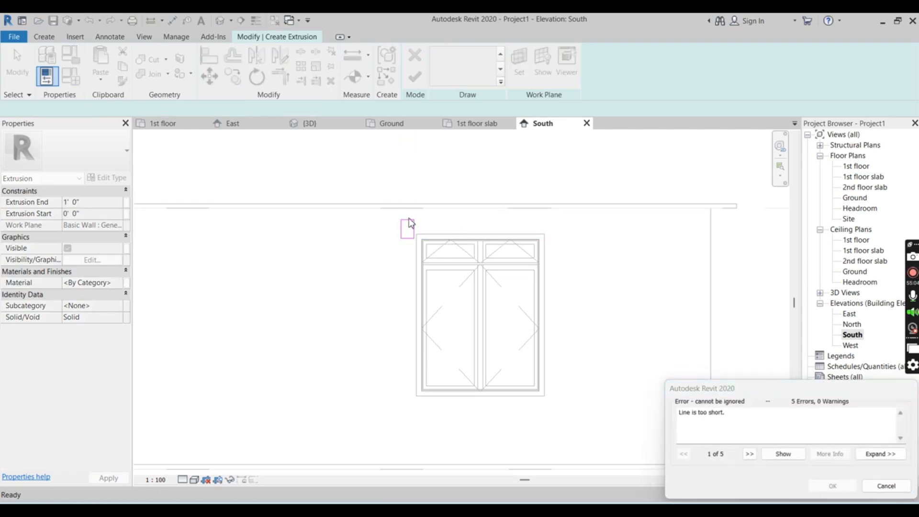
left_click(886, 486)
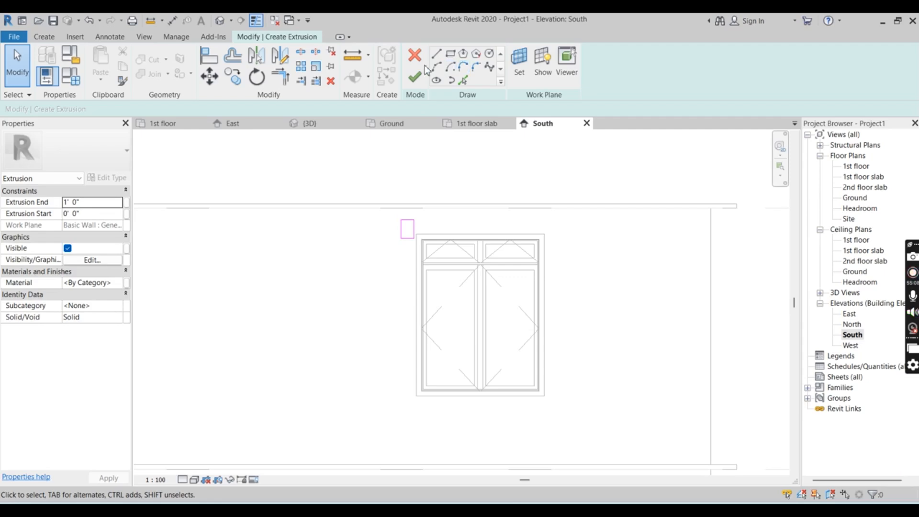
Undo the small rectangle sketched beside the upper-floor window's upper corner
left_click(450, 54)
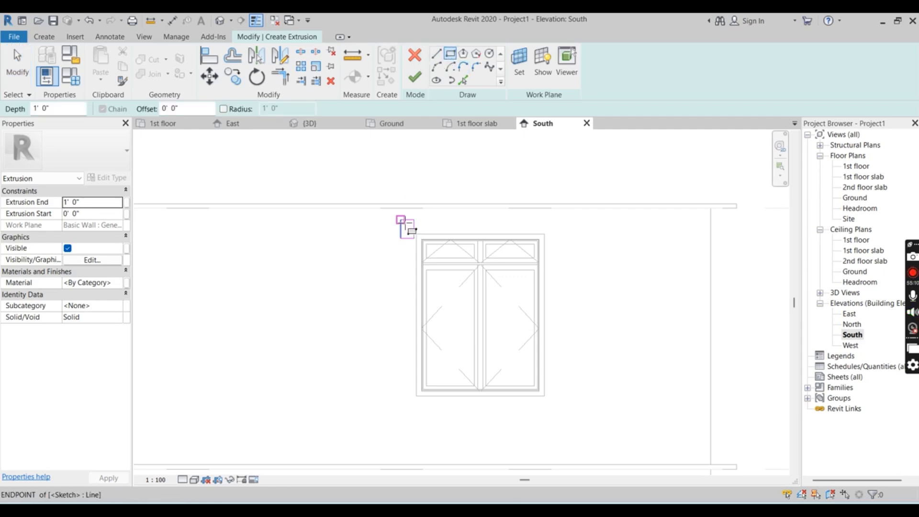
left_click(412, 233)
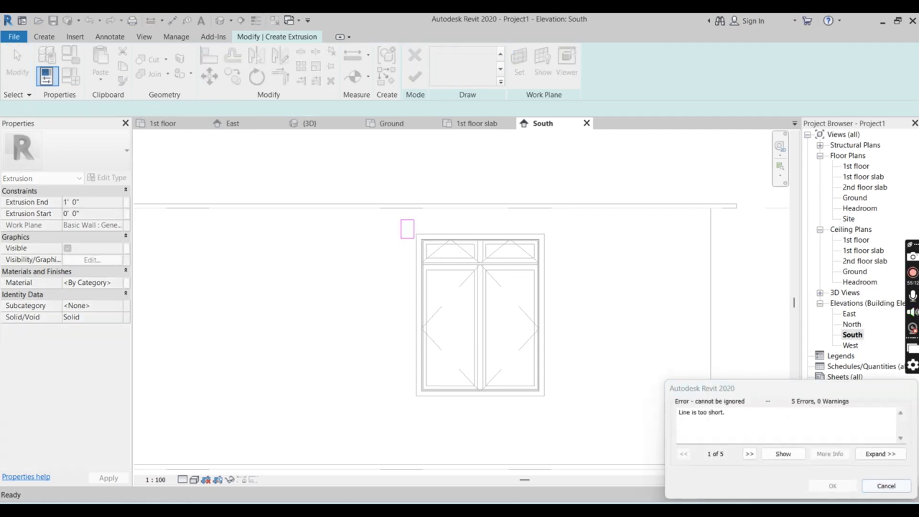
left_click(886, 486)
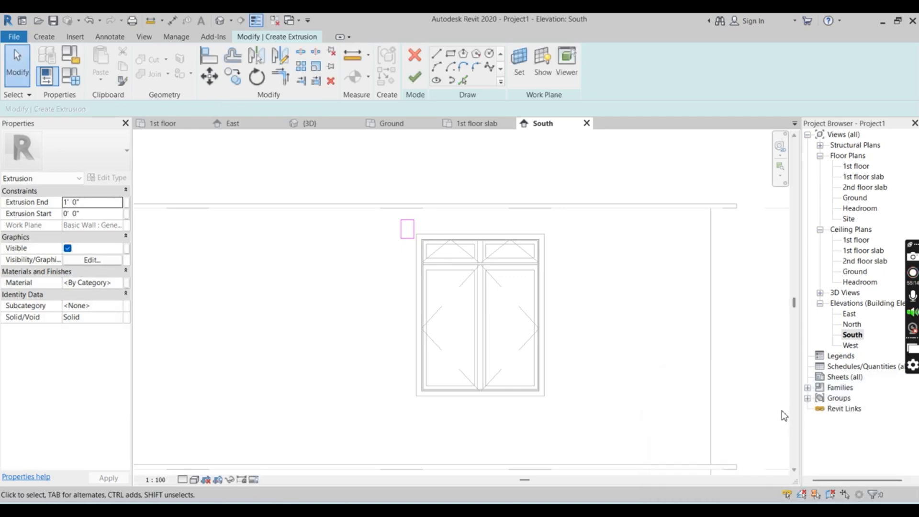
key("ctrl+z")
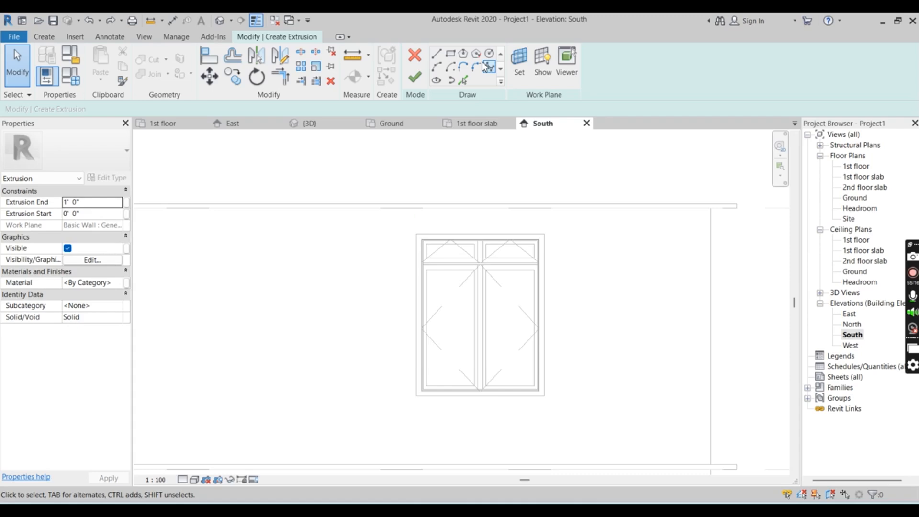
Sketch a rectangle about 11'-9" by 6" along the upper-floor window's top out to the outer wall edge and finish the 1'-0" extrusion
left_click(452, 57)
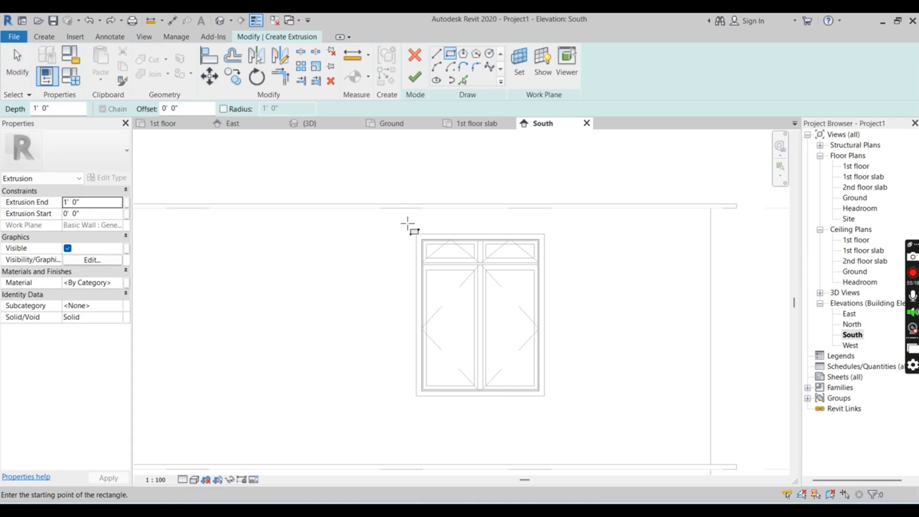
left_click(407, 223)
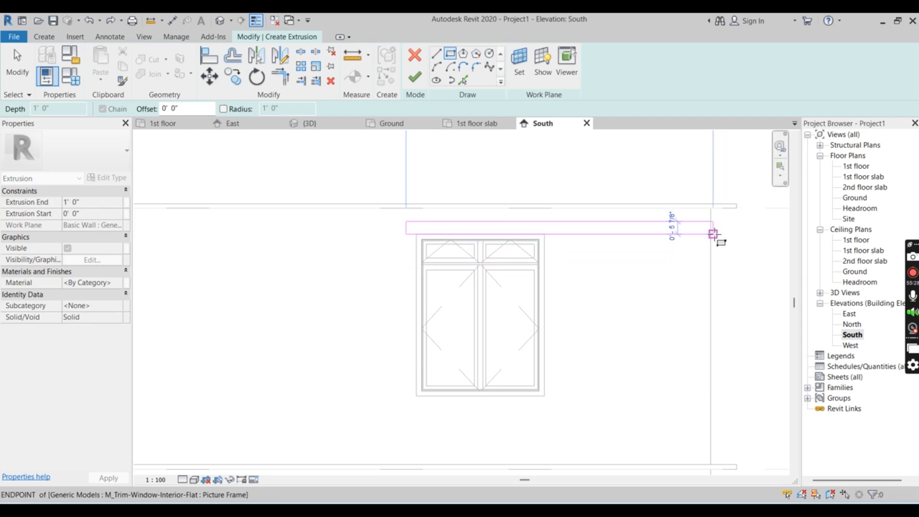
left_click(713, 233)
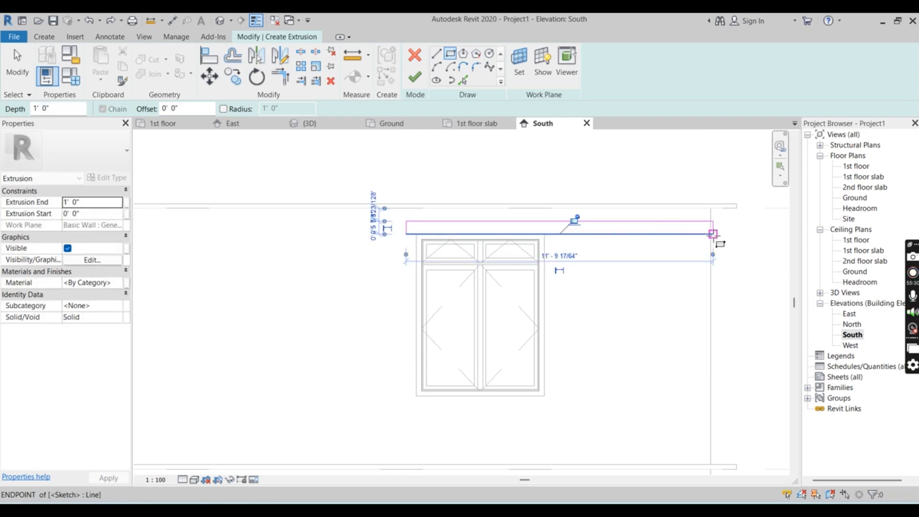
left_click(413, 78)
Inspect the extruded balcony frame and the band above the upper-floor window in the South elevation and from several angles in 3D
scroll(650, 213, "down", 1)
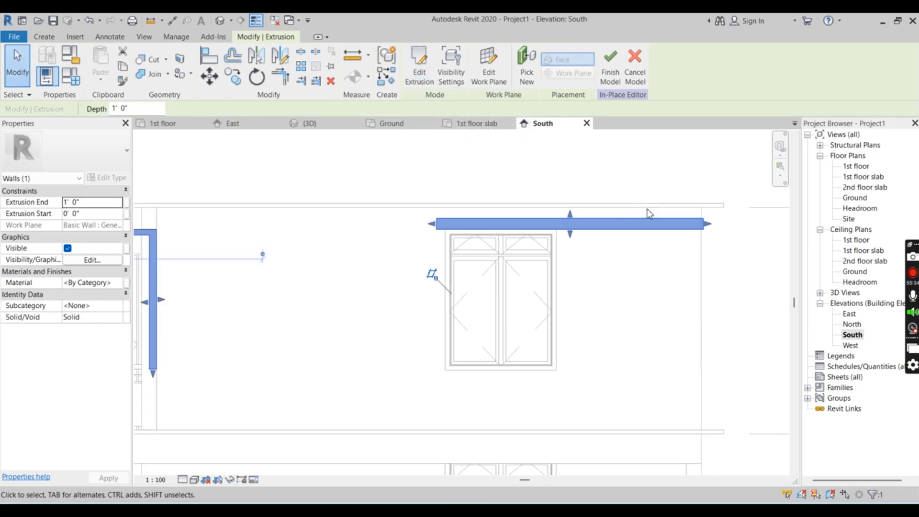
scroll(649, 213, "down", 3)
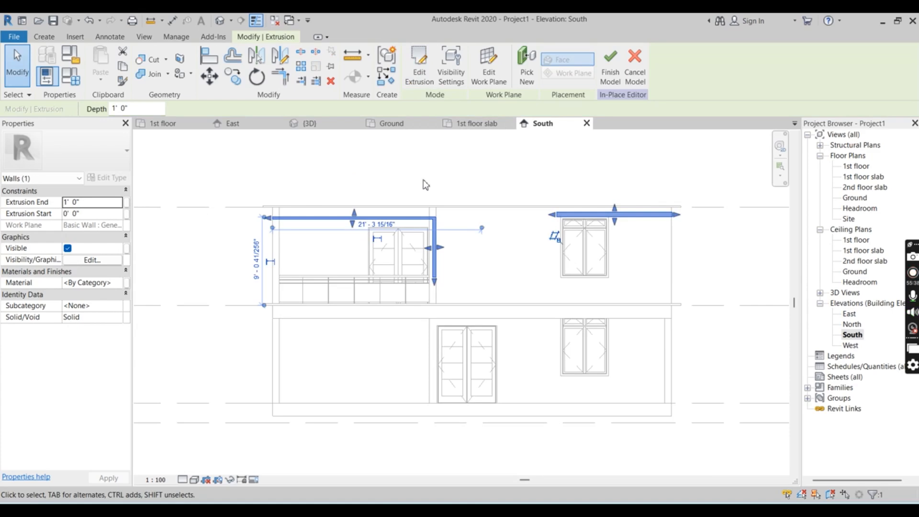
left_click(310, 126)
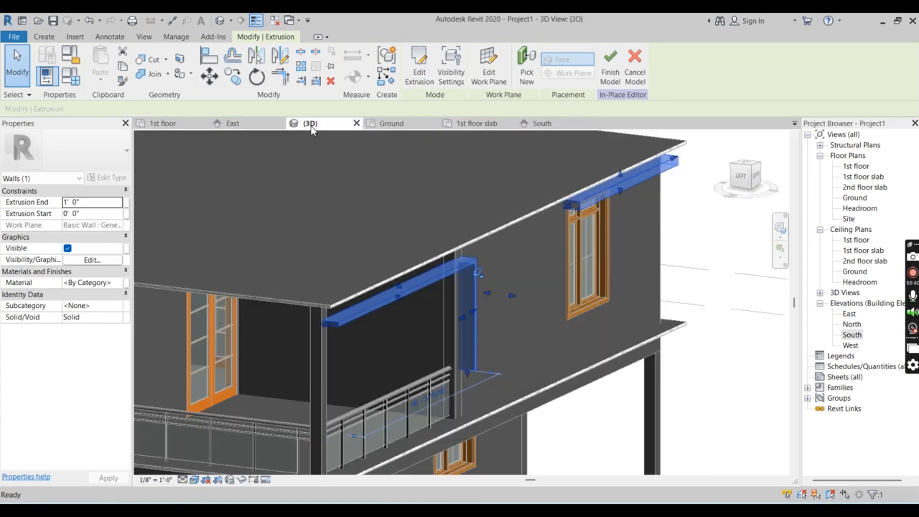
left_click(447, 274)
scroll(448, 274, "up", 2)
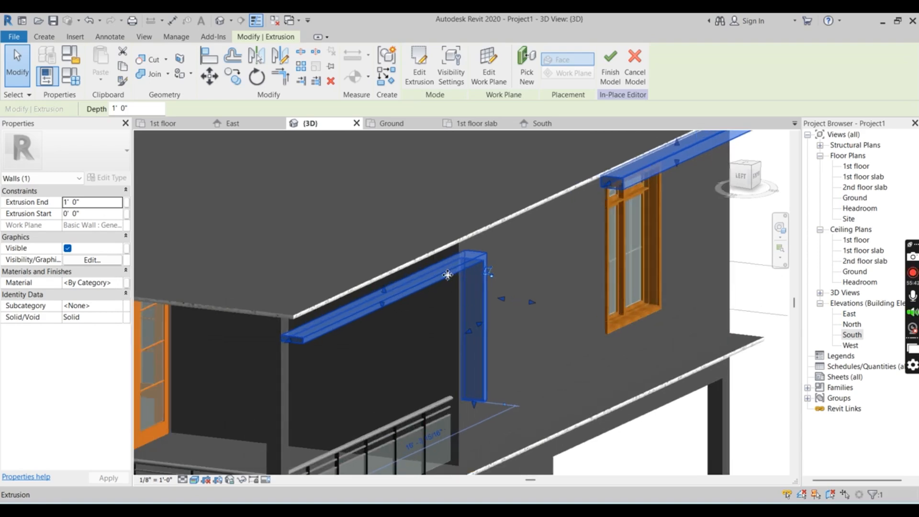
scroll(448, 274, "up", 1)
scroll(435, 295, "up", 2)
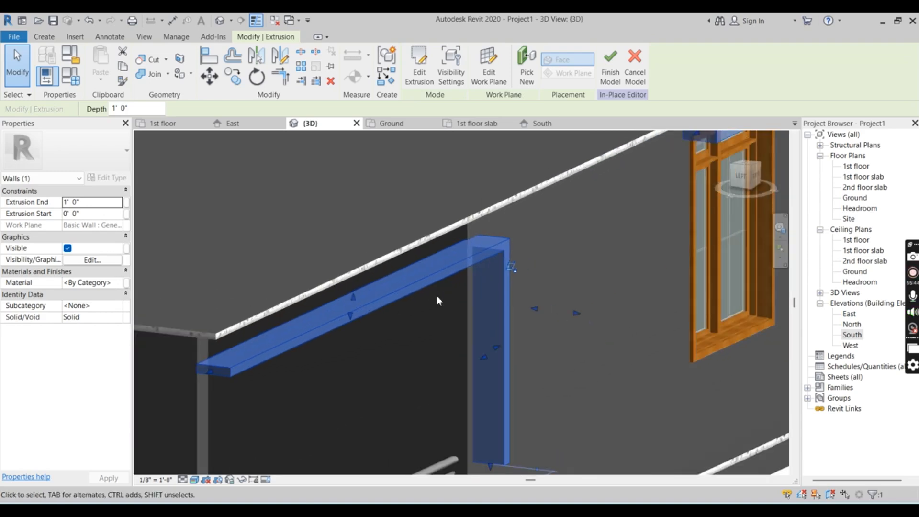
scroll(437, 298, "down", 1)
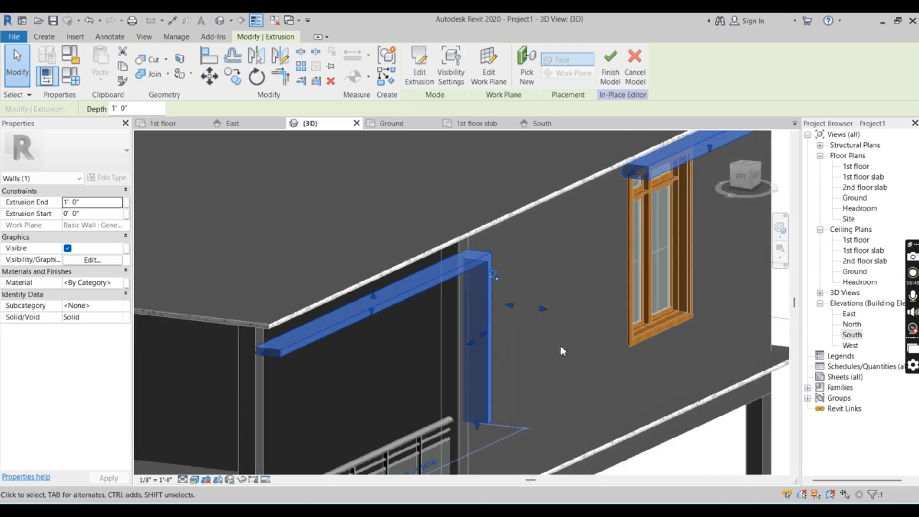
middle_click_drag(561, 347, 541, 346, "shift")
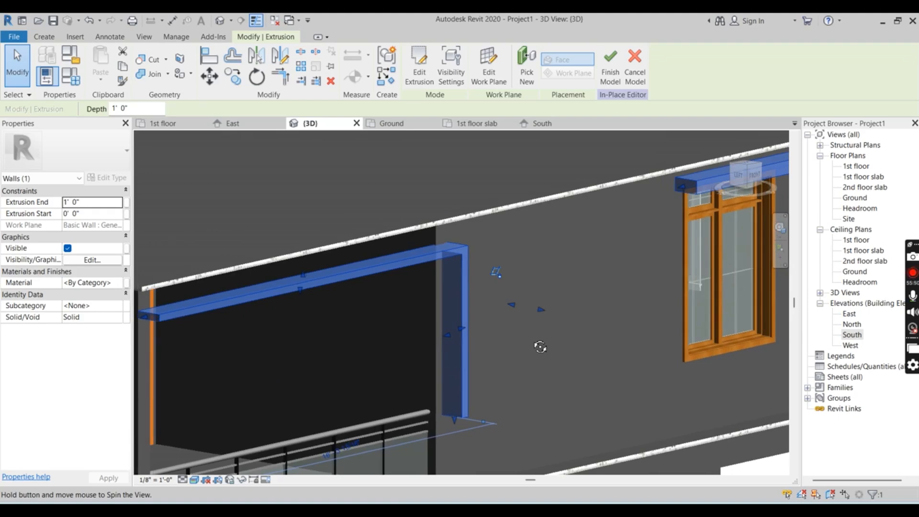
scroll(510, 286, "down", 4)
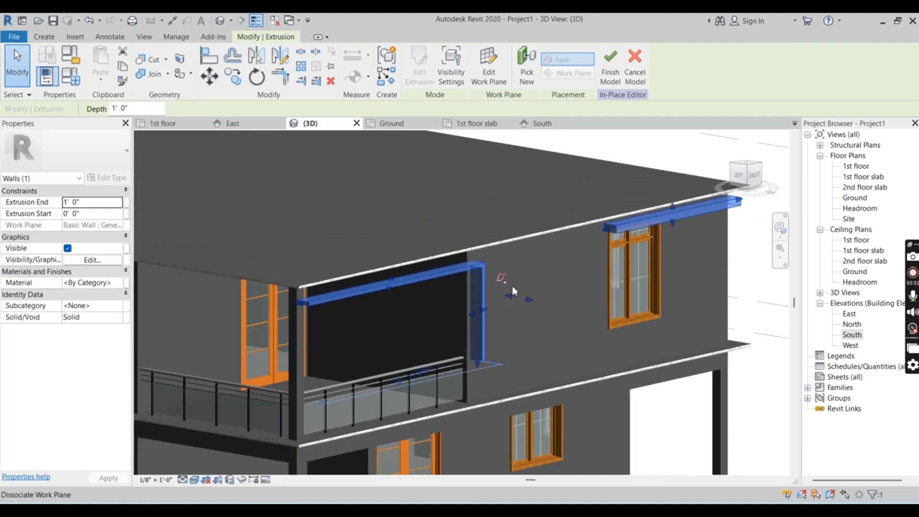
middle_click_drag(467, 310, 478, 310, "shift")
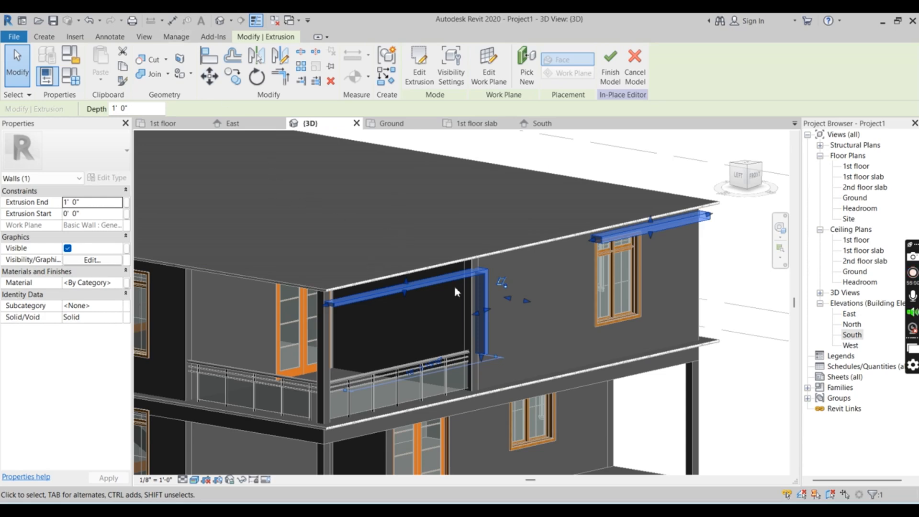
left_click(538, 323)
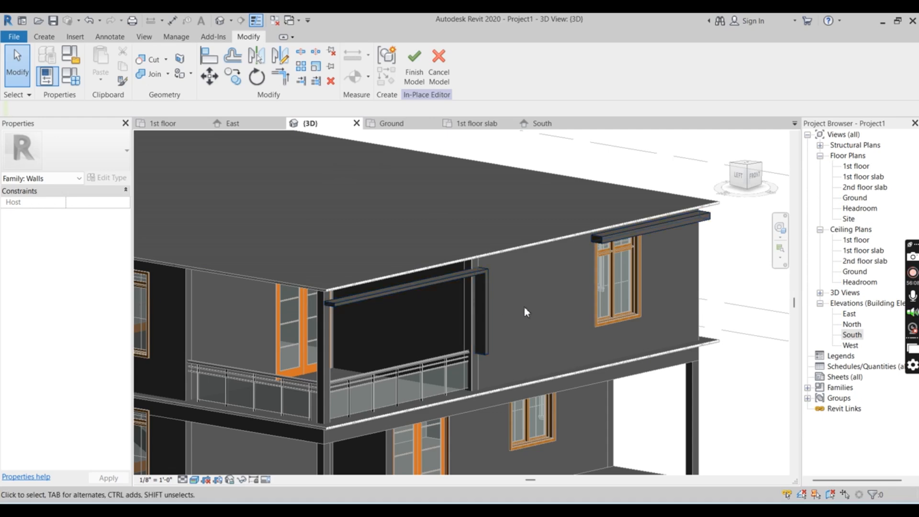
middle_click_drag(525, 307, 467, 286, "shift")
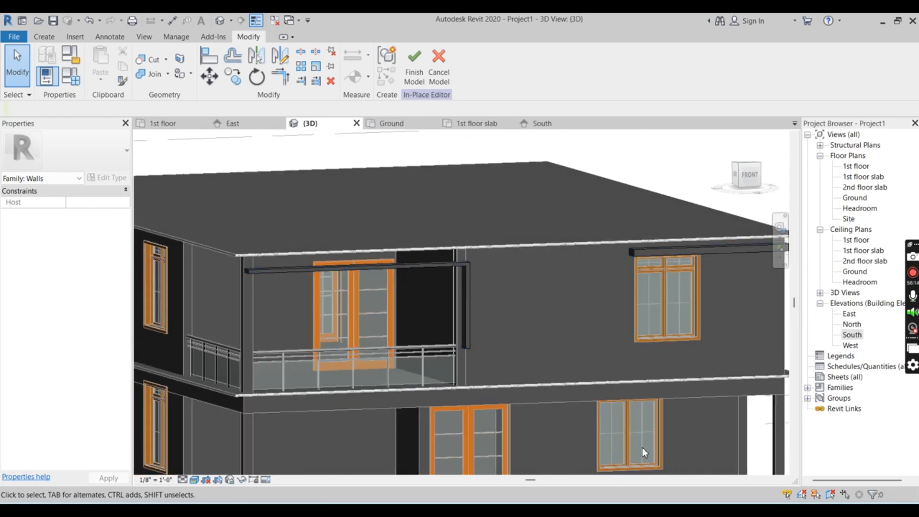
Examine the 1st floor slab plan and the Ground plan, checking the extrusion's position at the front wall
left_click(477, 123)
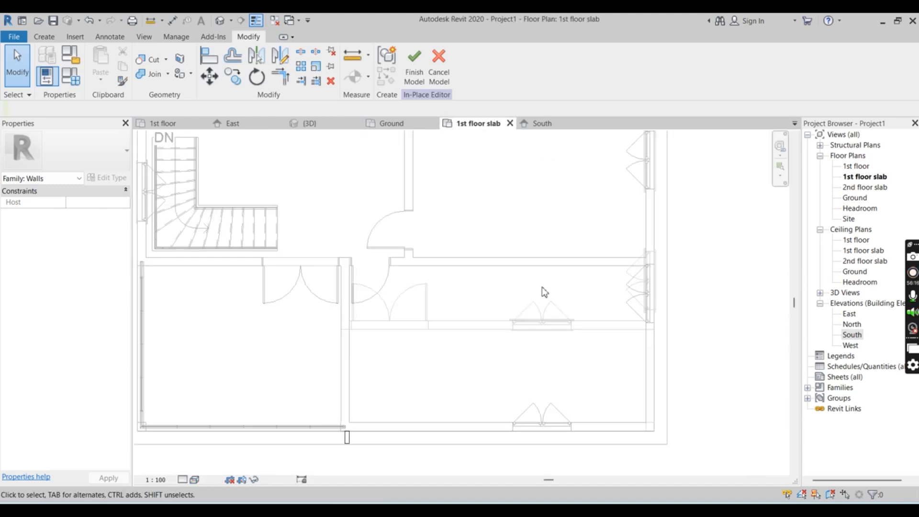
scroll(544, 292, "down", 6)
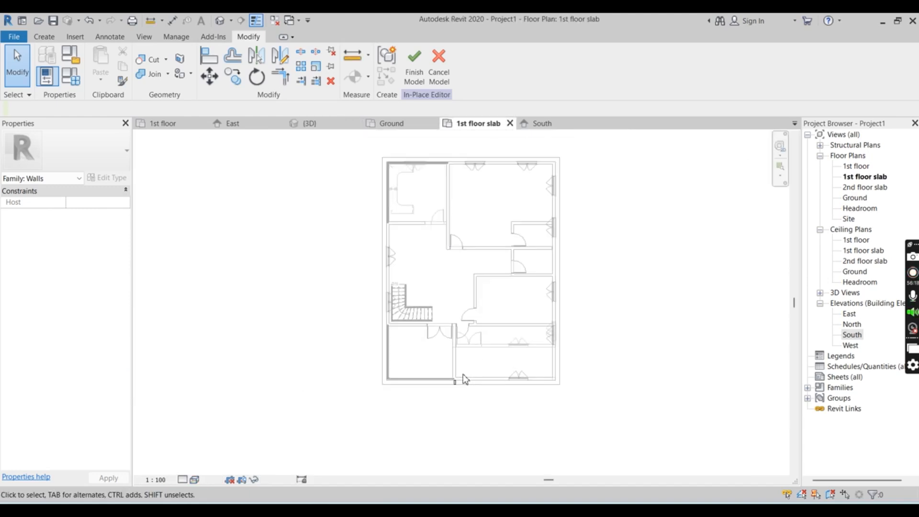
scroll(497, 237, "up", 3)
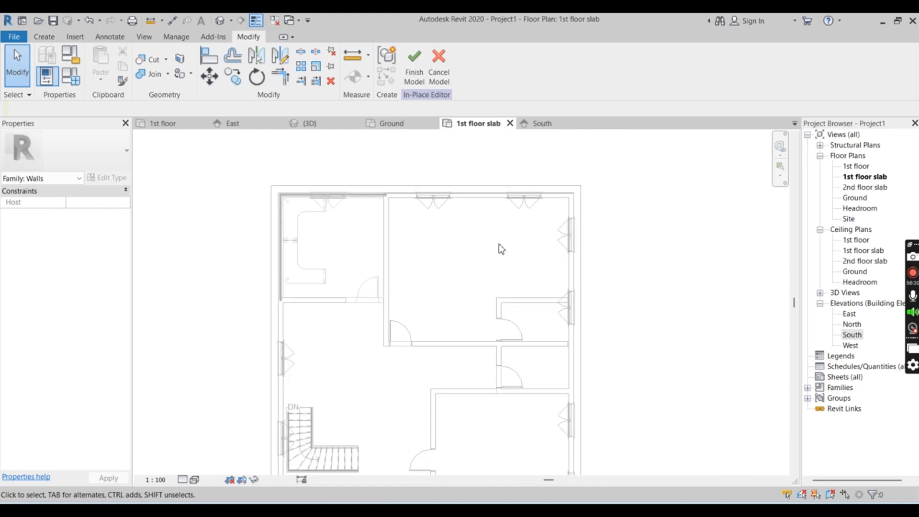
scroll(315, 194, "up", 2)
scroll(591, 240, "up", 2)
scroll(575, 240, "down", 1)
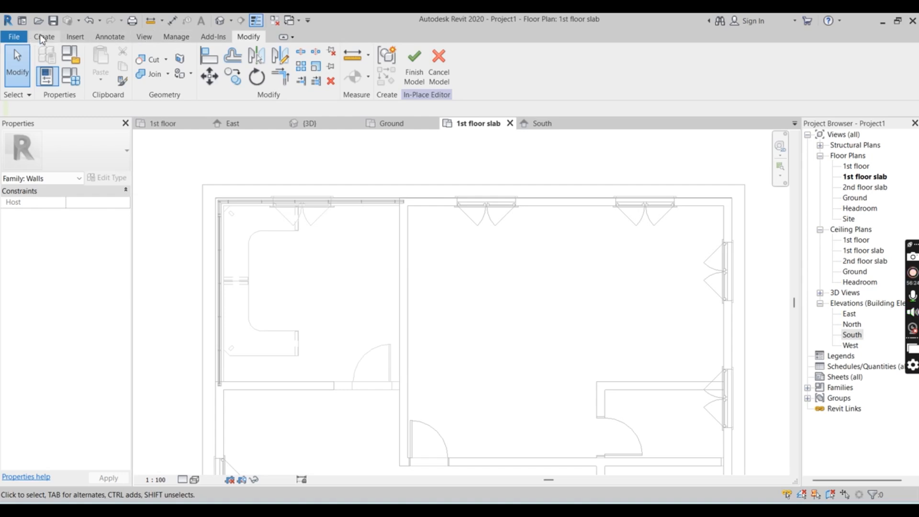
scroll(351, 143, "down", 3)
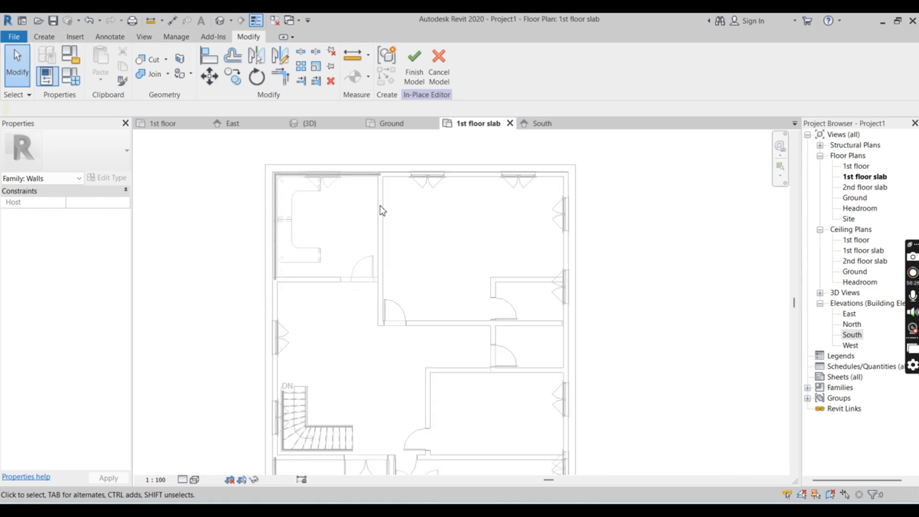
scroll(382, 211, "up", 1)
scroll(540, 197, "down", 3)
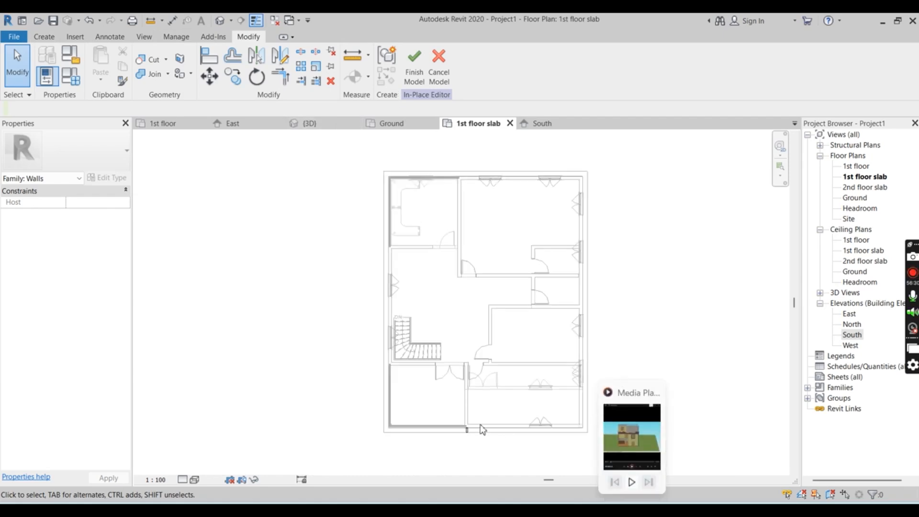
left_click(392, 125)
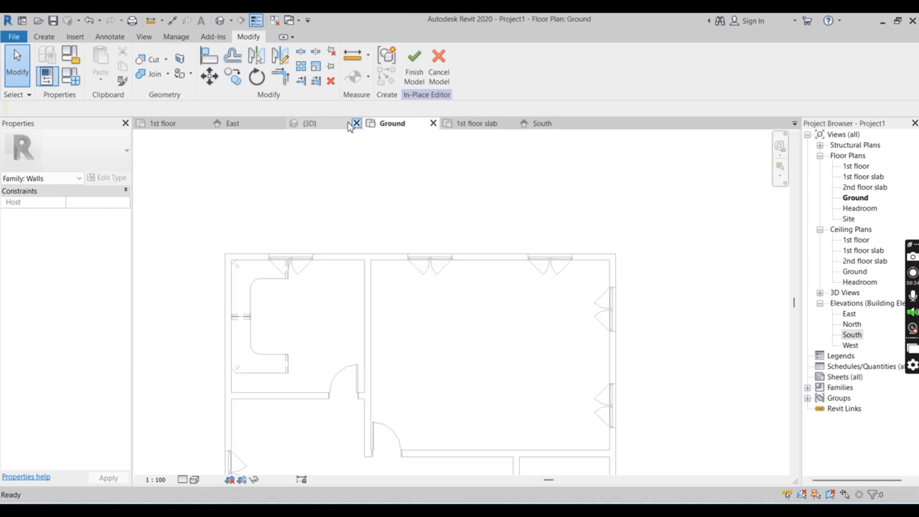
Start another extrusion in the South elevation and sketch a rectangle up from the first-floor slab at the outer wall edge
left_click(539, 123)
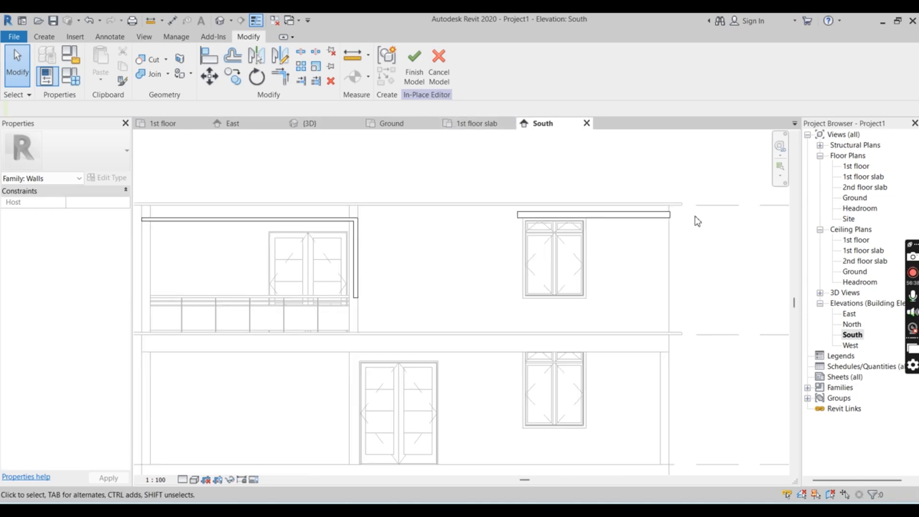
scroll(690, 225, "up", 2)
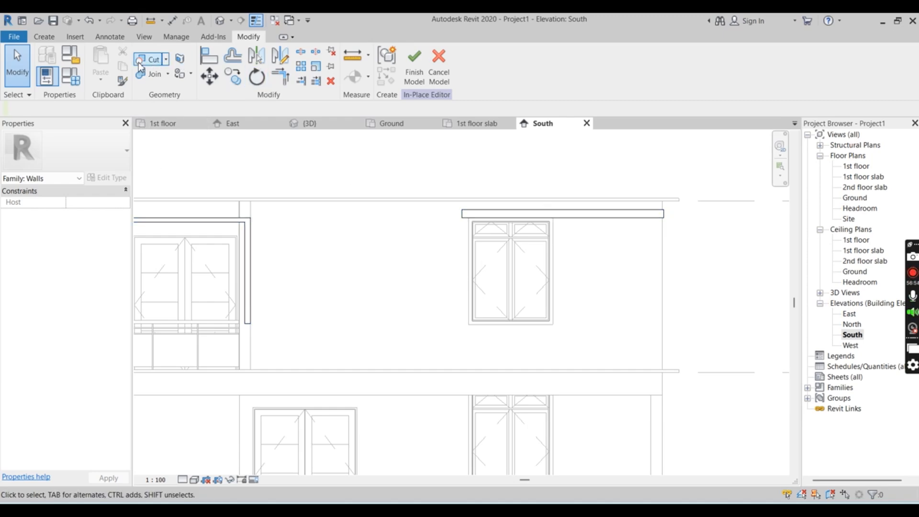
left_click(44, 38)
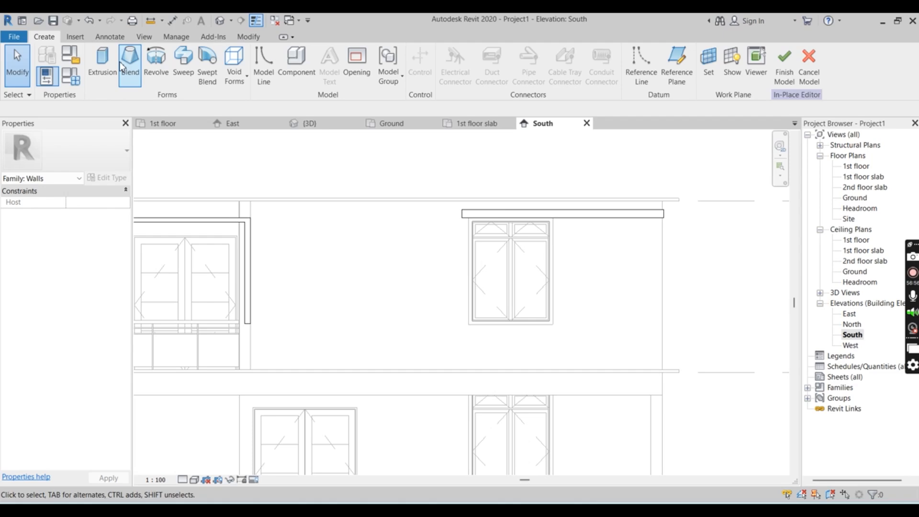
left_click(102, 58)
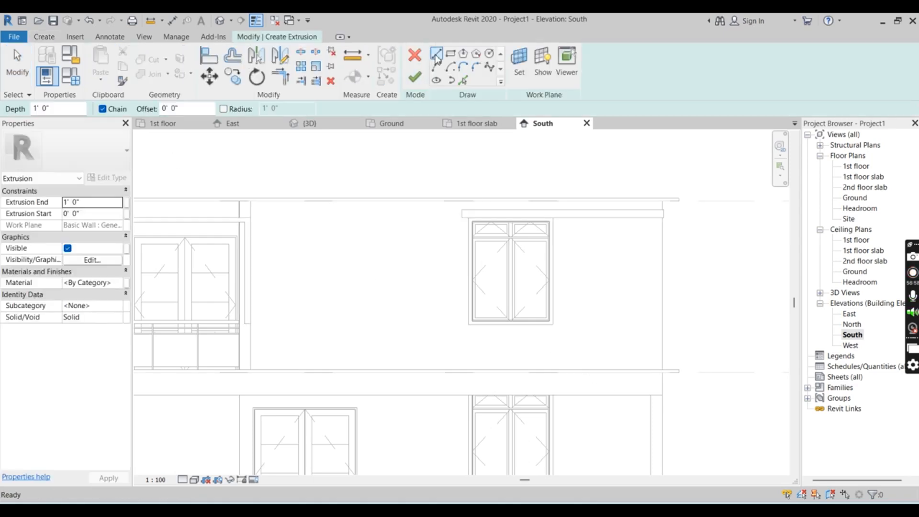
left_click(451, 55)
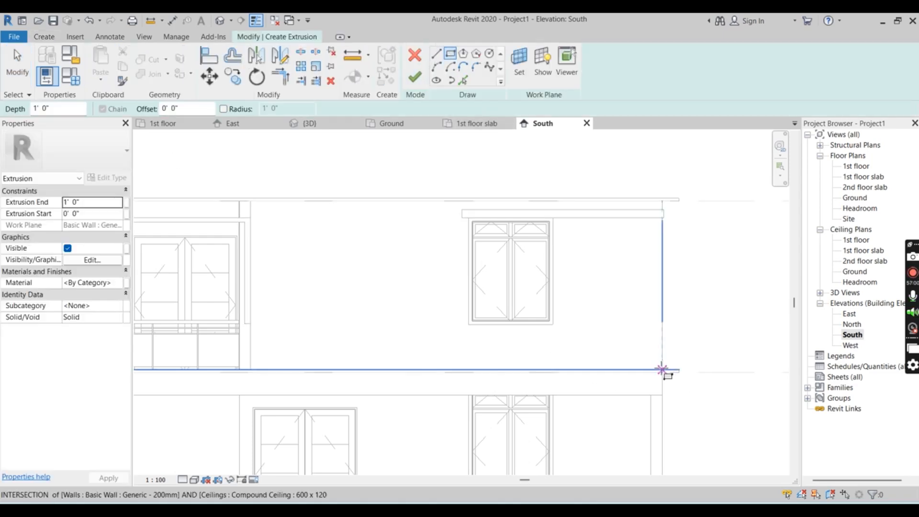
scroll(662, 369, "up", 3)
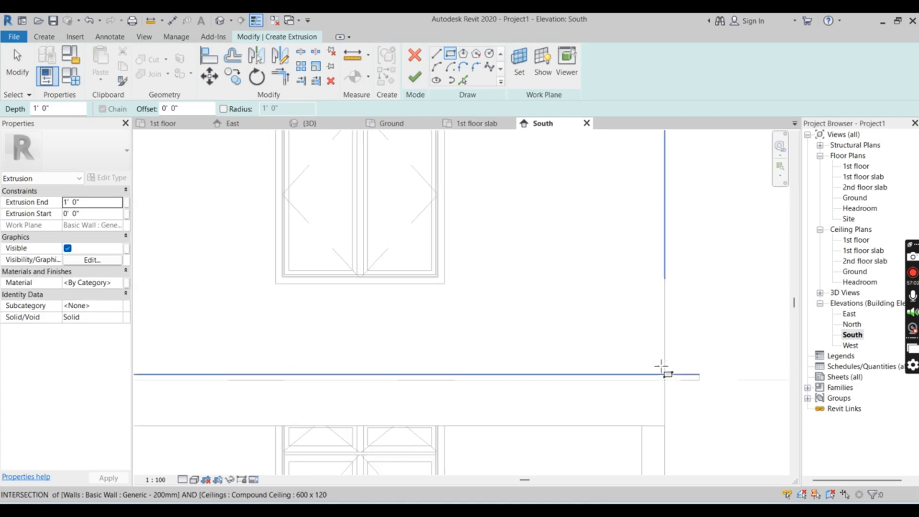
left_click(666, 376)
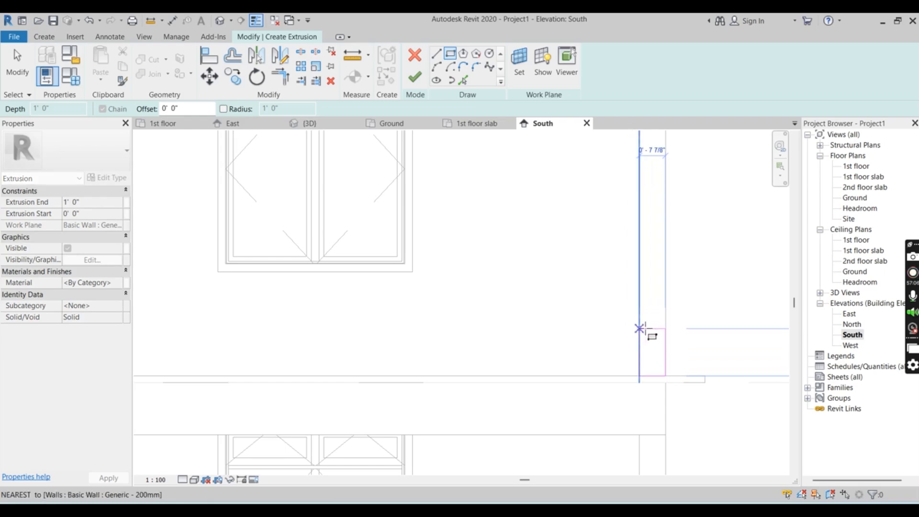
scroll(640, 319, "down", 2)
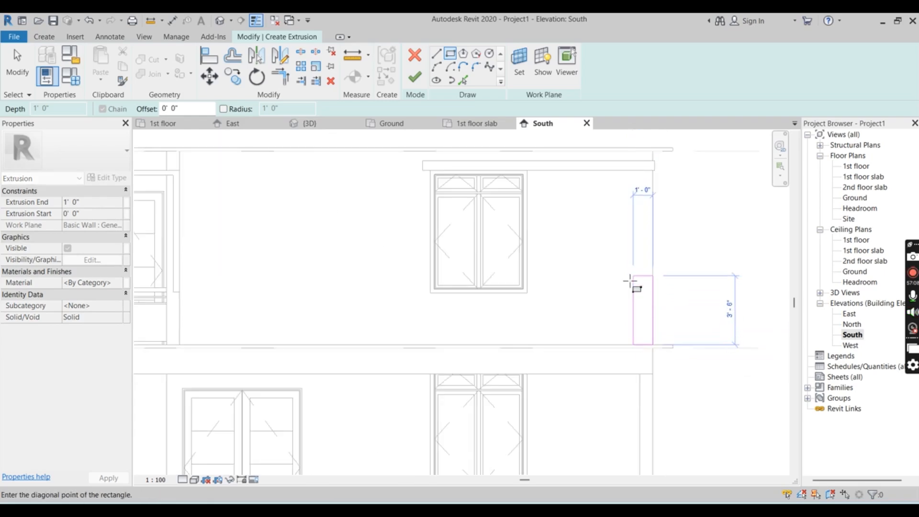
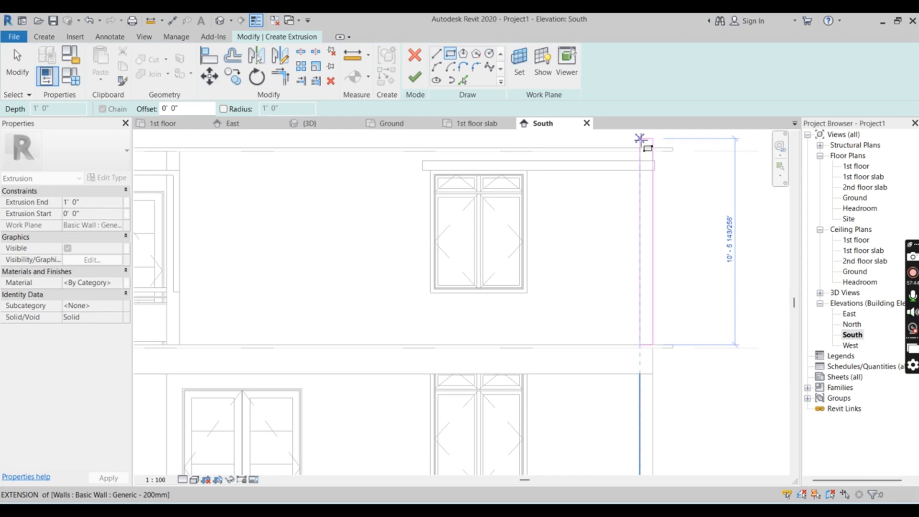
Complete the rectangle at the outer wall edge, about 10'-5" tall, ending just above the roof slab
left_click(640, 140)
Try to add a roof-edge rectangle, about 24'-0" by 7", to the same sketch, running from the vertical strip to the balcony side wall
left_click(640, 139)
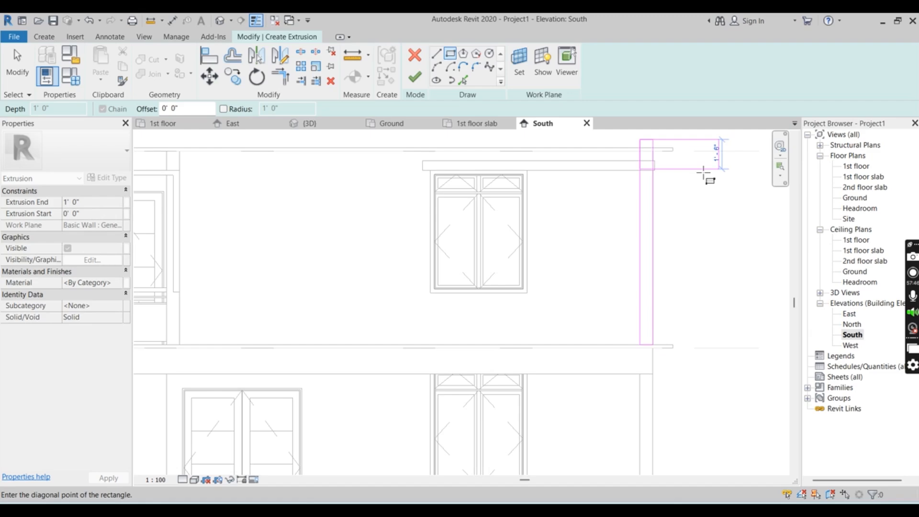
scroll(702, 223, "down", 2)
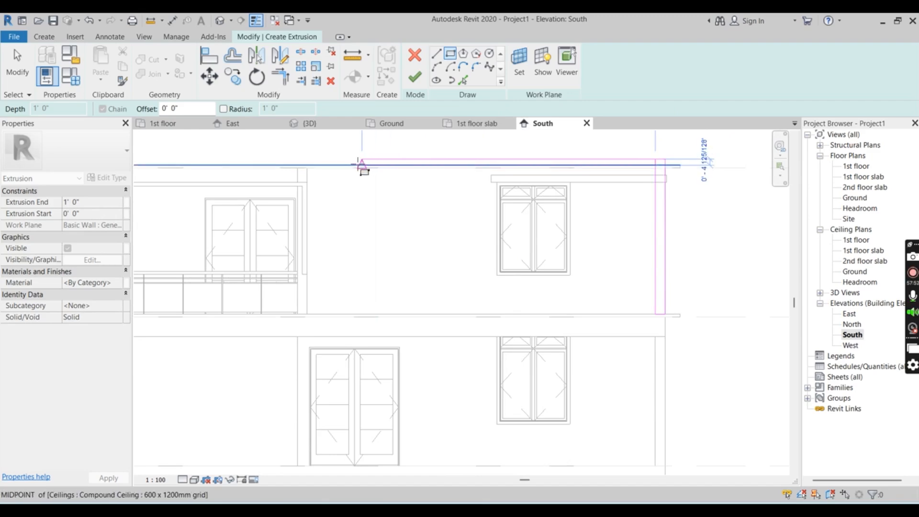
scroll(565, 182, "down", 1)
scroll(565, 182, "down", 1)
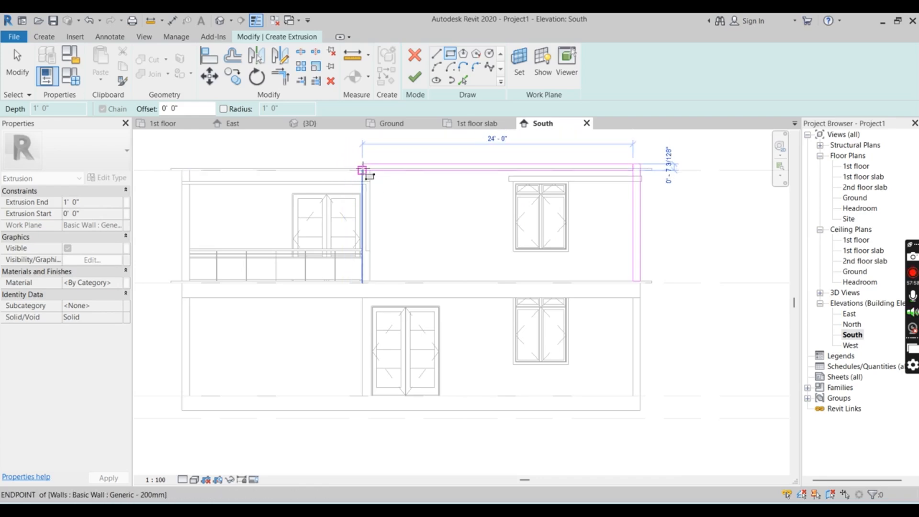
scroll(362, 170, "up", 2)
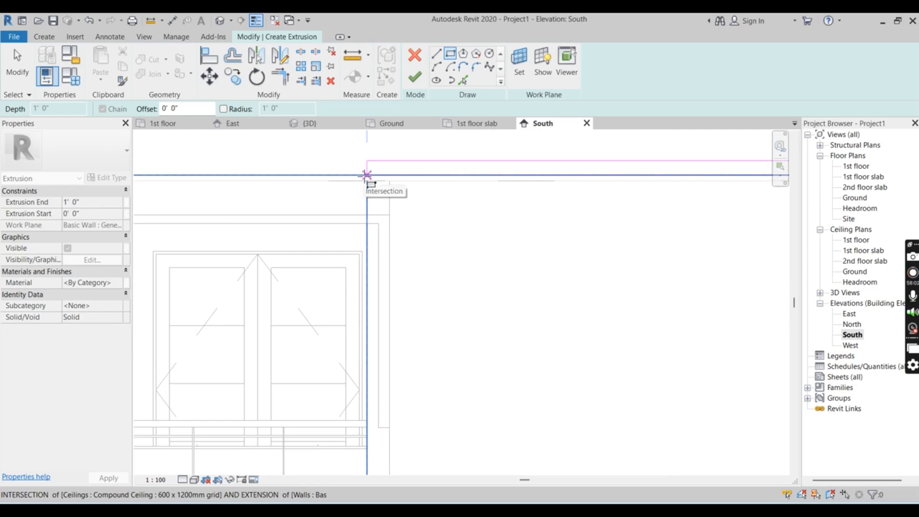
scroll(367, 175, "down", 2)
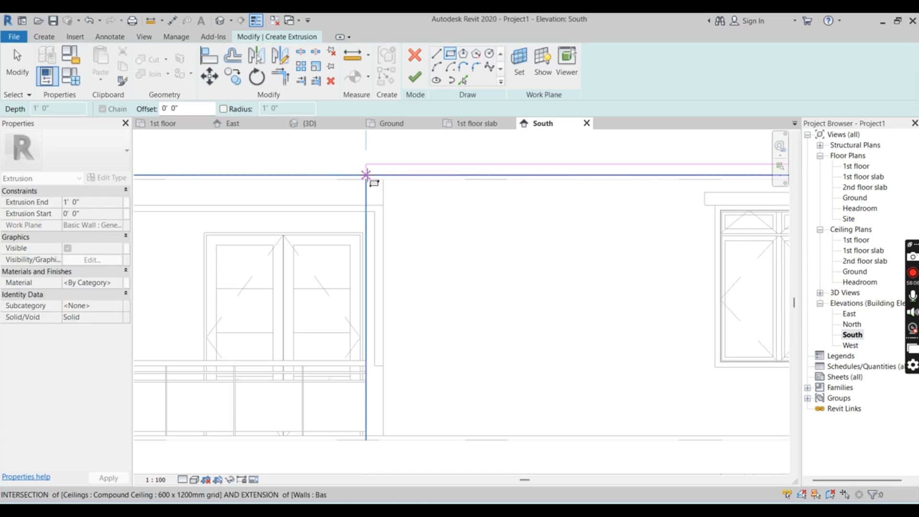
left_click(366, 180)
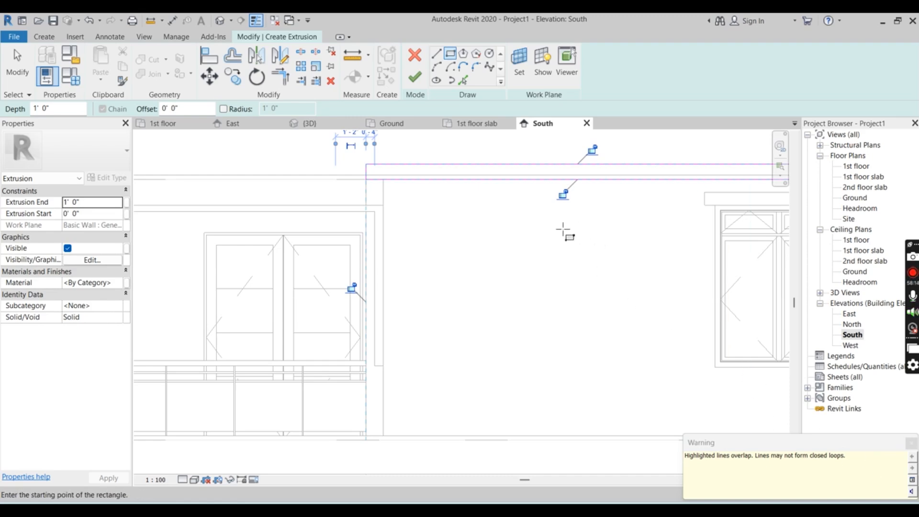
Examine where the roof-edge rectangle overlaps the vertical strip and undo that rectangle
scroll(564, 232, "down", 1)
scroll(526, 254, "down", 3)
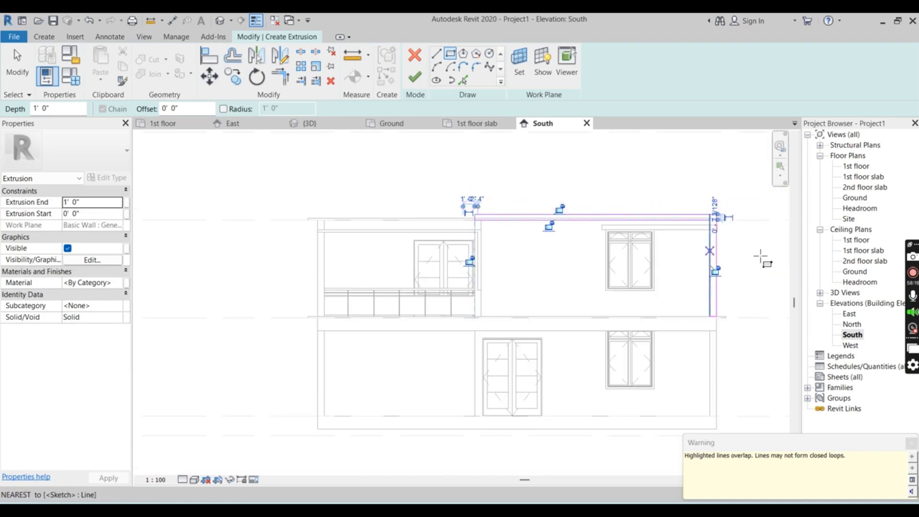
scroll(747, 289, "up", 3)
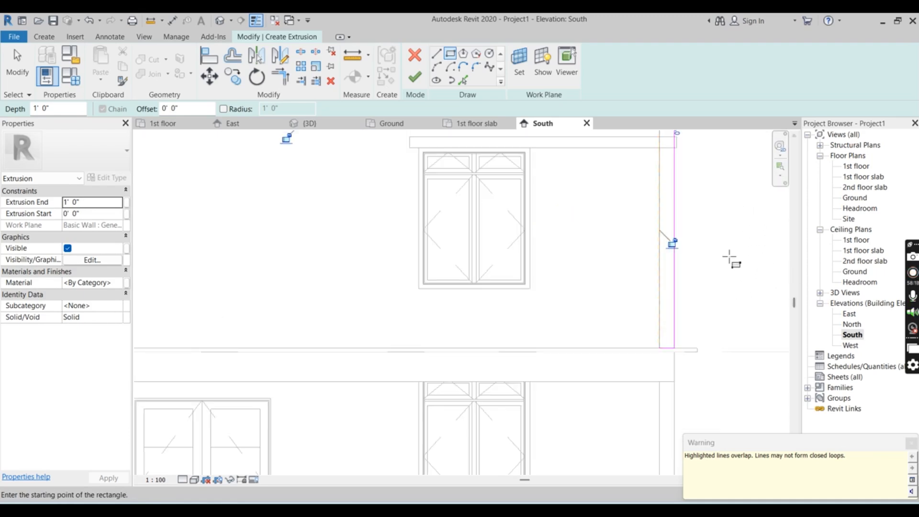
scroll(725, 256, "up", 1)
scroll(680, 357, "down", 2)
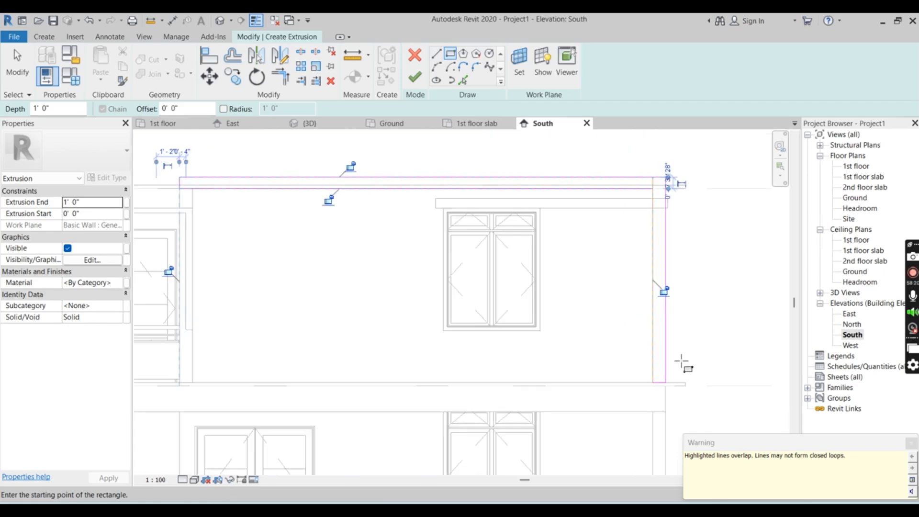
scroll(682, 362, "down", 2)
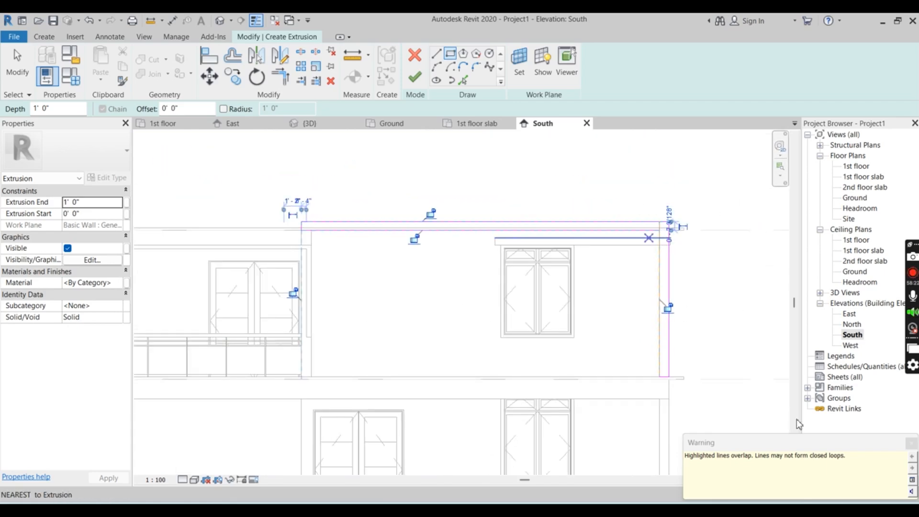
scroll(686, 321, "up", 1)
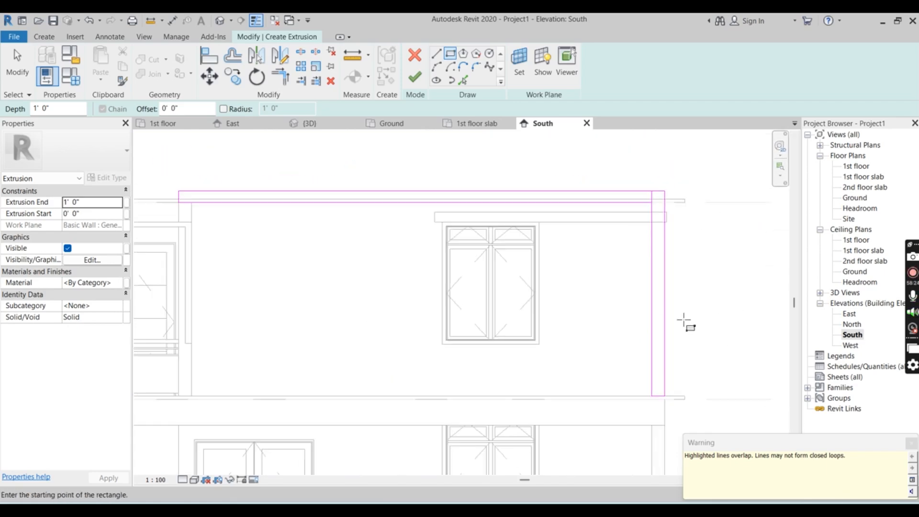
scroll(670, 228, "up", 3)
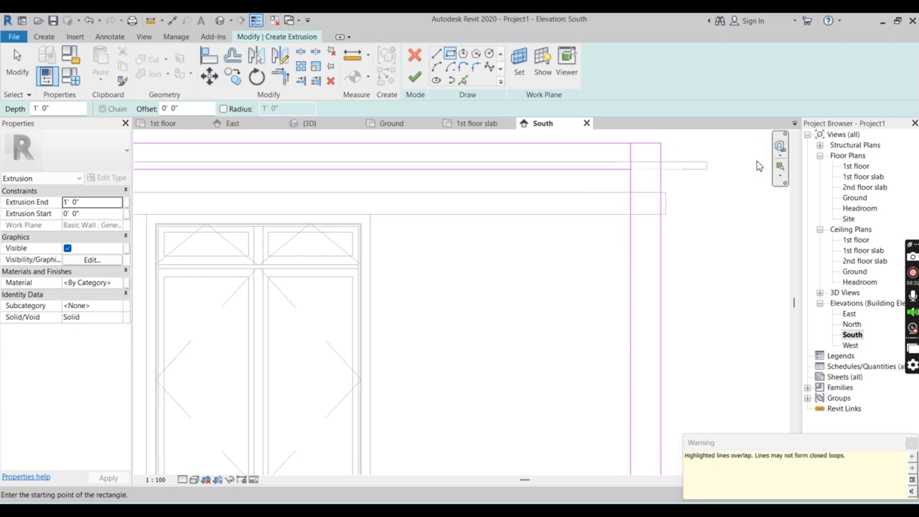
scroll(760, 166, "down", 3)
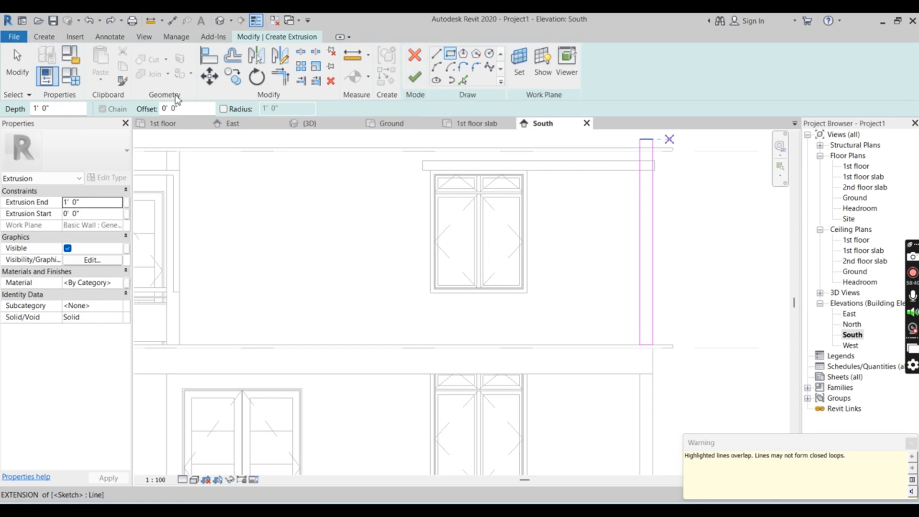
Finish the 1'-0" vertical strip extrusion and create a separate 1'-0" extrusion, about 24'-0" by 7", along the roof edge to the balcony wall
left_click(410, 82)
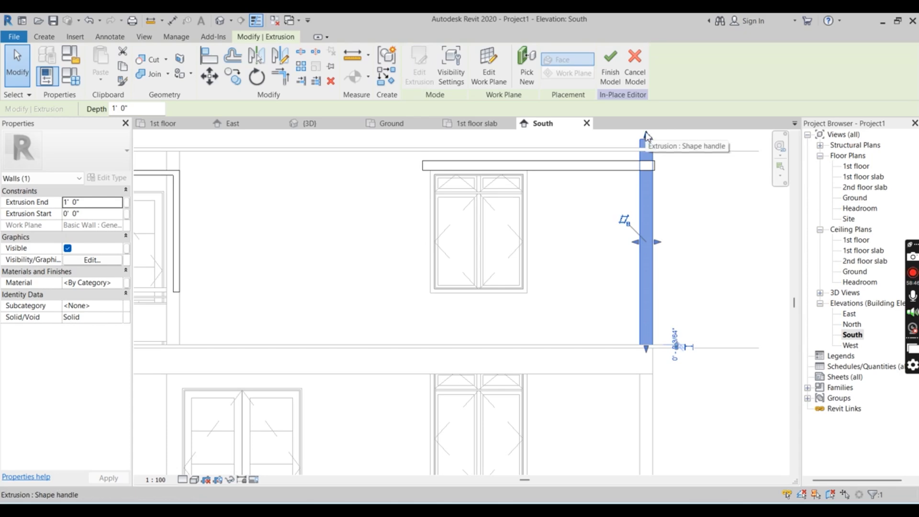
left_click(44, 37)
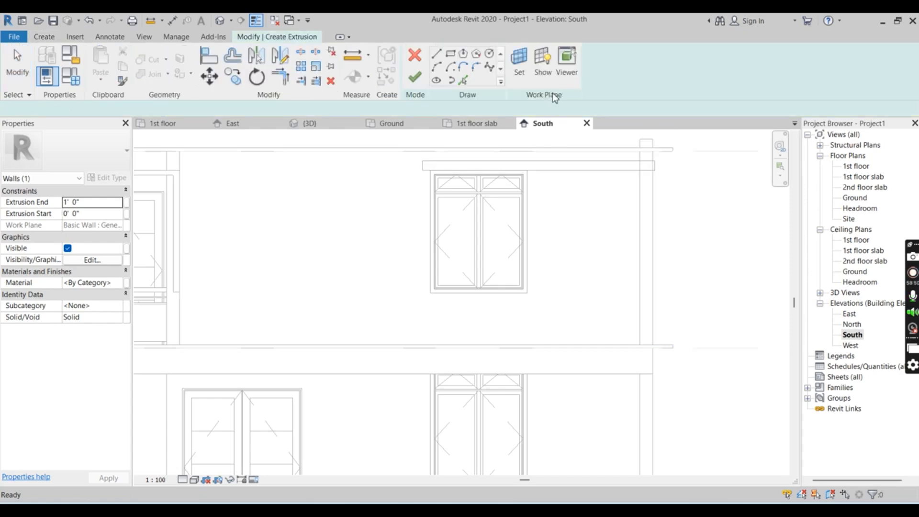
left_click(640, 143)
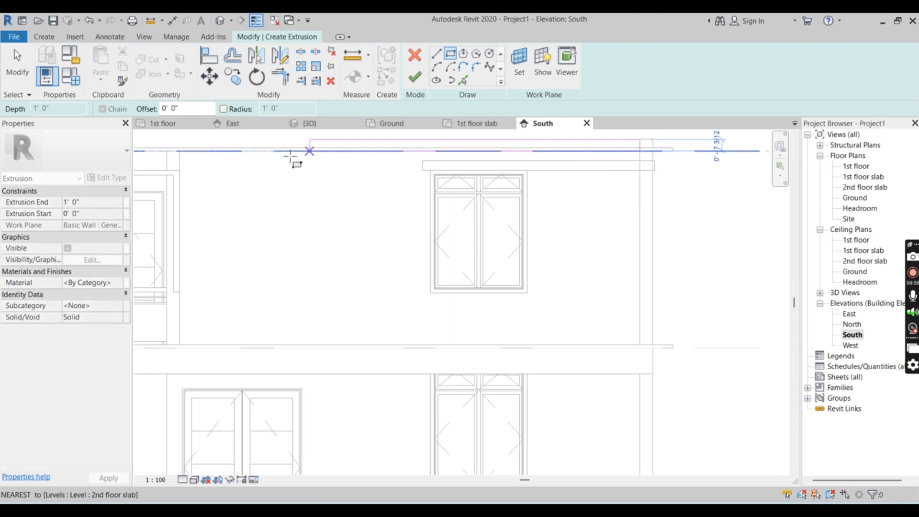
left_click(167, 147)
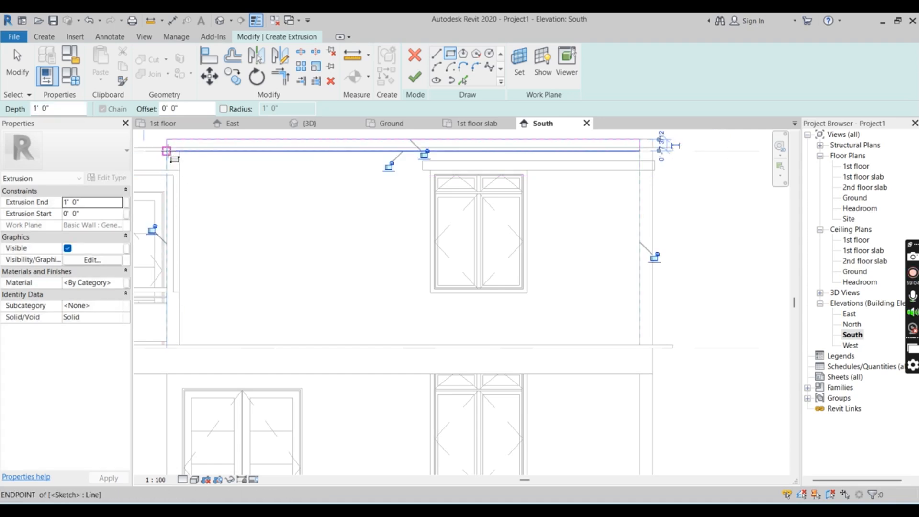
left_click(415, 82)
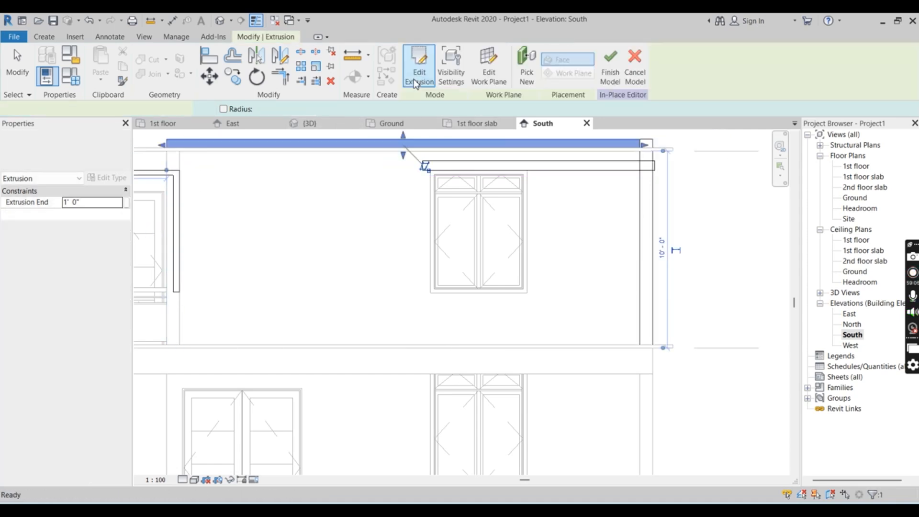
Inspect the roof-edge band and the vertical strip in the South elevation and from several angles in 3D
scroll(743, 205, "down", 2)
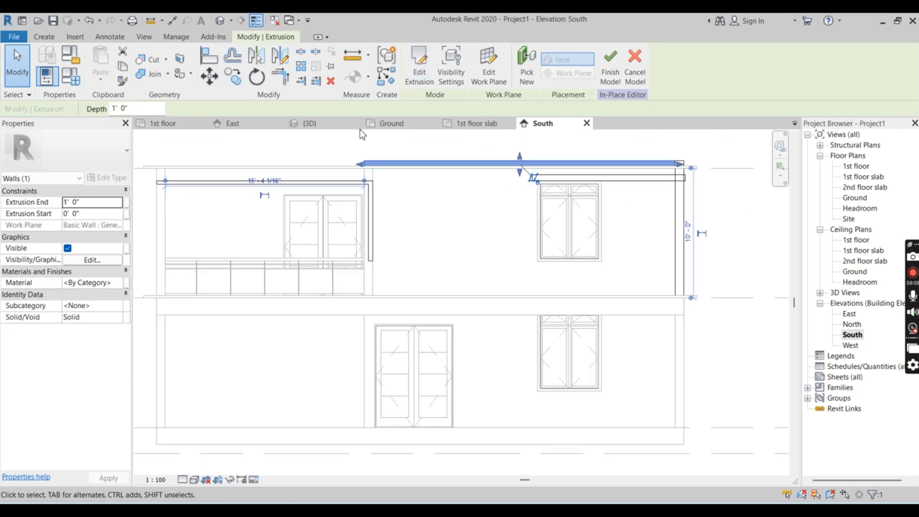
left_click(310, 124)
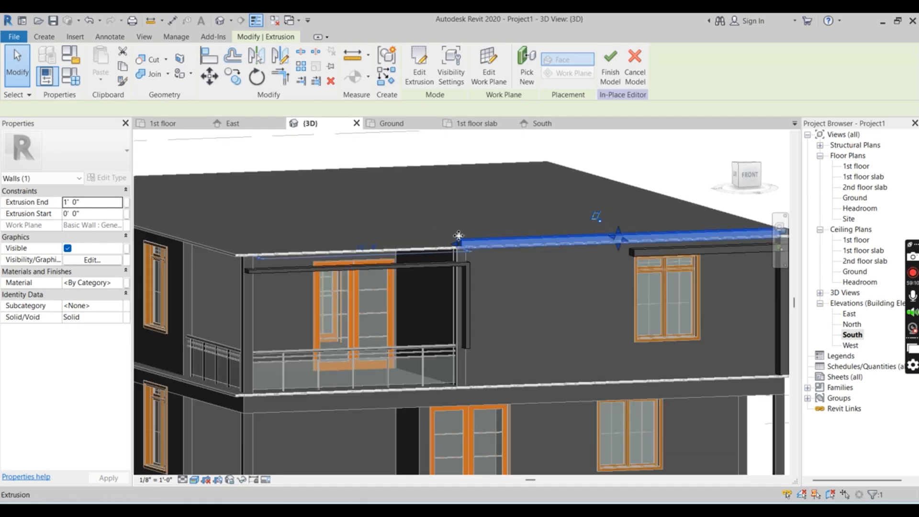
scroll(458, 235, "down", 3)
middle_click_drag(457, 234, 608, 349, "shift")
scroll(558, 226, "up", 3)
scroll(544, 228, "up", 2)
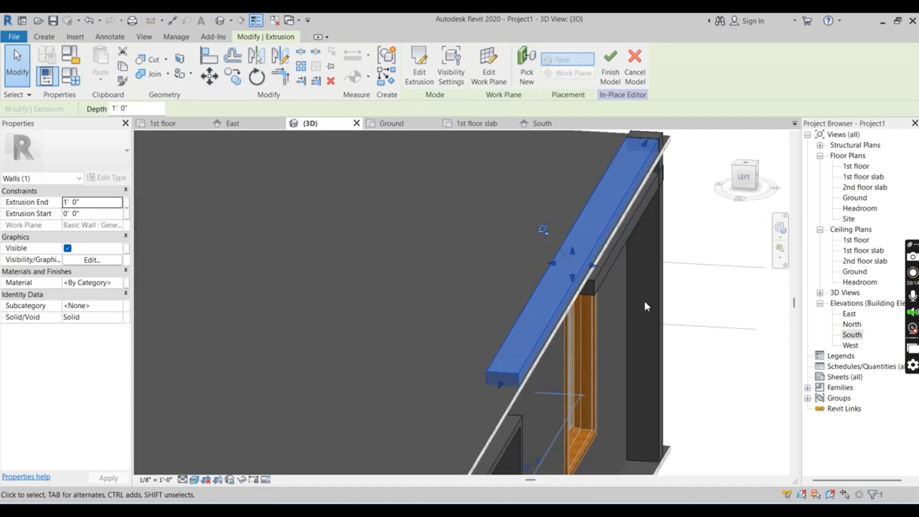
scroll(488, 267, "down", 2)
scroll(534, 305, "up", 3)
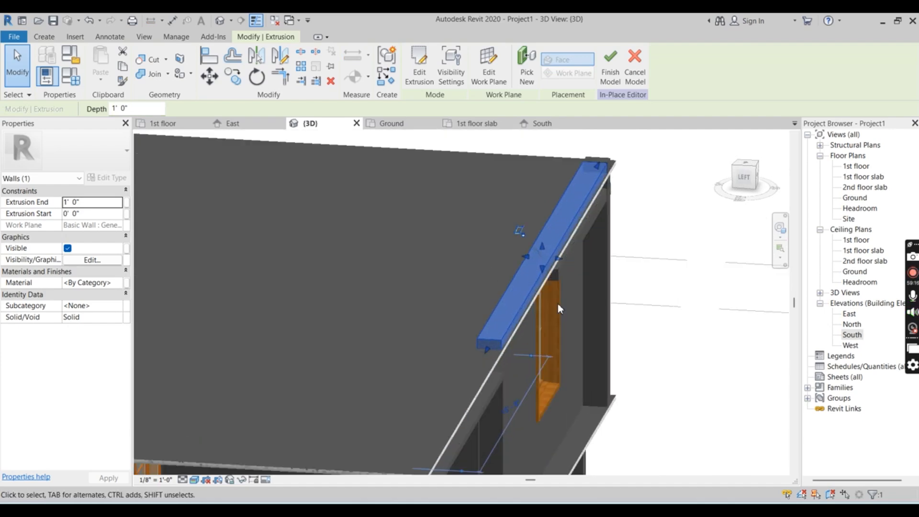
scroll(510, 272, "down", 3)
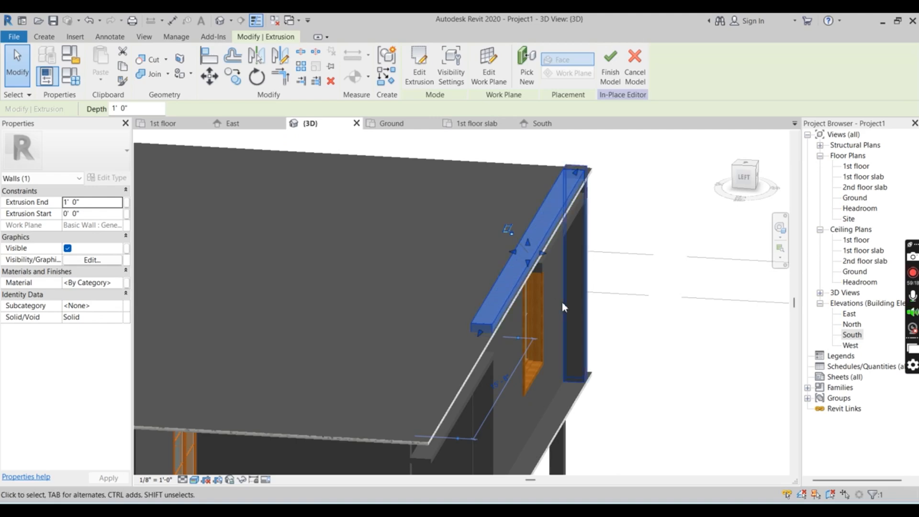
middle_click_drag(578, 315, 456, 267, "shift")
scroll(555, 235, "down", 3)
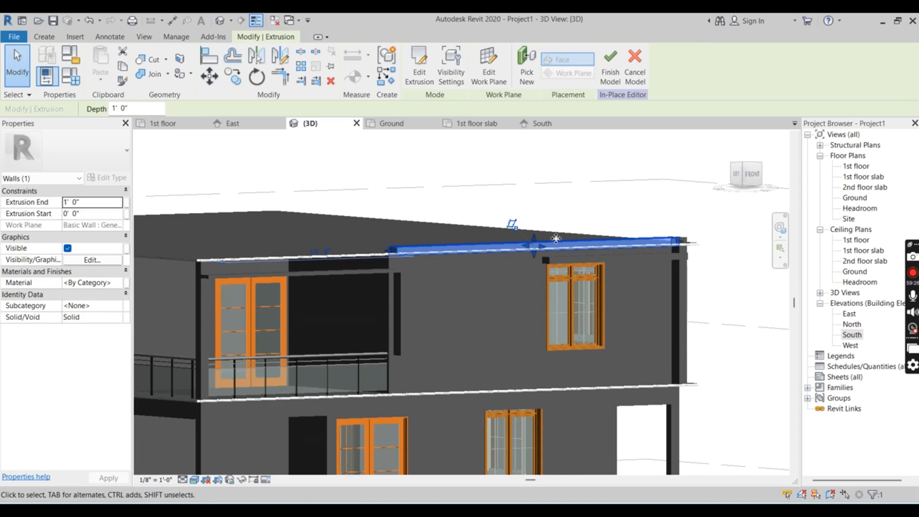
scroll(513, 260, "down", 2)
scroll(373, 257, "up", 4)
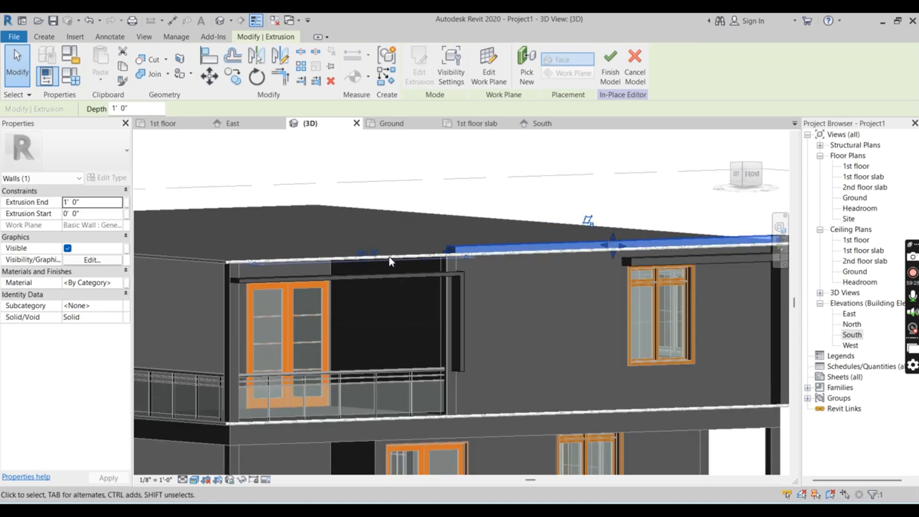
scroll(406, 270, "down", 3)
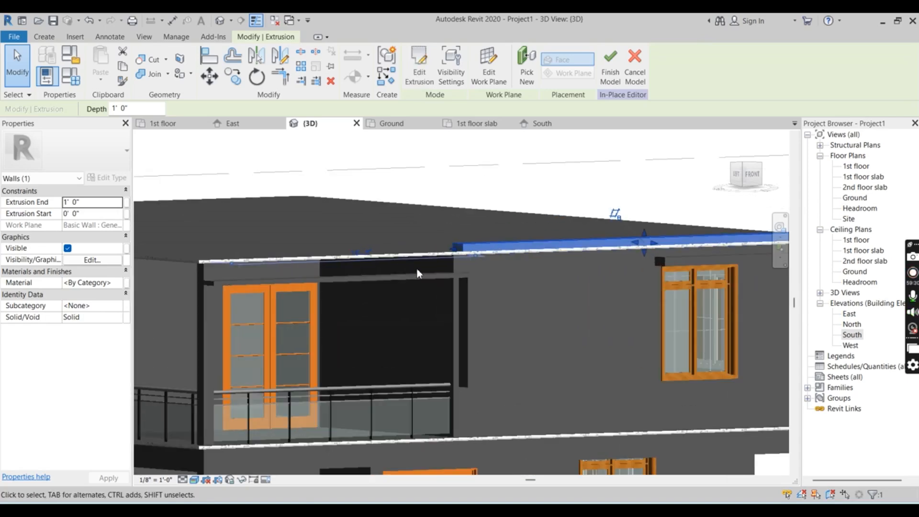